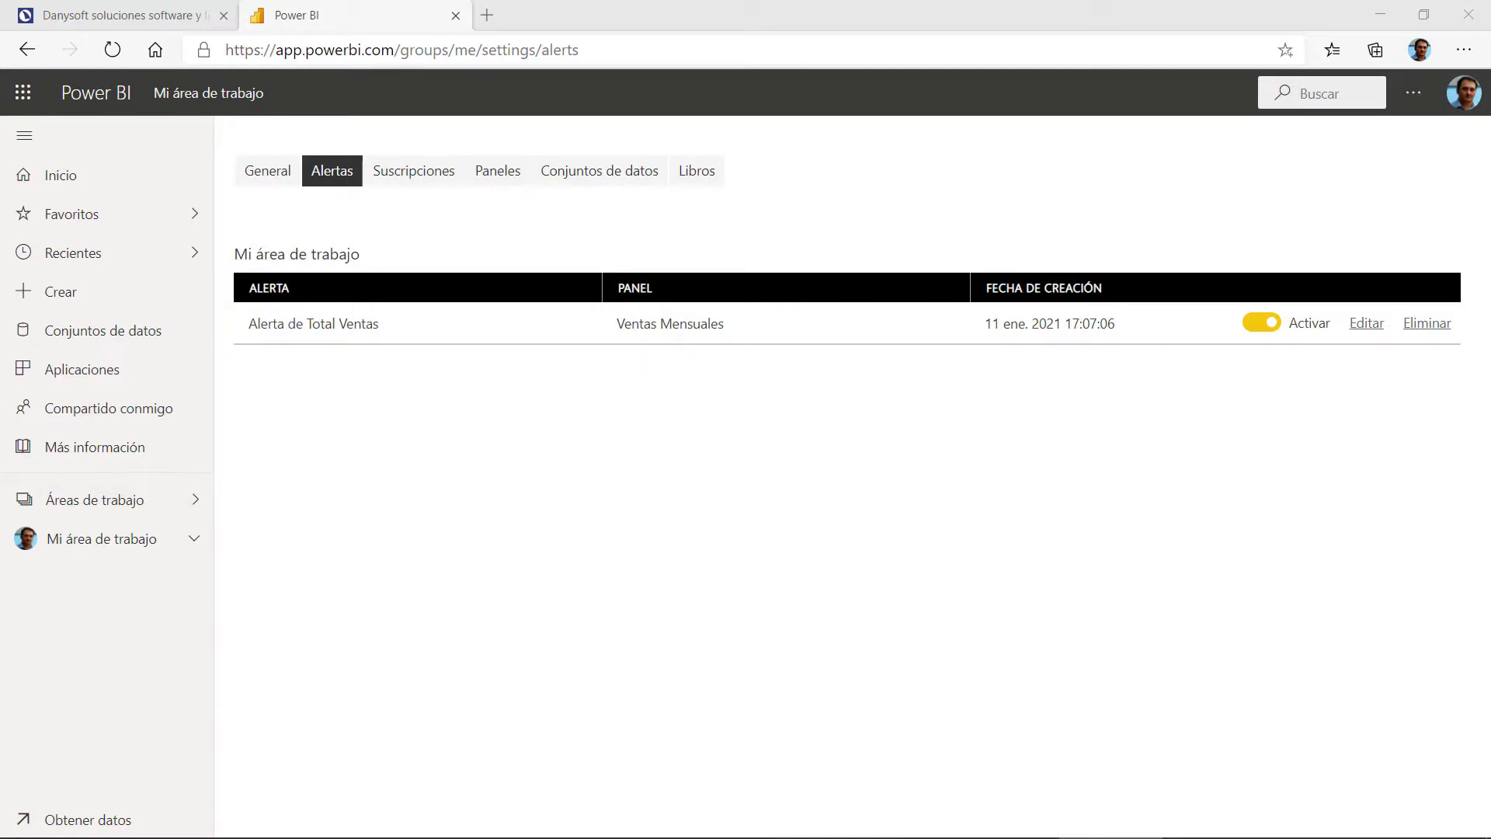
Step: Switch from the Power BI alerts page to the VentasMensuales.xlsx workbook in Excel
key(alt+Tab)
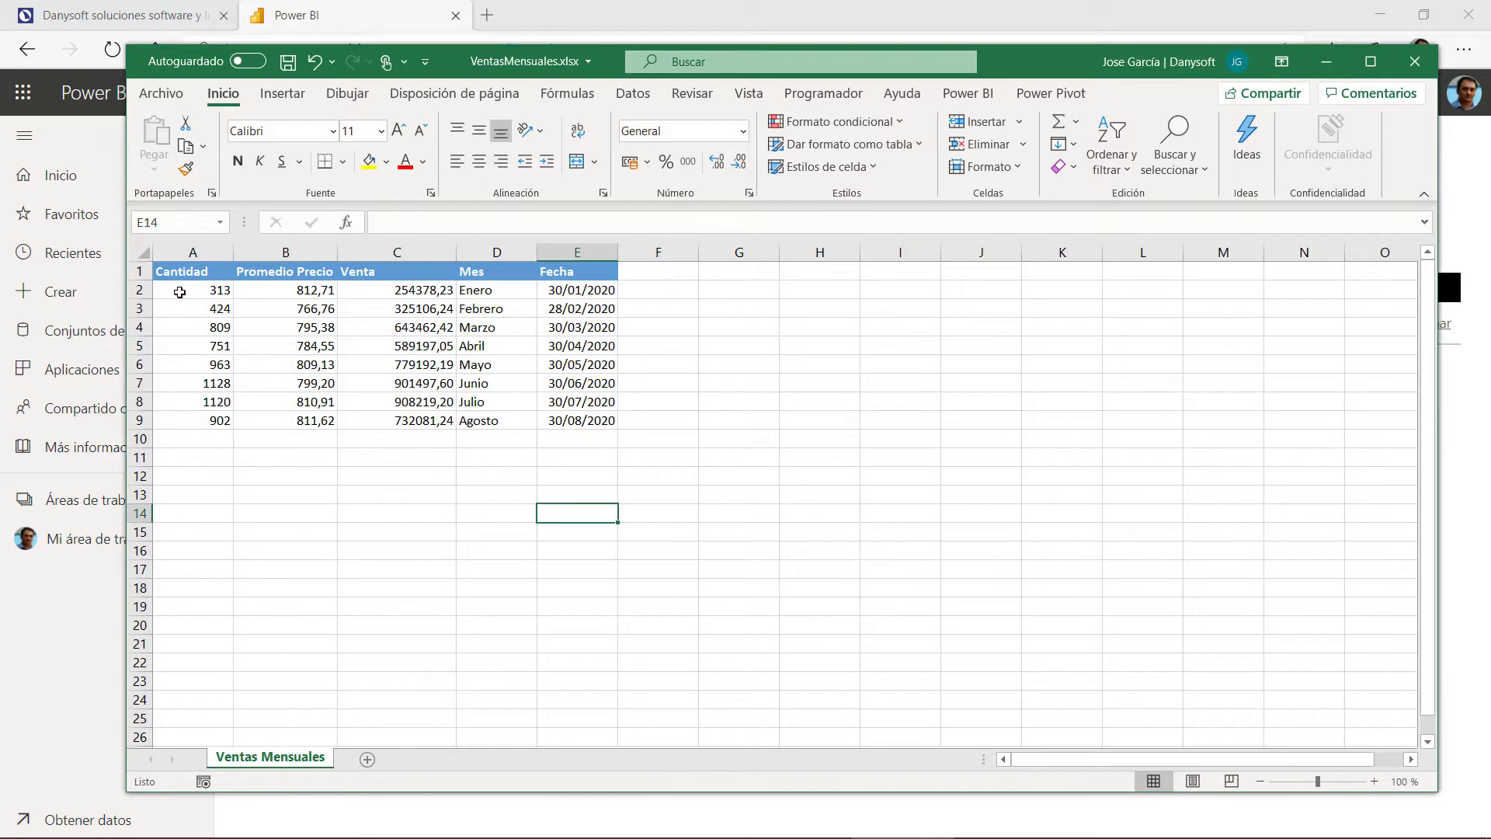
Step: Select the August row, try moving it onto row 8, then cancel the replacement
drag(176, 289, 591, 423)
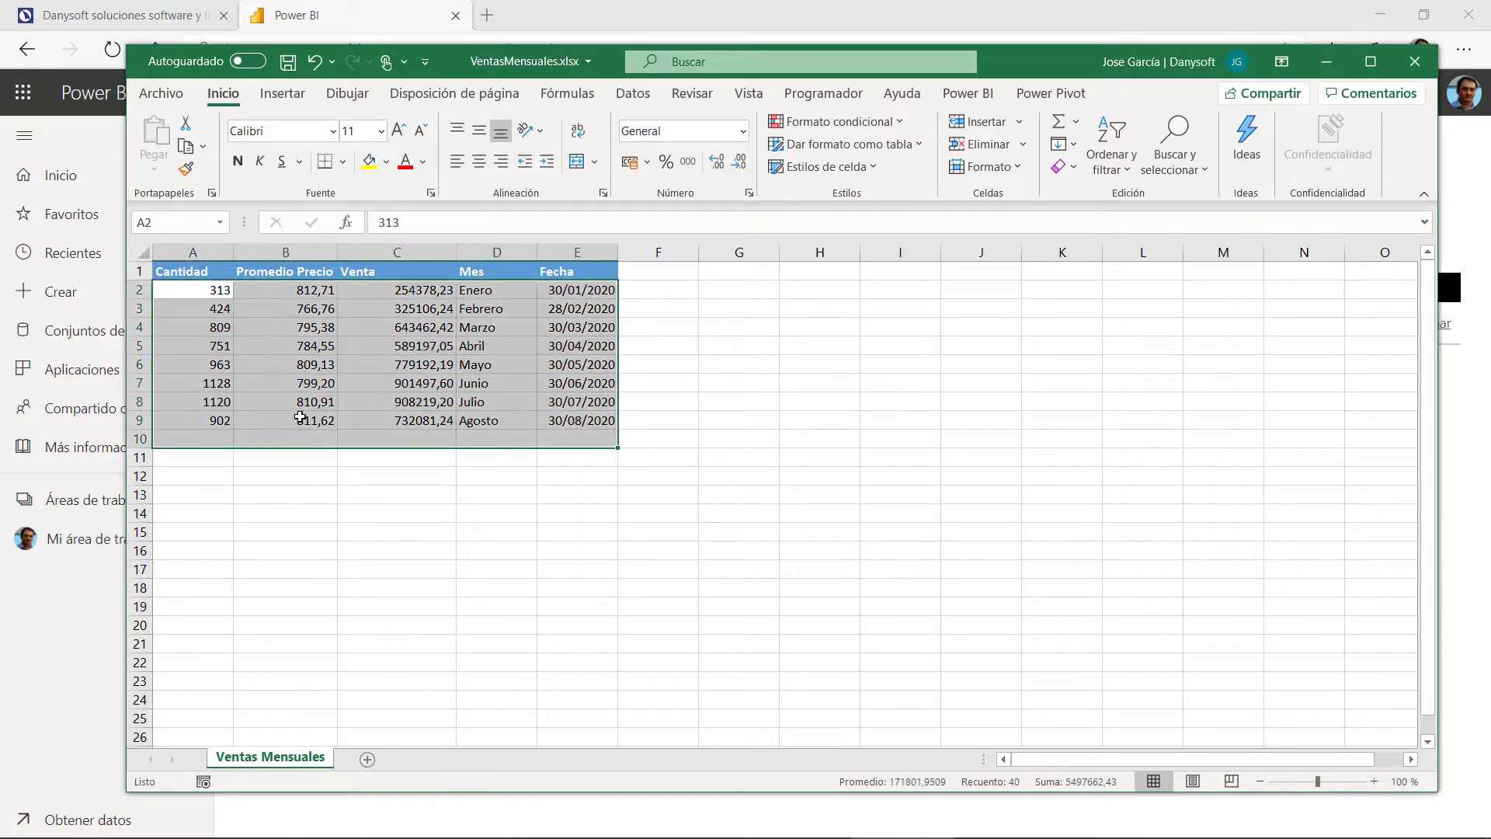
click(280, 421)
drag(197, 420, 575, 423)
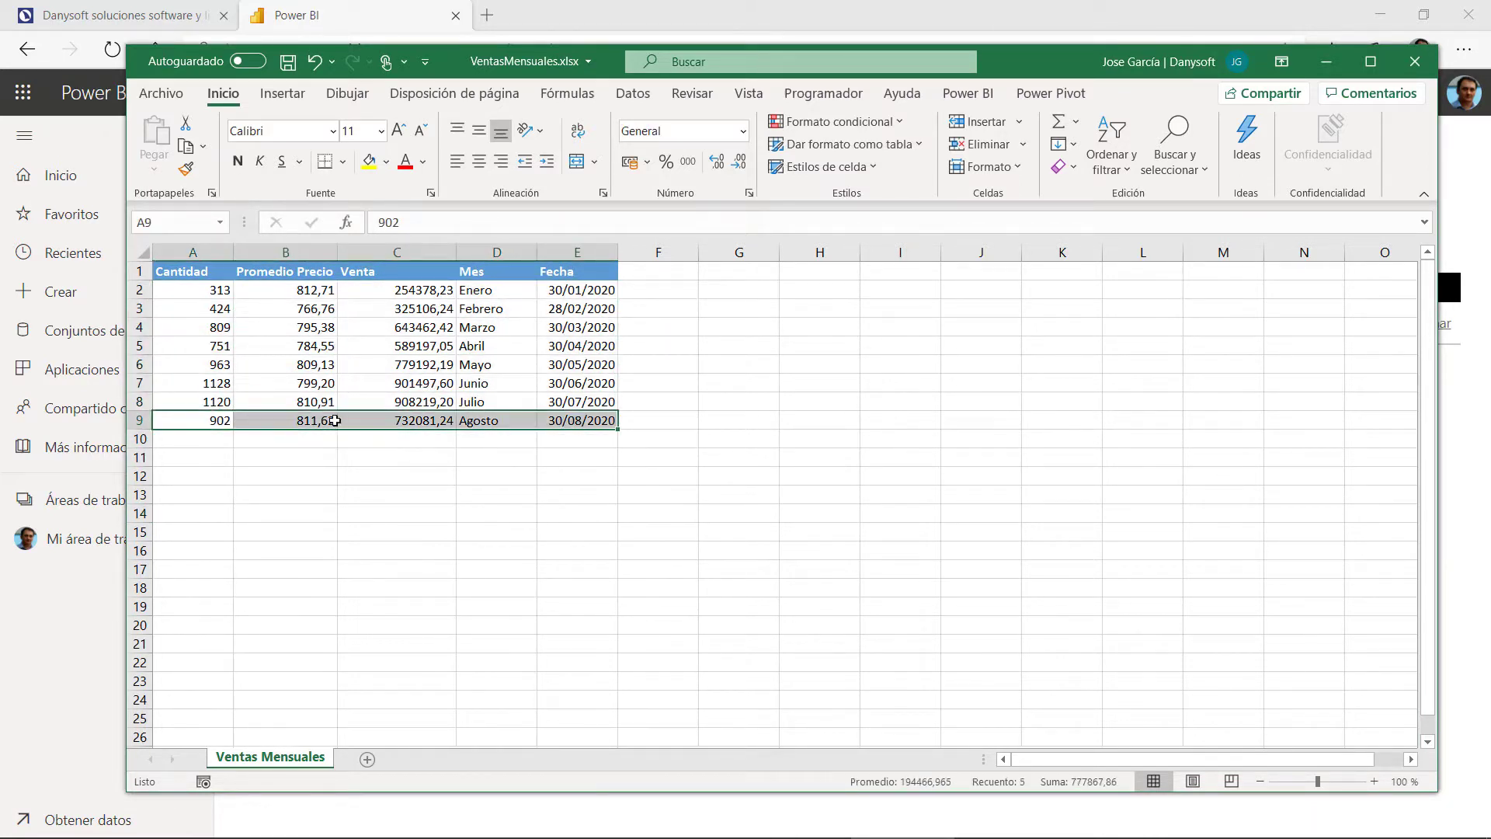
drag(190, 407, 572, 380)
click(792, 477)
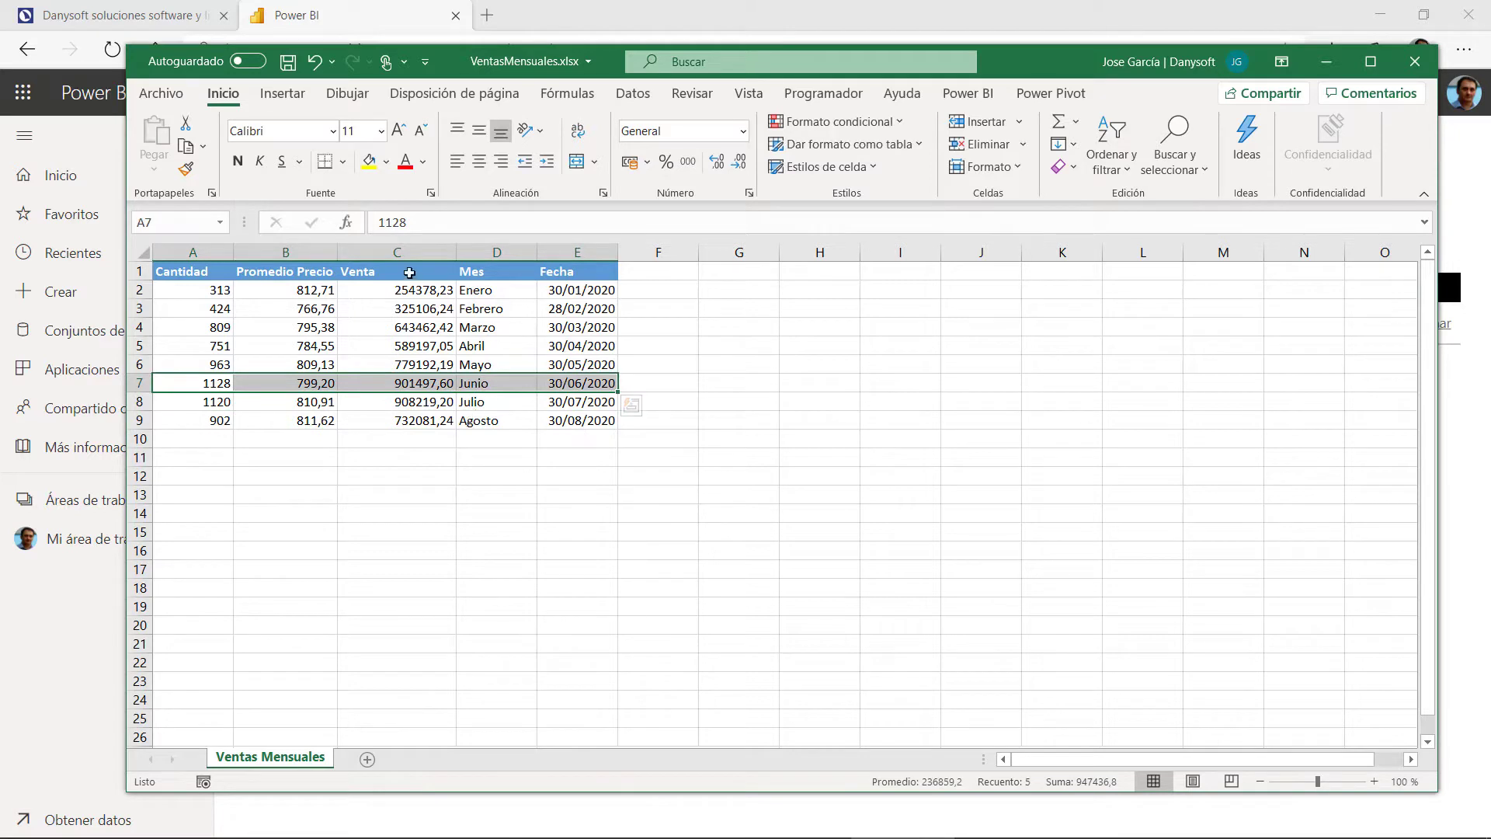
Step: Inspect the Venta values and formulas in column C, from C2 down to C15
click(413, 298)
click(414, 346)
click(413, 400)
click(413, 420)
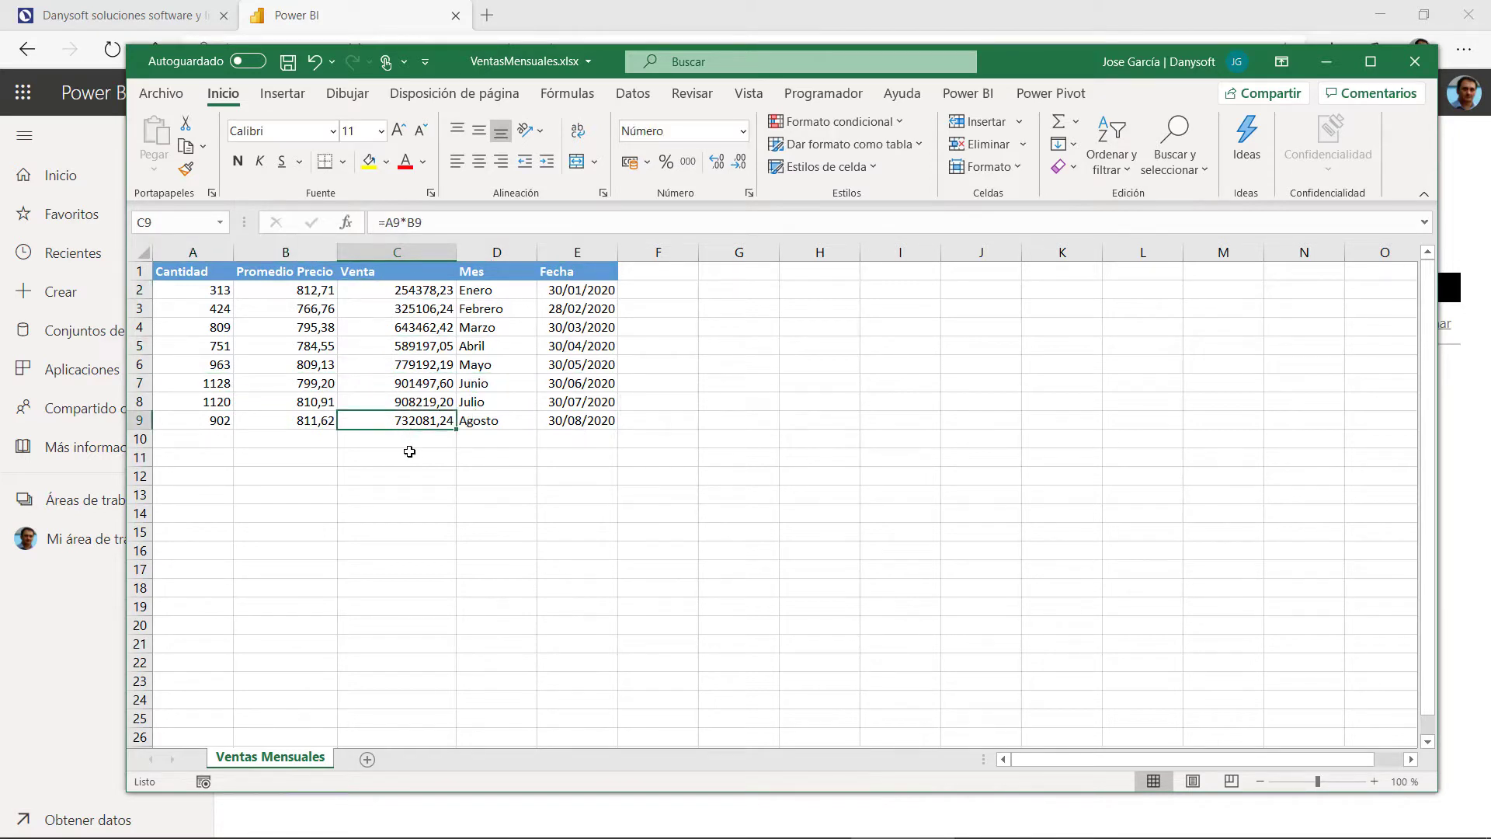
click(410, 457)
click(406, 492)
click(410, 530)
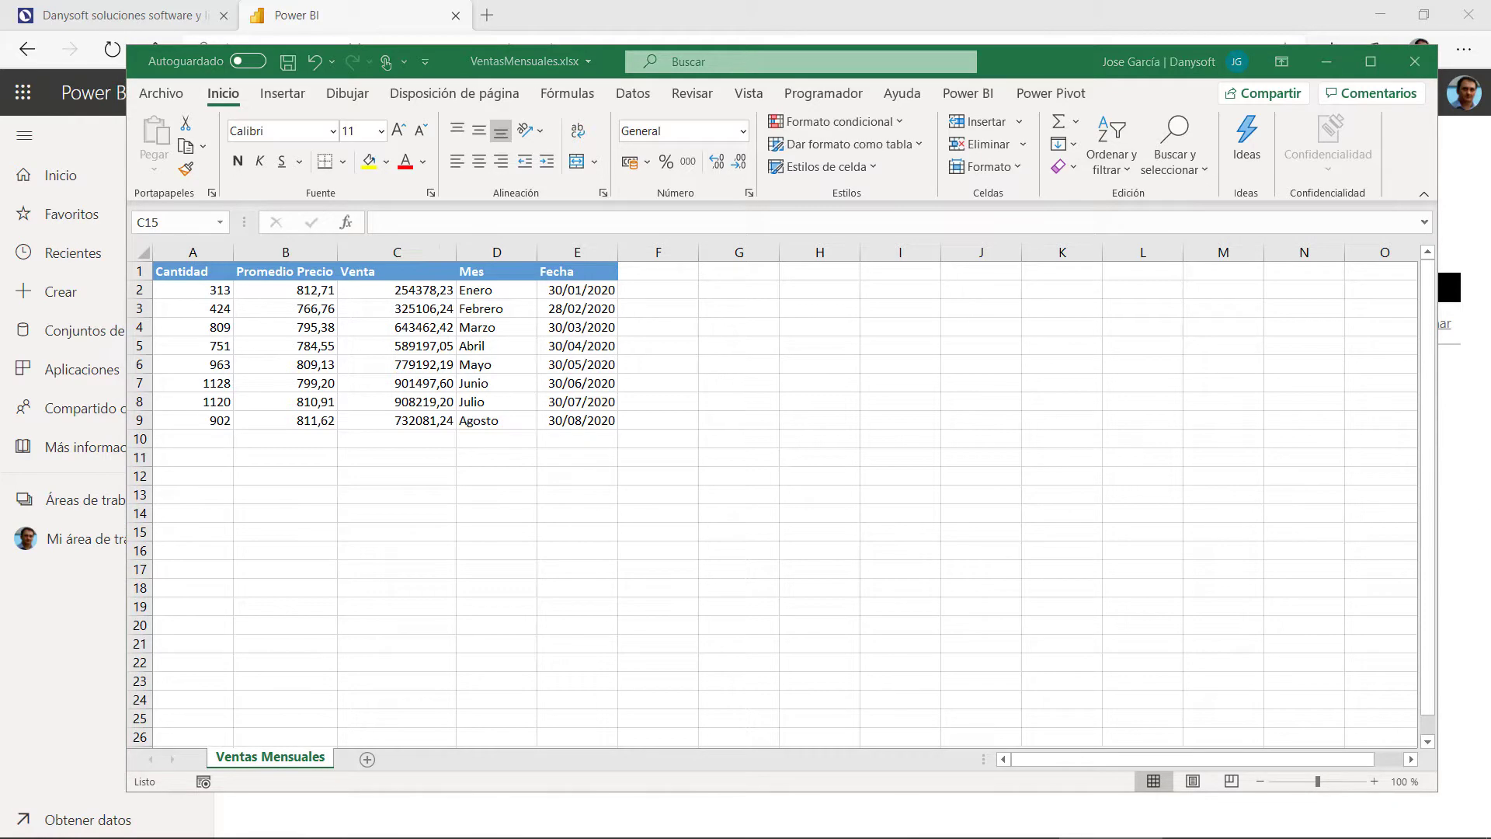
Step: Close the VentasMensuales.xlsx workbook, choosing Guardar to save it
click(1414, 61)
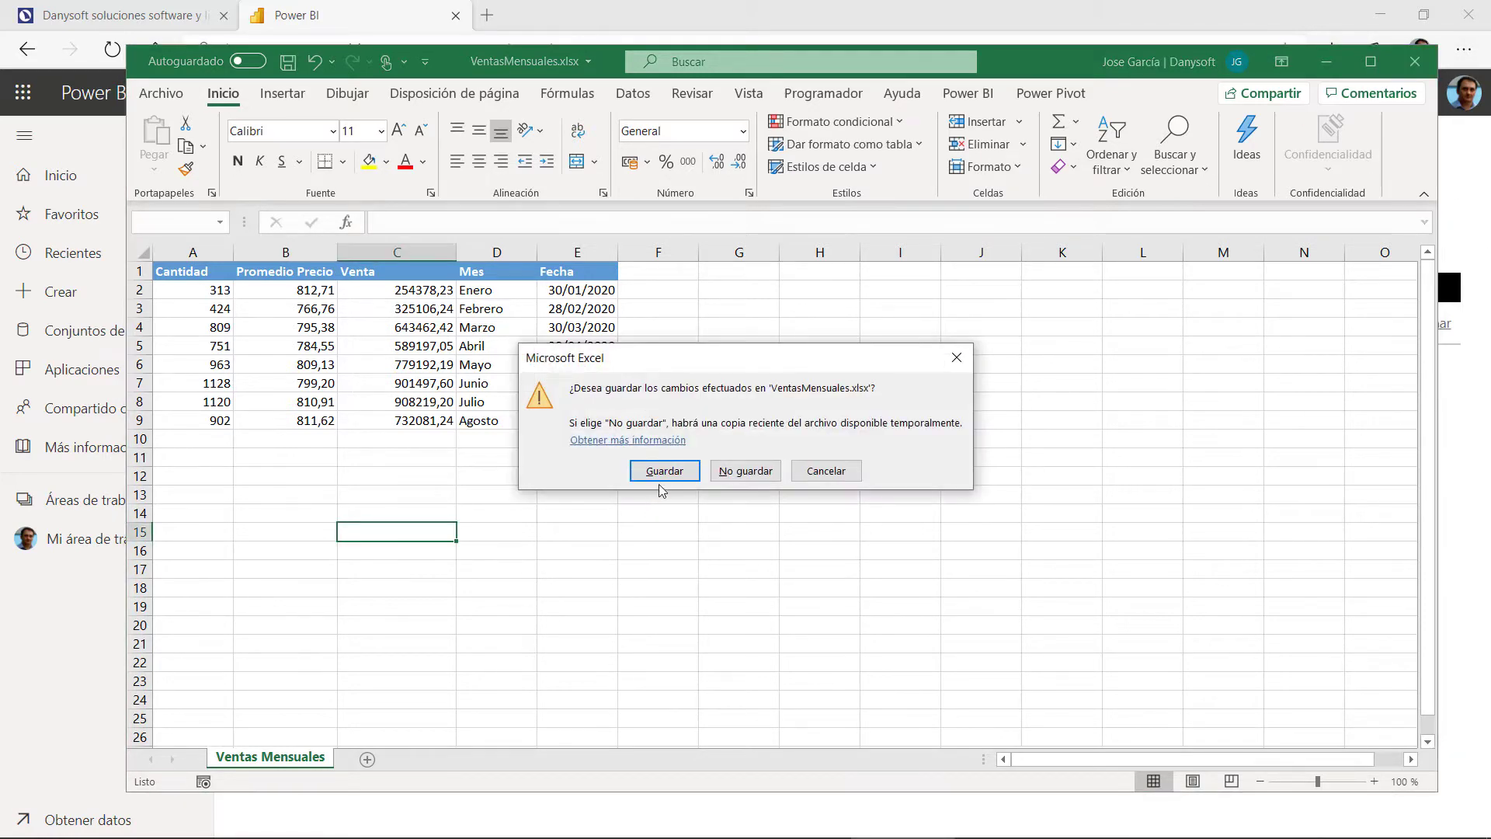
click(635, 473)
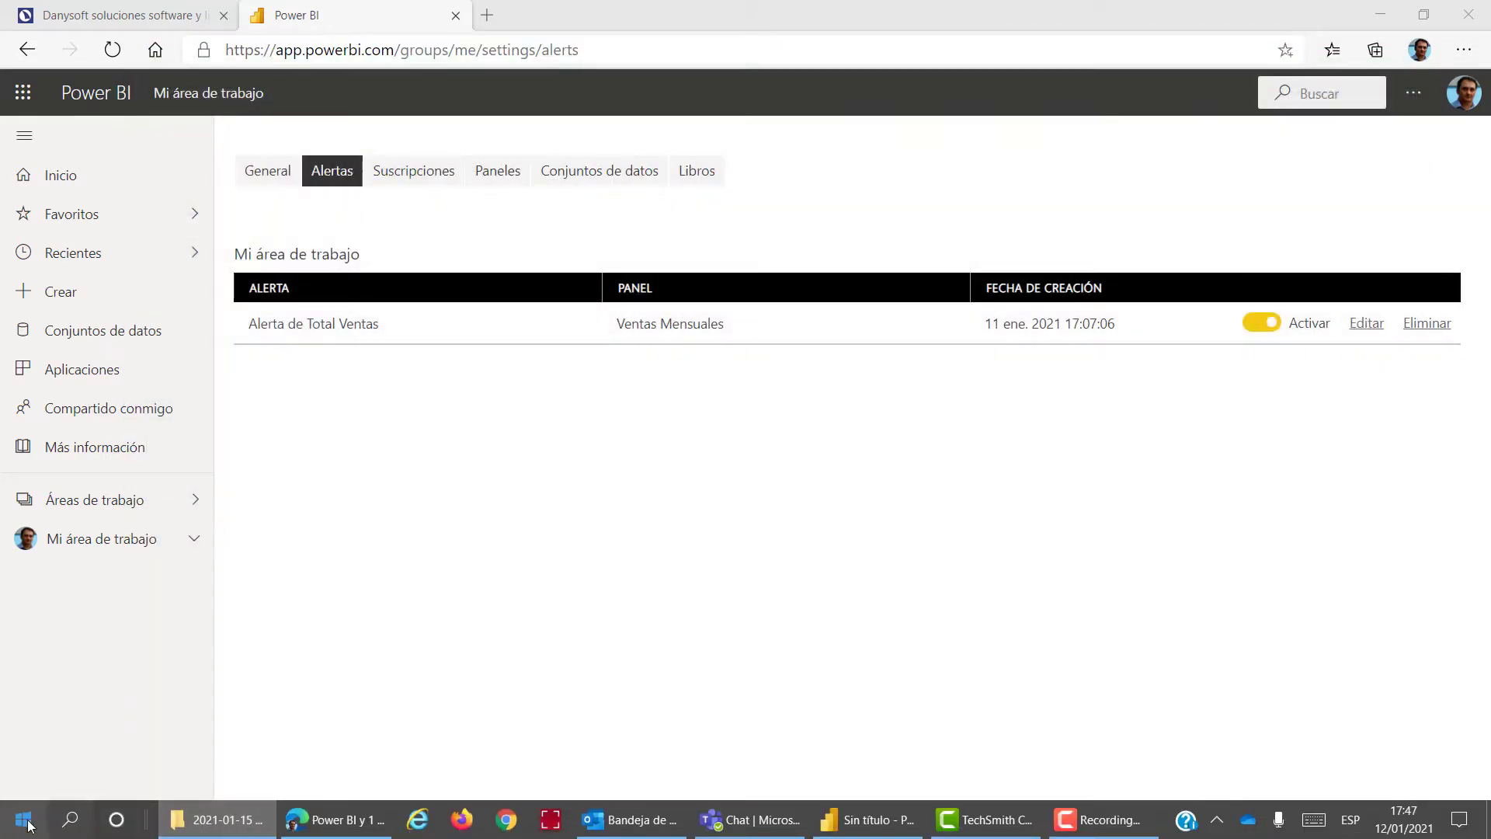
key(super)
Step: Launch Power BI Desktop and pick Excel as the data source under Obtener datos
click(879, 290)
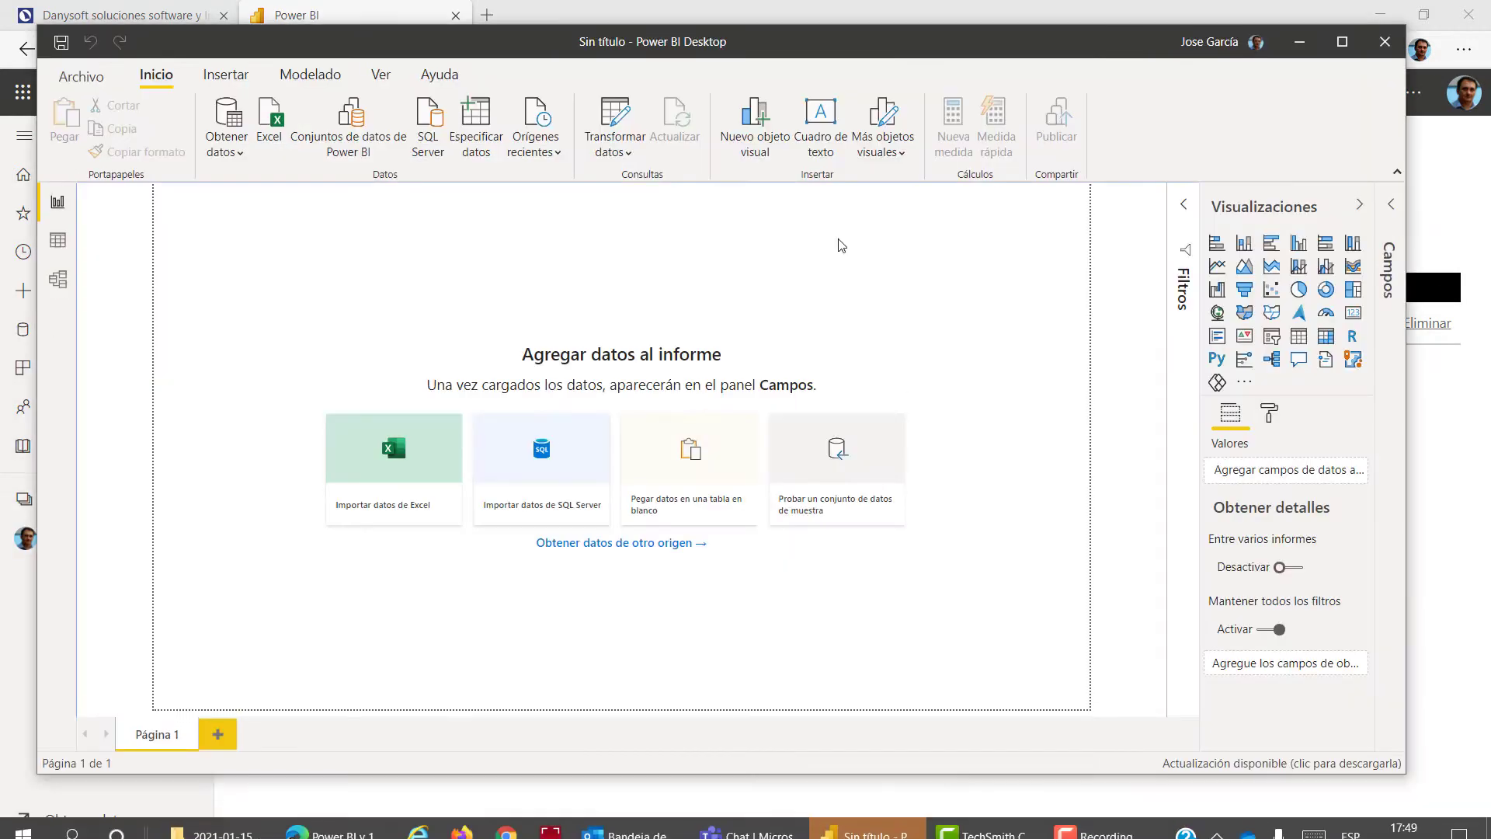
click(236, 154)
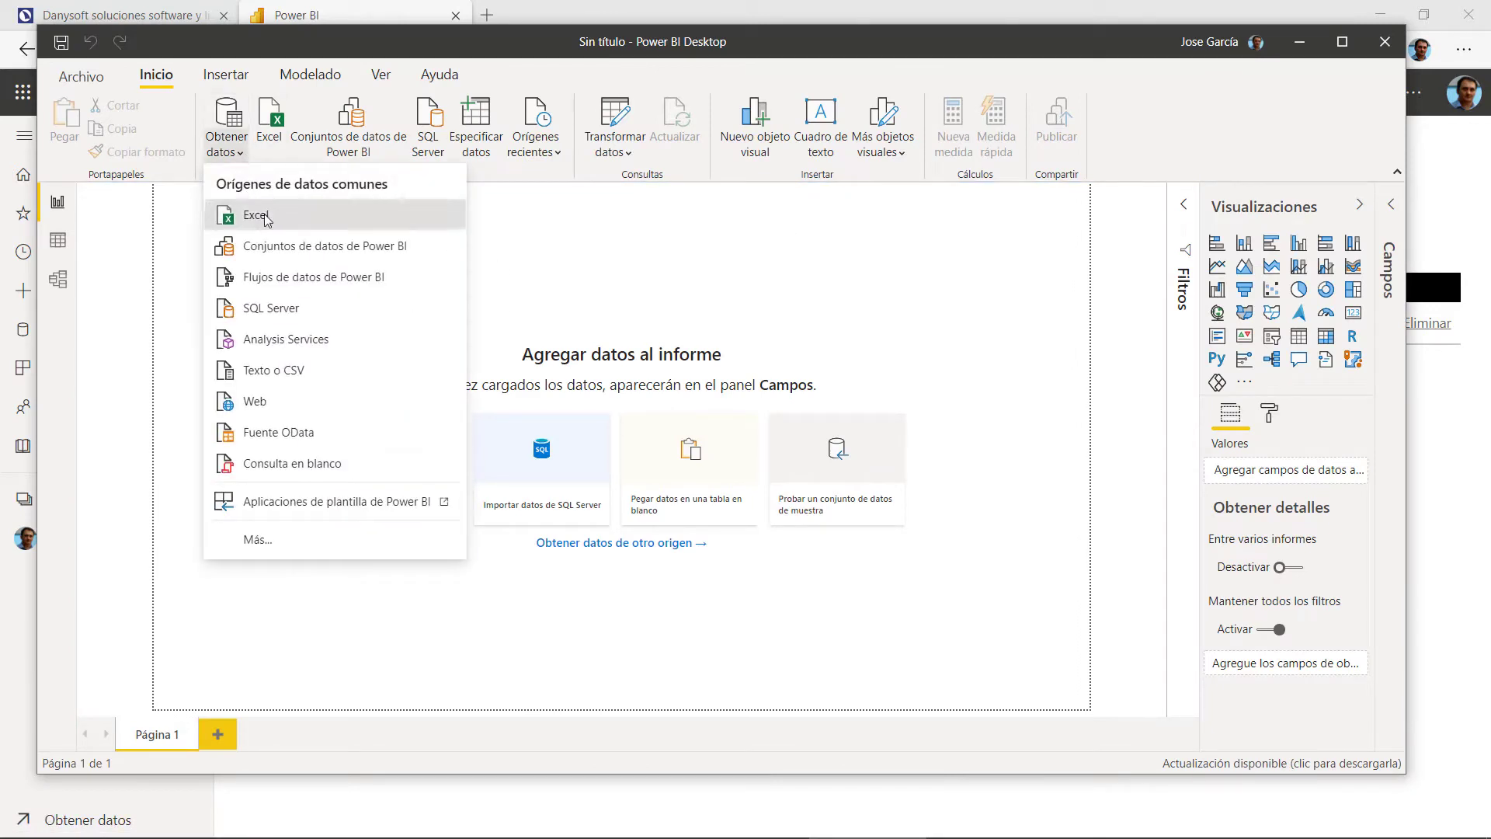
click(260, 216)
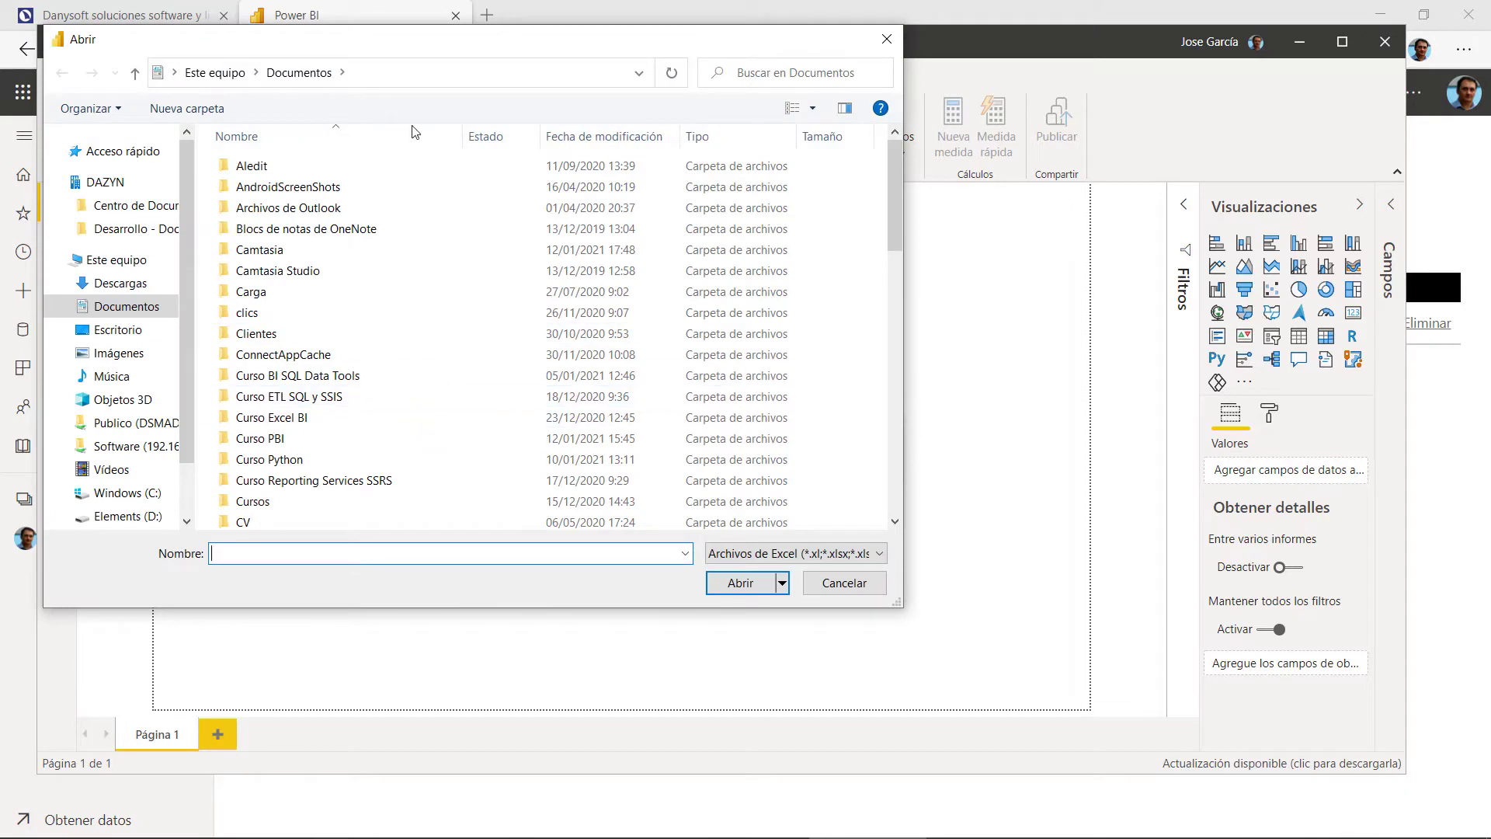
Step: Open VentasMensuales.xlsx from the Presentaciones\2021-01-15 Power BI folder
scroll(327, 417, down, 1)
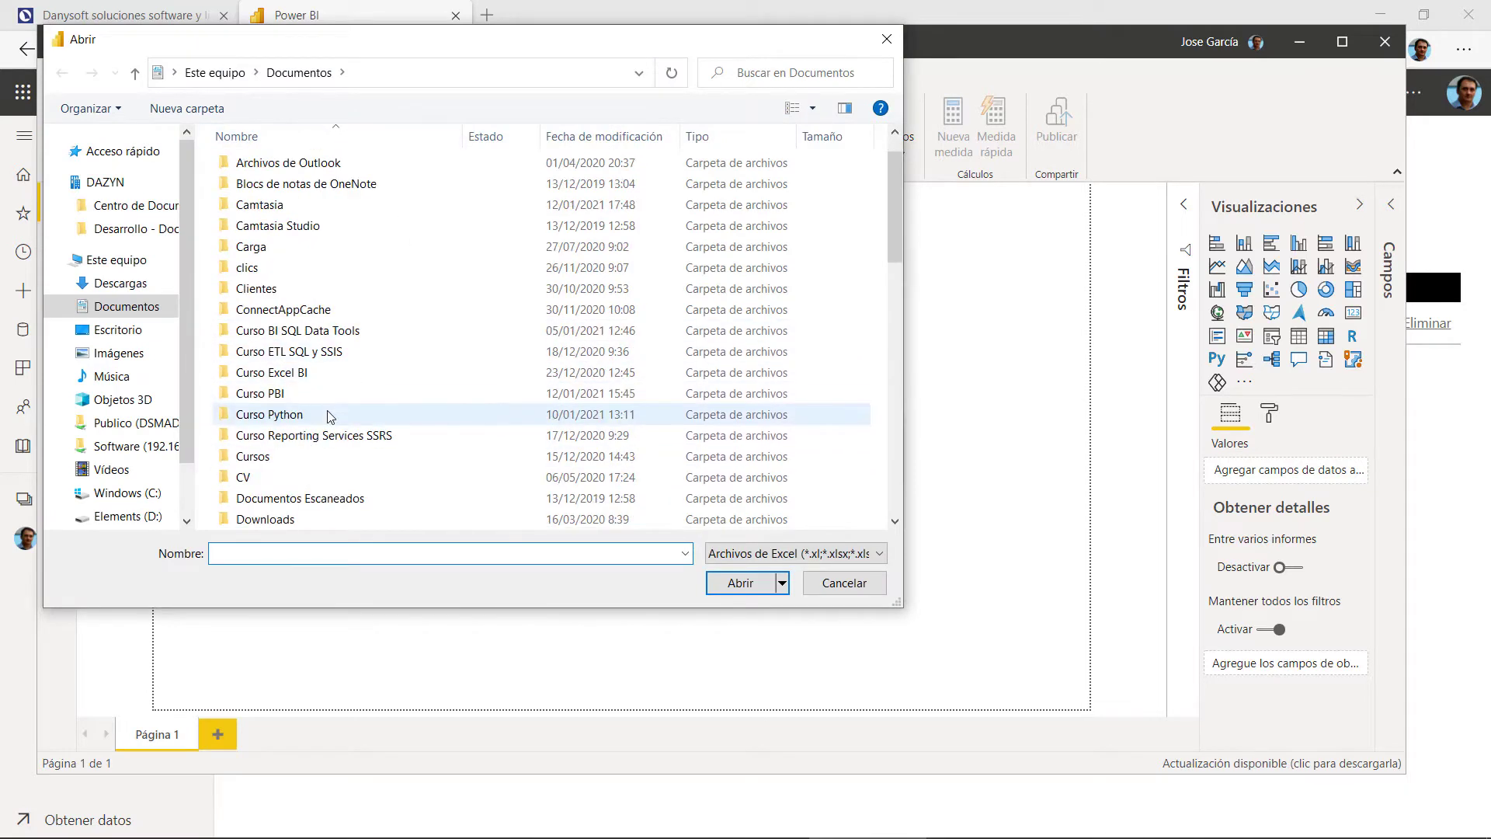
scroll(326, 417, down, 5)
scroll(366, 392, down, 4)
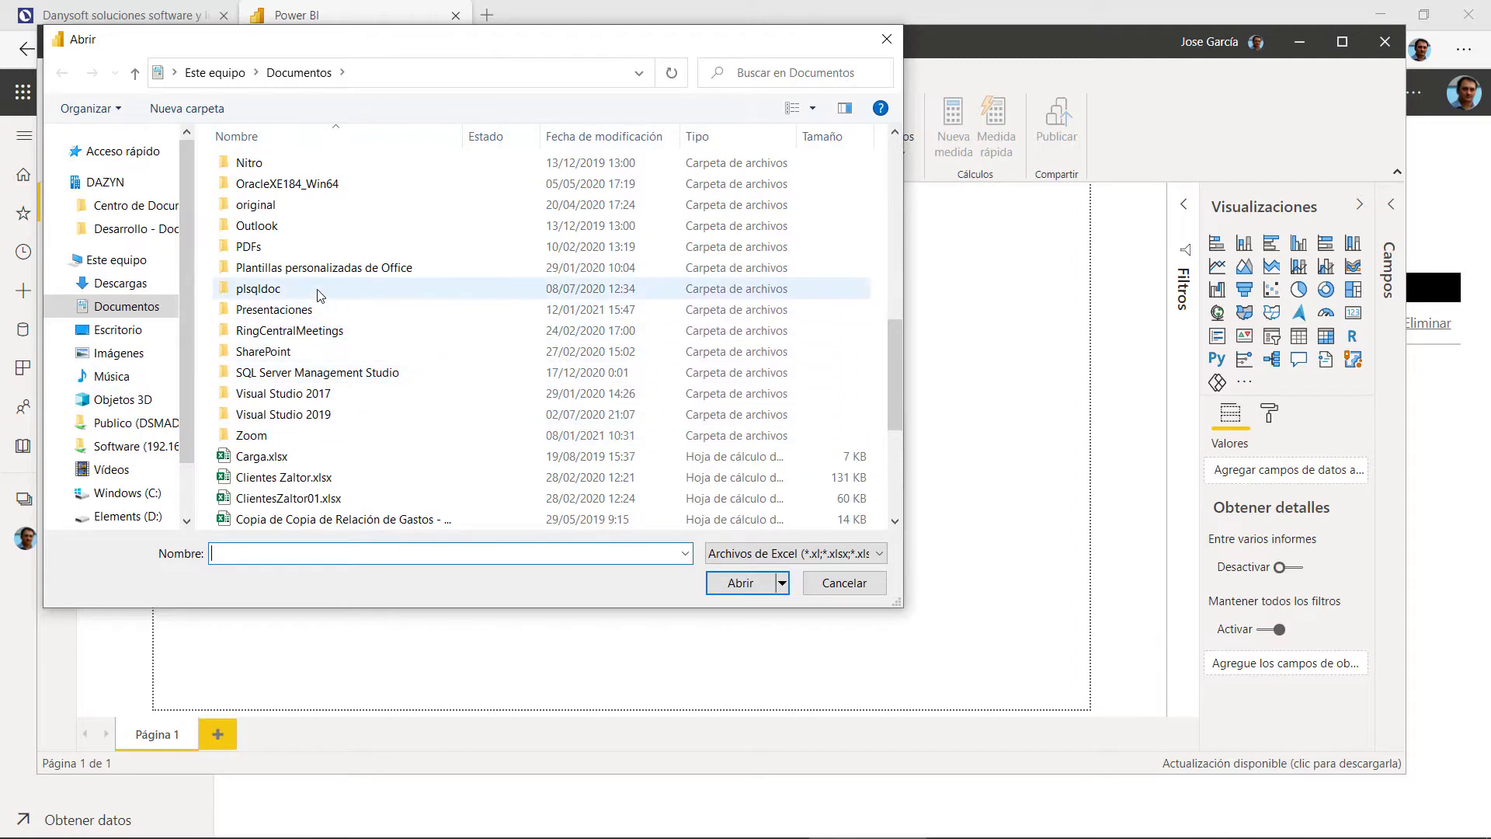
double_click(314, 310)
double_click(322, 168)
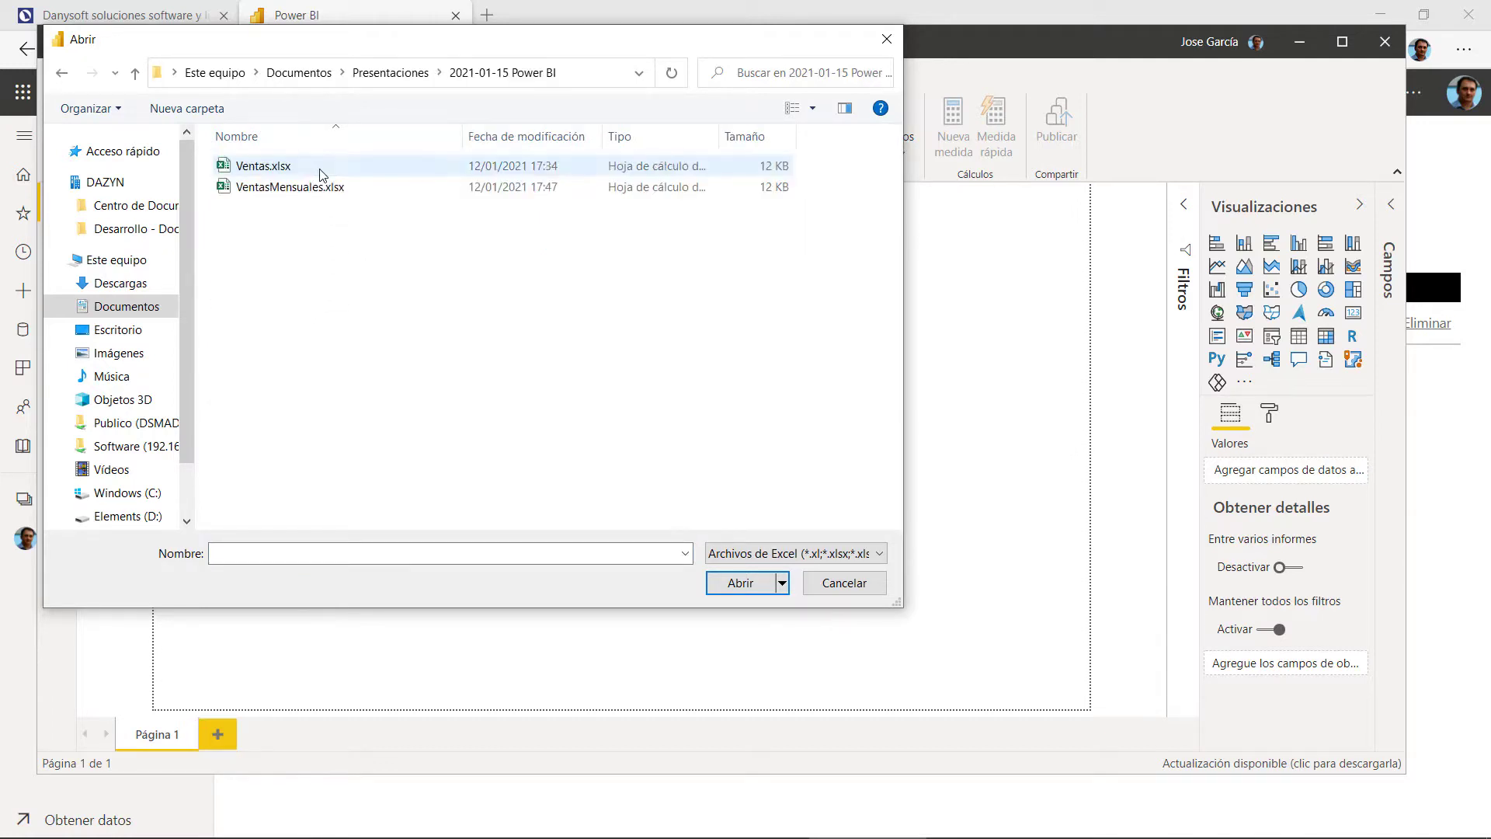
double_click(314, 189)
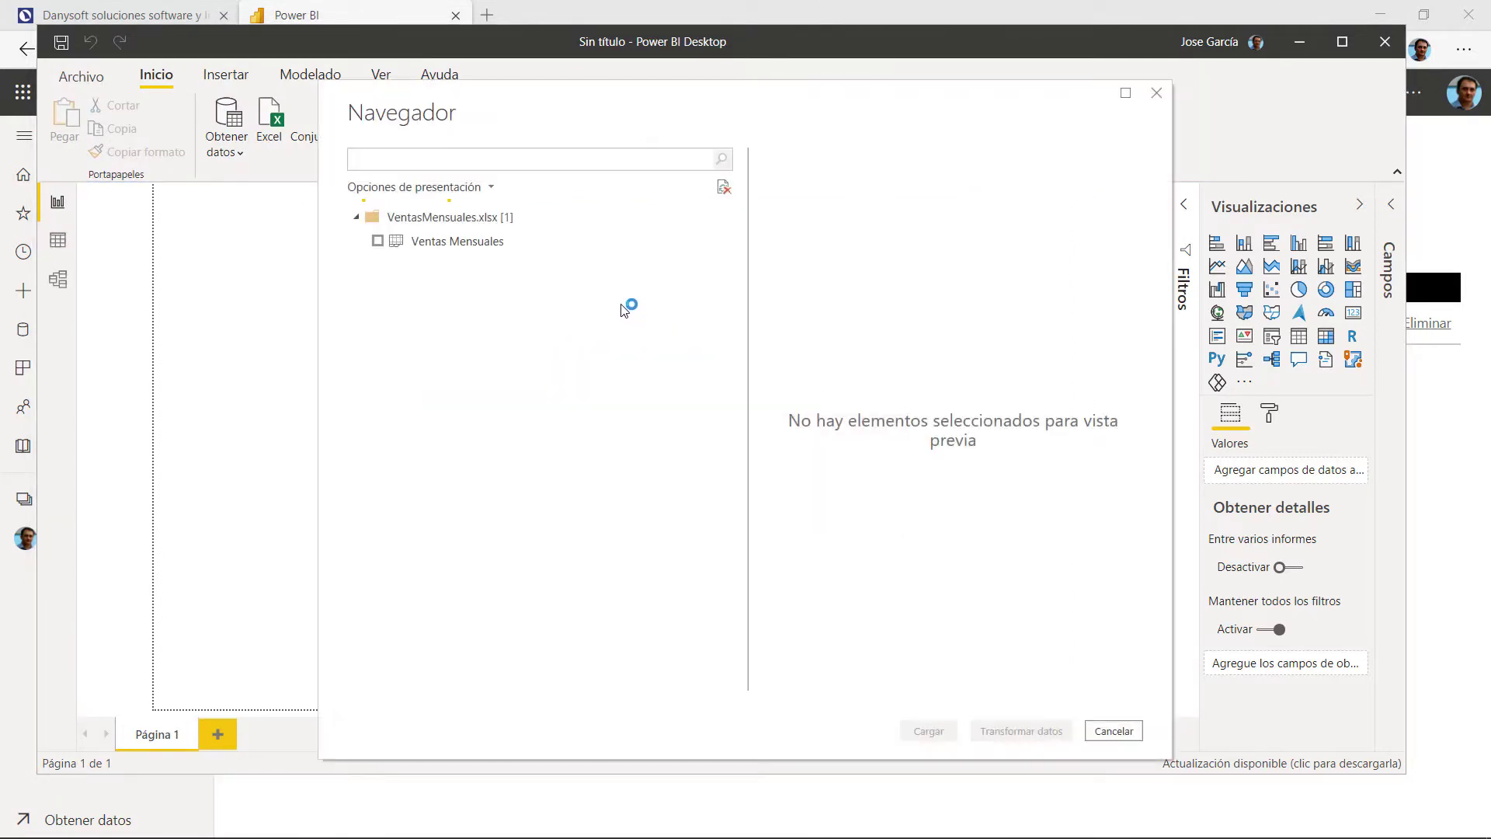
Step: In Navegador, replace the Ventas Mensuales sheet with the suggested Ventas Mensuales (2) table and load it
click(458, 241)
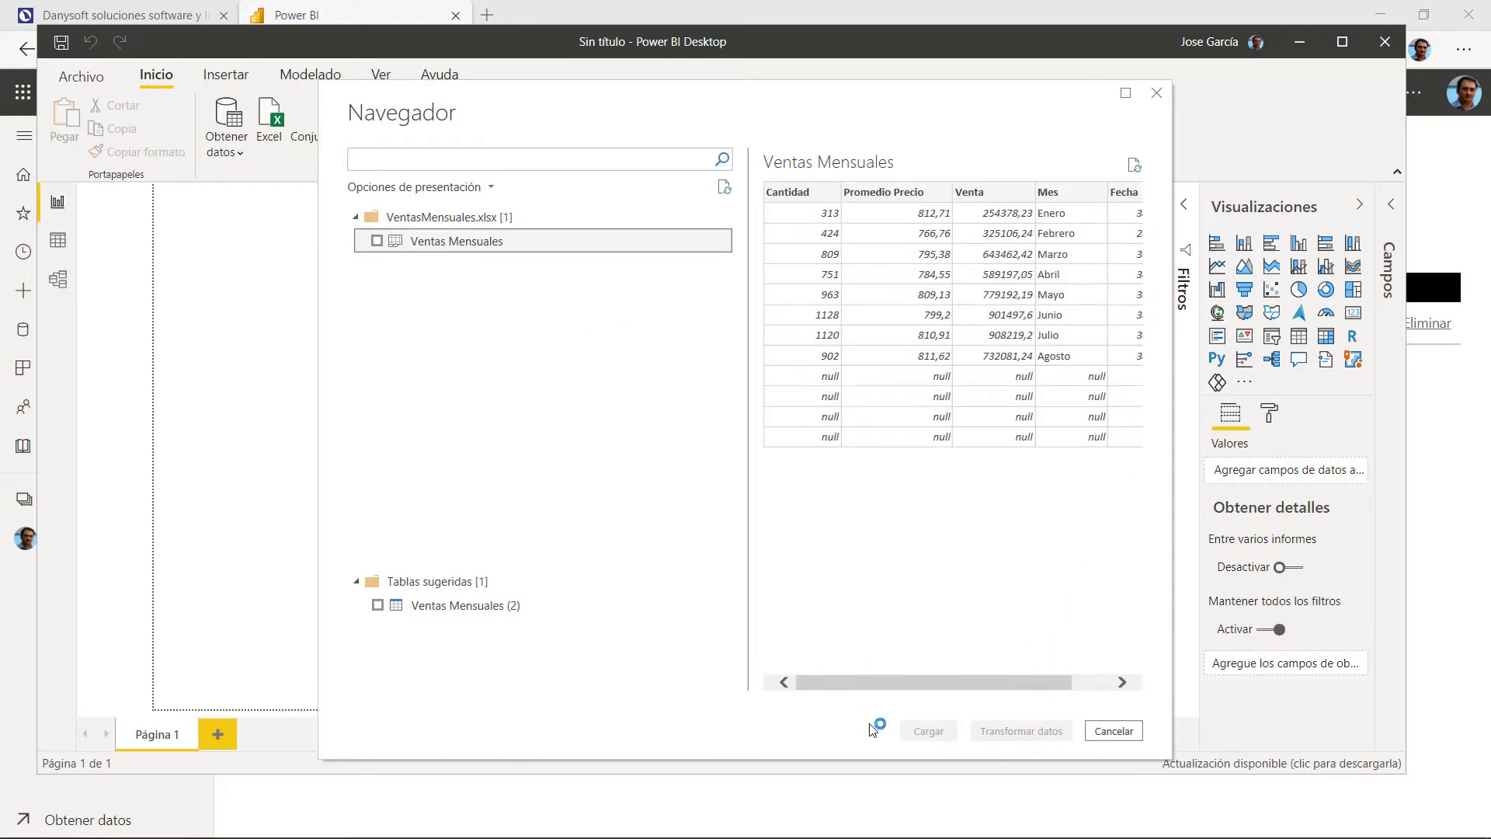
click(377, 242)
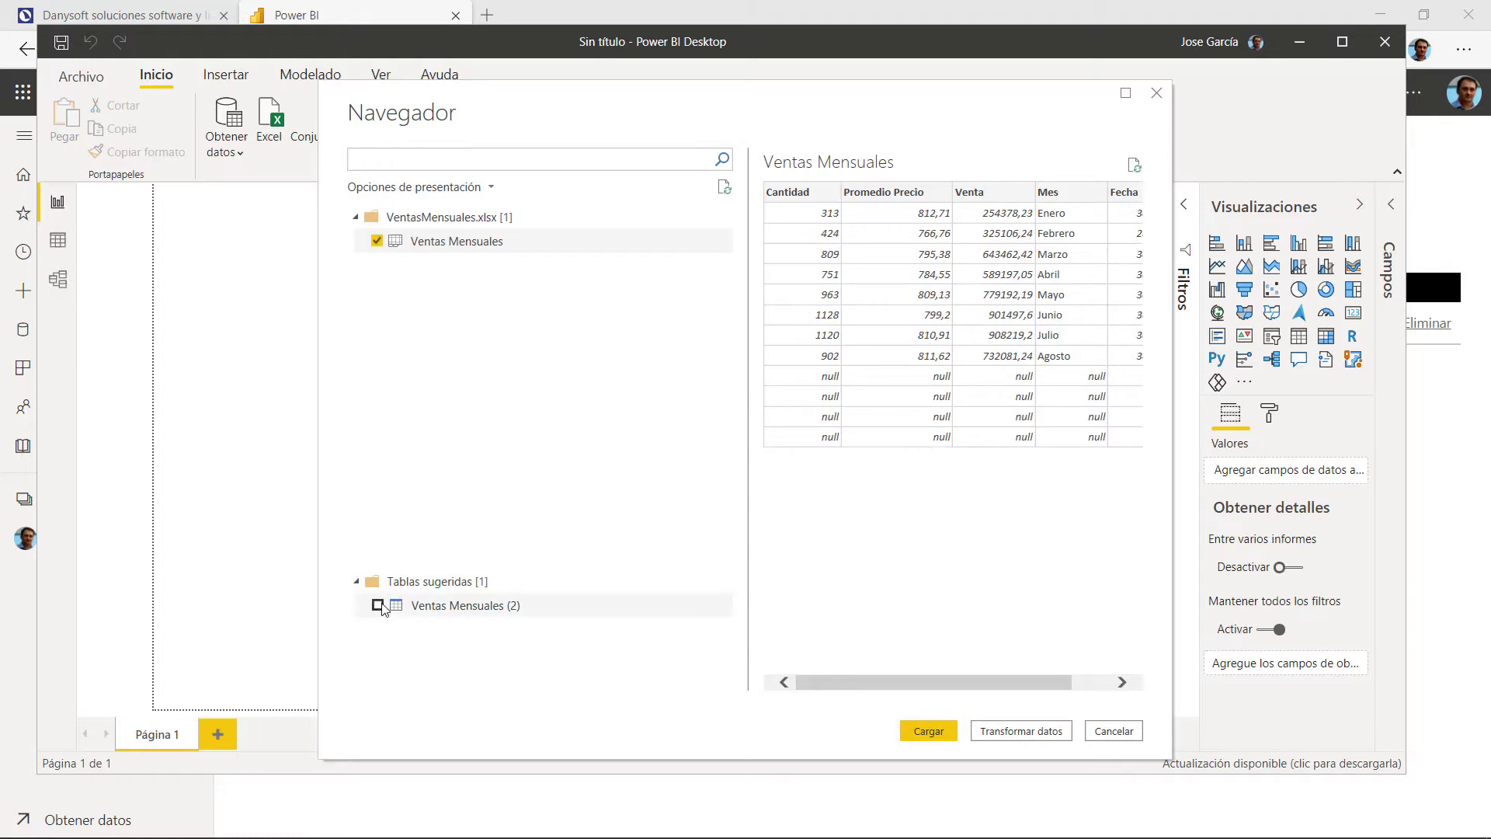
click(417, 614)
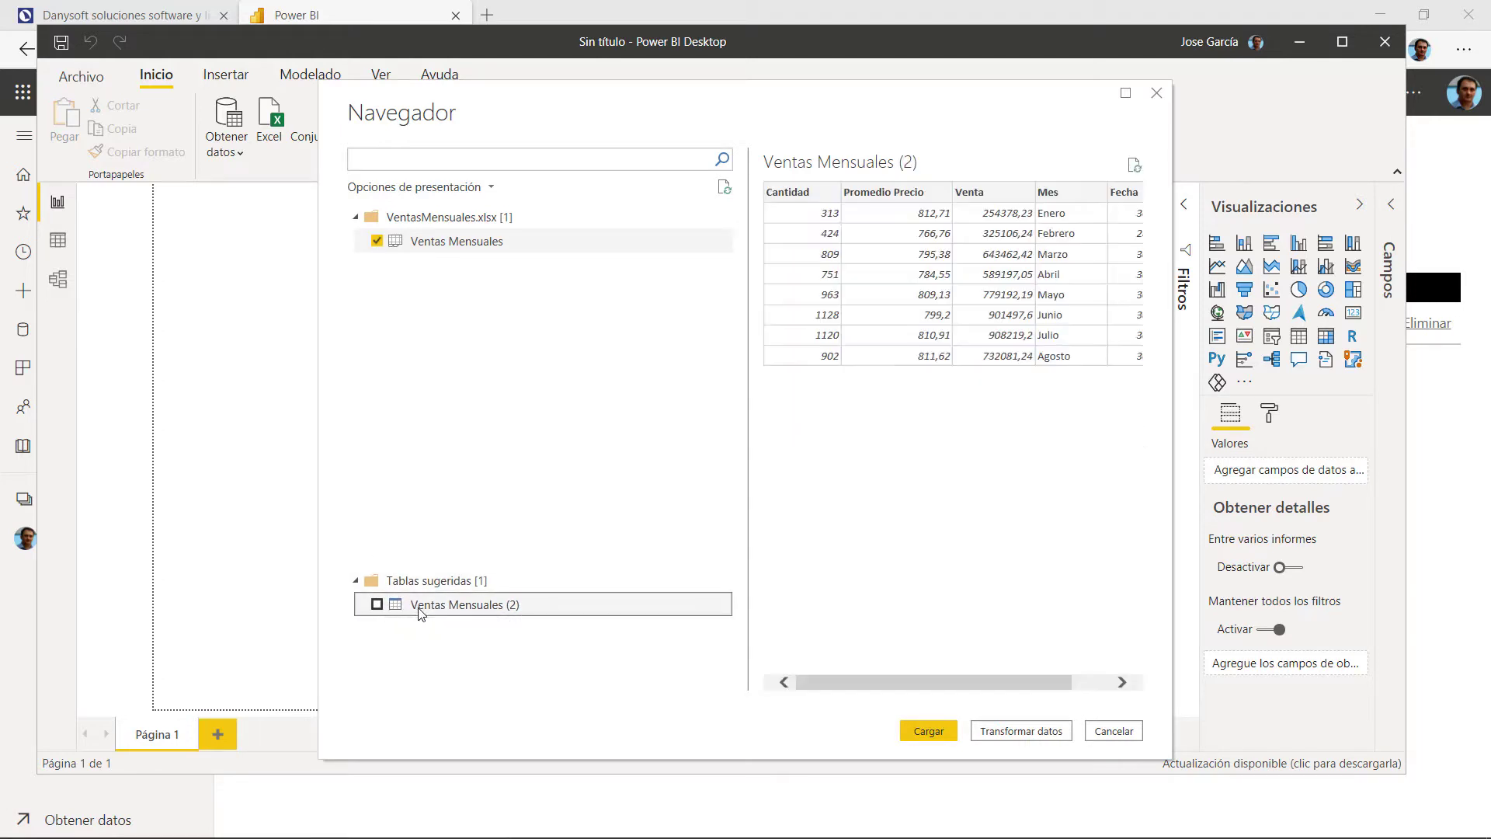
click(378, 242)
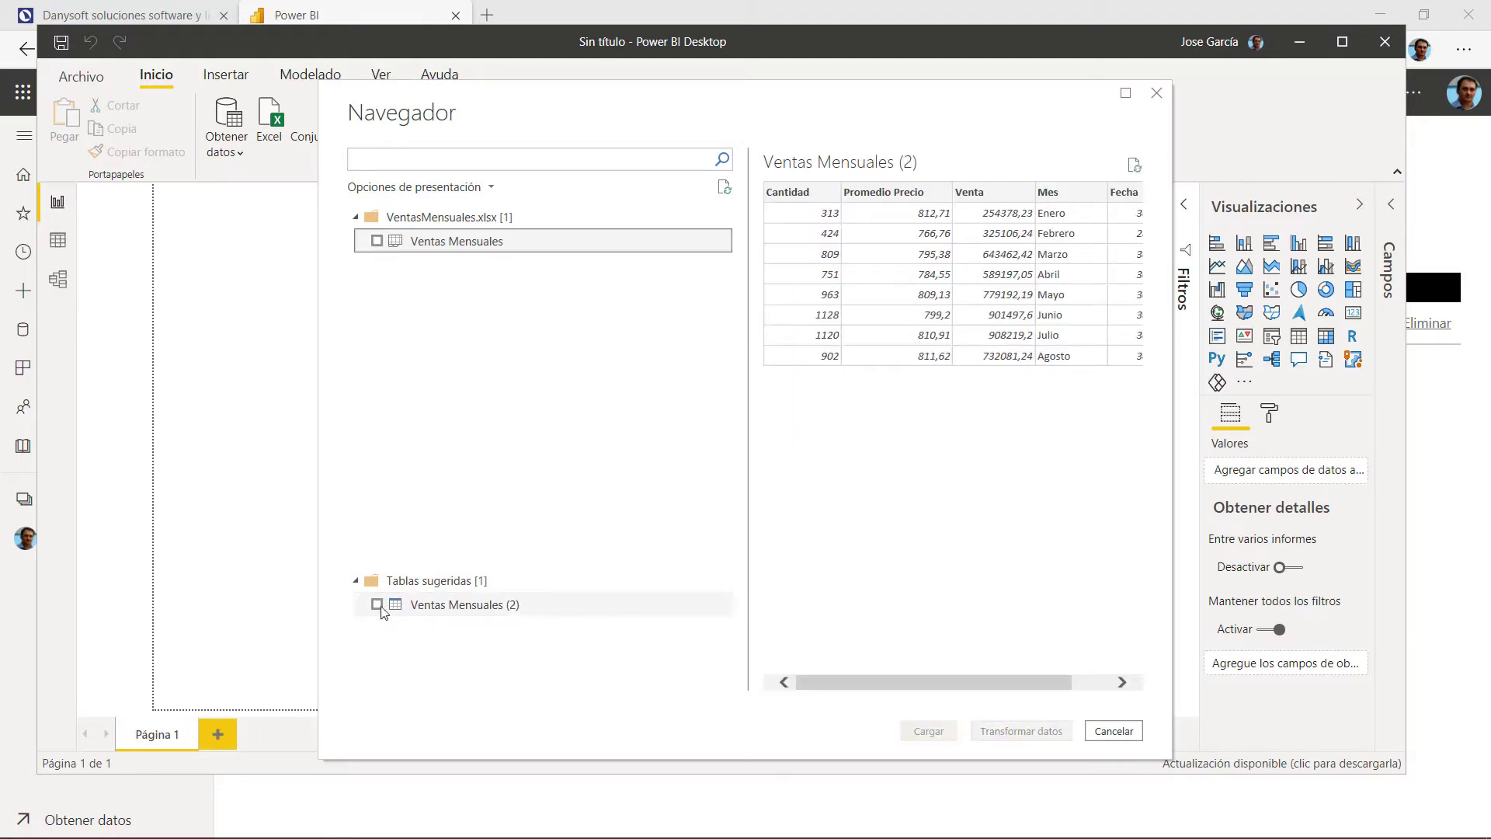
click(377, 604)
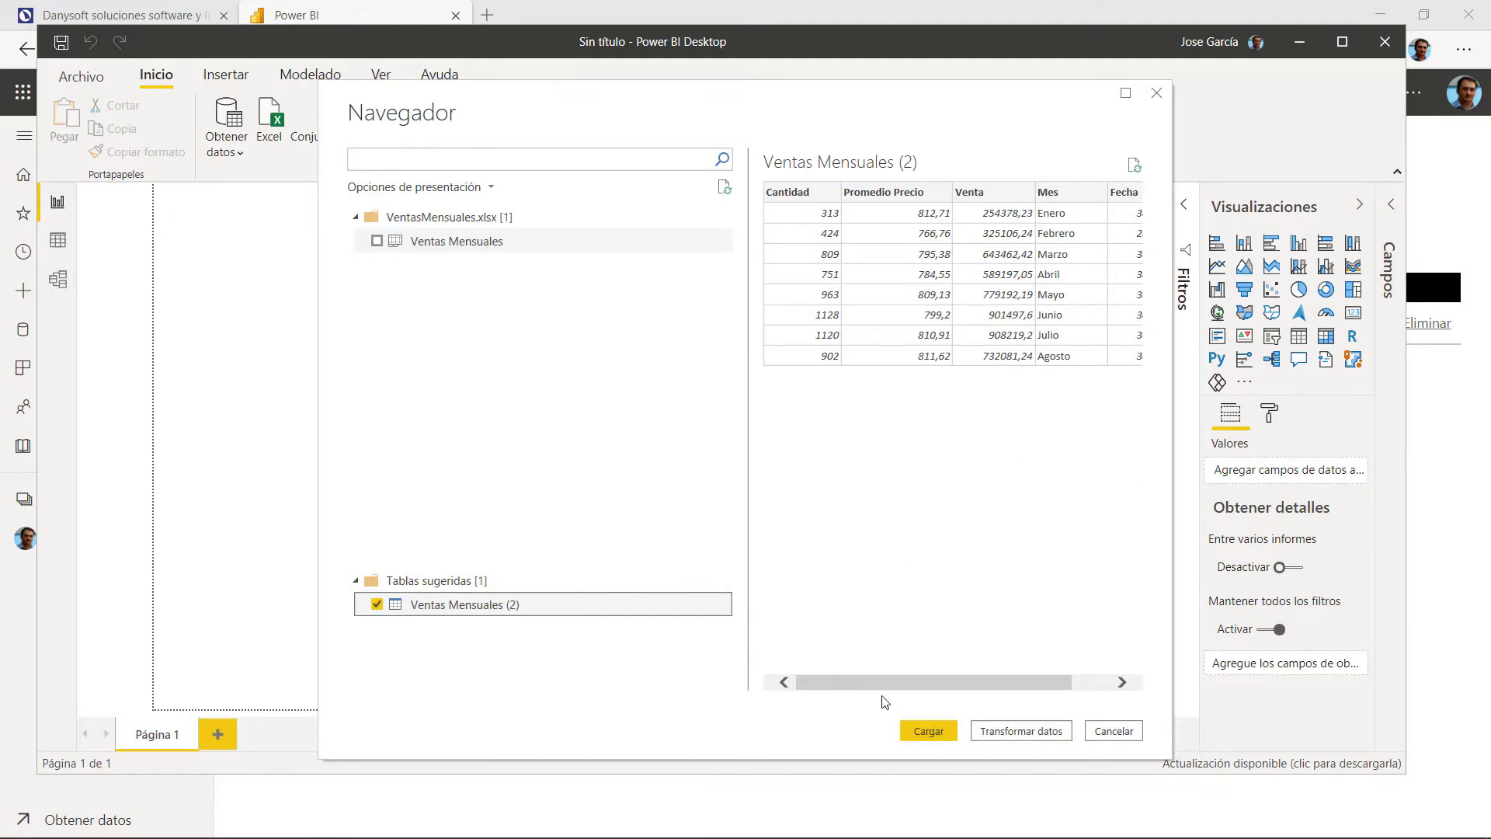
click(1103, 687)
drag(1101, 685, 955, 685)
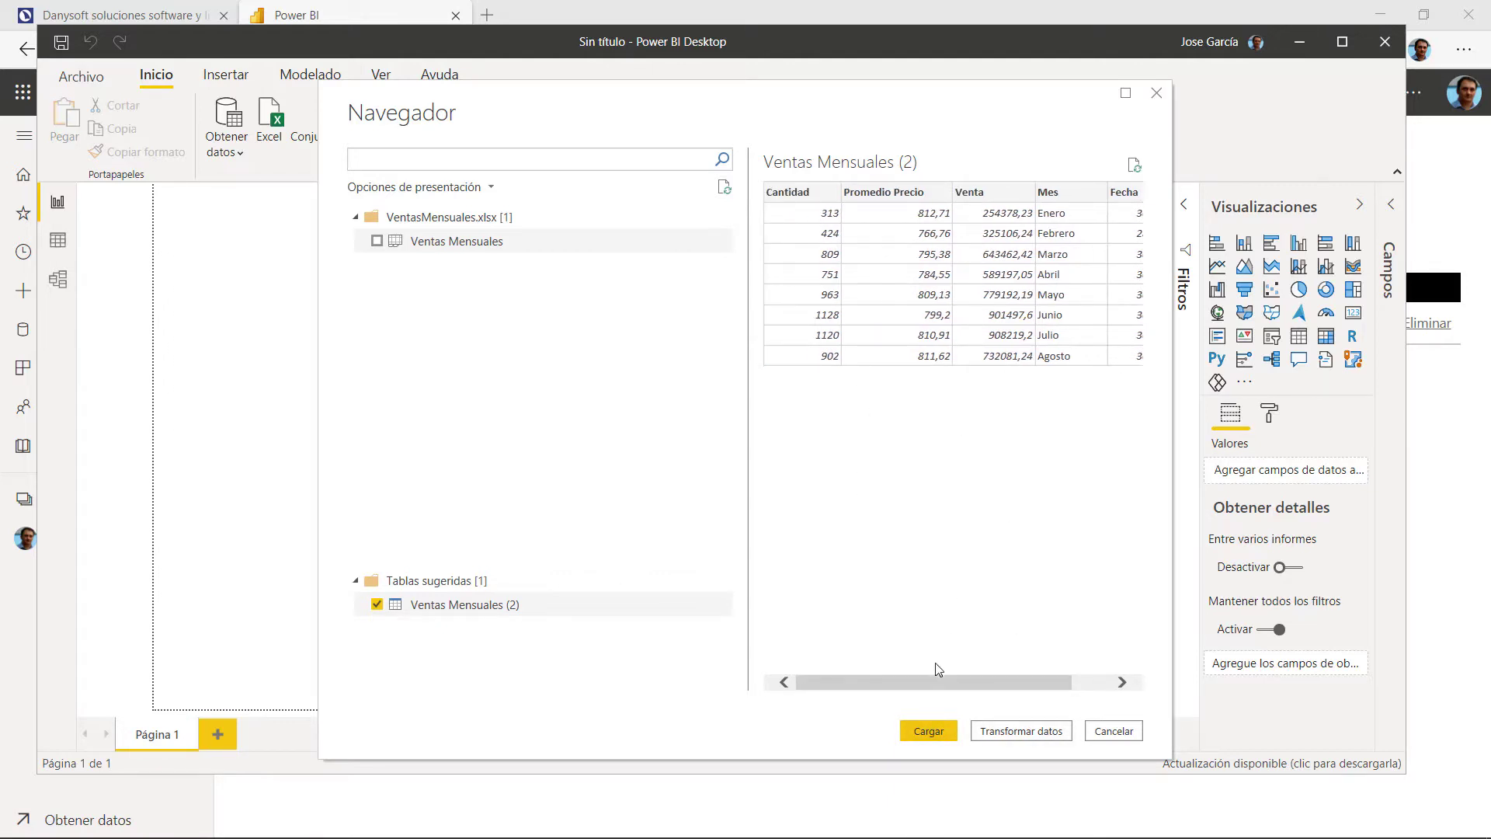
click(939, 736)
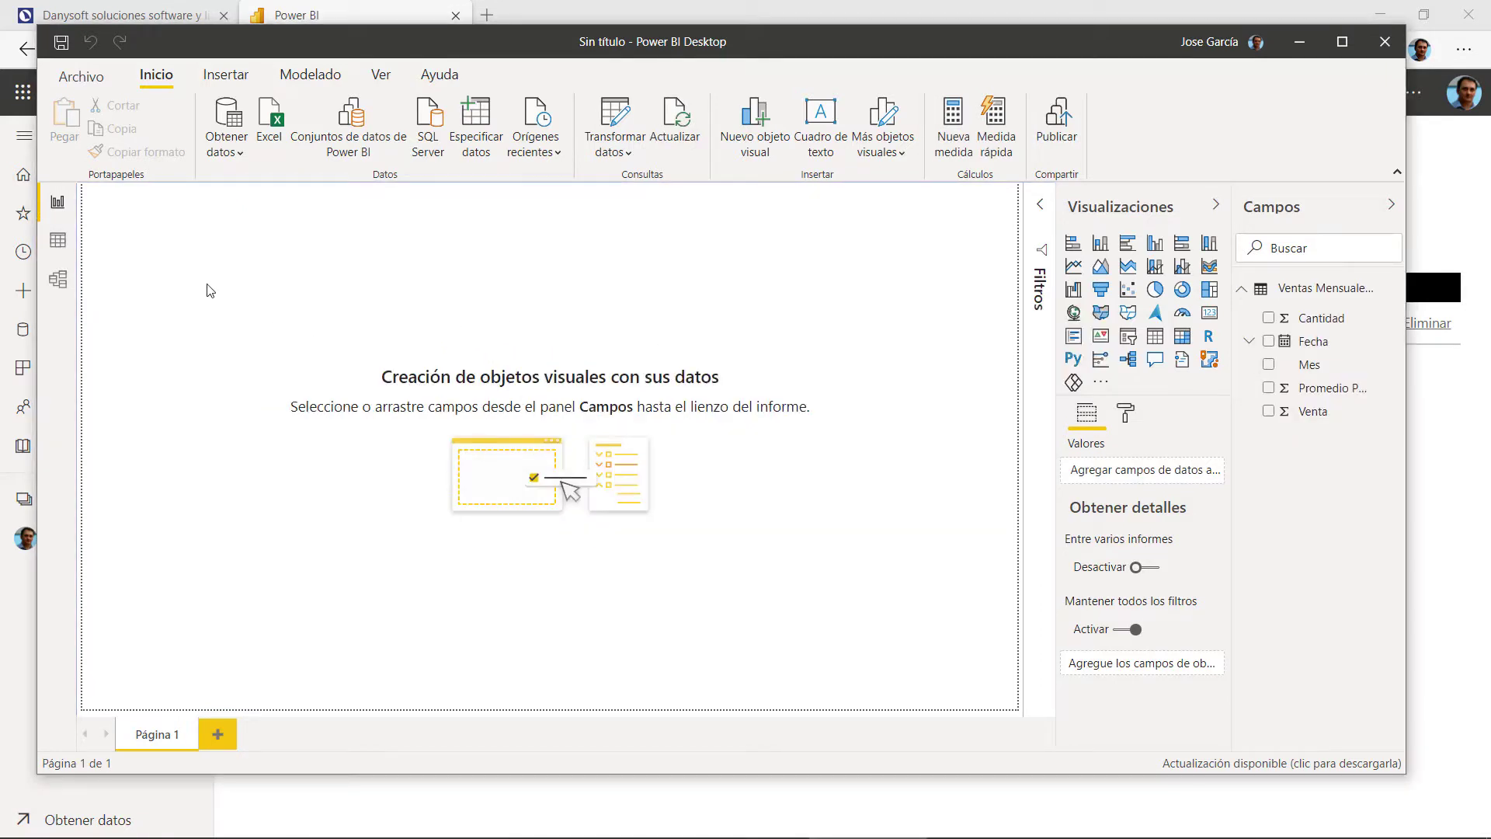
Step: Check the eight loaded rows in Data view, return to Report view and maximize the window
click(58, 240)
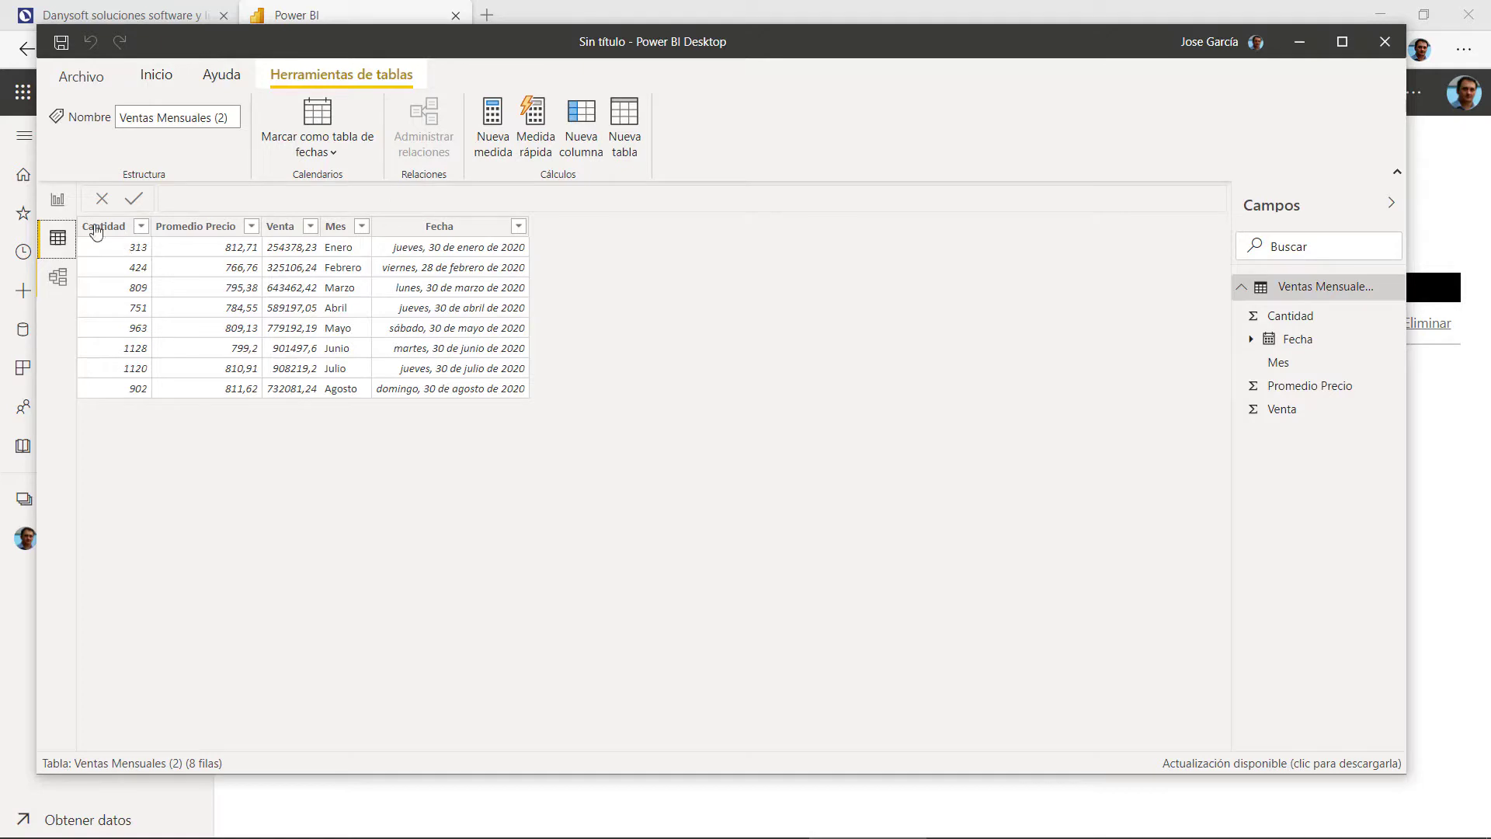
click(57, 202)
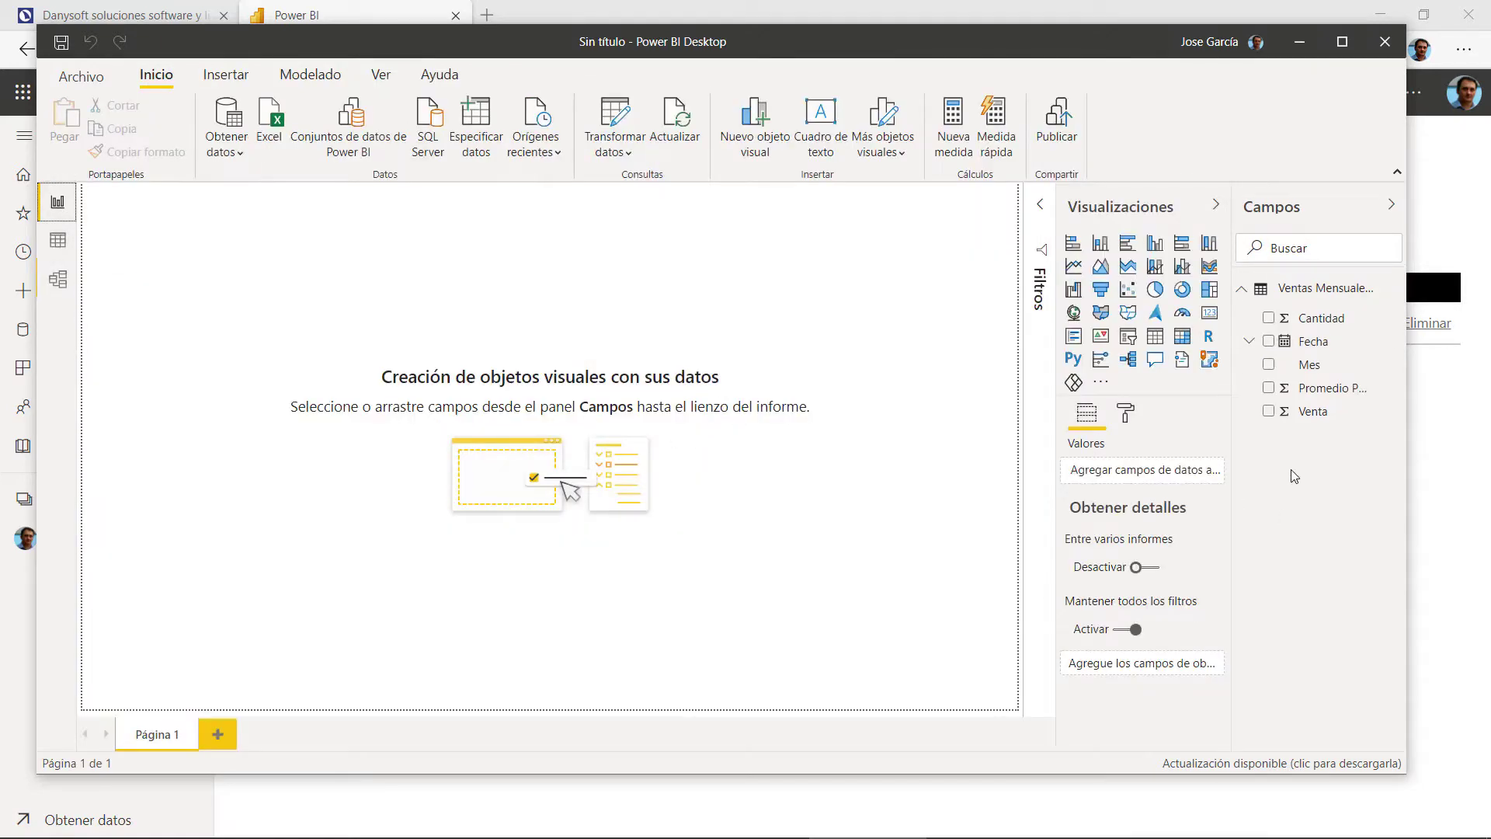
click(1342, 41)
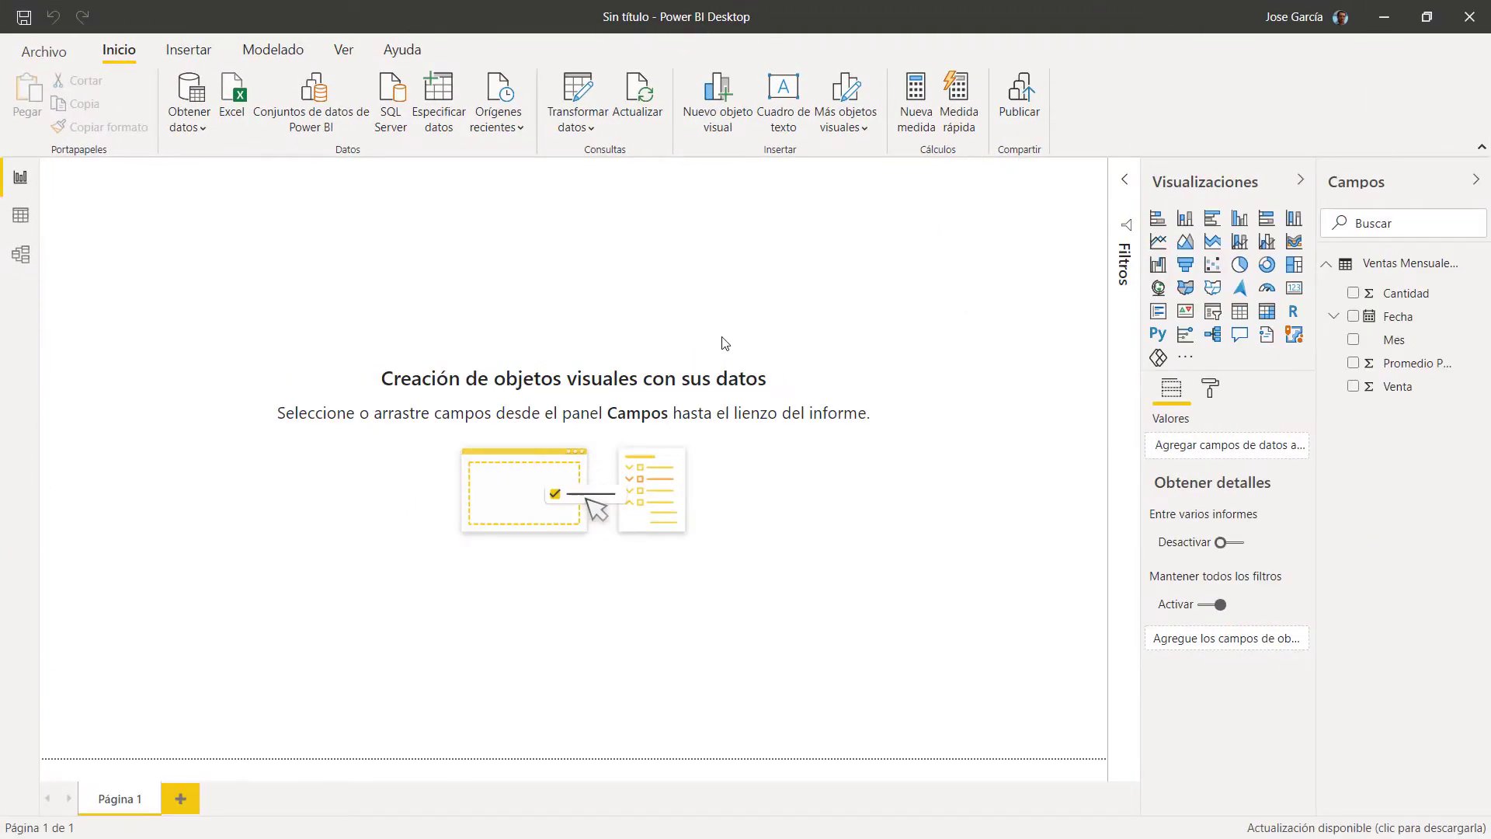
Step: Add a table visual, stretch it downward, and add Cantidad and Venta to it
click(1240, 314)
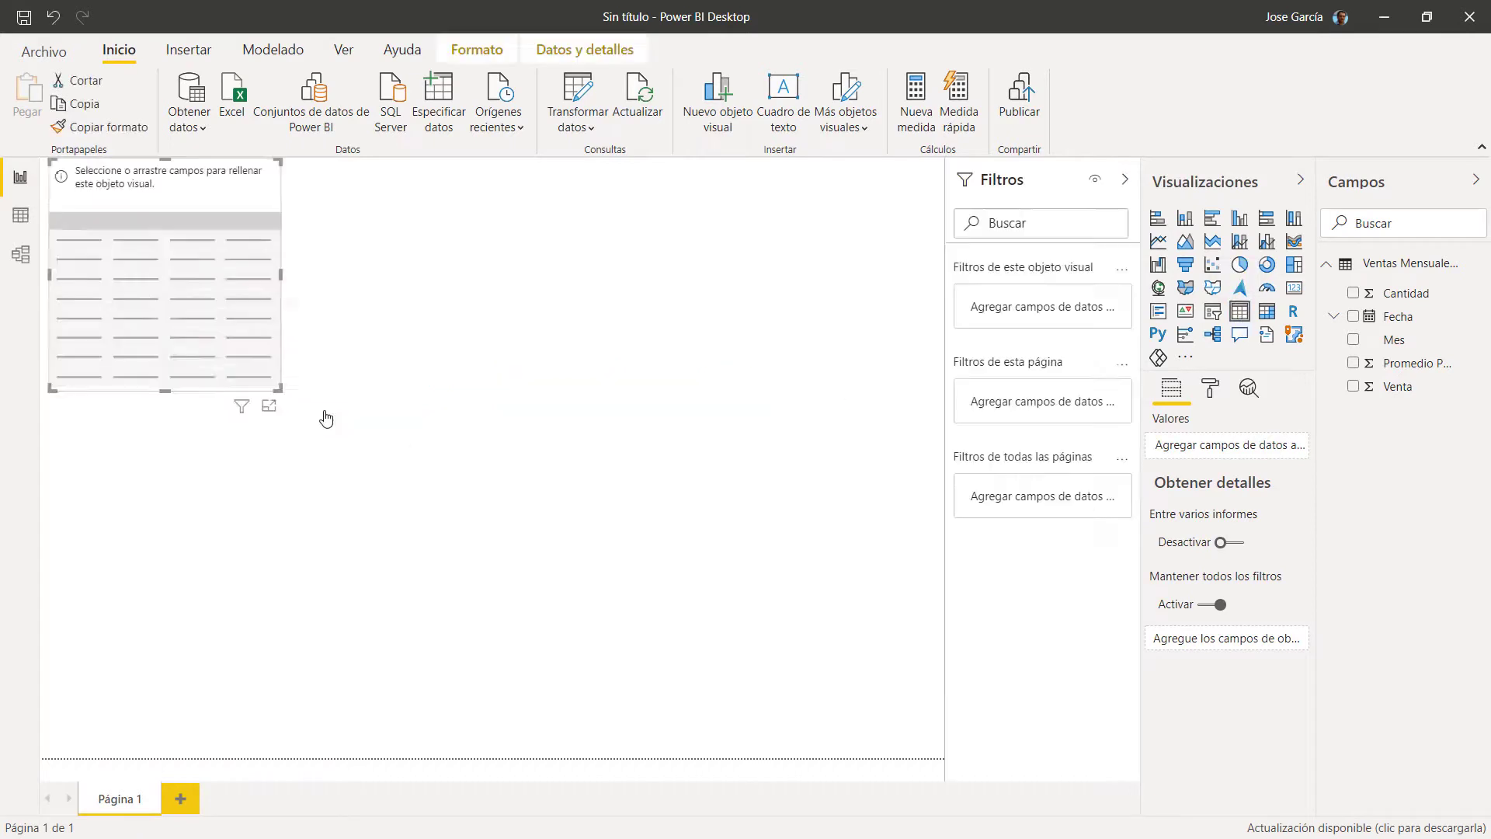
drag(279, 389, 315, 546)
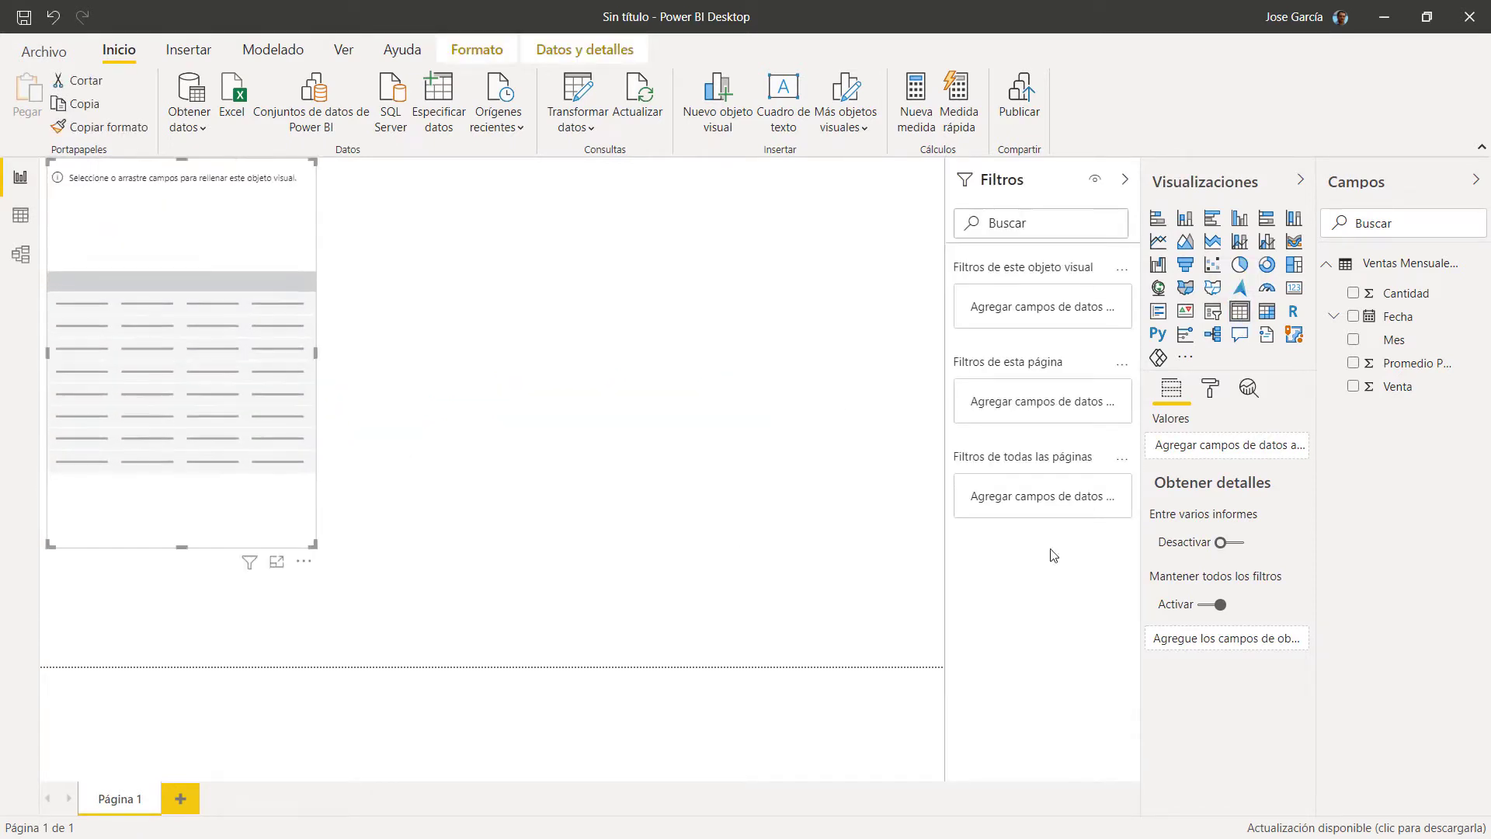
click(1354, 294)
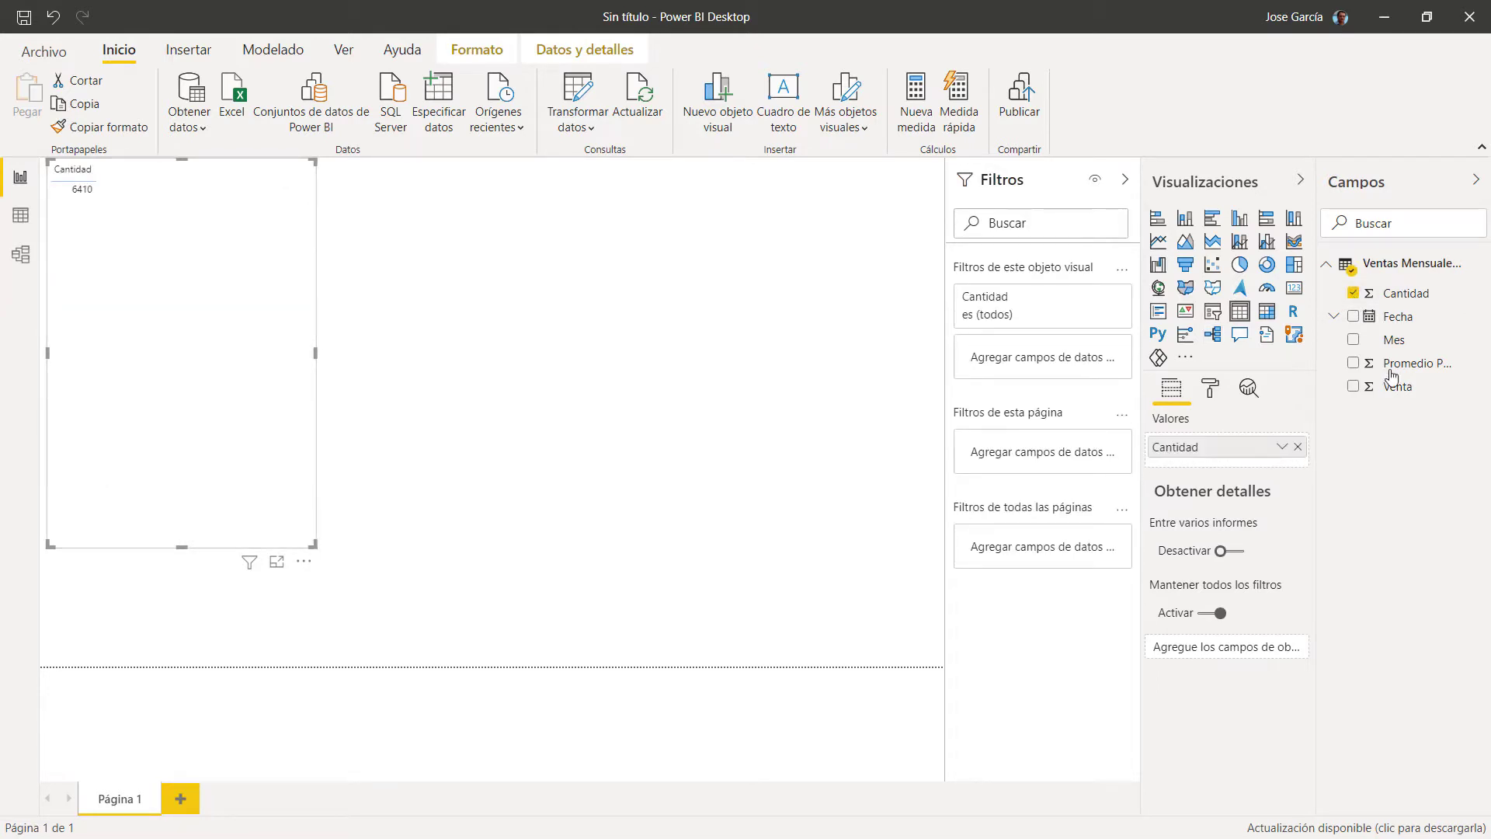
click(1354, 387)
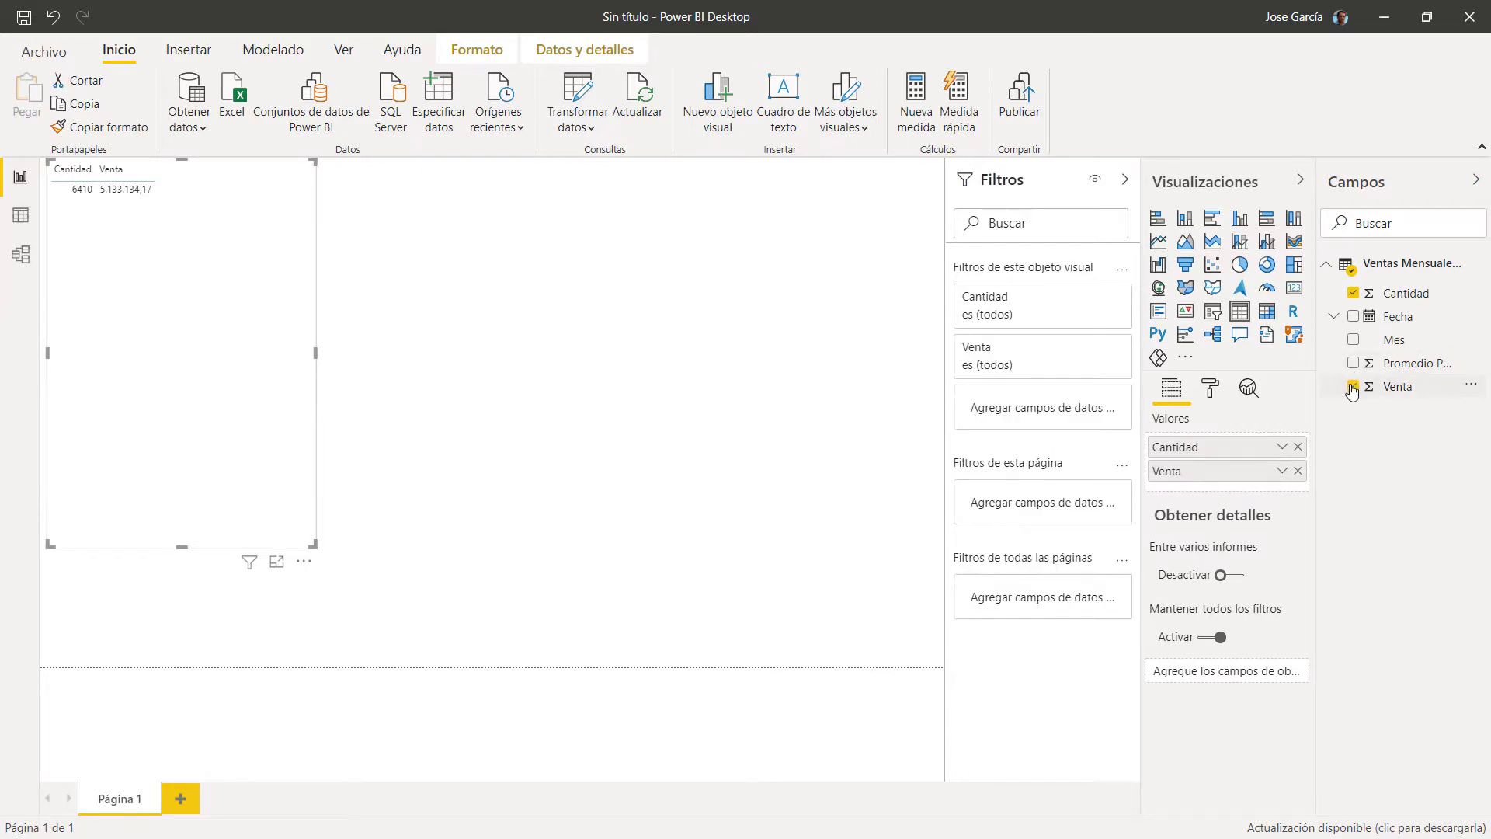
Step: Add Mes from the Fecha date hierarchy to the table and shrink the visual
click(1335, 317)
click(1341, 339)
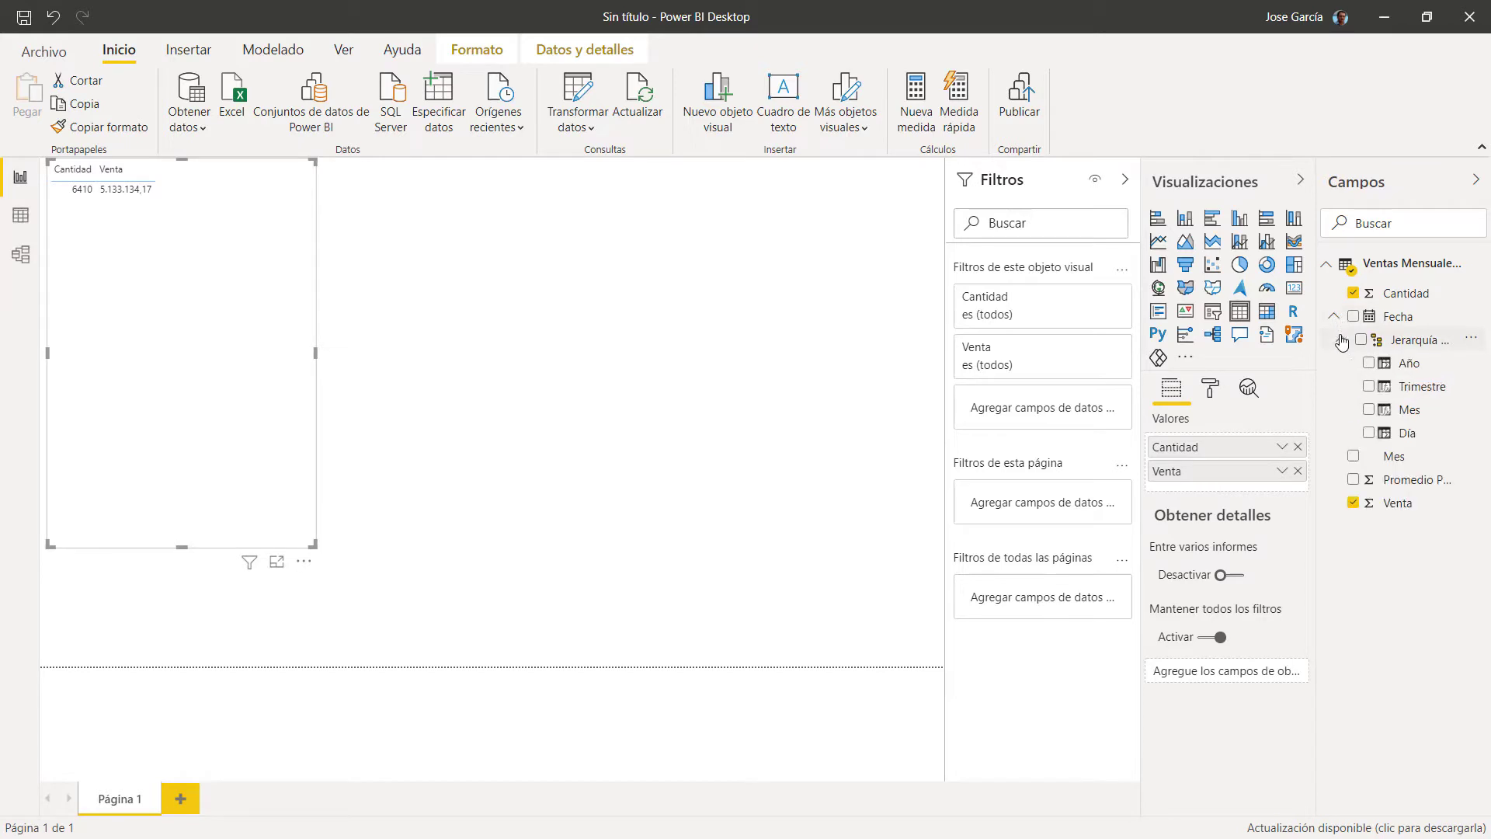
click(1368, 409)
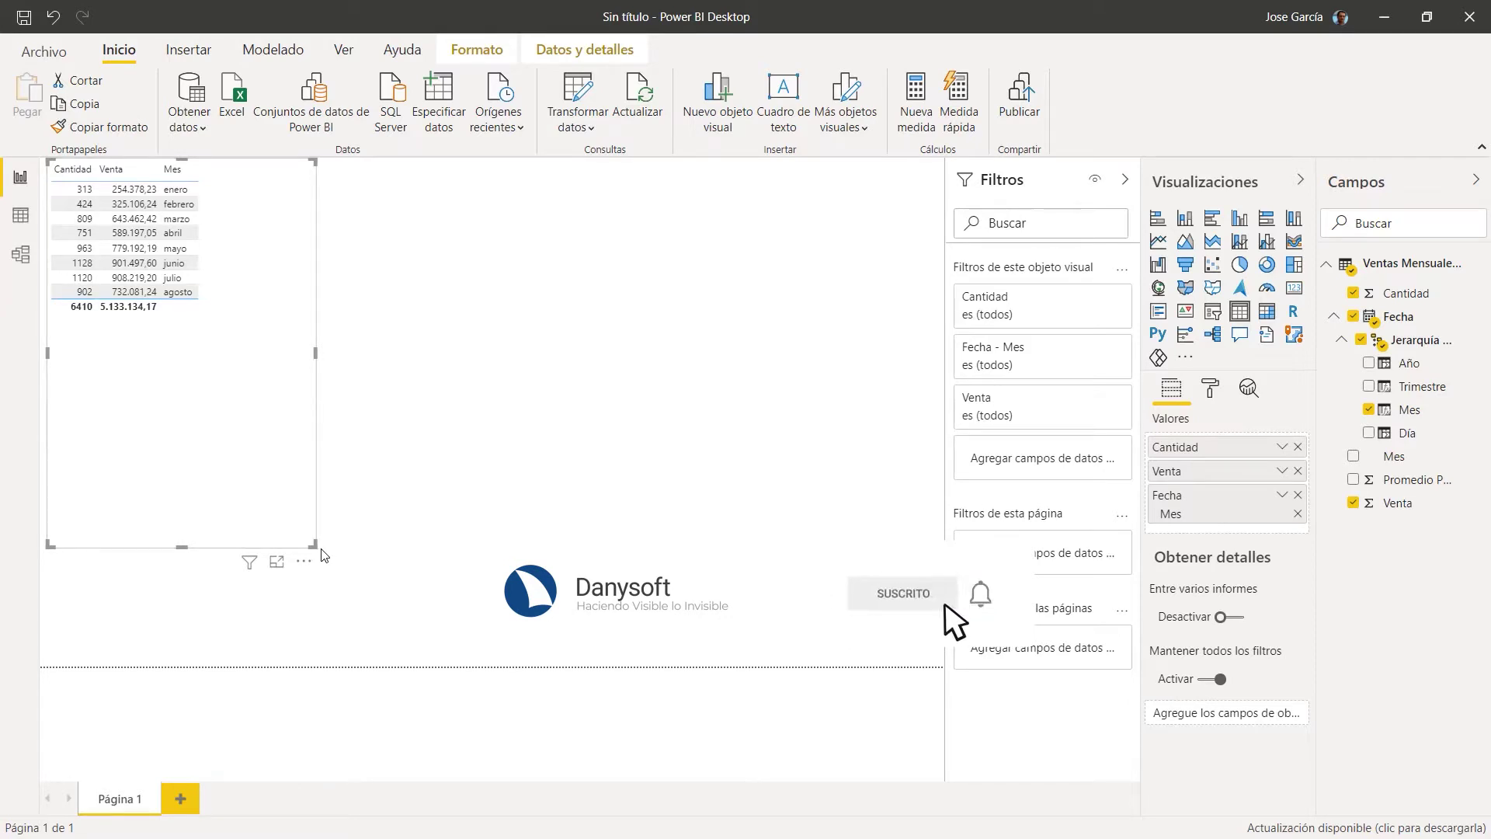
drag(311, 540, 240, 343)
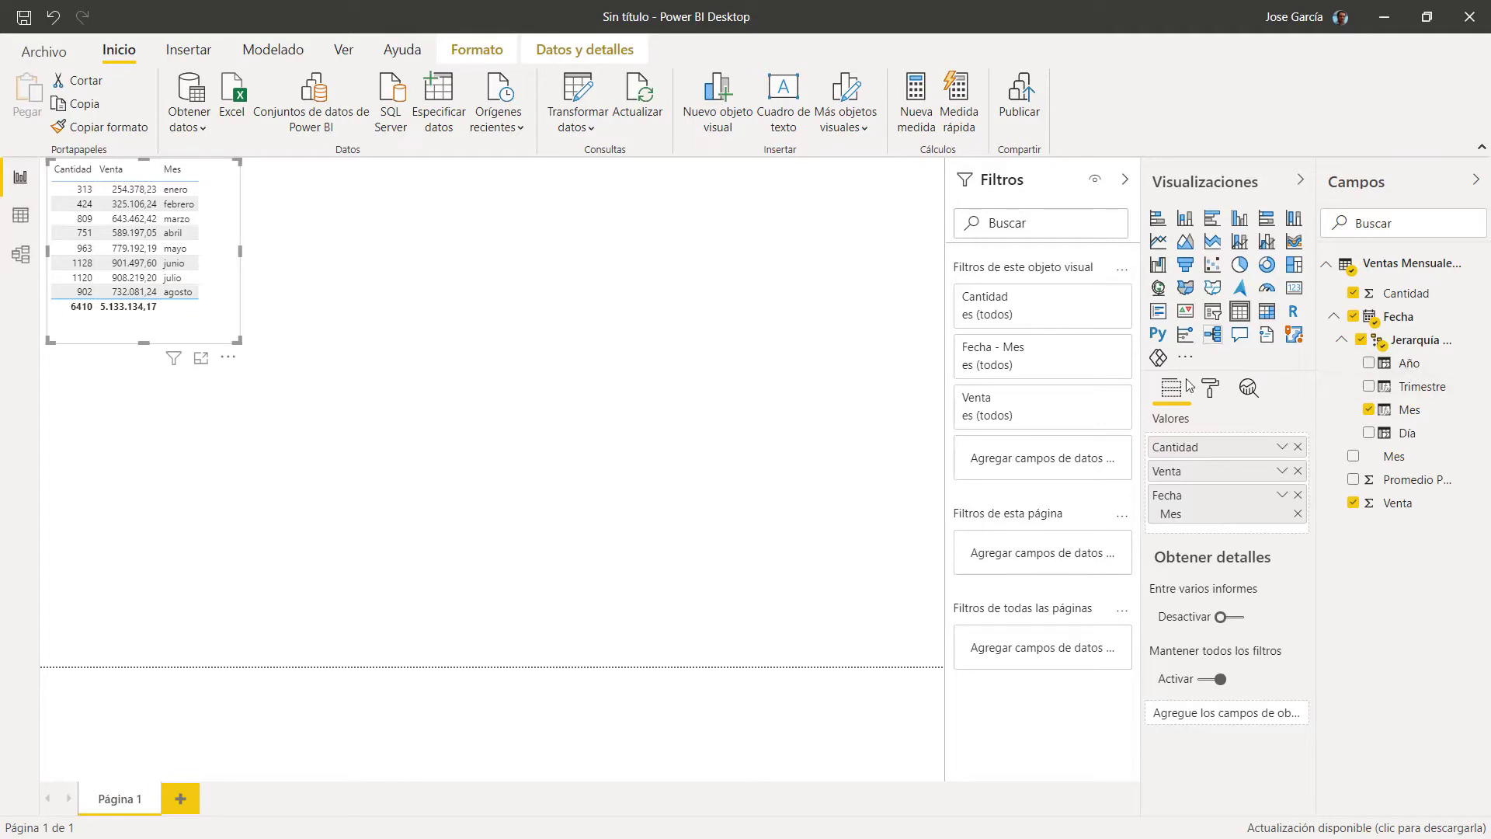
click(1213, 393)
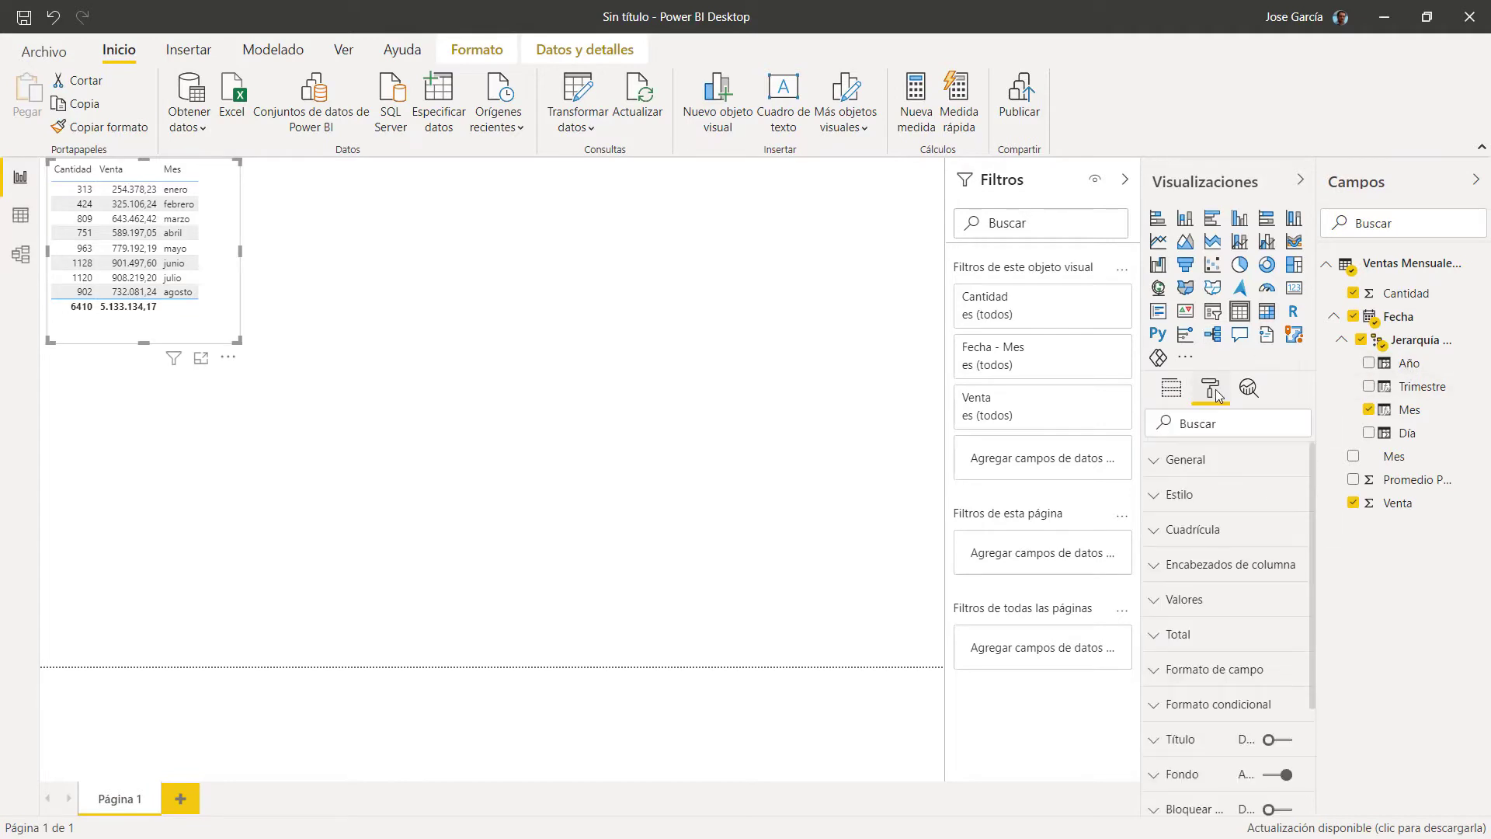
Step: Set the table's Cuadrícula text size to 16 pt and enlarge it to show enero through agosto
click(1155, 536)
scroll(1234, 575, down, 6)
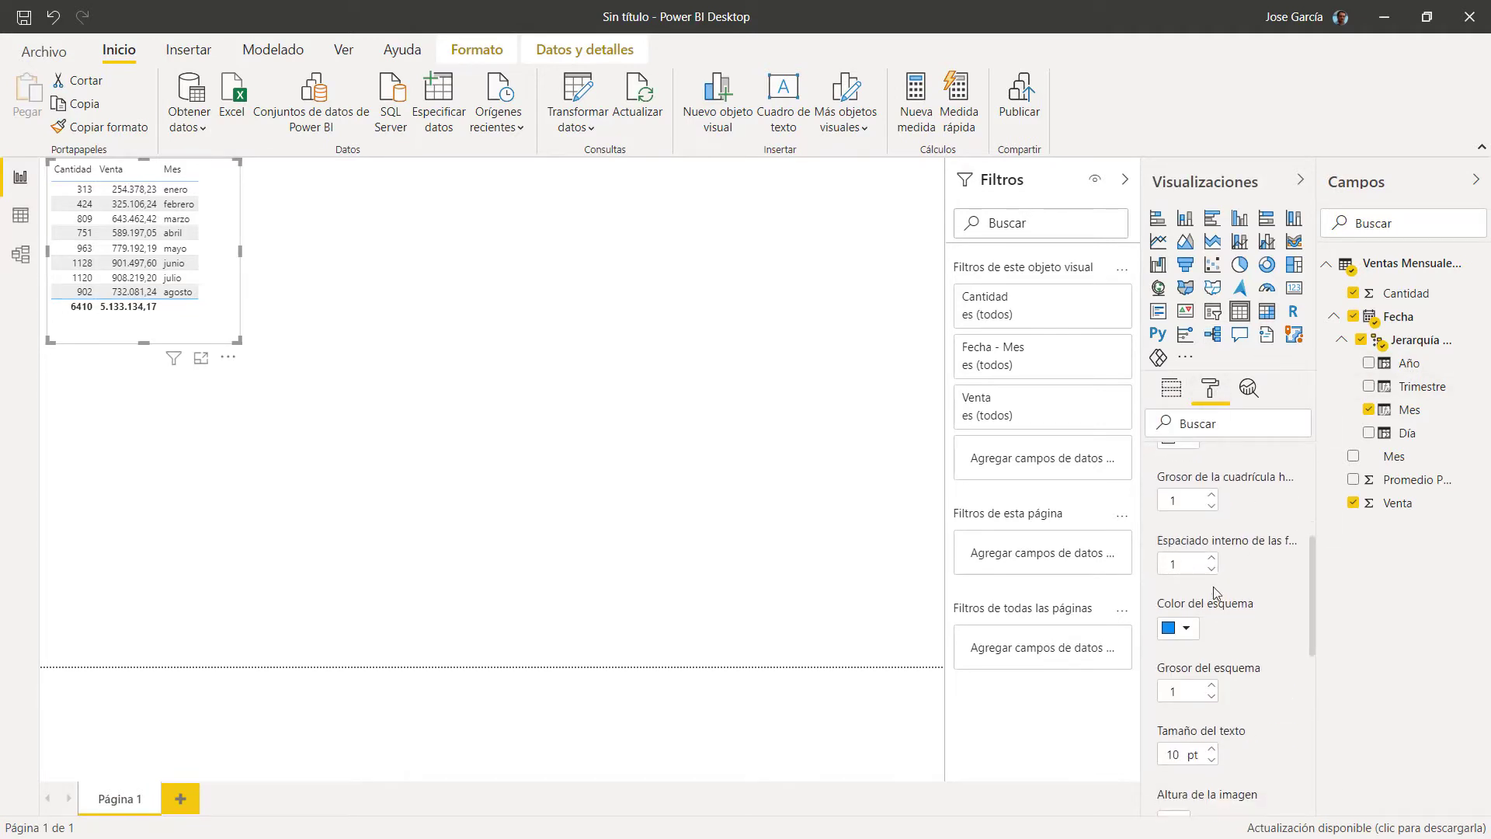
click(1212, 555)
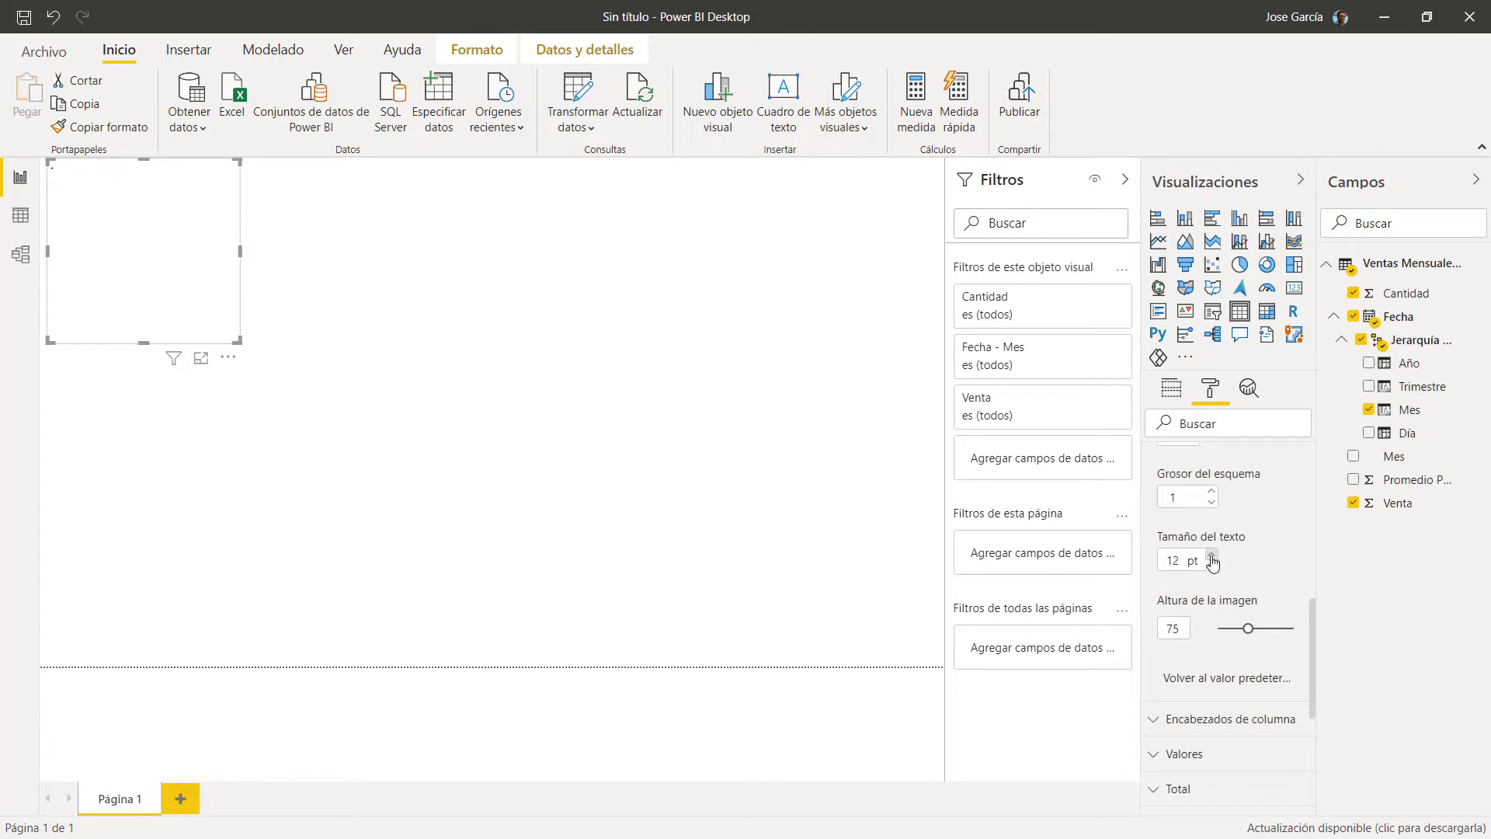
click(1211, 555)
click(1212, 556)
click(1211, 555)
click(1211, 556)
click(1212, 556)
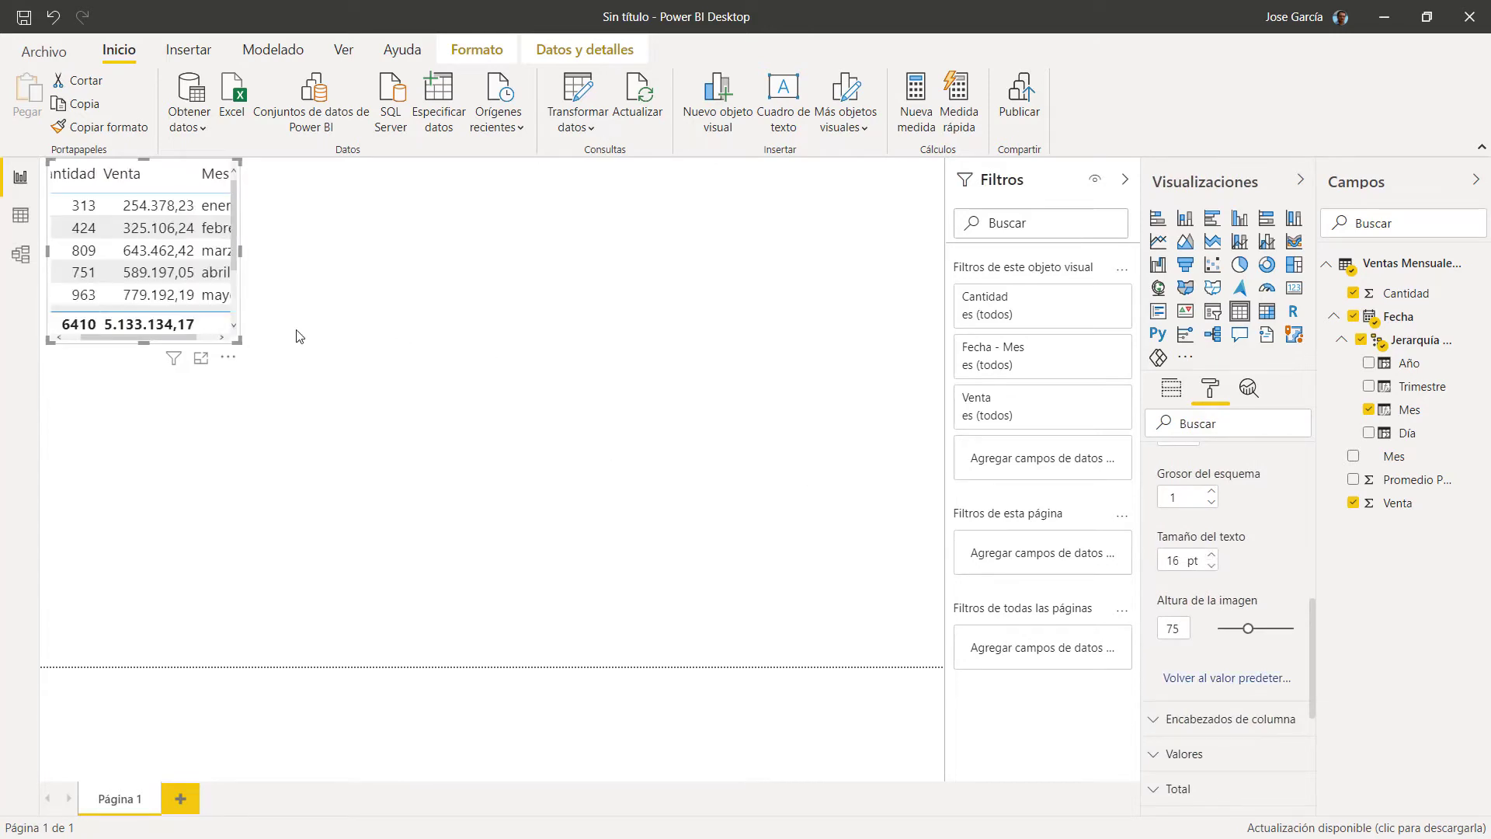
drag(236, 340, 318, 453)
click(427, 433)
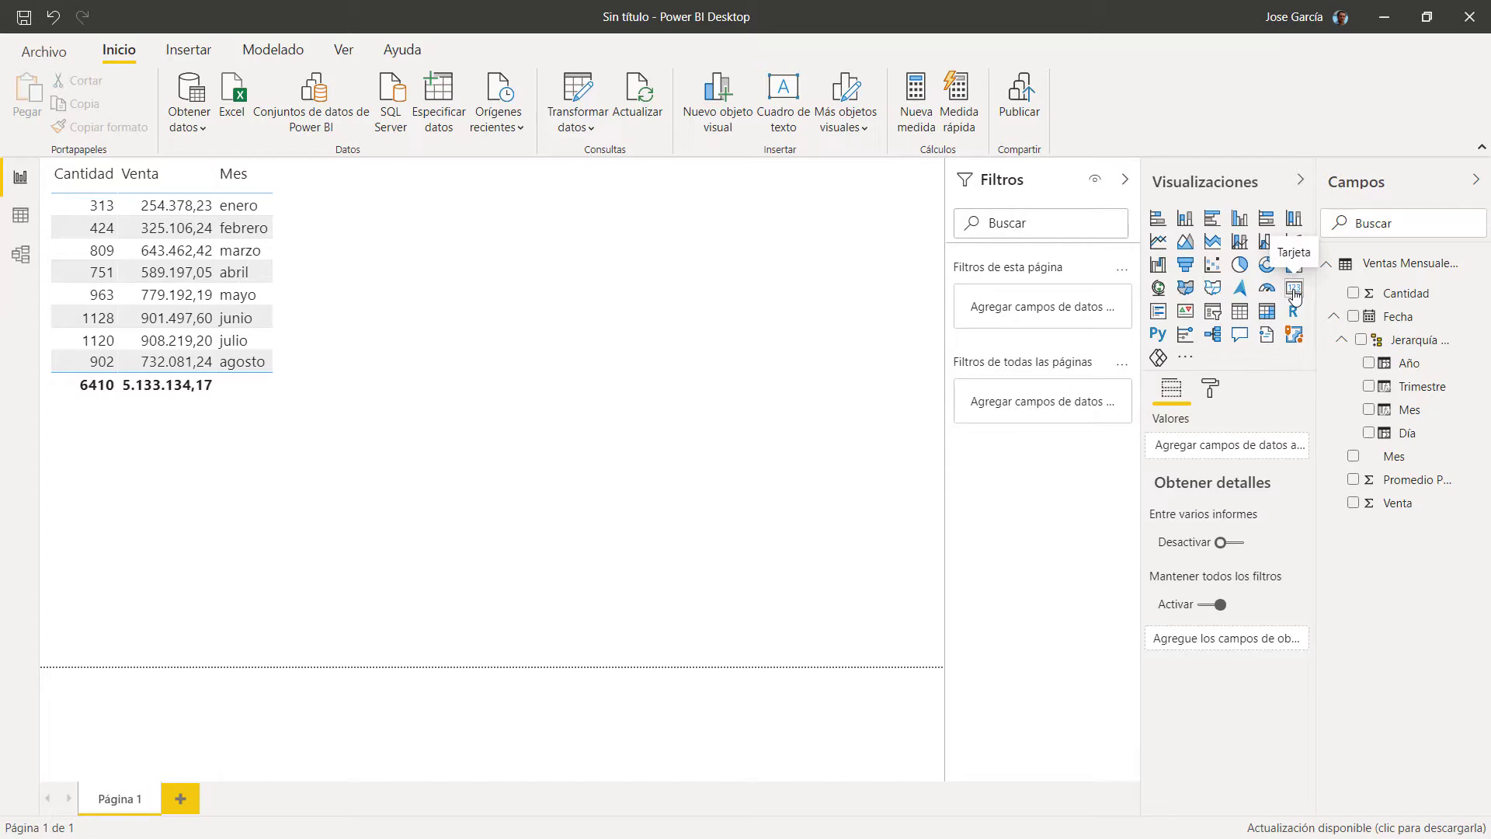
Step: Add a Tarjeta card with summed Venta (5,13 mill.) and shorten it
click(1294, 293)
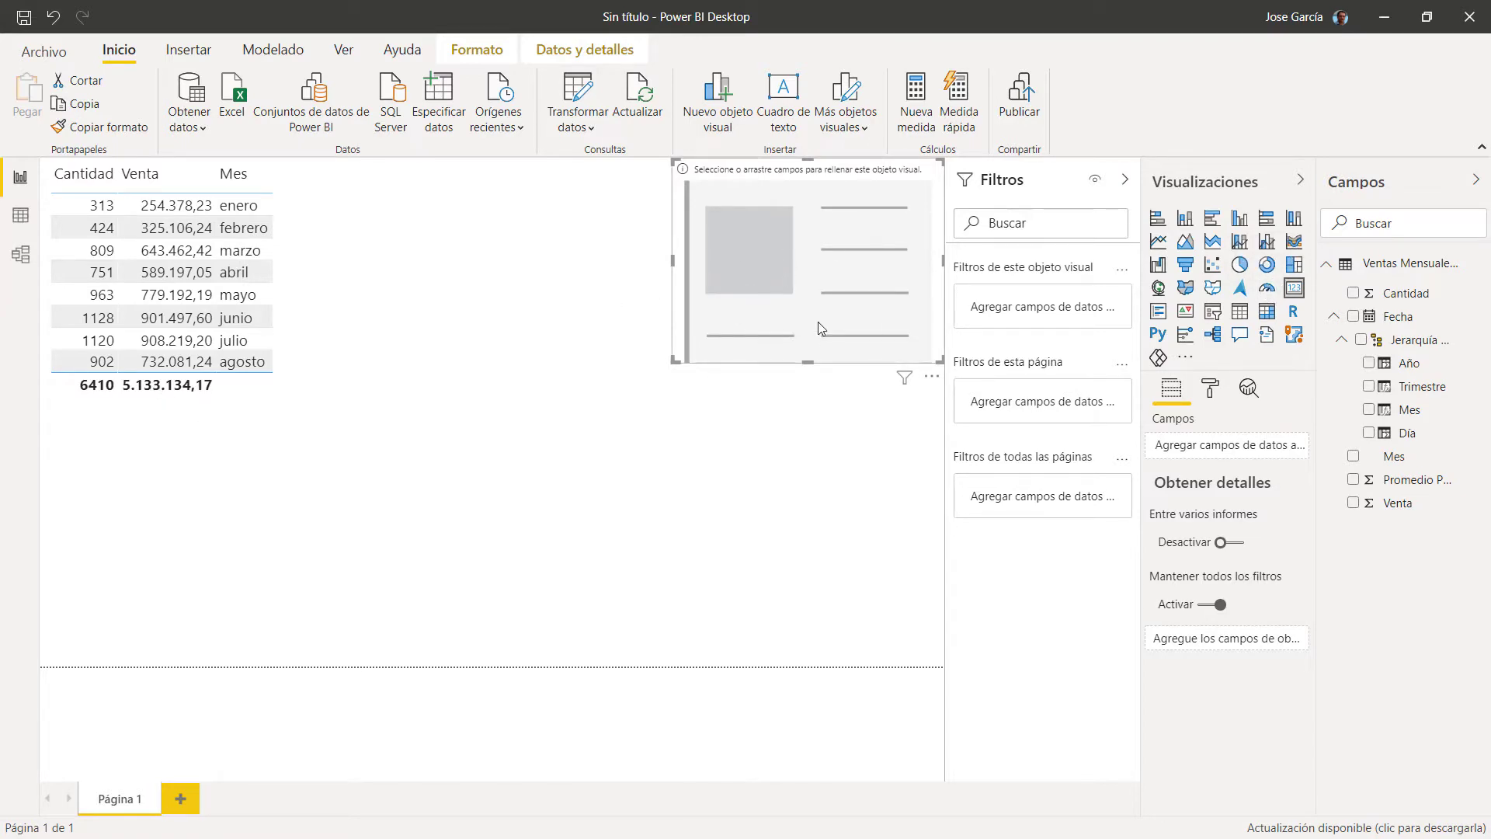
click(1353, 503)
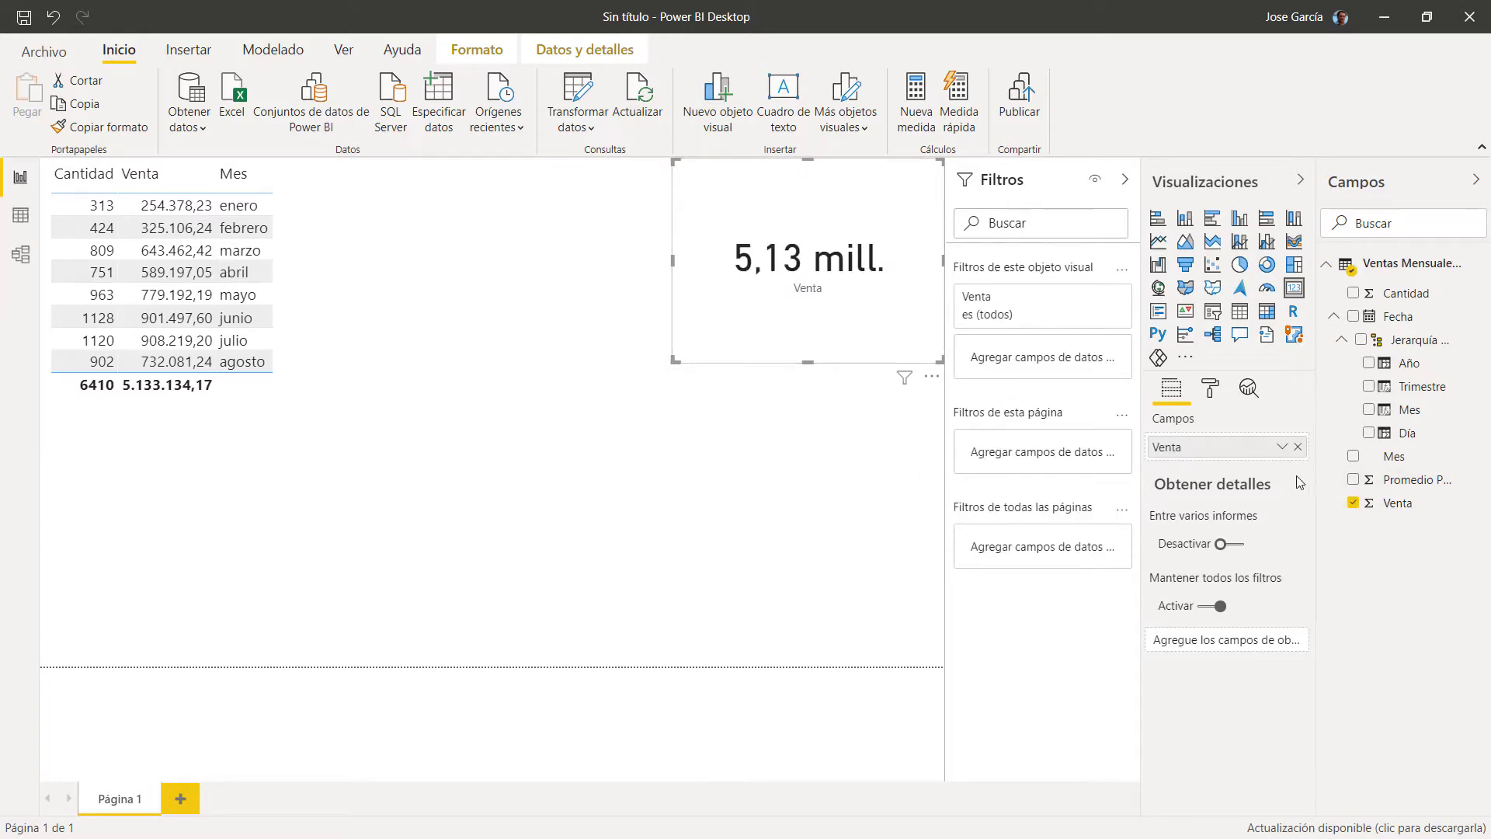
click(1282, 447)
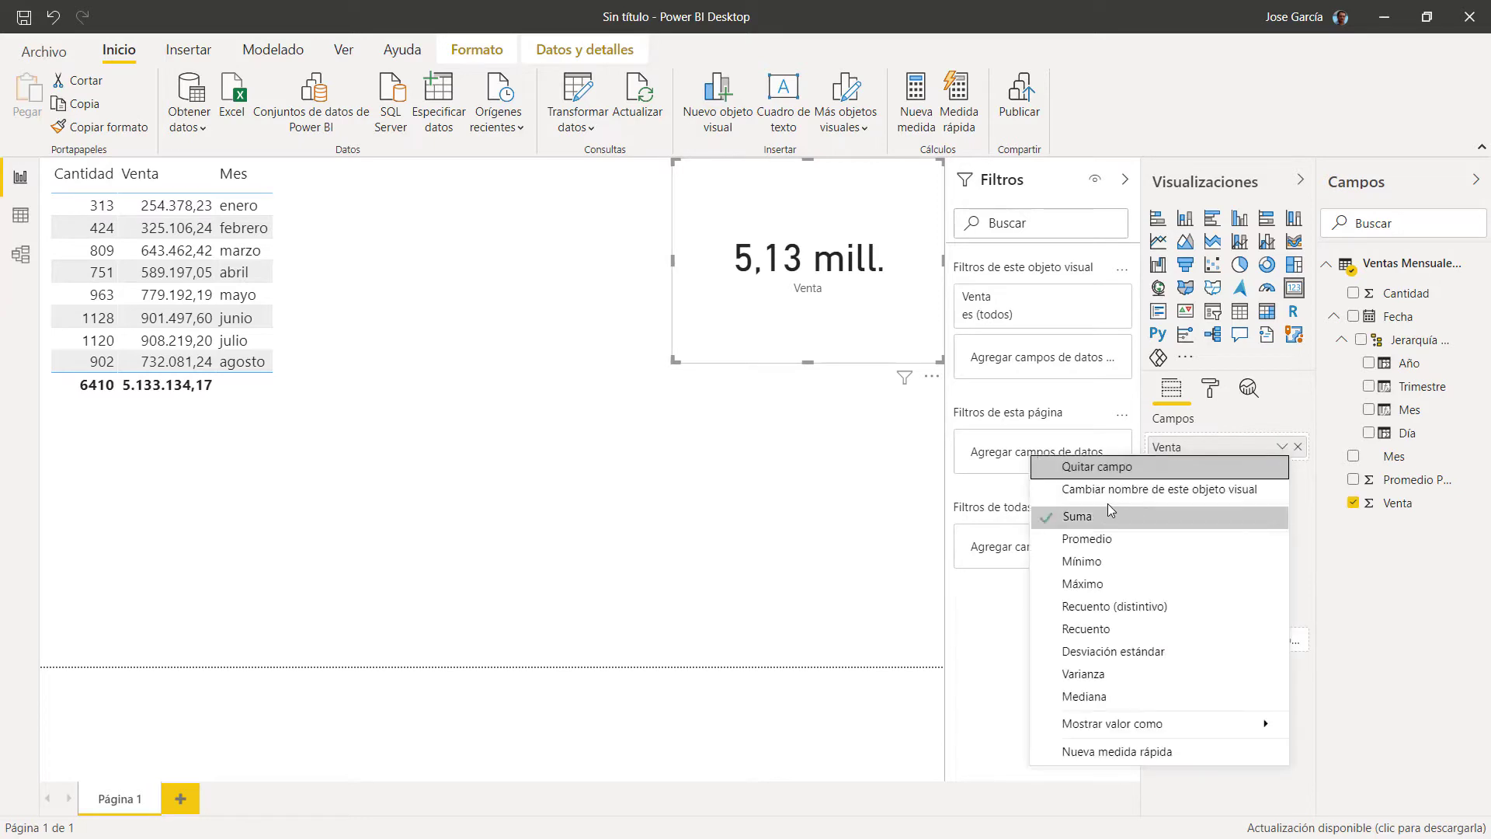
click(776, 383)
drag(808, 362, 807, 277)
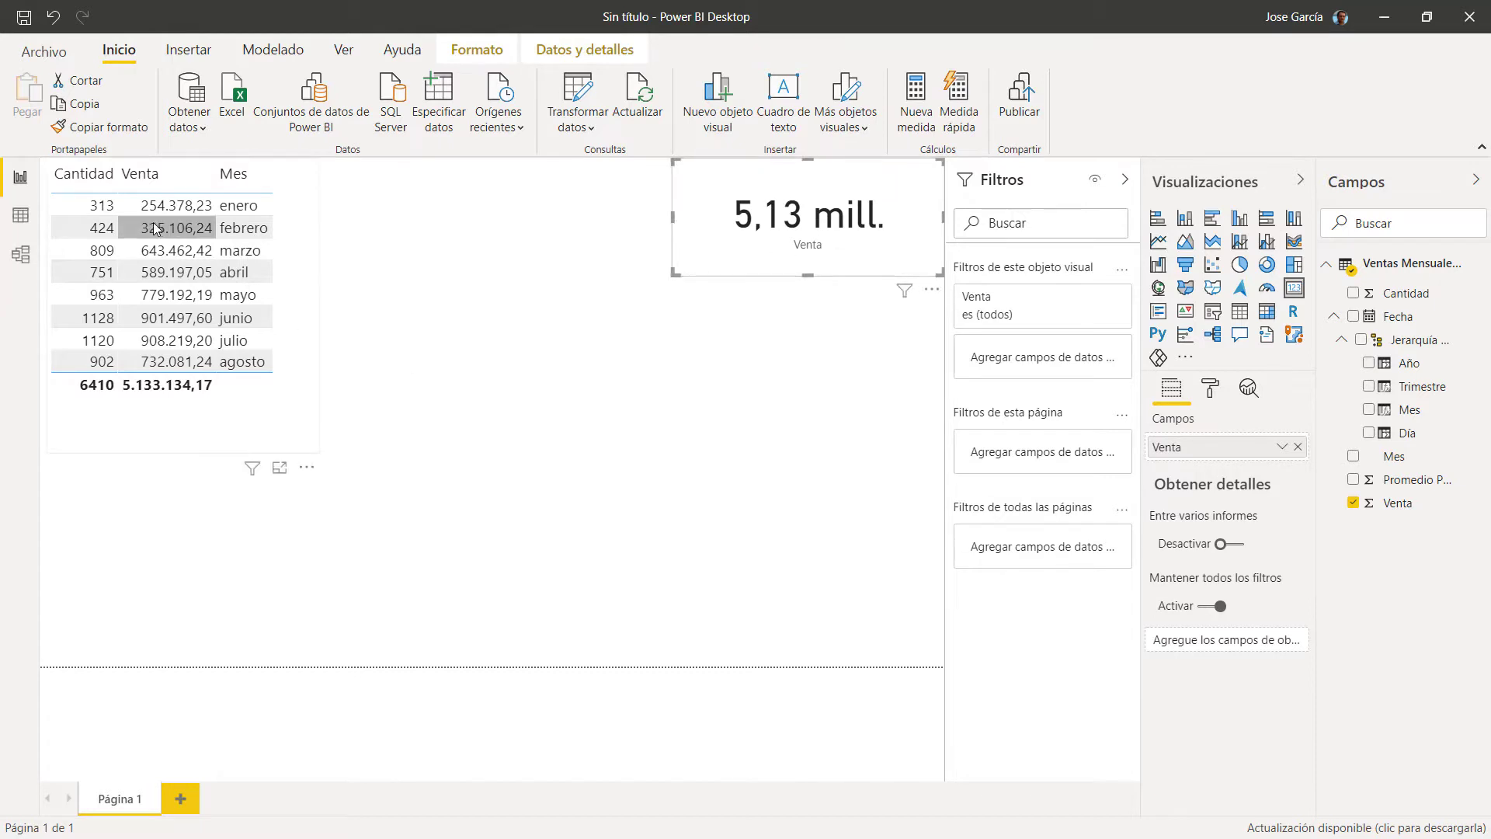
click(897, 327)
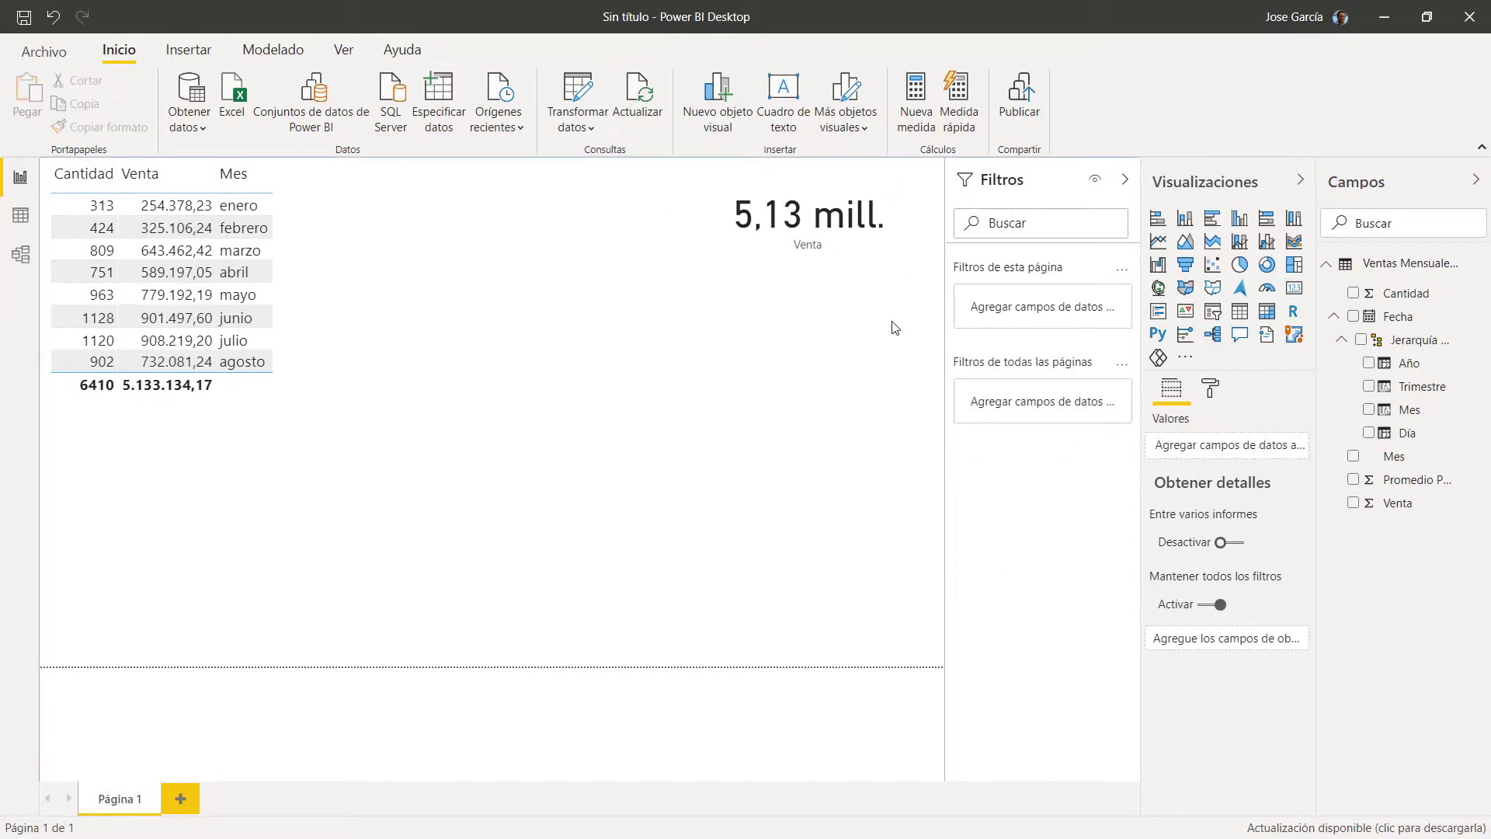
click(870, 262)
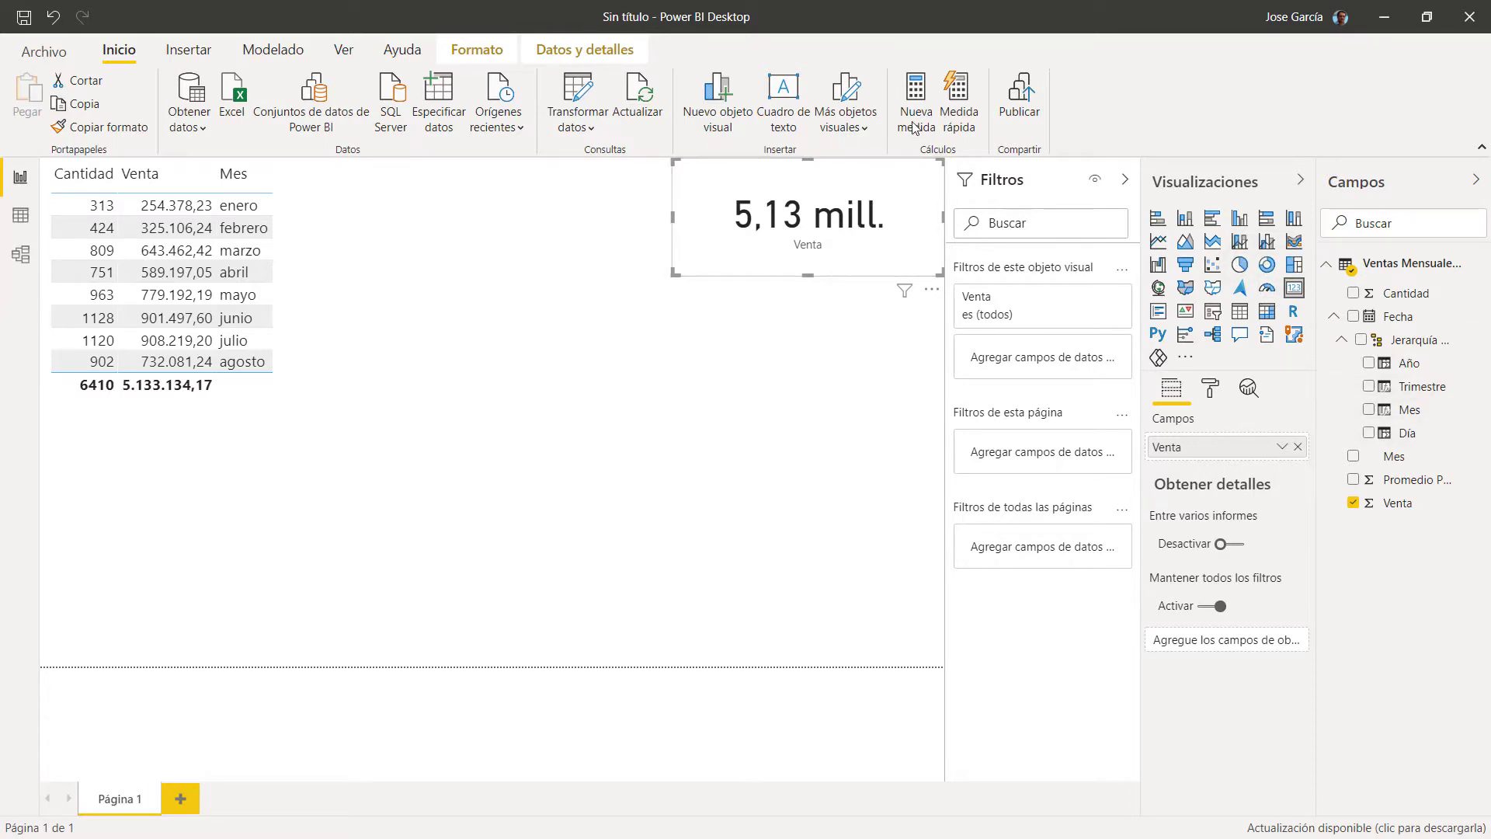
Step: Create the measure Objetivo anual = 7500000 with Nueva medida
click(918, 93)
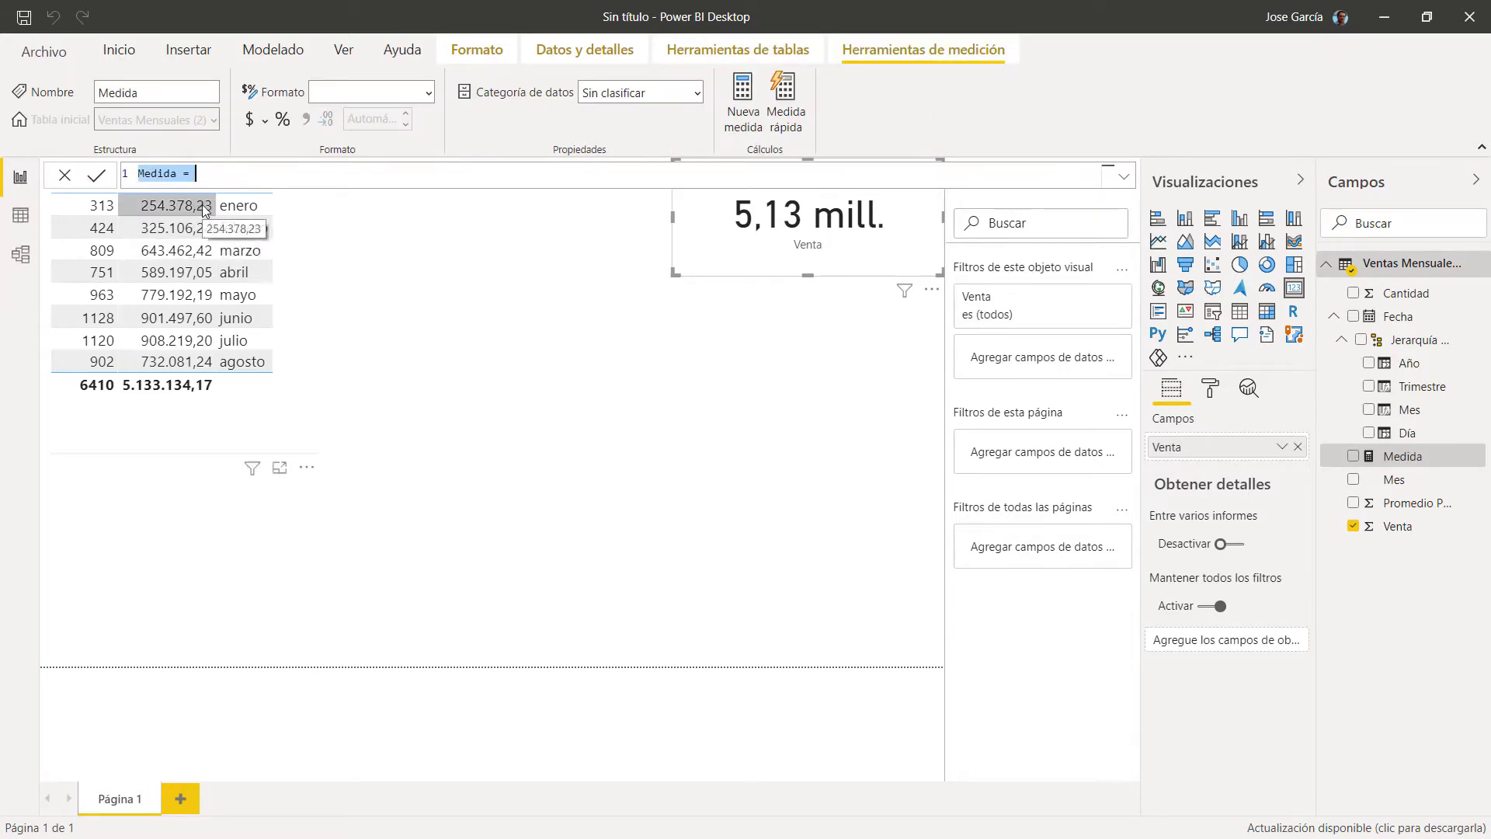
text(Objet)
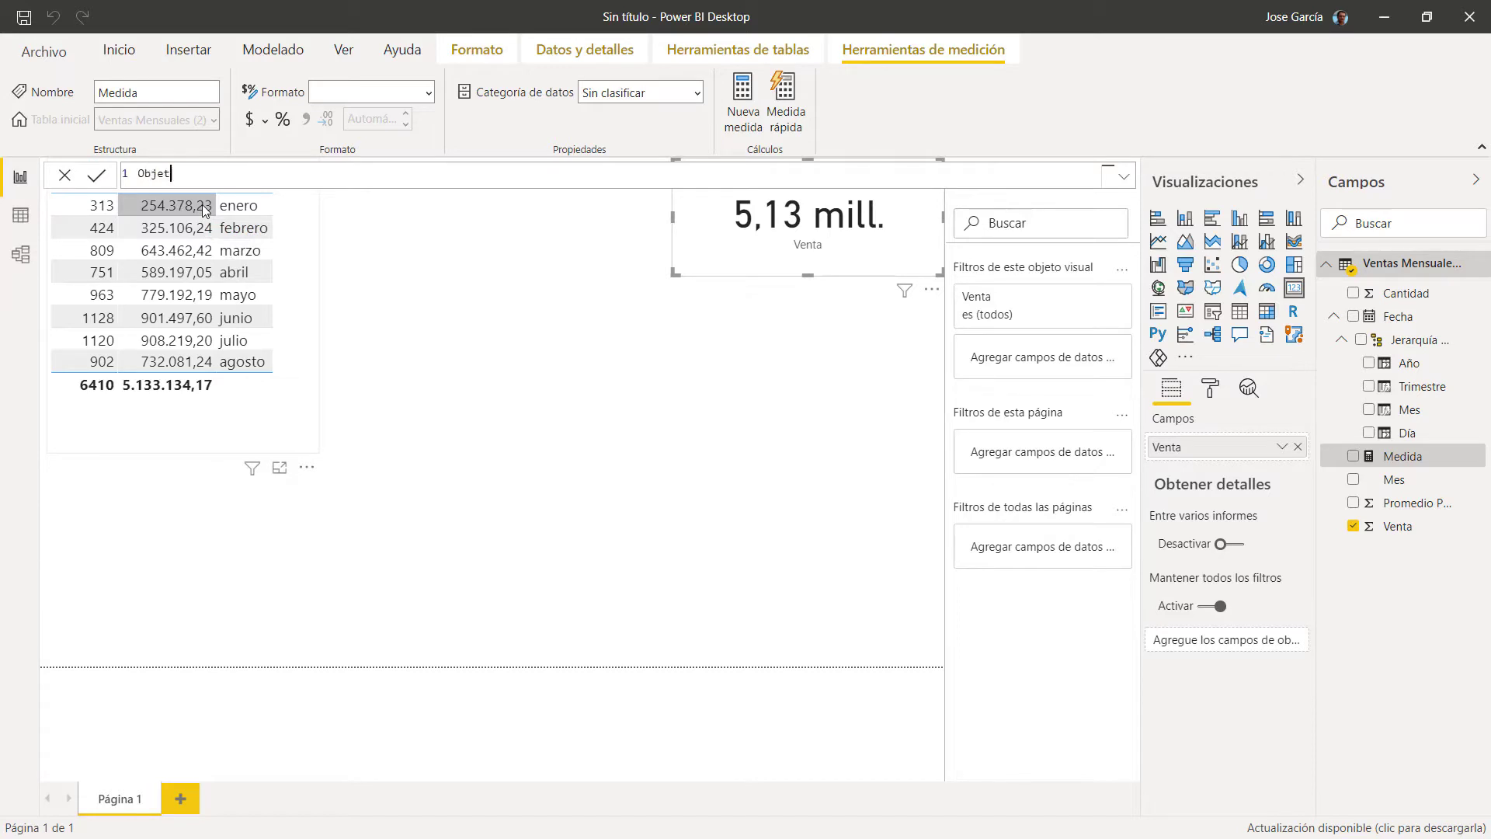
text(ivo anual = 7500000)
key(Return)
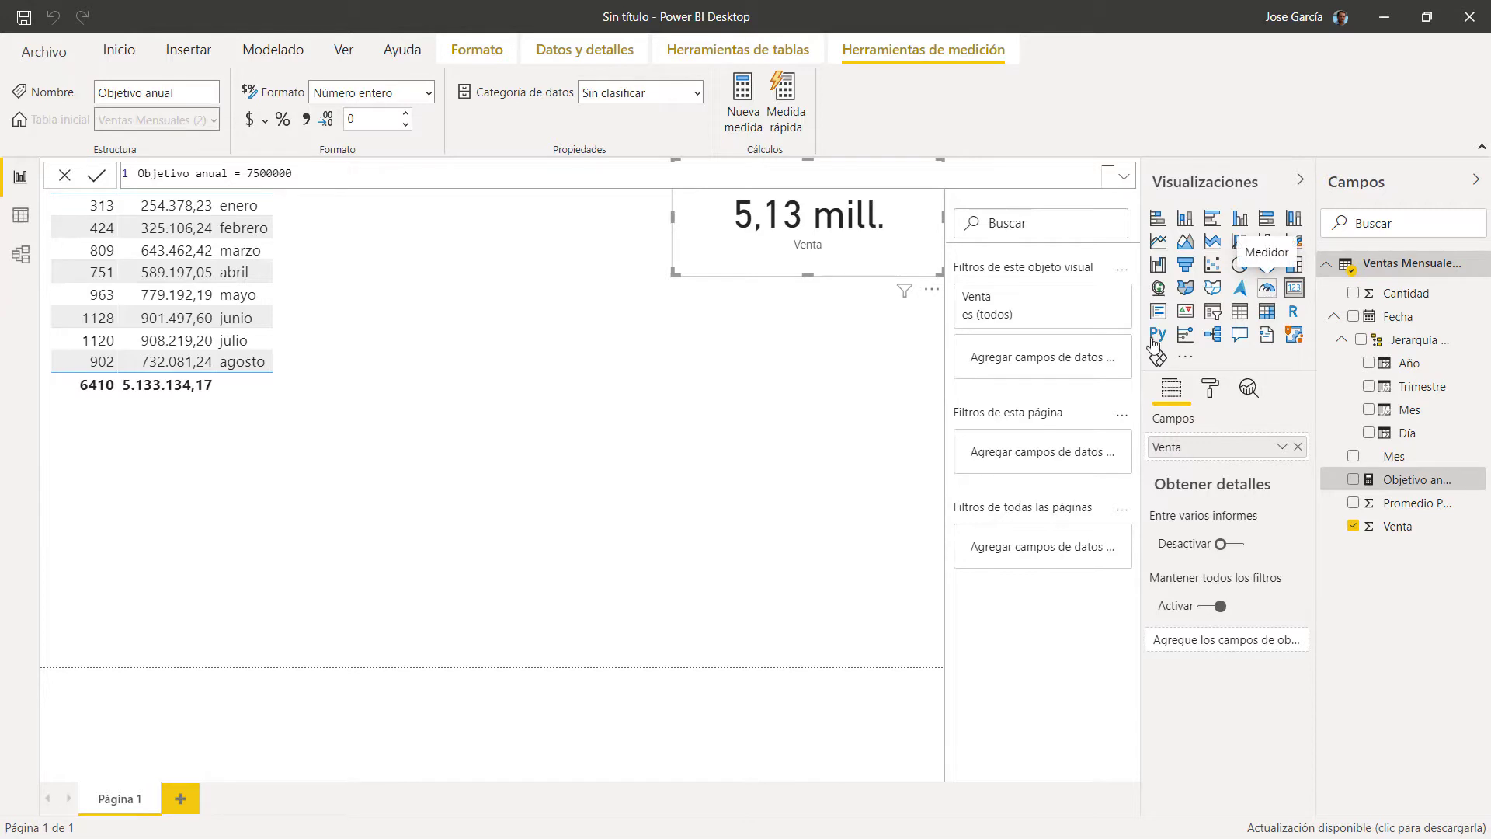
key(Escape)
Step: Add a Medidor gauge visual, move it beside the table and enlarge it
click(1266, 287)
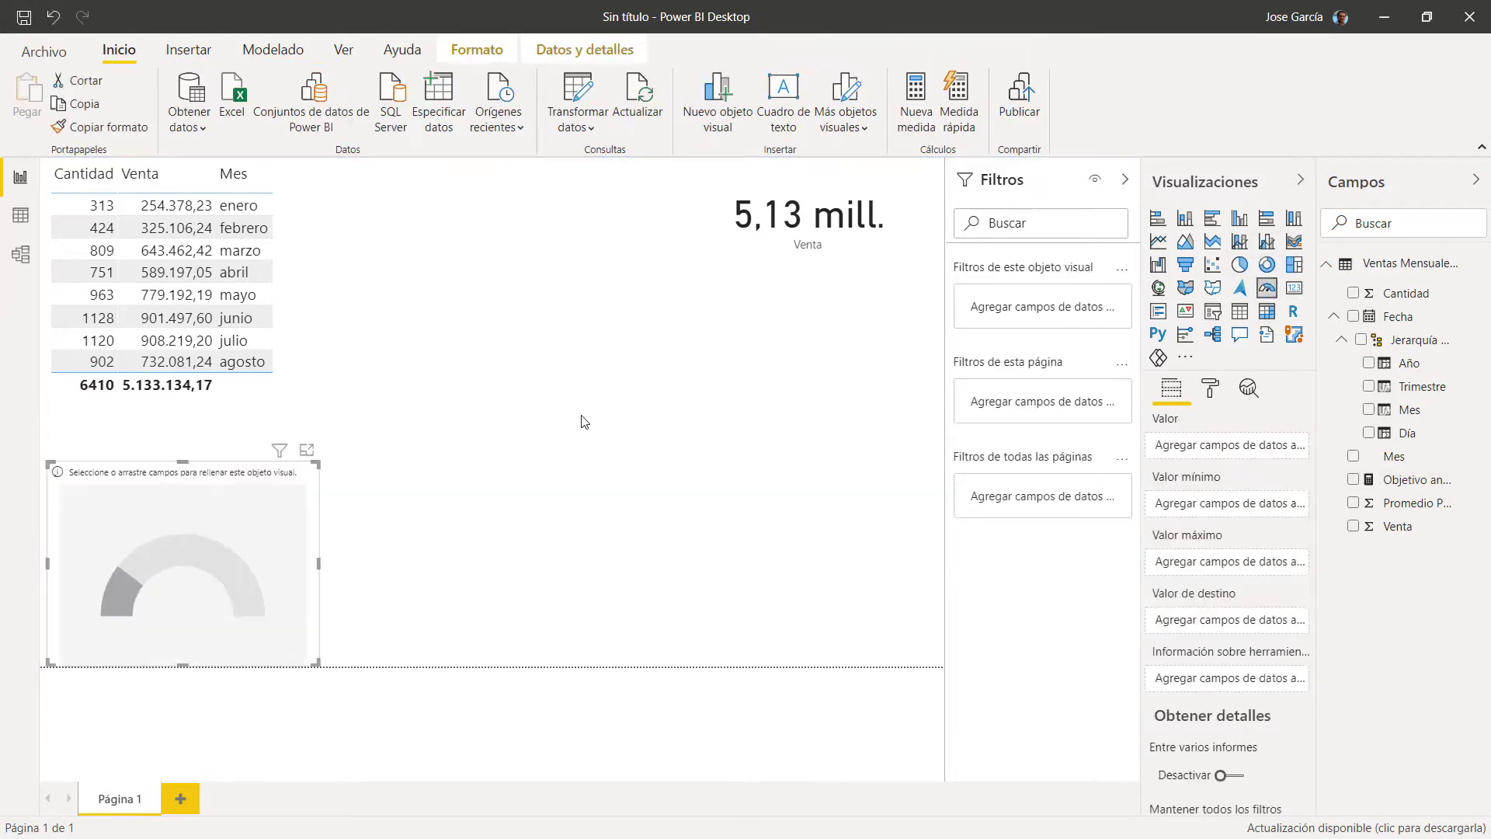
drag(307, 542, 619, 234)
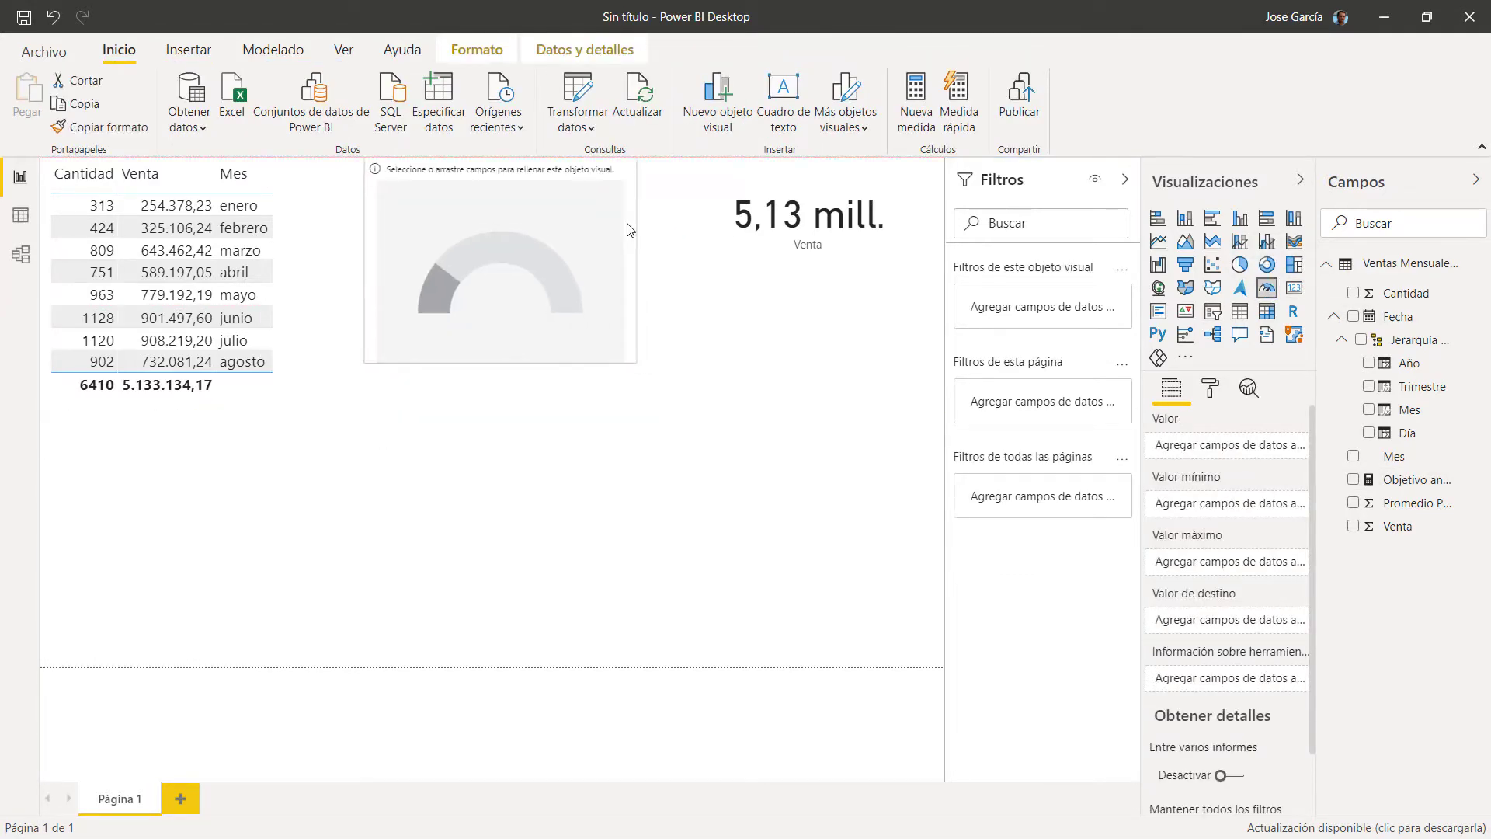
drag(625, 361, 694, 395)
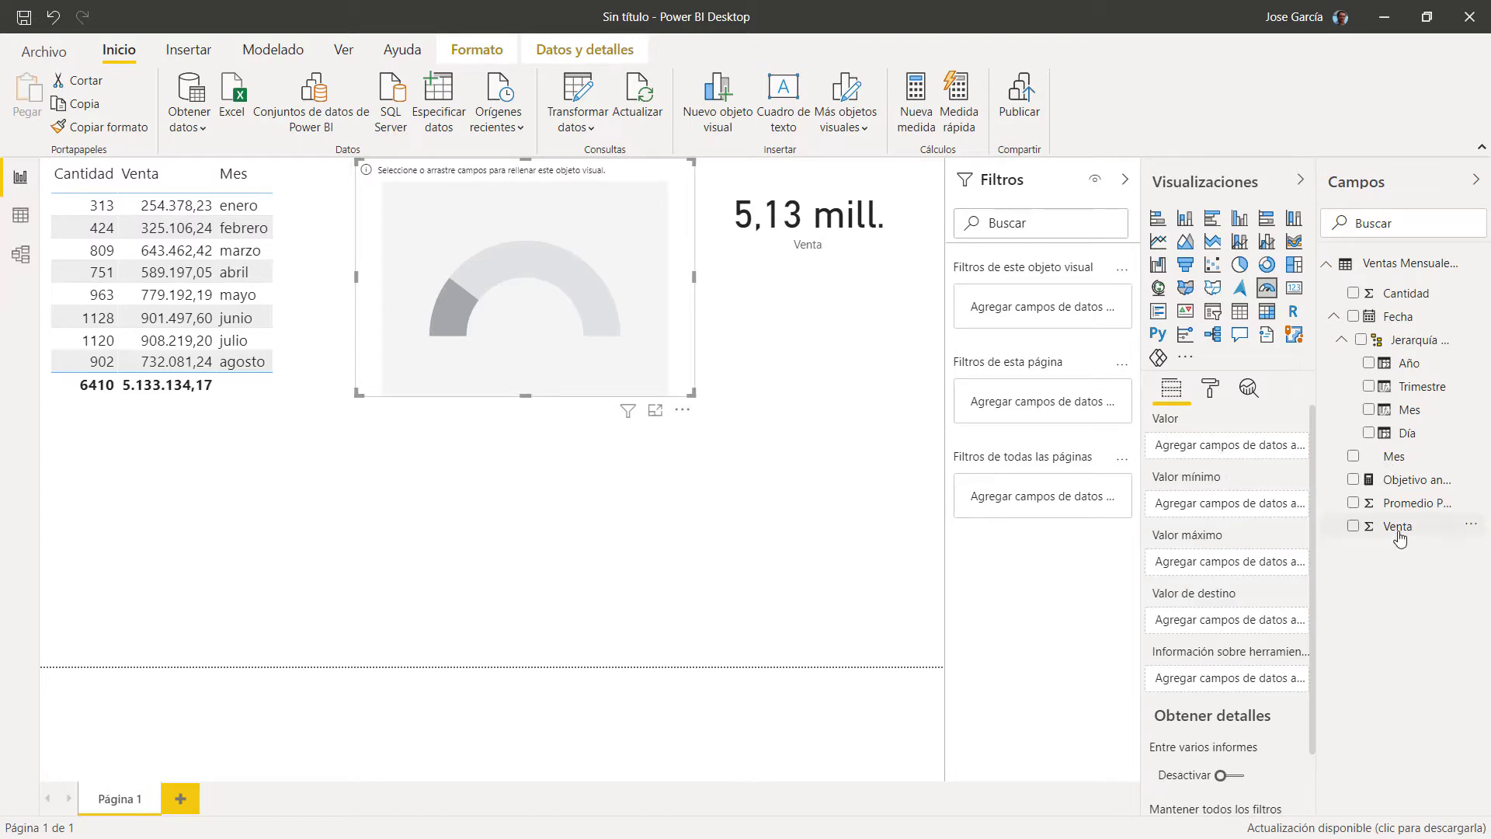
Step: Set the gauge's Valor to Venta and its Valor de destino to Objetivo anual
drag(1396, 529, 1217, 456)
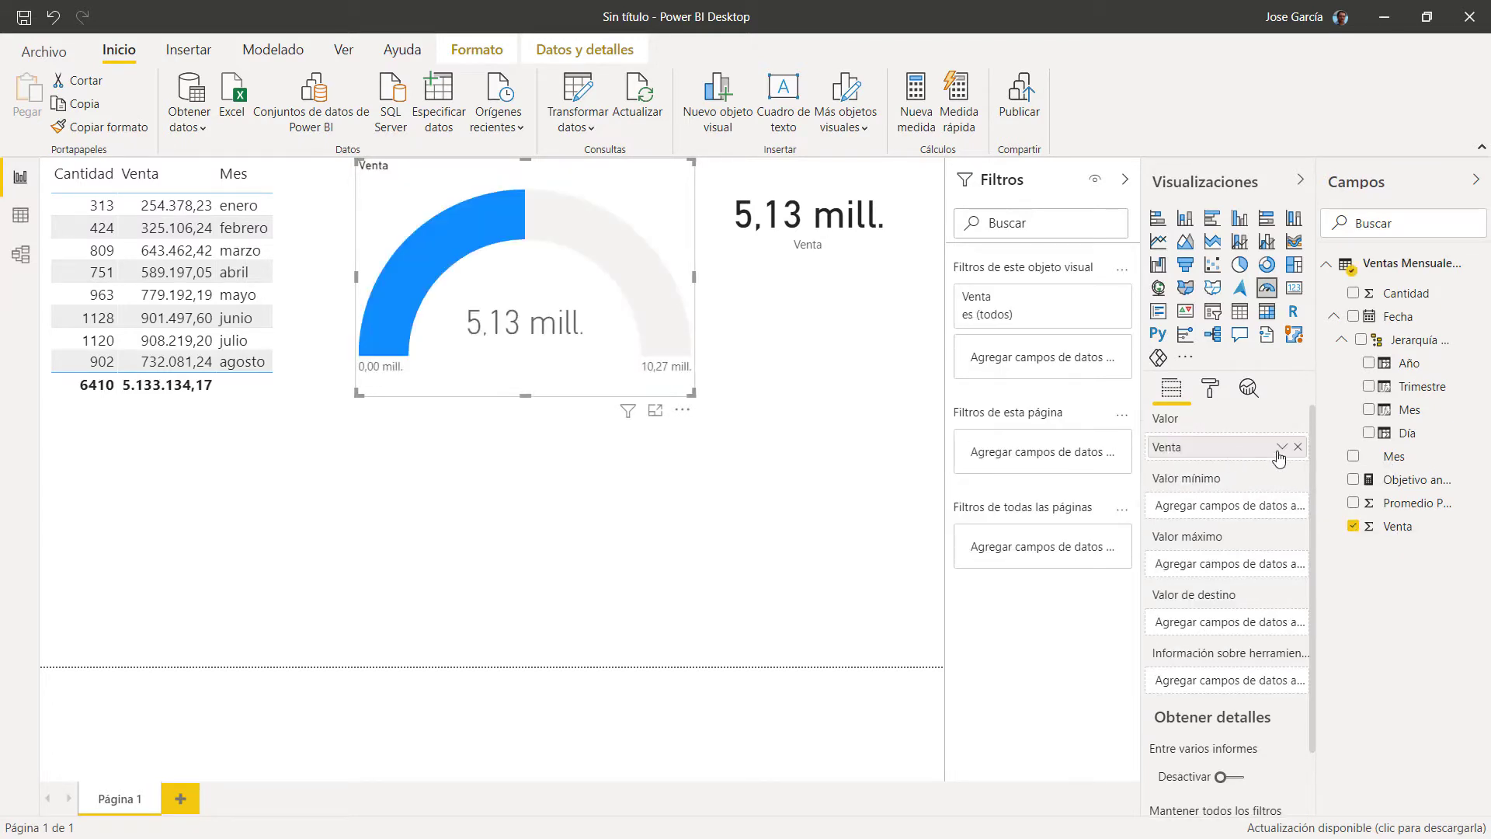
click(1282, 449)
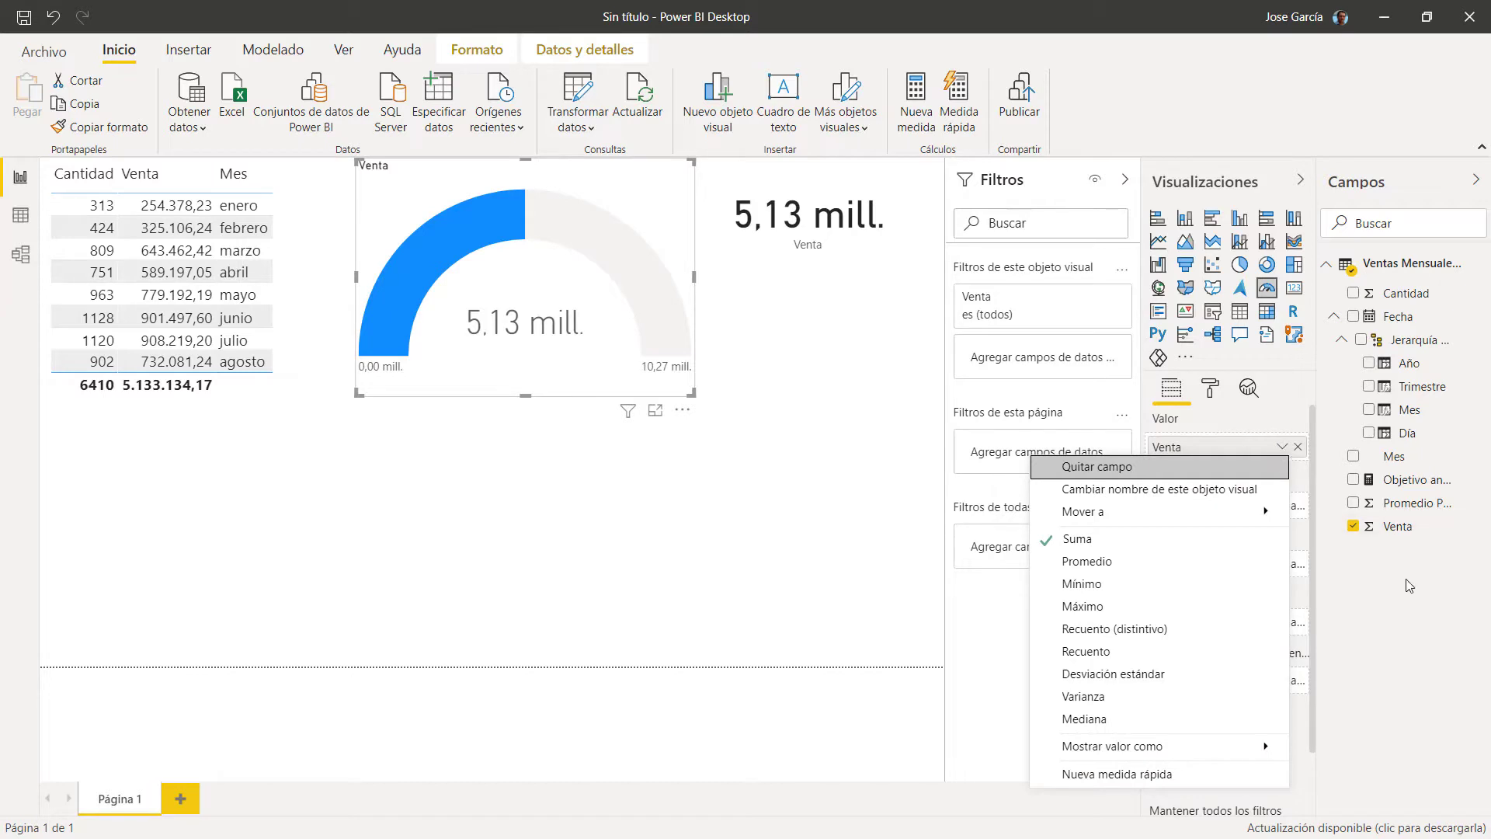
key(Escape)
drag(1396, 487, 1213, 631)
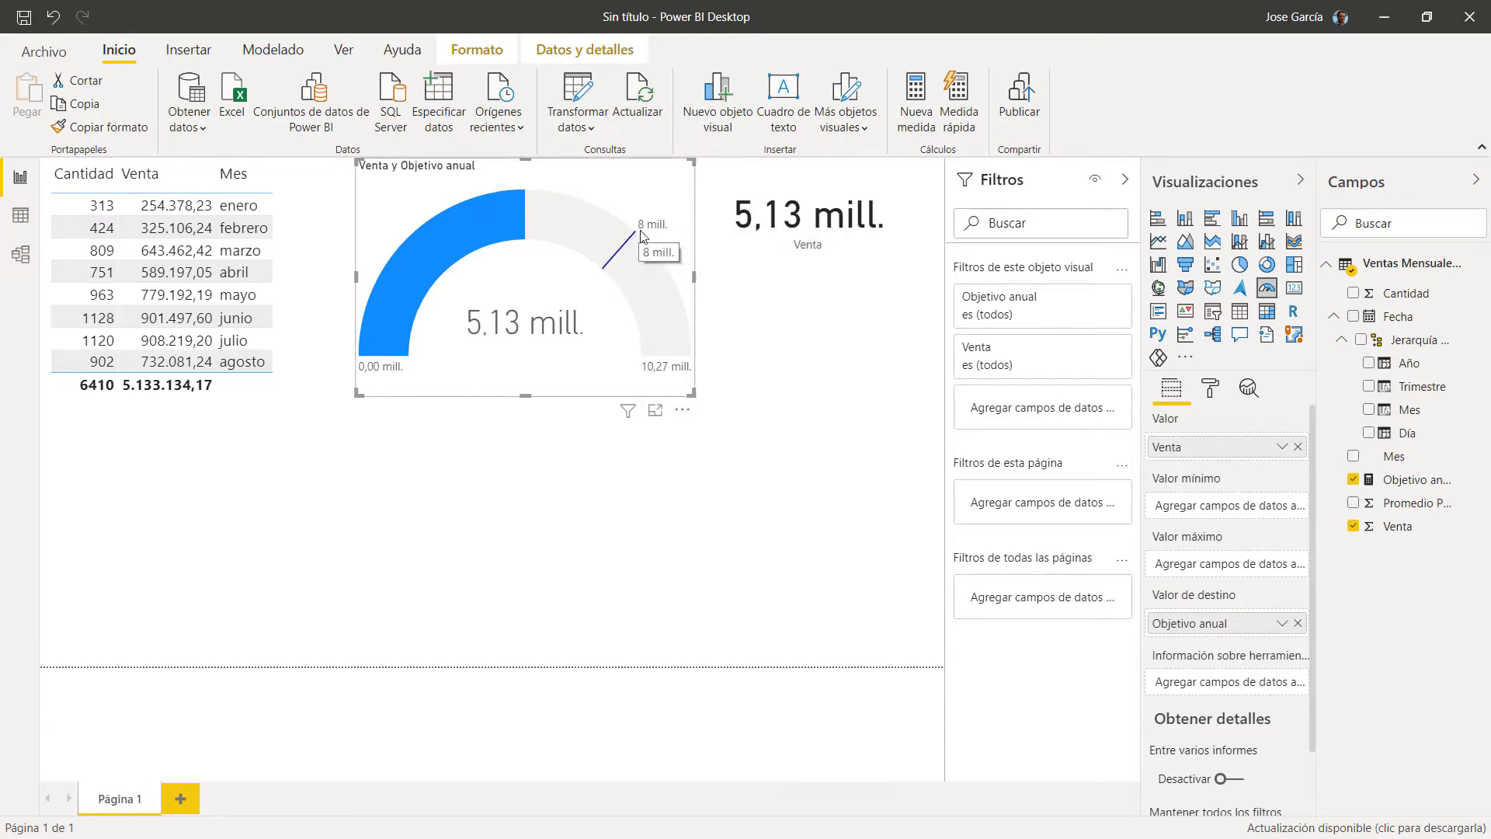
Step: Narrow the Venta card by dragging its left edge inward
mouse_move(629, 244)
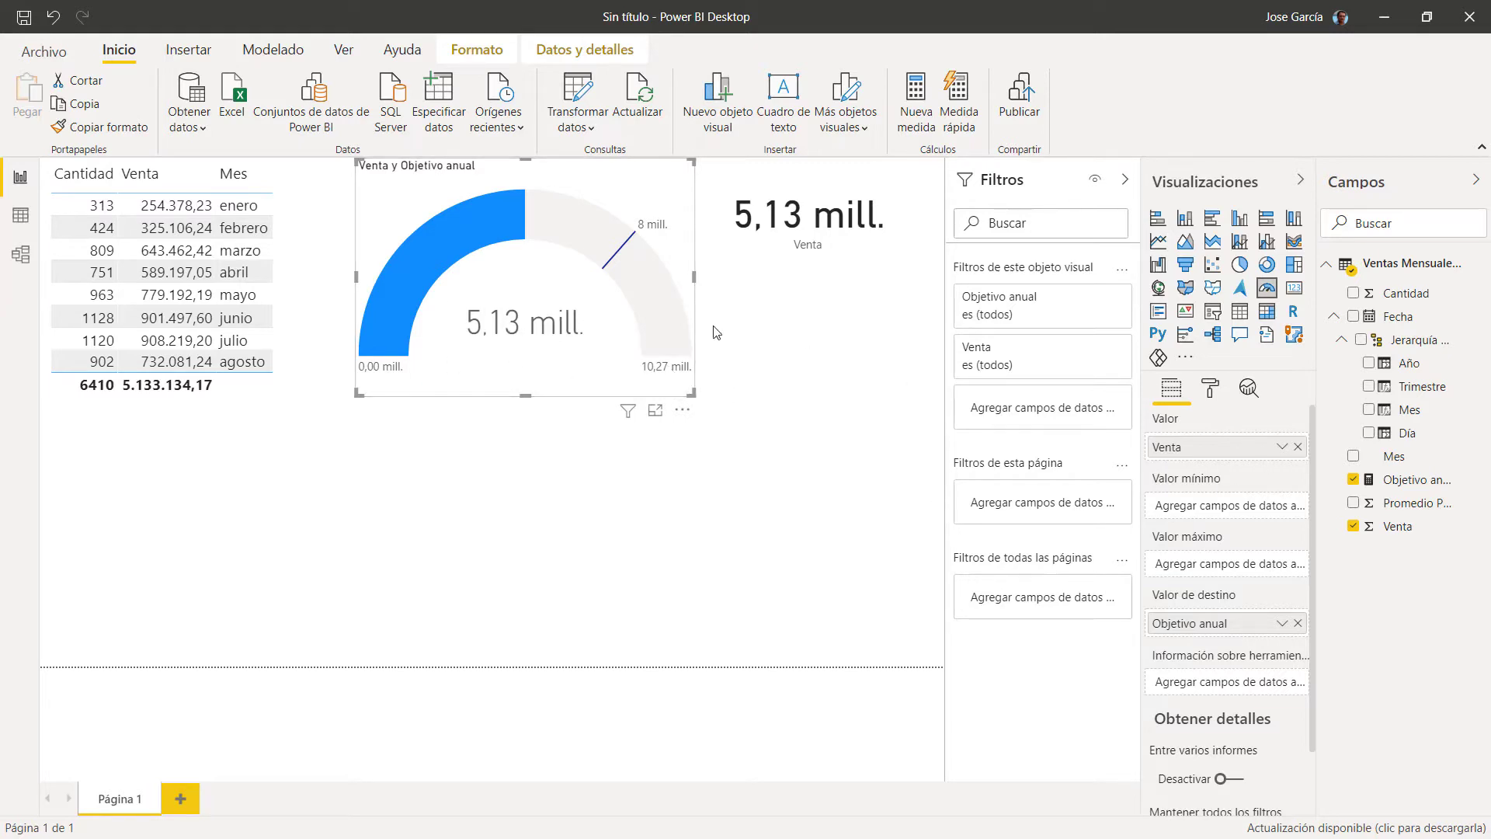
mouse_move(525, 221)
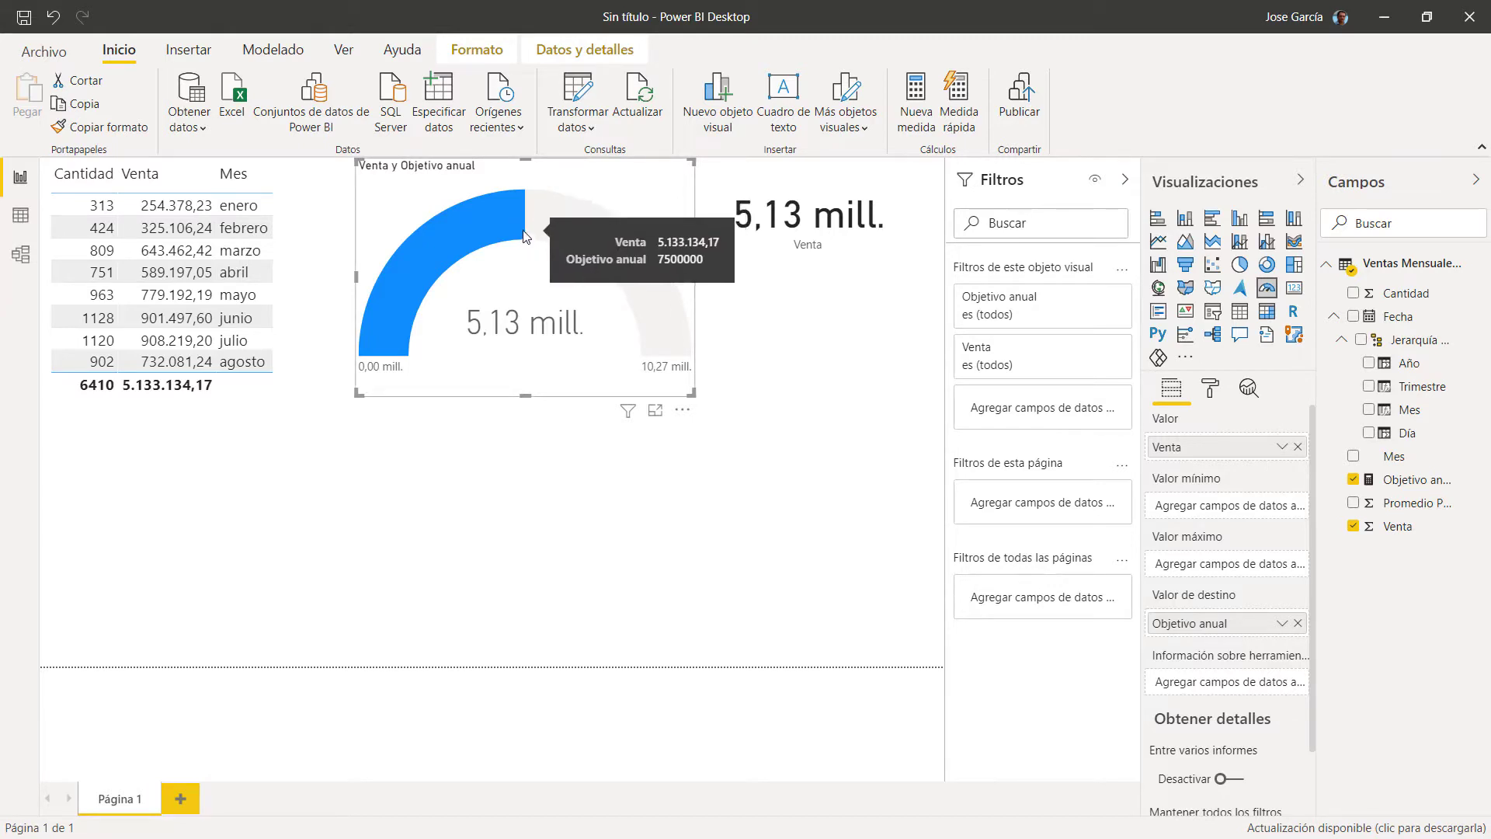
click(886, 270)
mouse_move(677, 223)
mouse_down()
mouse_move(727, 225)
mouse_move(697, 226)
mouse_up()
click(719, 328)
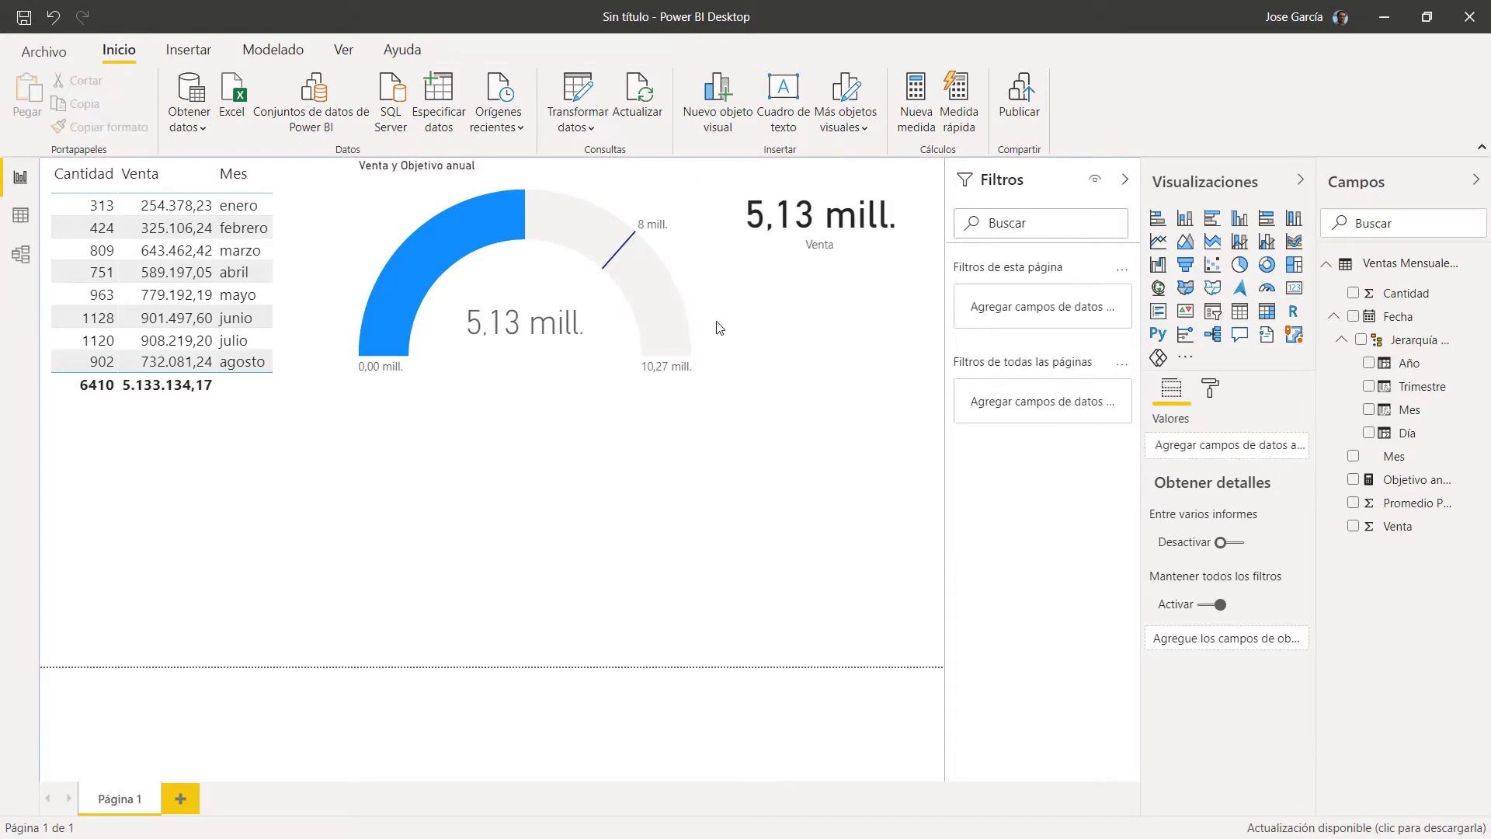
Step: Shift the gauge slightly left and clear the selection on the page
click(692, 310)
drag(686, 300, 653, 299)
click(764, 329)
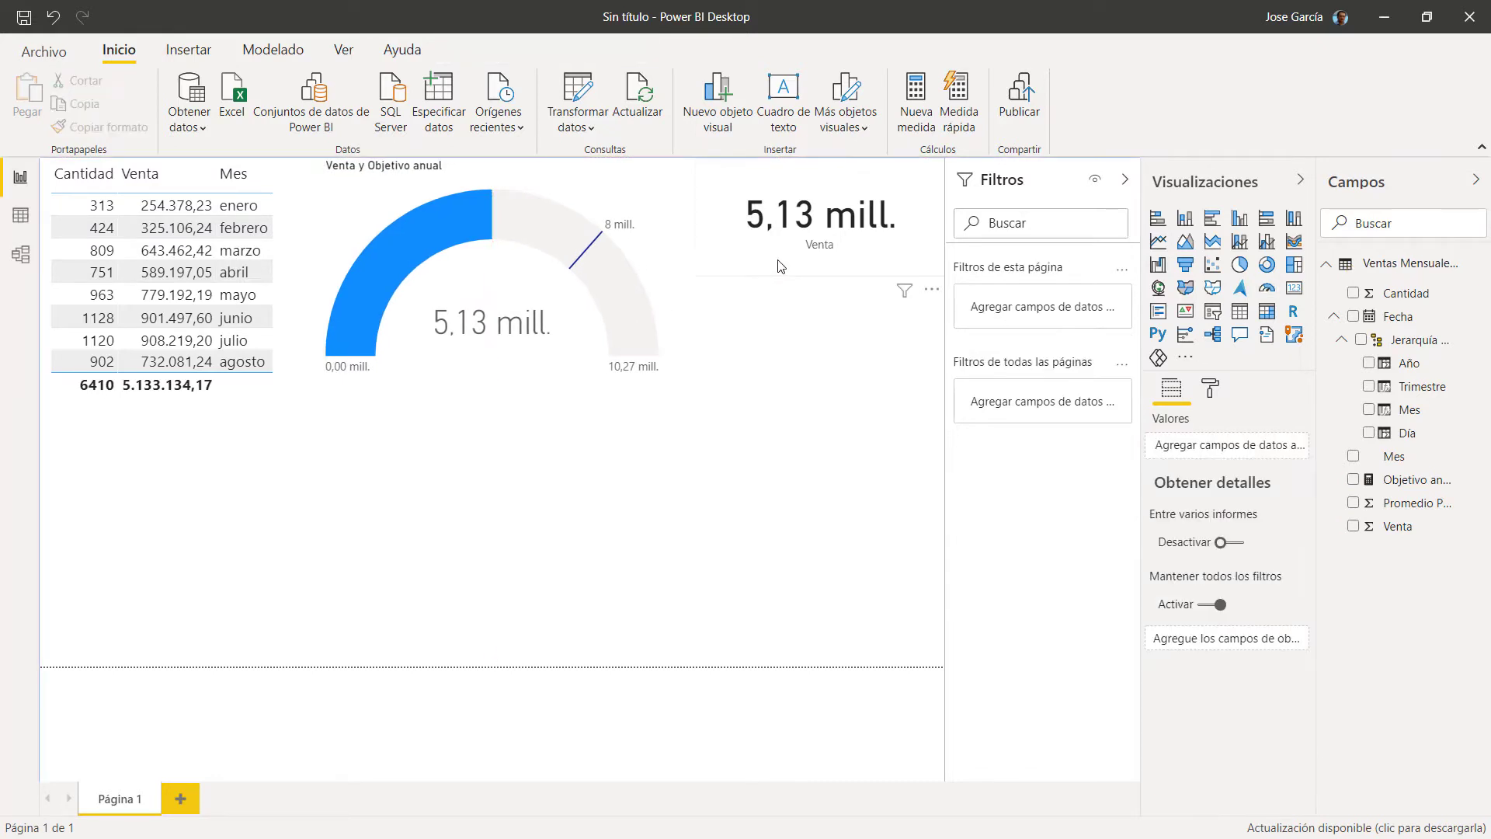
click(781, 264)
click(758, 394)
Step: Save the report over the existing VentasMensuales.pbix file
click(24, 18)
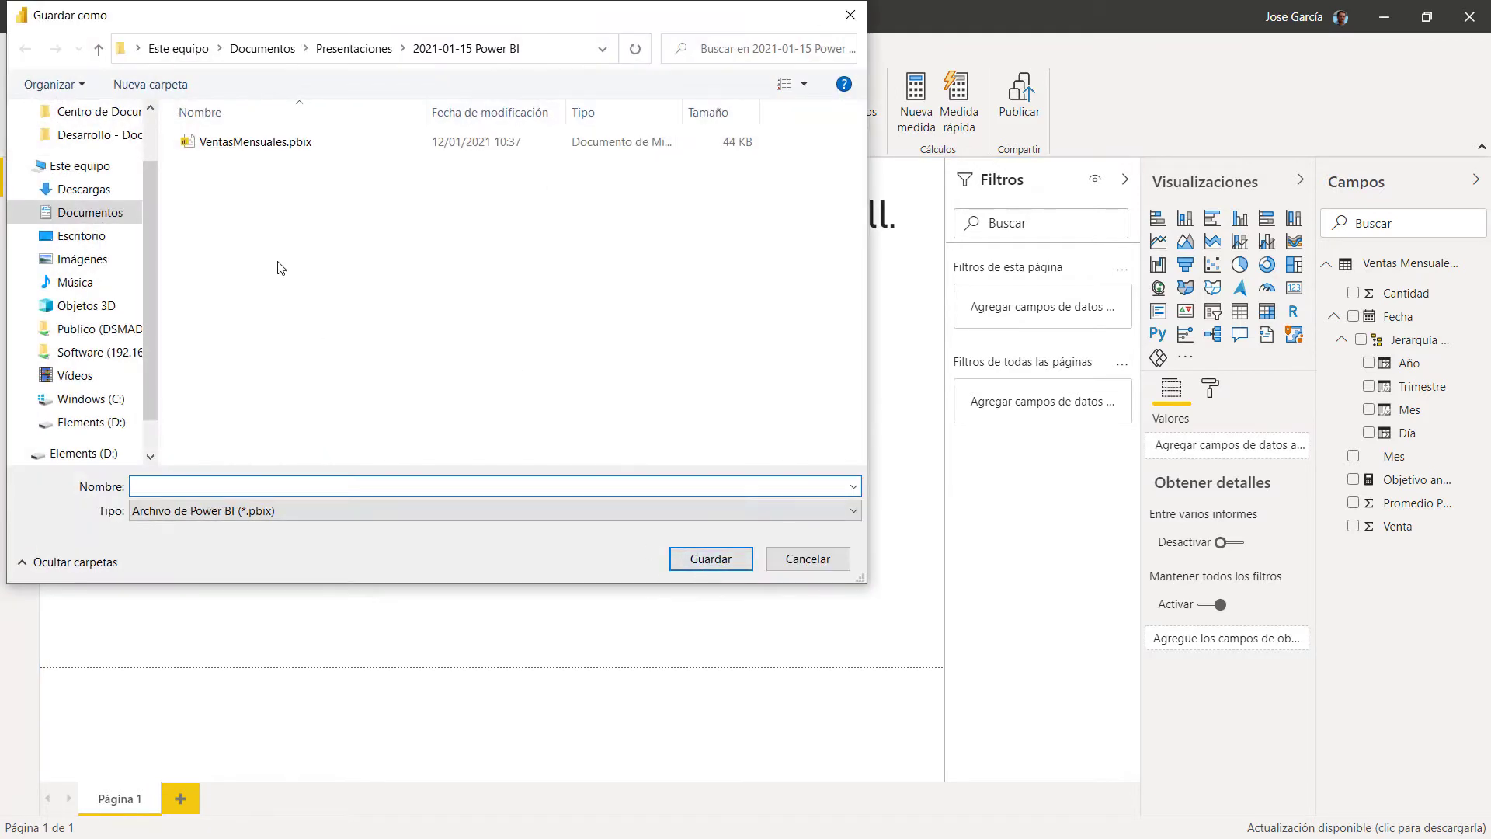
double_click(221, 147)
click(789, 433)
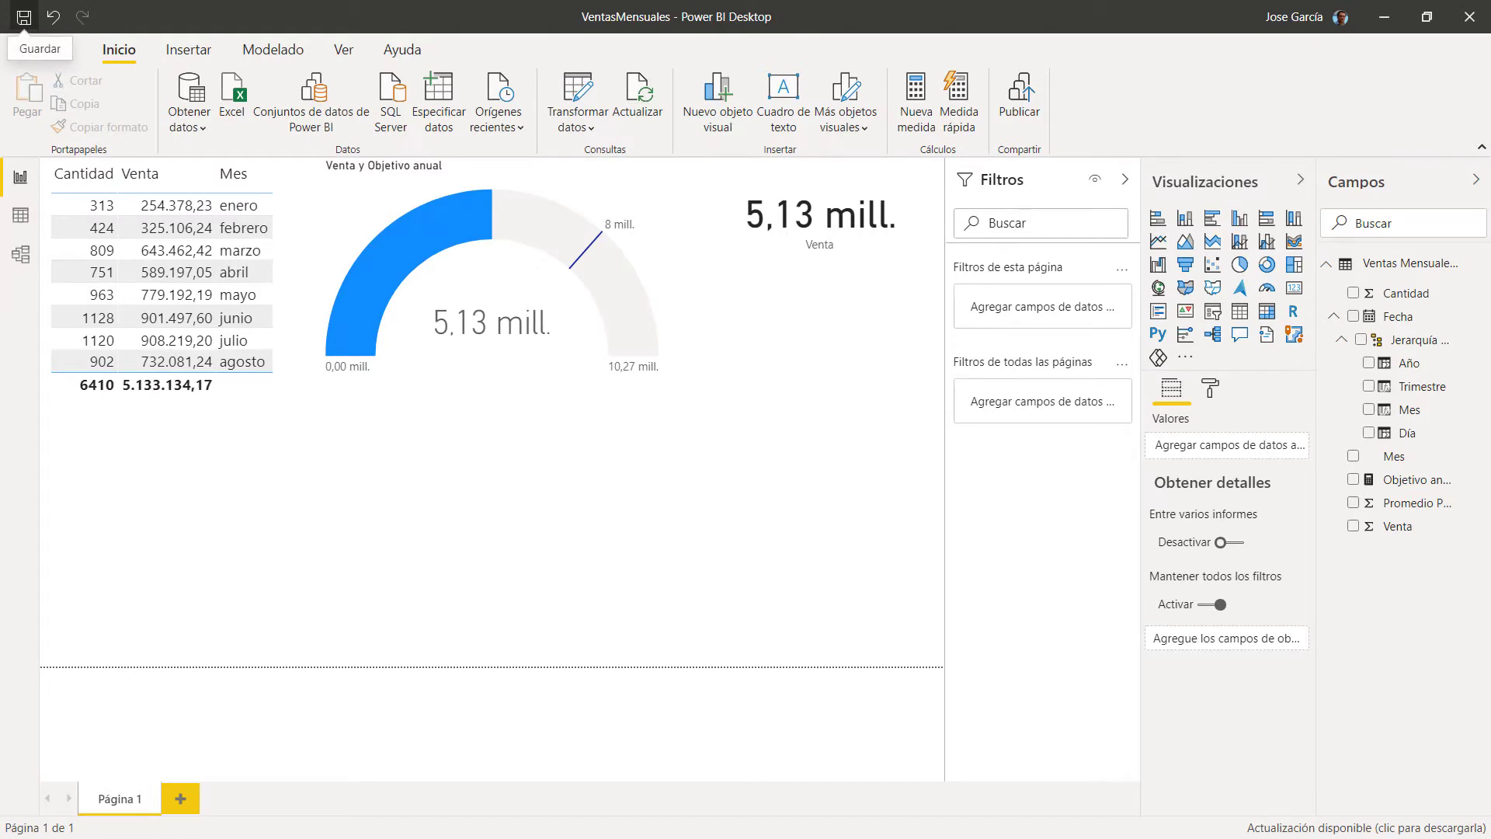
click(23, 17)
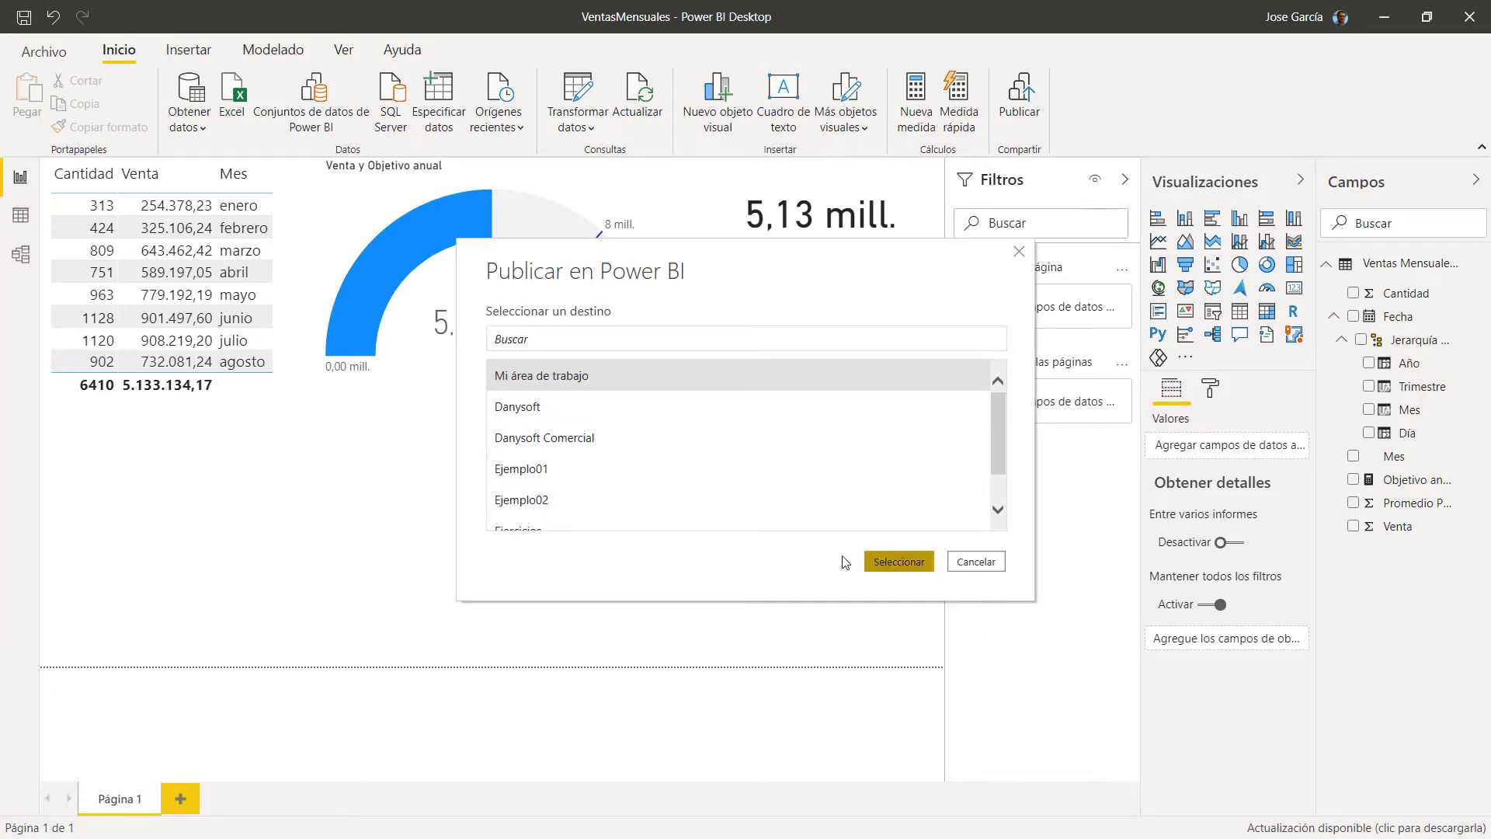
Step: Publish to Mi área de trabajo, replace the dataset, and open the report in the browser
click(899, 561)
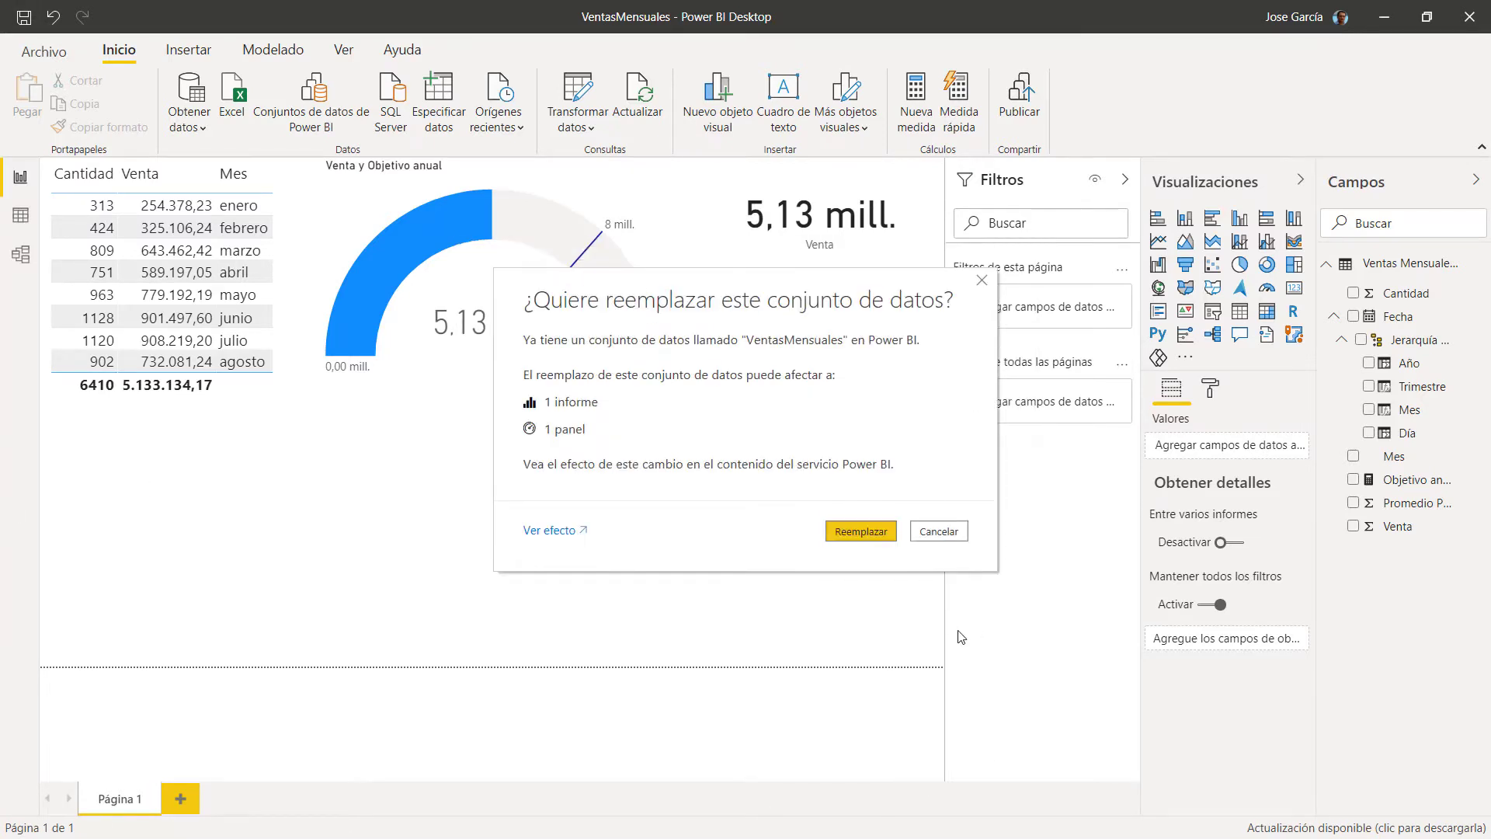
click(863, 532)
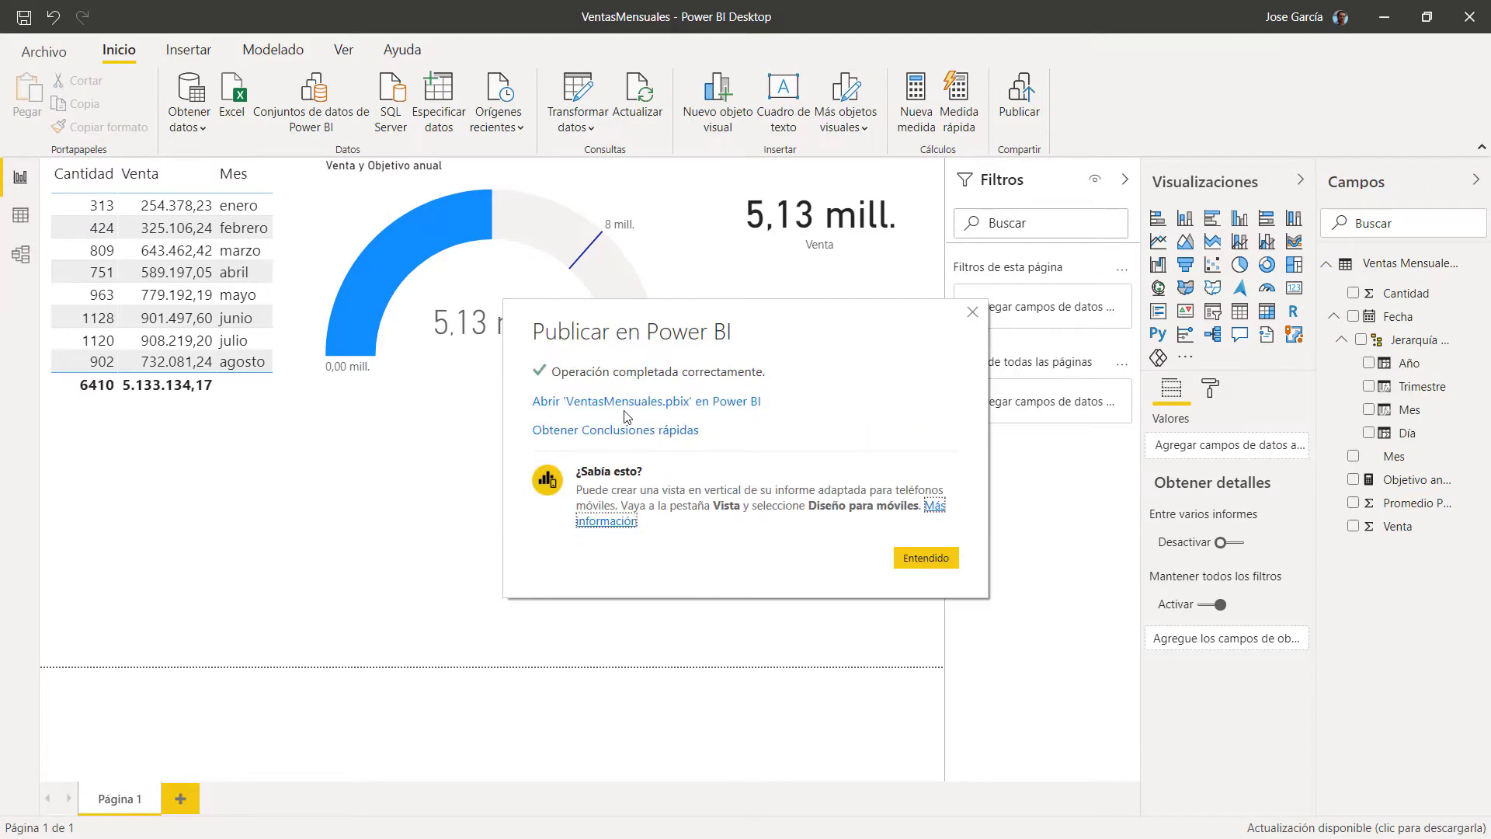
click(593, 402)
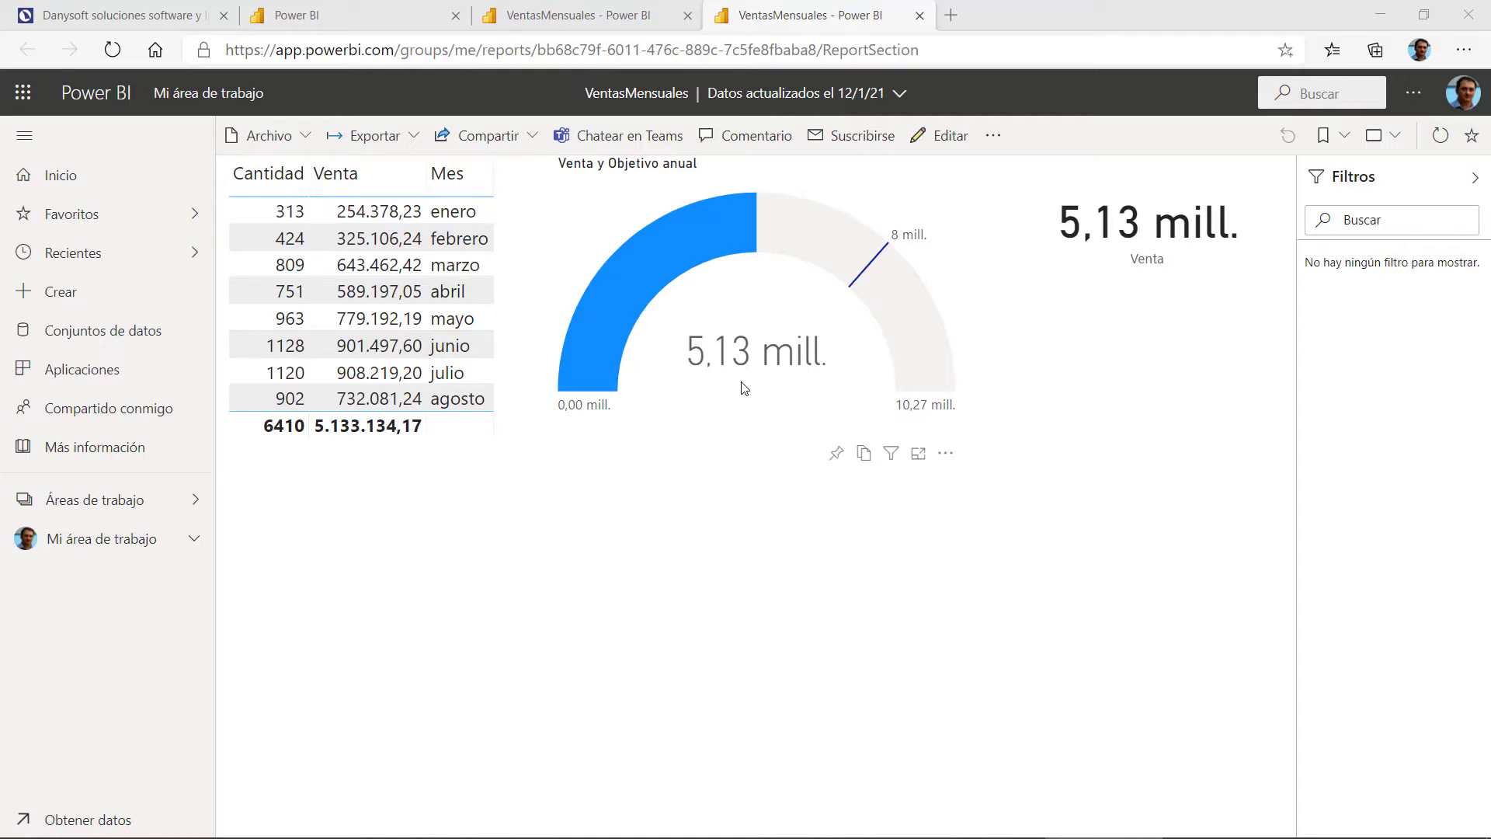
Step: Pin the sales gauge to a new dashboard named VentasMensuales
click(837, 455)
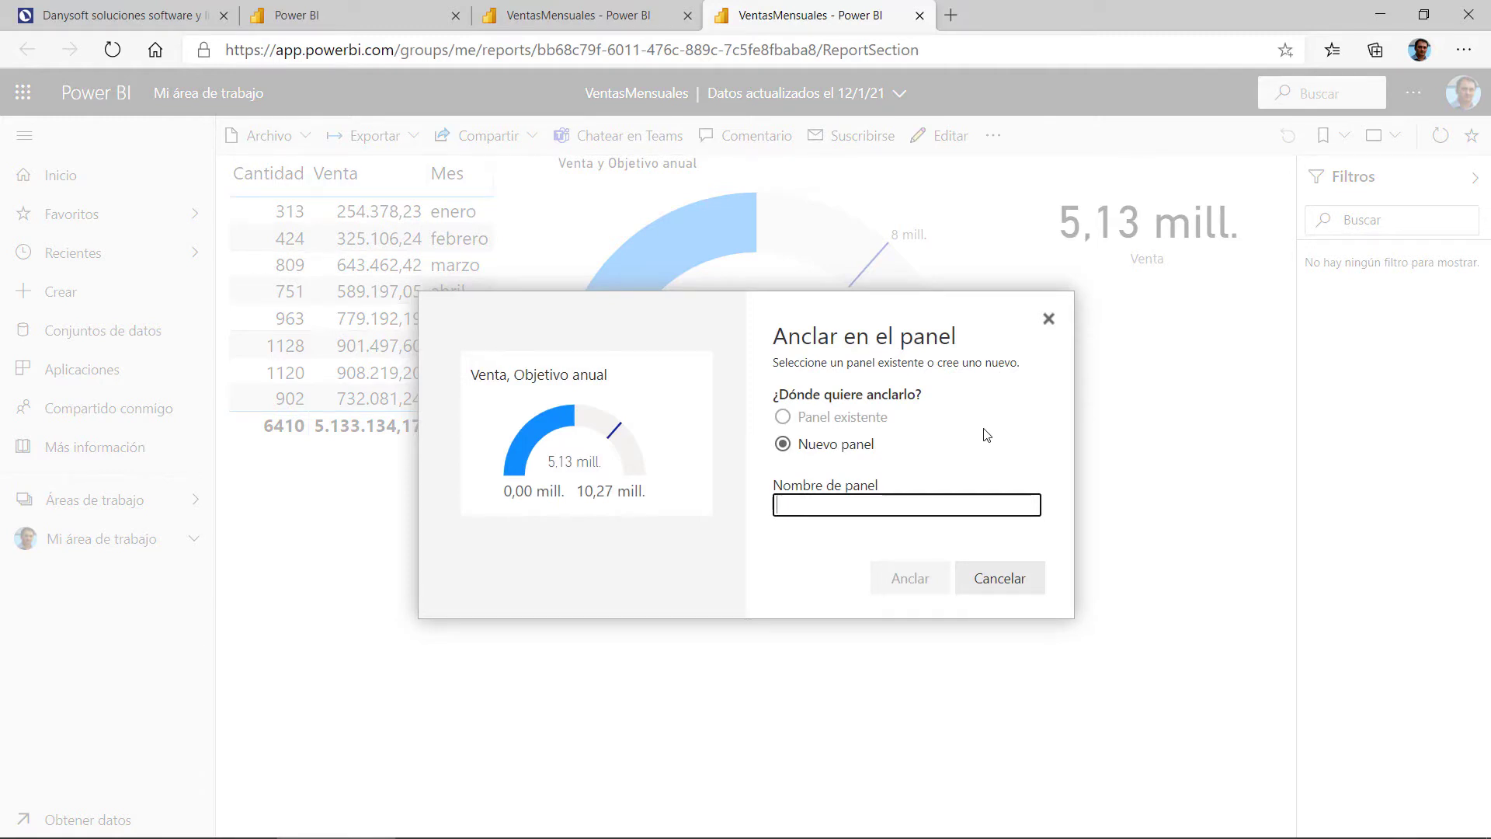
text(Ventas)
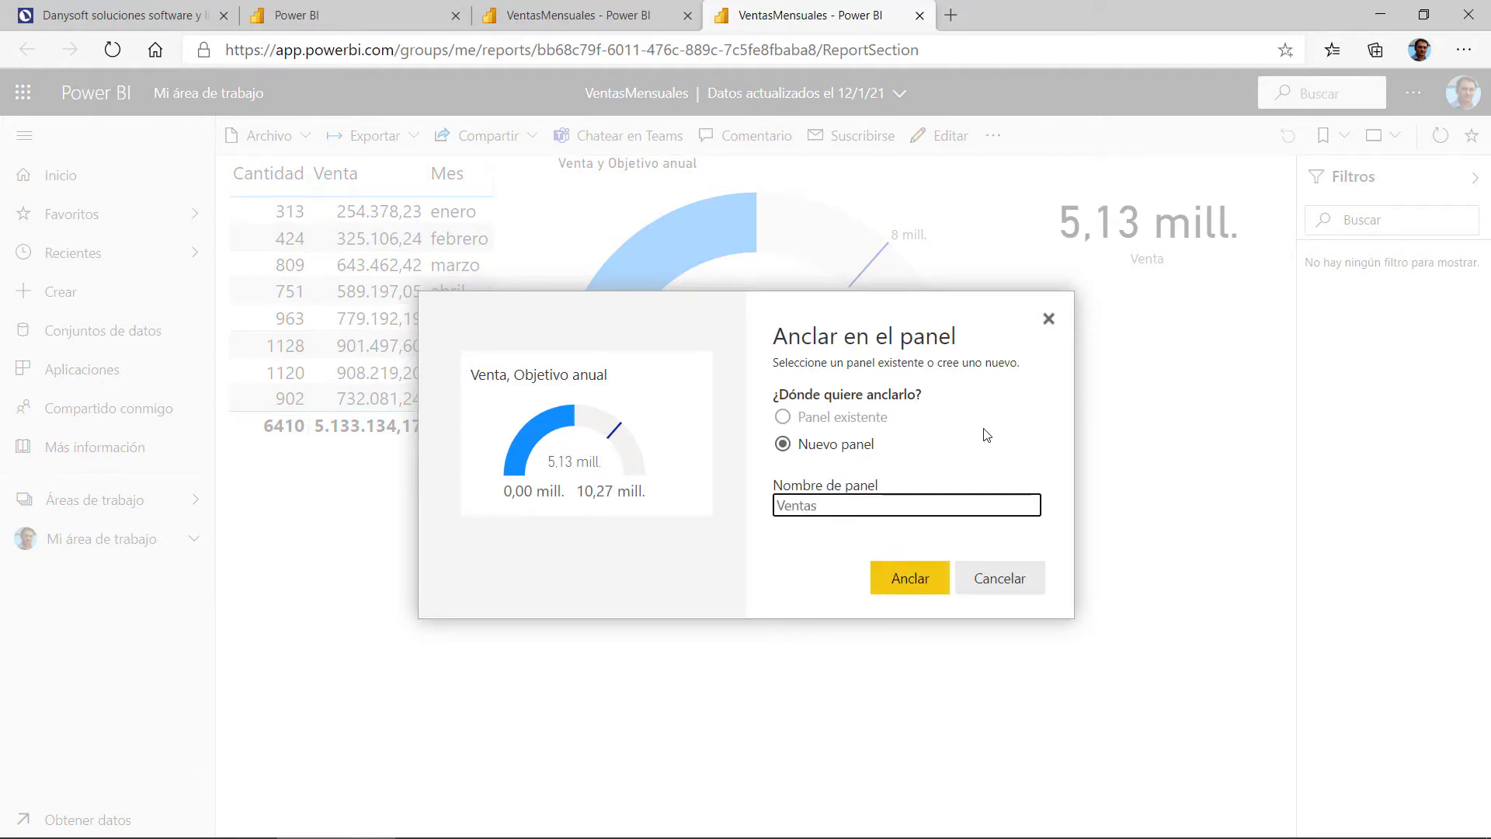
text(Mensuales)
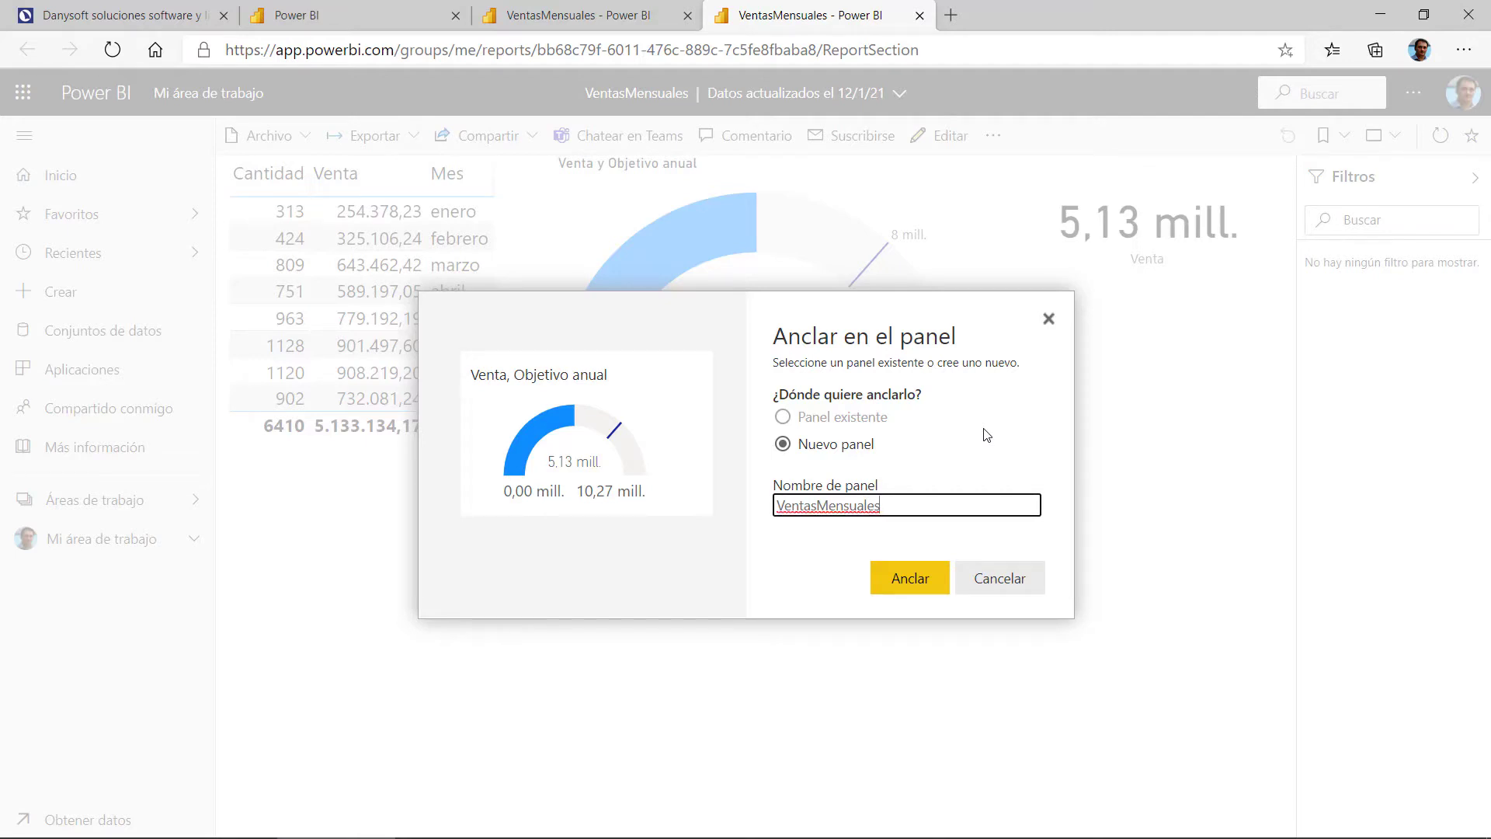
click(907, 578)
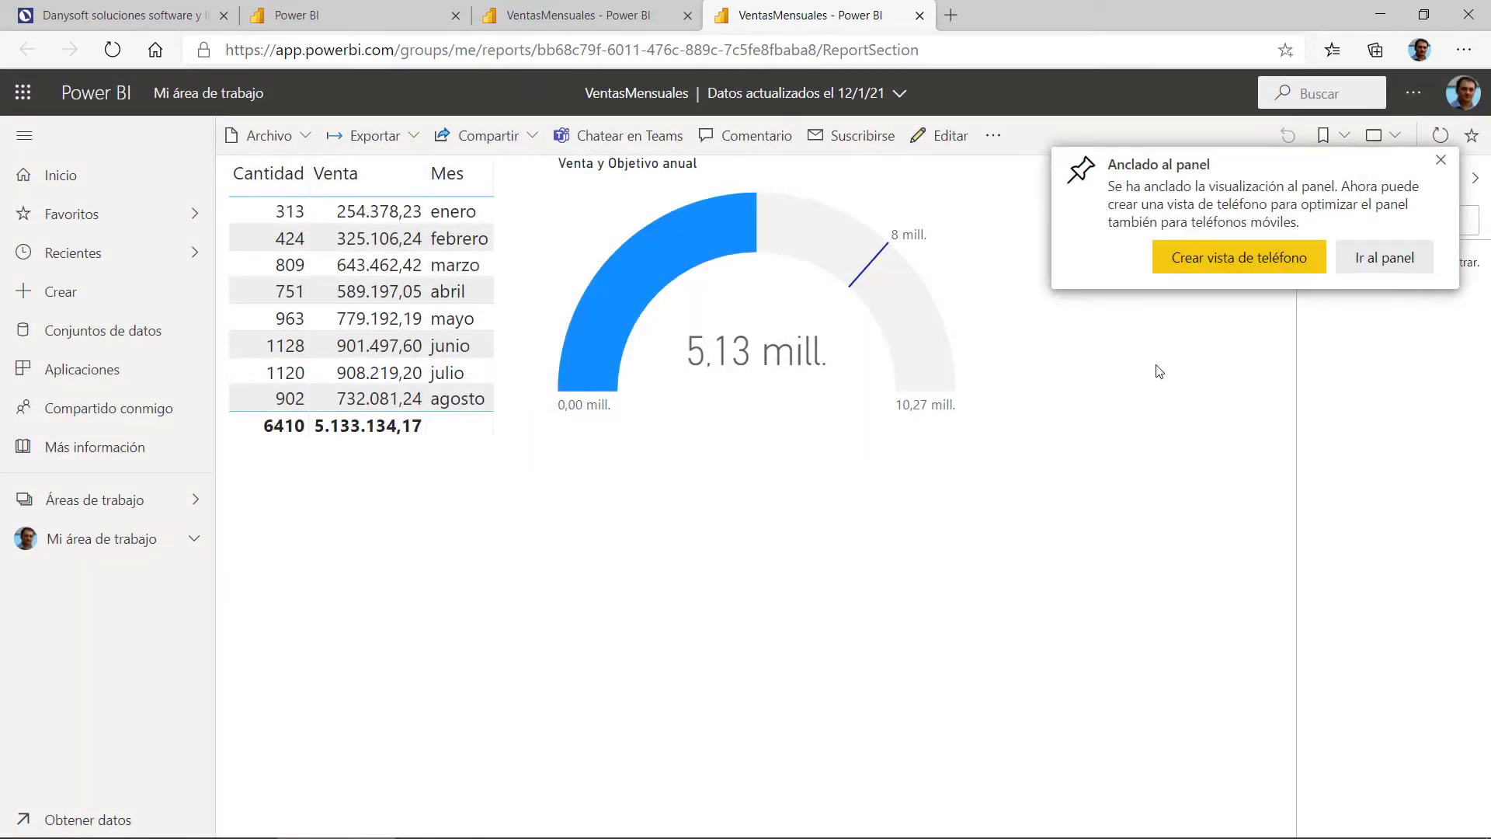
click(1441, 160)
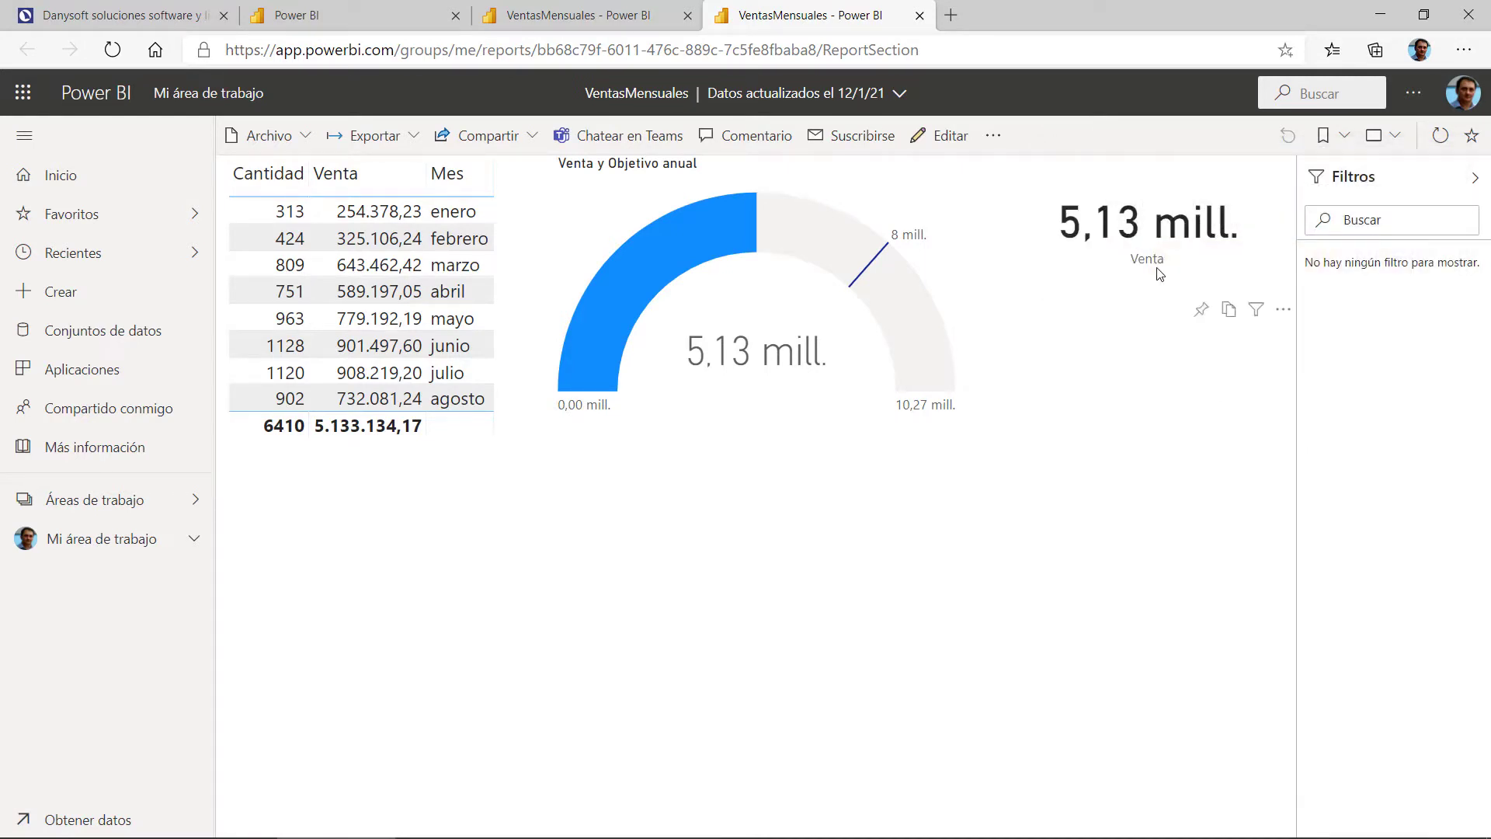
Step: Pin the Venta card to the existing VentasMensuales dashboard and go to it
click(1200, 309)
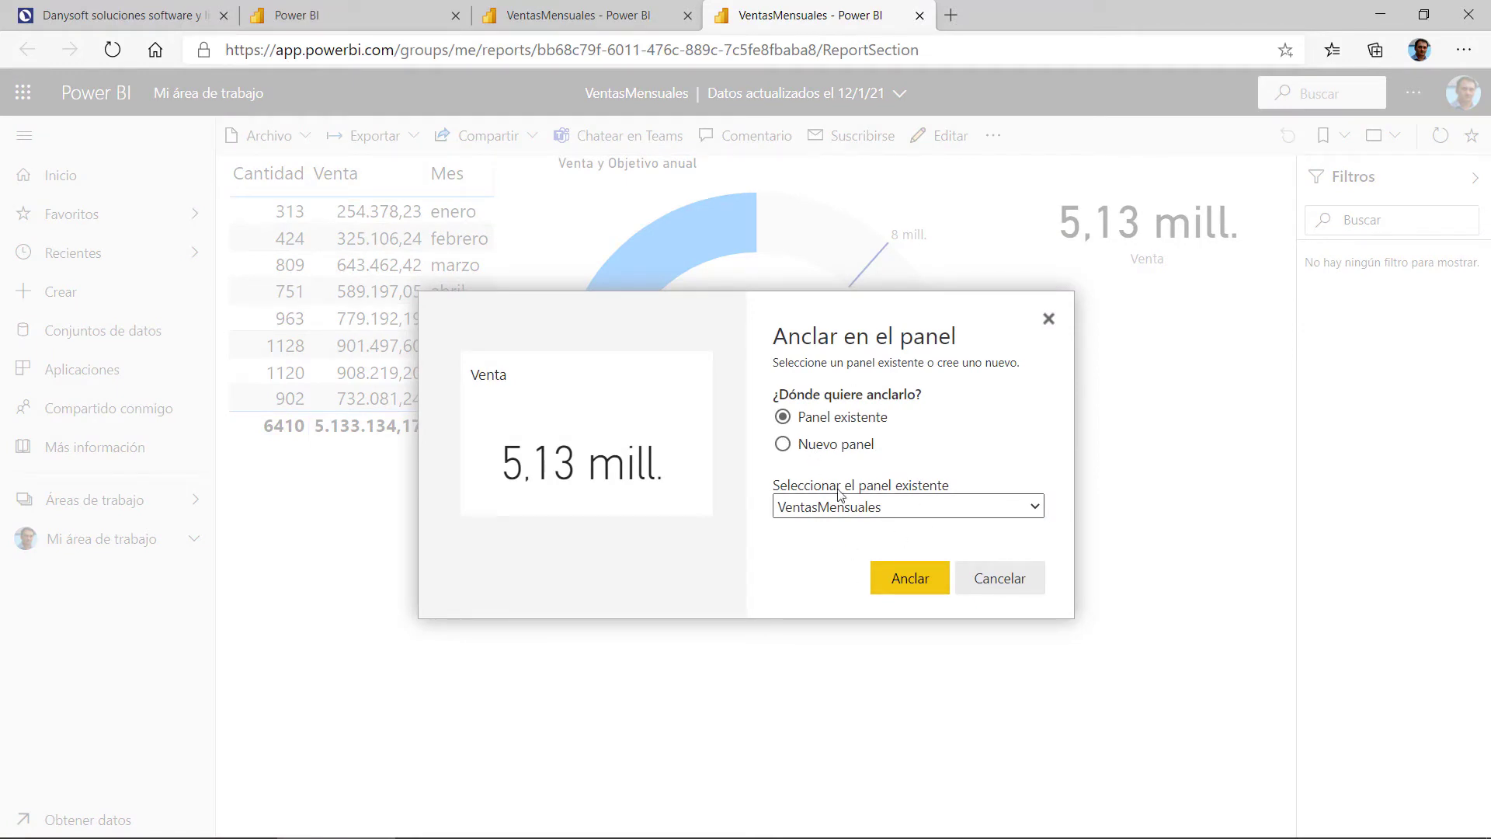
click(913, 584)
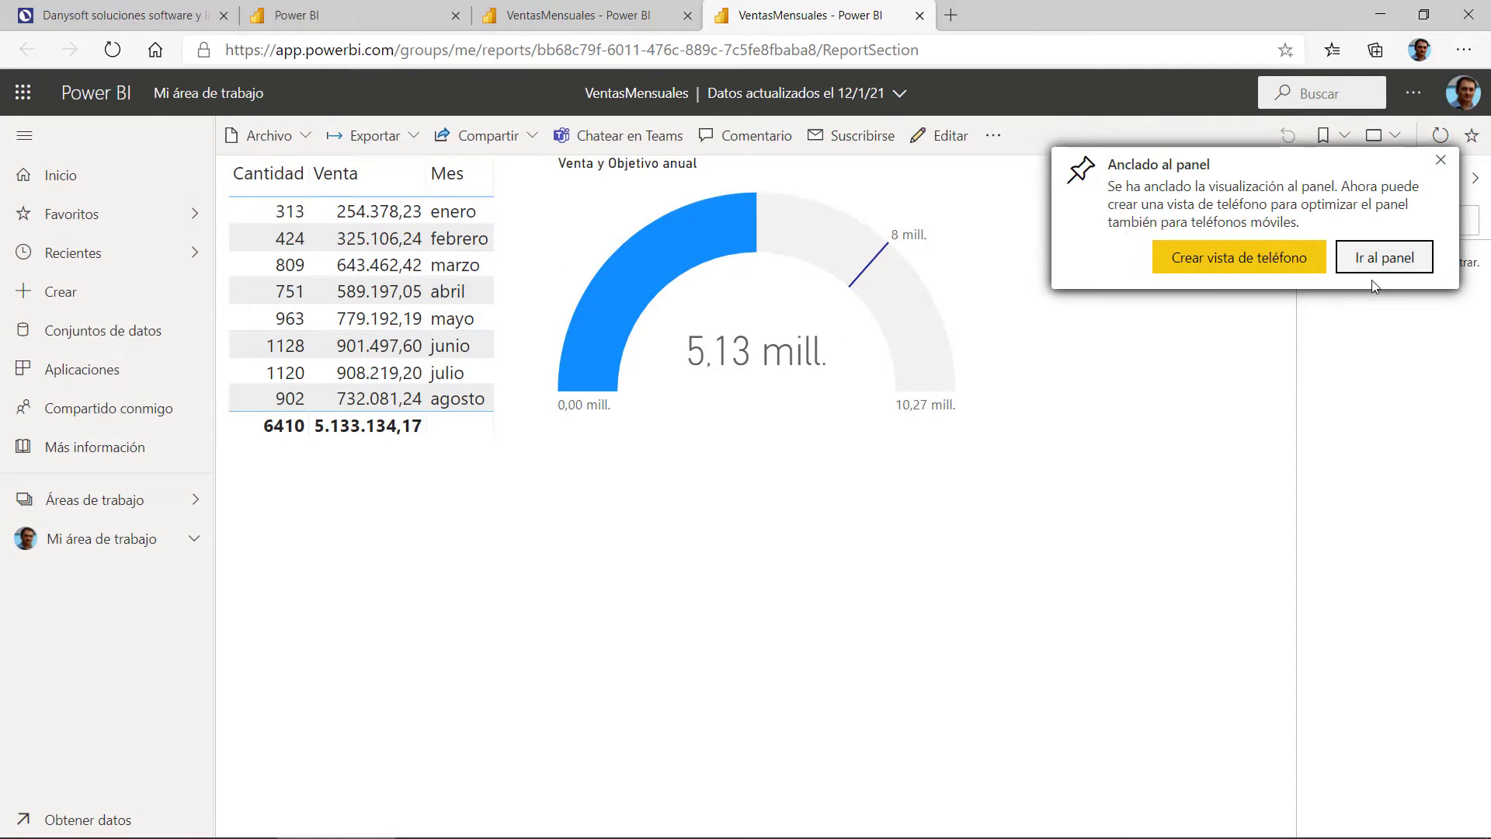
click(1376, 266)
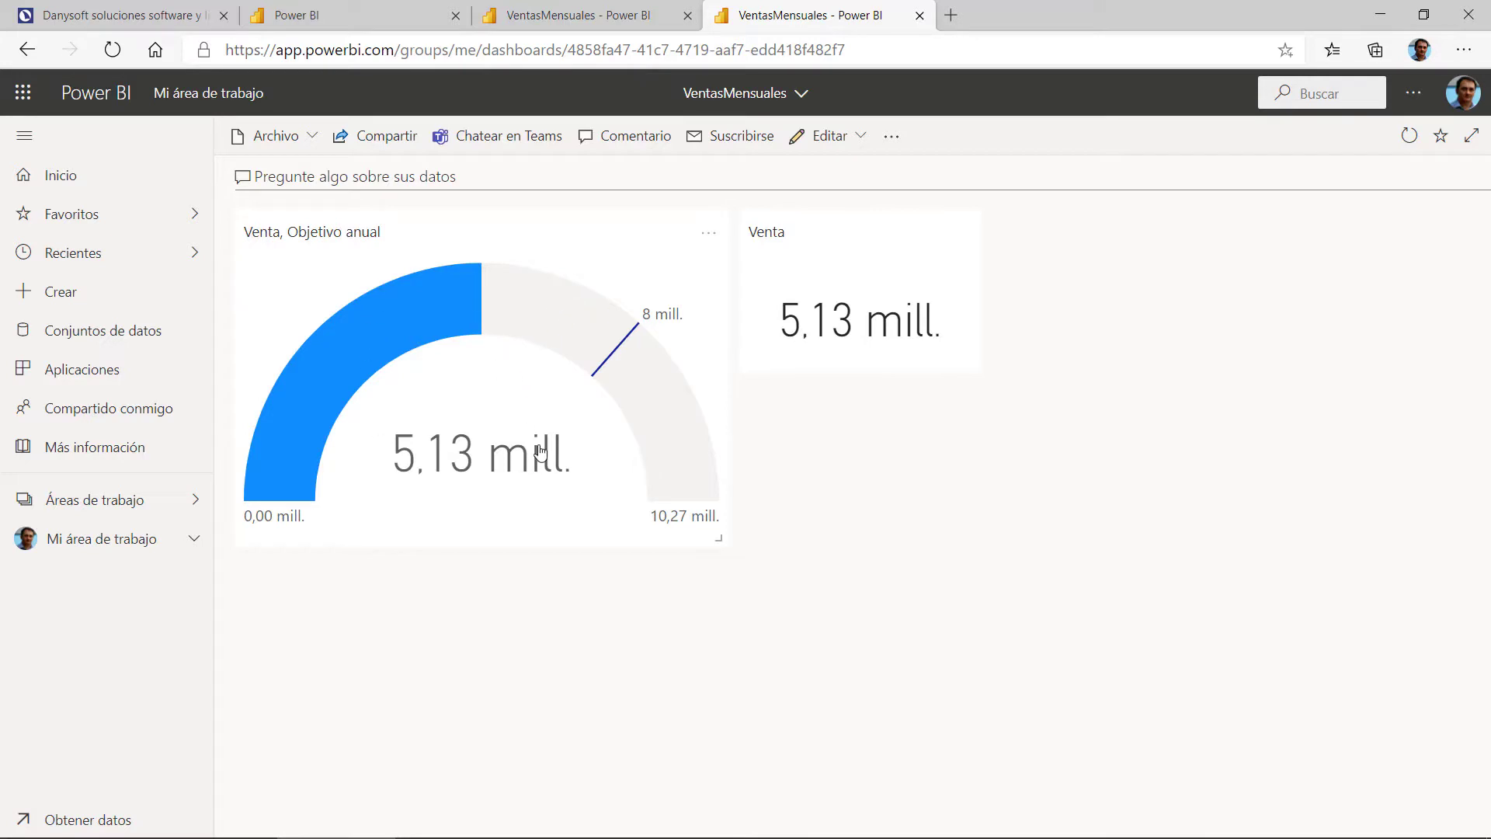
Step: Open the more-options menu on the Venta tile of the VentasMensuales dashboard
mouse_move(553, 448)
mouse_move(842, 307)
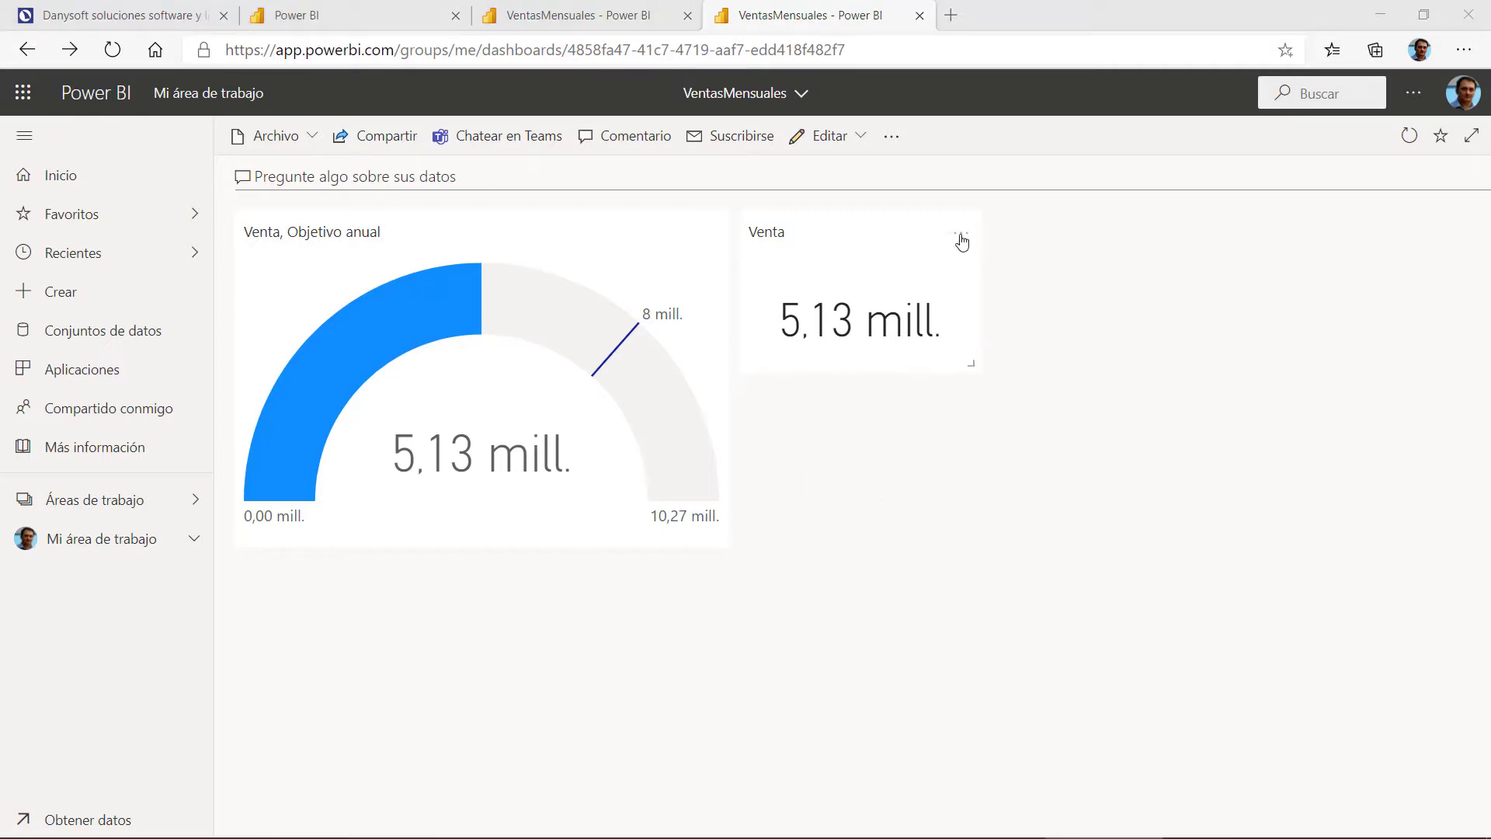
click(961, 237)
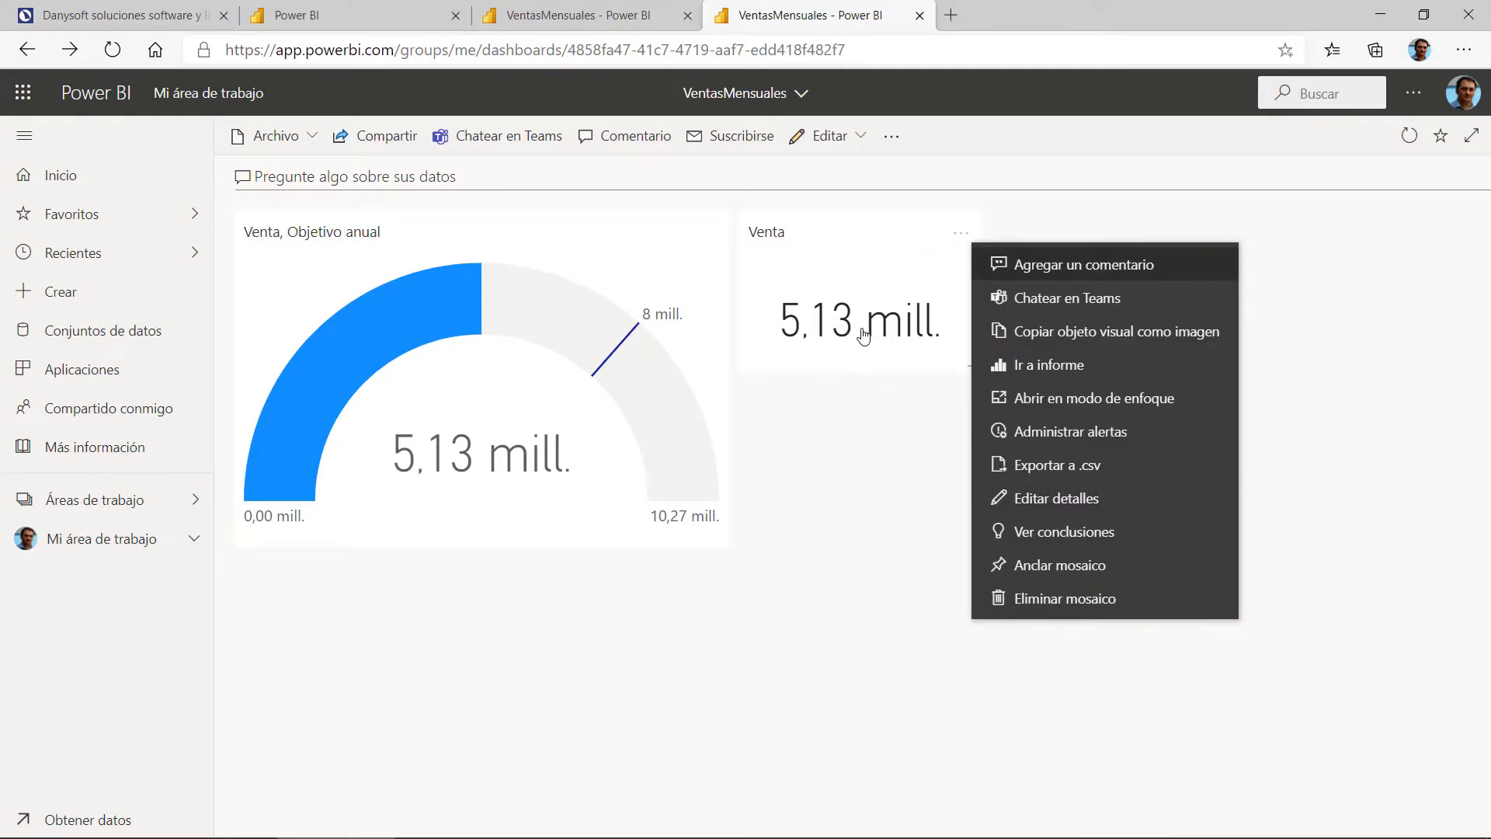
Step: Add a new alert rule on the Venta tile titled Objetivo Ventas
click(1058, 441)
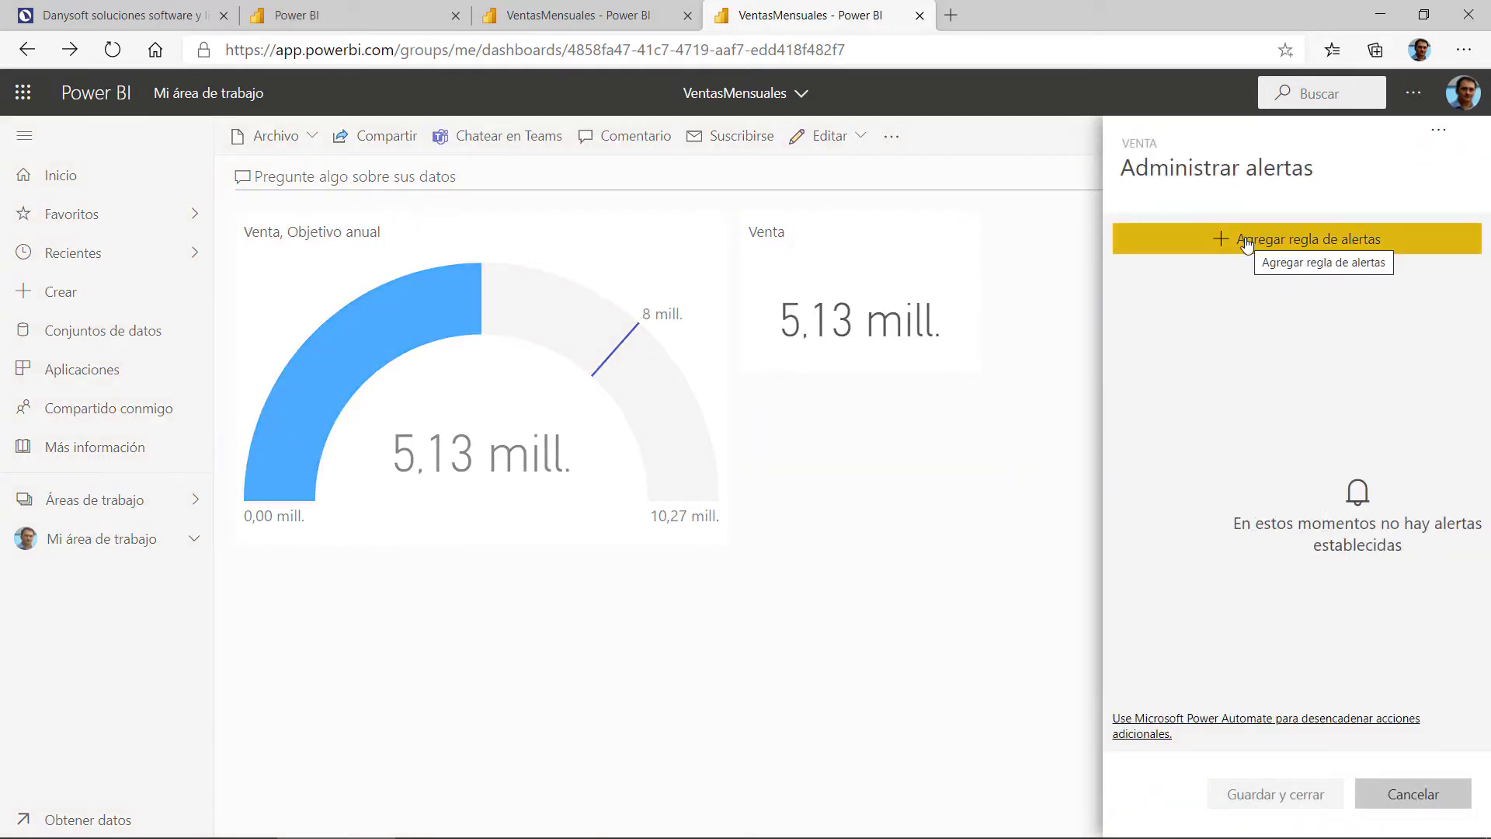
click(1247, 243)
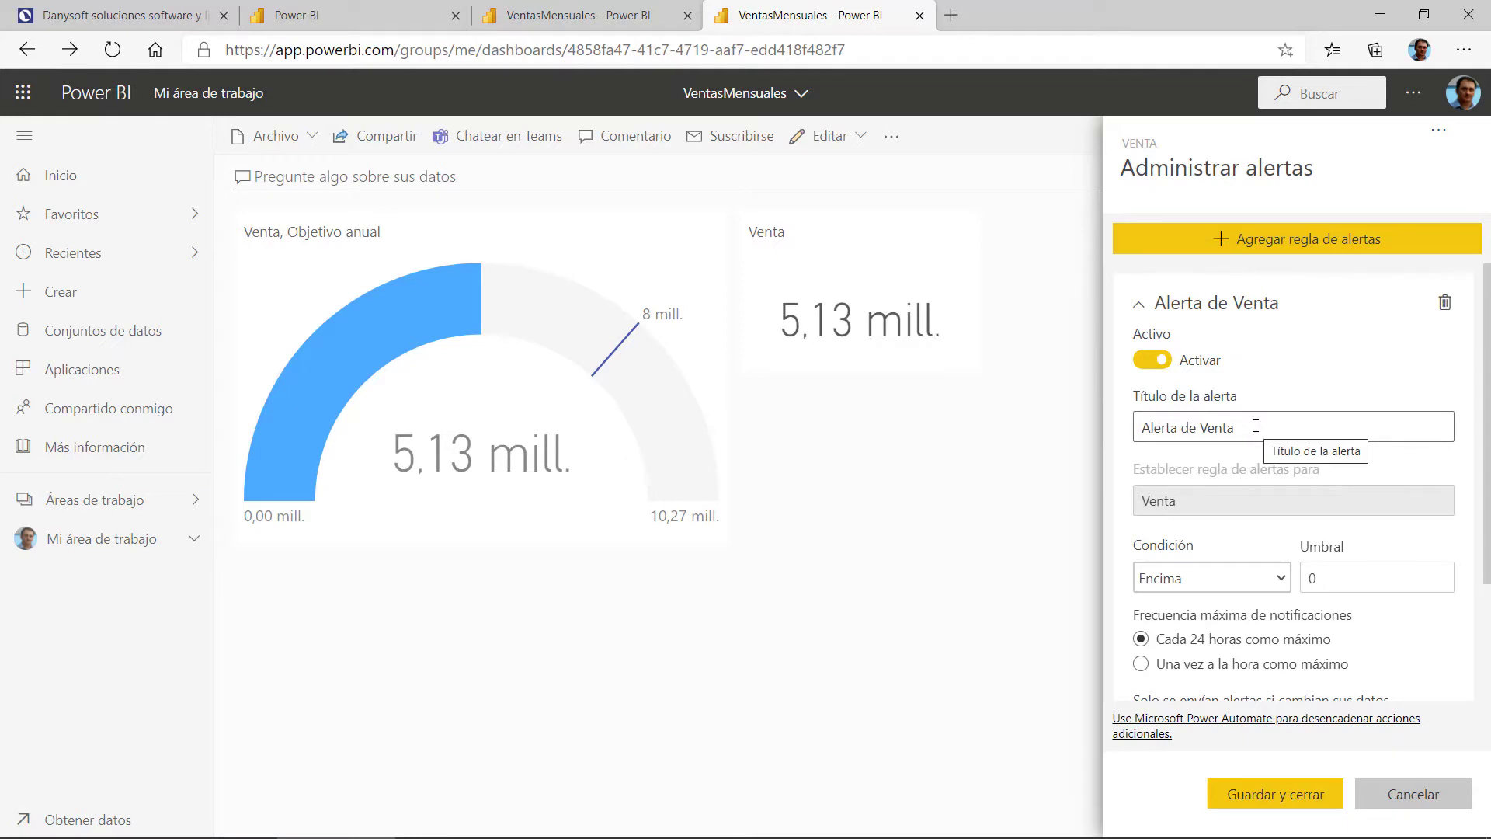
drag(1256, 426, 1144, 425)
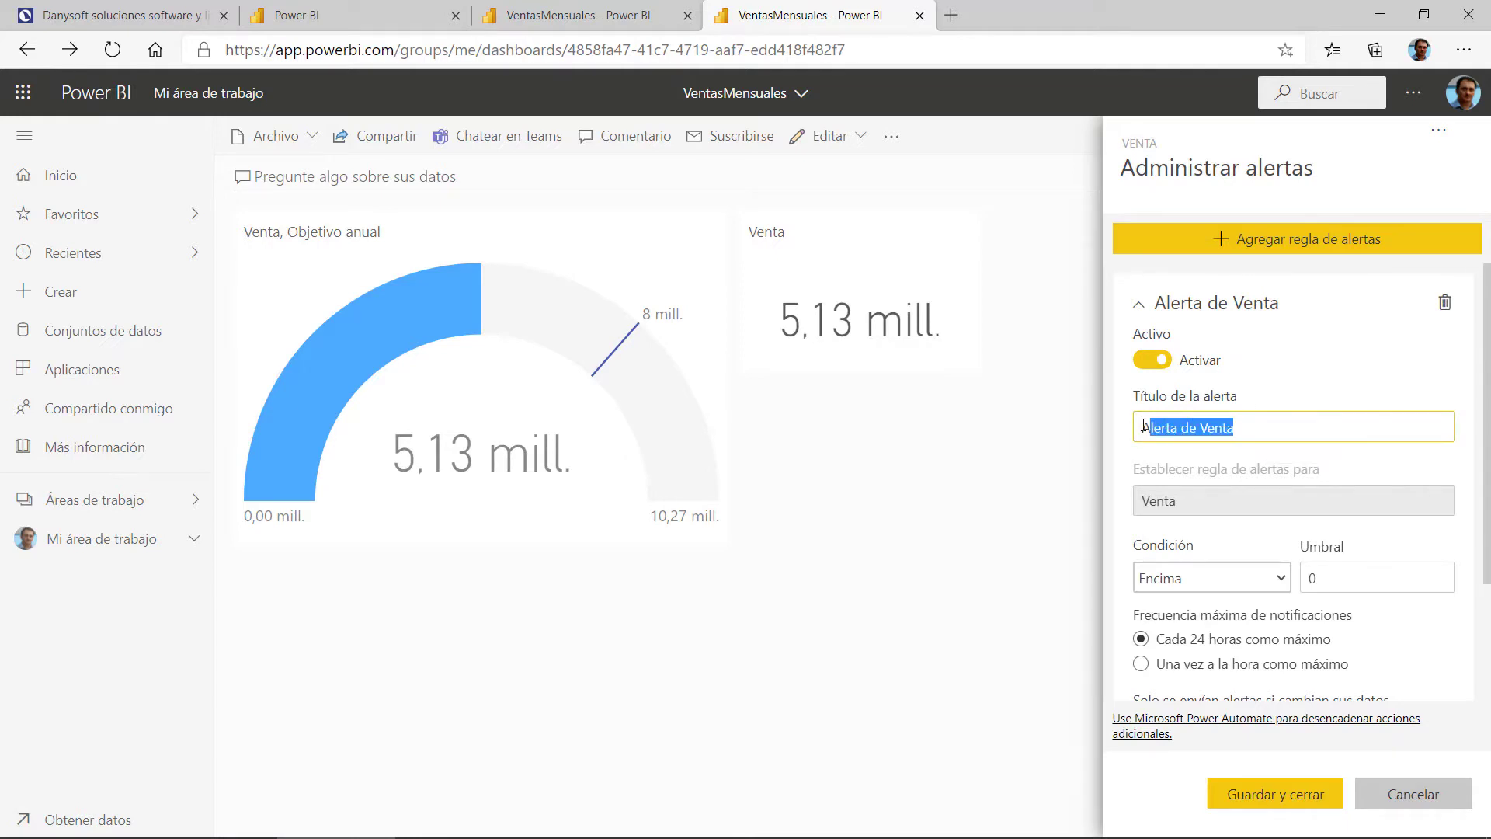
click(1202, 428)
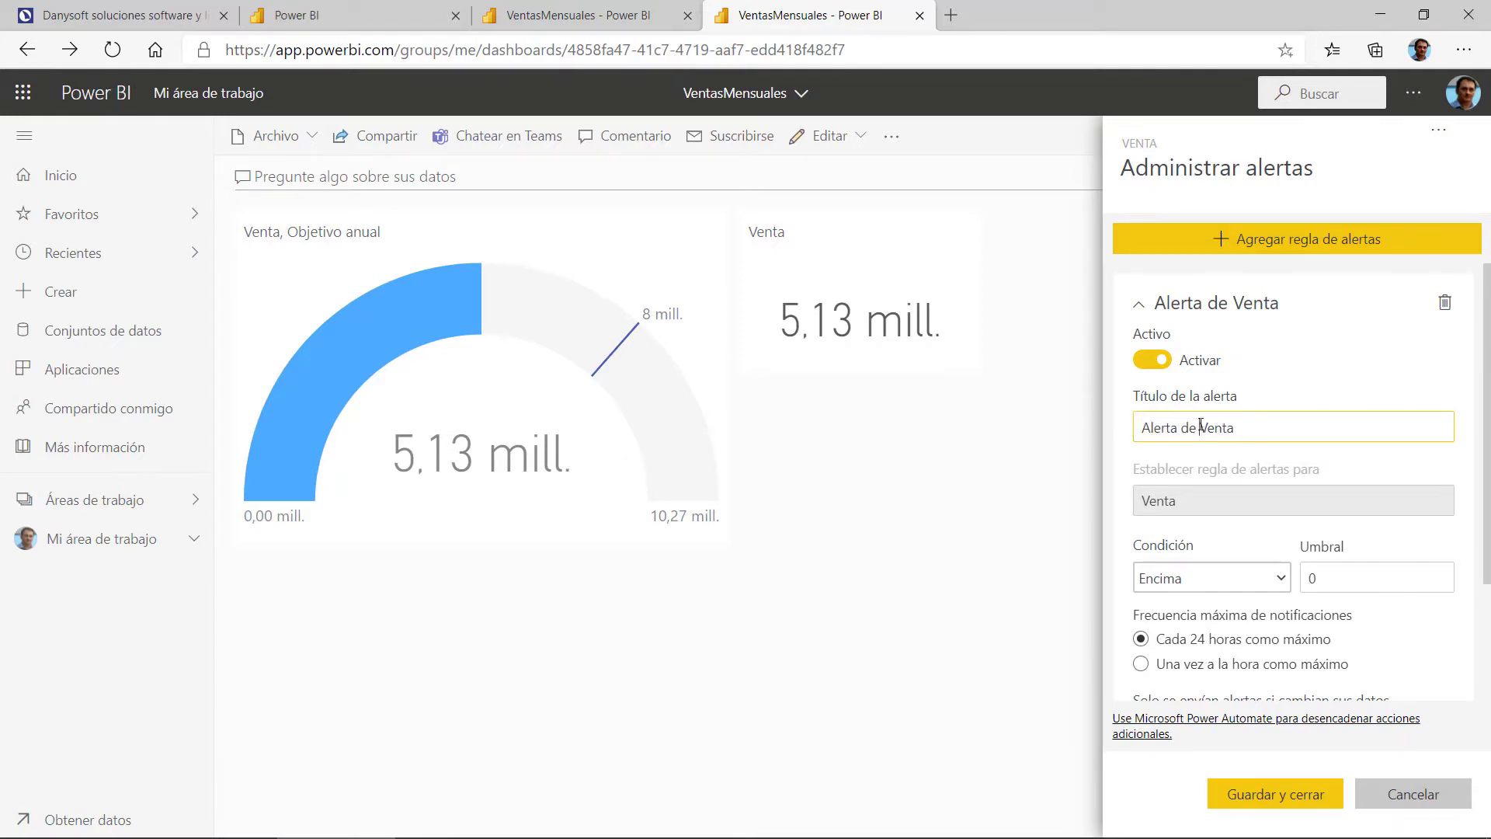
key(BackSpace)
key(BackSpace)
key(BackSpace)
key(BackSpace)
key(BackSpace)
key(BackSpace)
key(BackSpace)
key(BackSpace)
key(BackSpace)
key(BackSpace)
text(Ob)
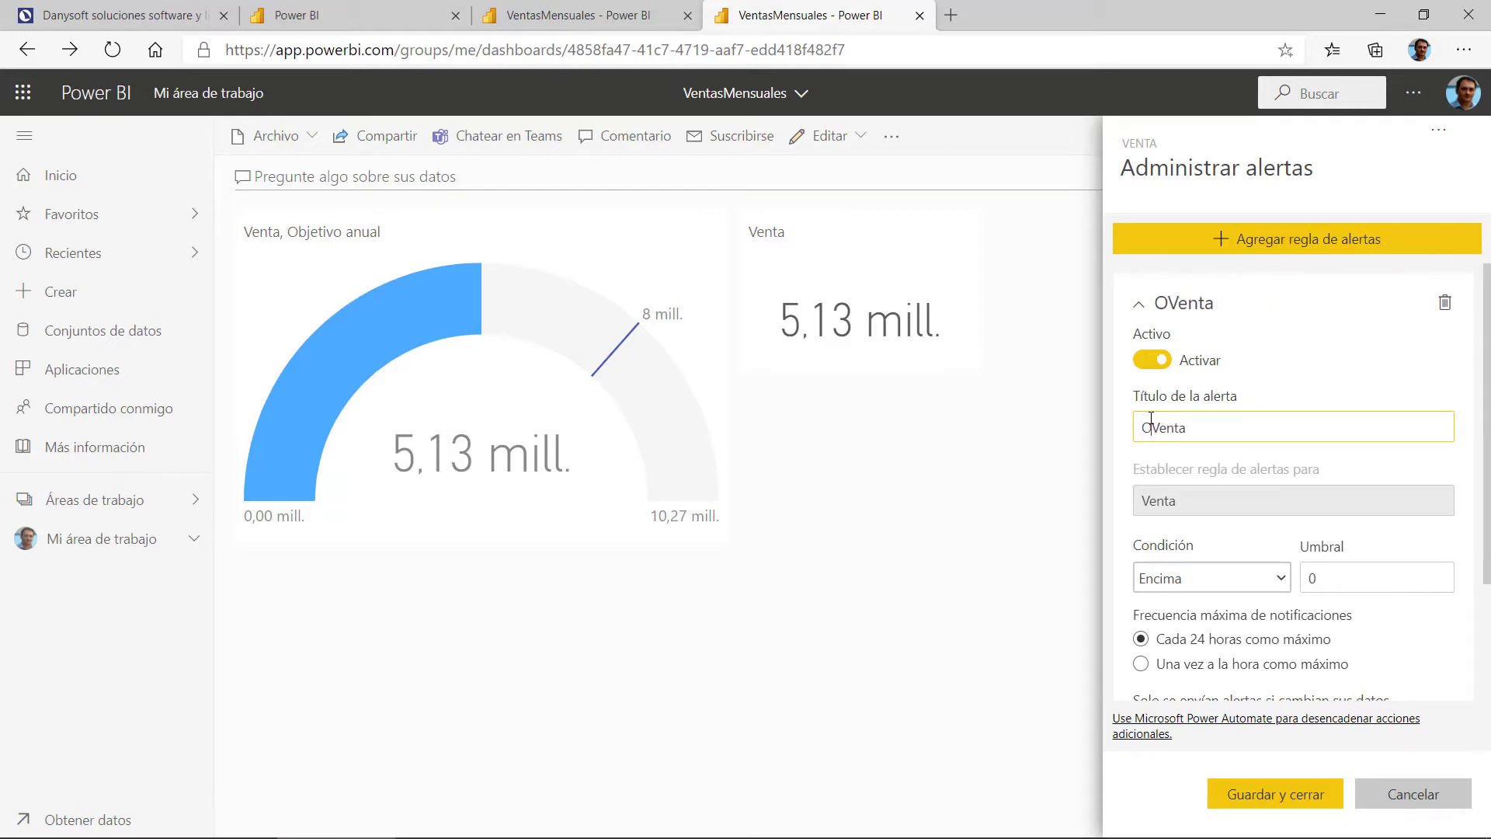
text(jetivo)
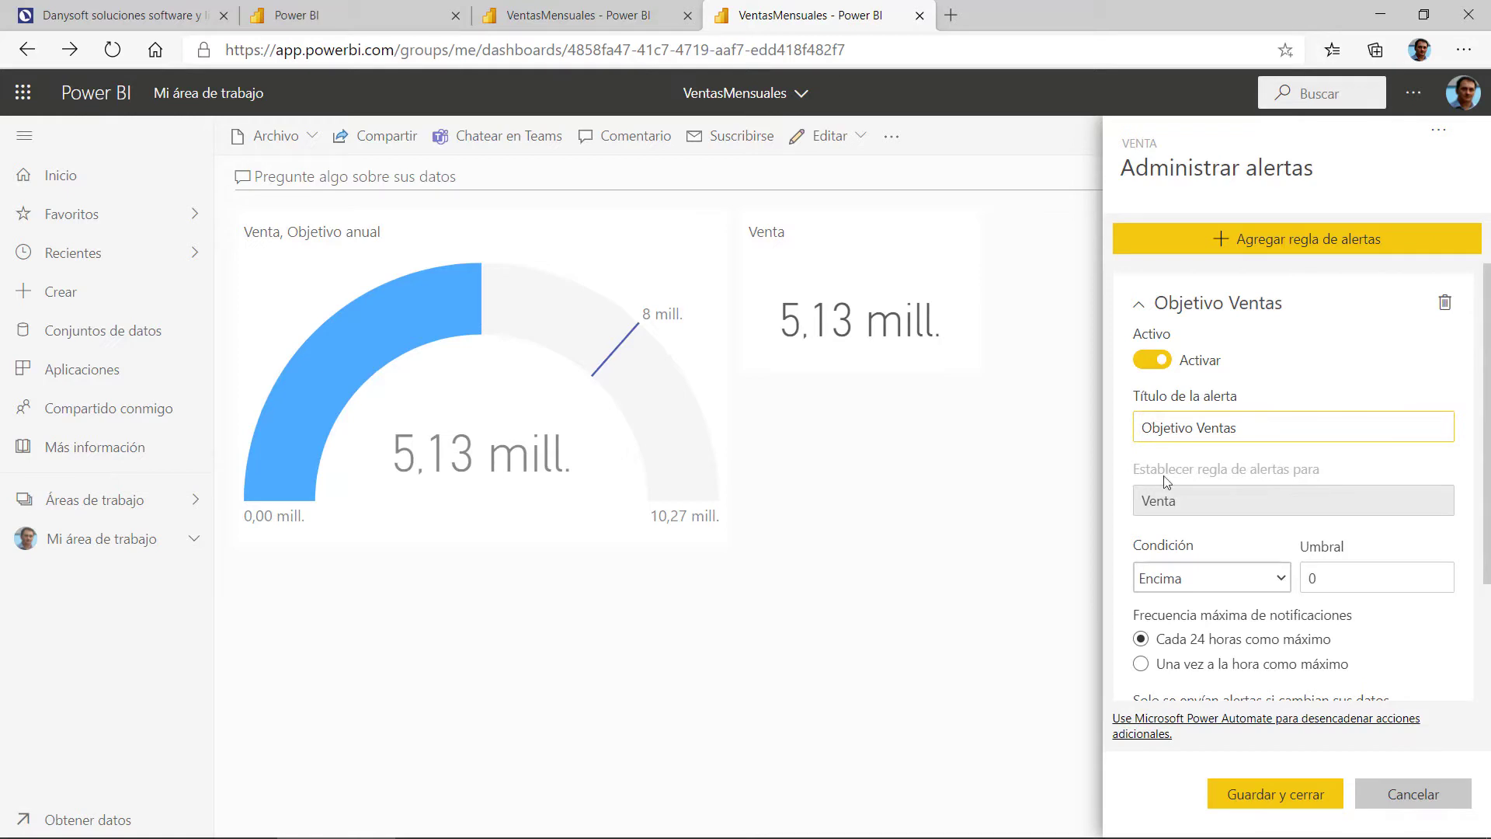
scroll(1181, 497, down, 1)
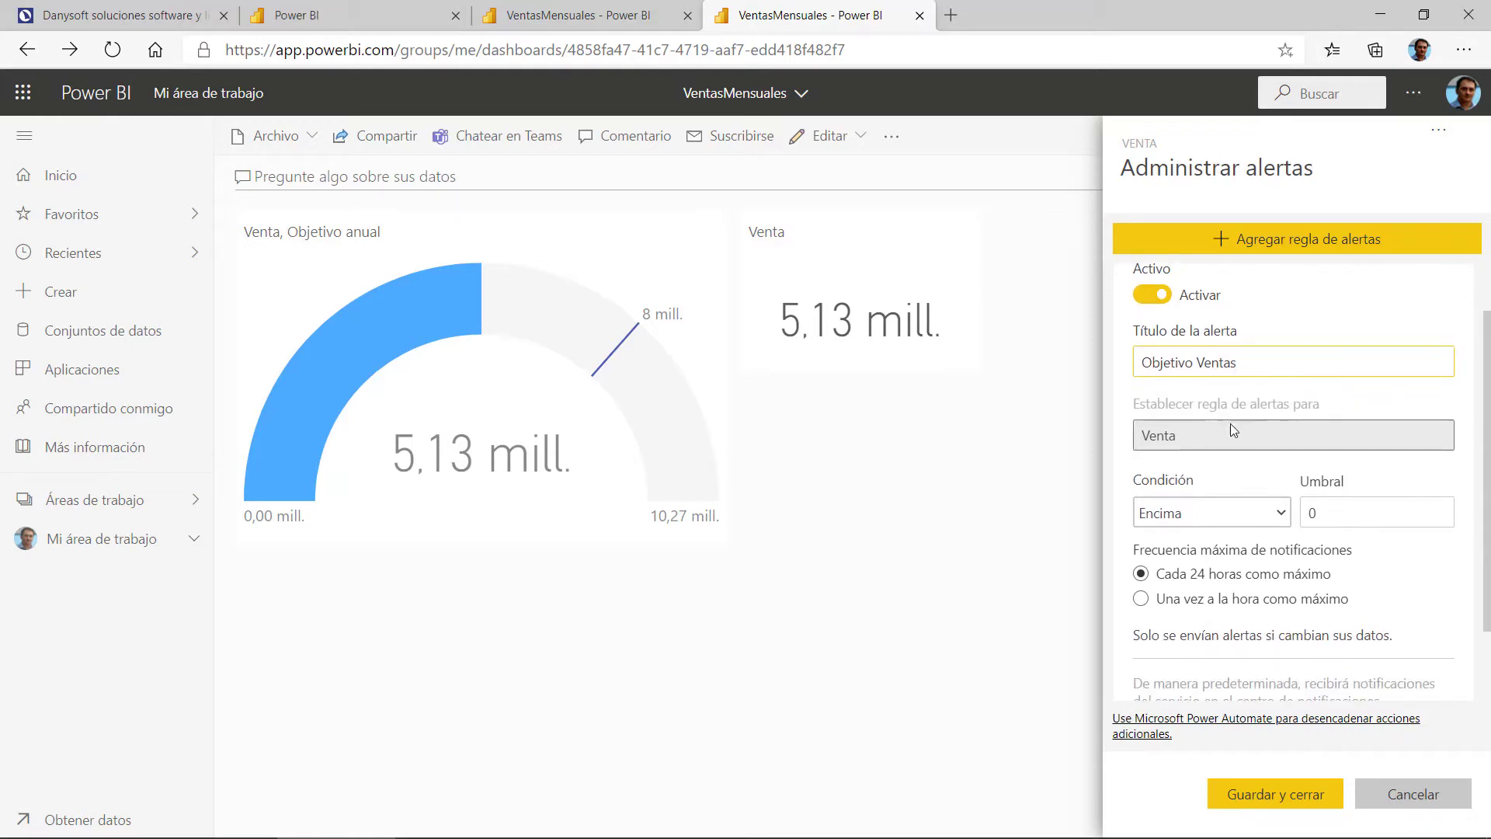
scroll(1230, 429, down, 1)
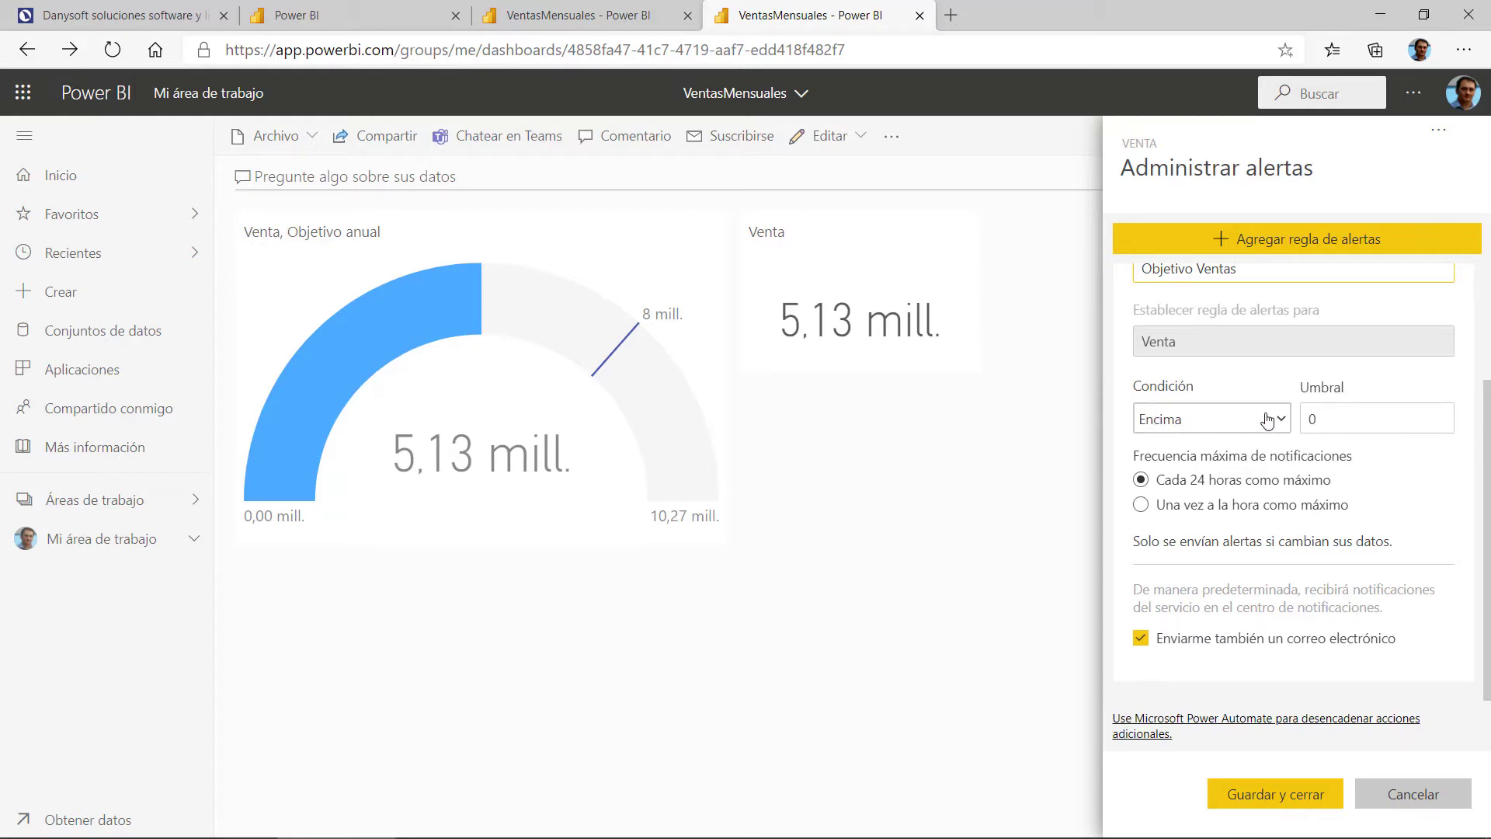
Step: Set the alert threshold to 7000000 and save the rule
double_click(1313, 418)
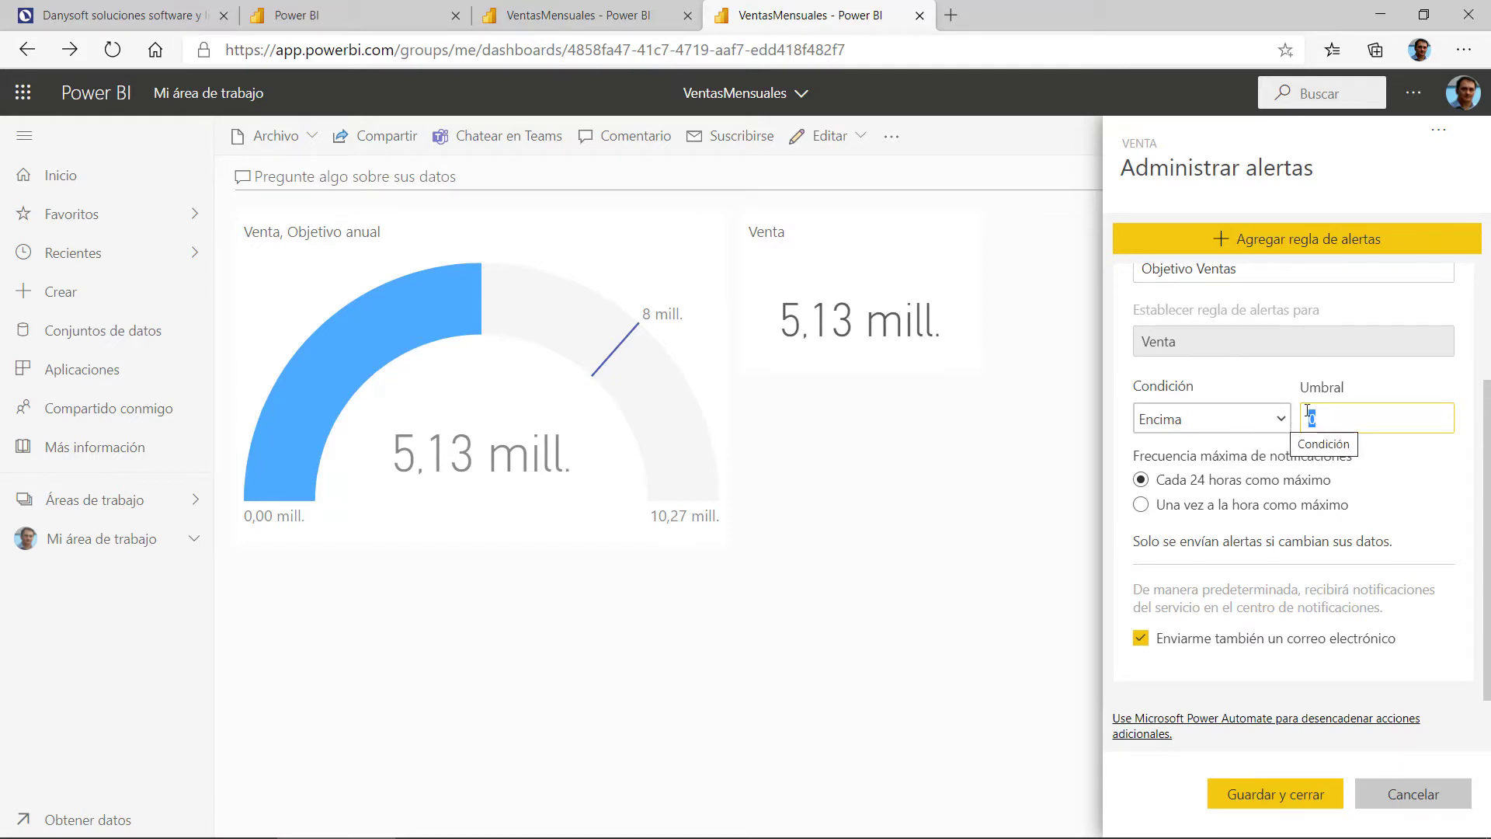
scroll(1325, 414, up, 2)
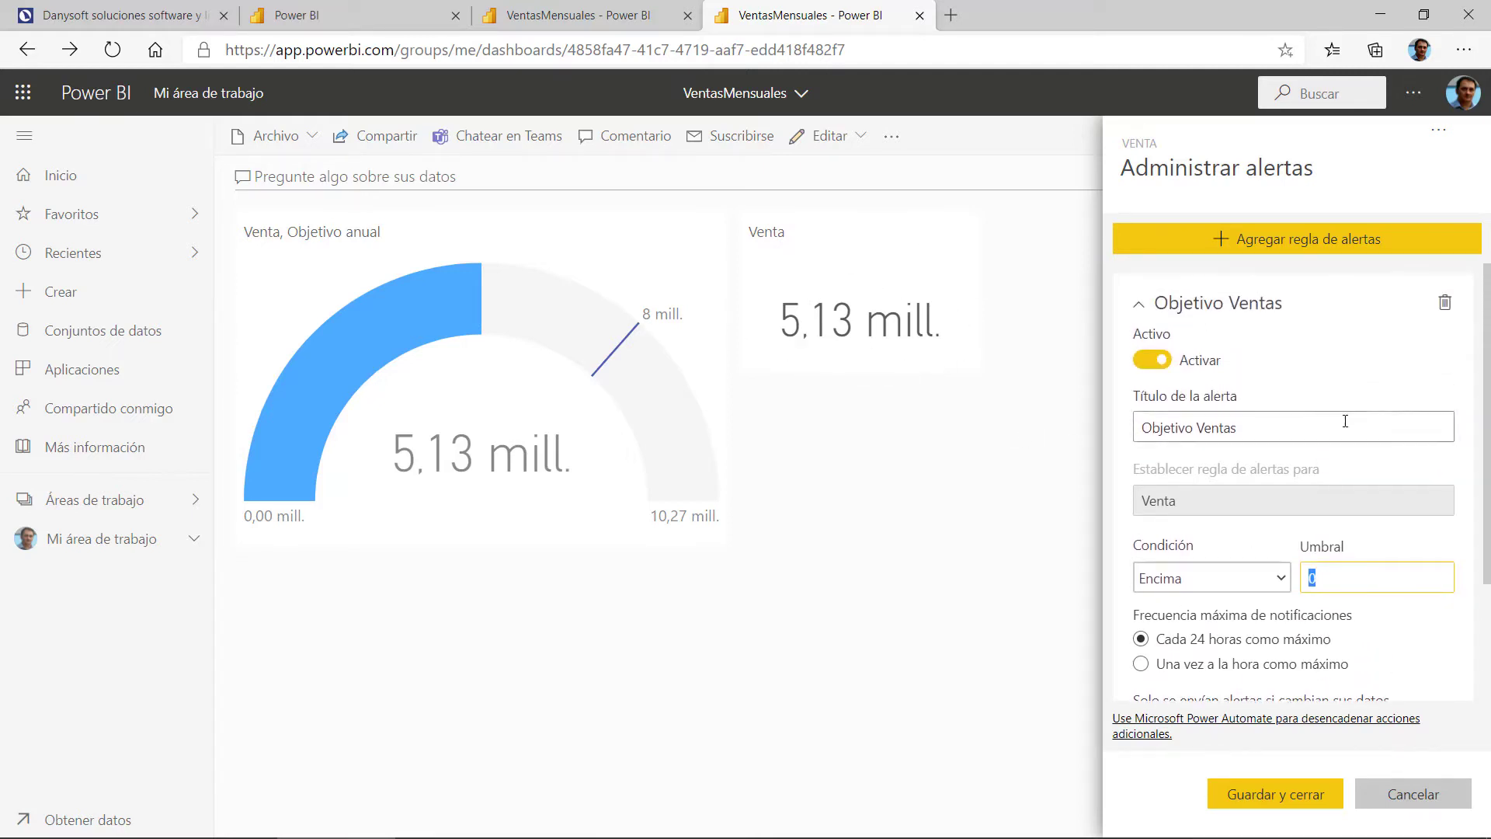
scroll(1320, 458, down, 2)
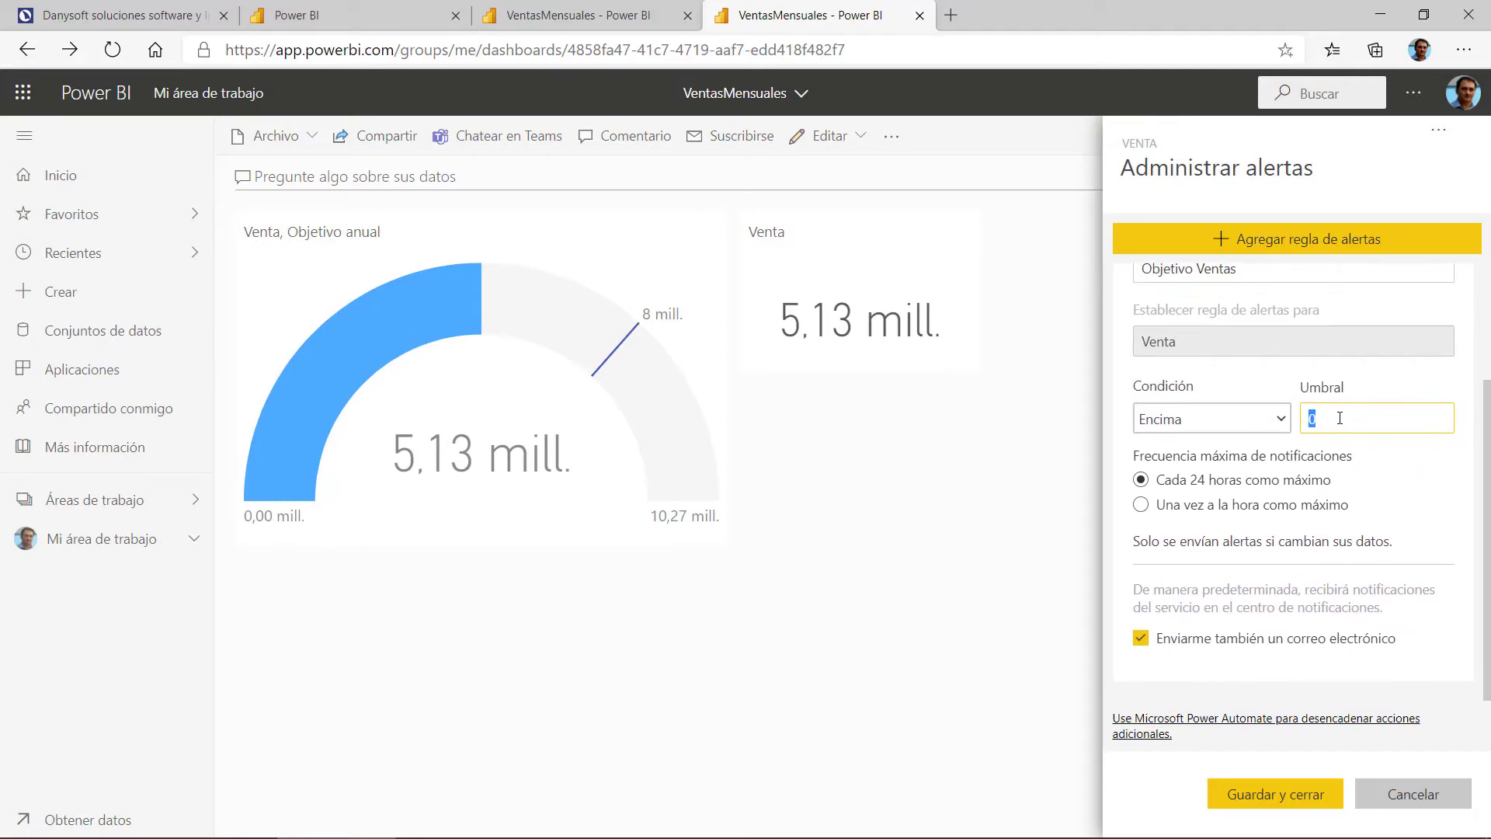
text(7000000)
scroll(1312, 422, up, 2)
scroll(1332, 427, down, 2)
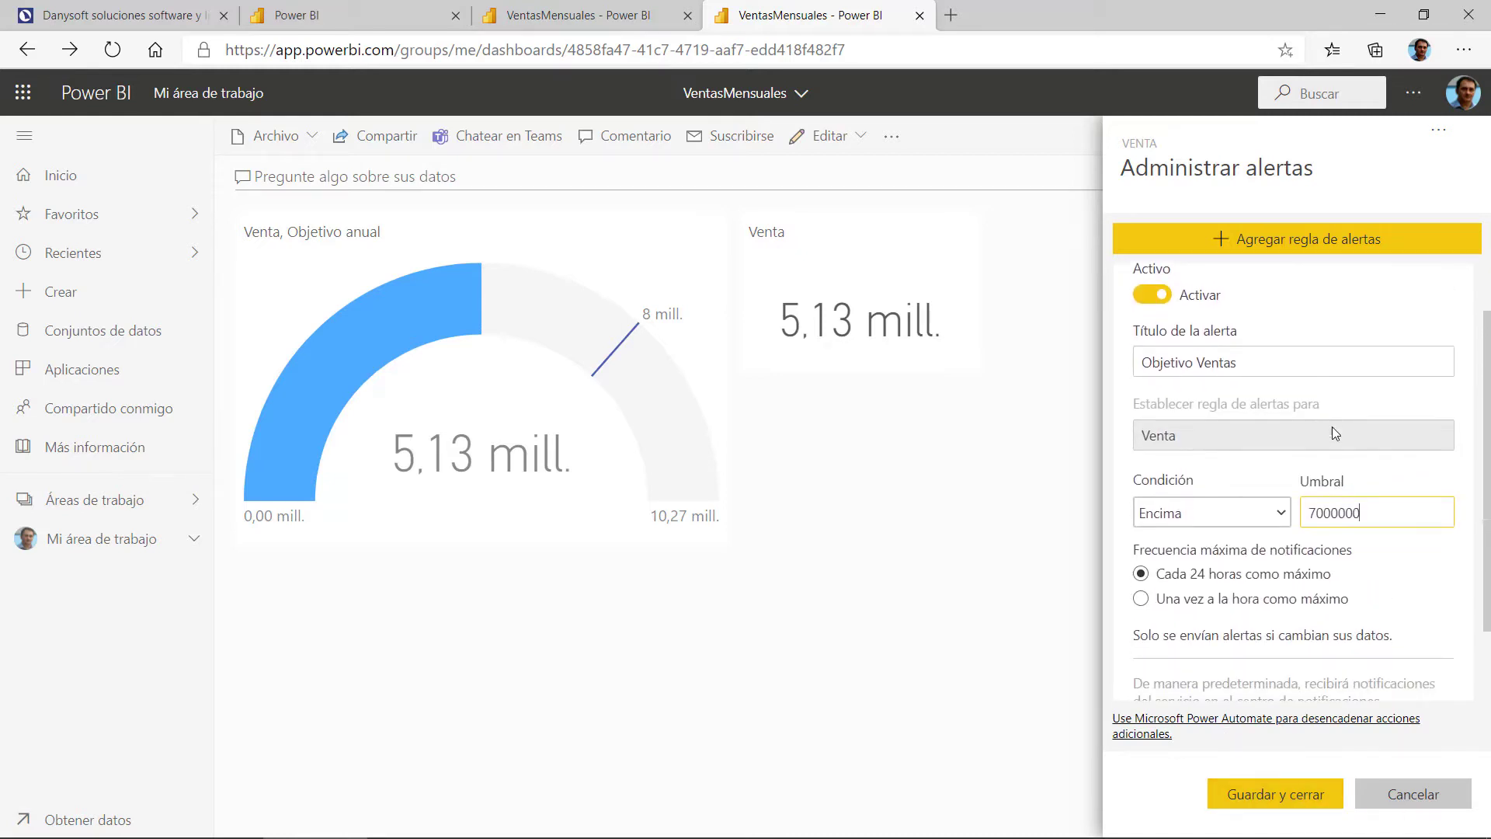
scroll(1304, 569, down, 1)
click(1283, 796)
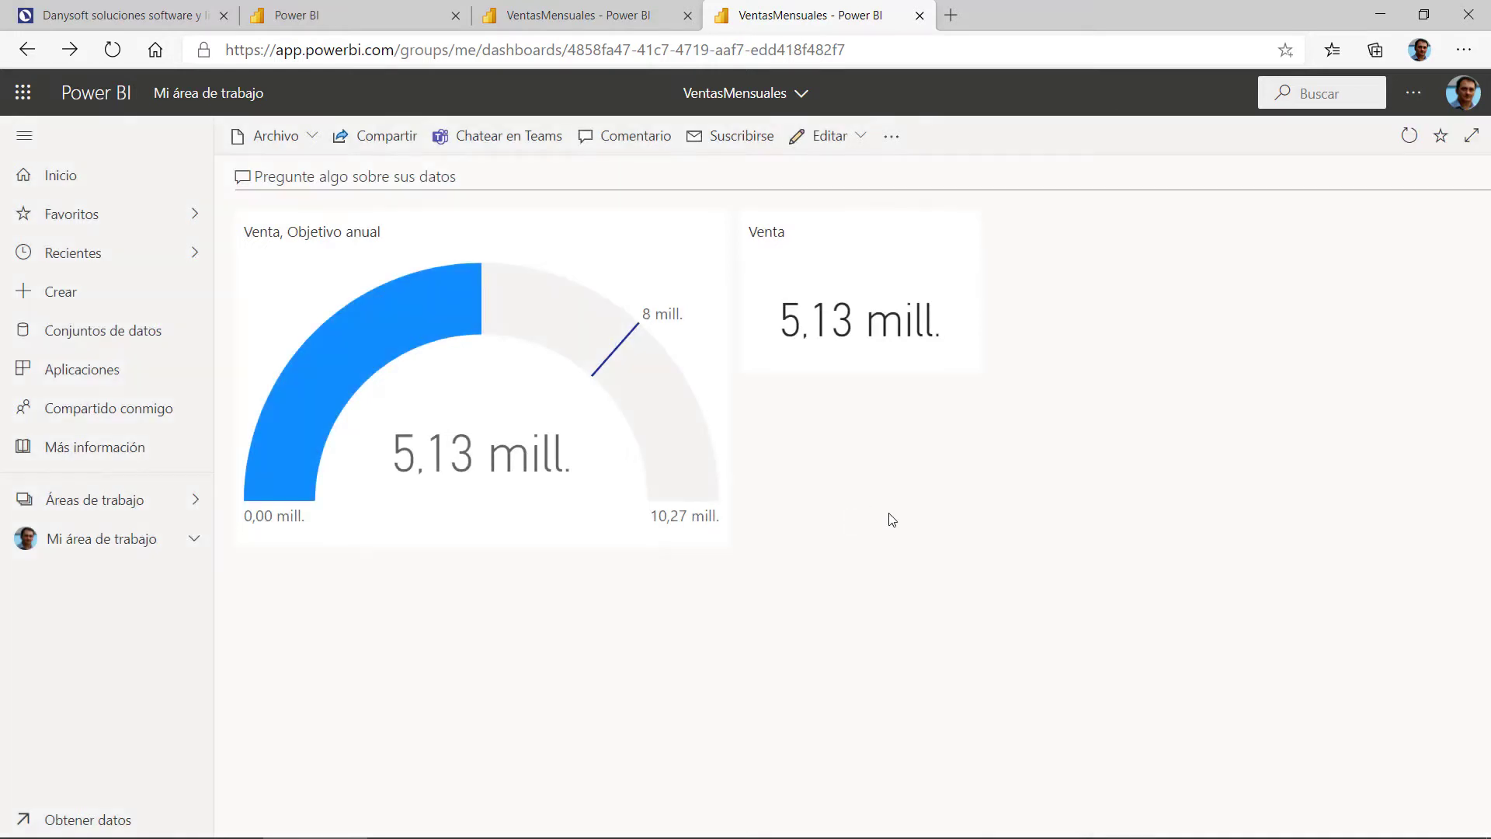
Step: Open Power BI settings and view the Alertas list showing Objetivo Ventas
click(1413, 93)
mouse_move(1355, 159)
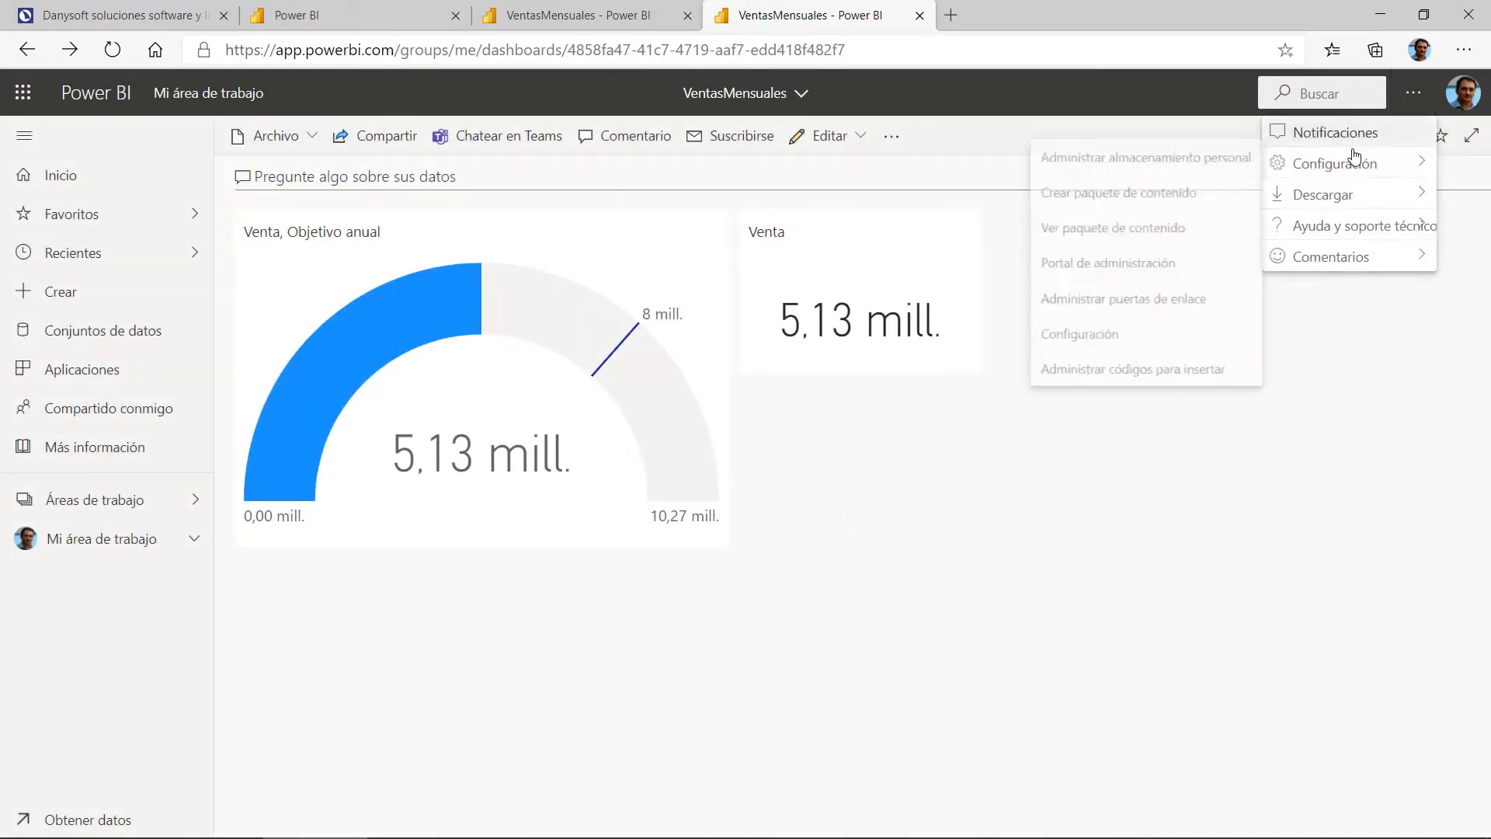
click(1075, 342)
click(333, 173)
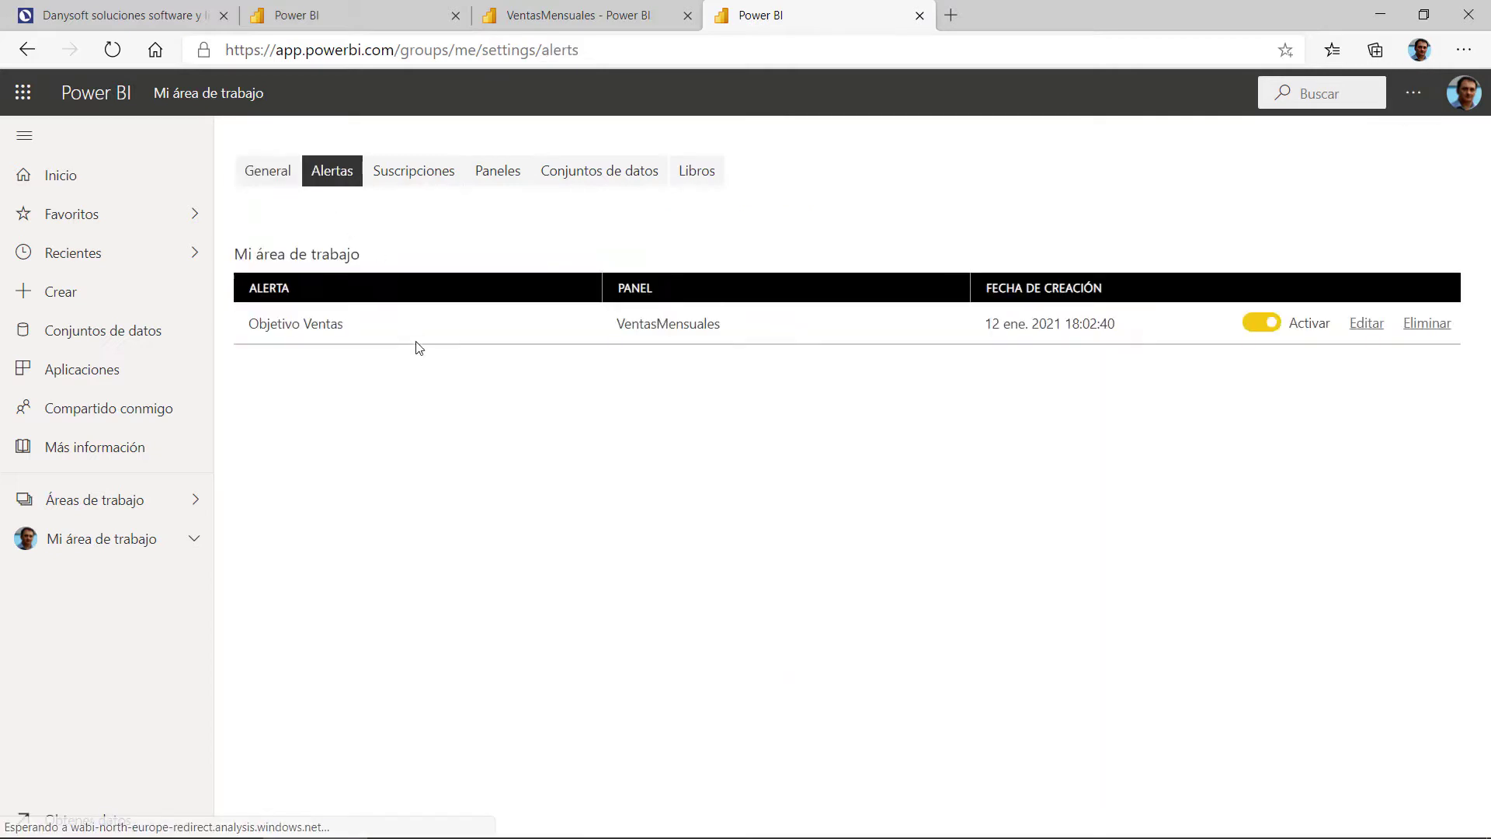
drag(236, 332, 433, 330)
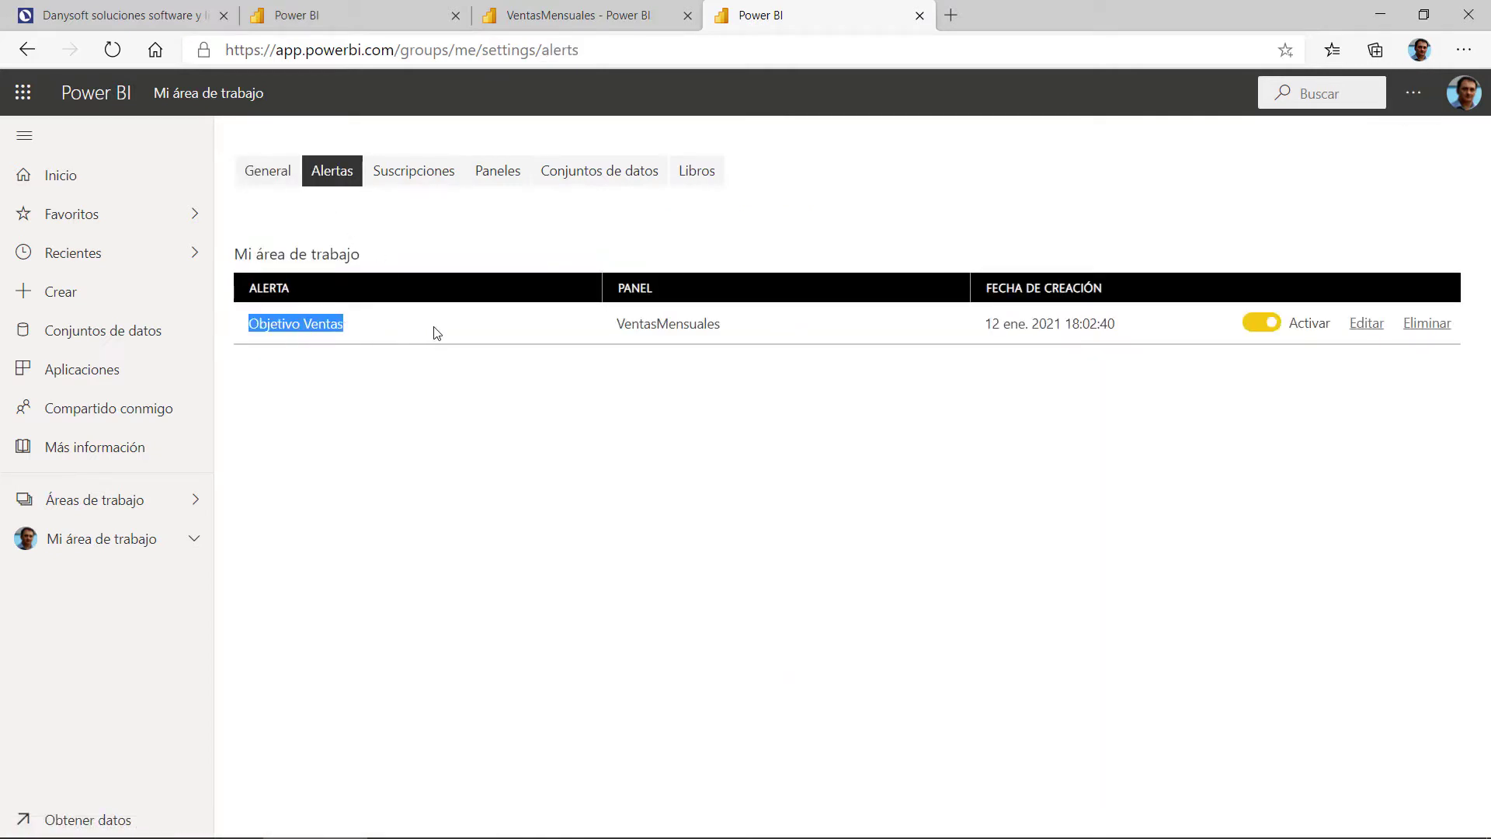
click(433, 329)
Step: Open the Objetivo Ventas alert, cancel without changes, and close the duplicate tab
click(1366, 324)
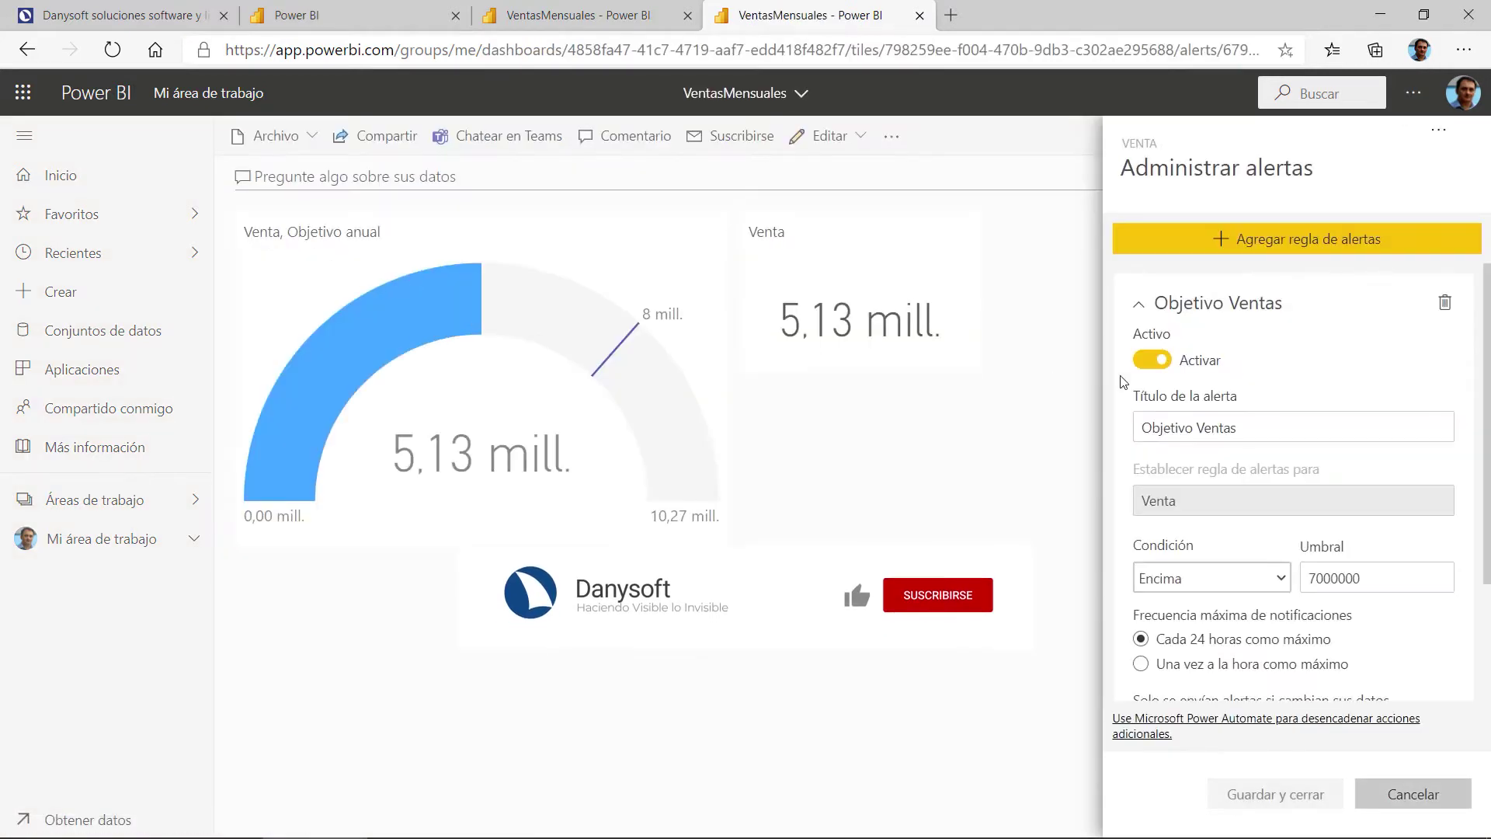
click(1394, 802)
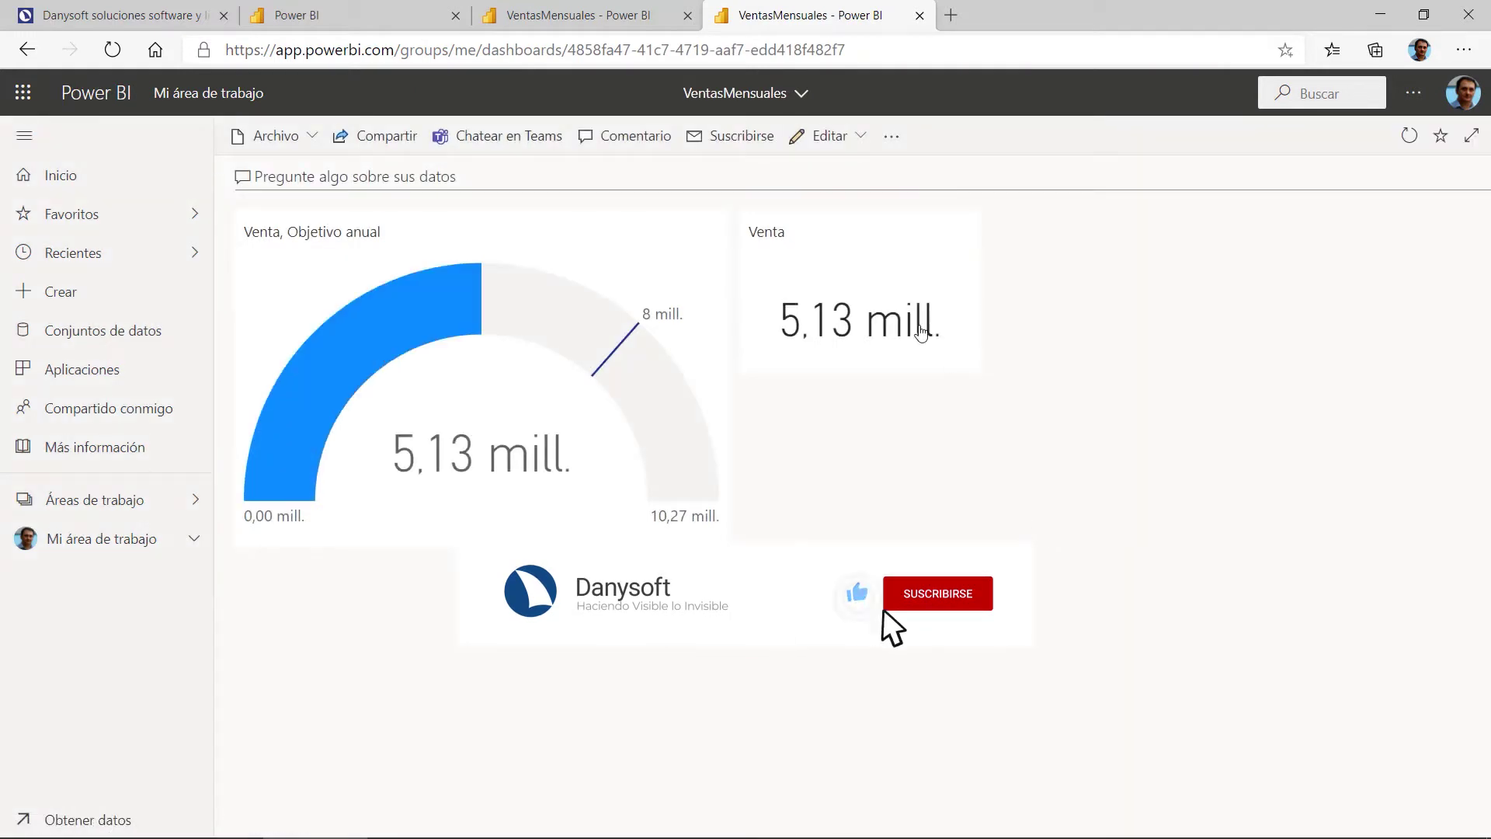
key(ctrl+w)
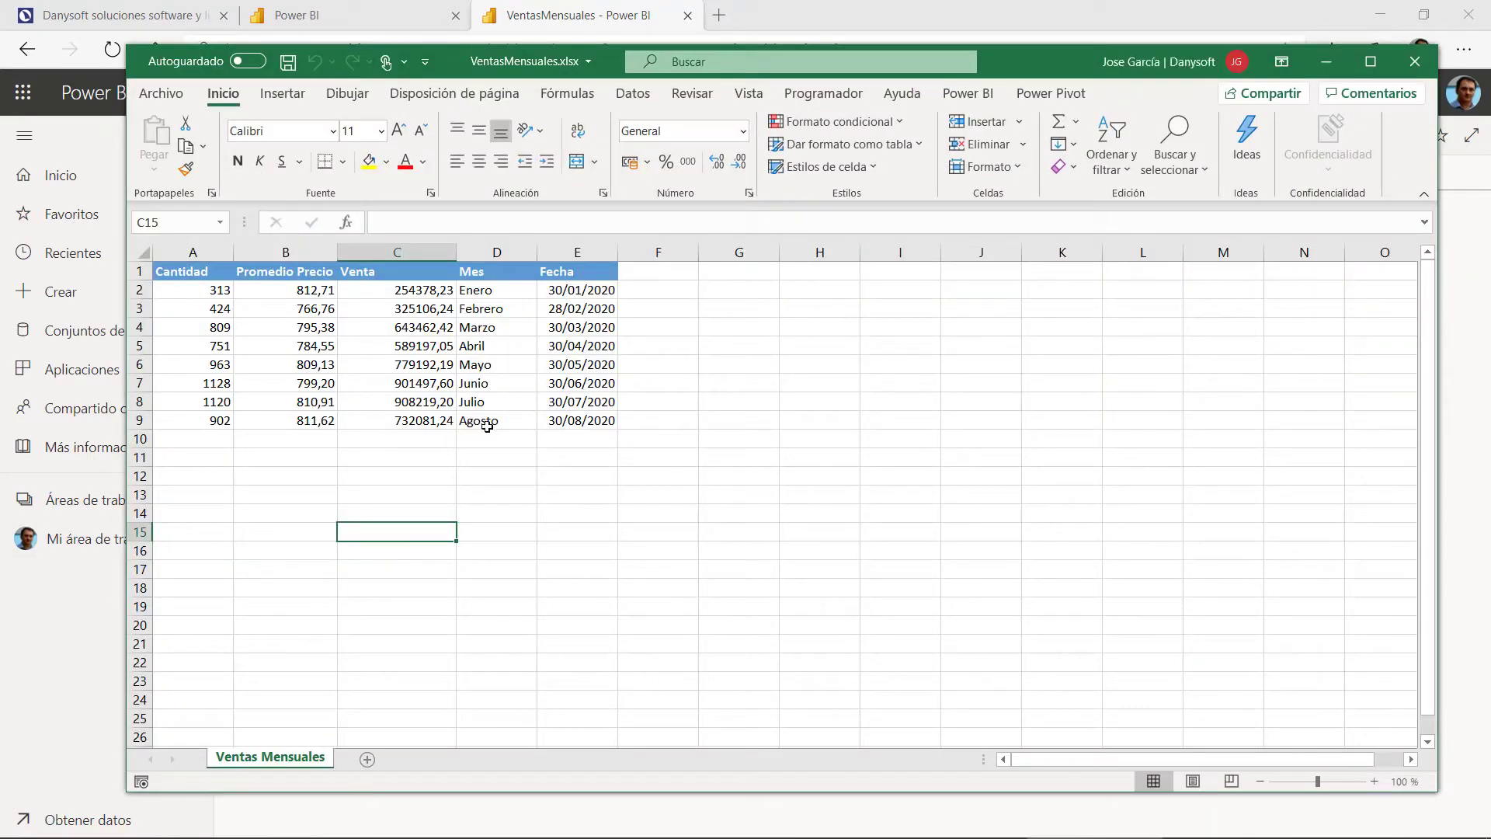
Step: Highlight empty rows A10:E13 and the Venta column, then minimize the VentasMensuales workbook
drag(199, 439, 591, 439)
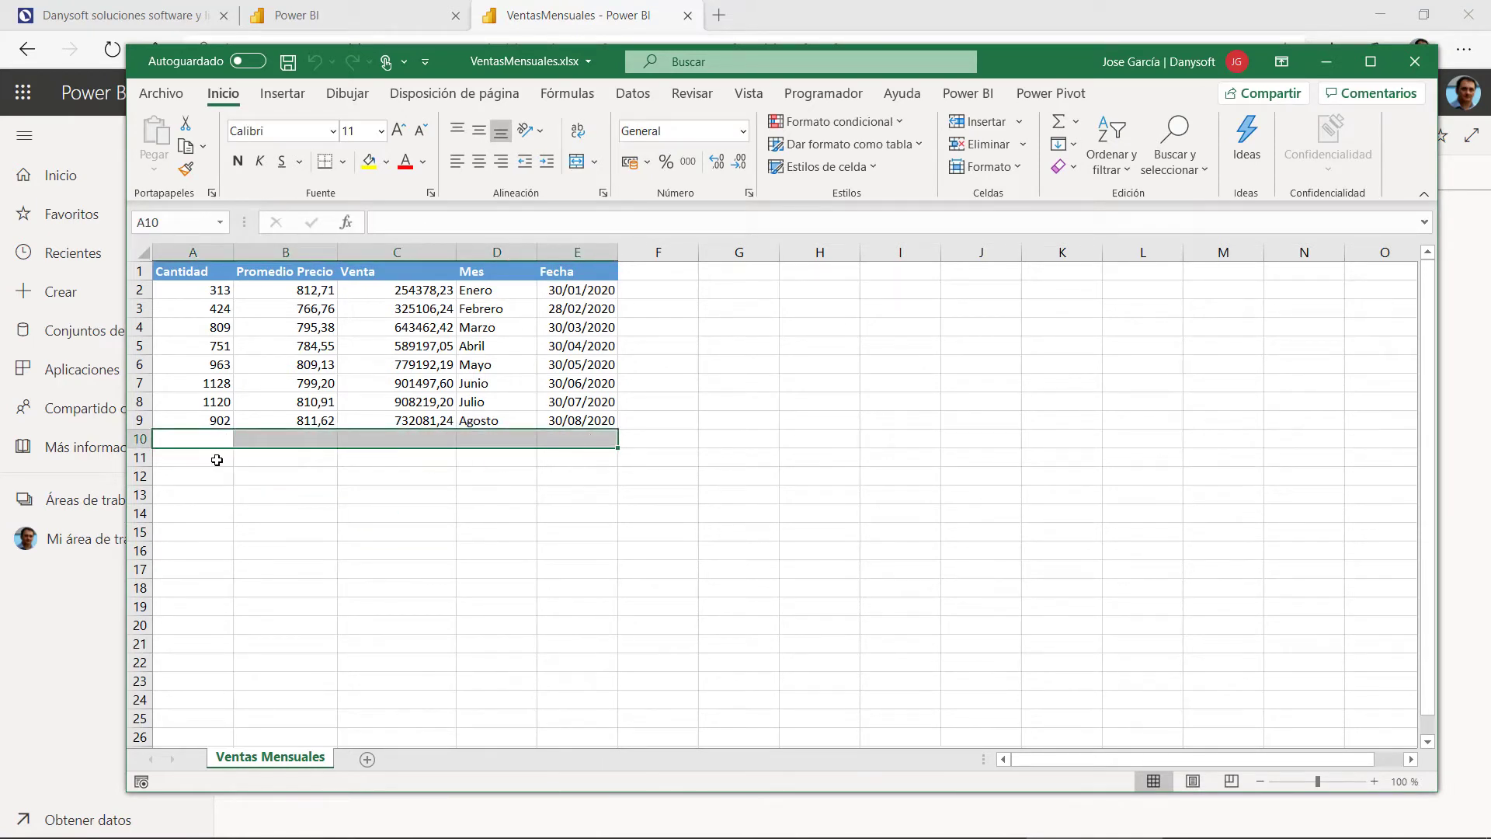
drag(181, 461, 613, 457)
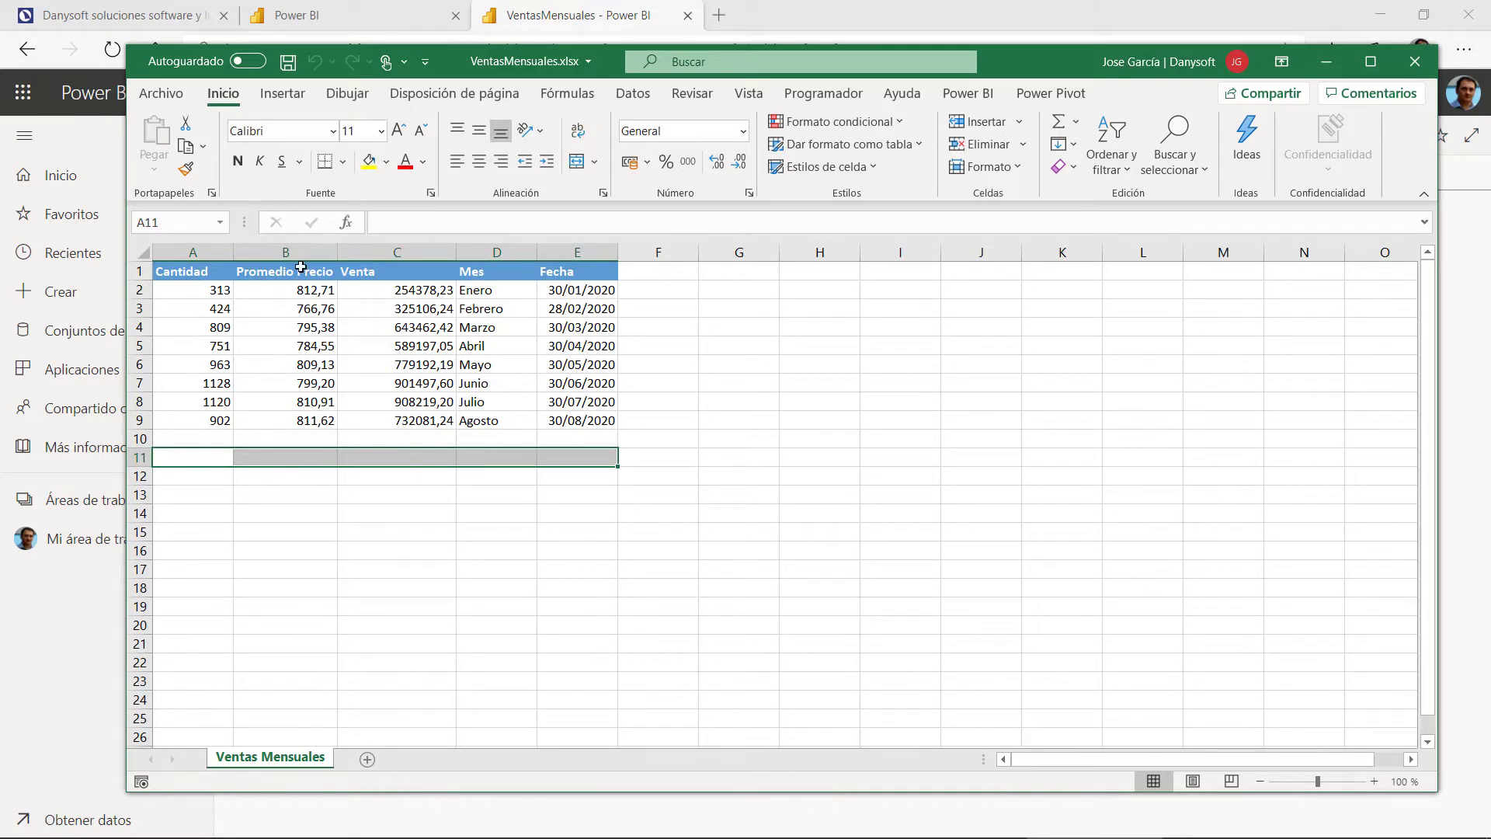
drag(427, 535, 417, 277)
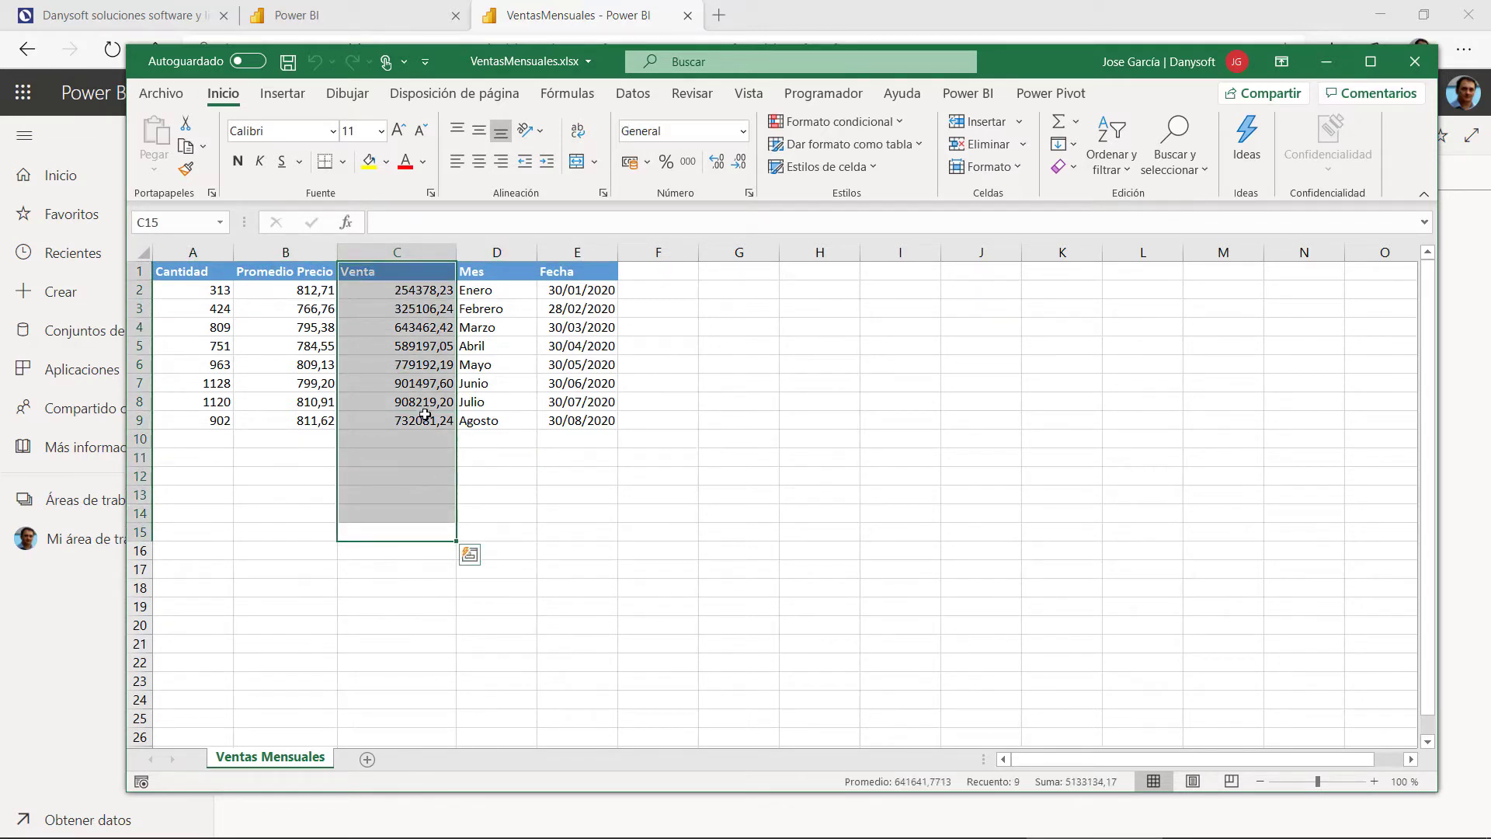
drag(206, 441, 582, 441)
drag(191, 464, 567, 459)
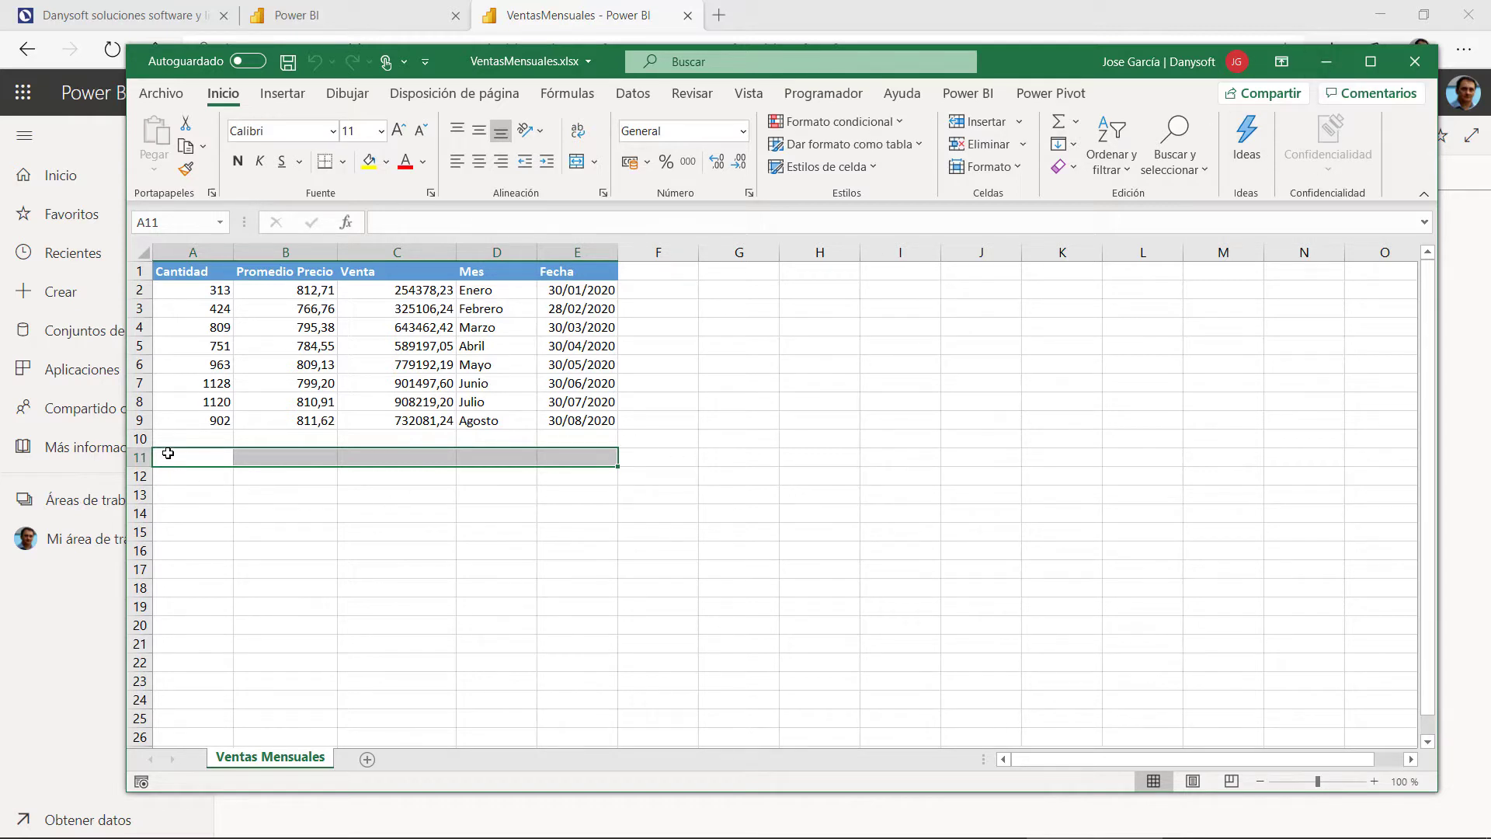
drag(166, 441, 578, 490)
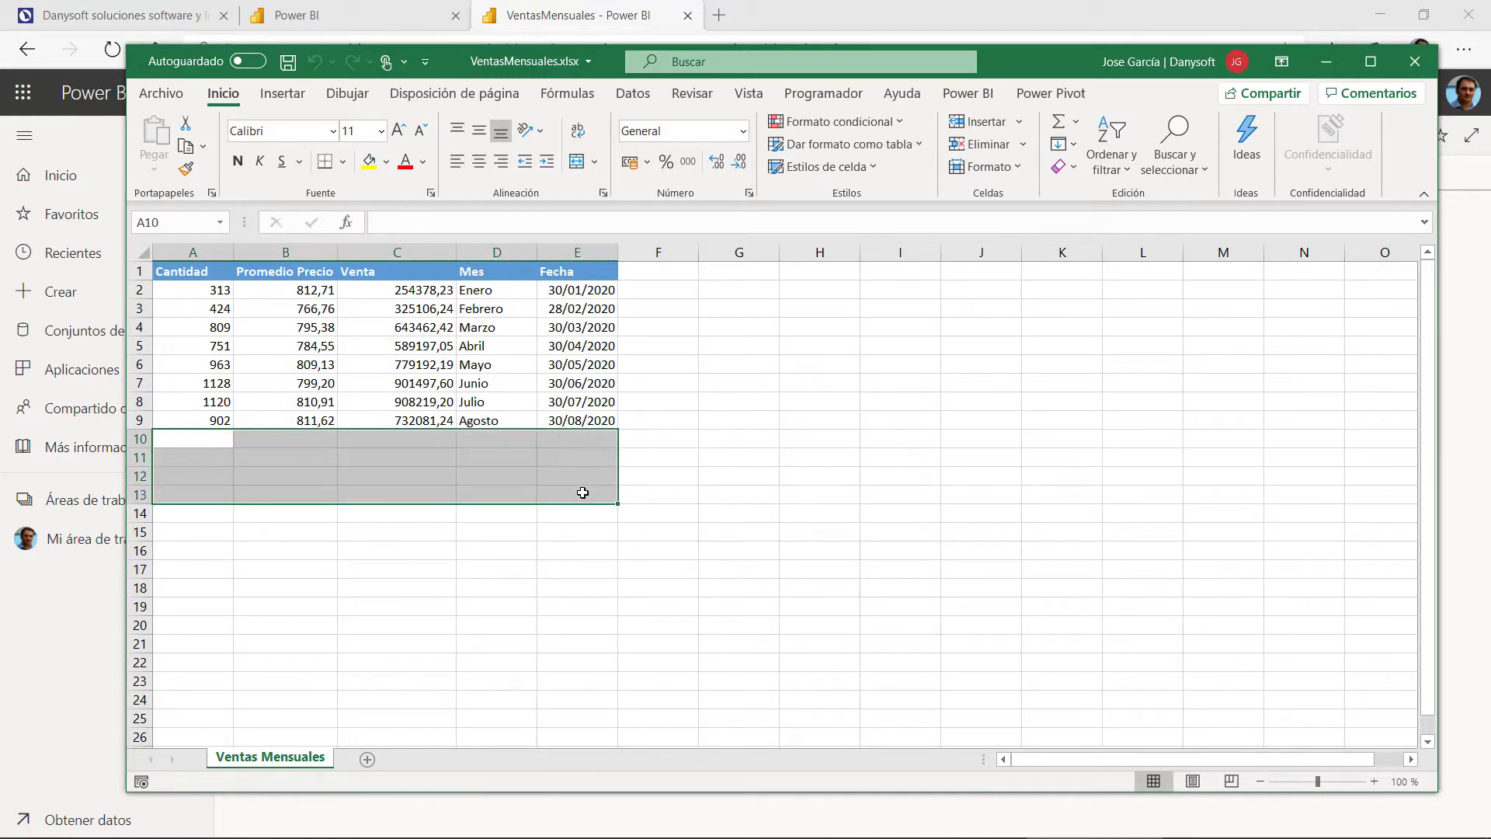
click(658, 493)
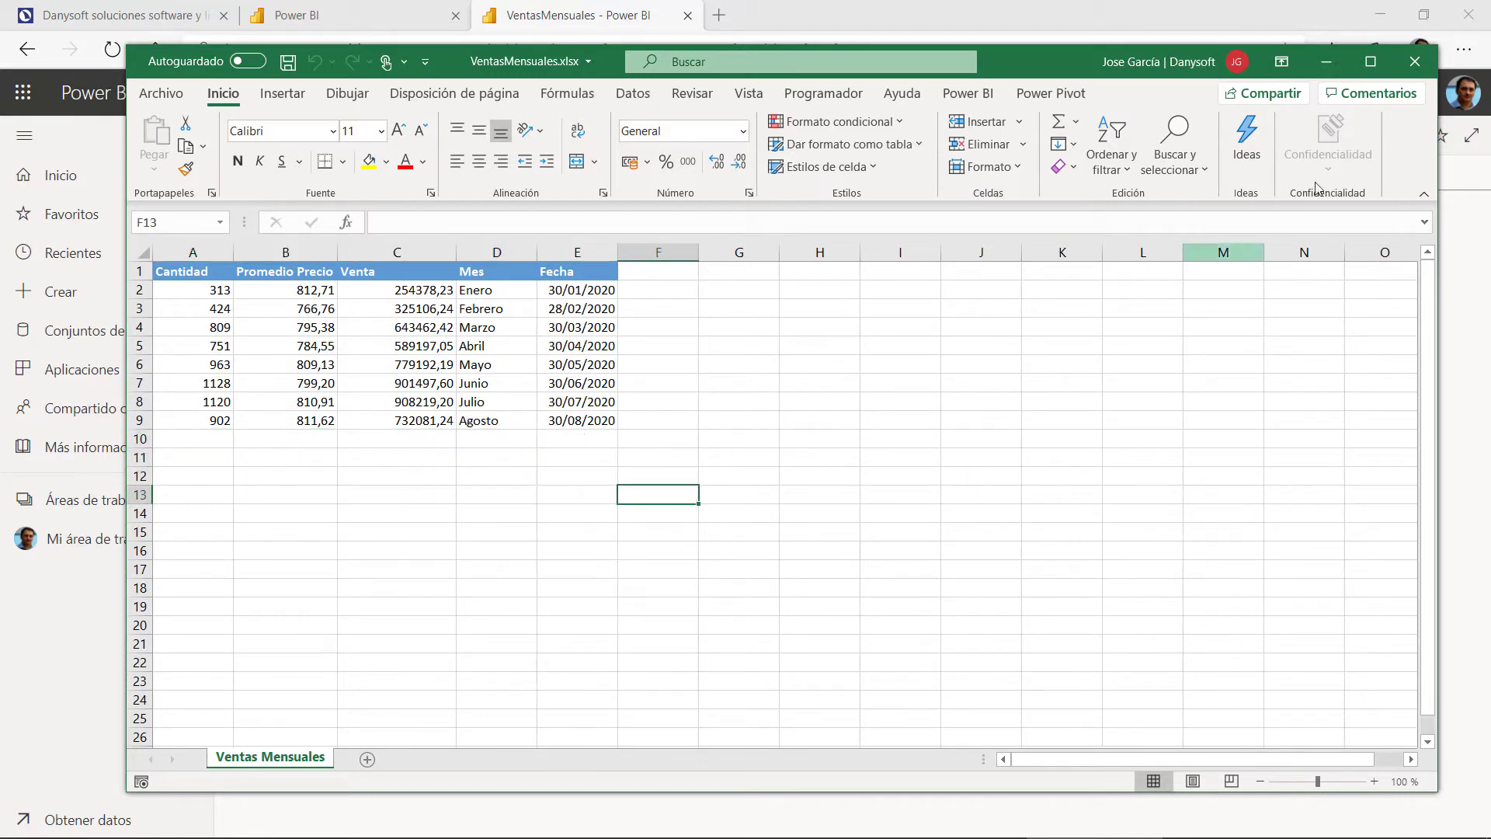
click(1334, 63)
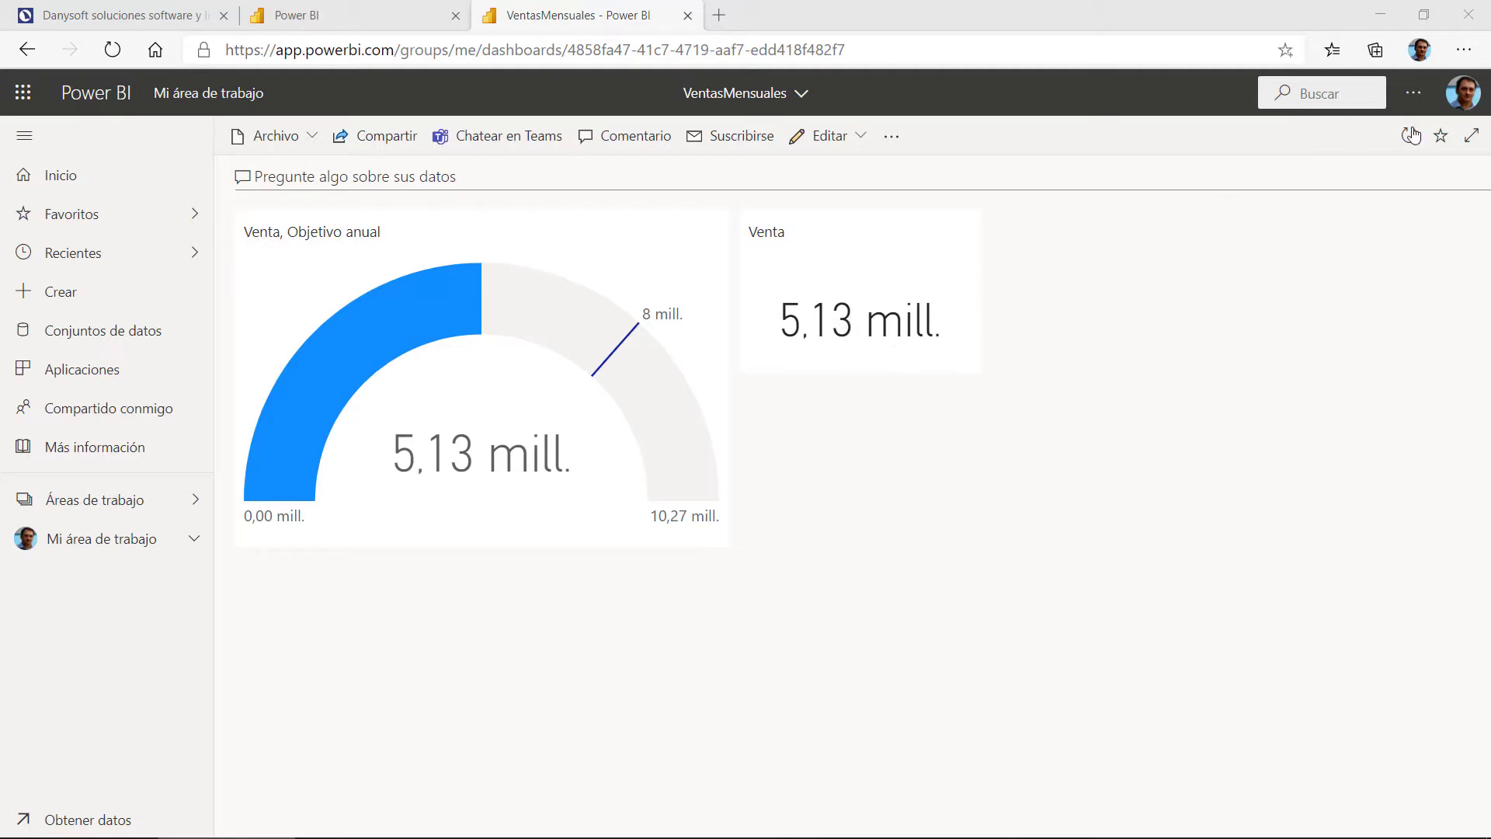
Step: Show the Power BI alert settings with Objetivo Ventas, then the Office 365 app launcher
click(1413, 93)
mouse_move(1334, 172)
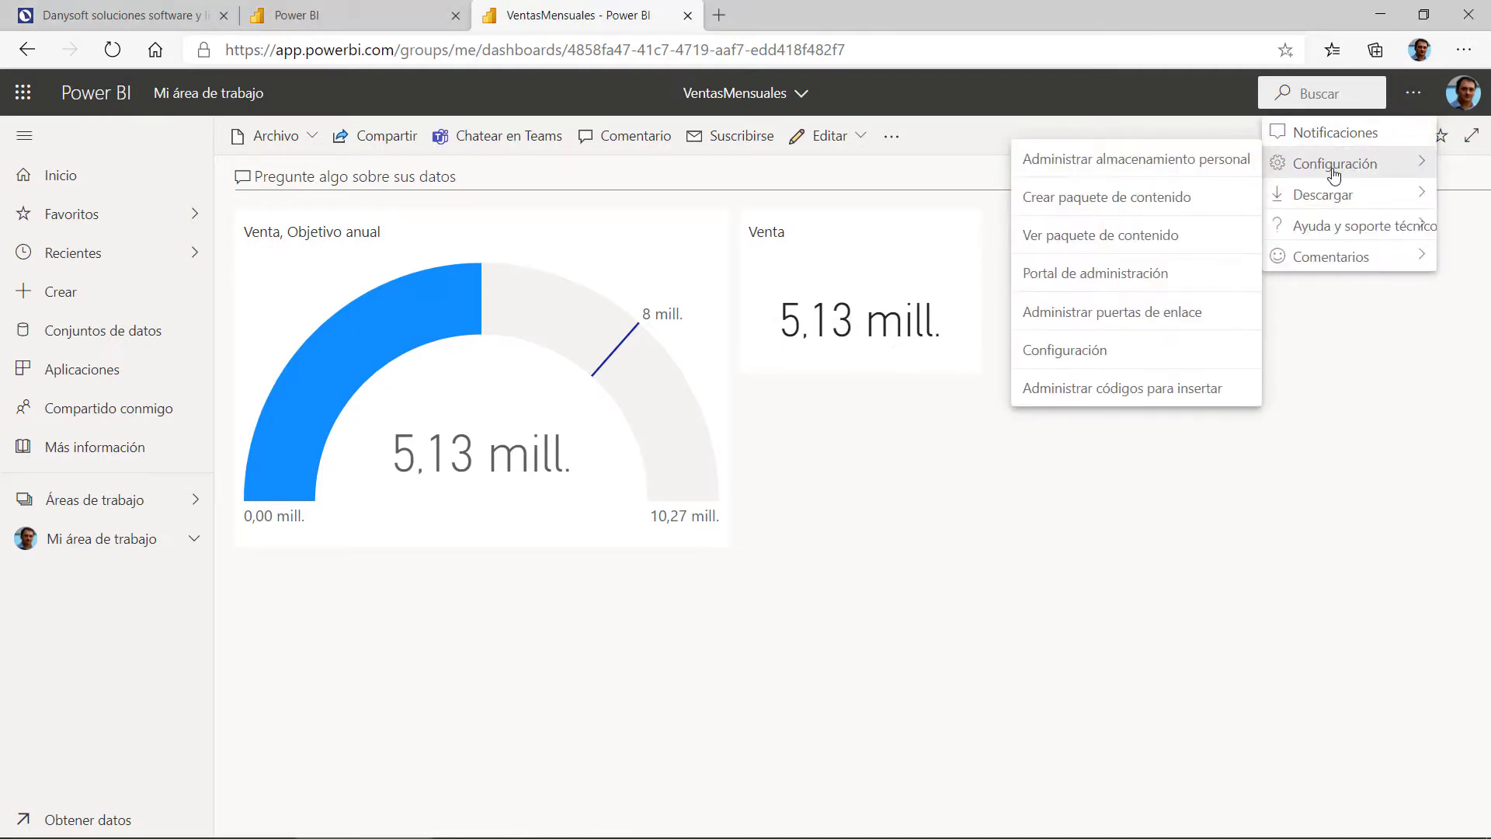
click(1061, 349)
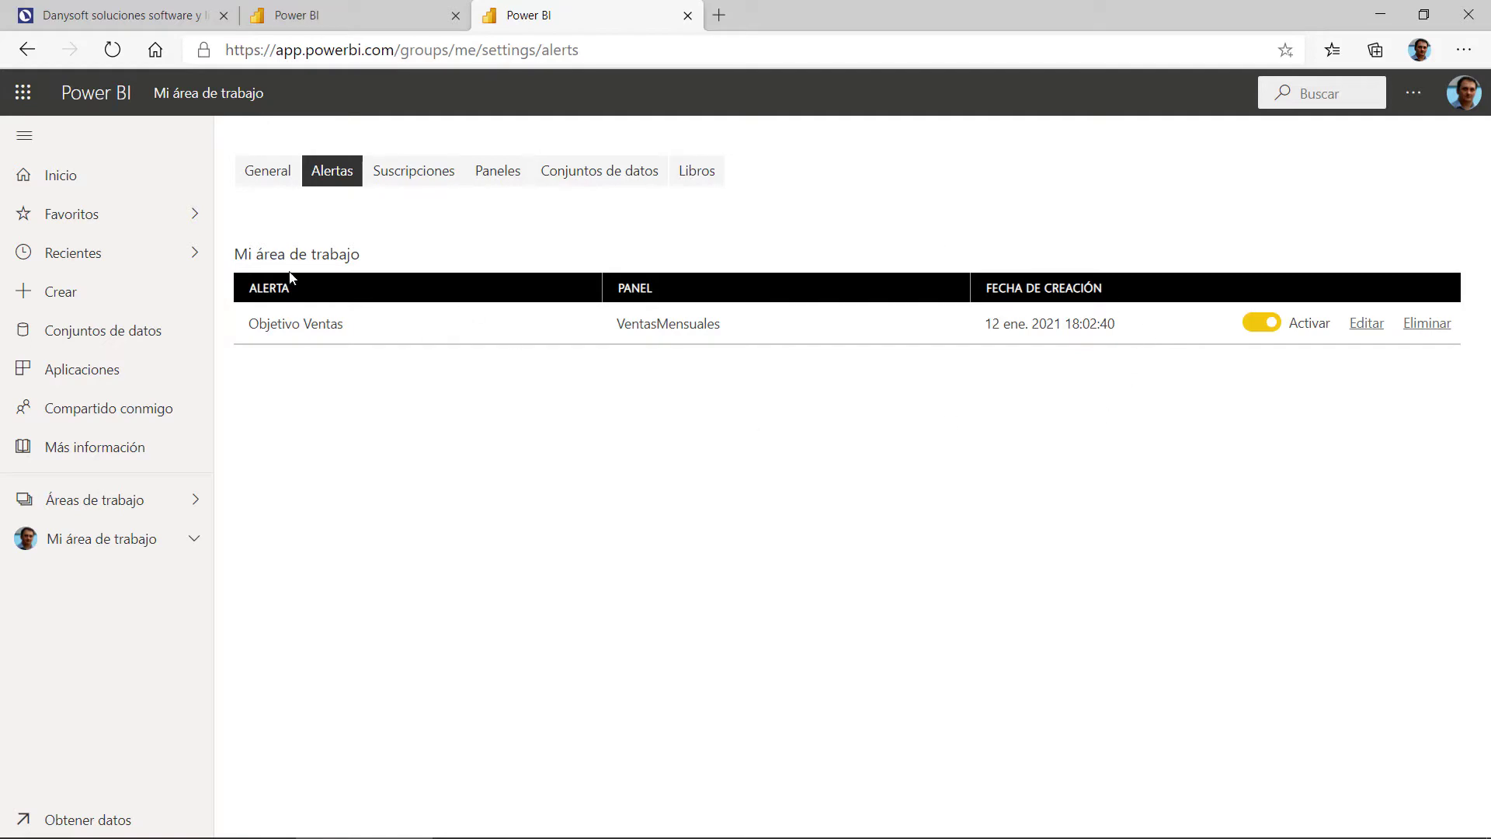
click(31, 100)
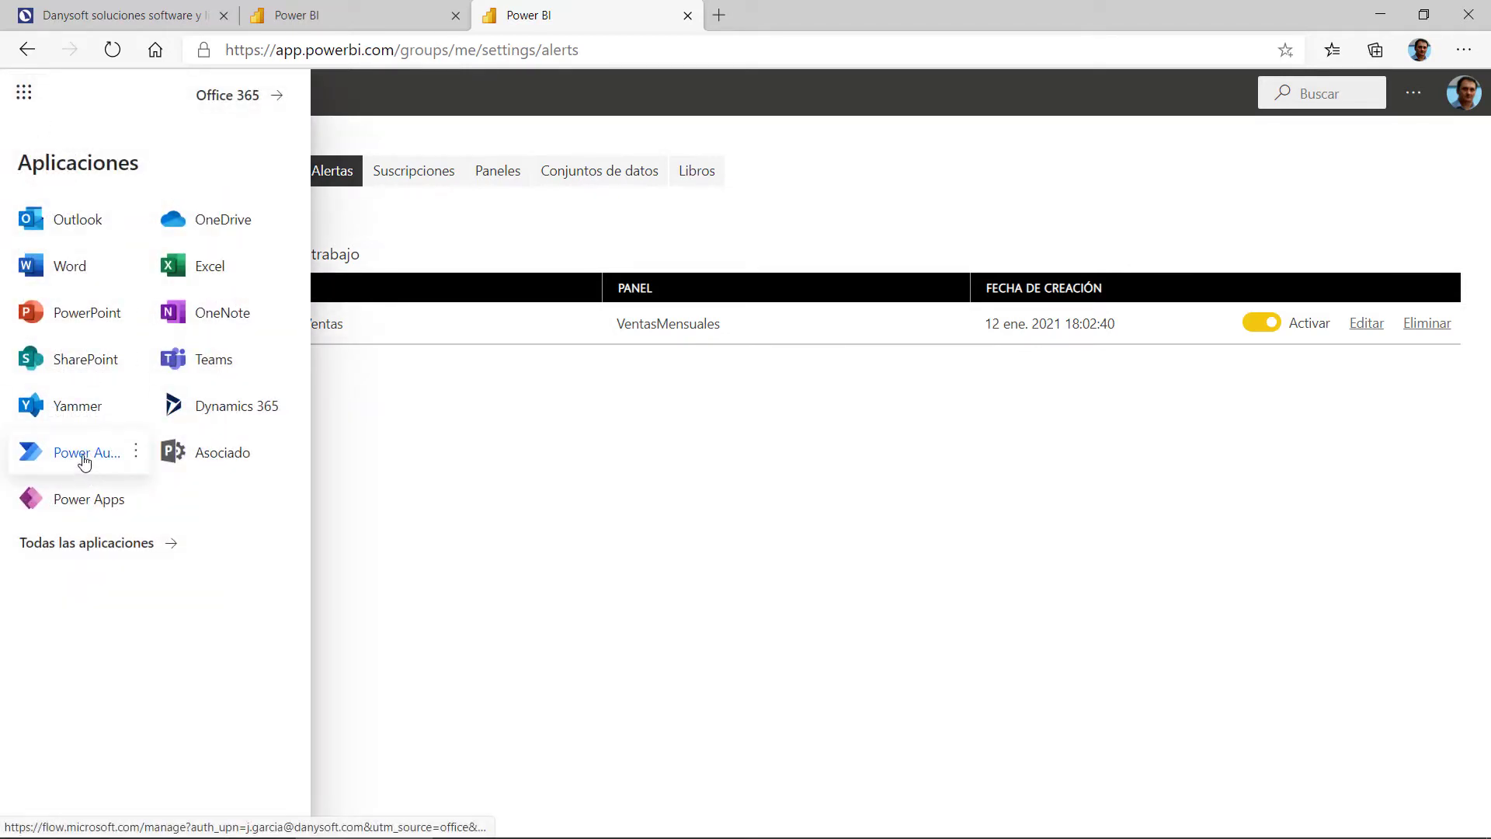
Step: Launch Power Automate and open the Power BI connector from the Conectores list
click(71, 463)
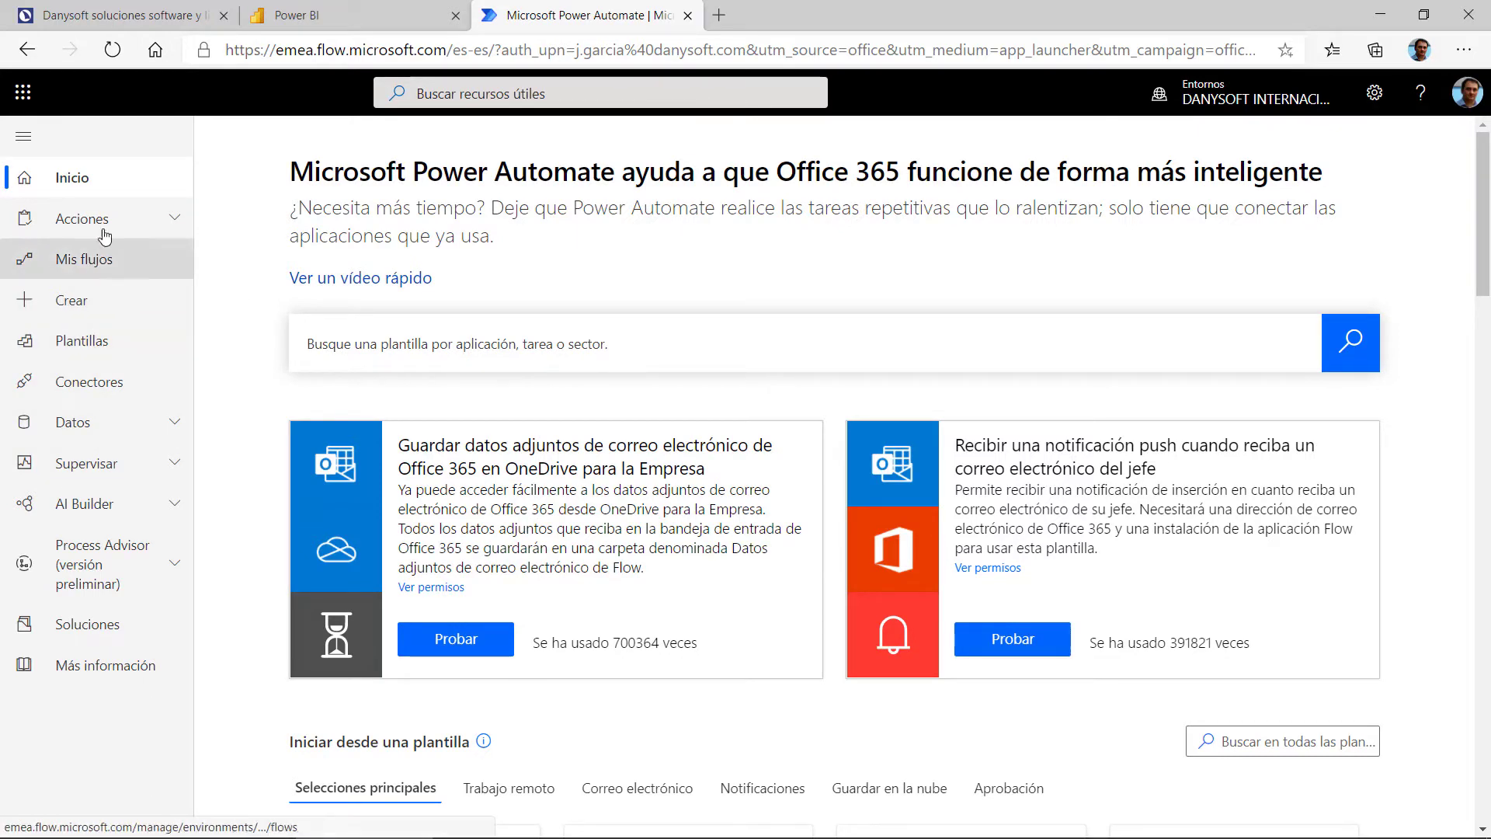
click(75, 391)
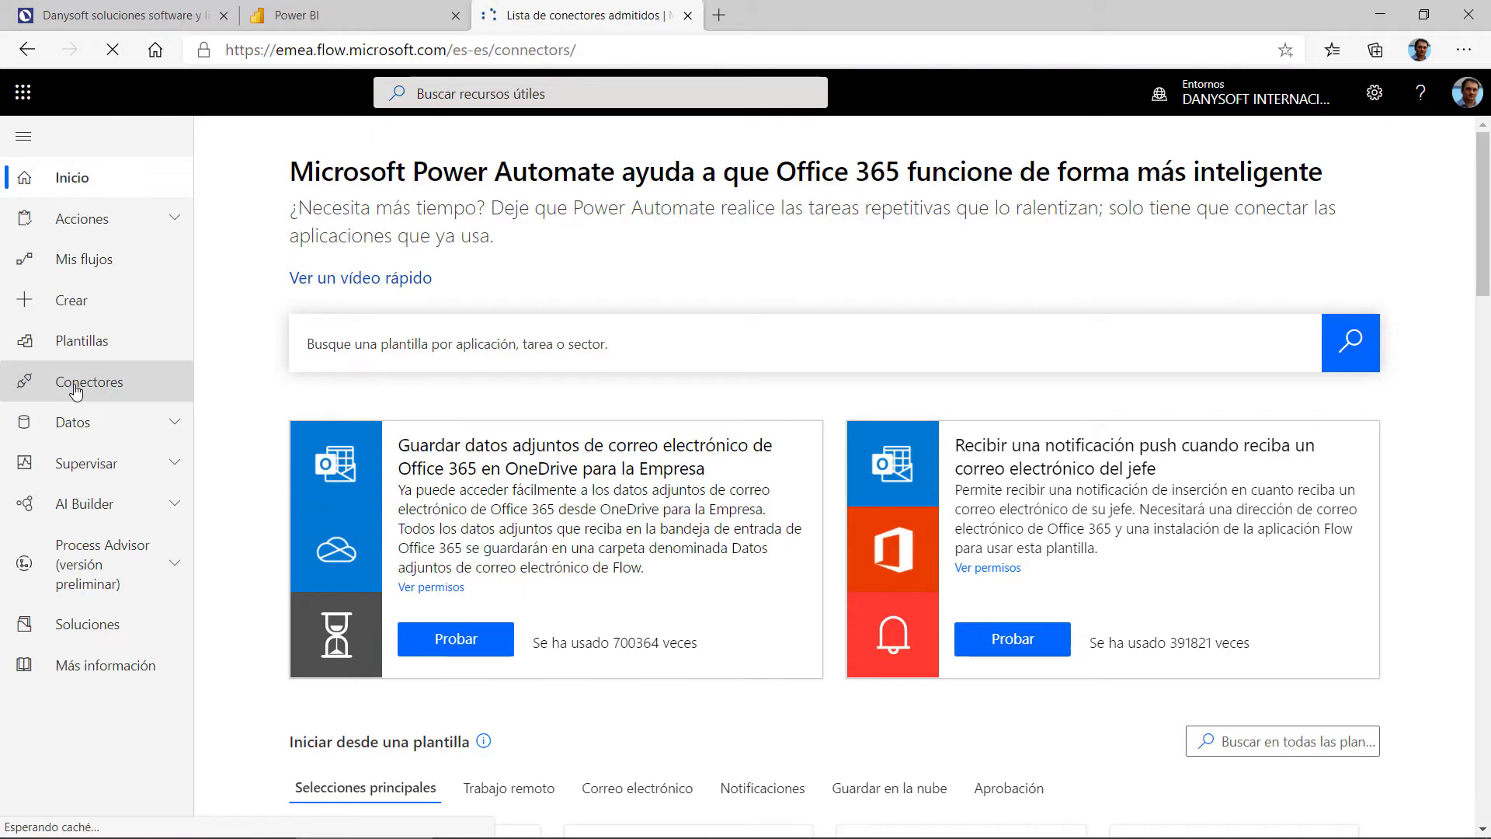
scroll(1039, 483, down, 1)
scroll(1038, 483, down, 3)
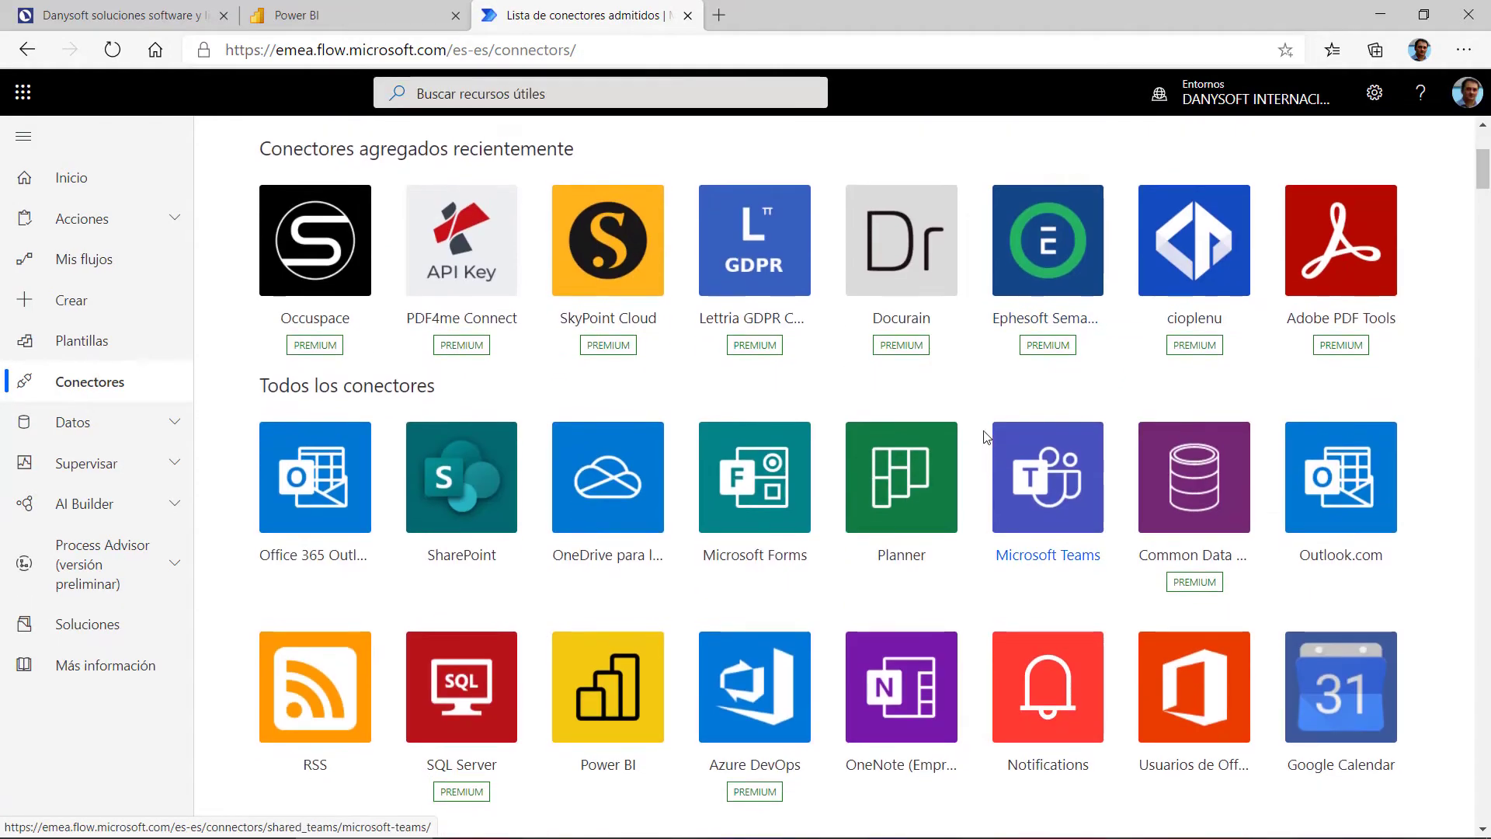
scroll(1009, 450, up, 3)
scroll(966, 400, down, 1)
scroll(852, 414, down, 3)
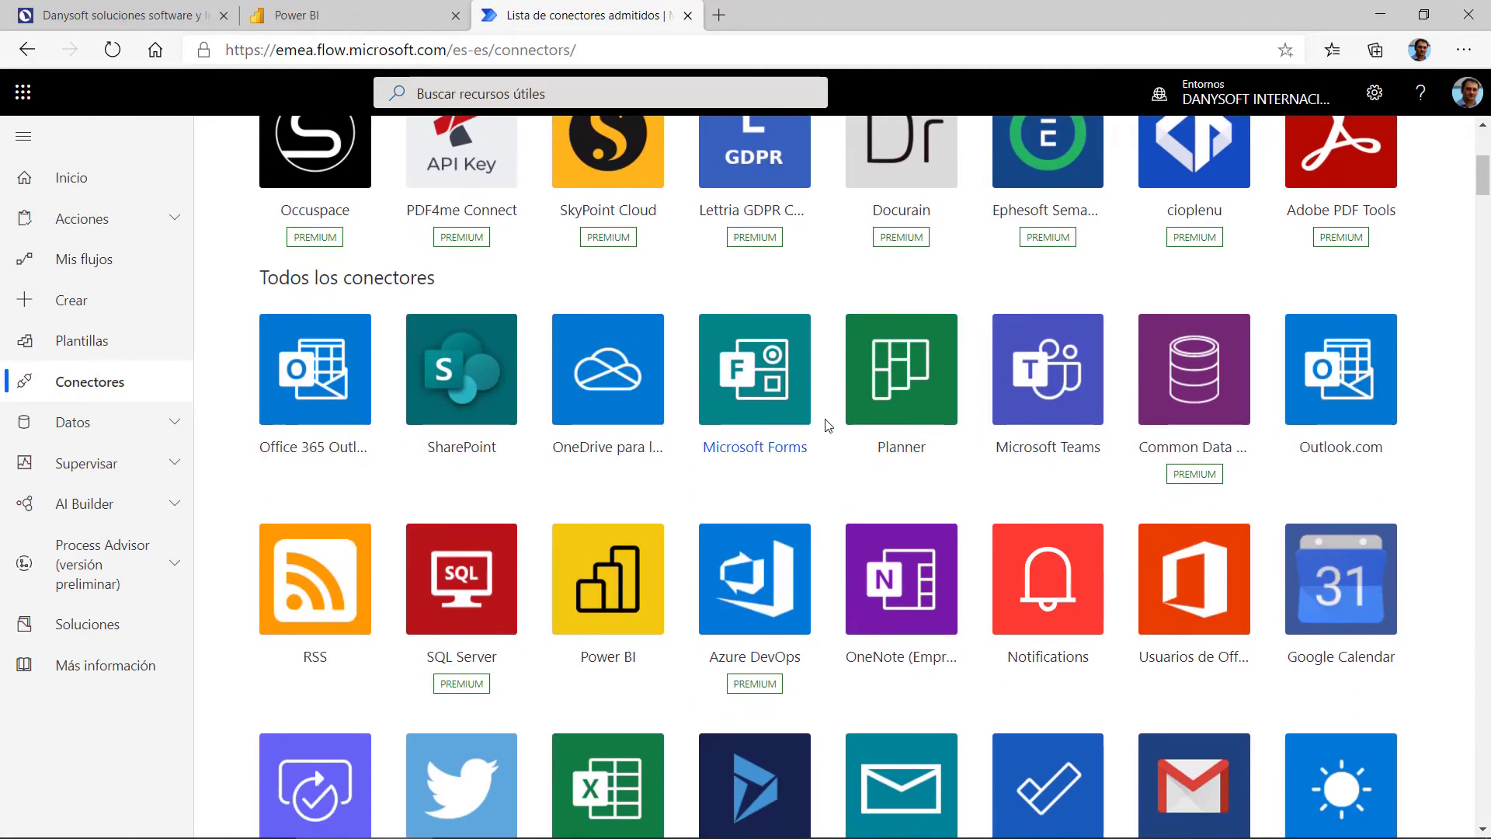
click(651, 602)
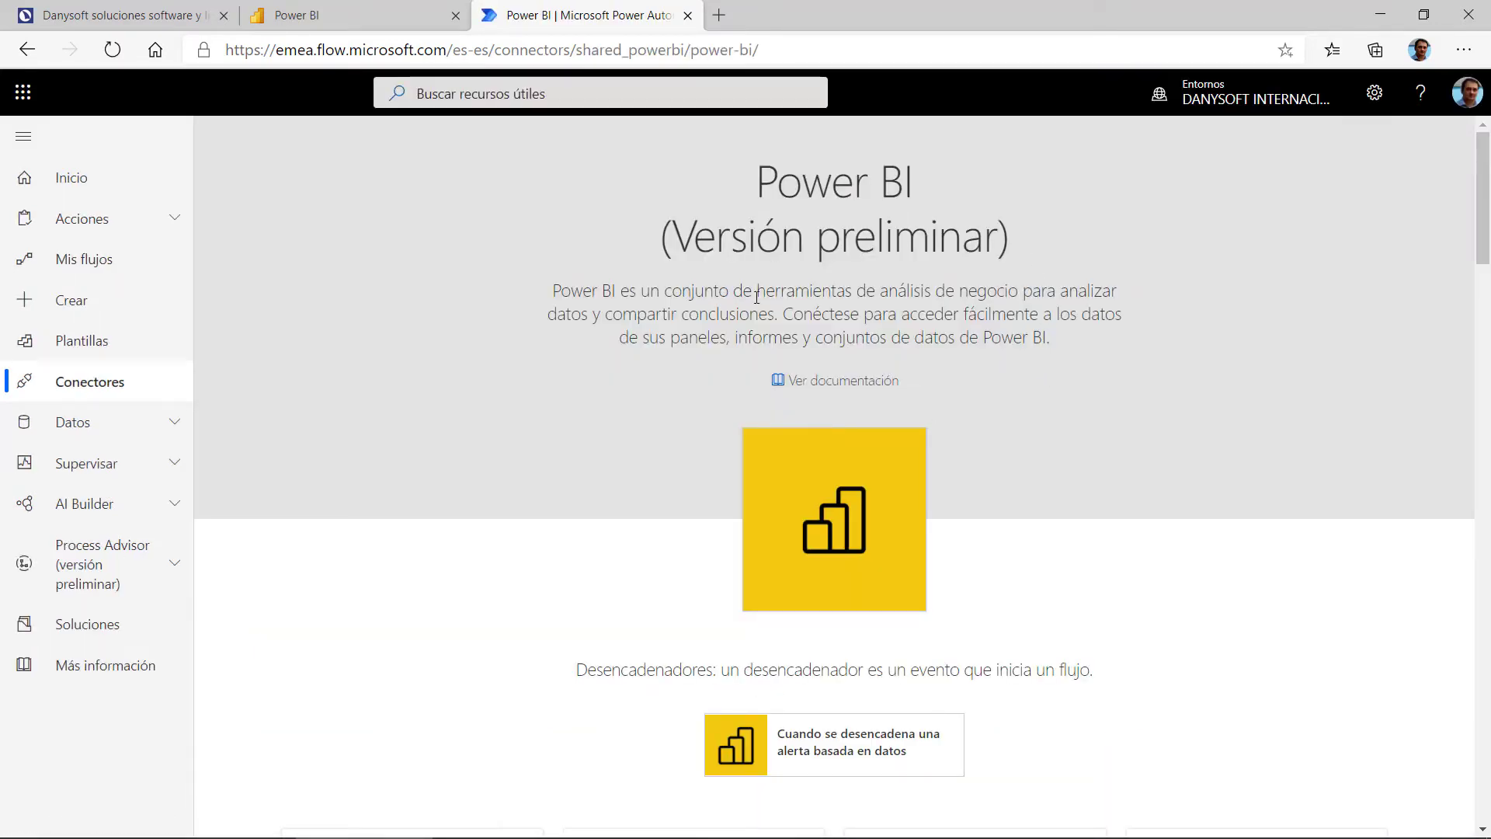
scroll(1022, 342, down, 7)
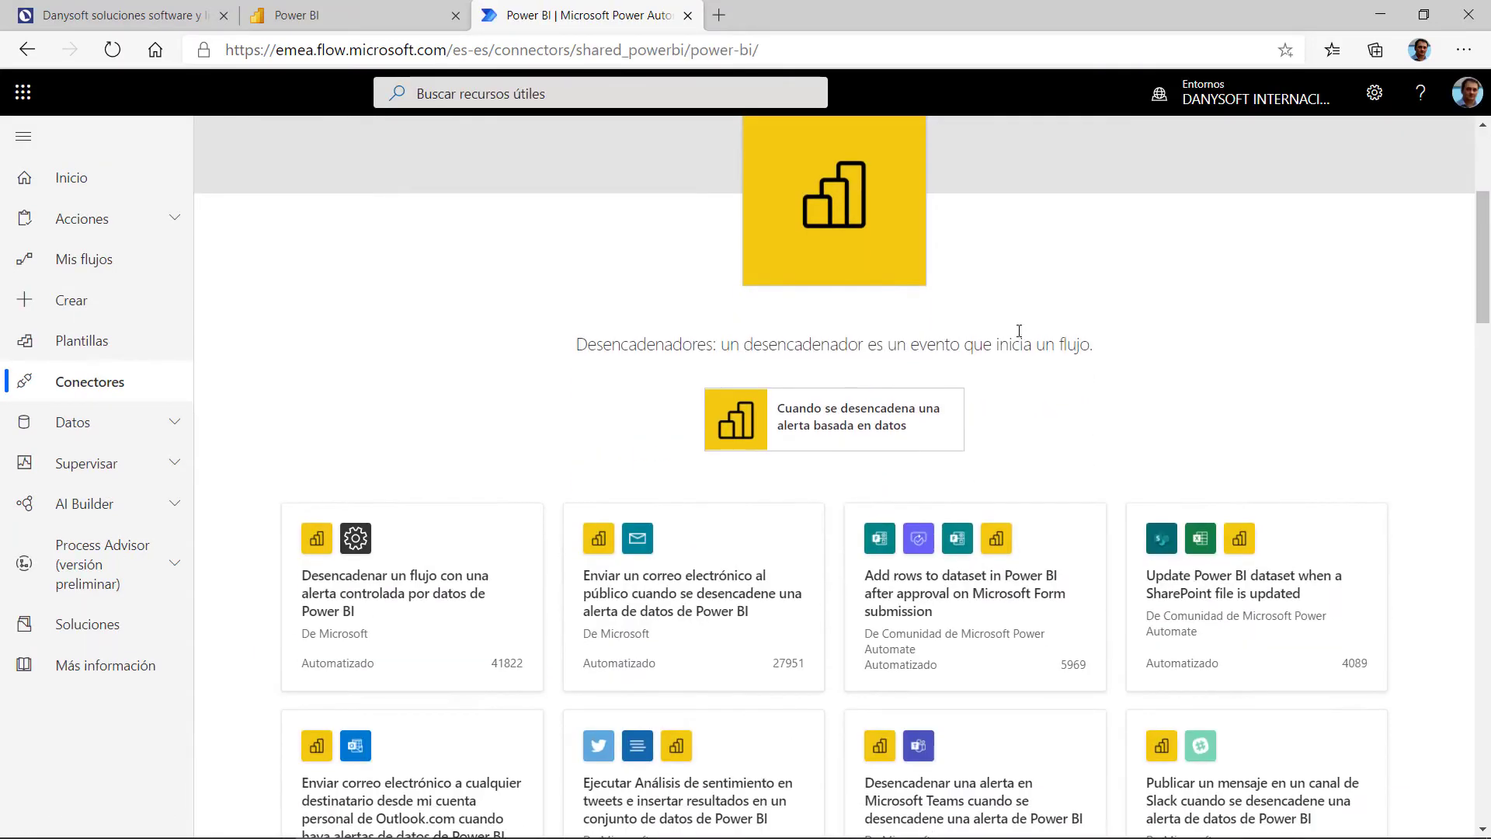
scroll(1025, 287, up, 1)
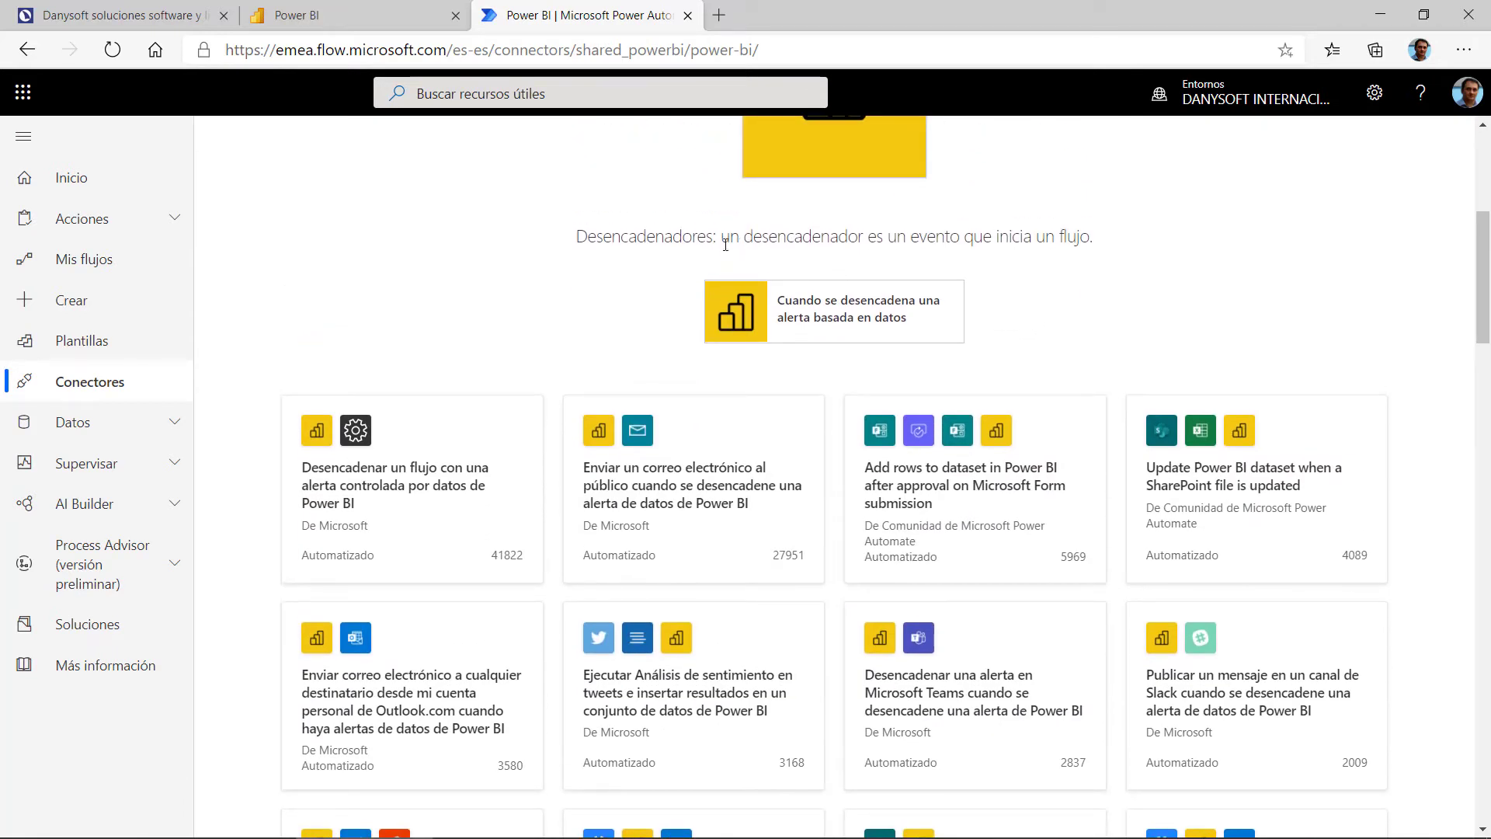
drag(724, 236, 1099, 238)
click(1139, 340)
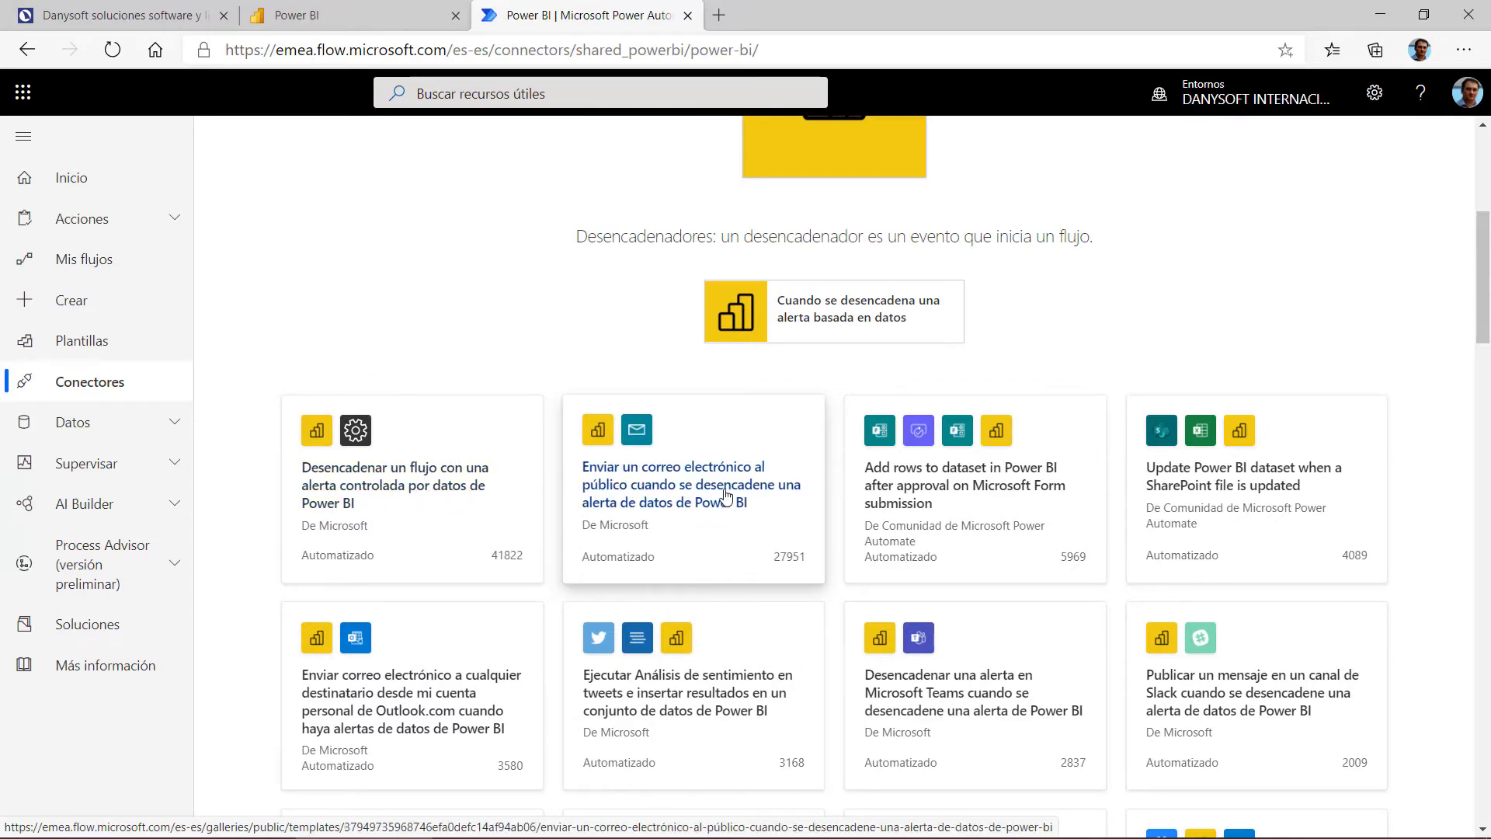
scroll(1101, 303, down, 3)
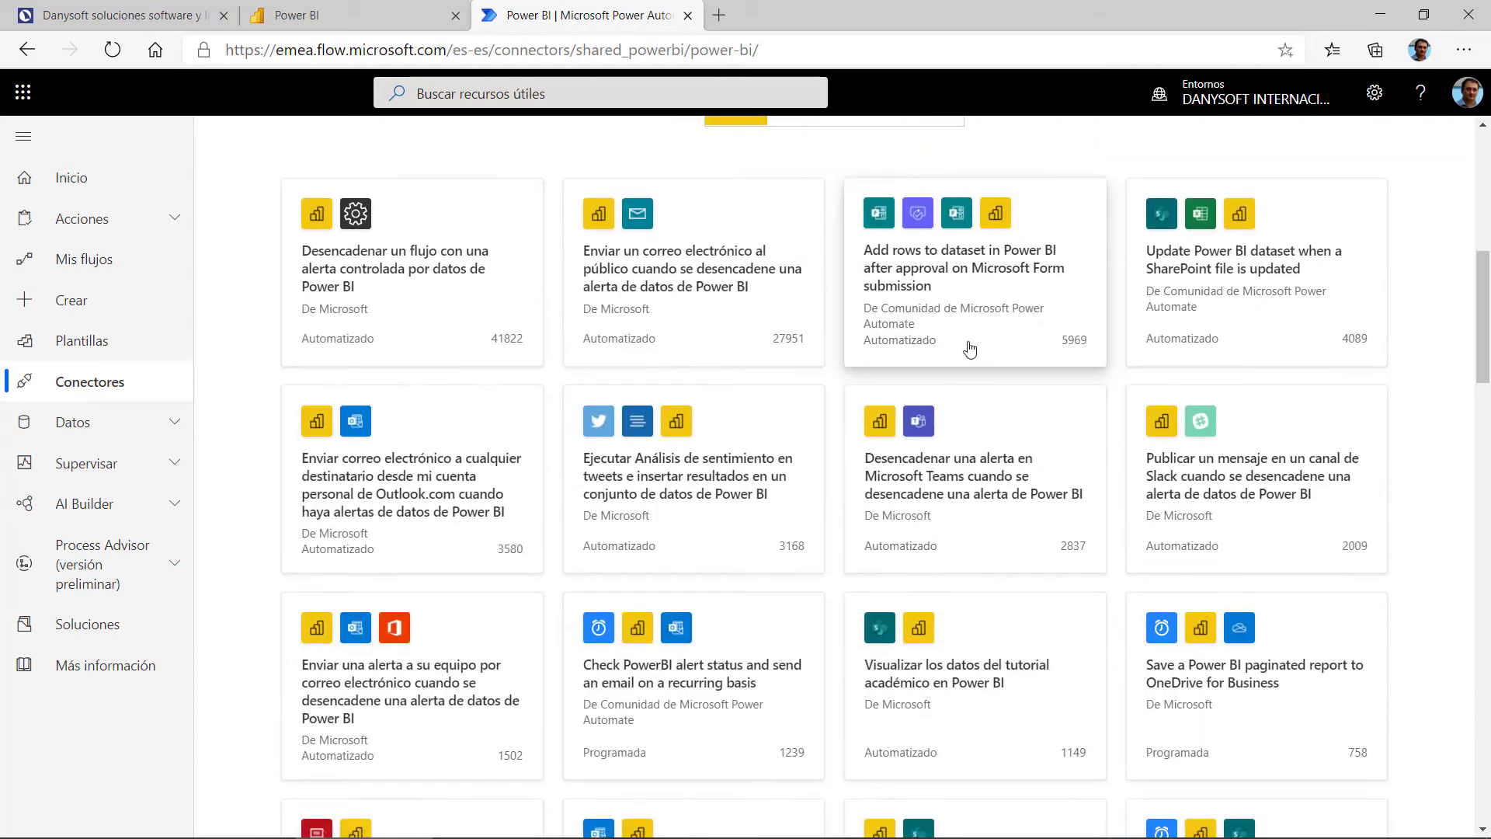
scroll(722, 295, up, 3)
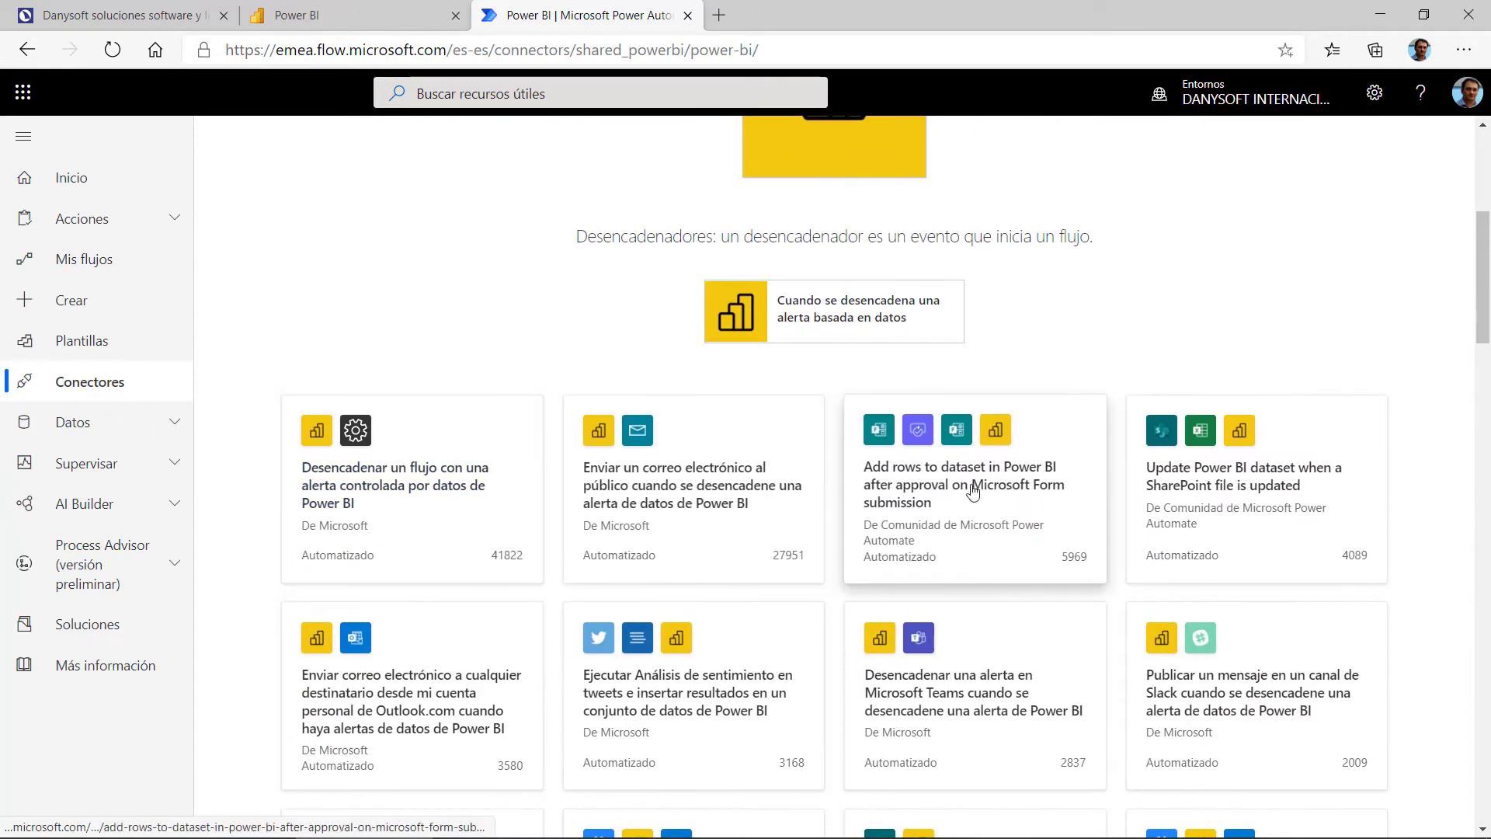
scroll(999, 365, up, 5)
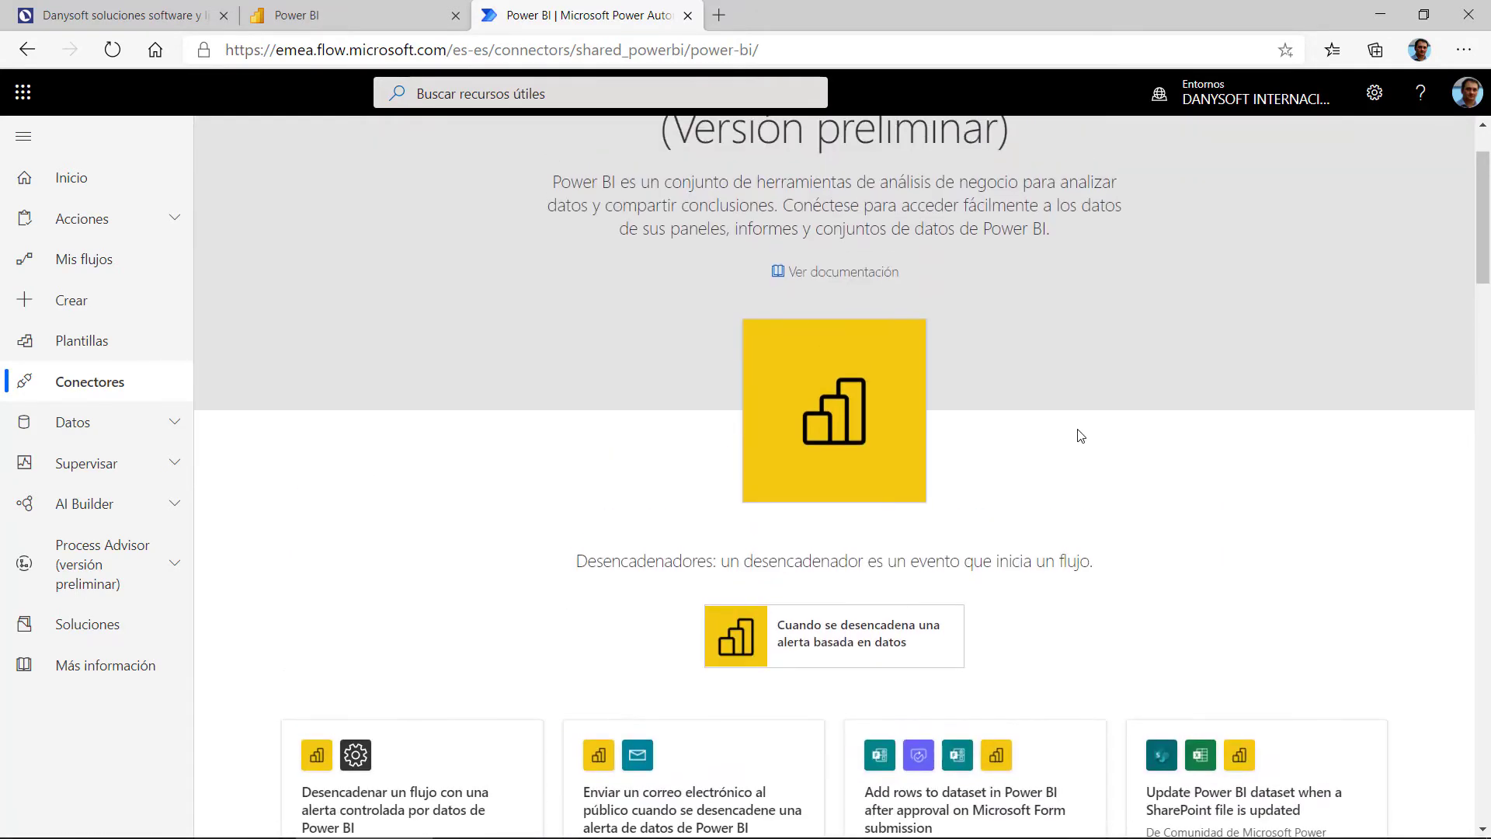
scroll(1068, 463, down, 8)
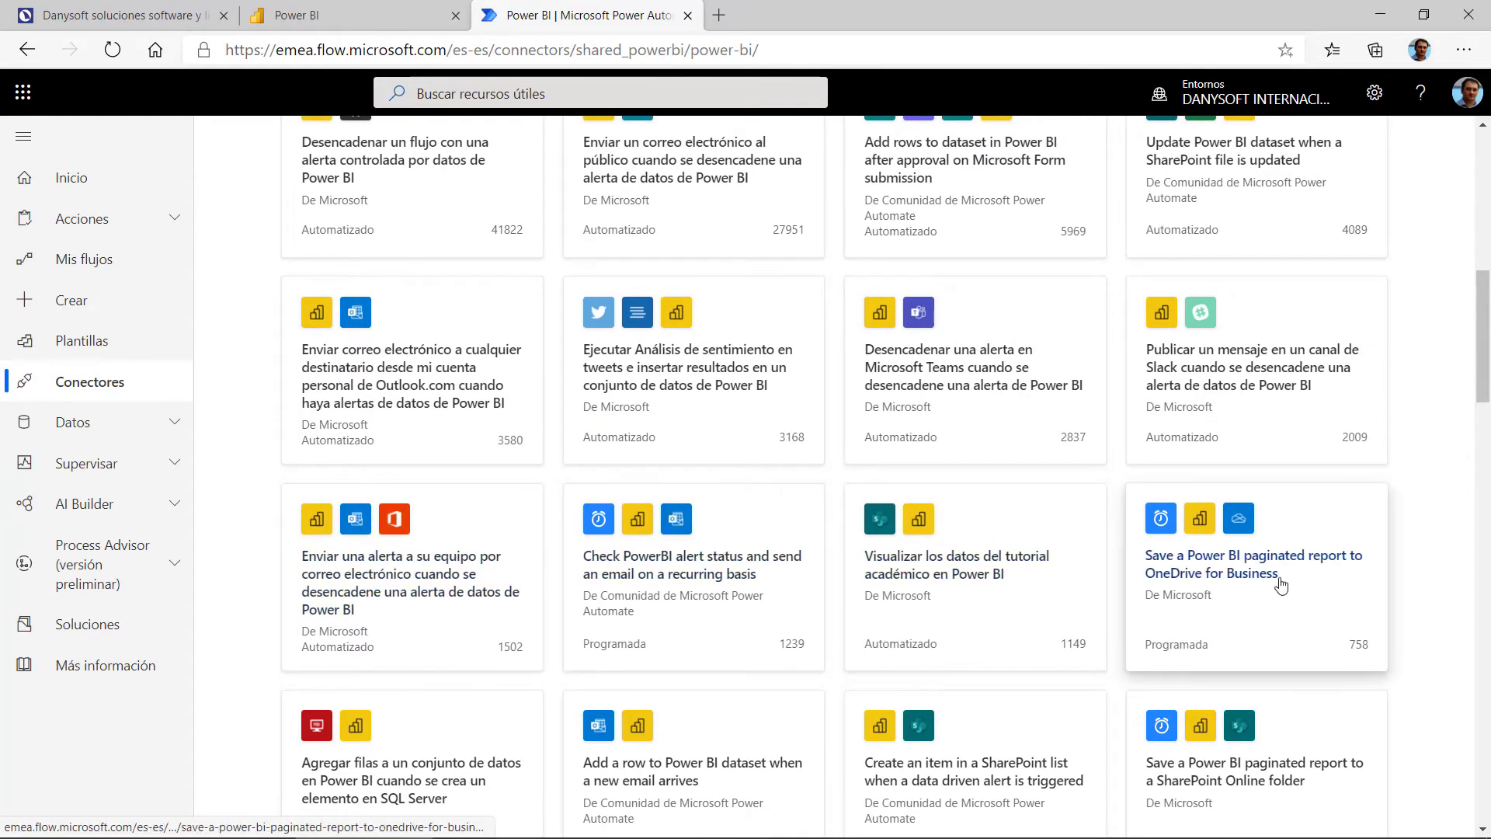
scroll(1284, 516, down, 3)
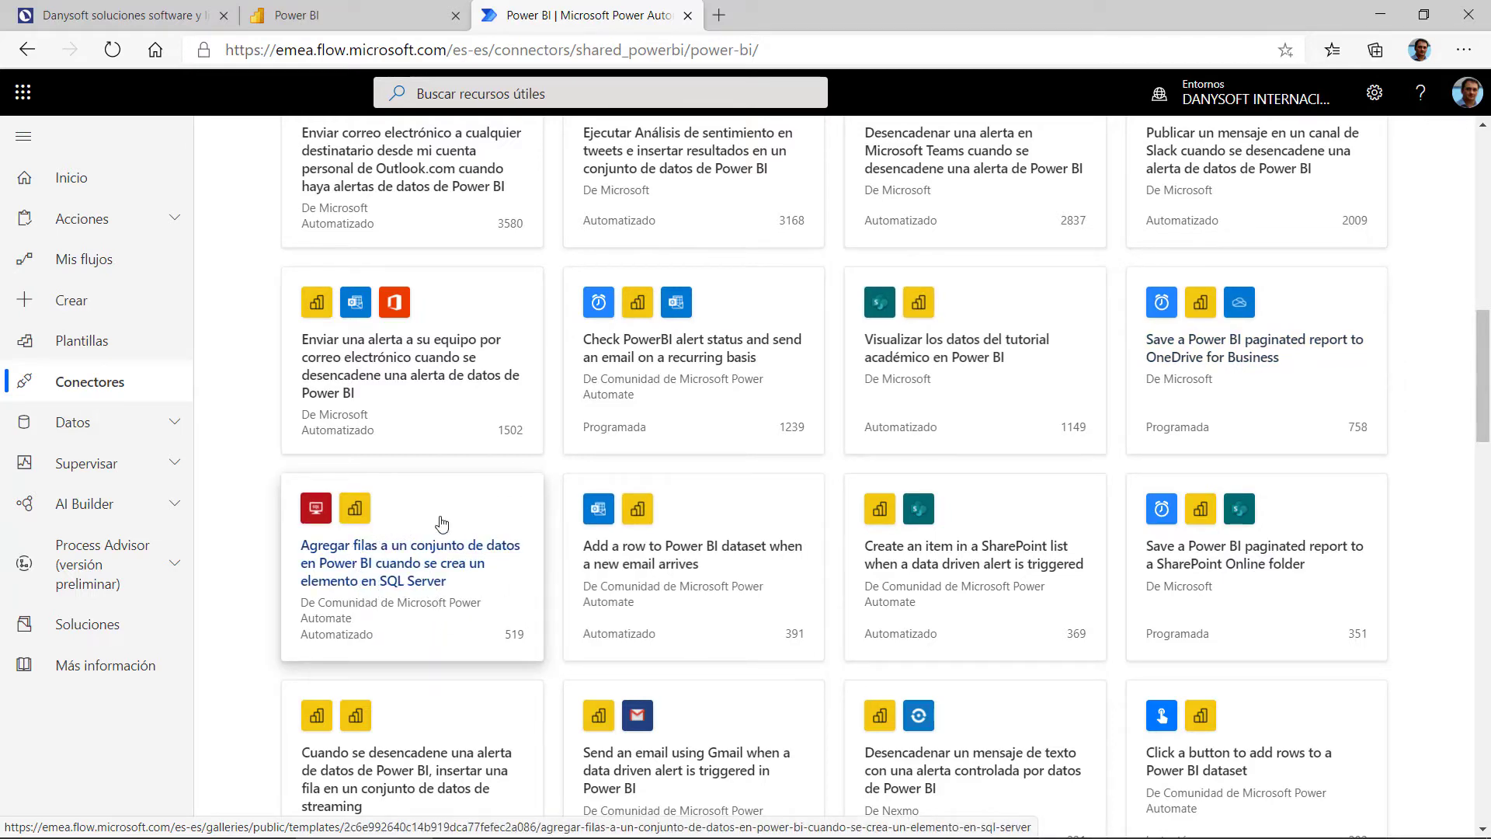
scroll(441, 548, down, 1)
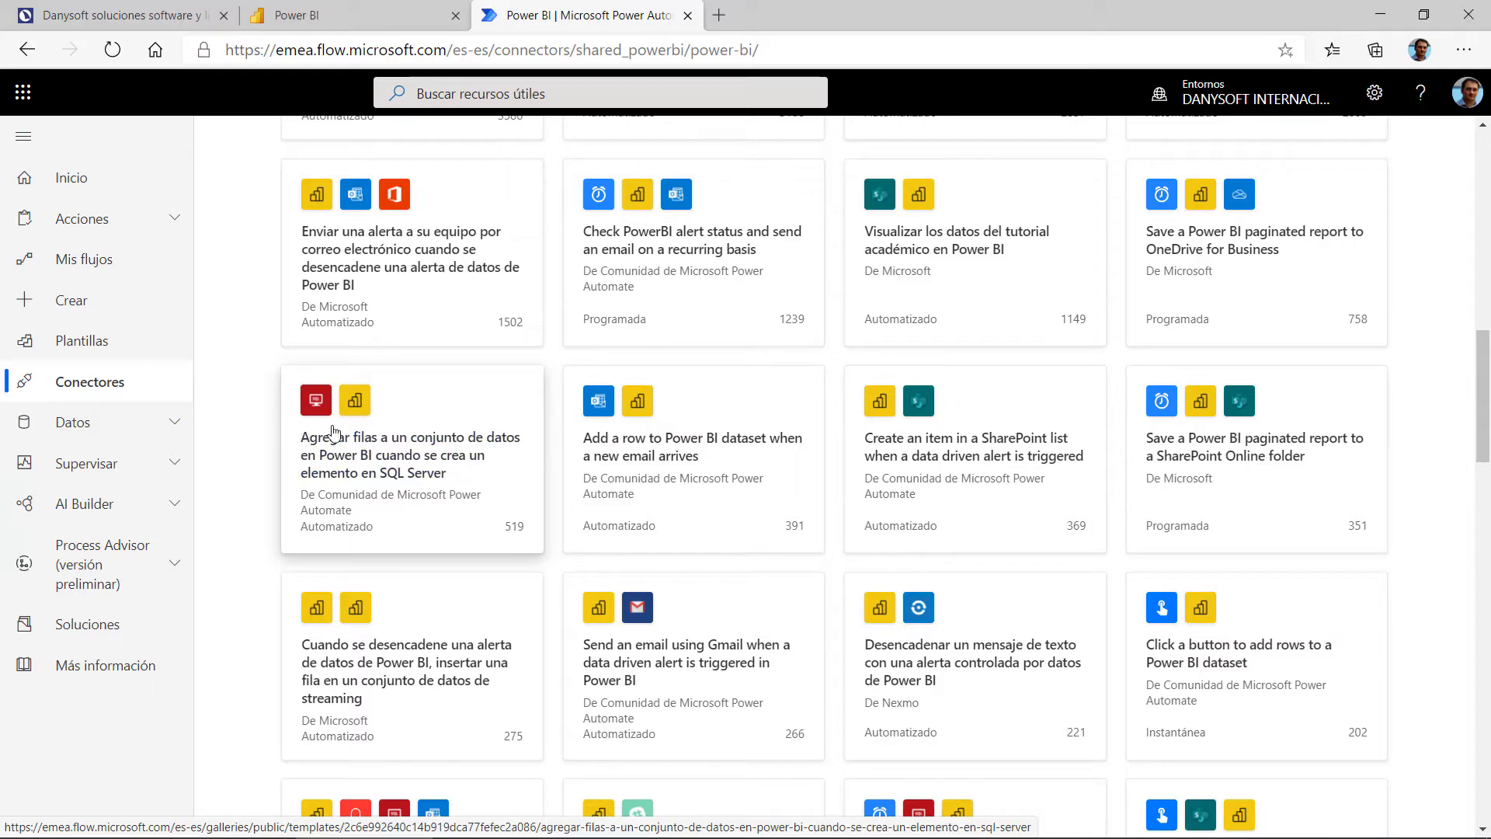
scroll(1075, 603, down, 3)
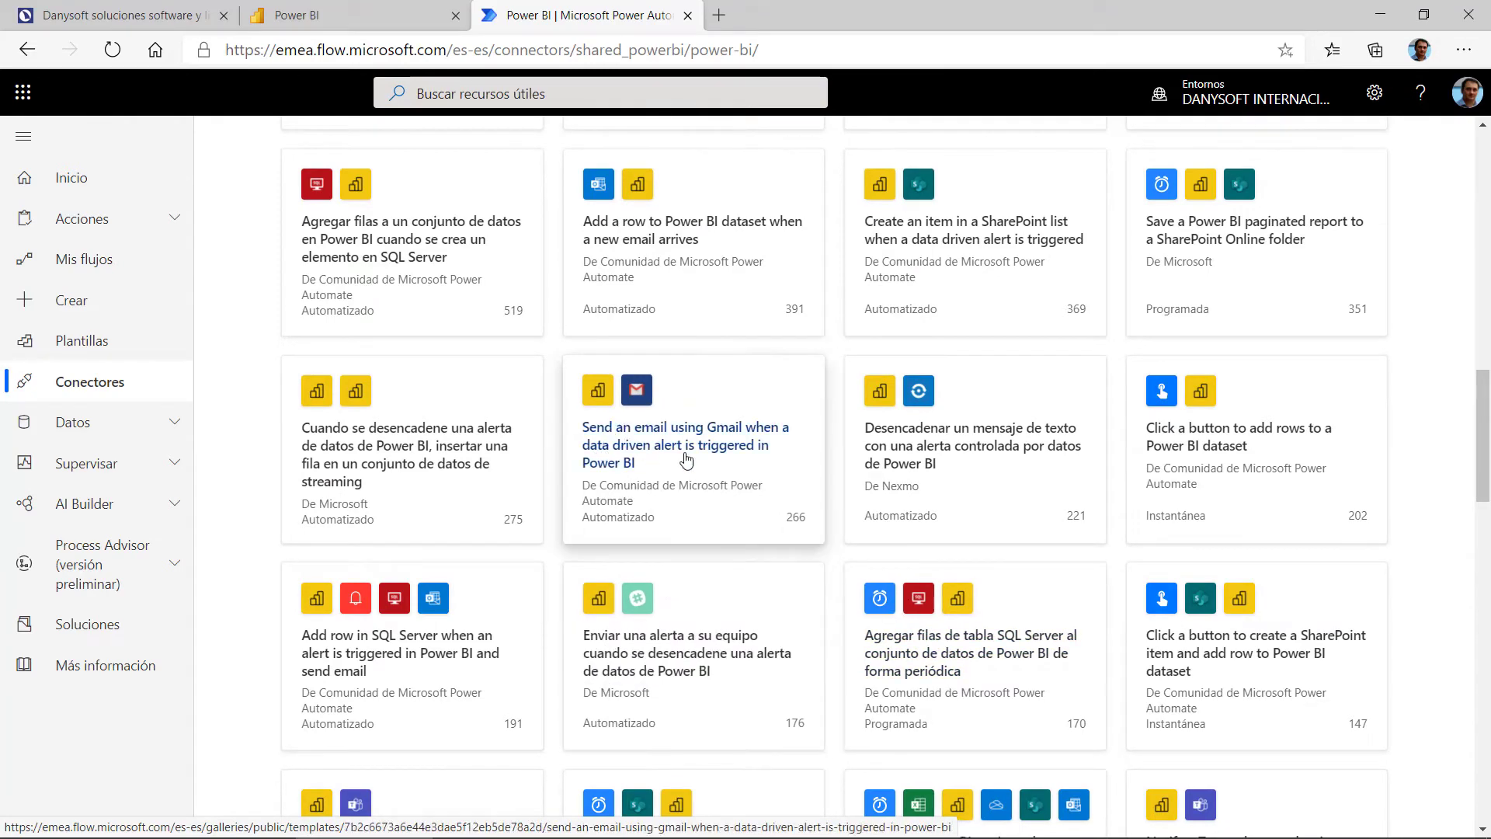
scroll(691, 462, down, 3)
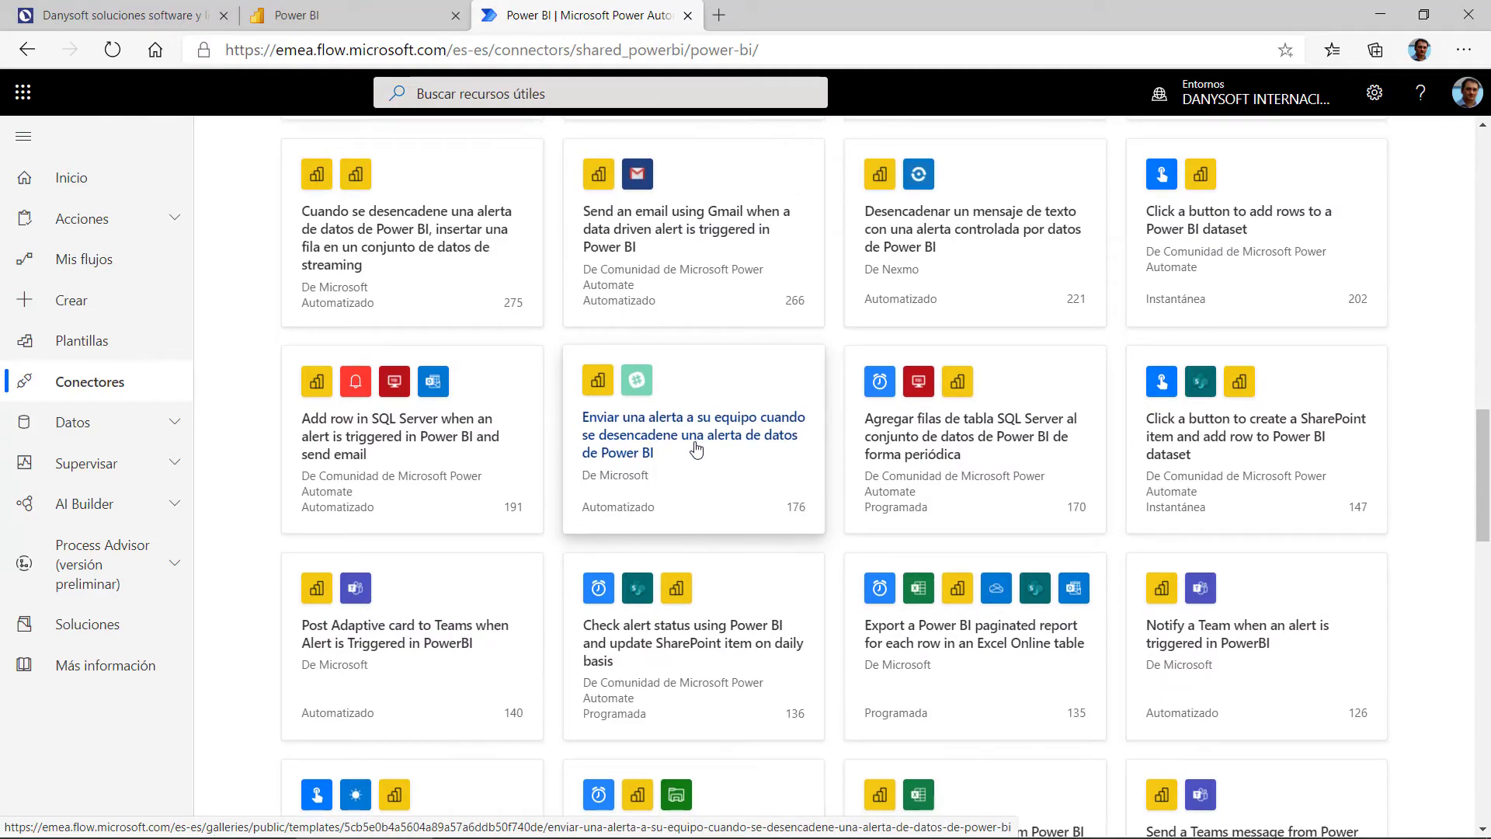
scroll(688, 467, up, 10)
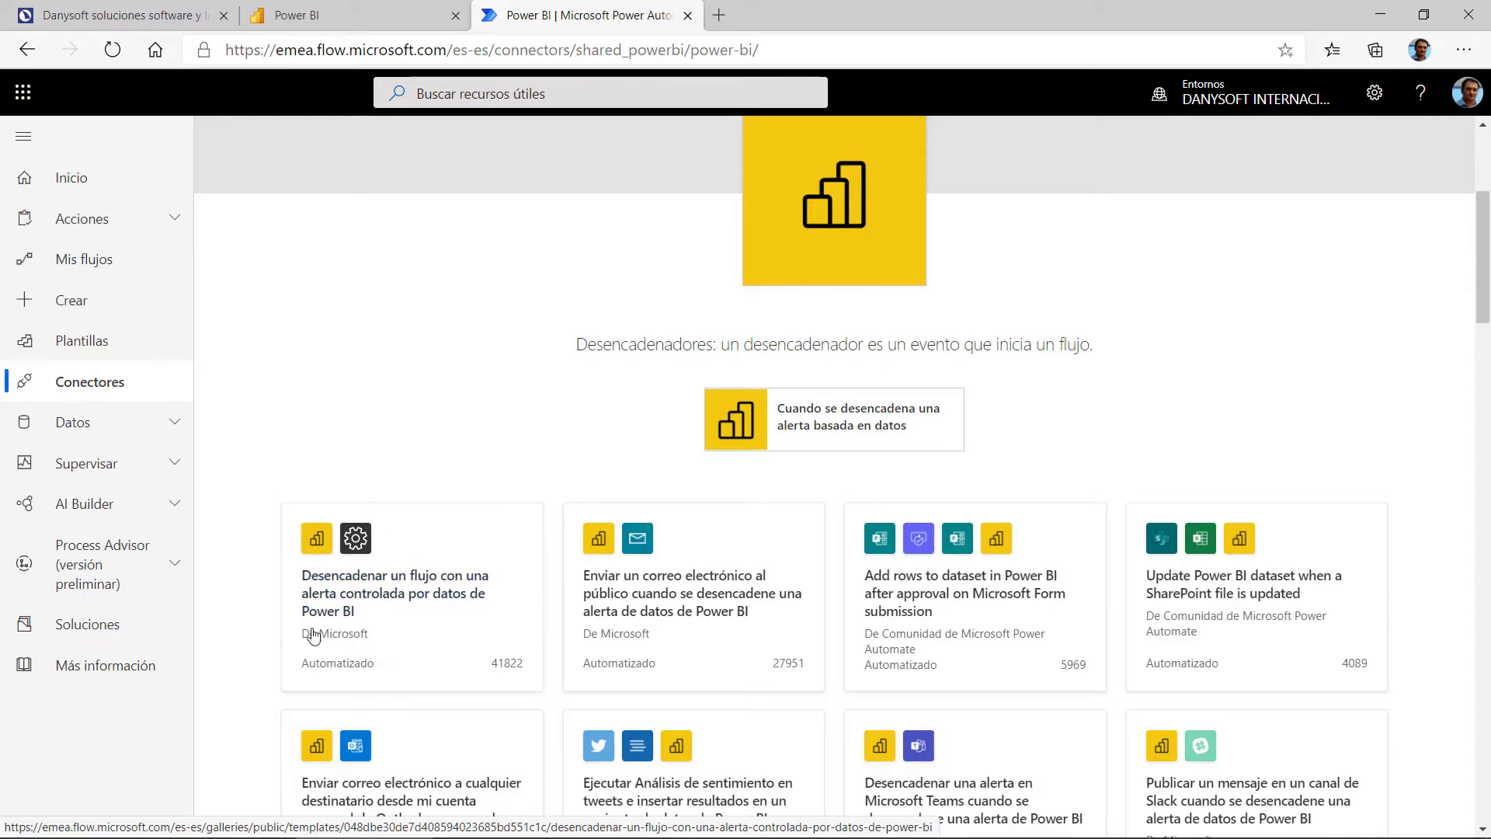
Step: Open the Power BI alert template, review its Power BI connection, and continue to the designer
click(361, 543)
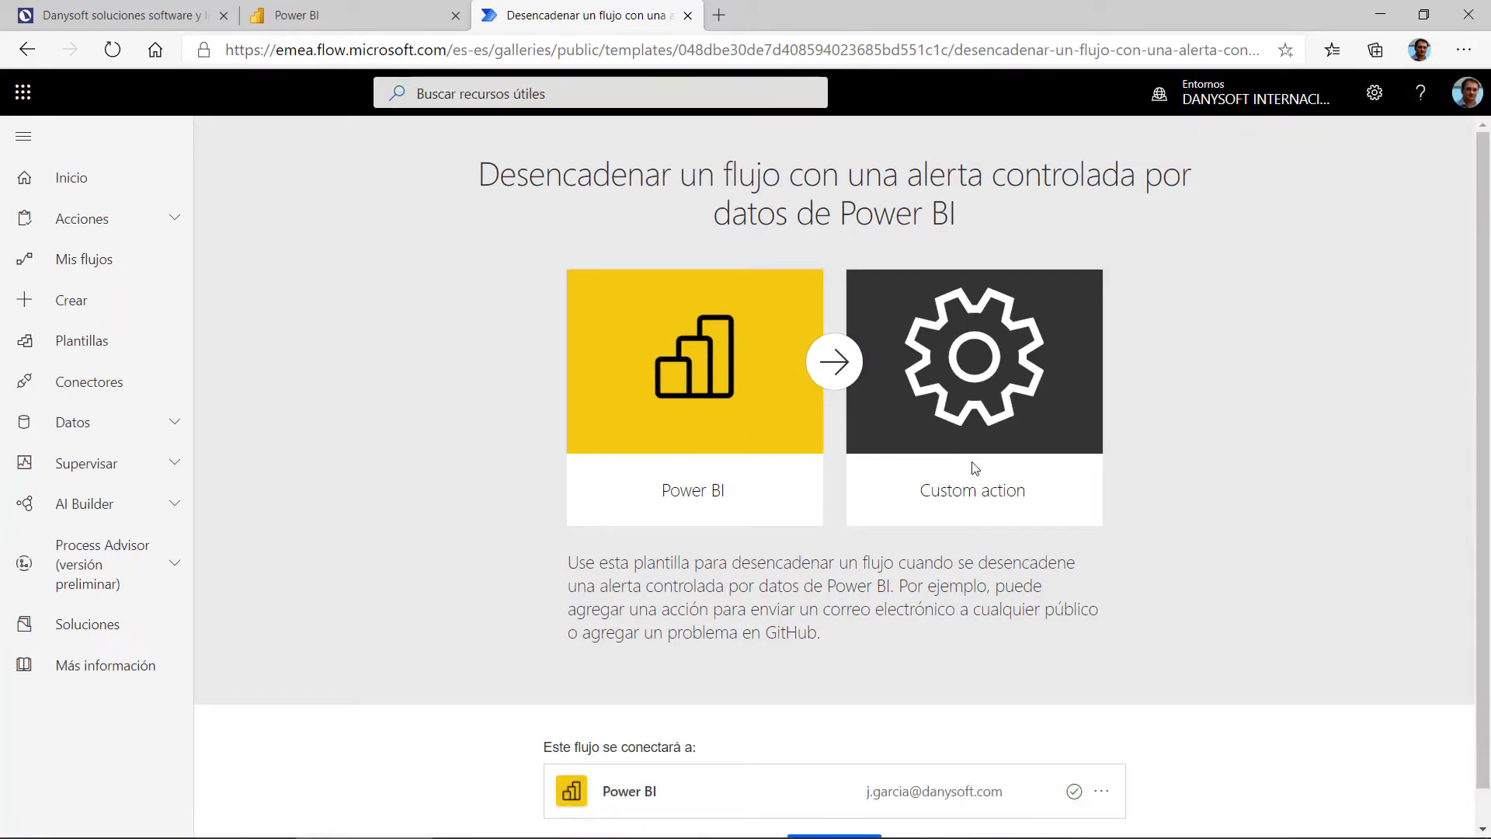
scroll(975, 468, down, 1)
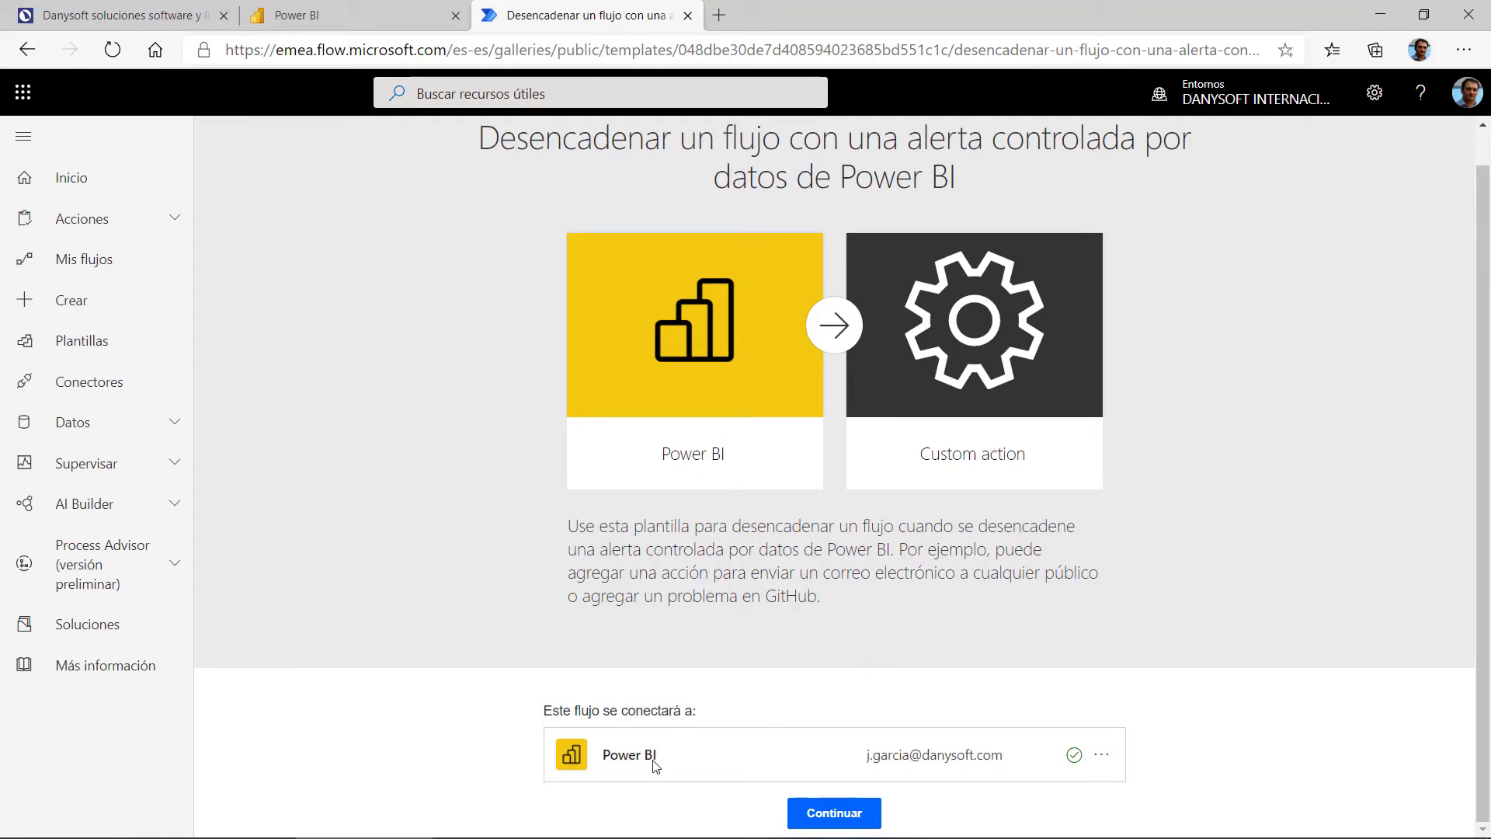
drag(605, 752, 695, 755)
drag(864, 763, 1033, 762)
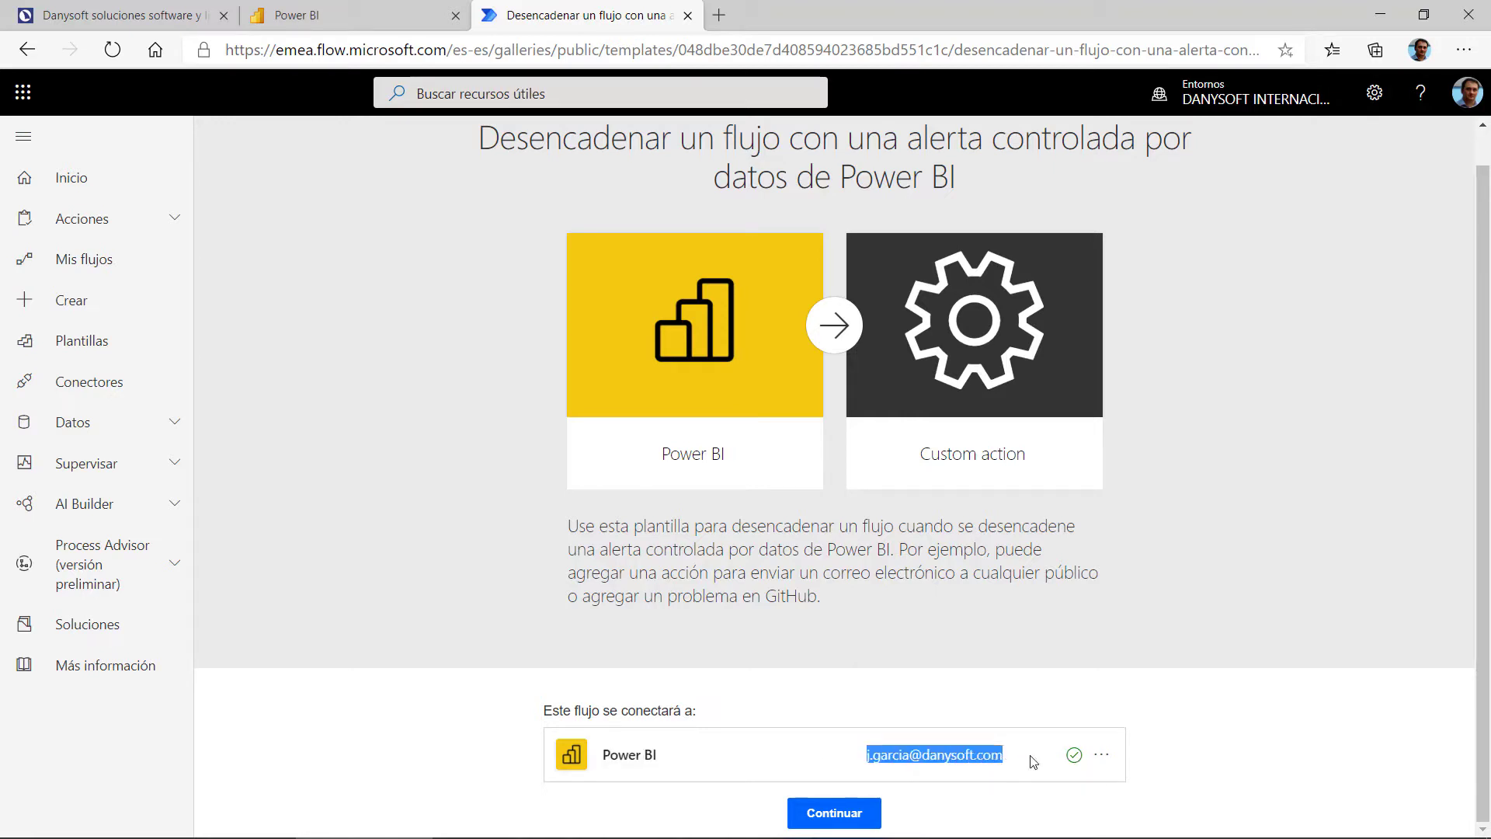
click(845, 811)
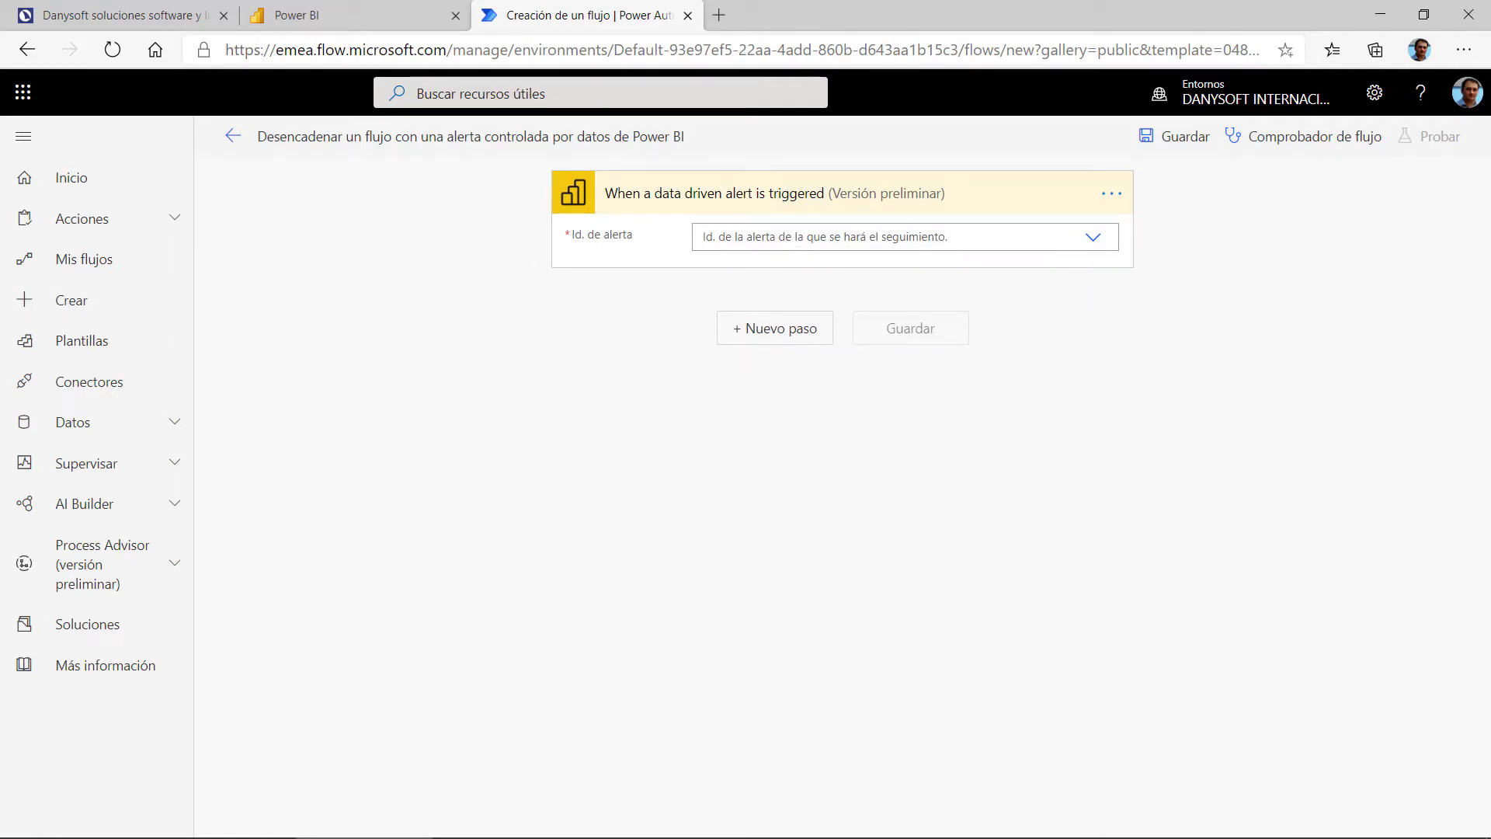
Step: Discard the unsaved template flow and go to Power Automate's Crear page
click(19, 314)
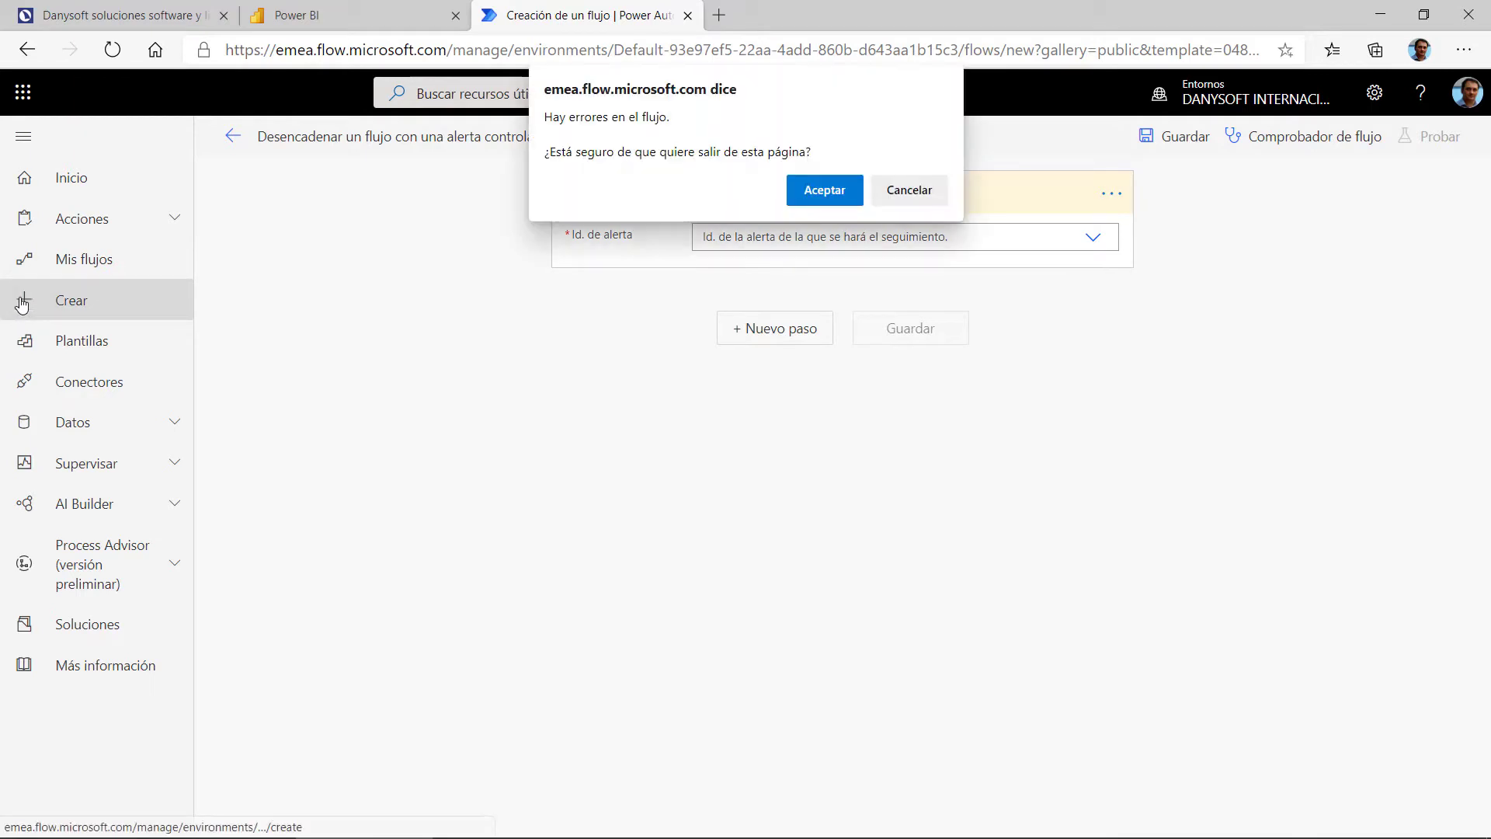
click(940, 195)
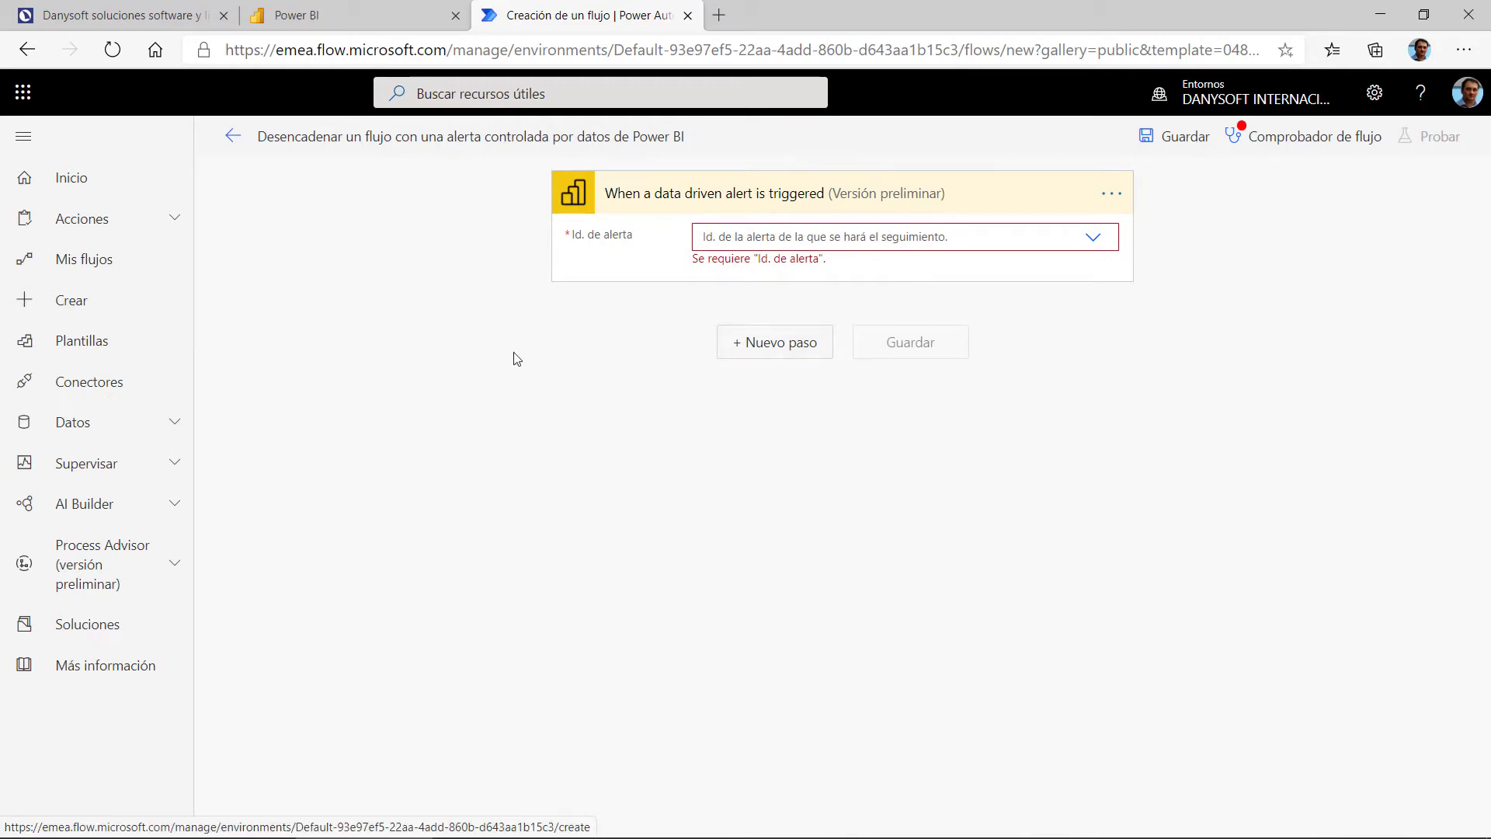
click(62, 300)
click(824, 190)
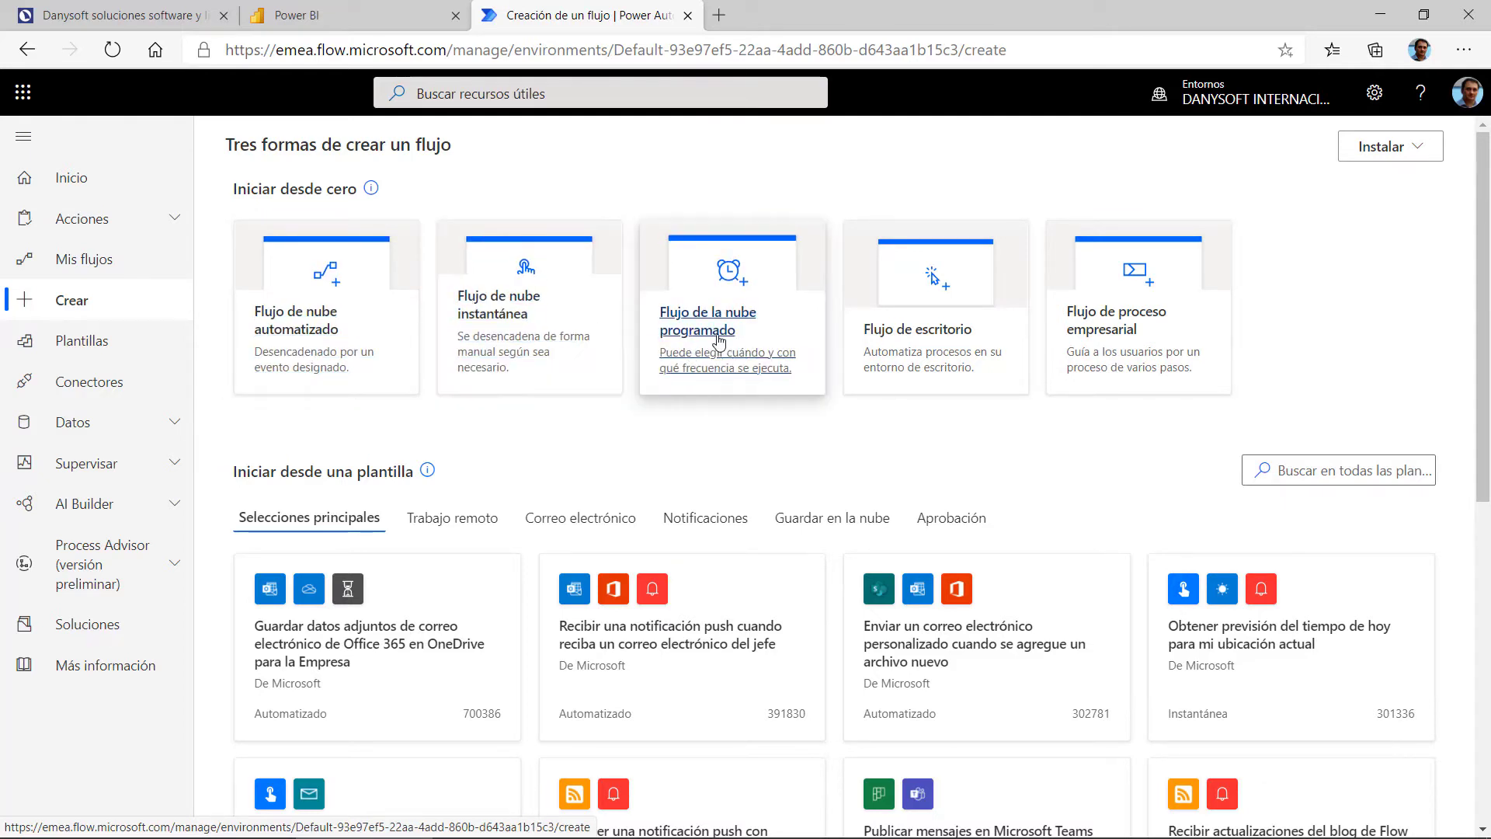
Step: Start an automated cloud flow and name it Alerta Objetivo Ventas
click(310, 344)
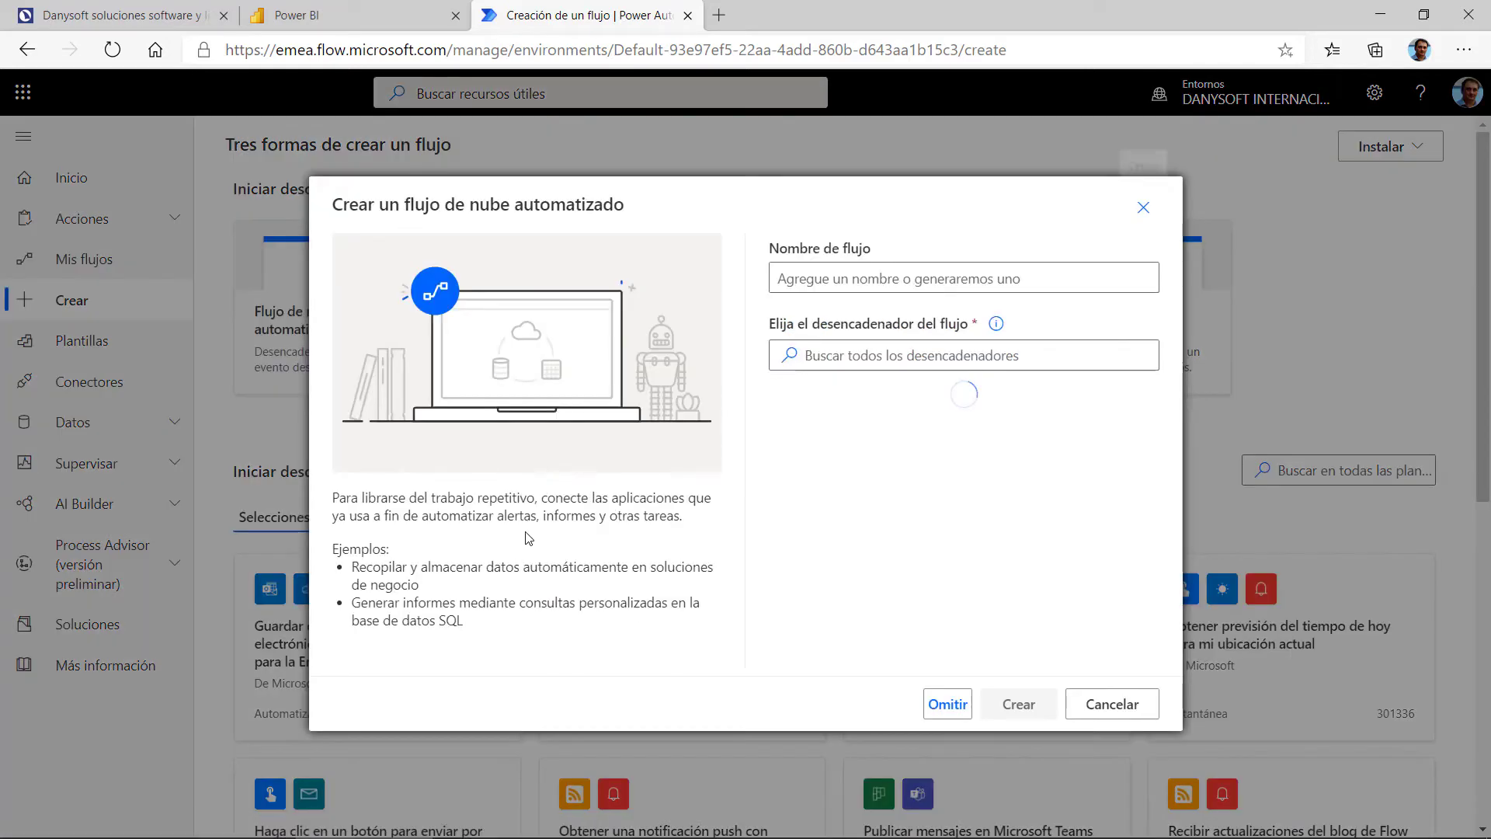
click(864, 279)
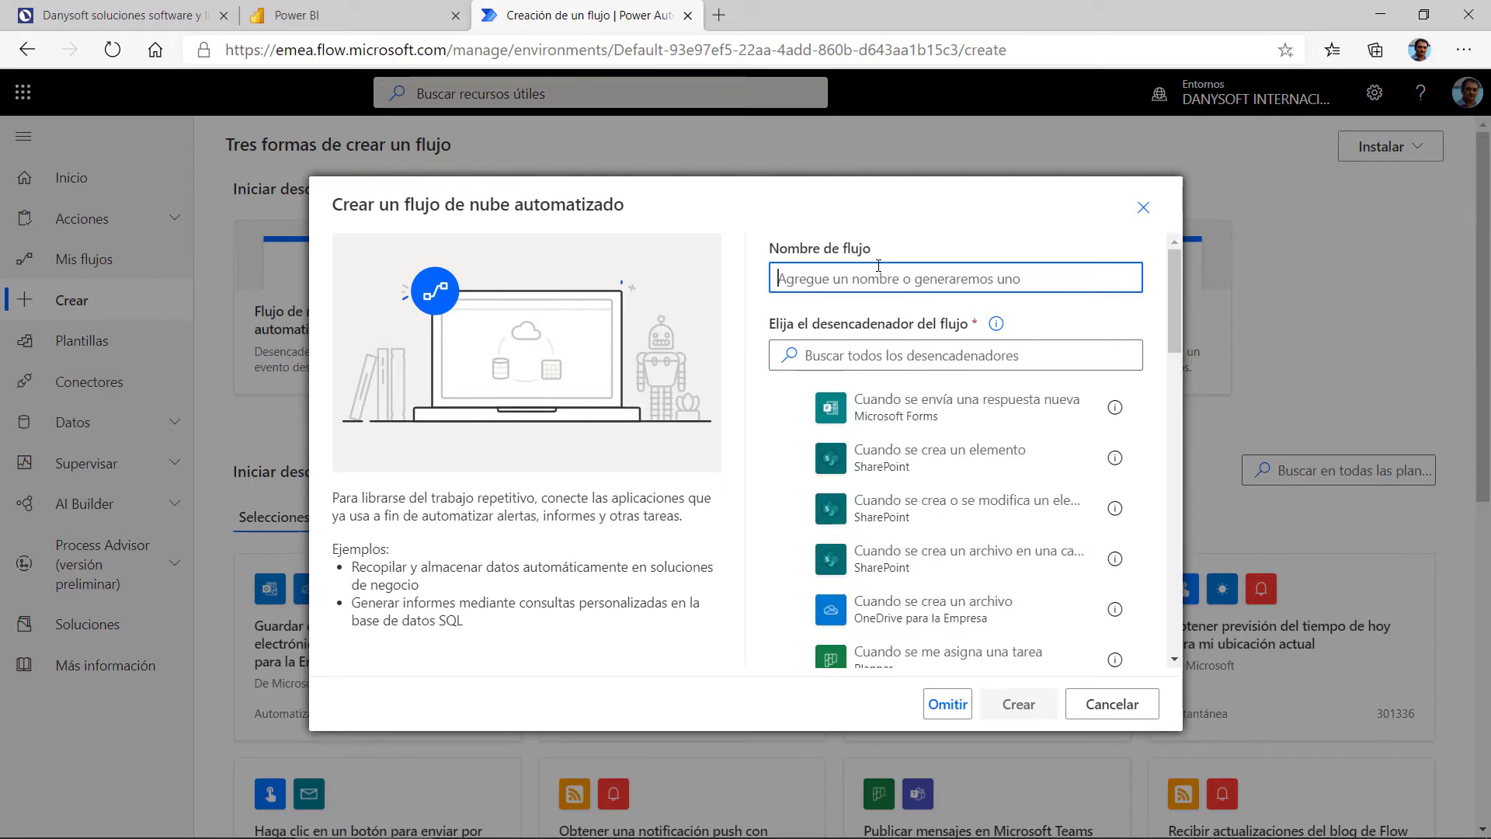
text(Ale)
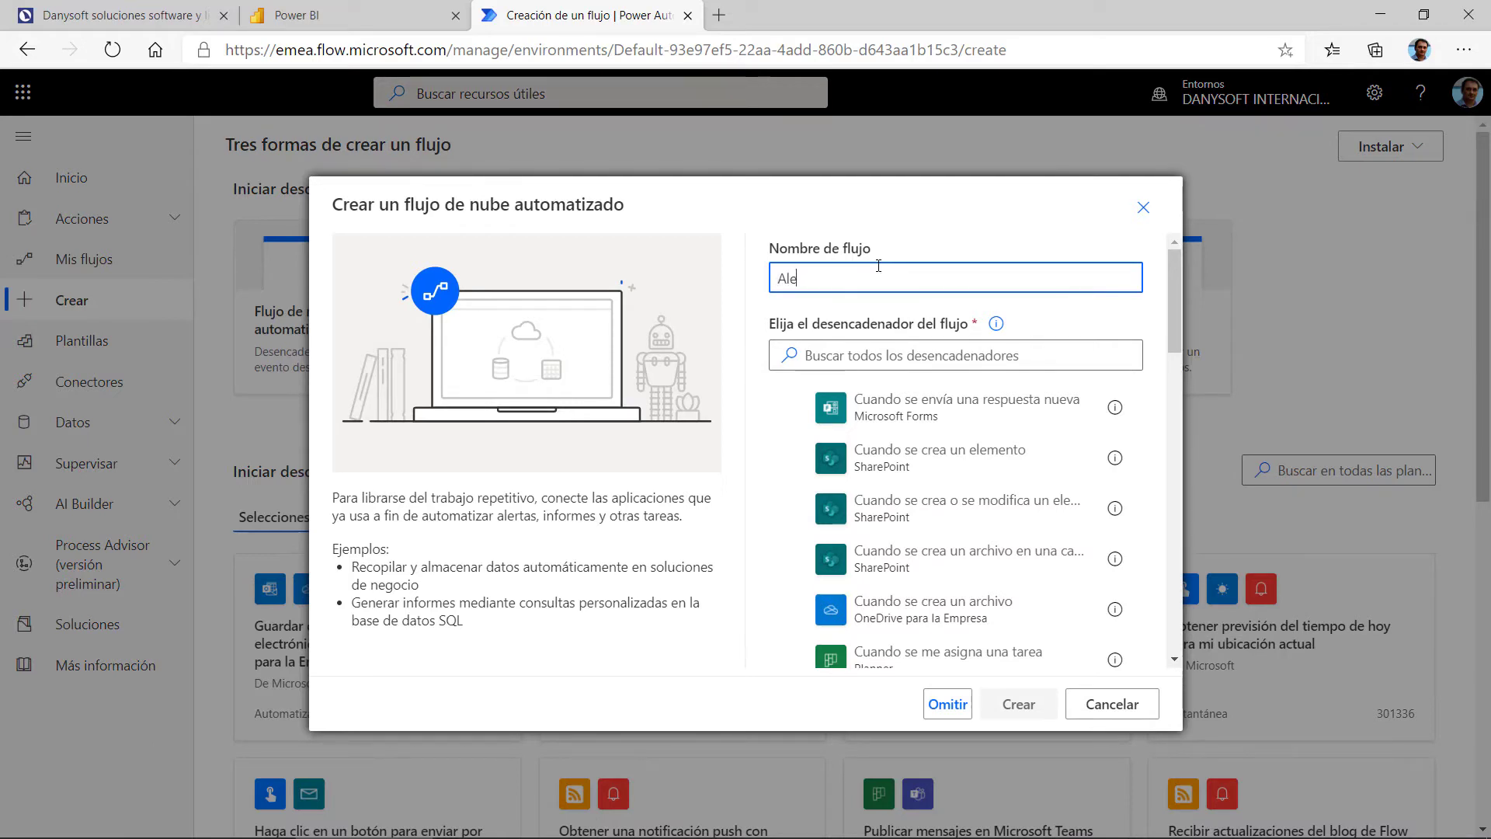
text(rta Vent)
text(o Ventas)
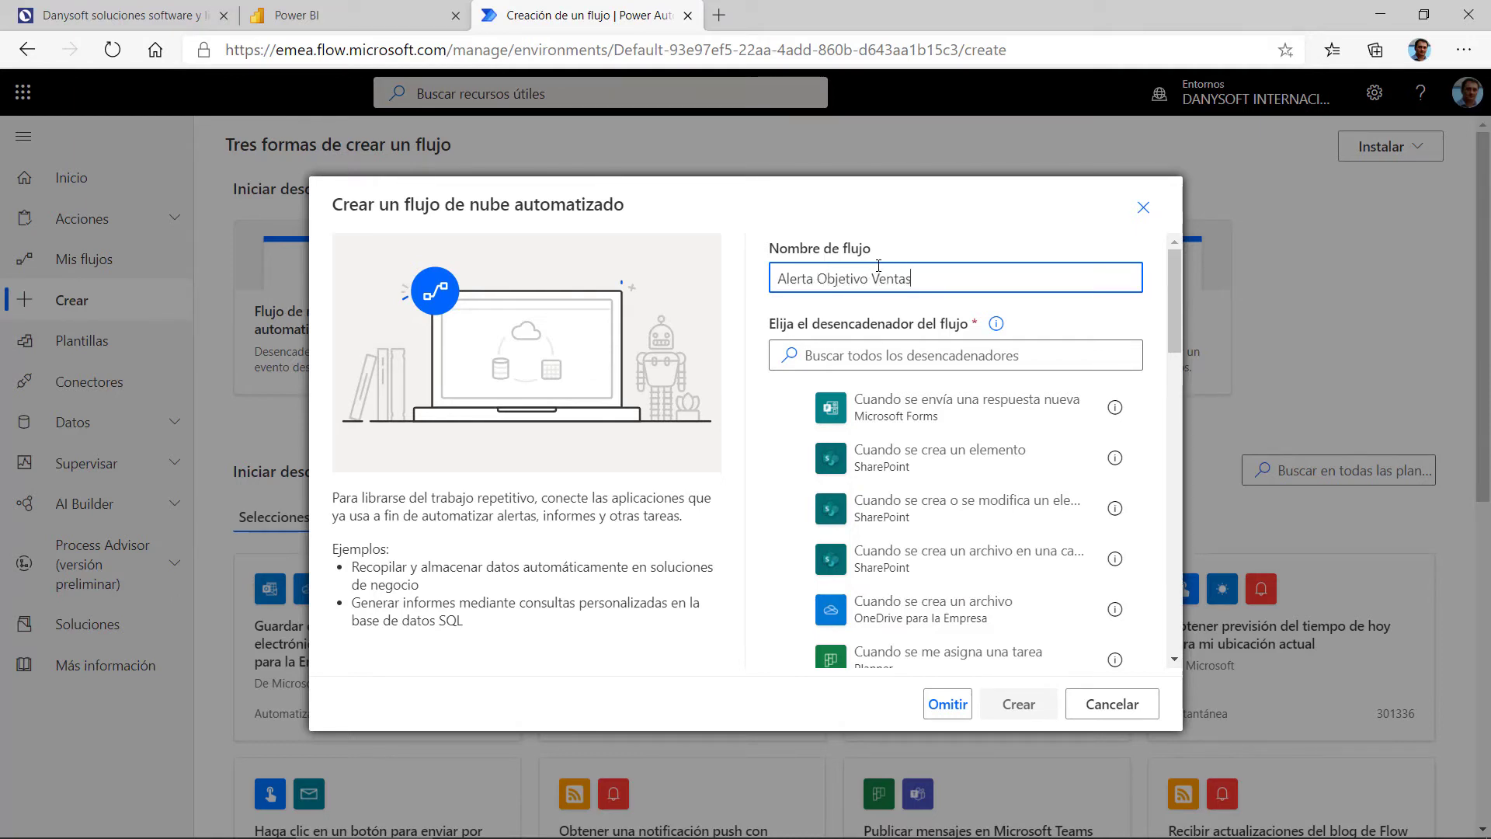
Step: Search 'power', select the Power BI data-driven alert trigger and create the flow
click(808, 355)
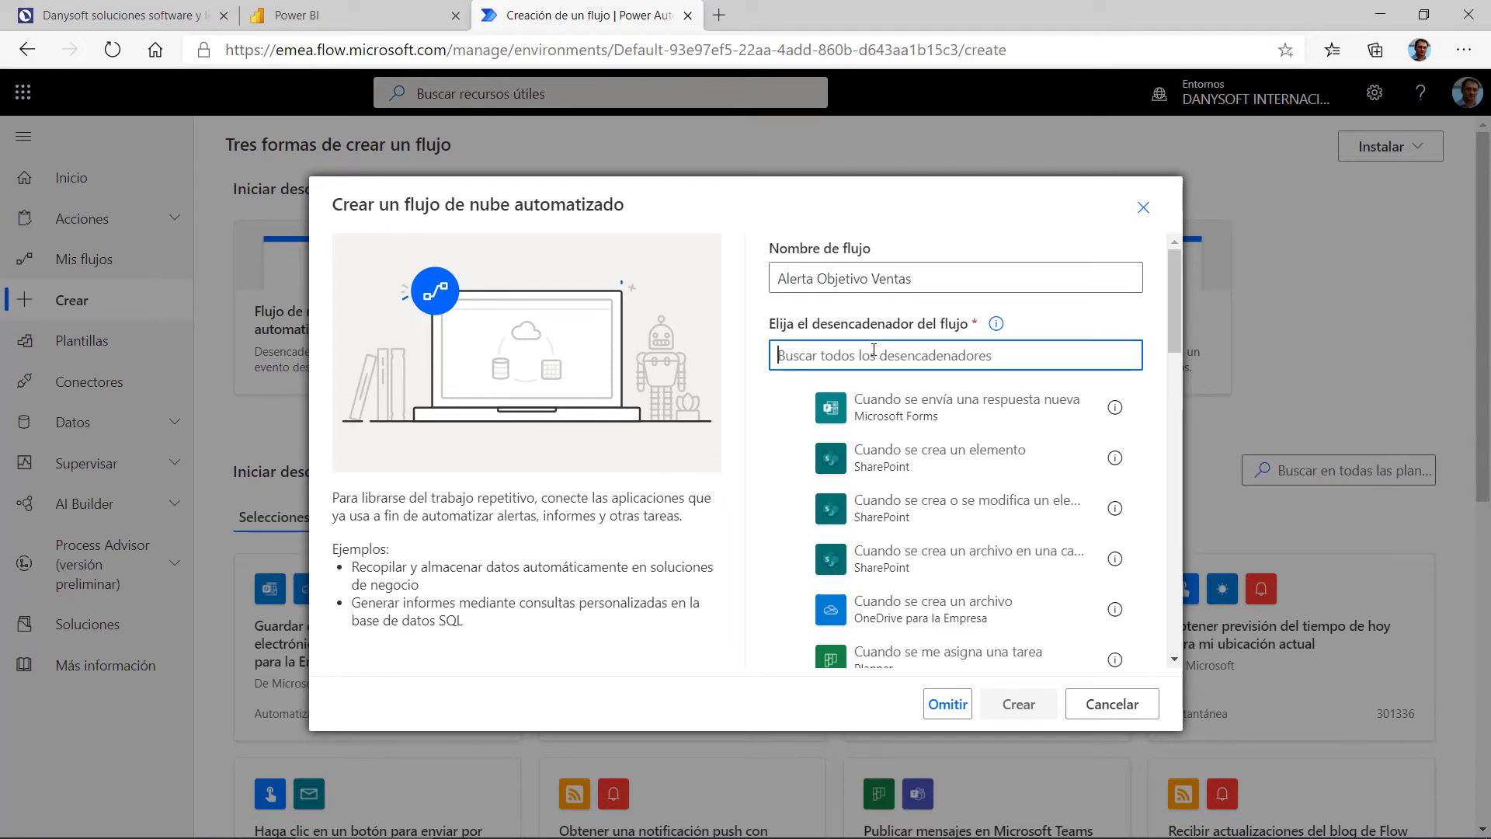
scroll(938, 475, down, 2)
scroll(940, 475, up, 3)
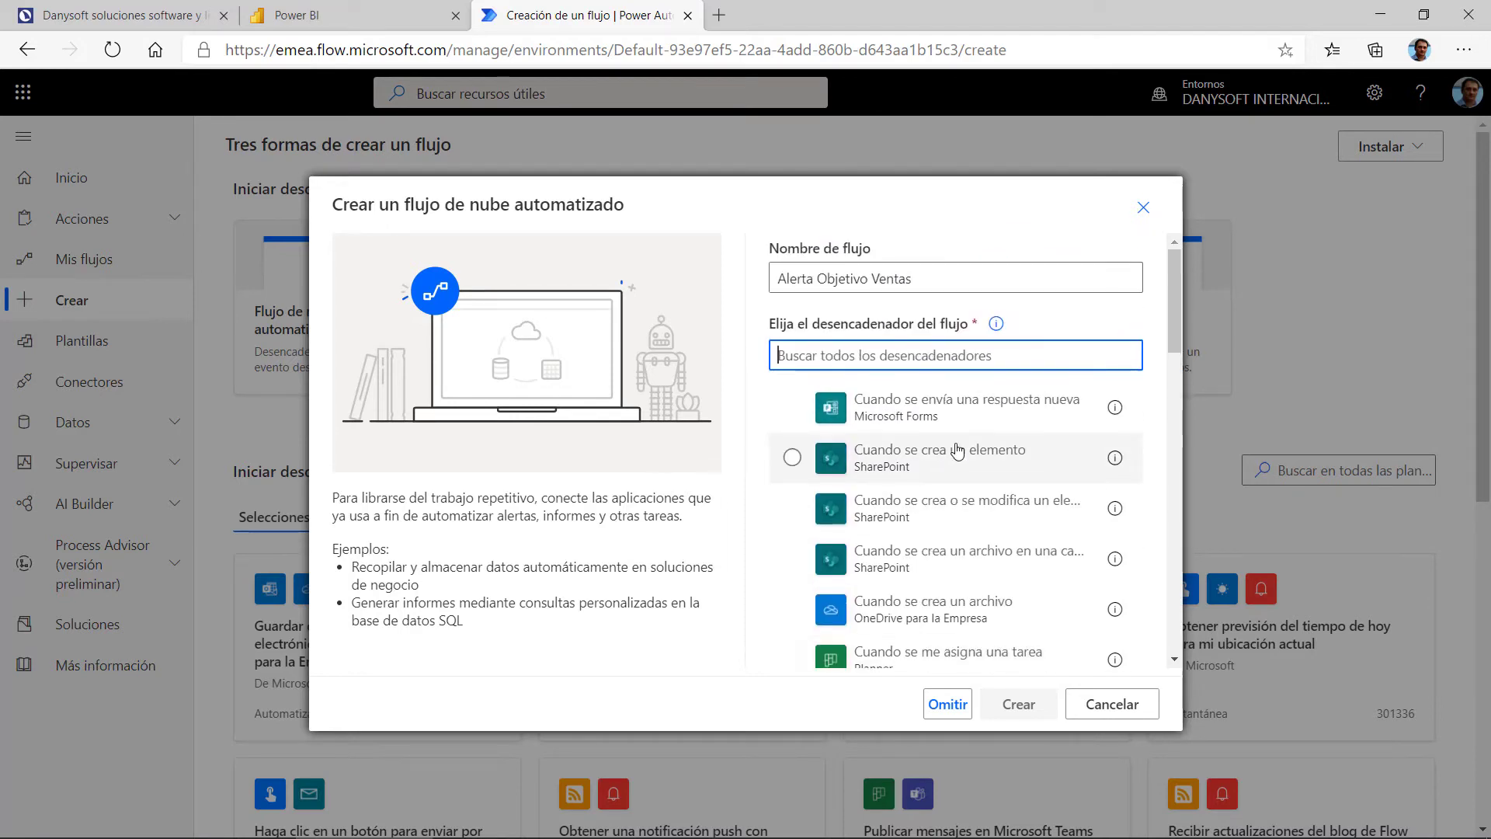
text(power)
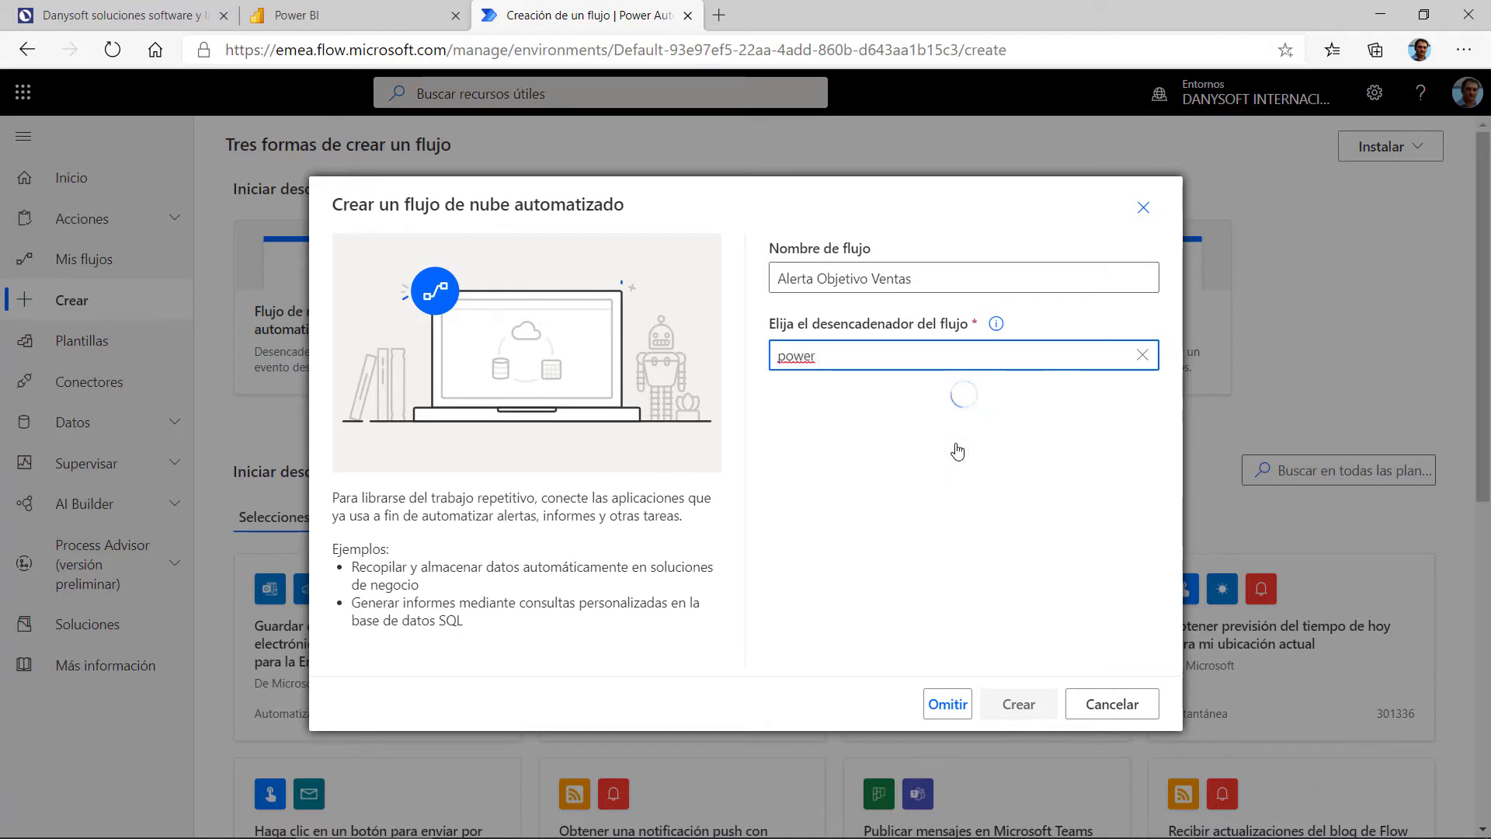
text( bi)
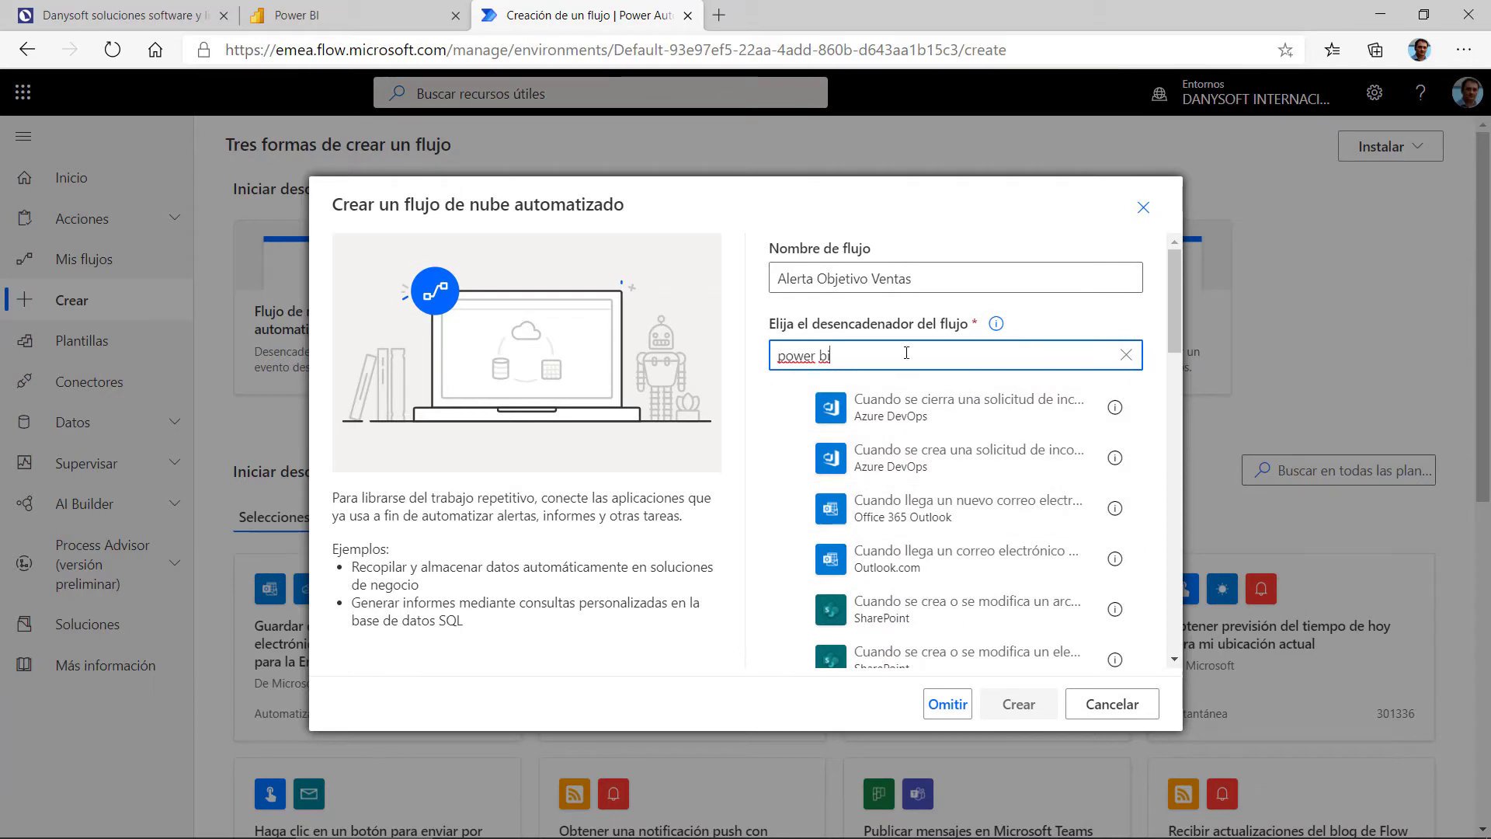
key(BackSpace)
key(BackSpace)
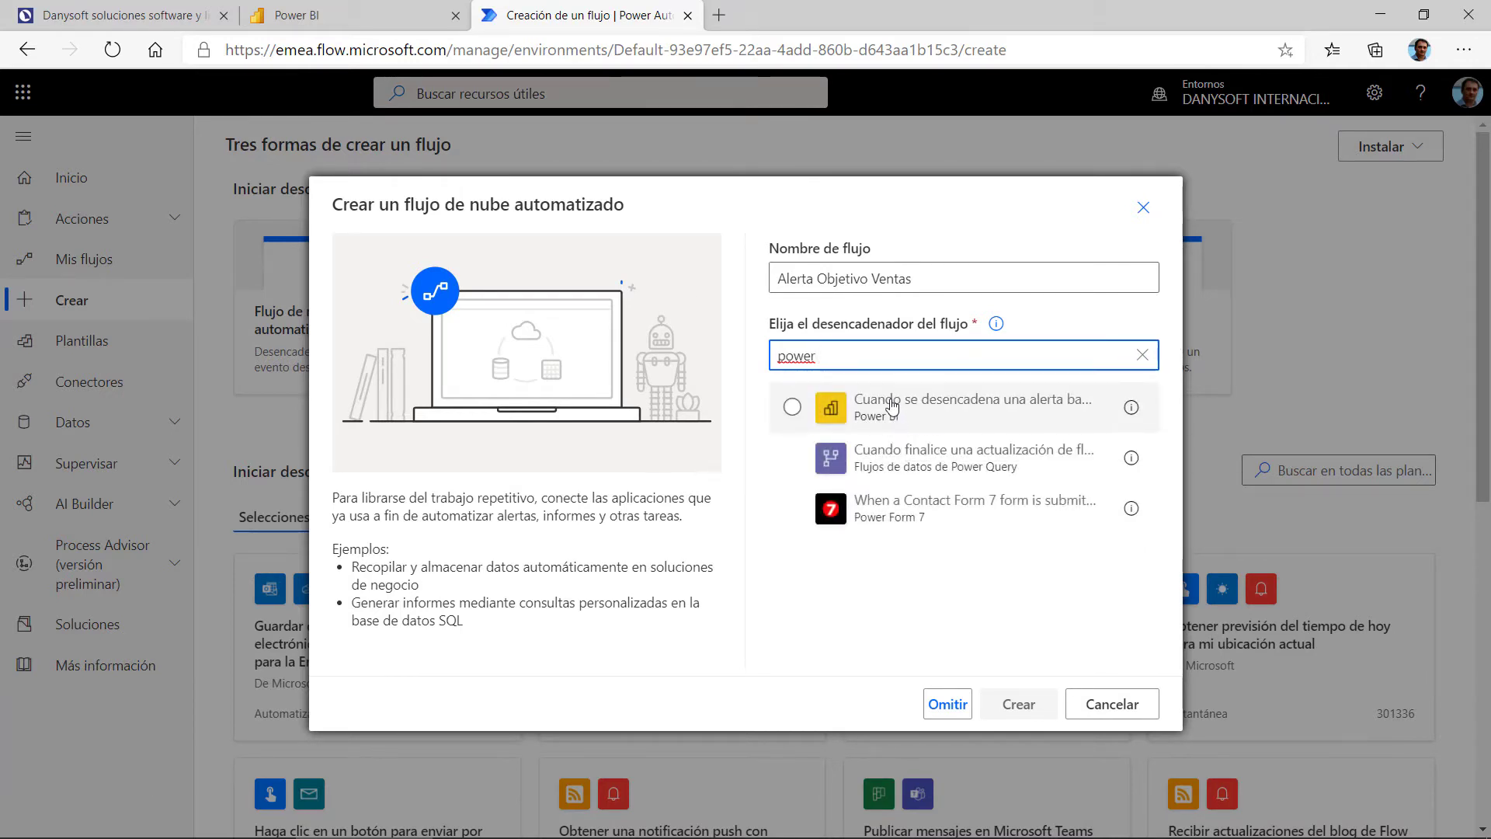
click(908, 418)
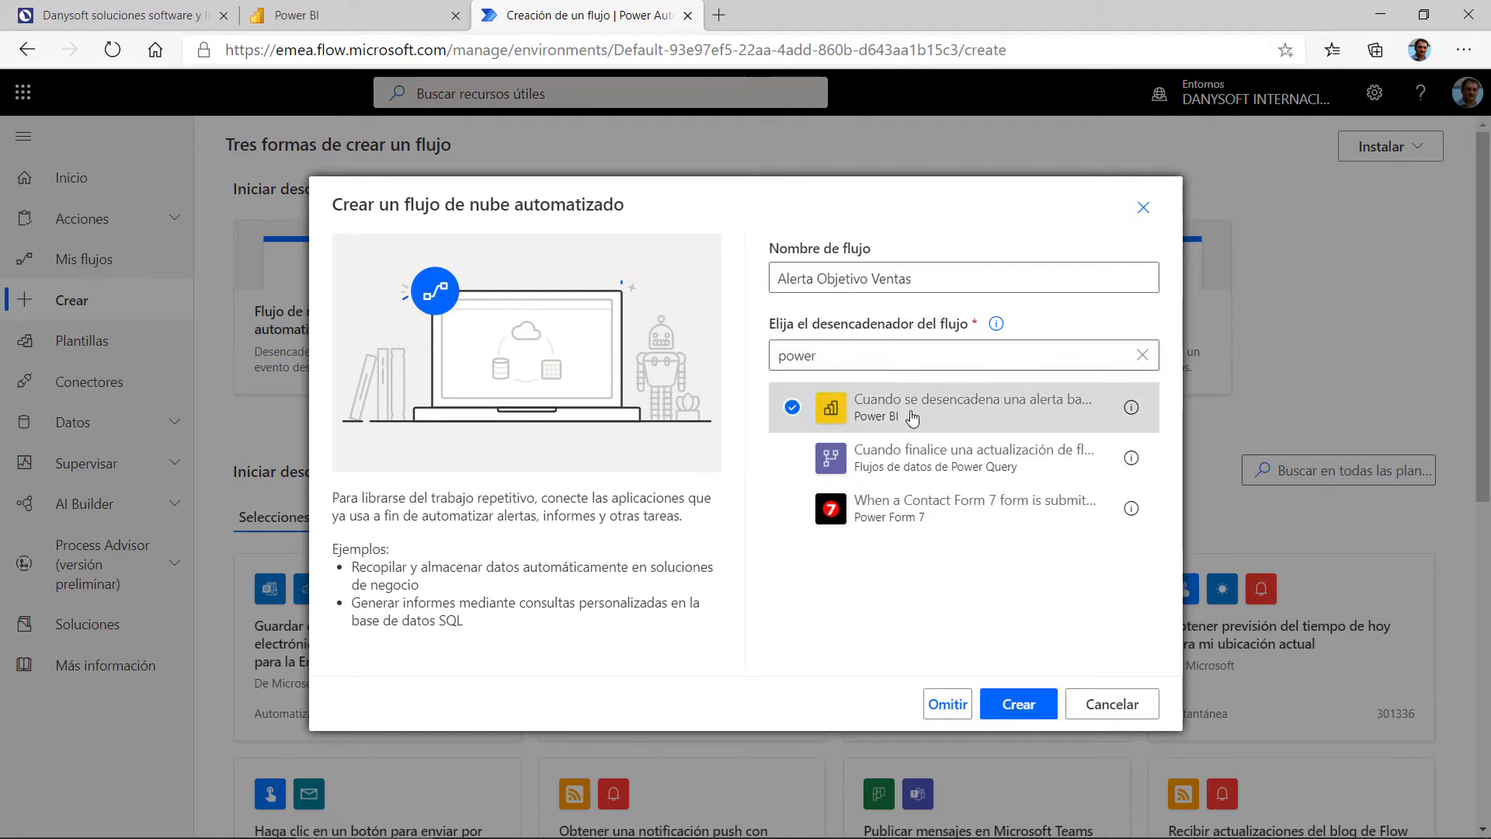
click(1027, 706)
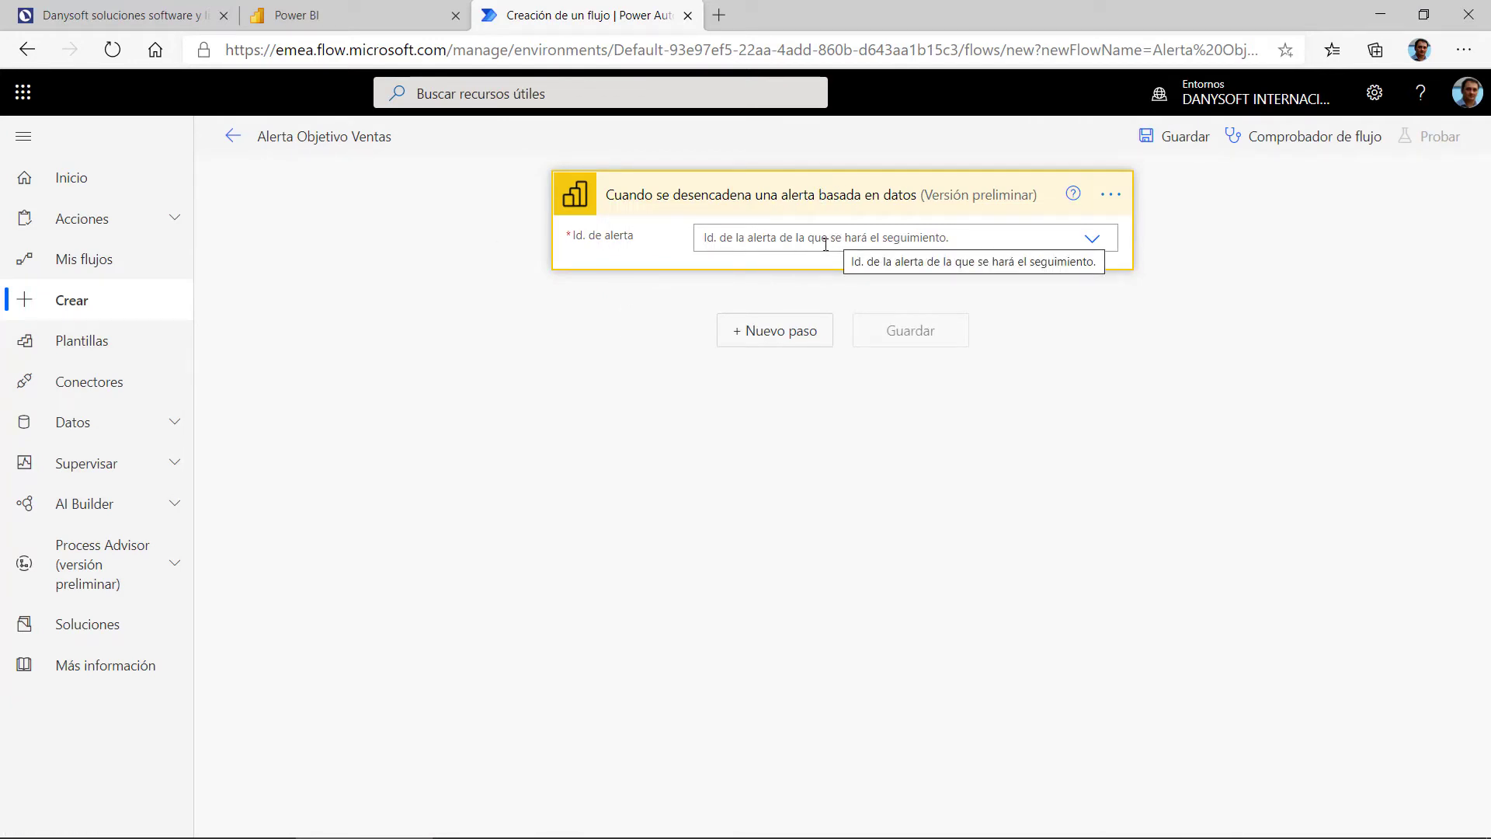
Step: Set the trigger's Id. de alerta to Objetivo Ventas
click(826, 241)
click(1101, 410)
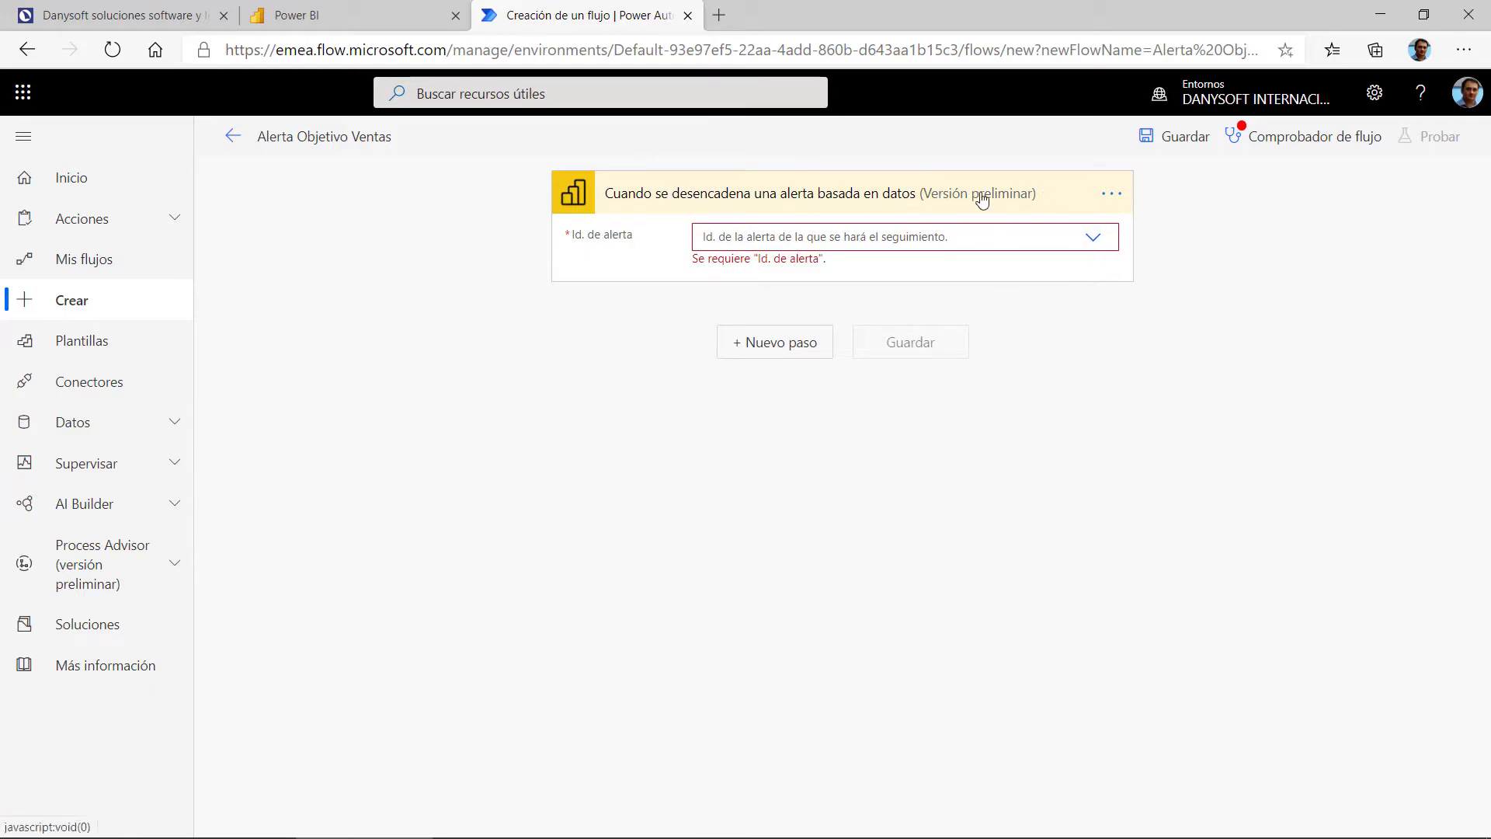
click(1092, 242)
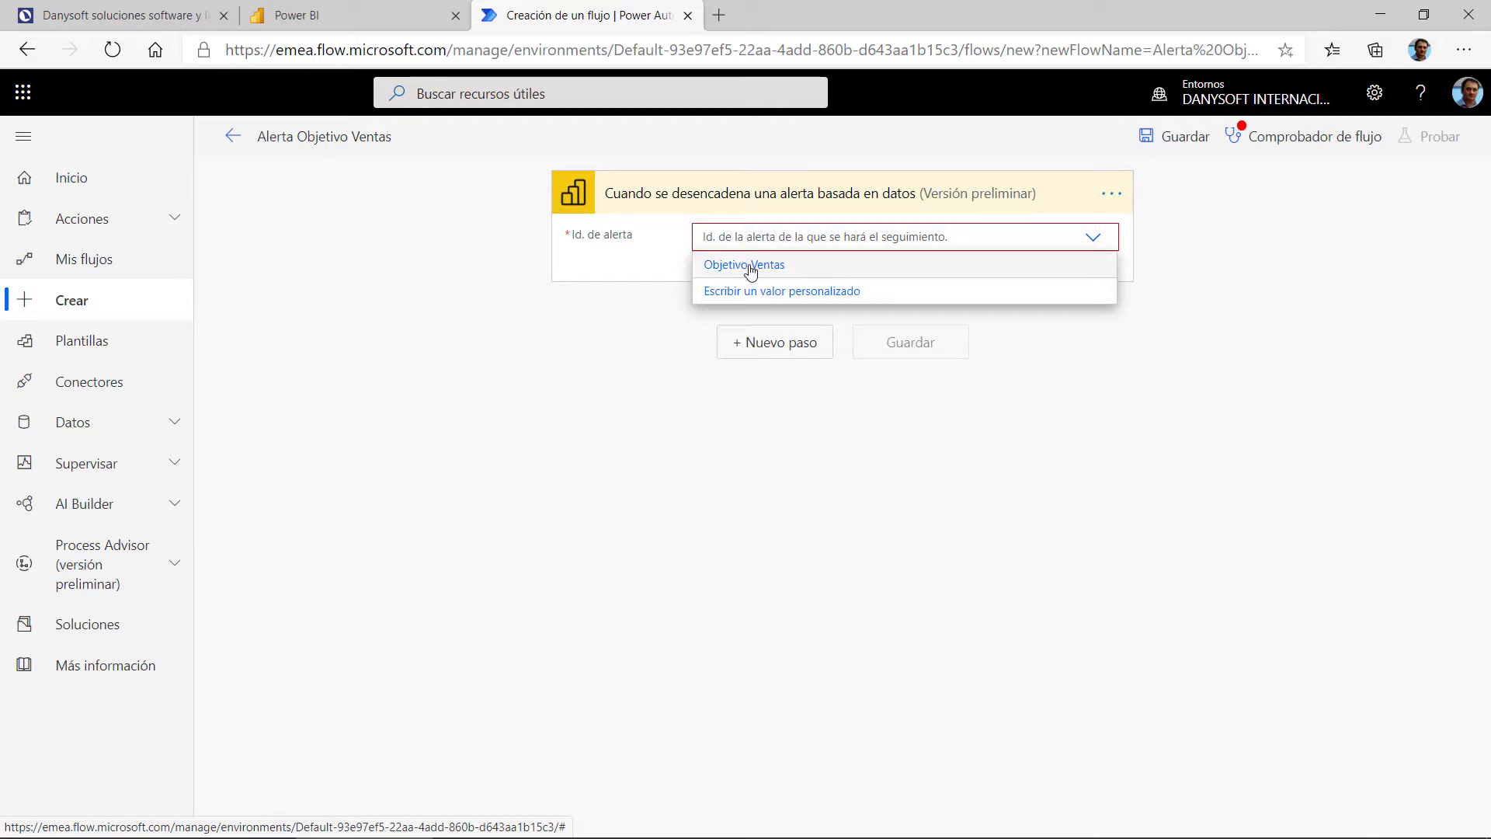
click(750, 268)
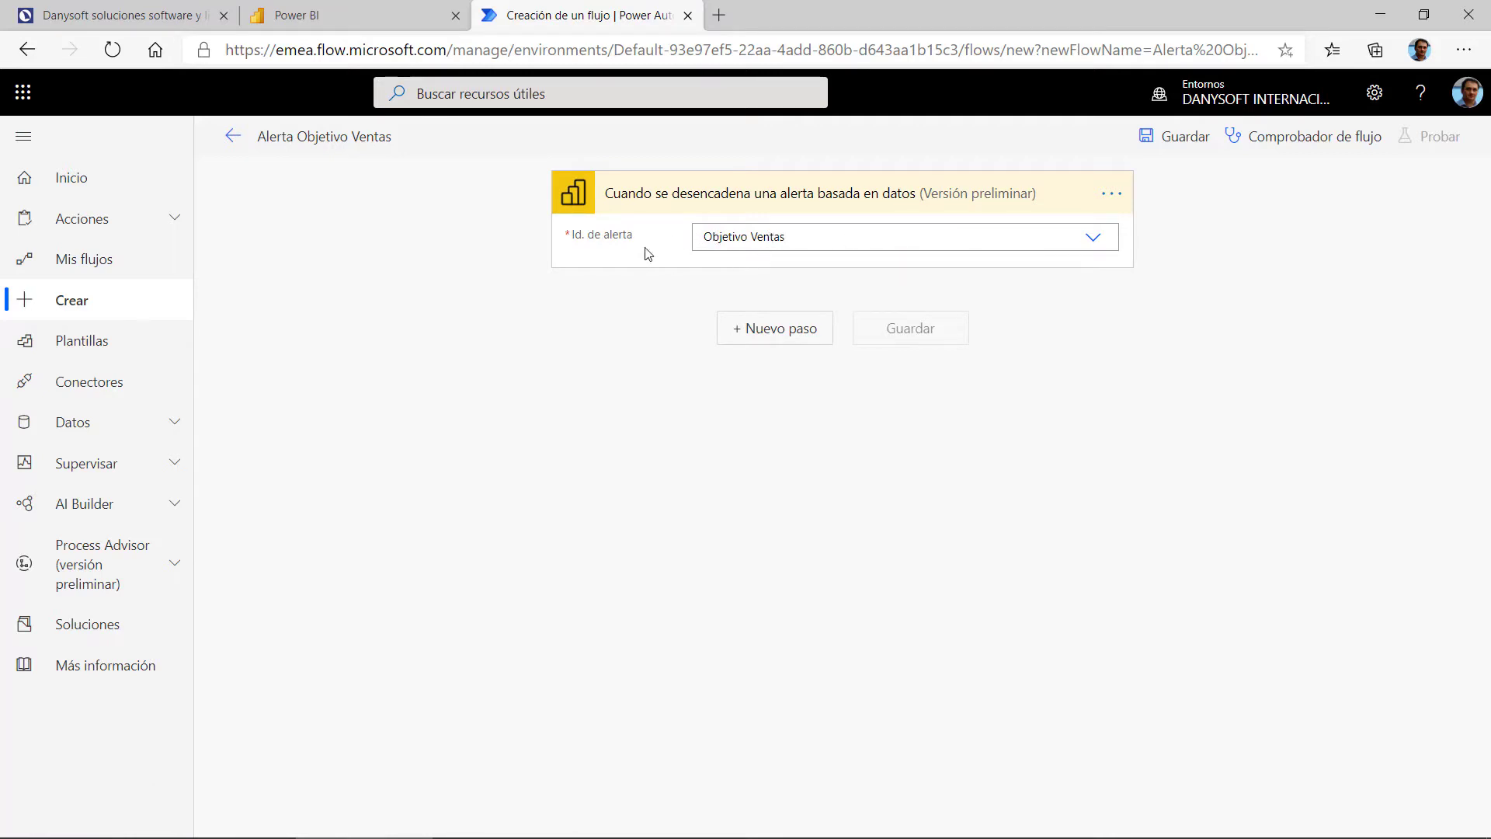
click(789, 343)
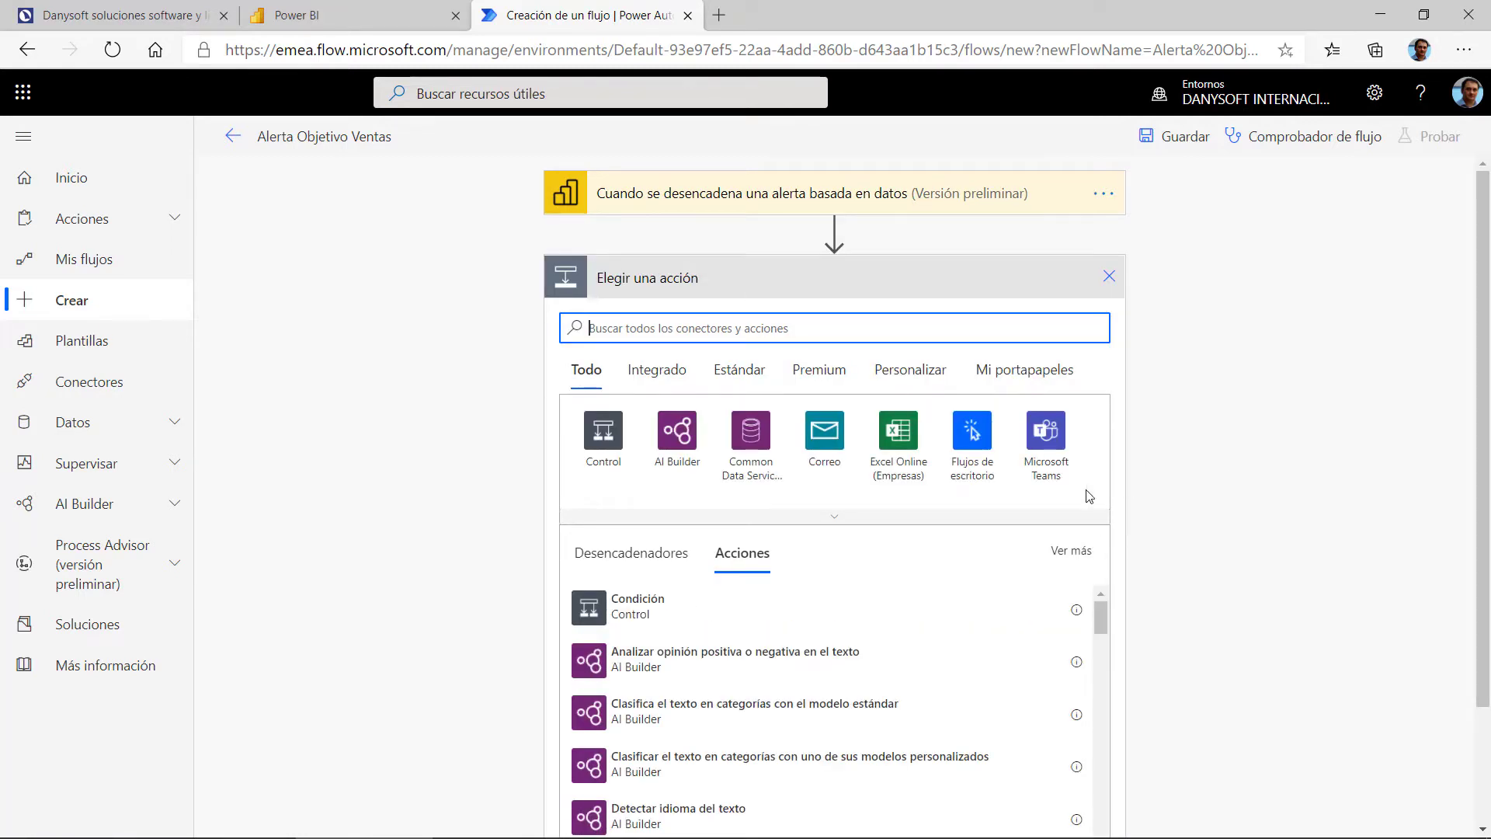
click(835, 516)
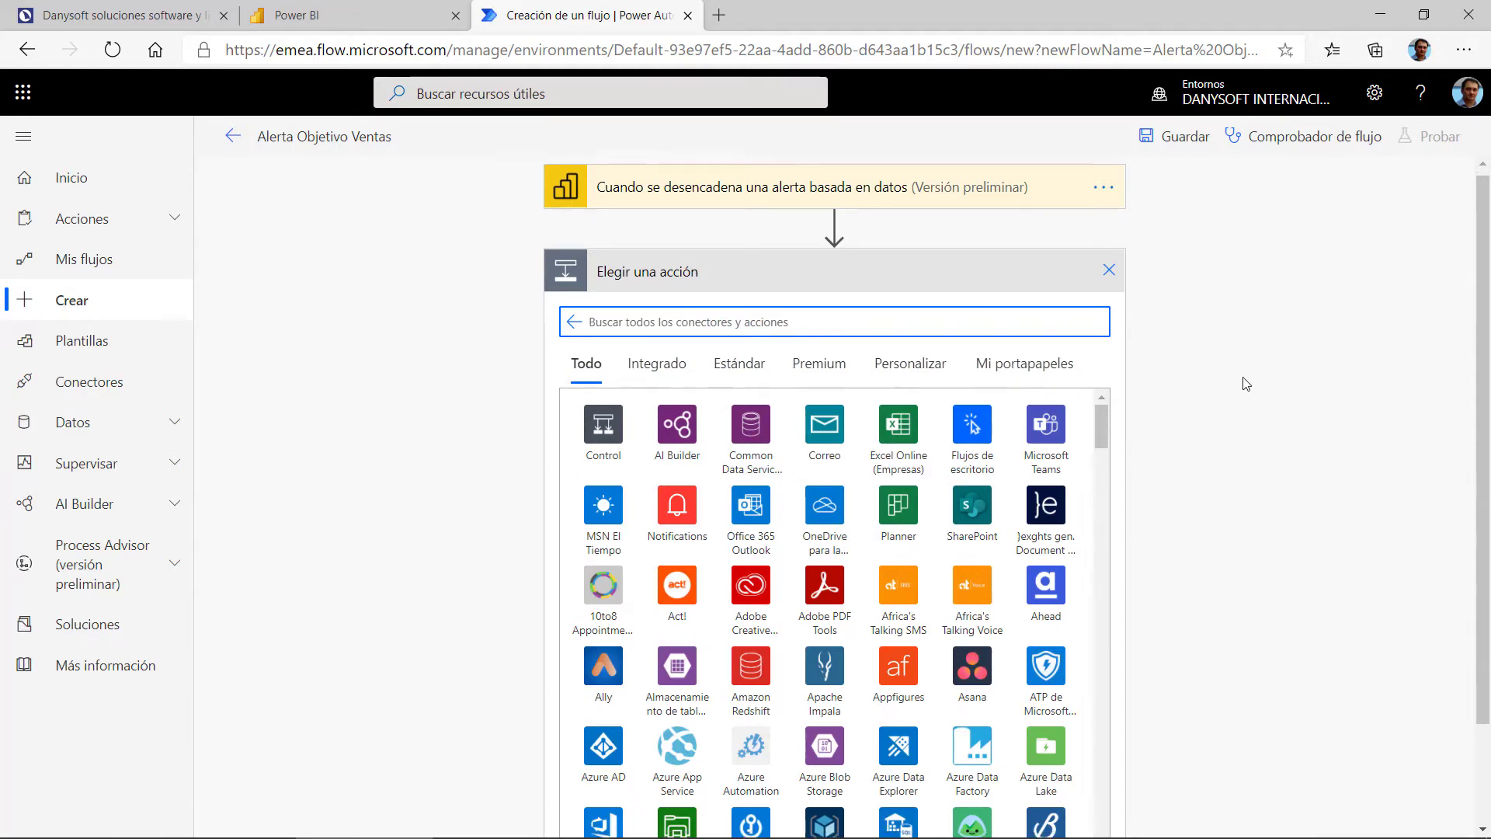
scroll(1245, 380, down, 2)
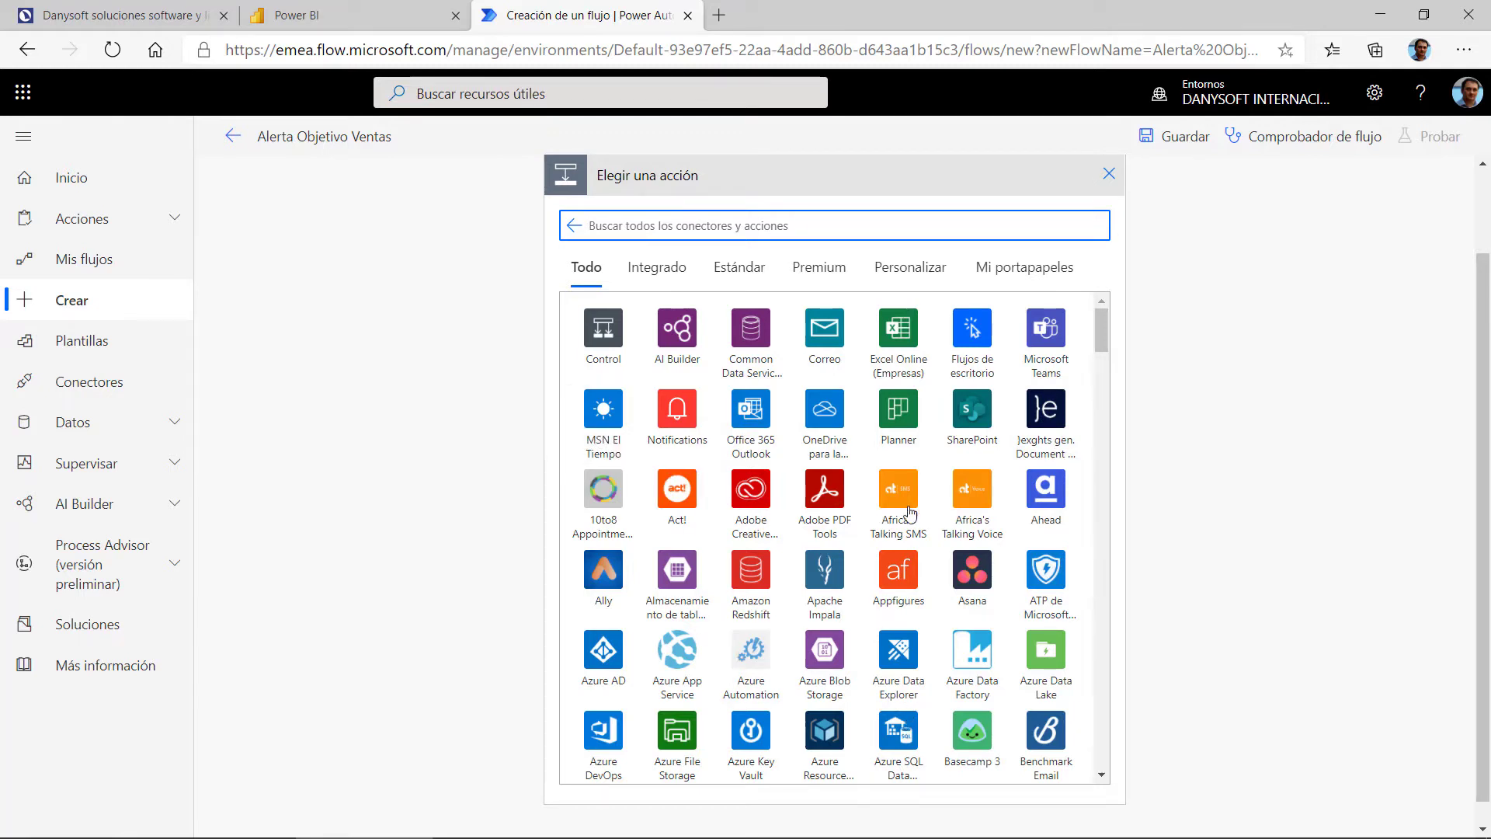
scroll(850, 466, down, 4)
scroll(850, 437, down, 8)
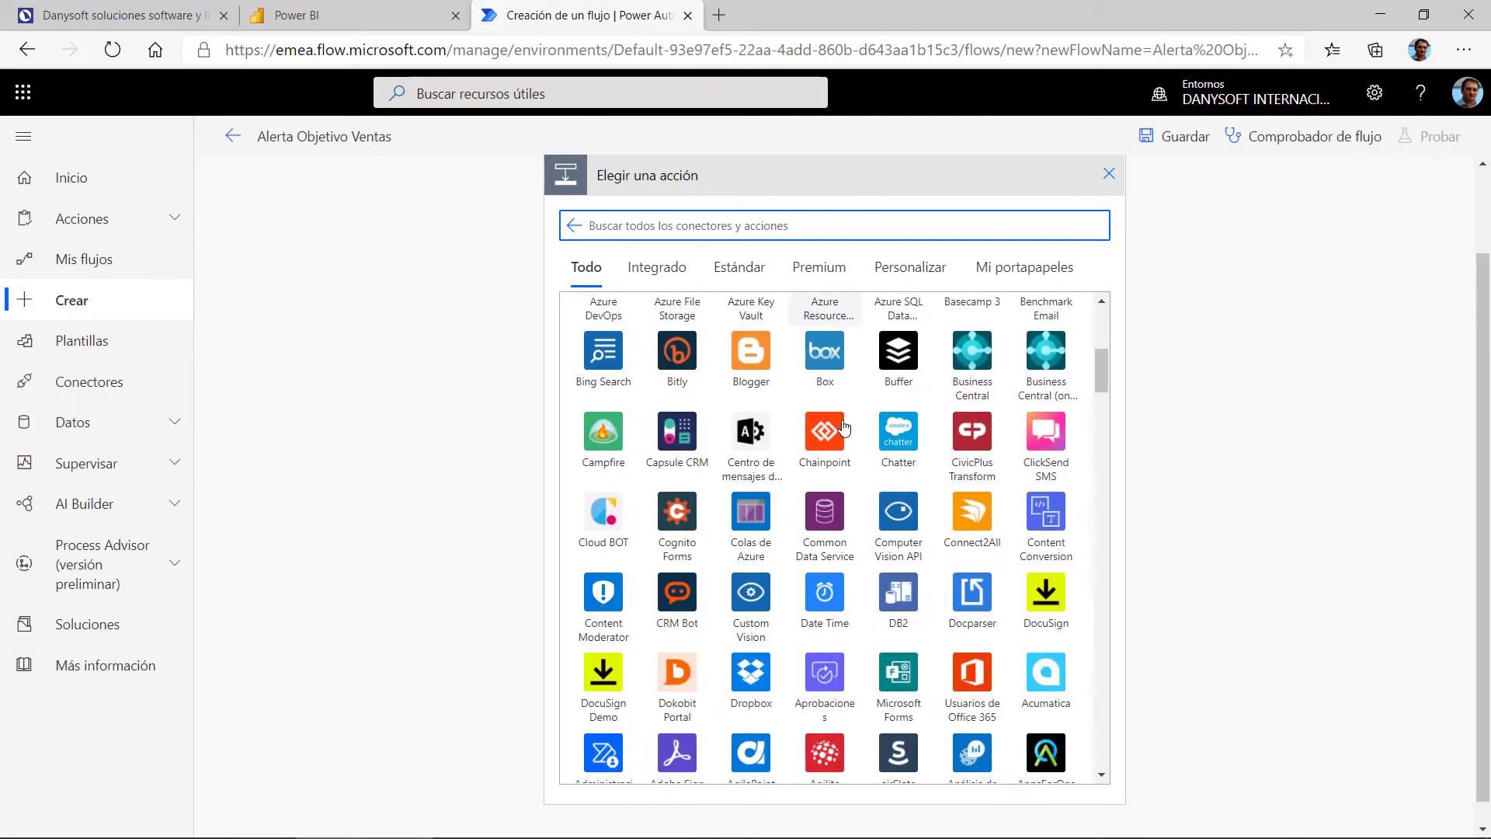
scroll(856, 423, down, 5)
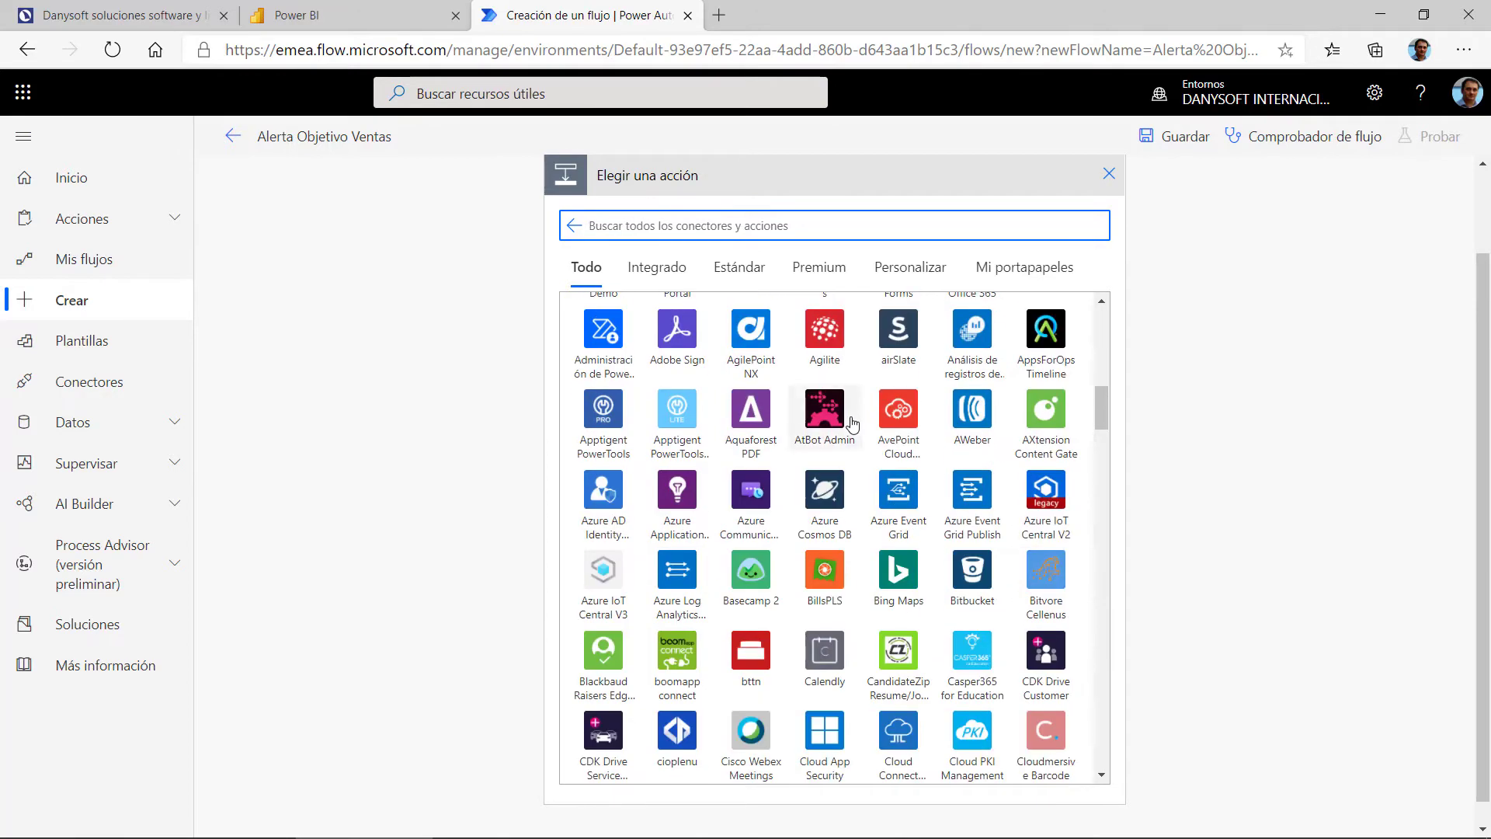
scroll(831, 433, down, 3)
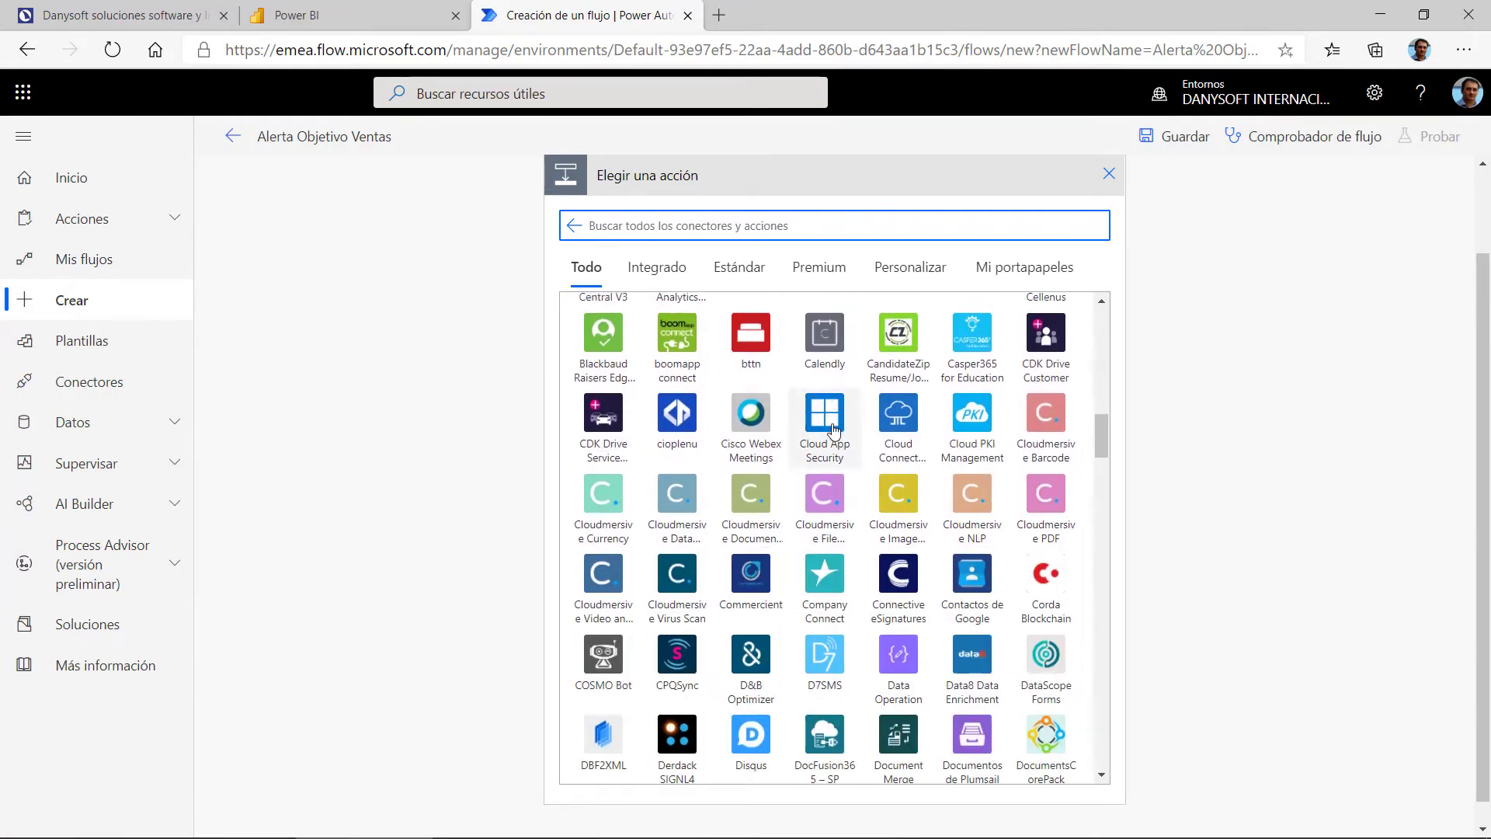
scroll(820, 433, down, 5)
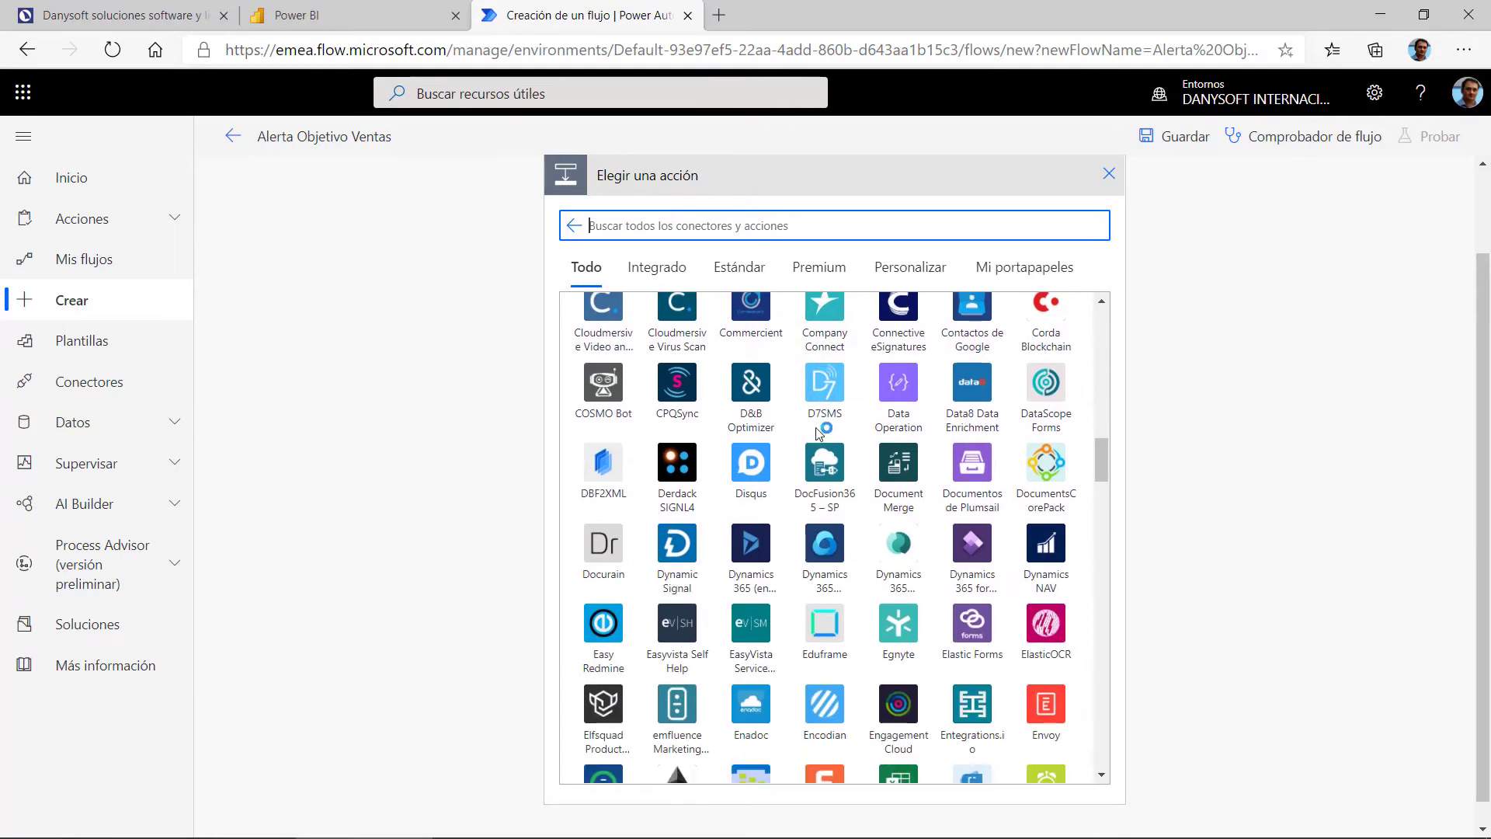
scroll(808, 430, down, 4)
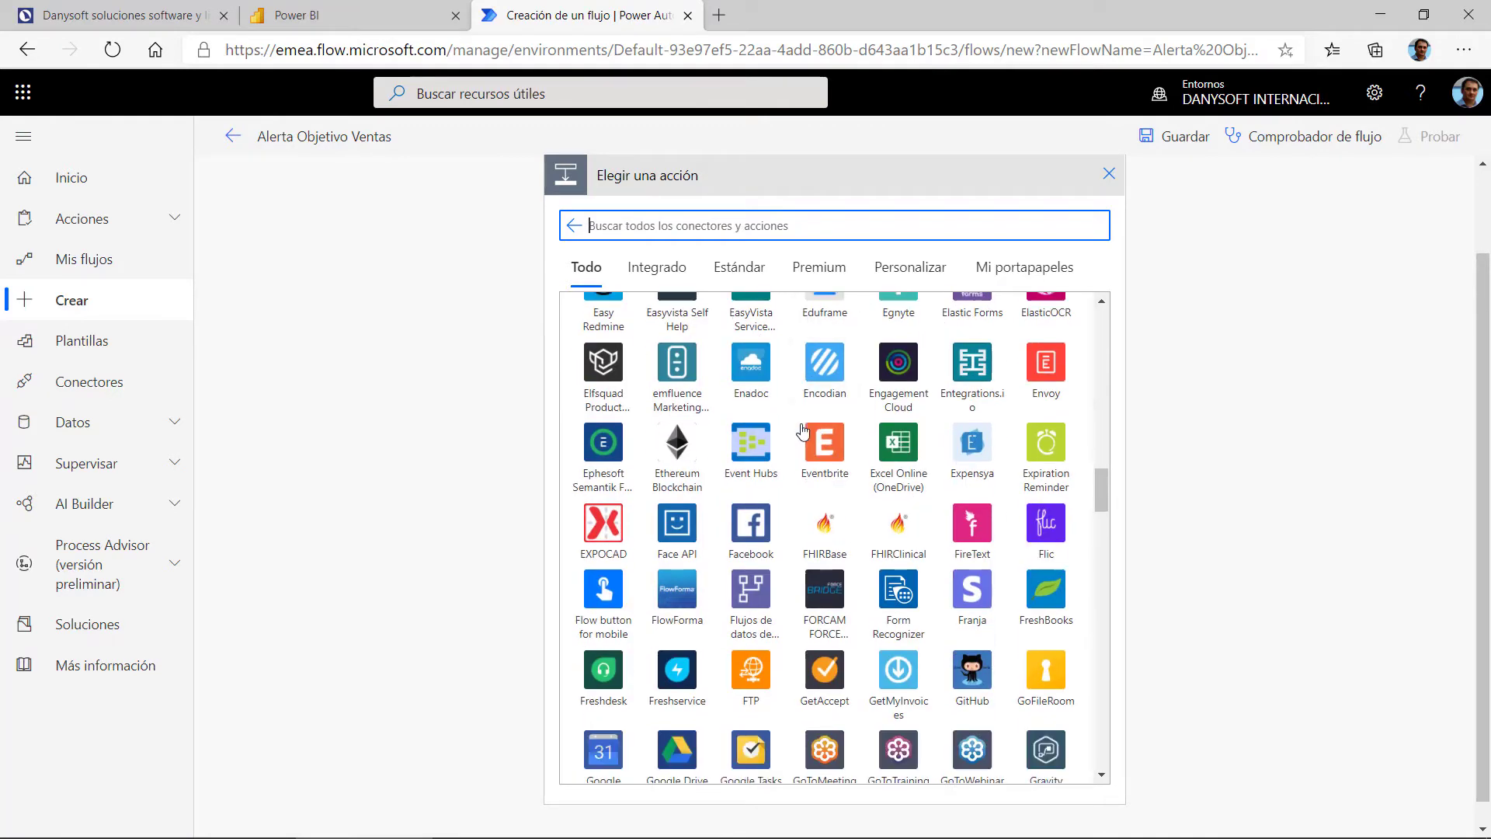
scroll(781, 475, down, 2)
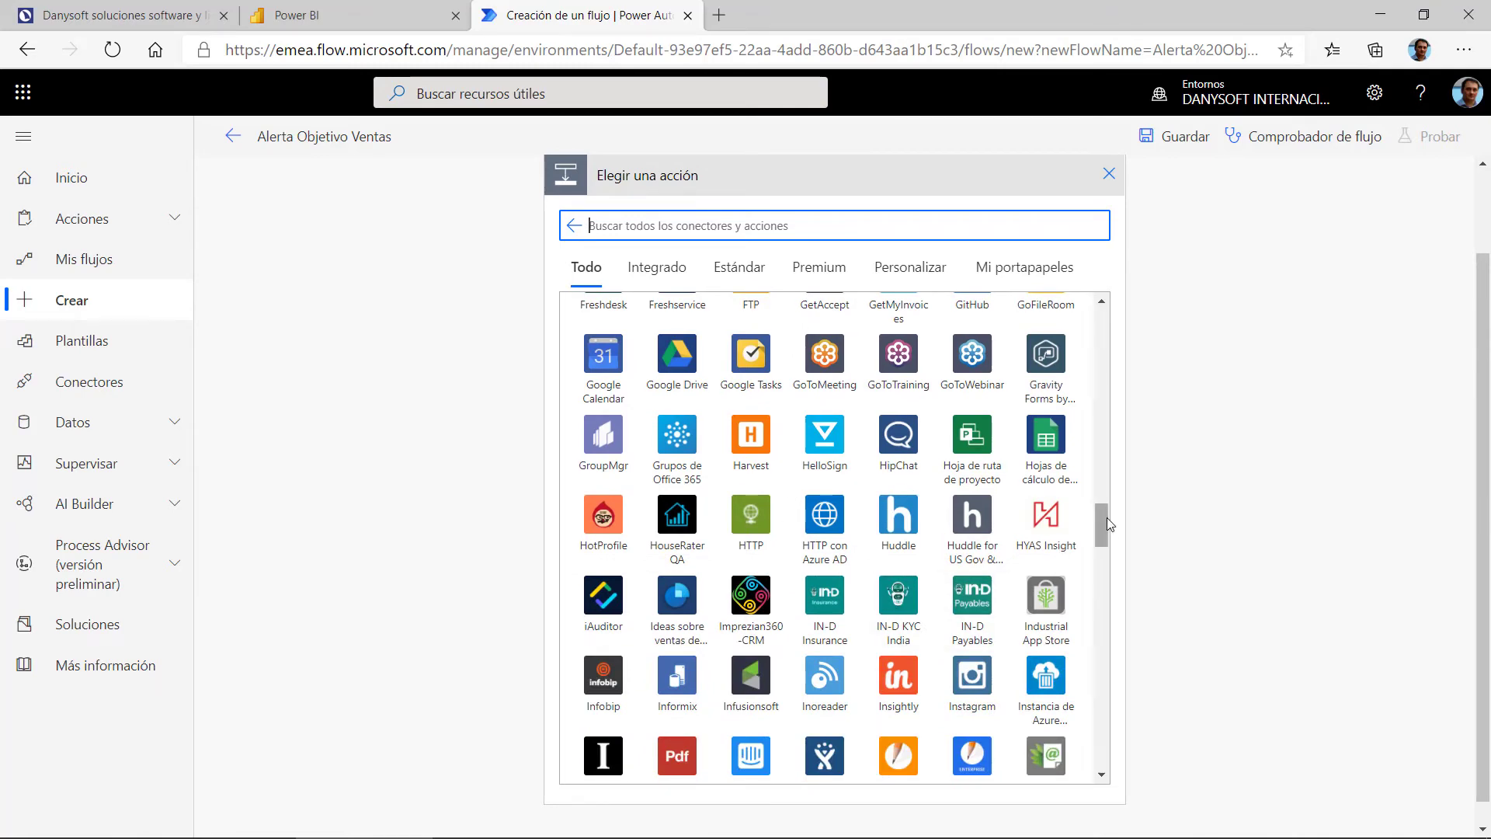
drag(1106, 518, 1080, 597)
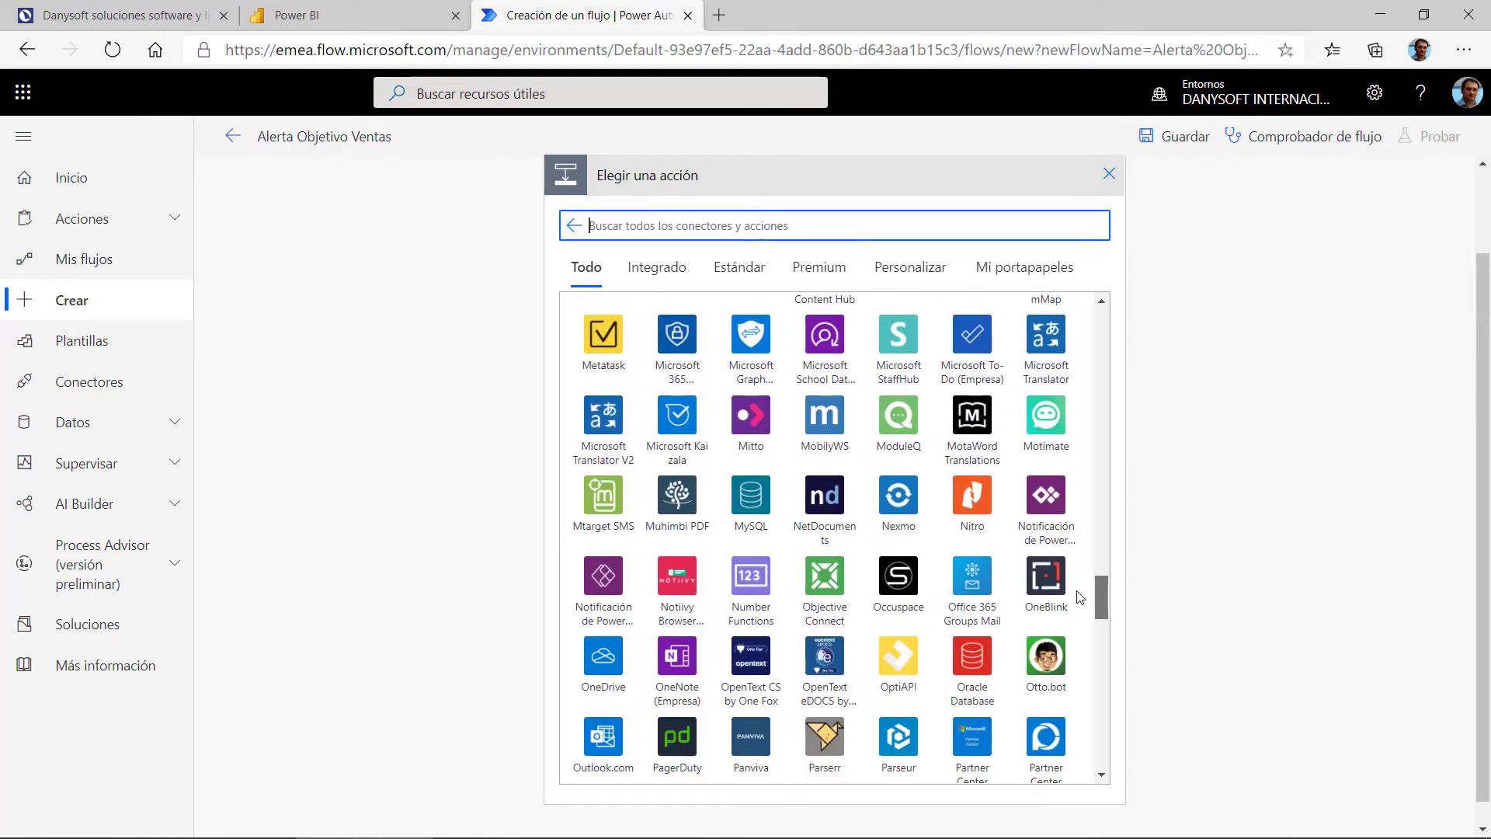
mouse_move(1079, 596)
mouse_down()
mouse_move(1079, 617)
mouse_move(1075, 587)
mouse_up()
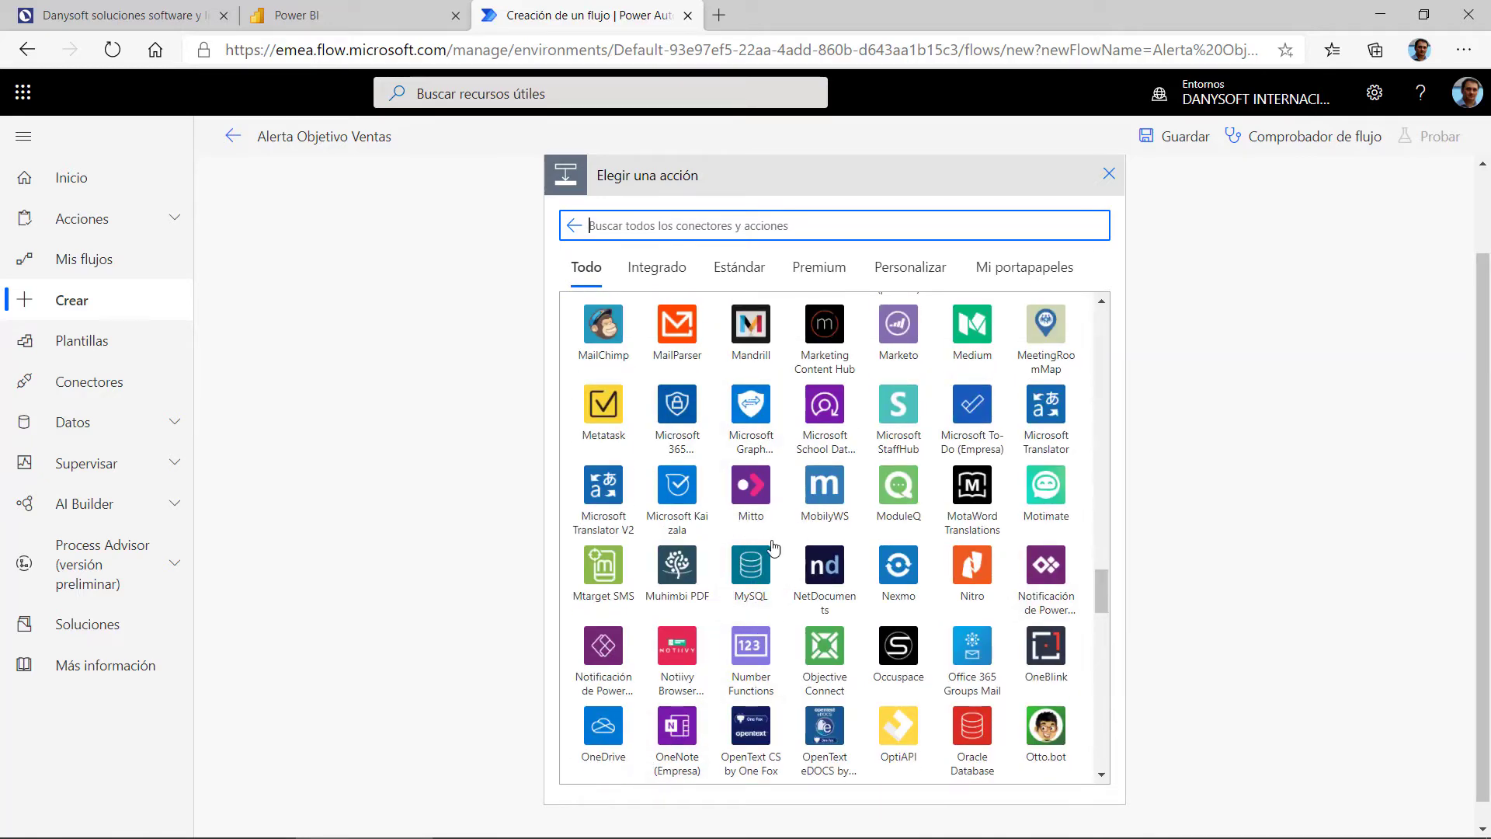
scroll(746, 483, down, 2)
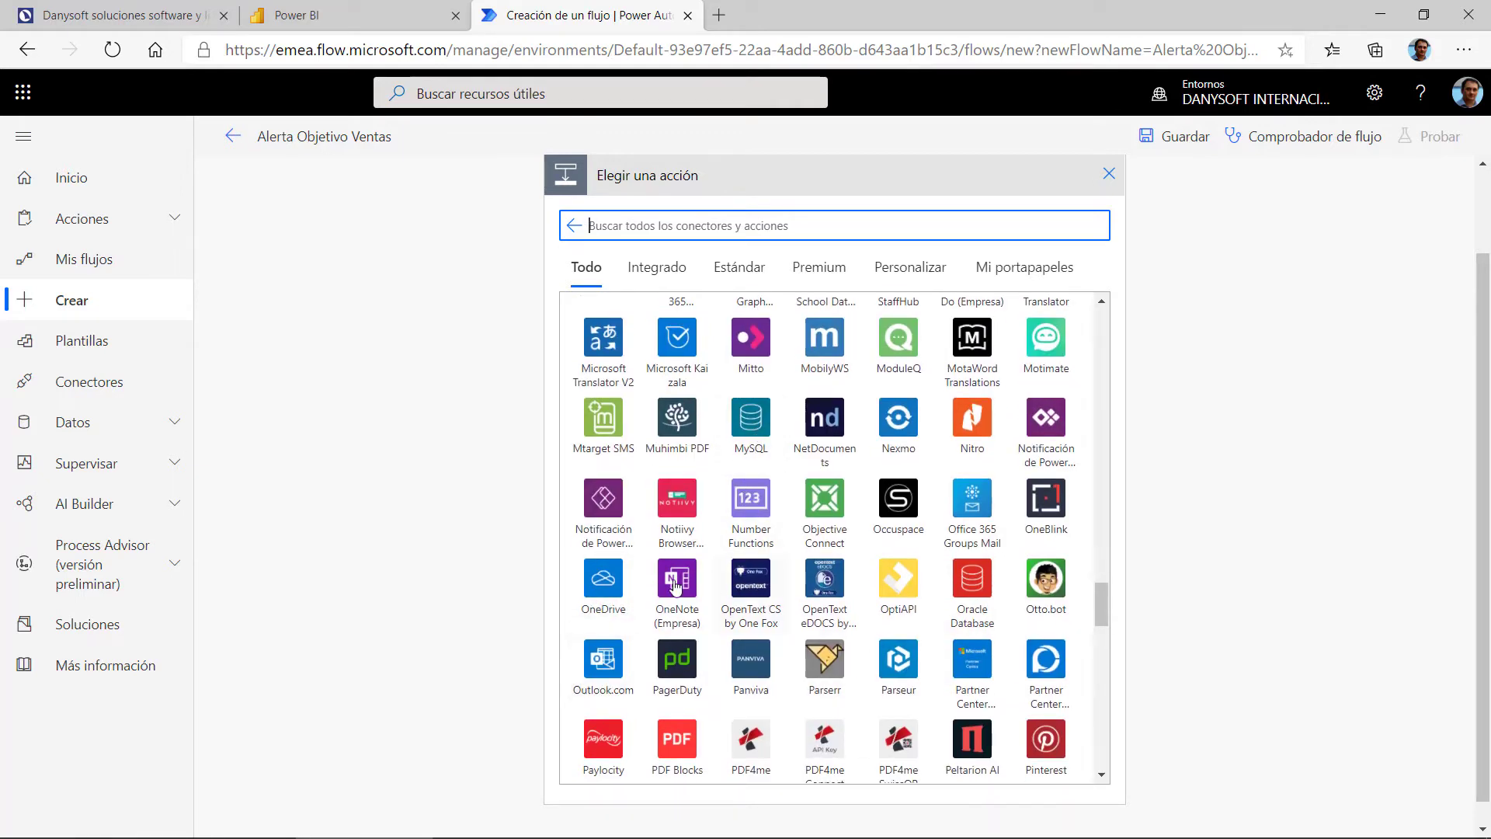
scroll(979, 552, down, 3)
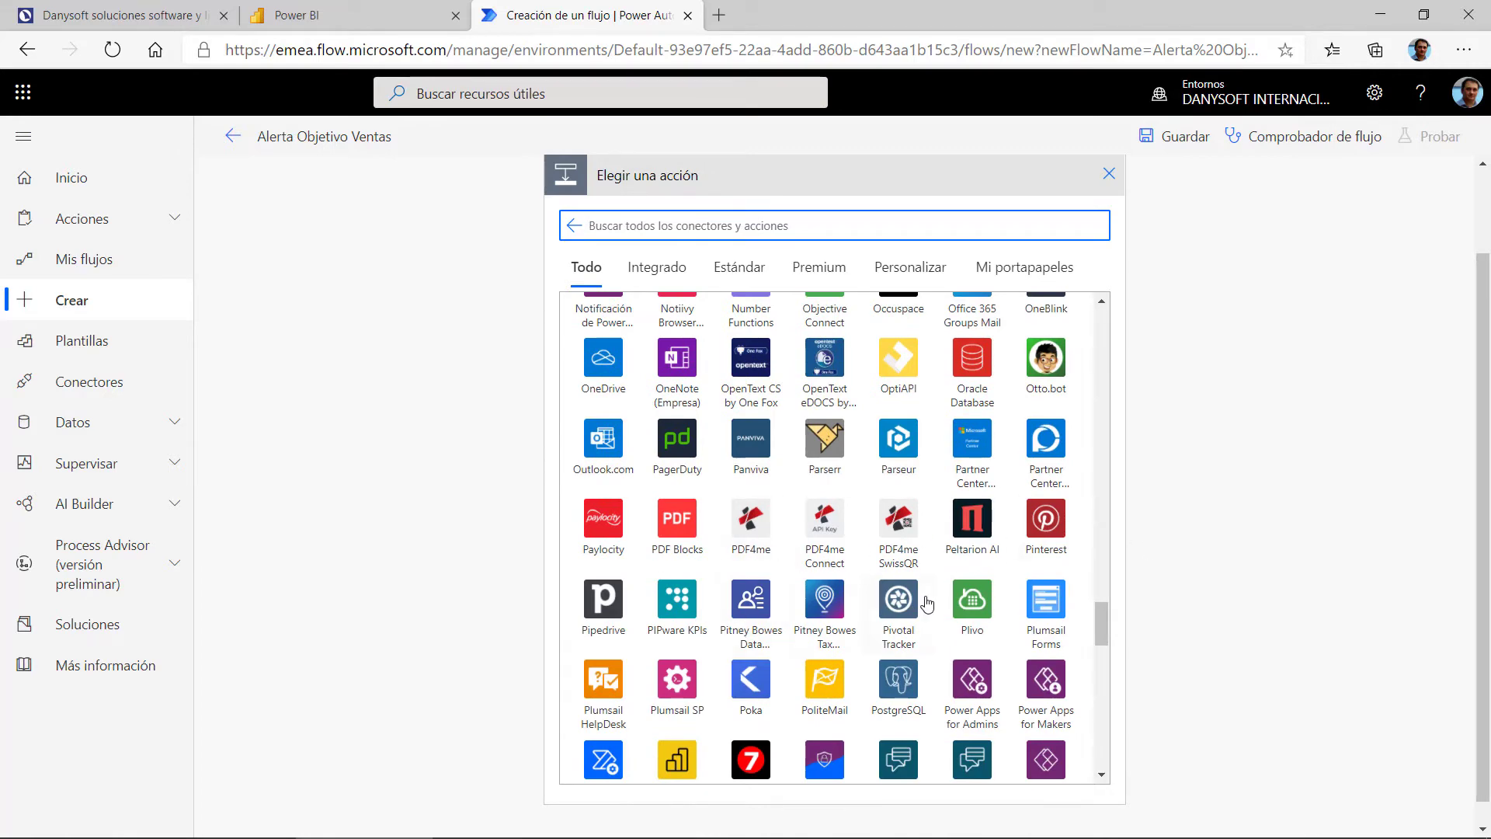
scroll(851, 590, down, 1)
scroll(851, 591, down, 1)
scroll(876, 582, down, 2)
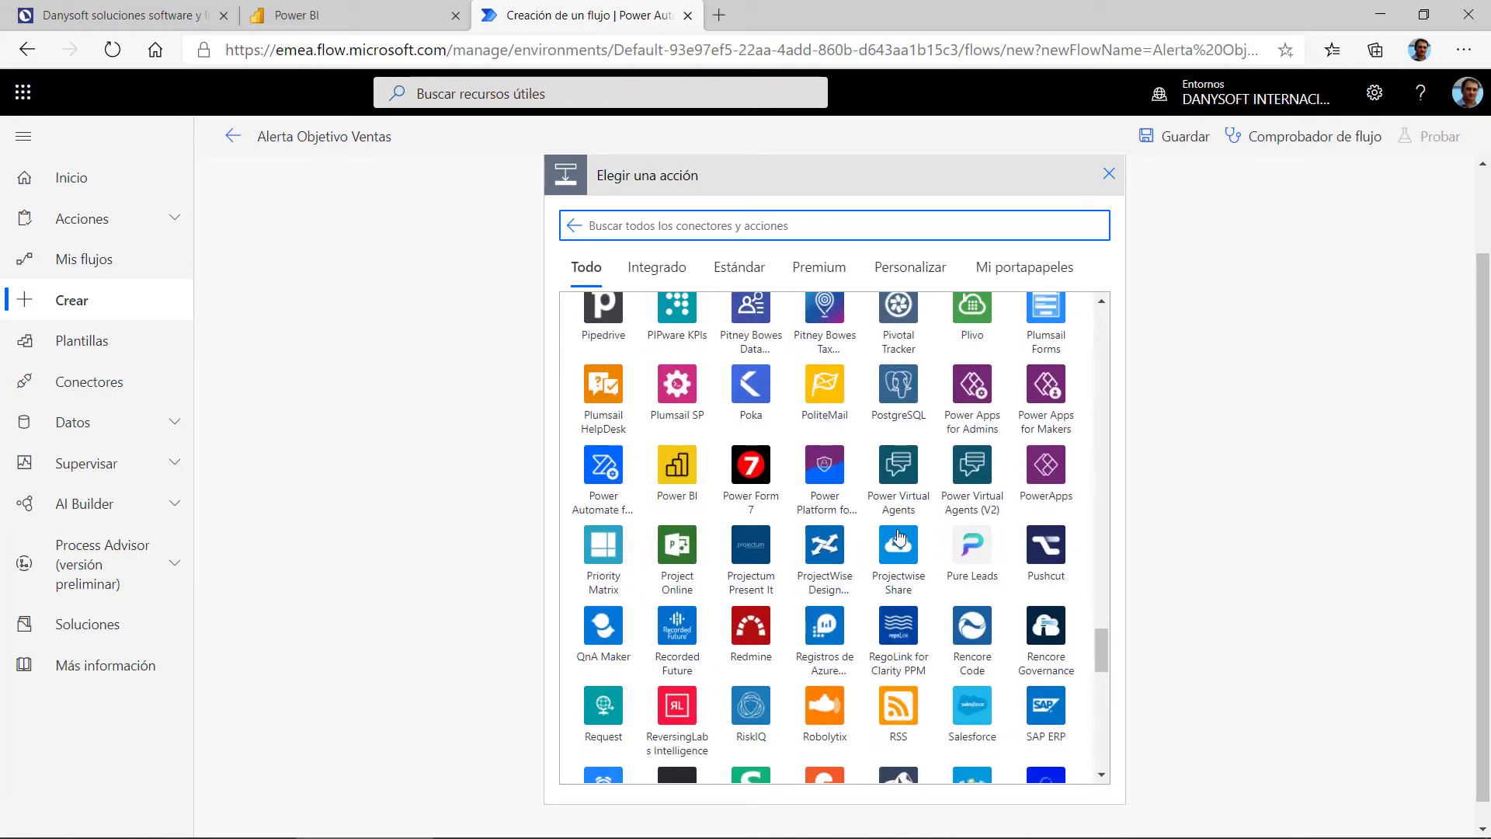
scroll(999, 617, down, 2)
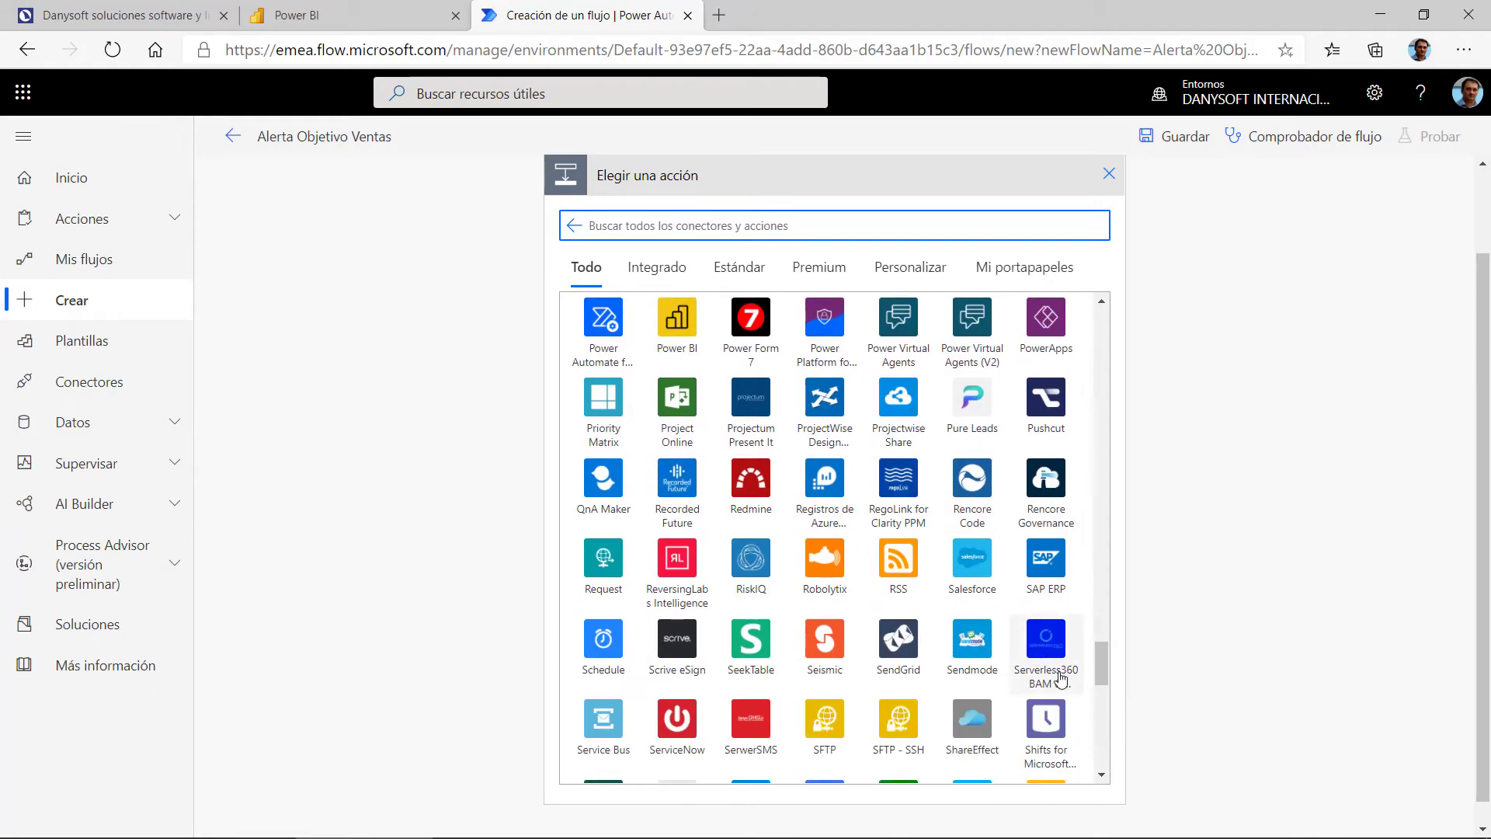
drag(1101, 672, 1093, 320)
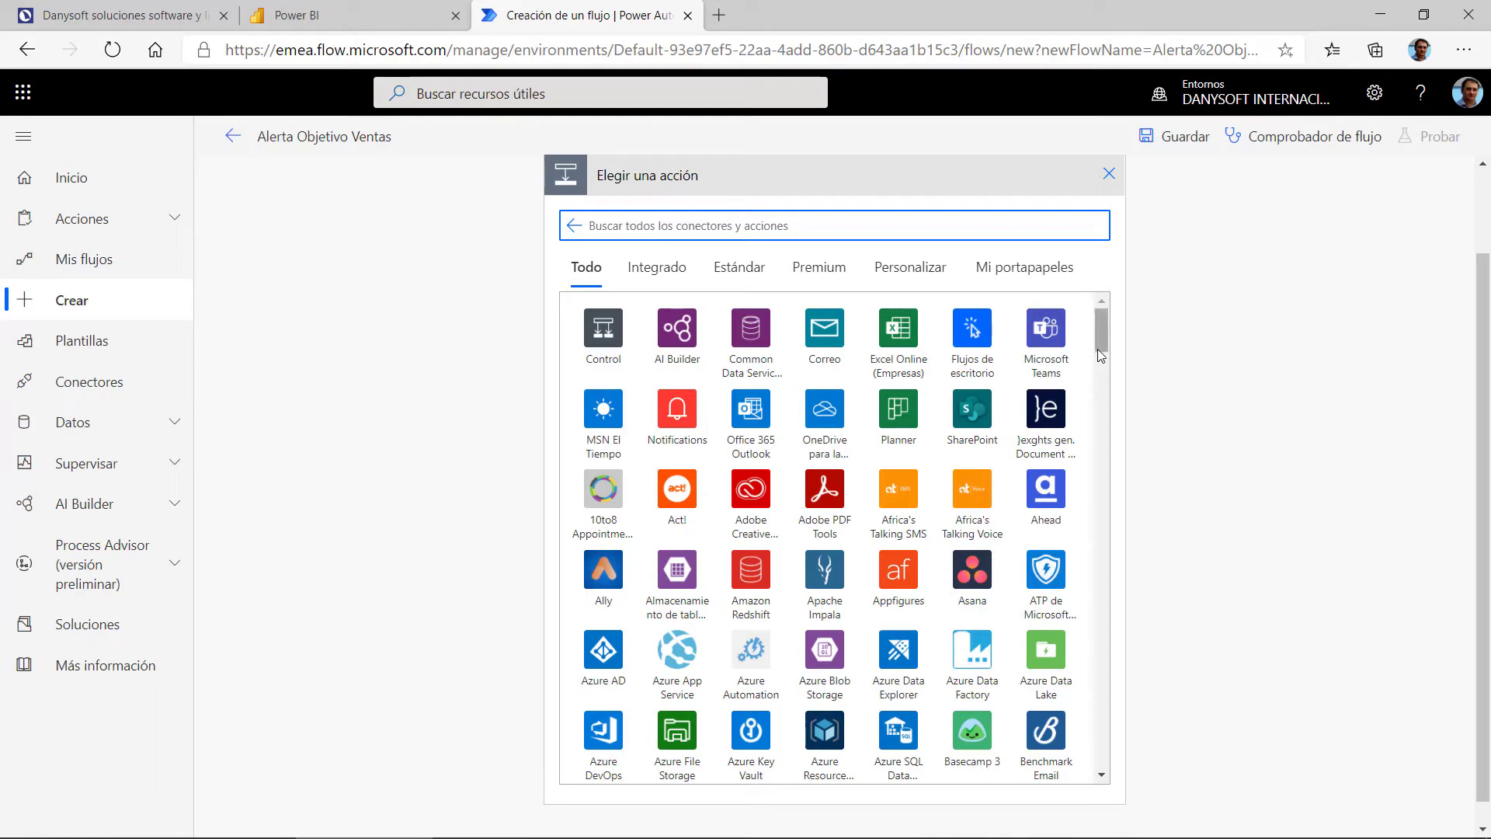
drag(1102, 345, 947, 257)
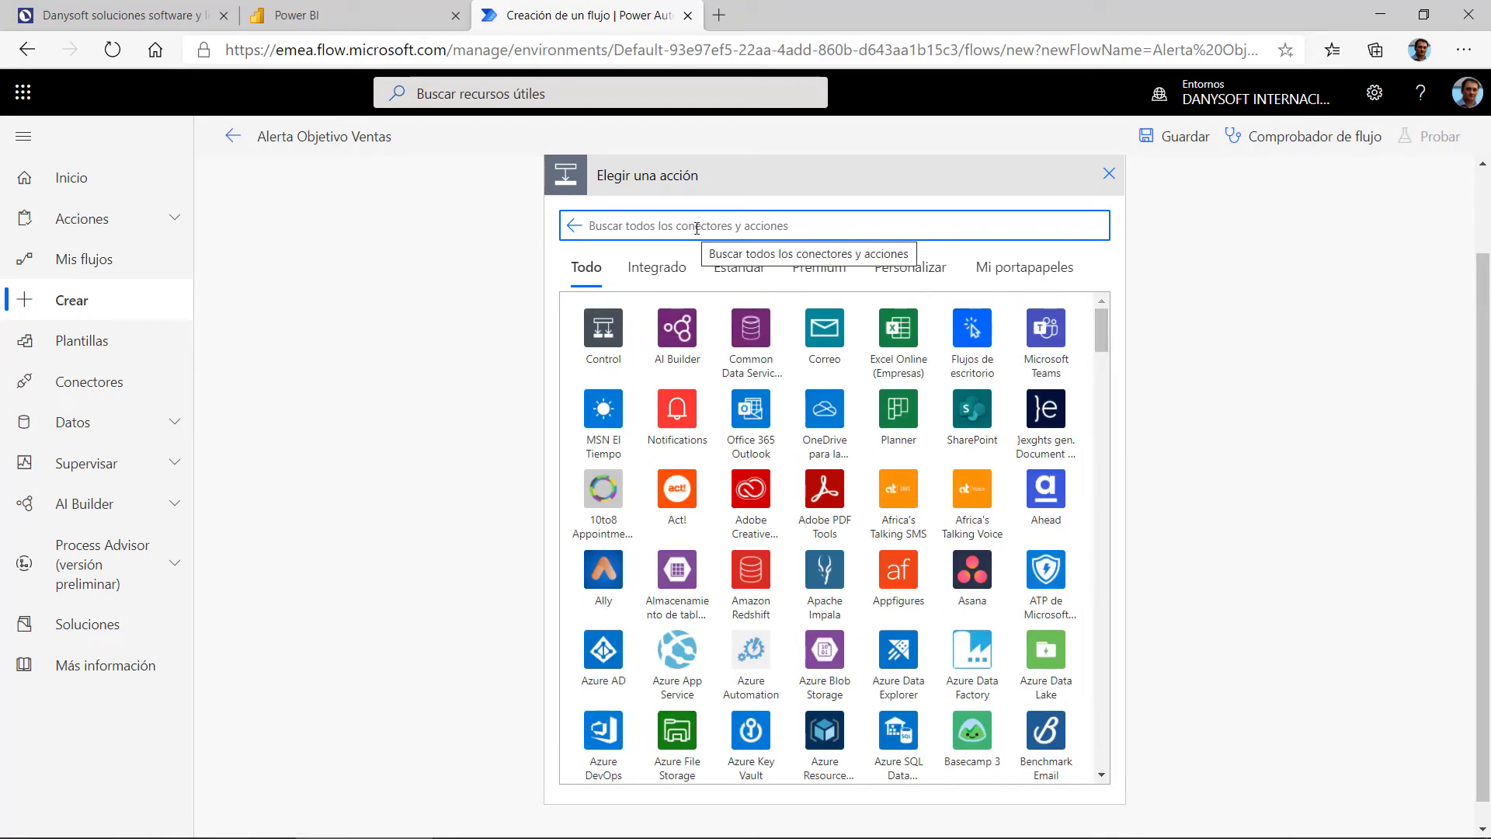
click(820, 270)
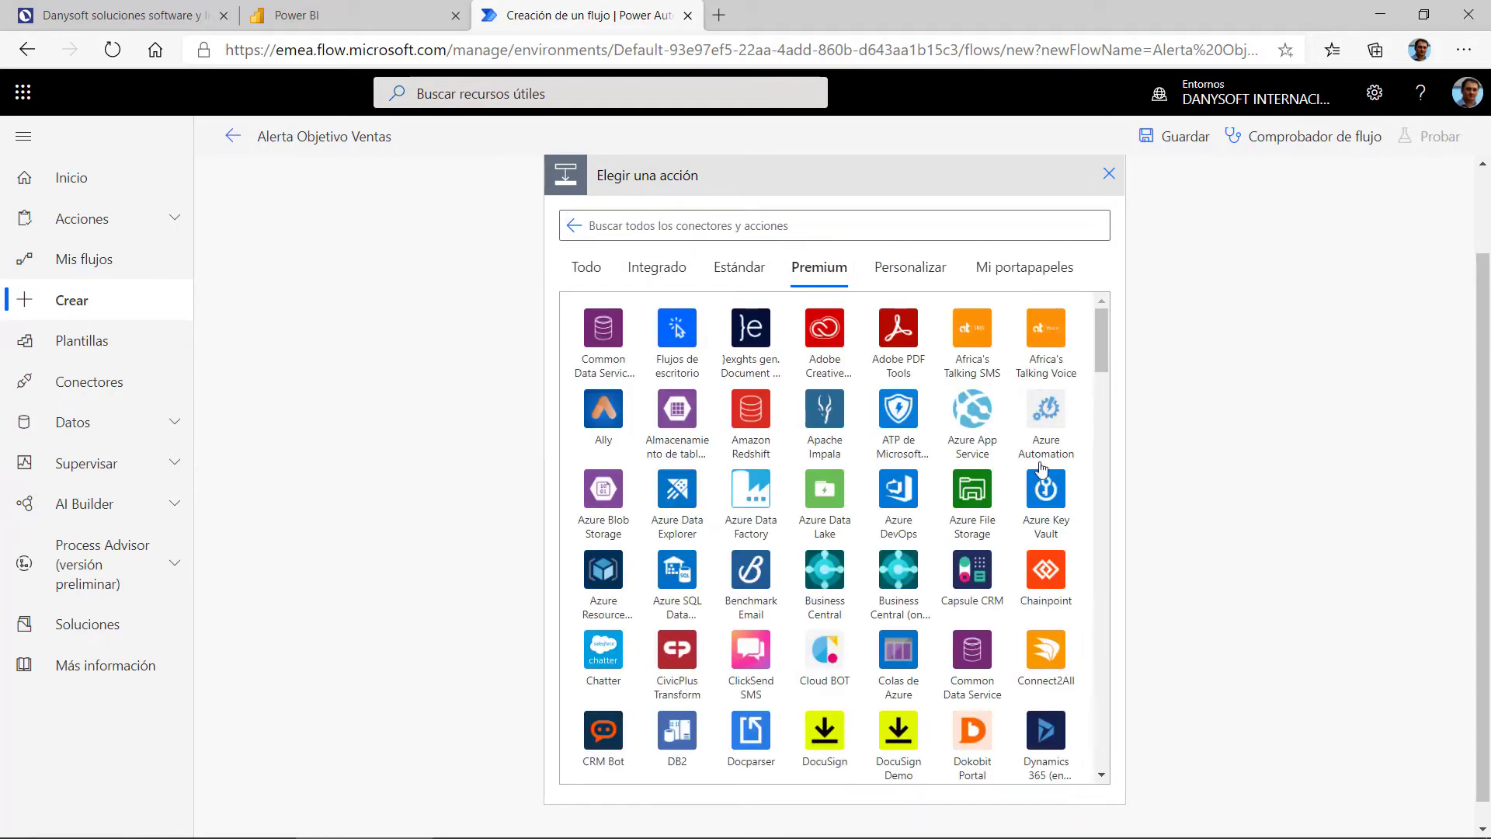
scroll(874, 535, down, 3)
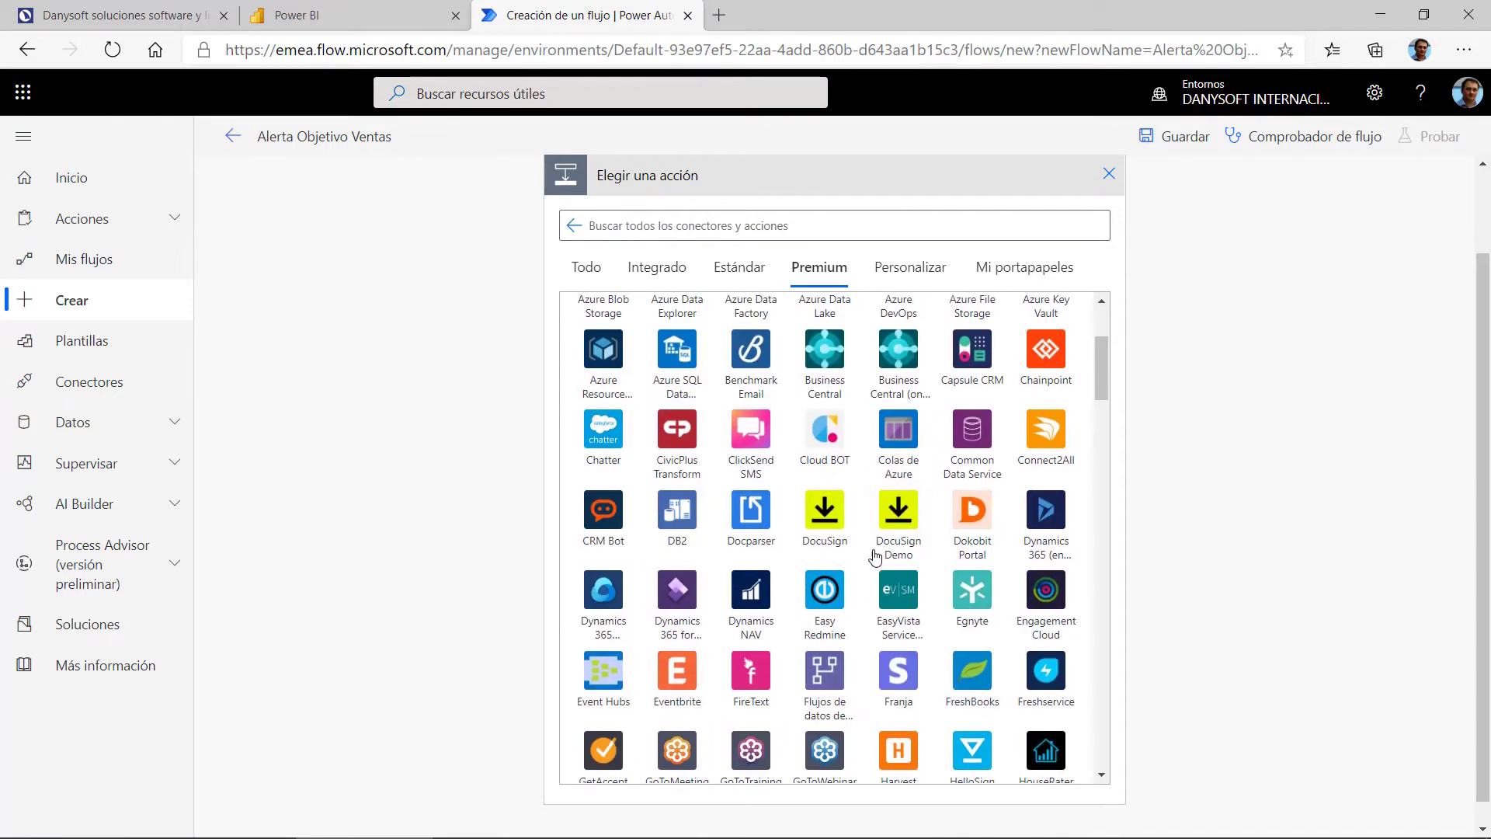
scroll(862, 536, up, 3)
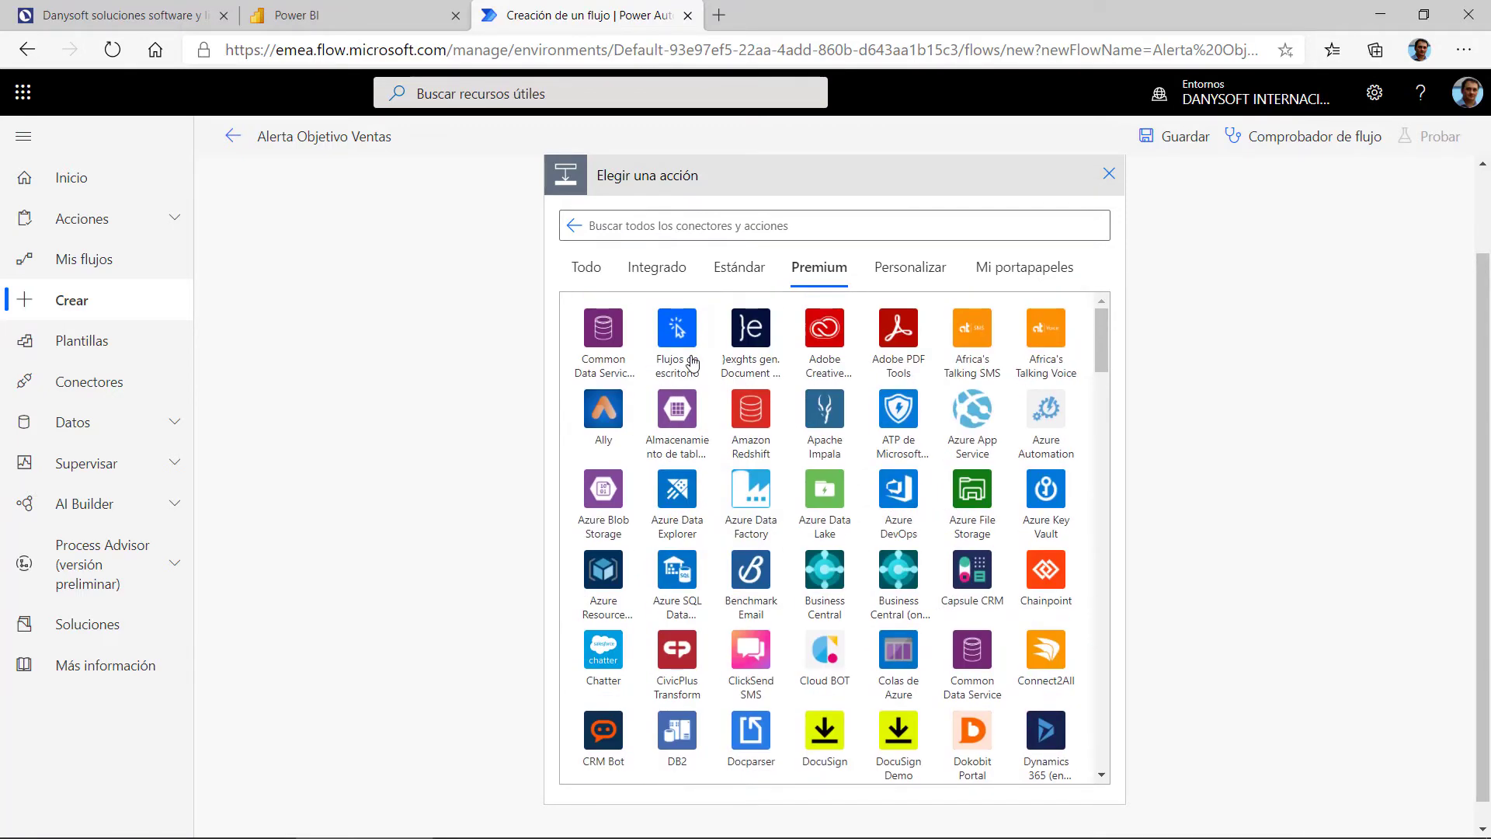
click(600, 278)
click(668, 280)
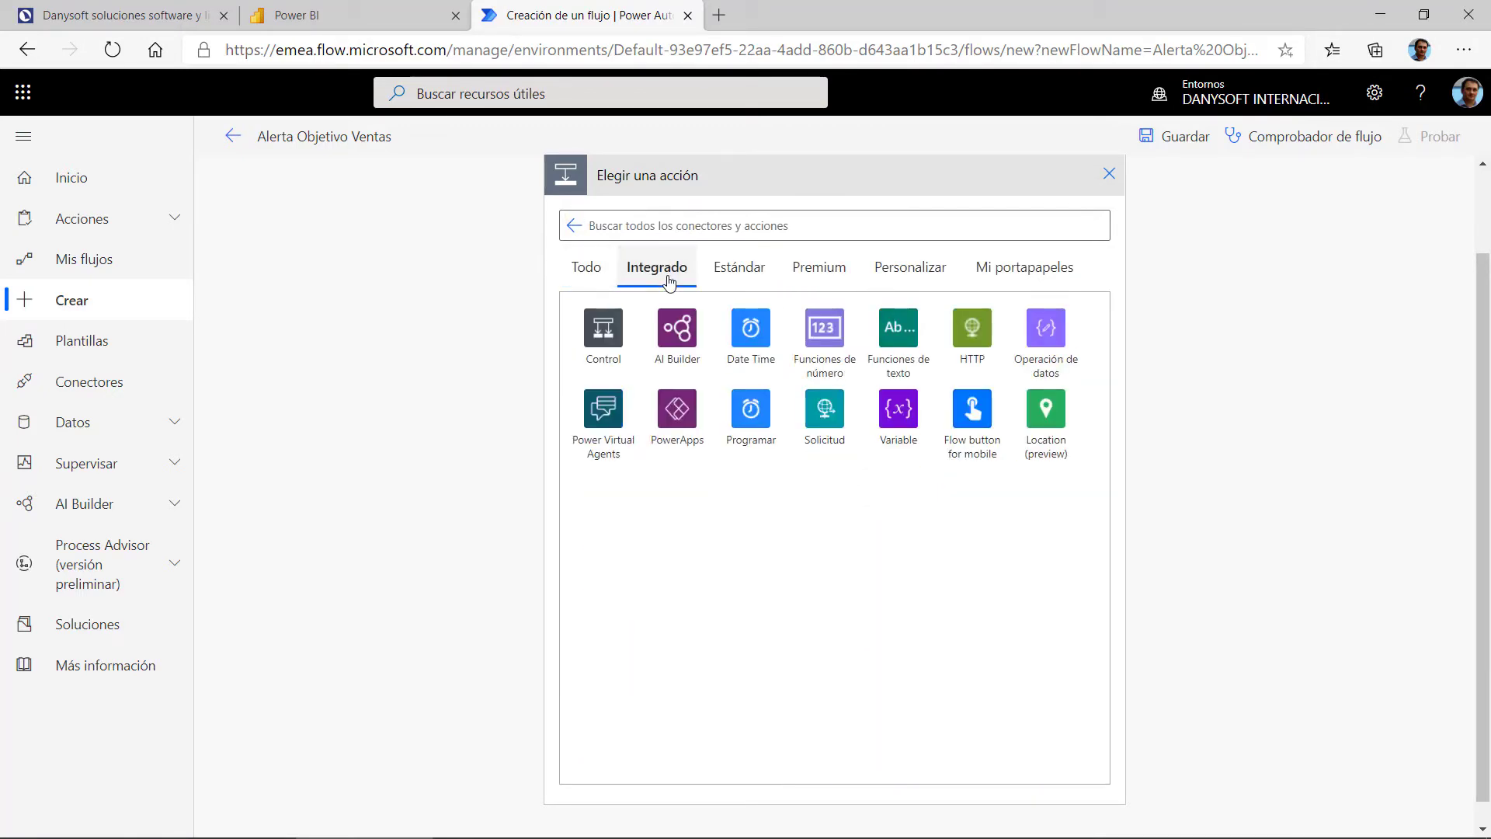
click(746, 271)
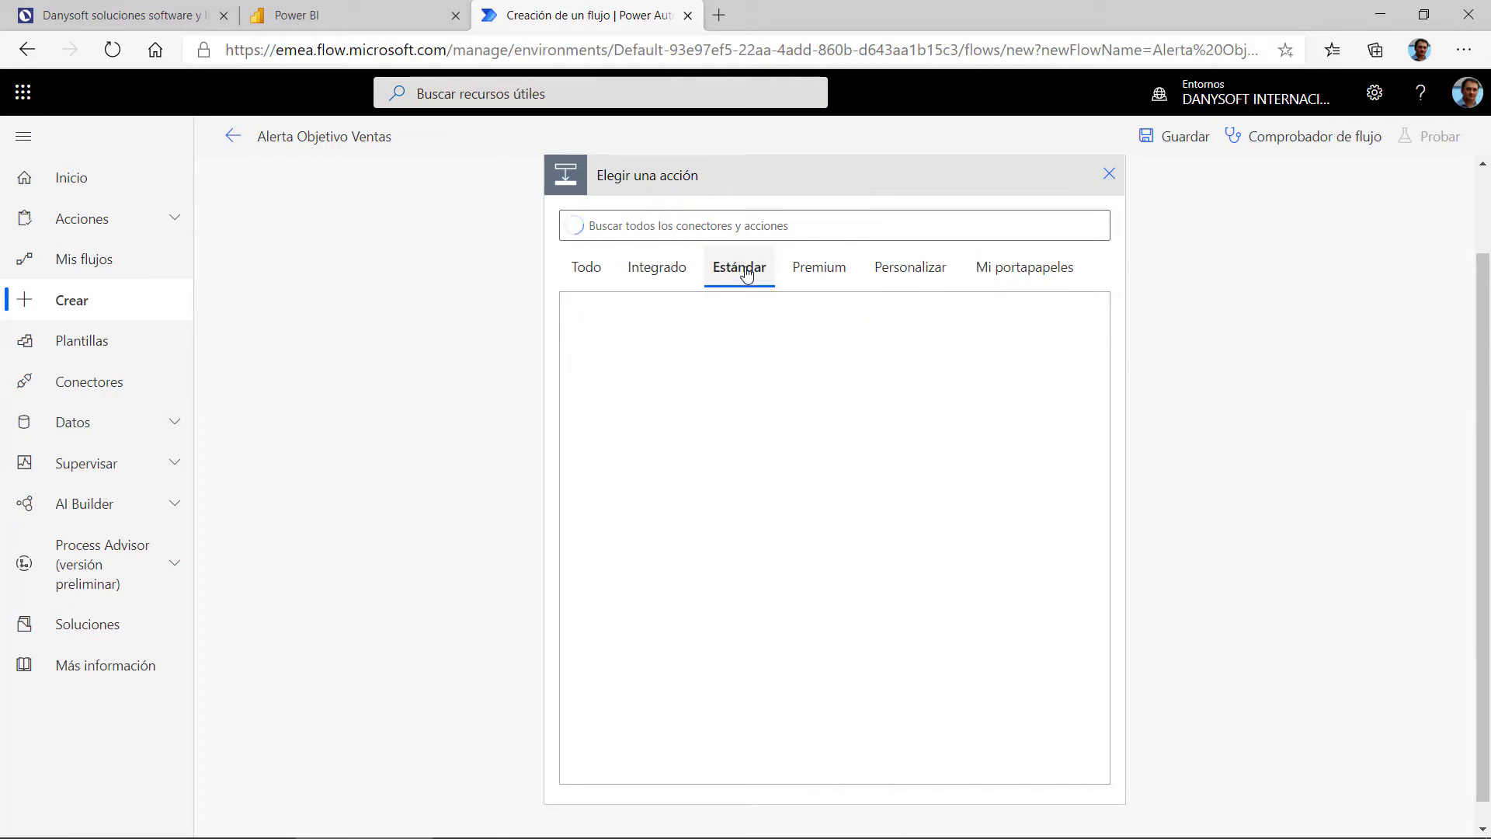
click(639, 279)
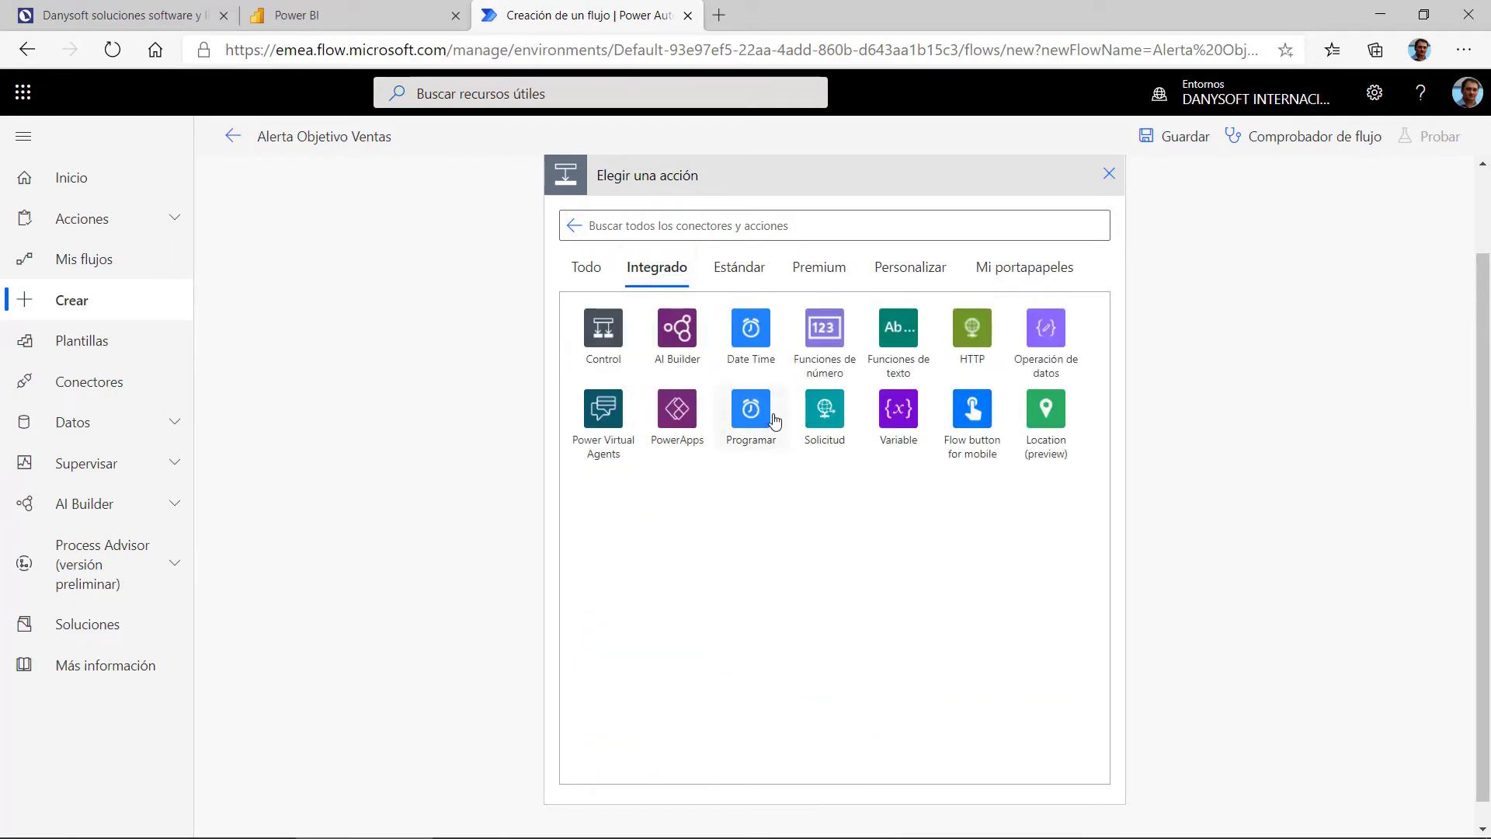
click(739, 274)
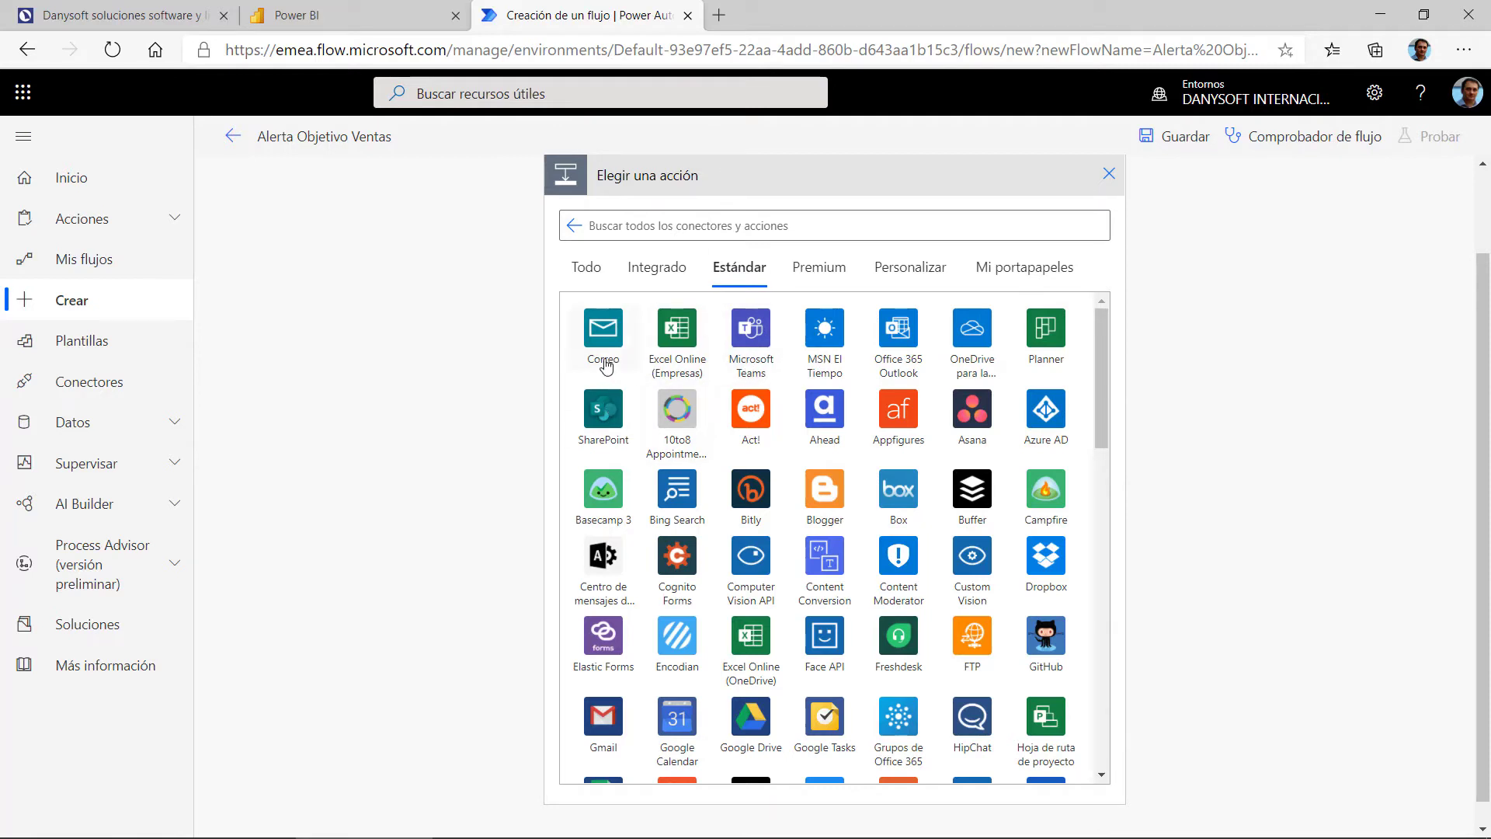
scroll(602, 341, up, 2)
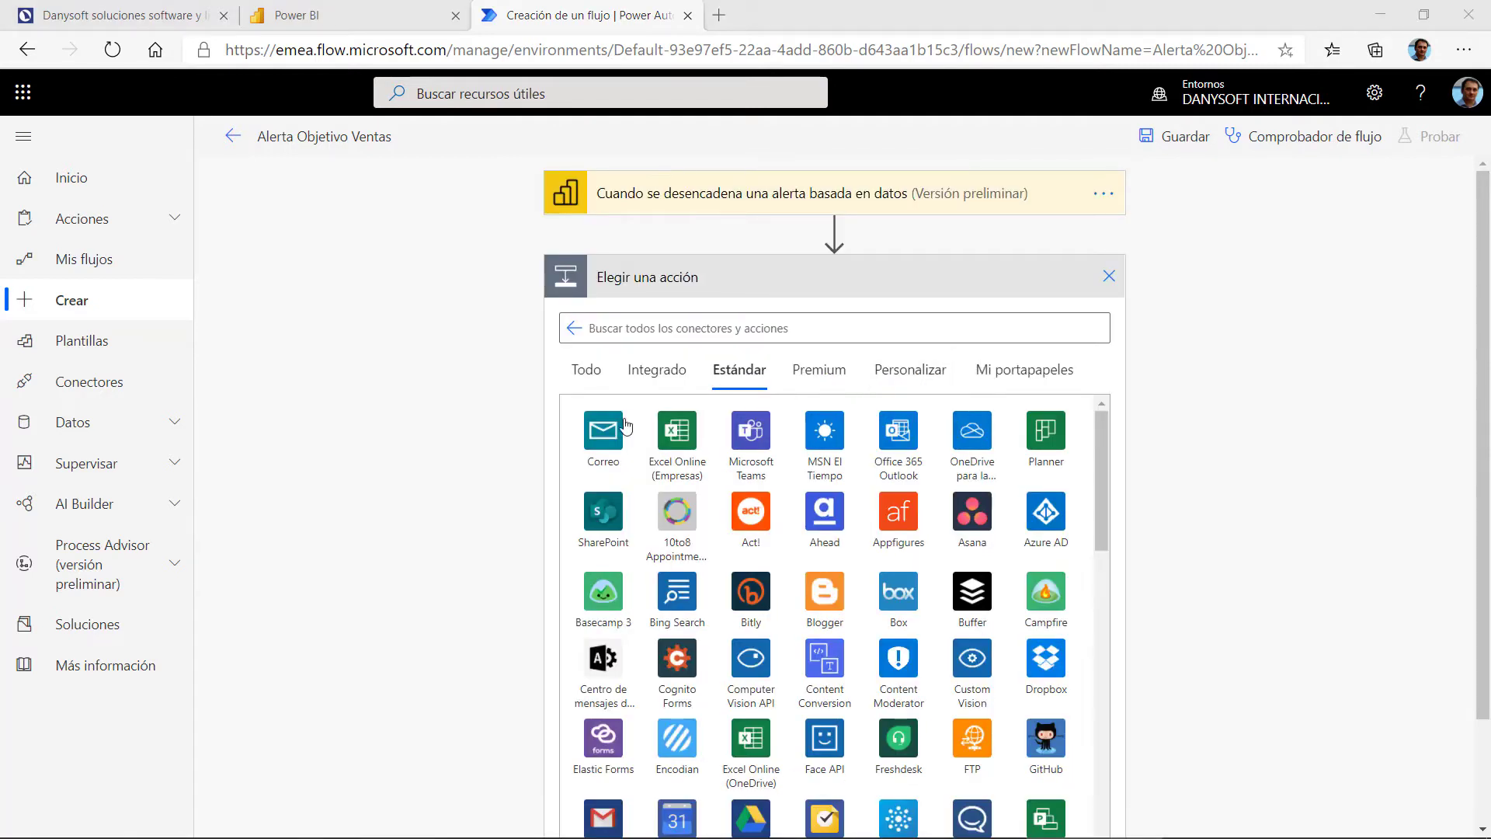
click(569, 378)
click(661, 328)
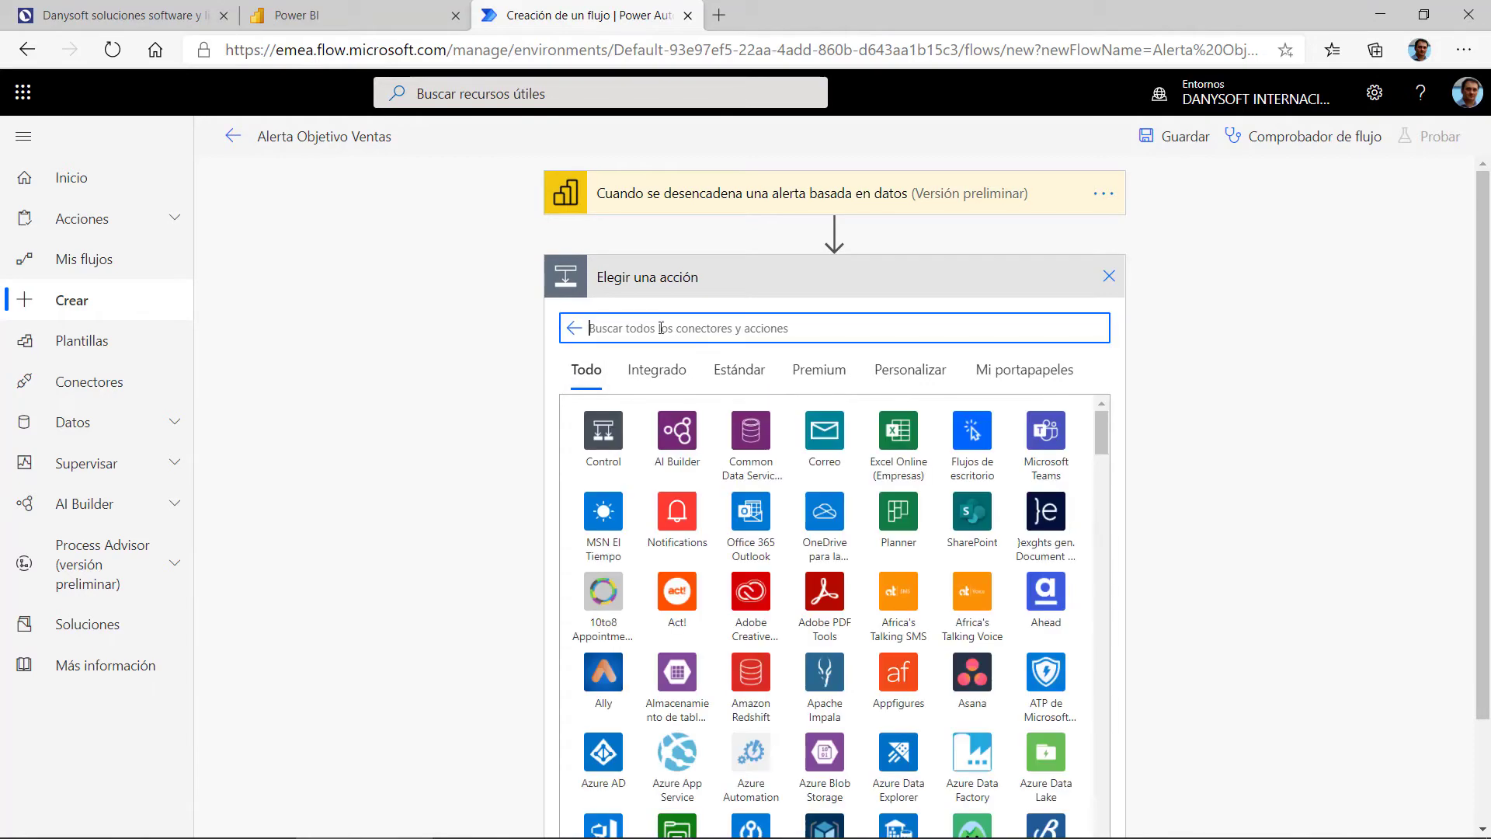
Step: Search 'outlook' and choose the Tareas de Outlook connector
text(outl)
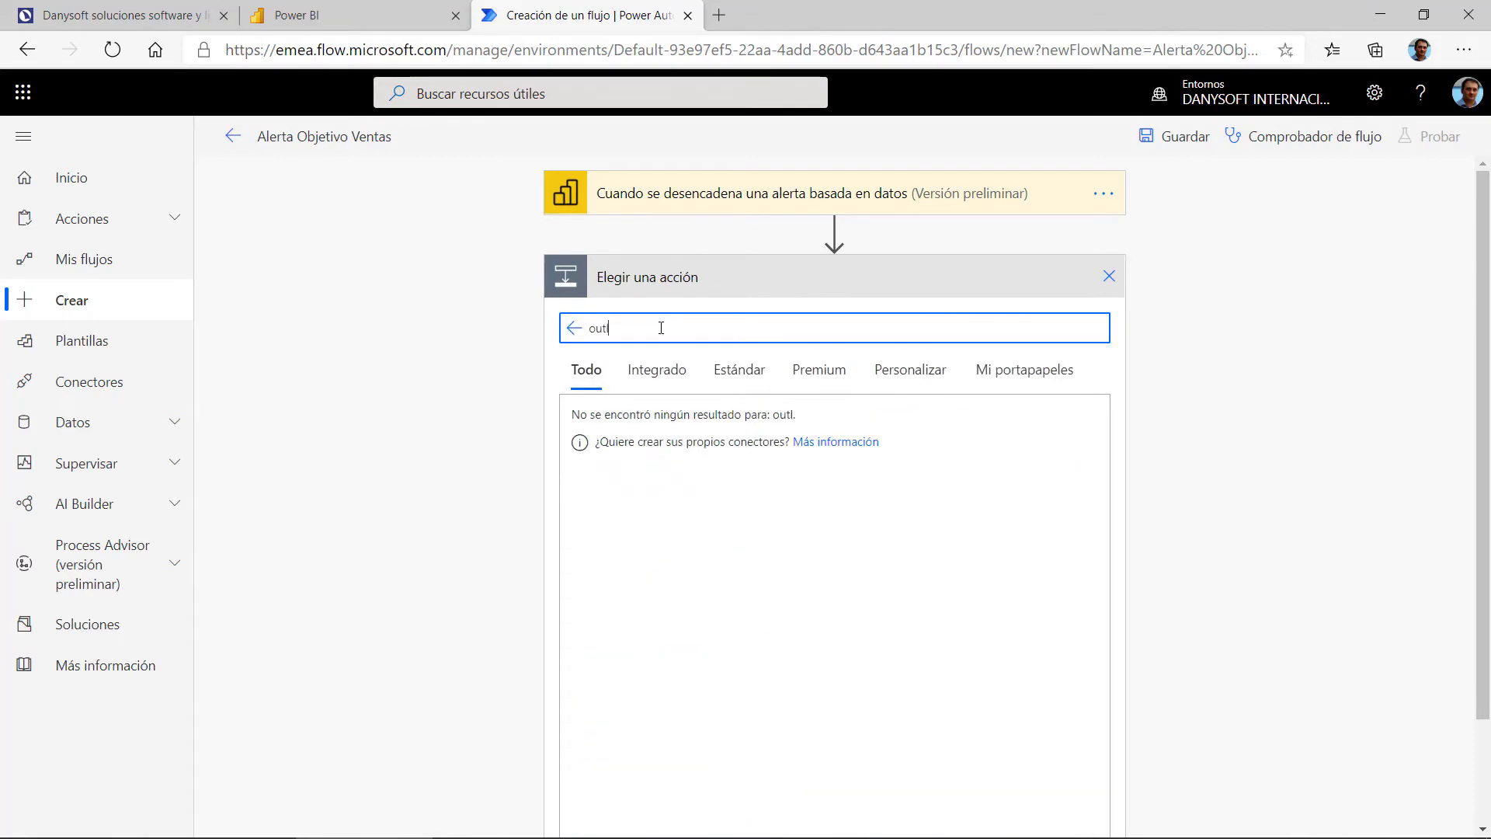
text(ook)
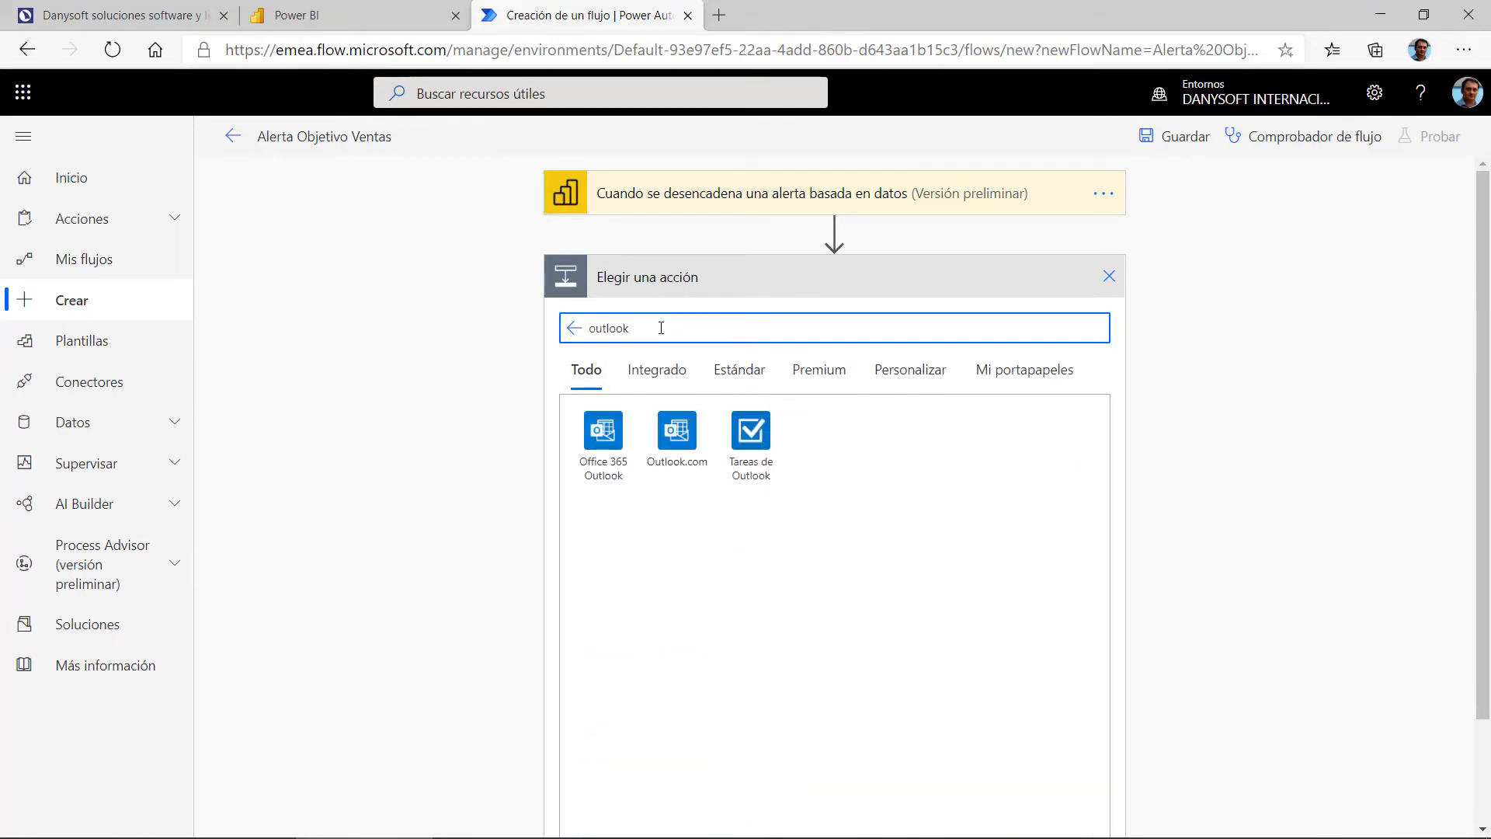
click(746, 432)
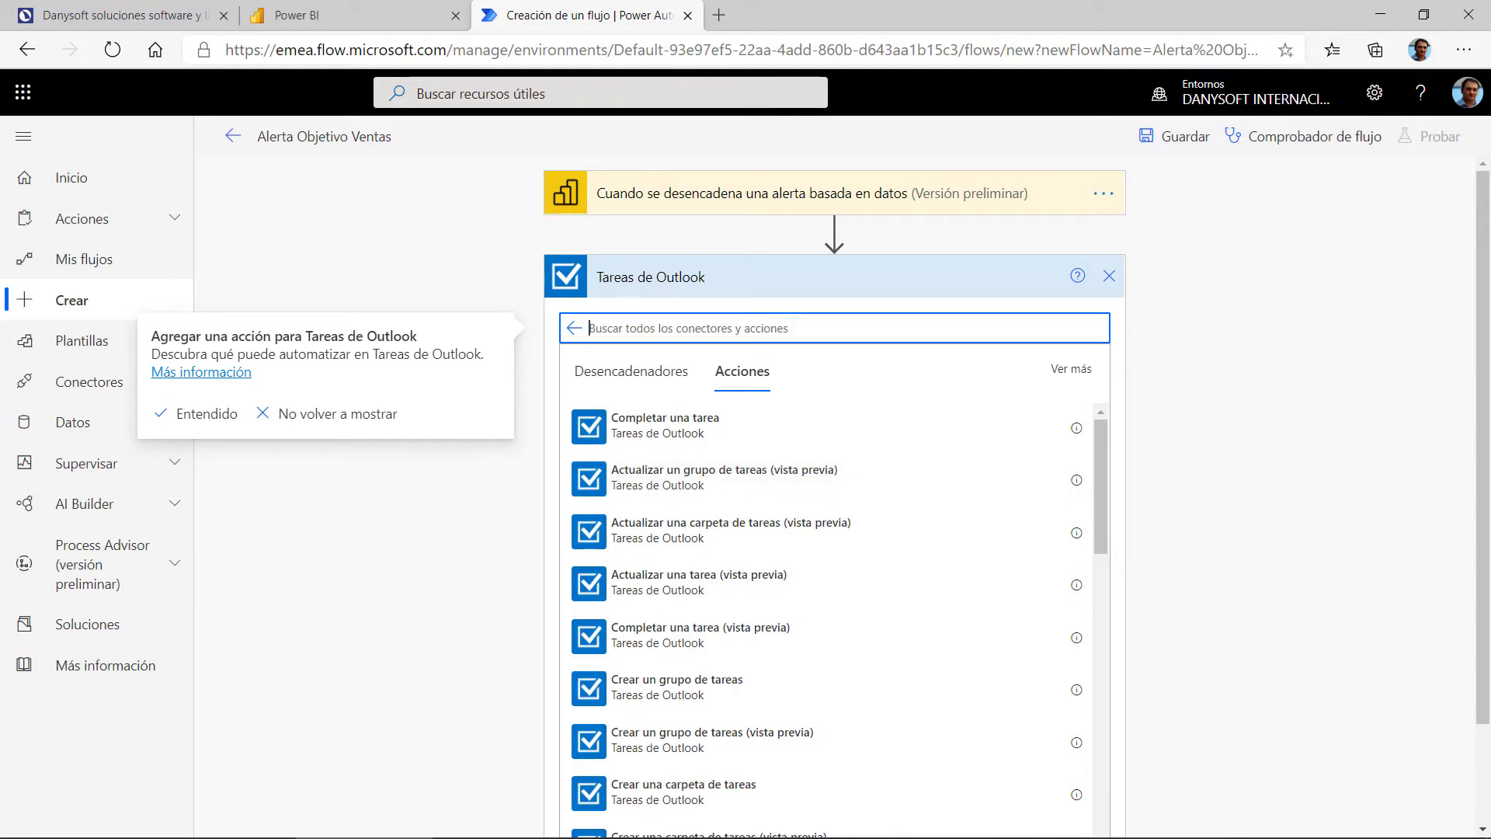
scroll(875, 699, down, 2)
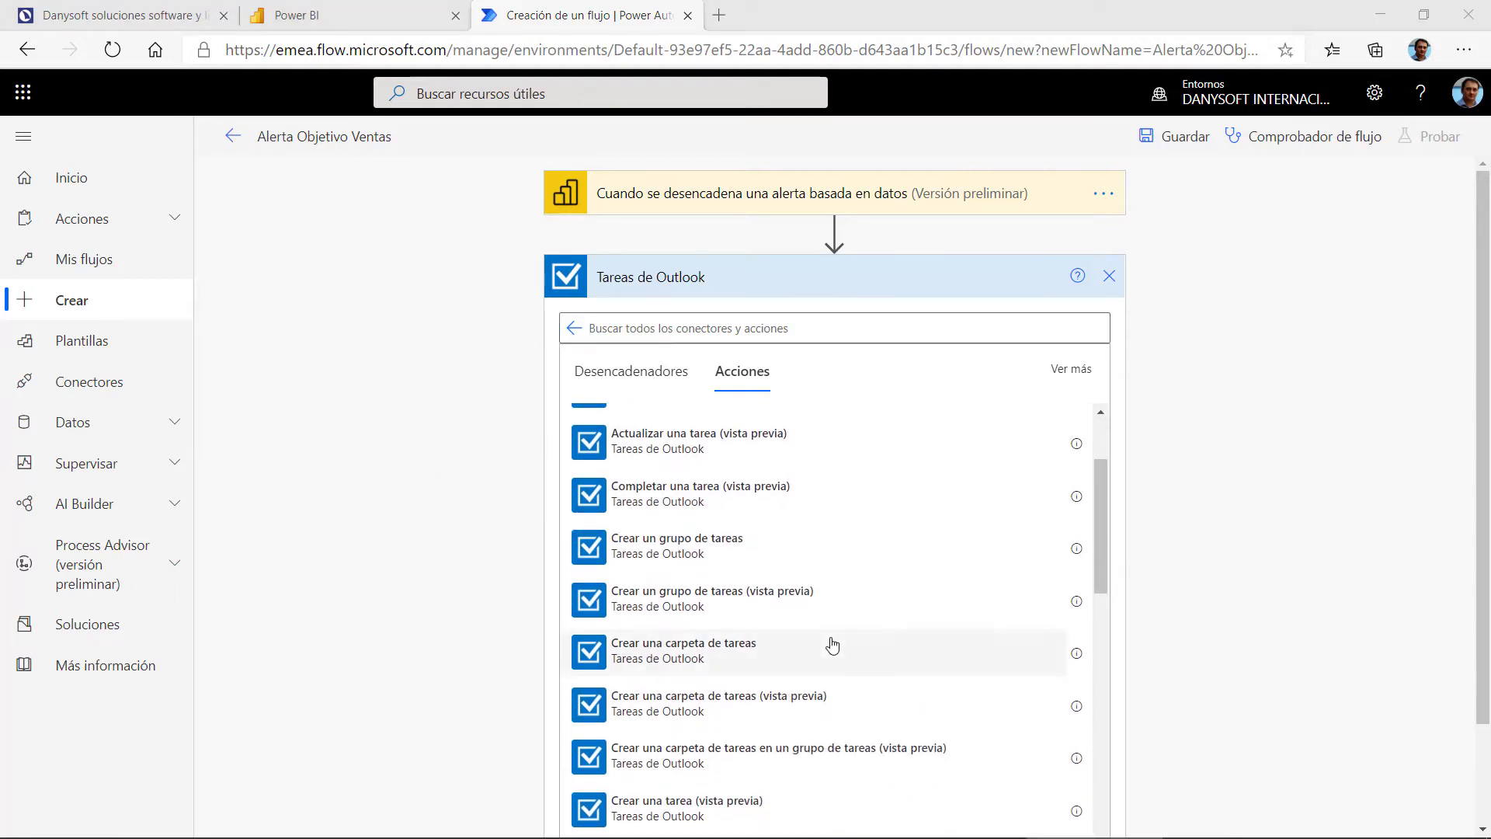
scroll(831, 645, down, 1)
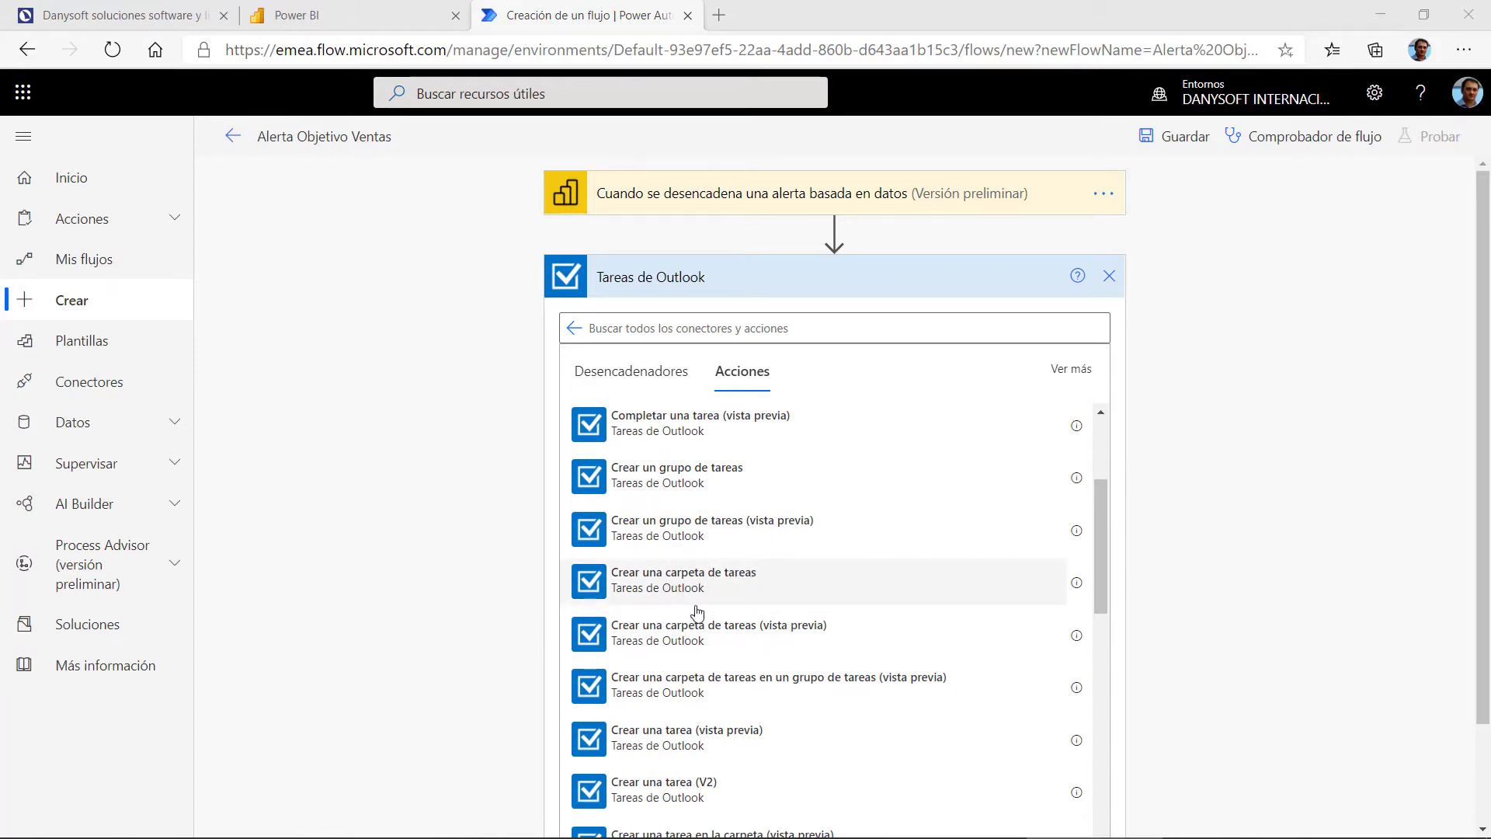
scroll(753, 621, down, 1)
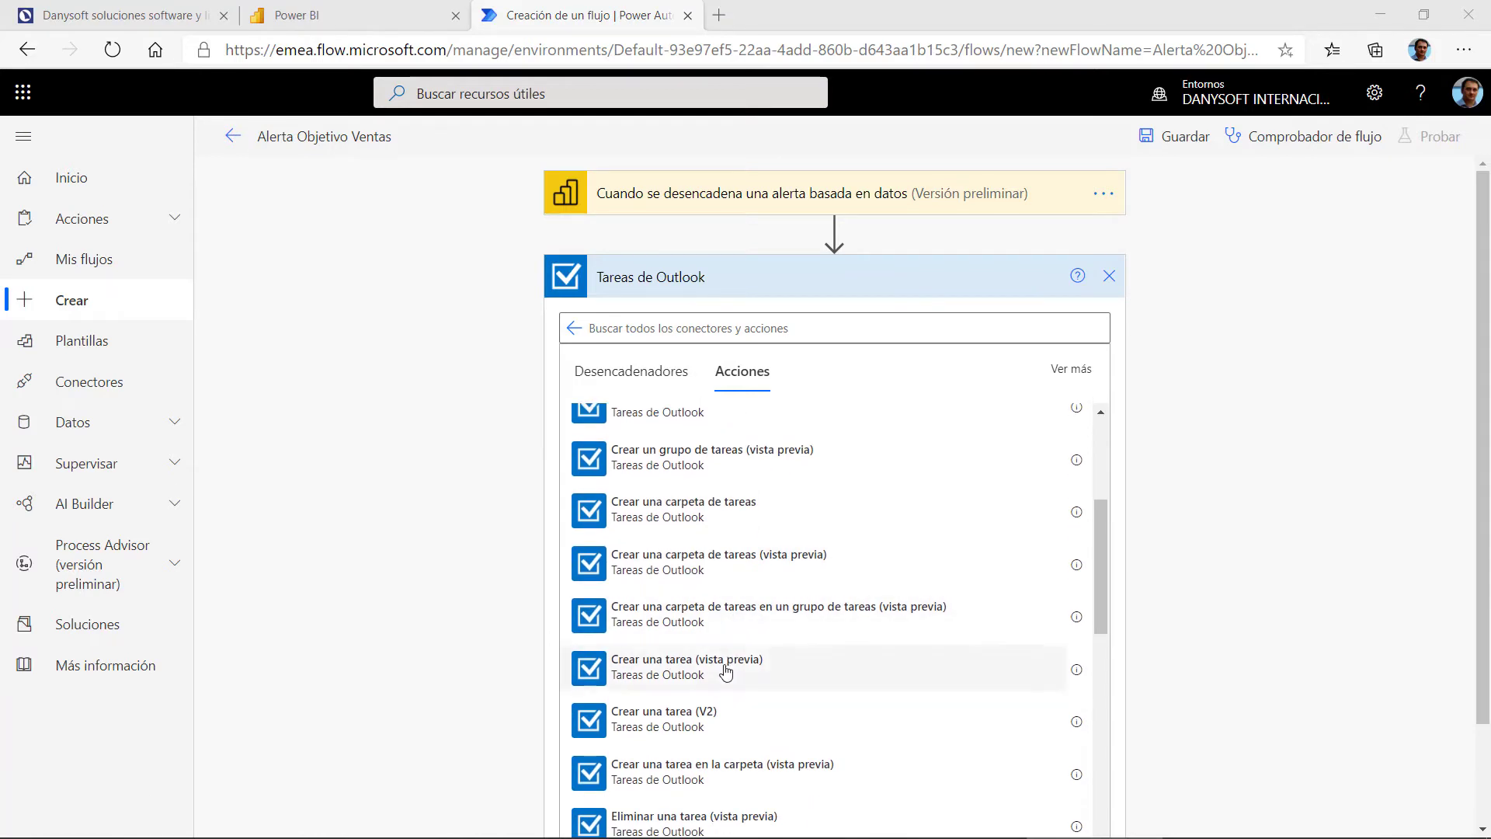
scroll(726, 671, down, 2)
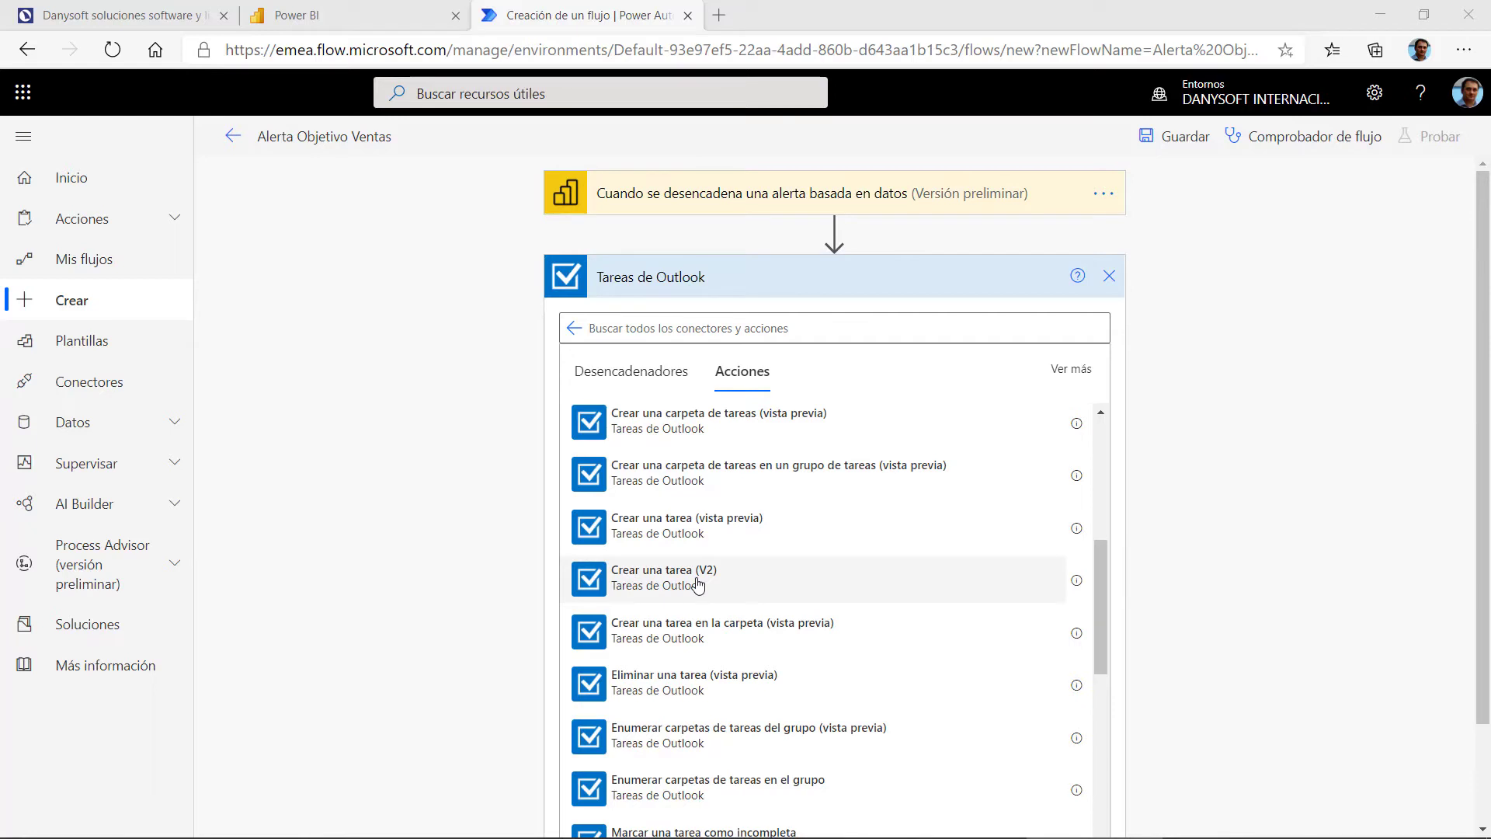
Step: Compare the create-task actions and add 'Crear una tarea en la carpeta (vista previa)'
click(1077, 530)
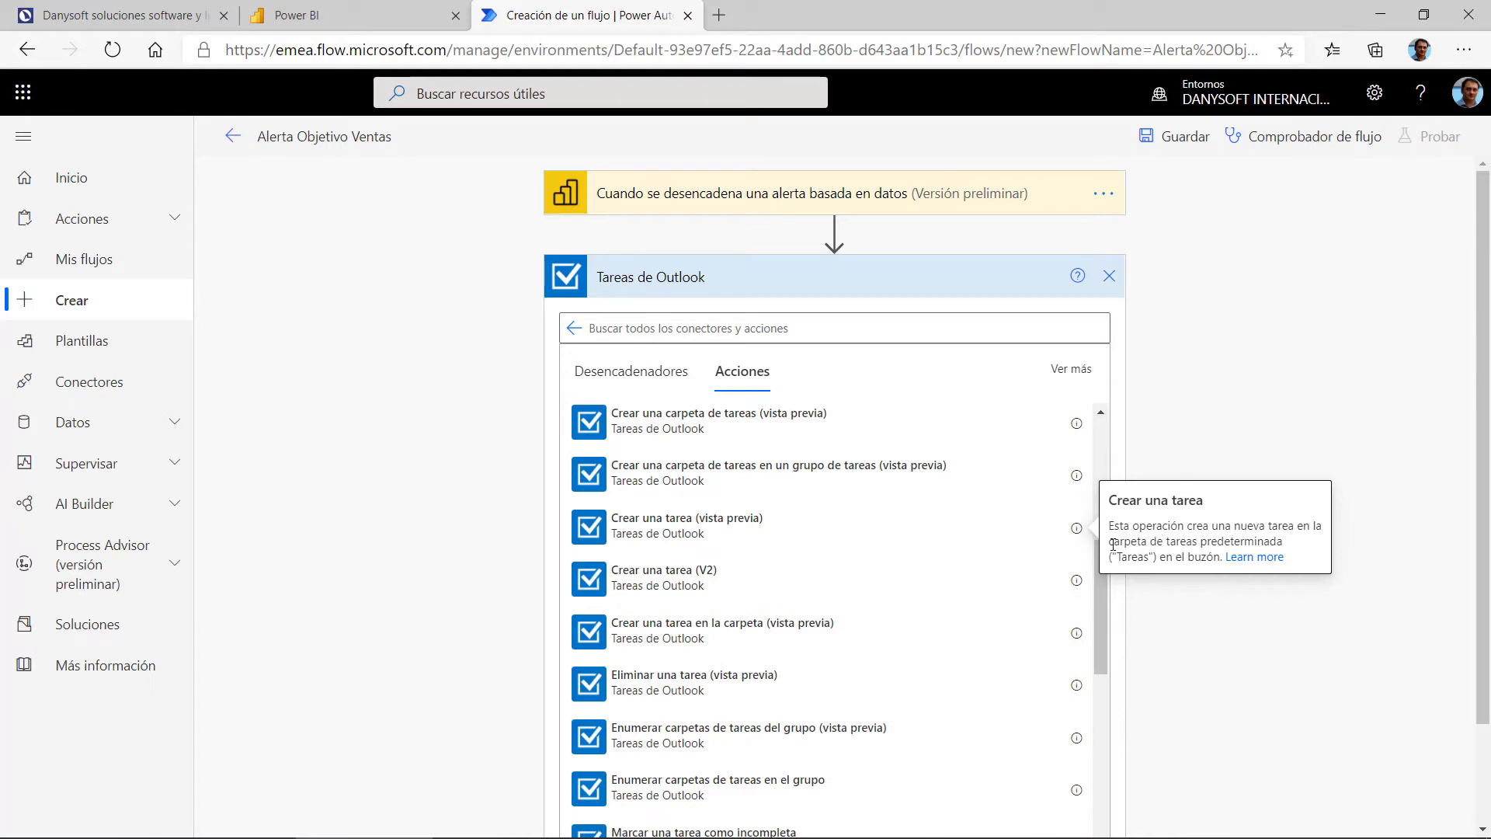
drag(1113, 543, 1214, 542)
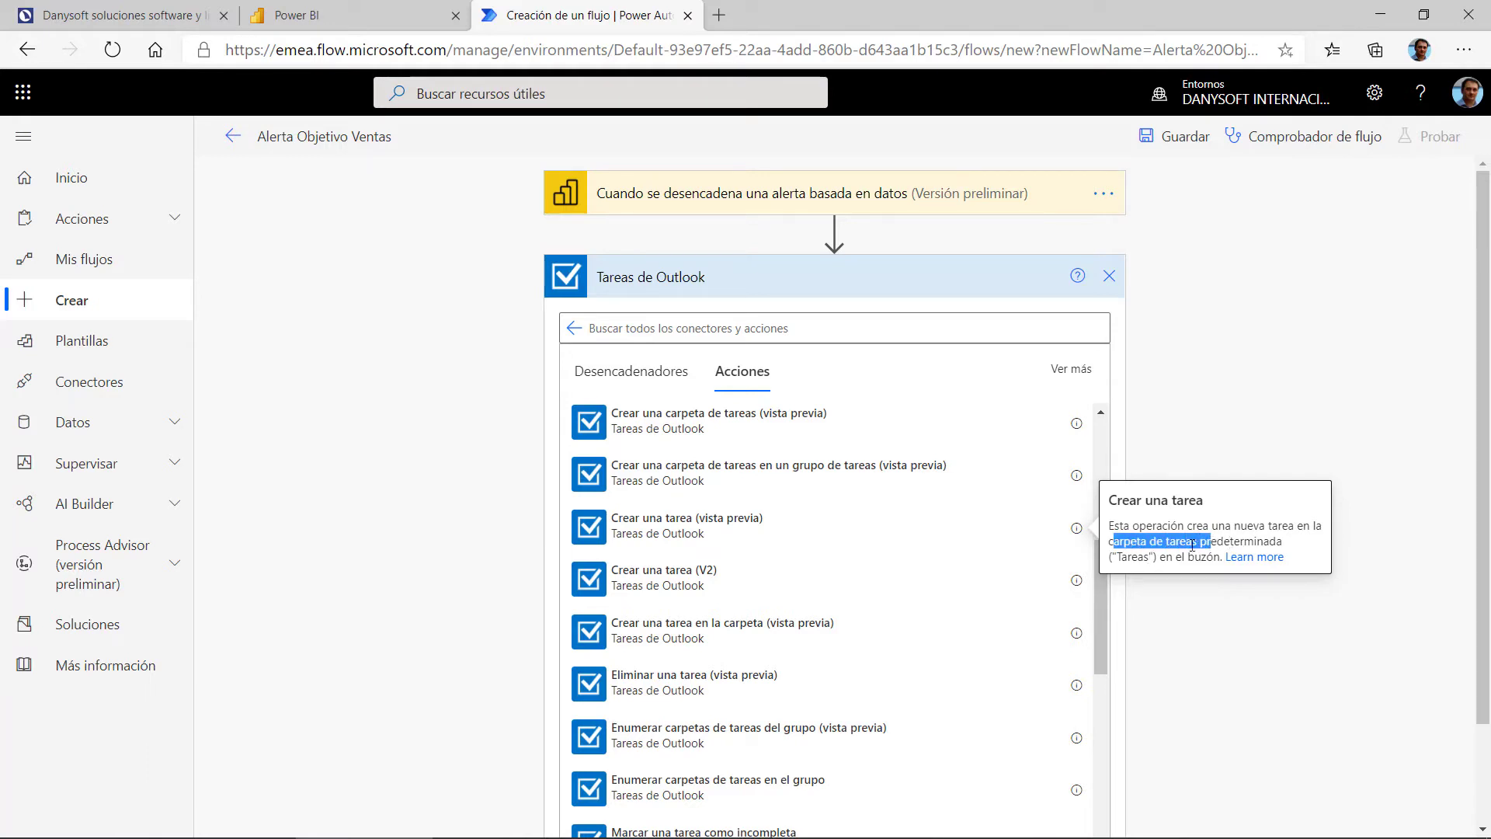
click(1075, 584)
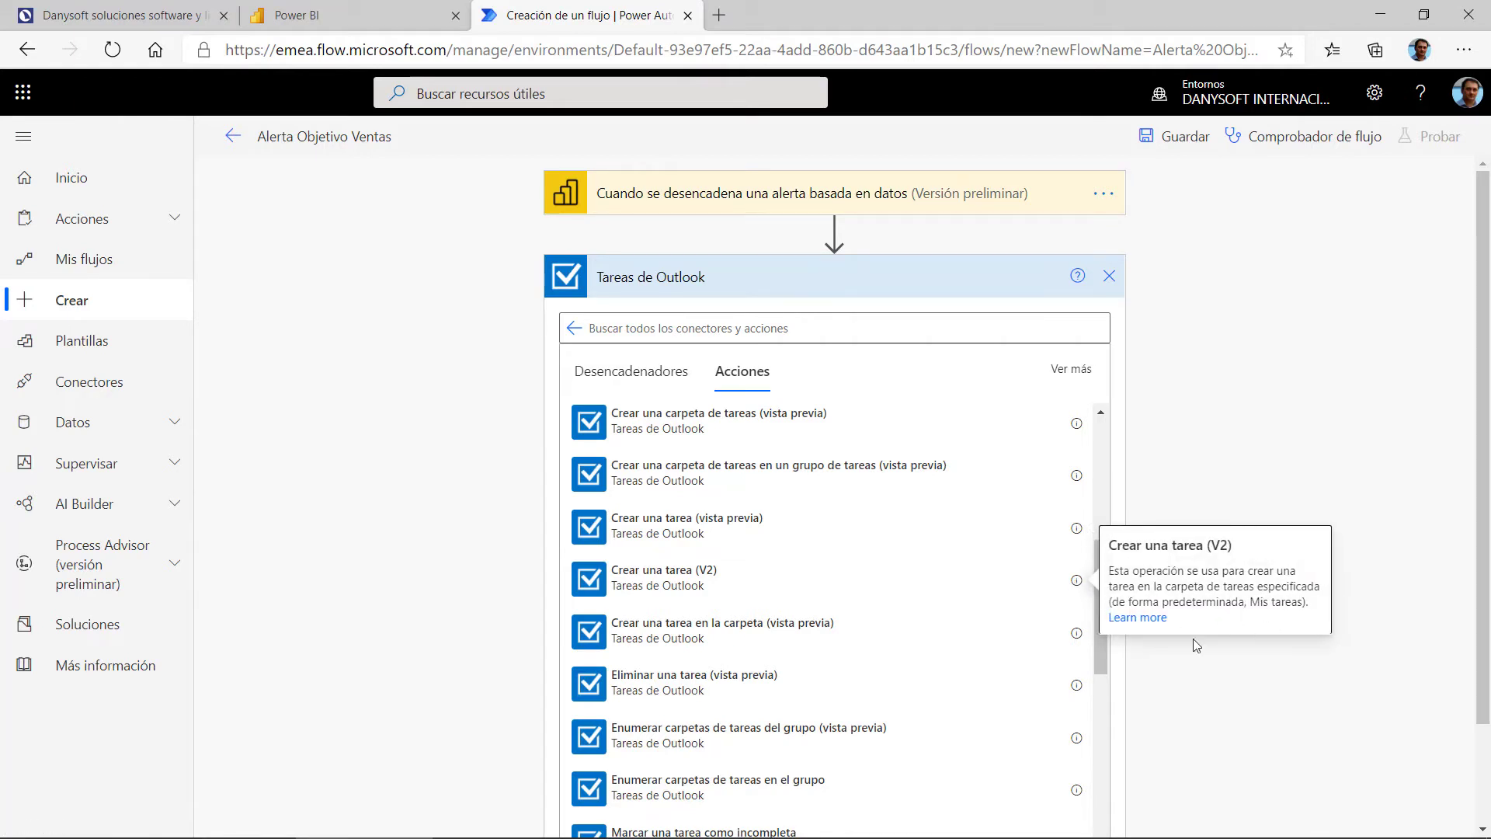
drag(1138, 586, 1307, 586)
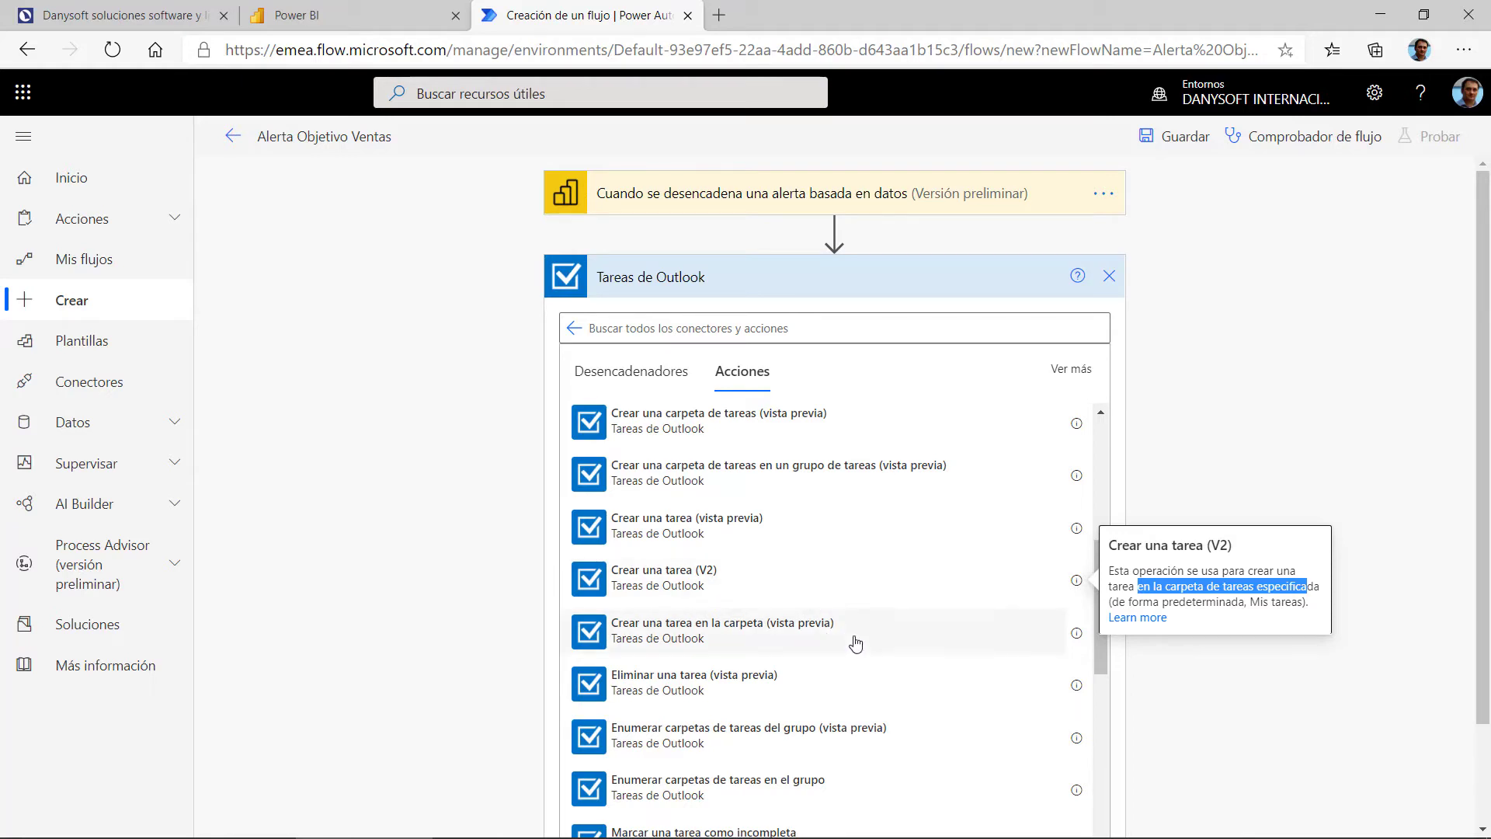
click(746, 639)
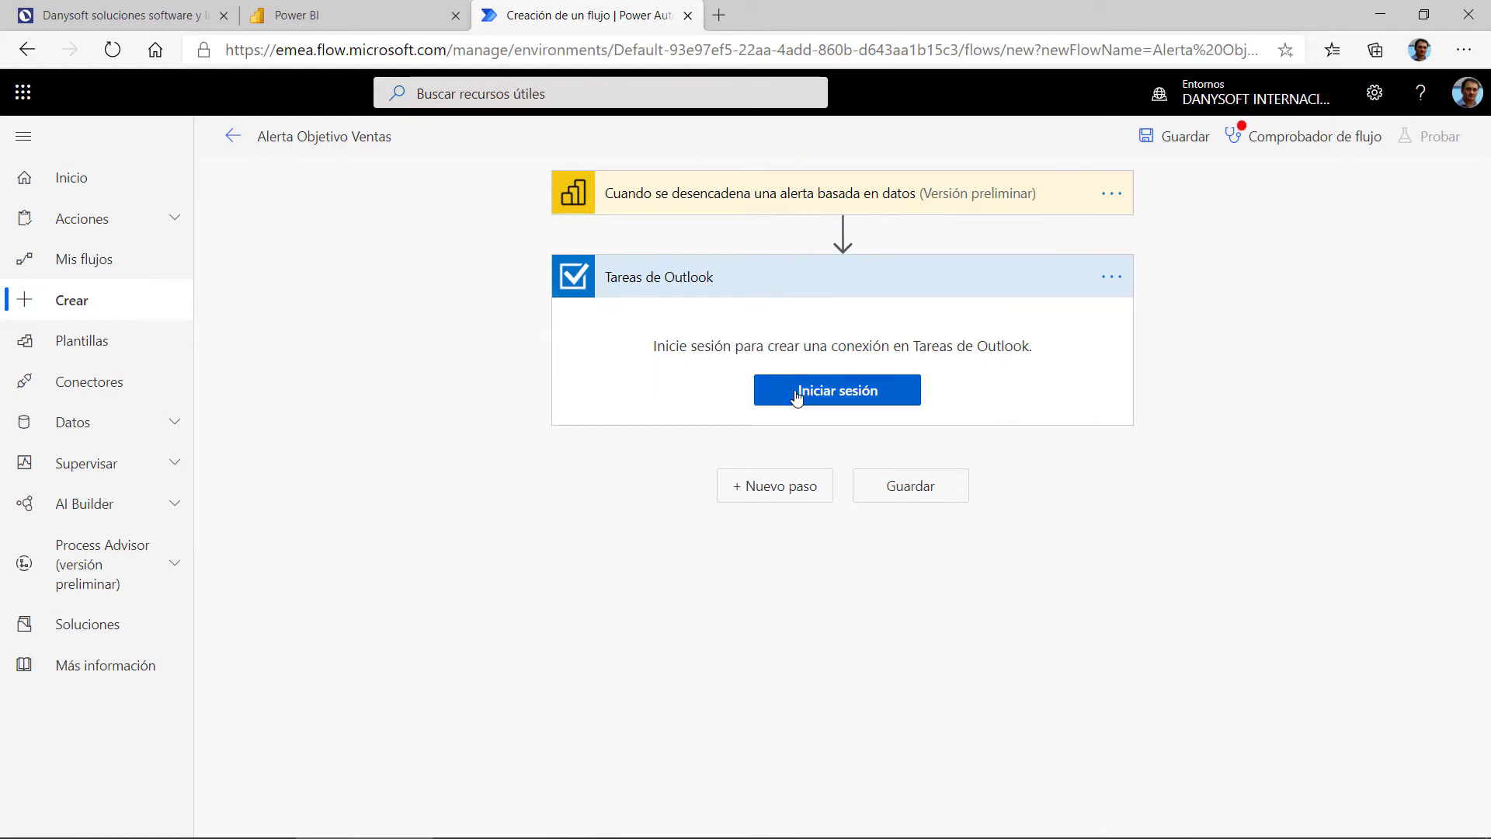
Step: Sign in with the work account's password and accept the Outlook Tasks permissions
click(799, 392)
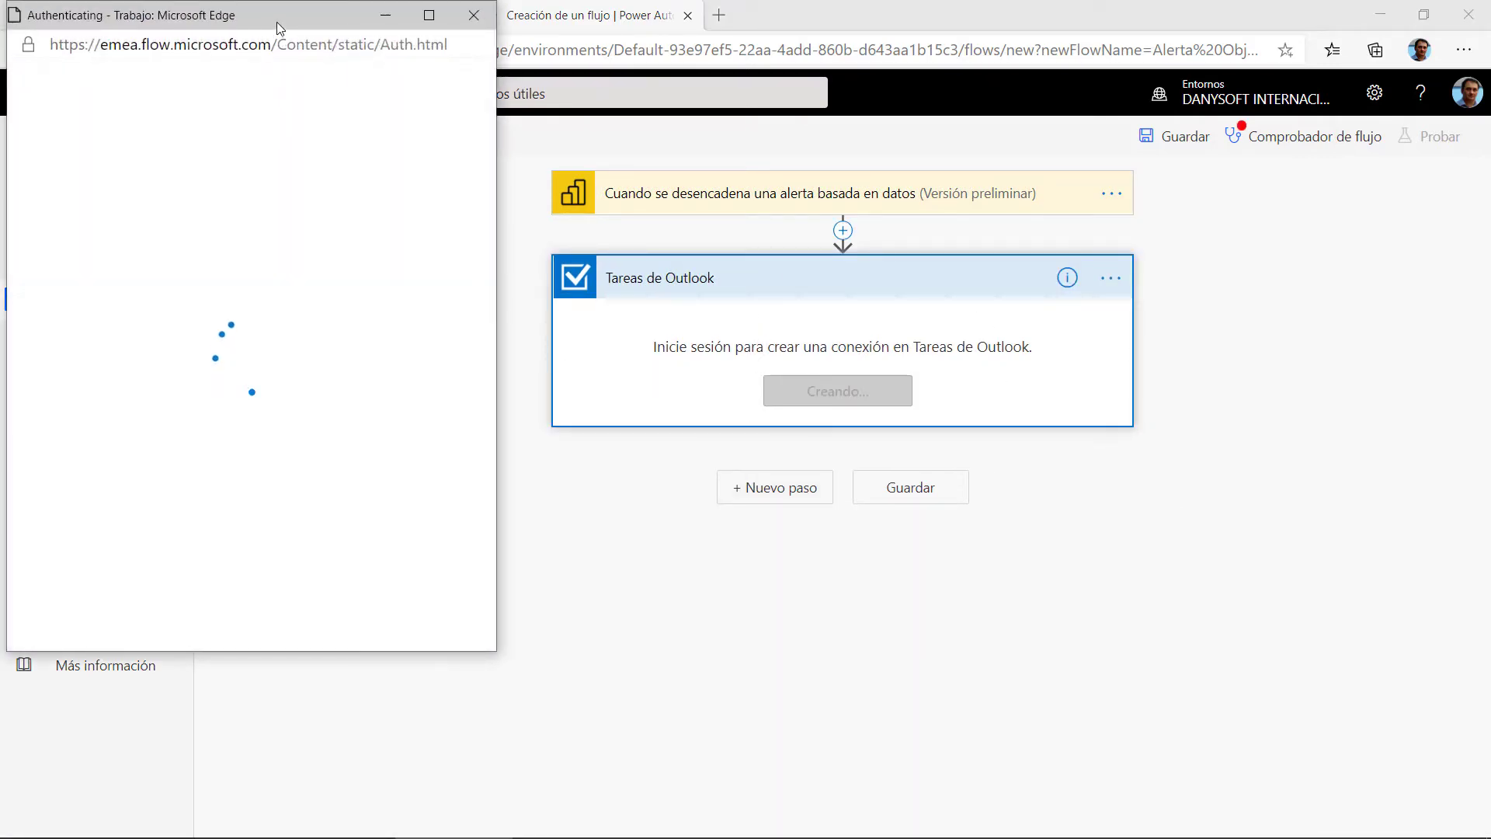
drag(277, 21, 436, 81)
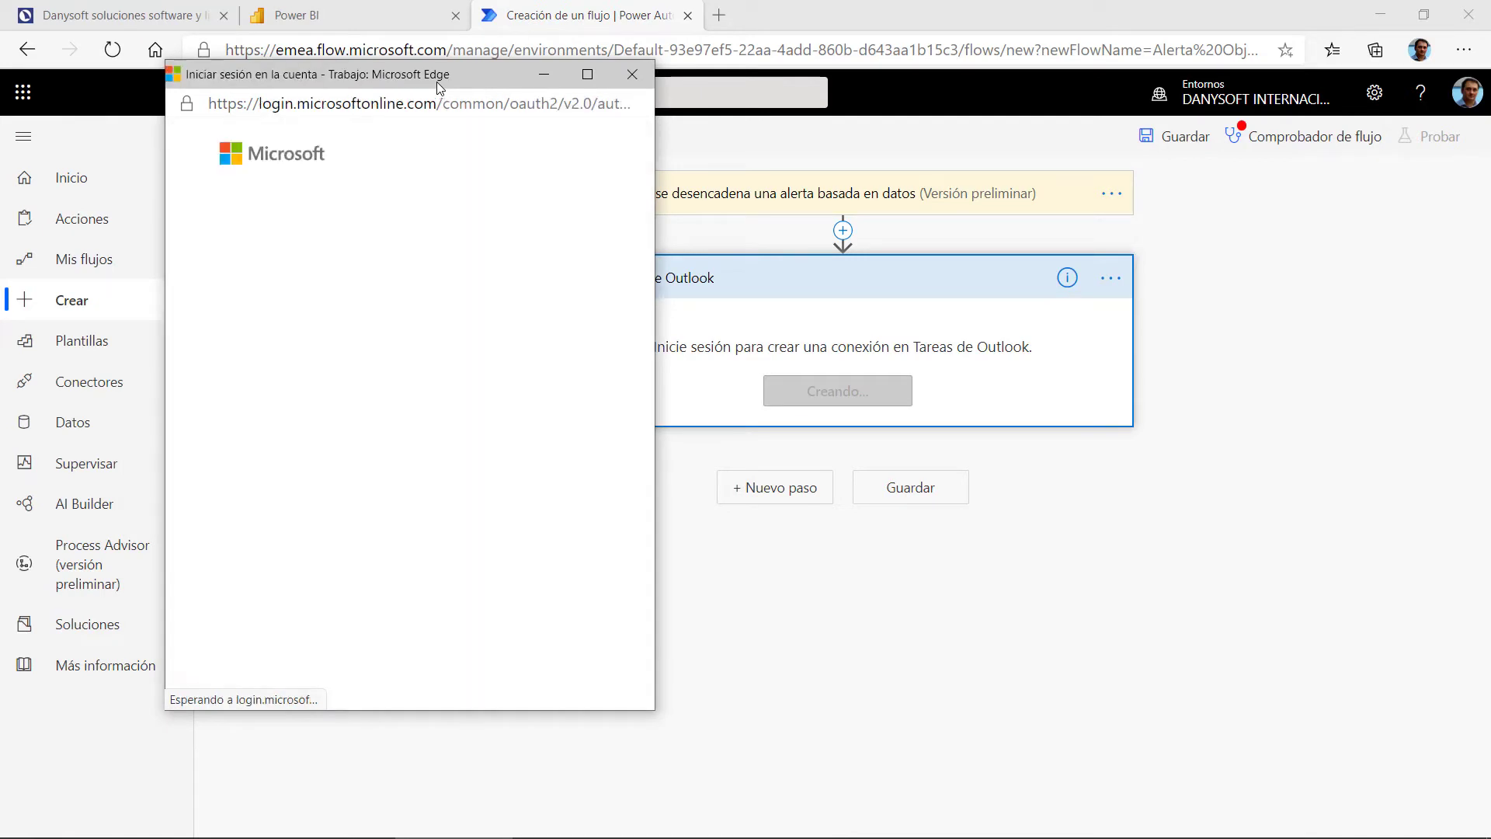
click(363, 284)
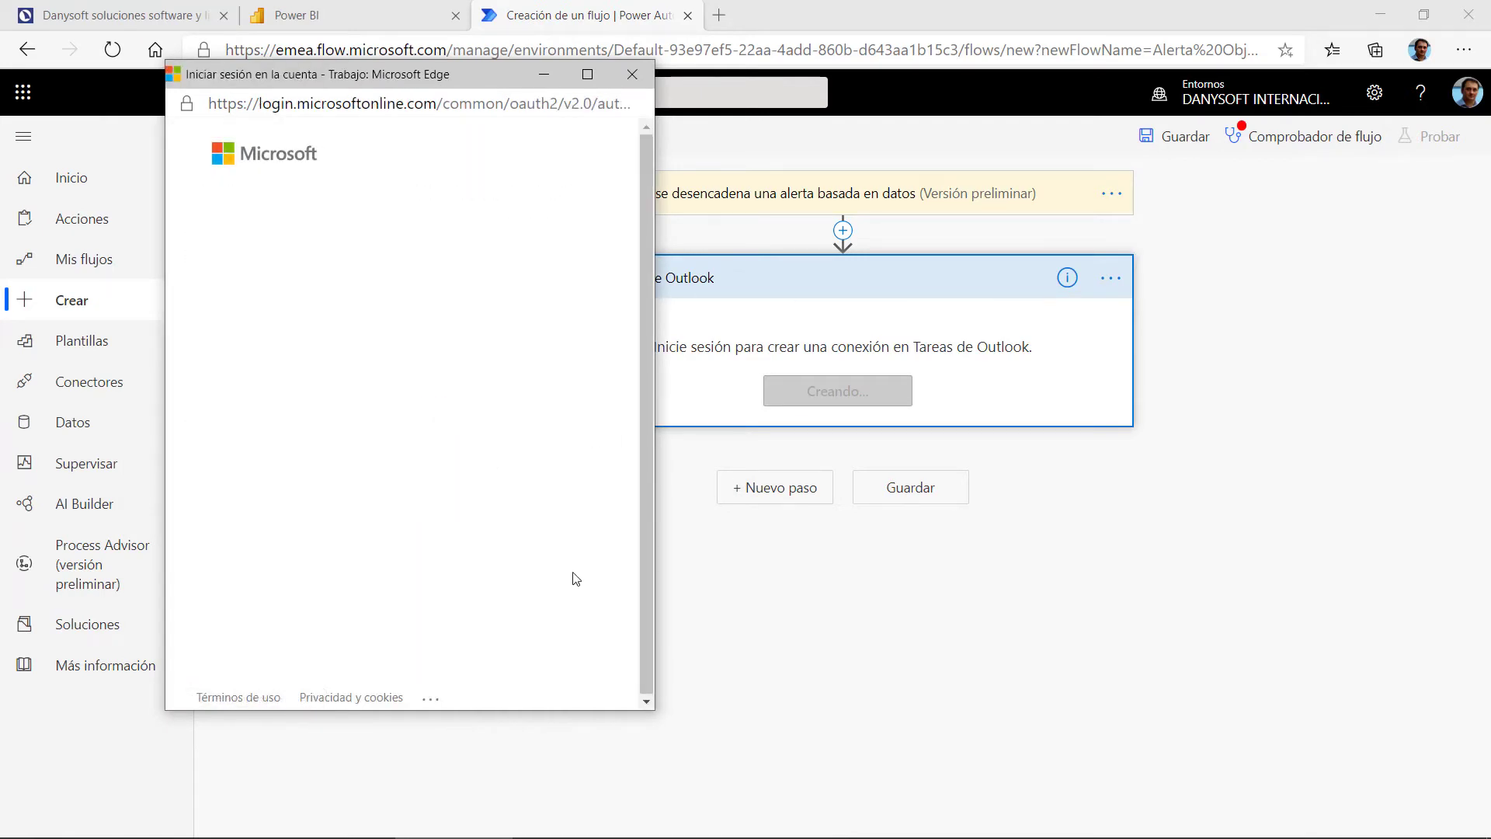
click(550, 368)
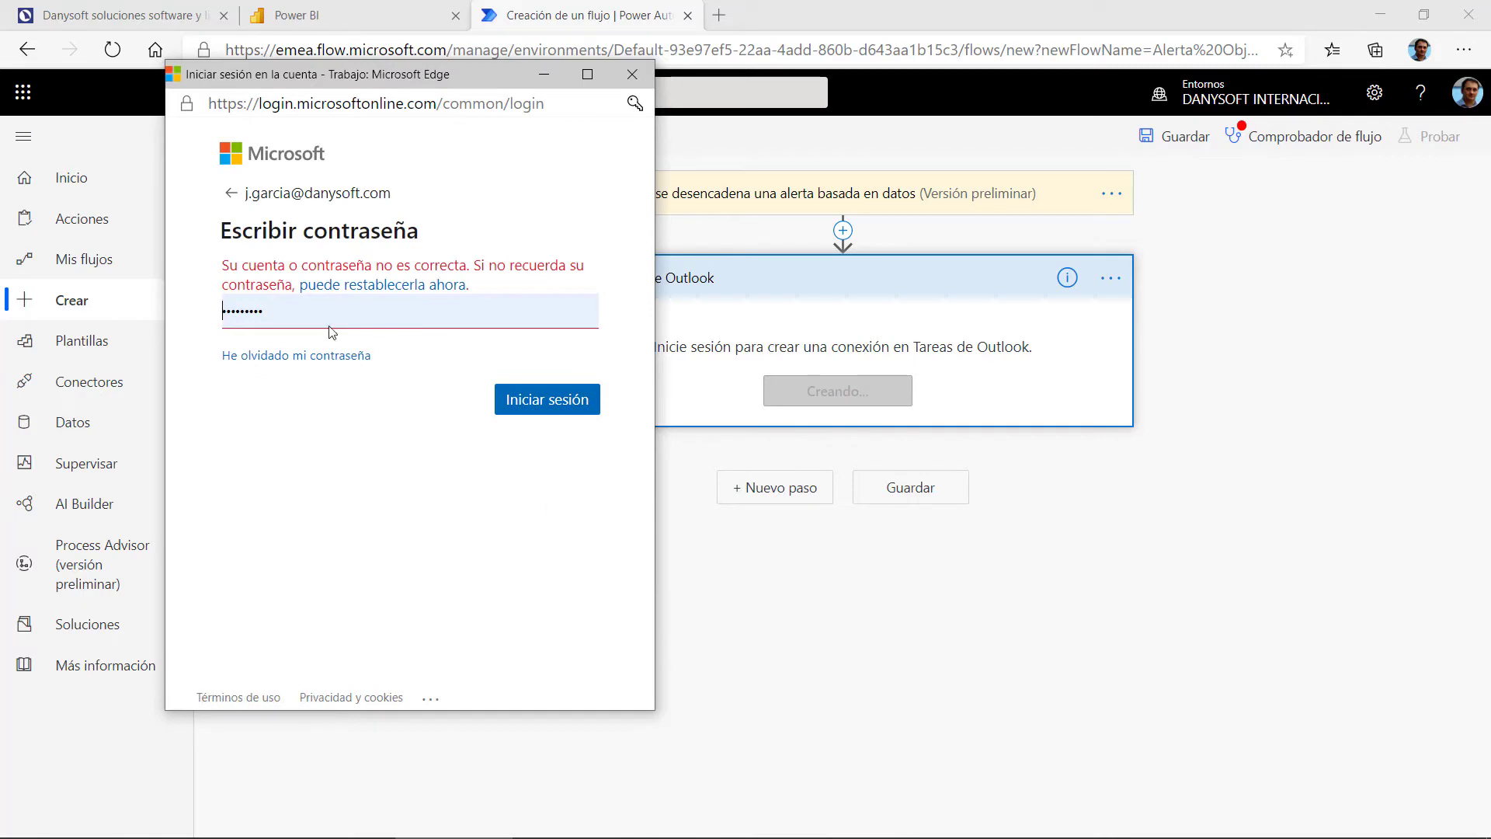
double_click(330, 326)
text(••)
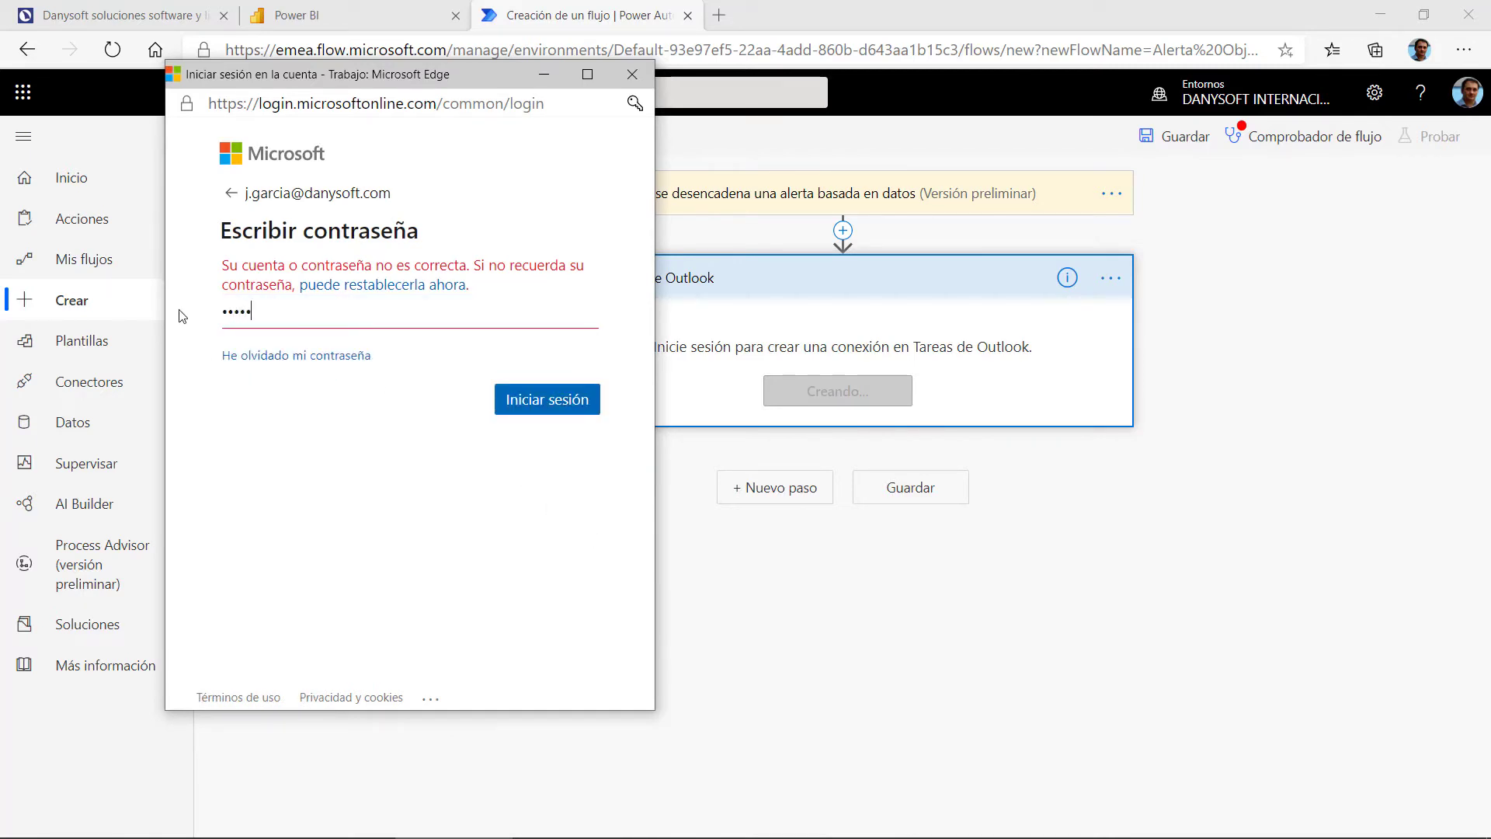
key(Return)
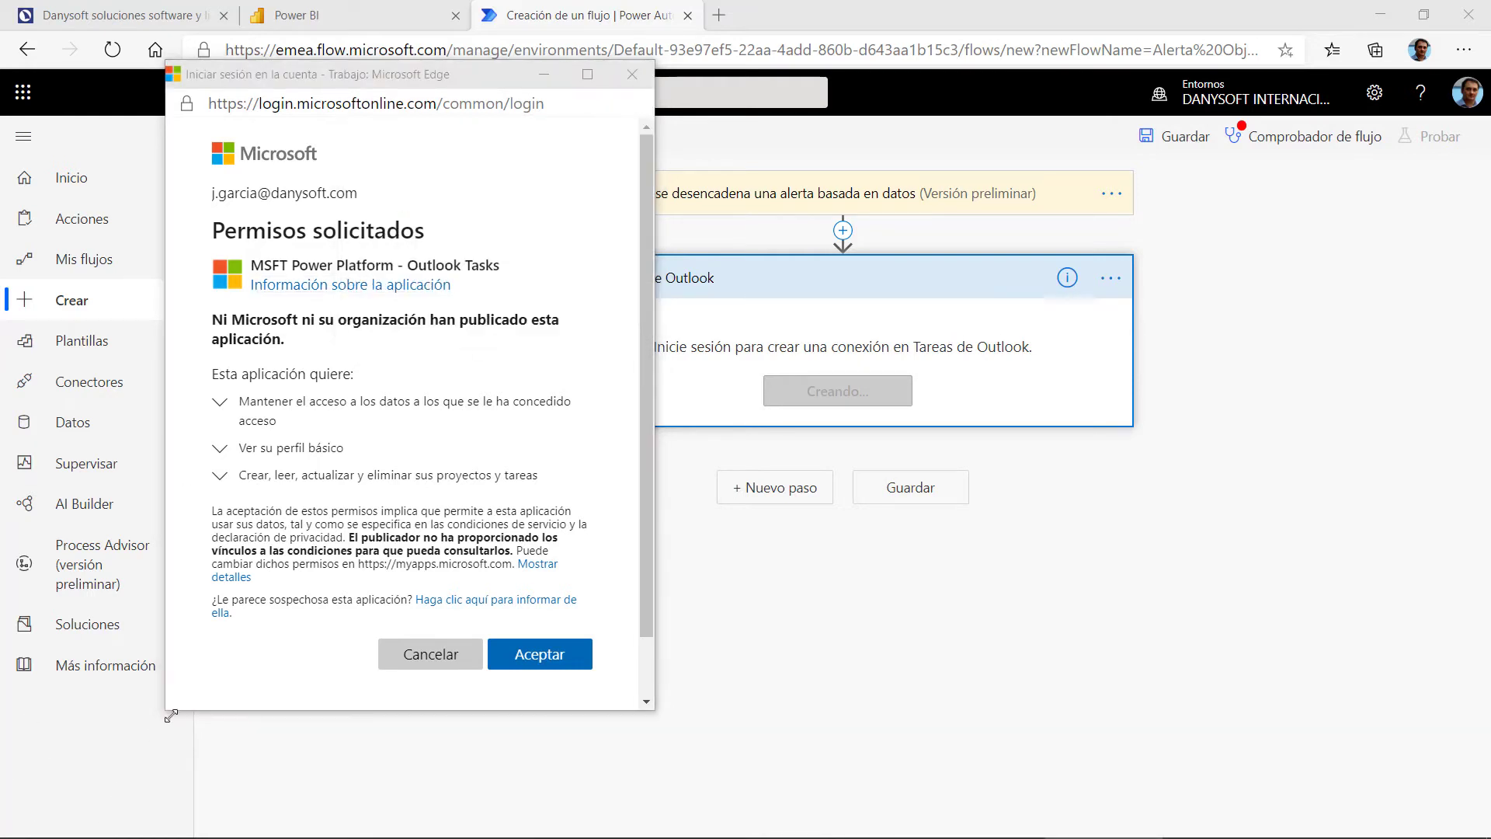
click(522, 655)
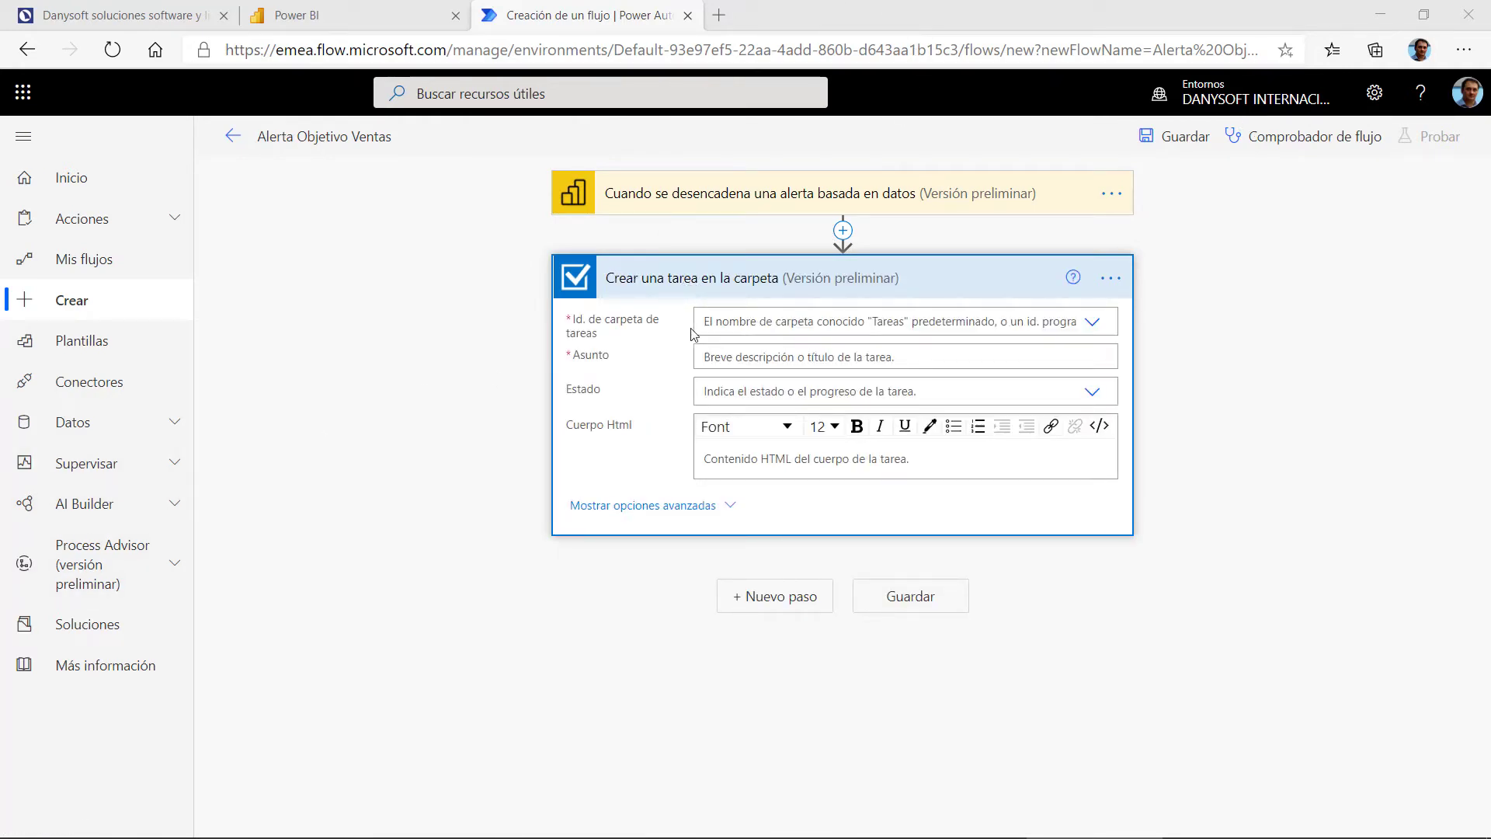
Step: Choose Tareas in the Id. de carpeta de tareas dropdown of the create-task step
click(1093, 324)
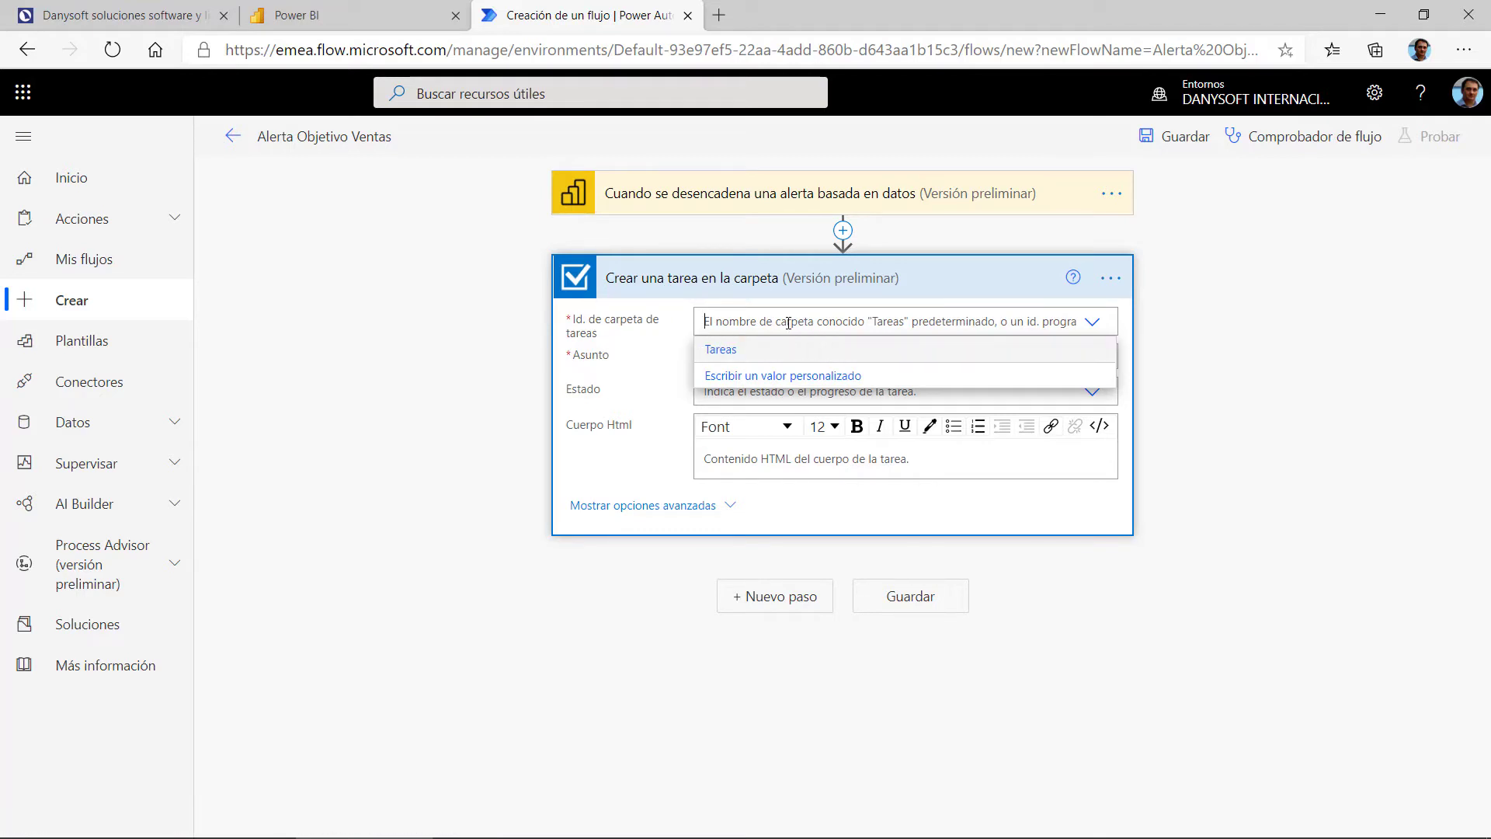
click(1095, 327)
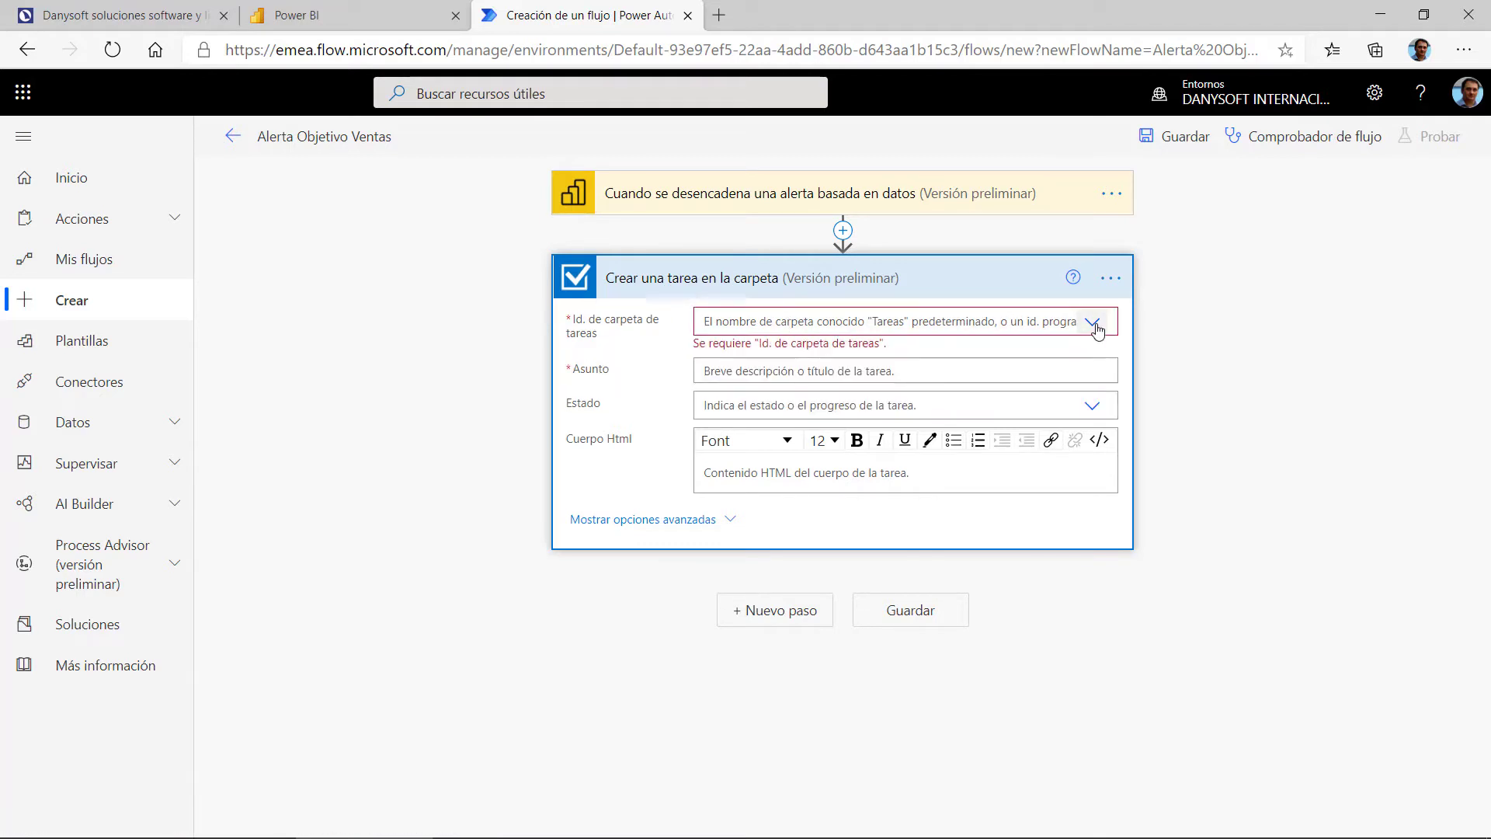
click(1095, 327)
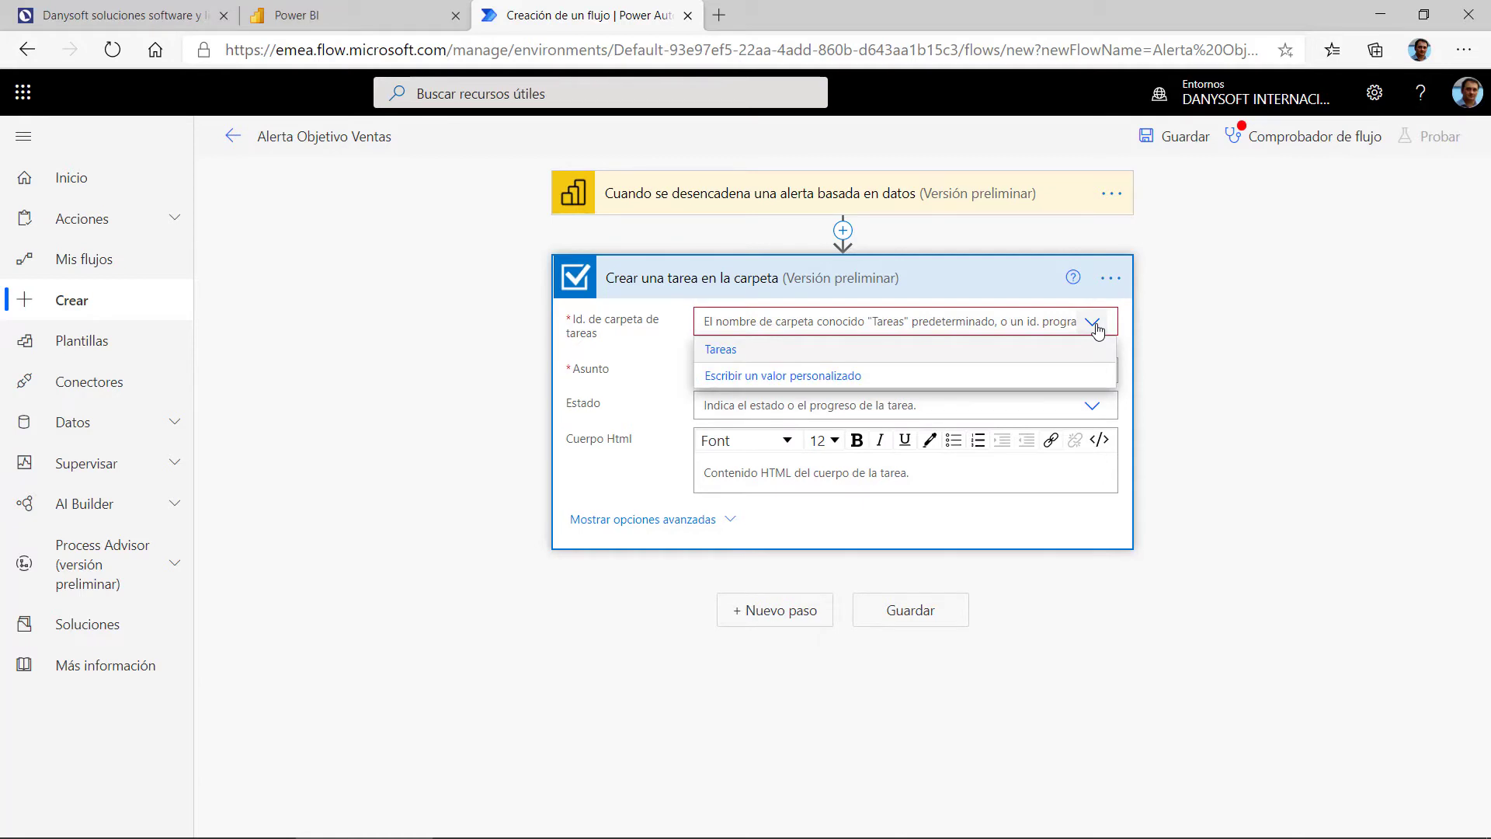
click(721, 352)
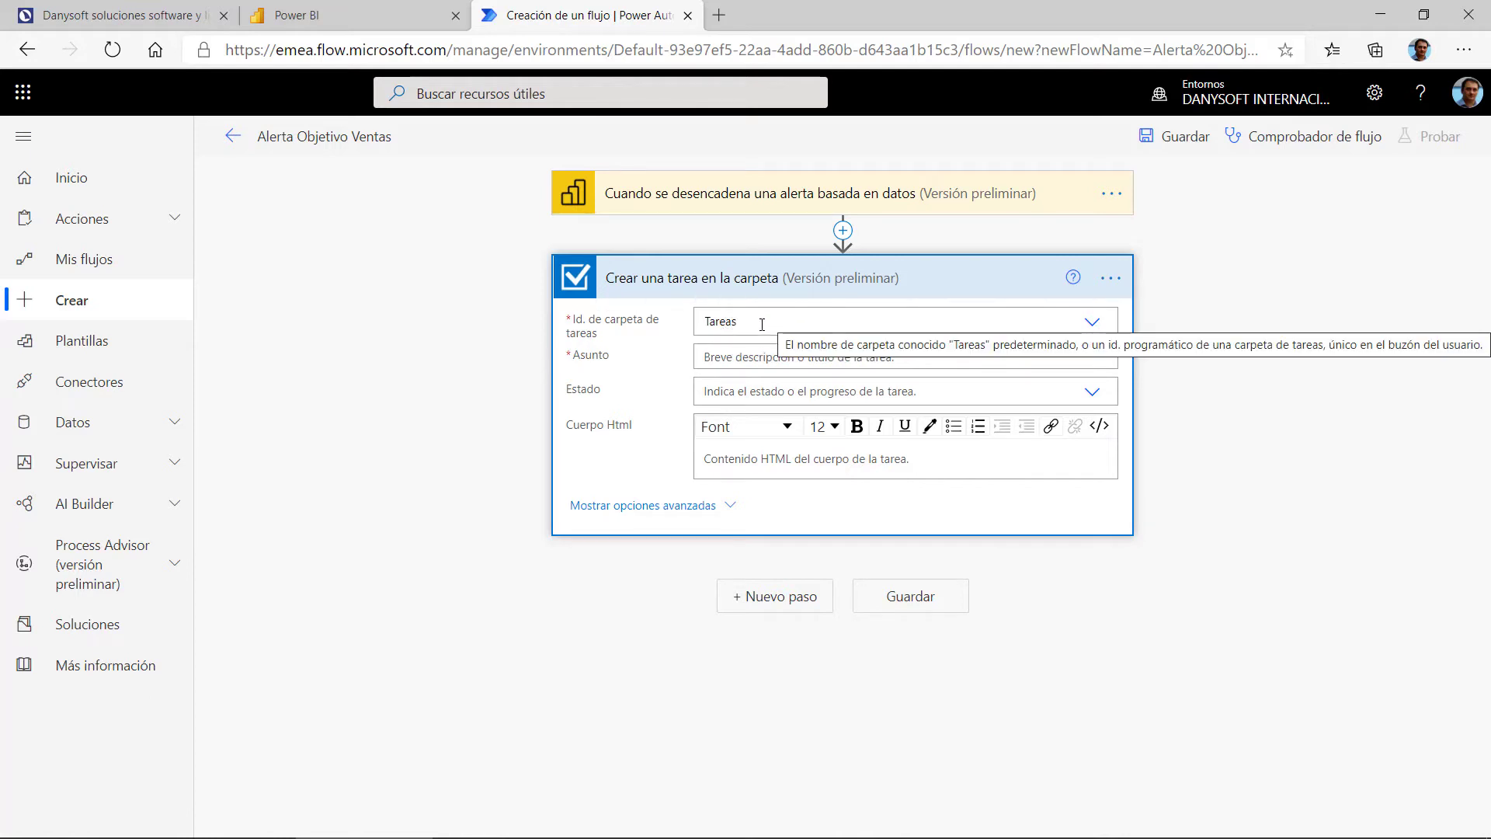
click(790, 361)
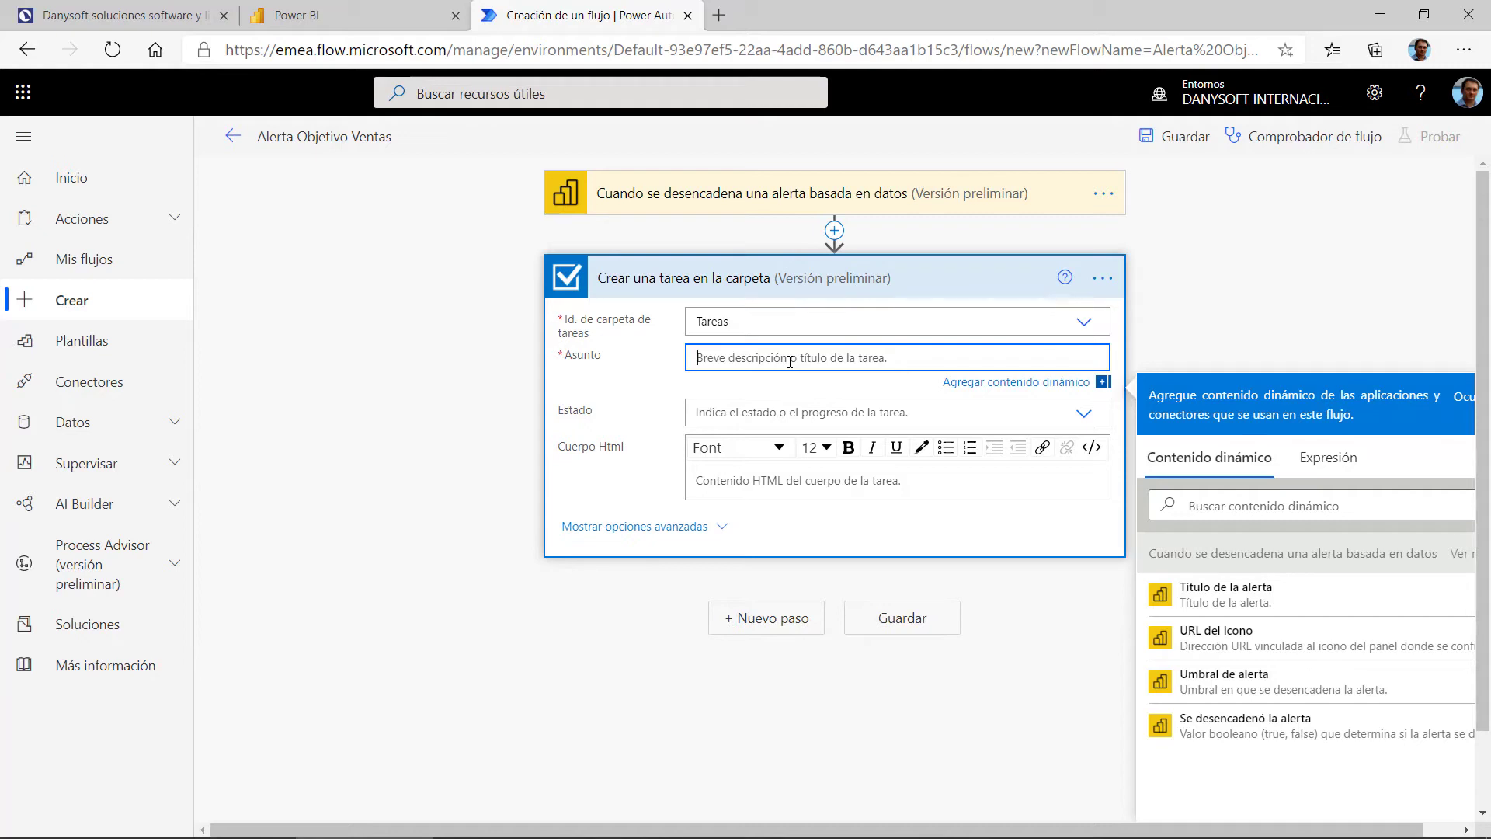
Step: Set the subject to 'Revisar:' plus the alert title, and status to En curso
text(Revisar:)
click(1226, 605)
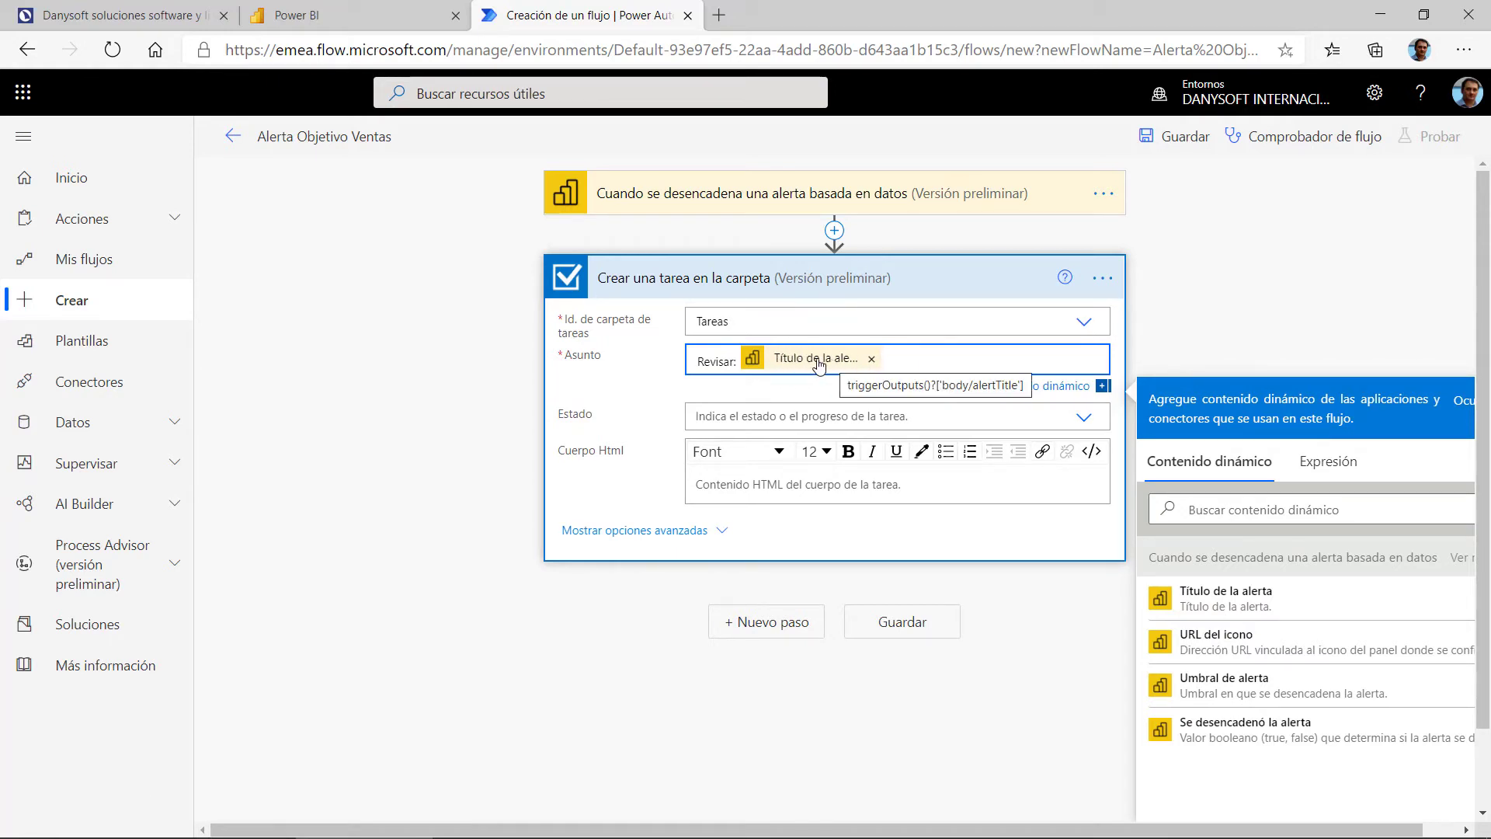
click(828, 415)
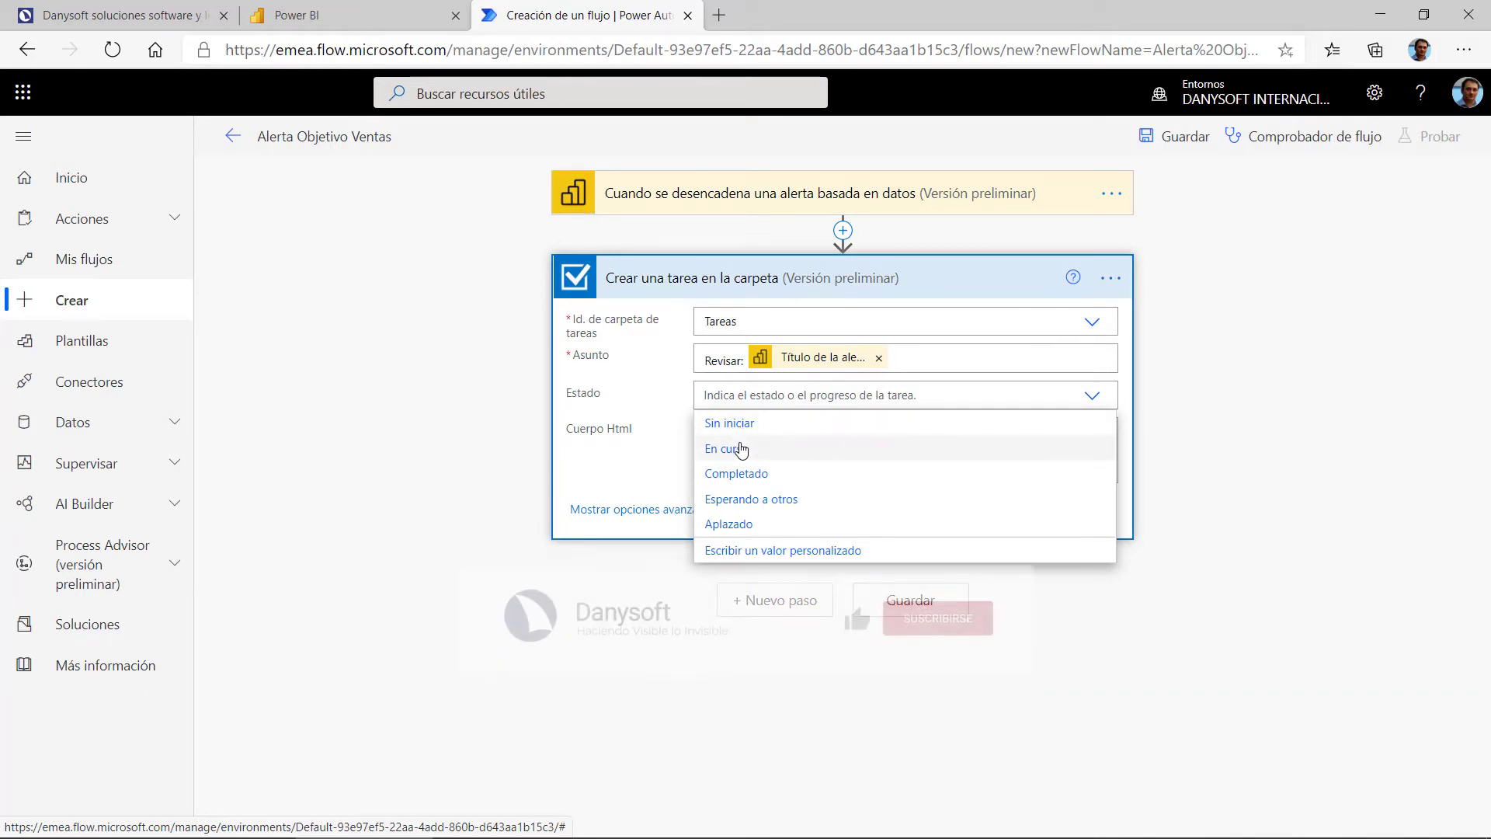
click(737, 454)
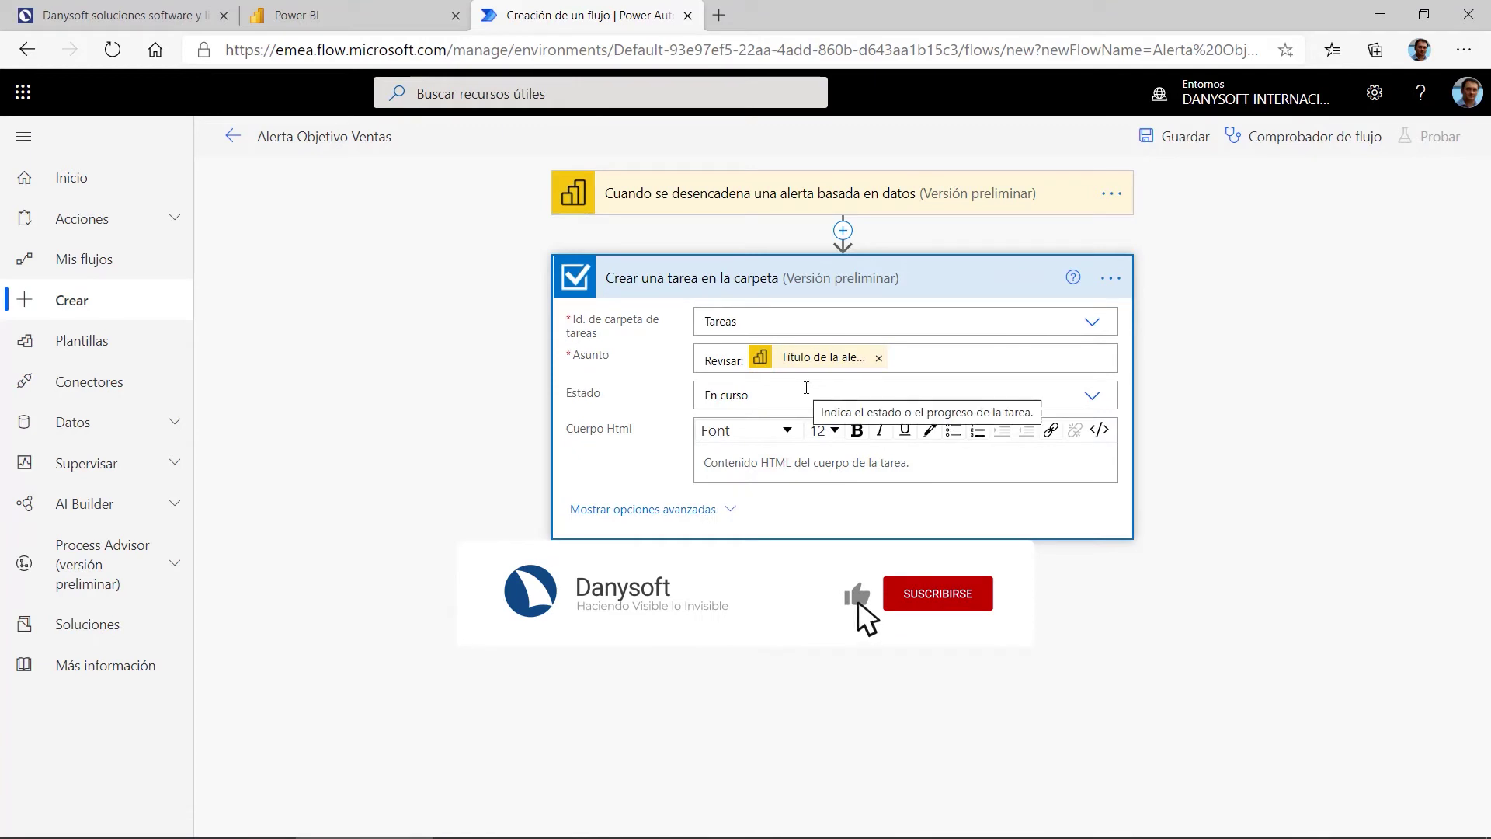
click(910, 464)
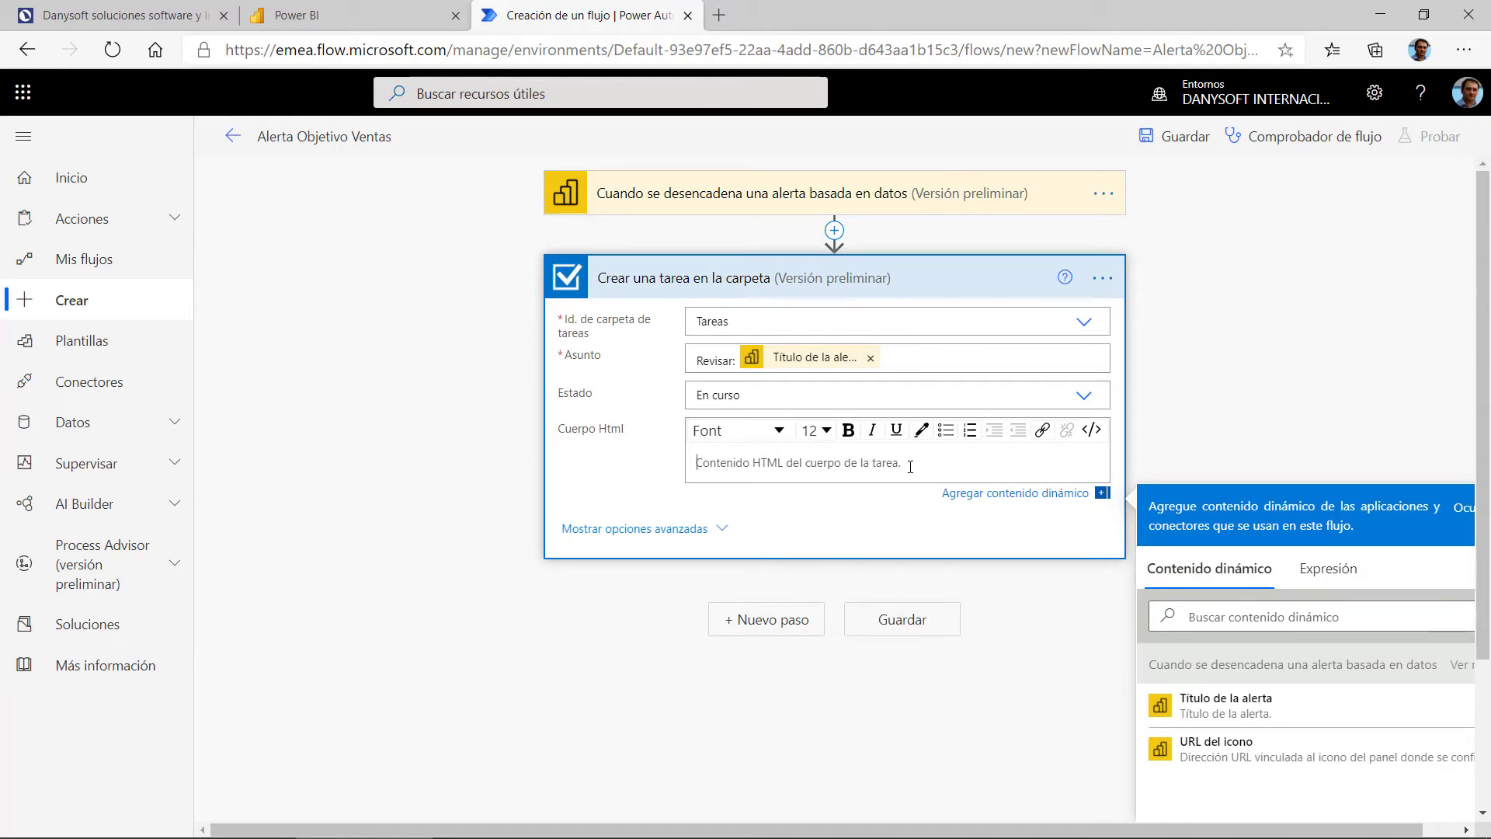
Step: Write 'Objetivo de ventas actual por revisar aquí:' in Cuerpo Html, then the URL del icono
text(Objetivos d)
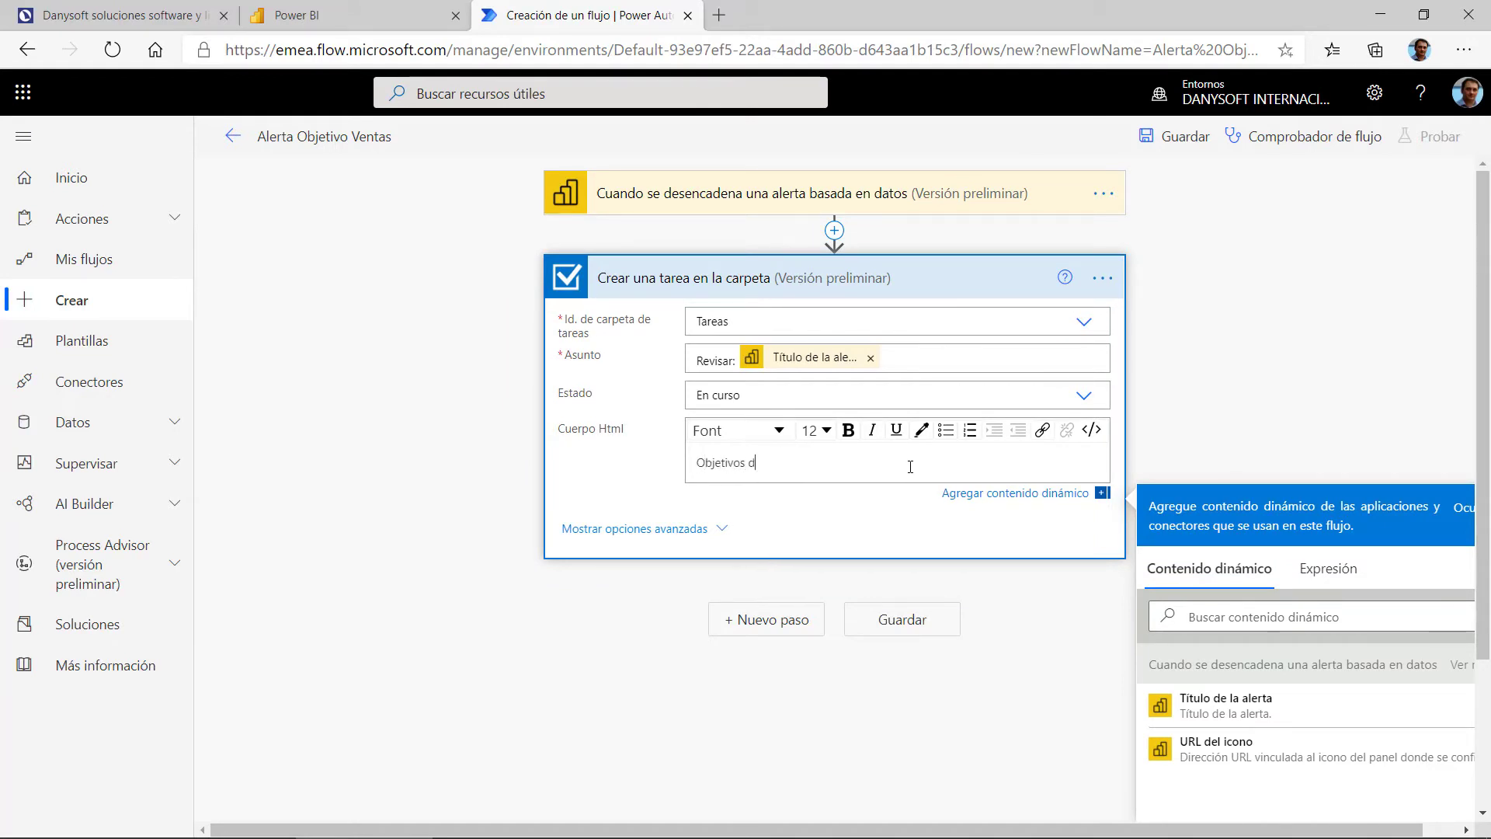
text(e v)
key(Left)
key(Left)
key(Left)
key(Left)
key(Left)
key(BackSpace)
text(actual:)
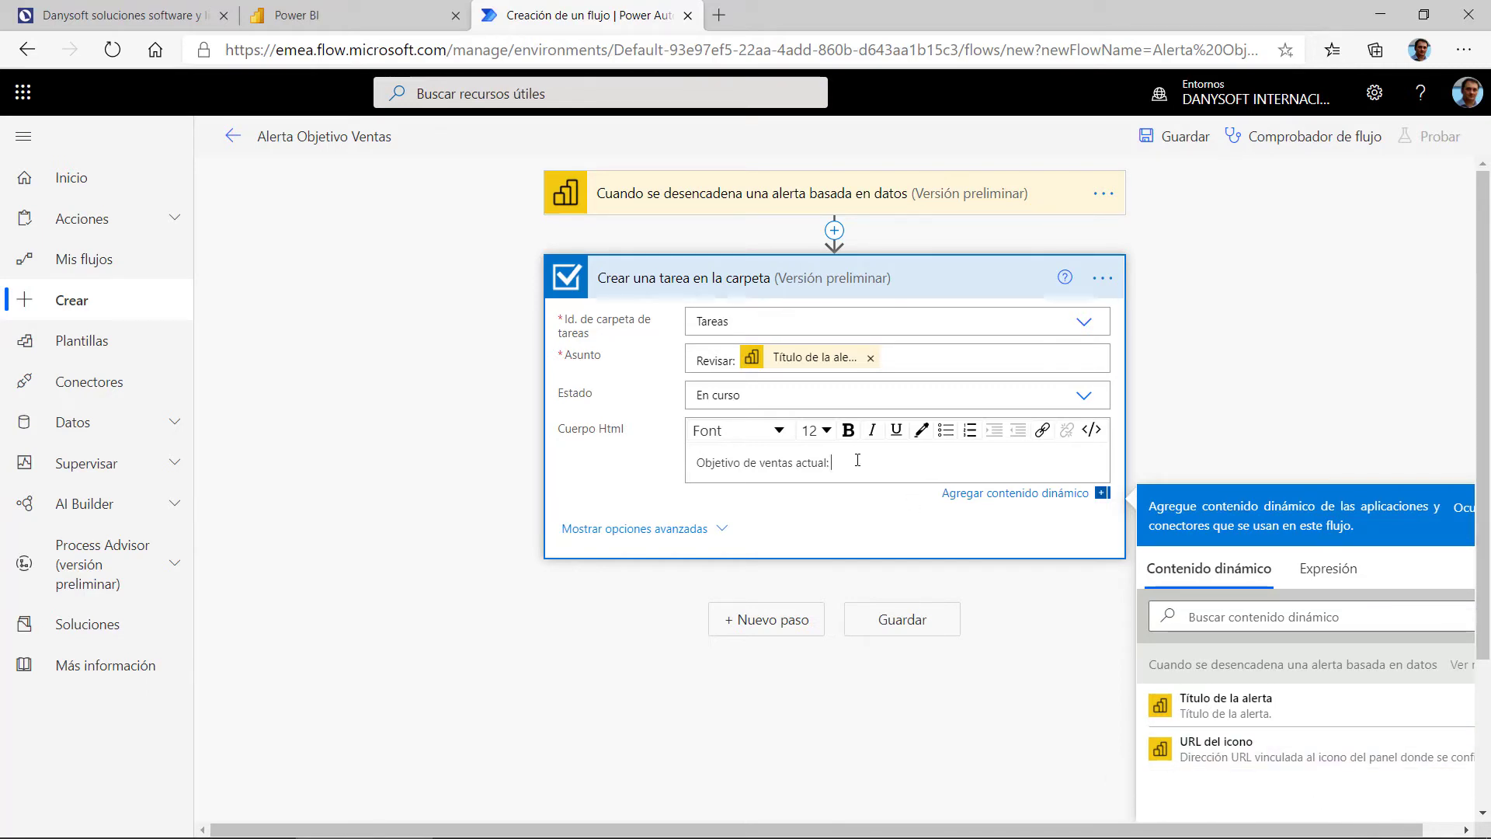
scroll(862, 459, down, 2)
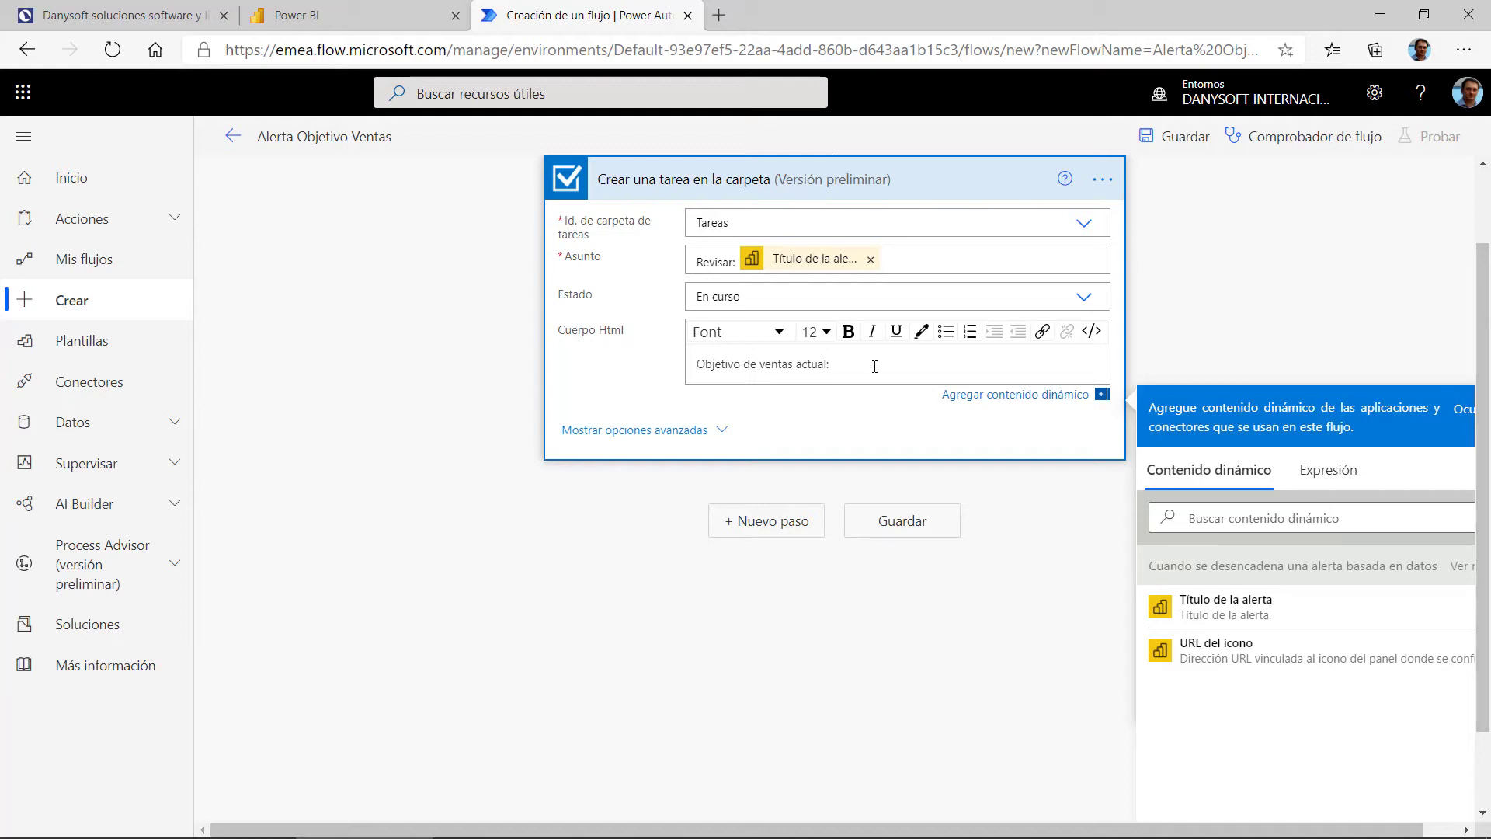
text(por)
text(:)
click(1258, 676)
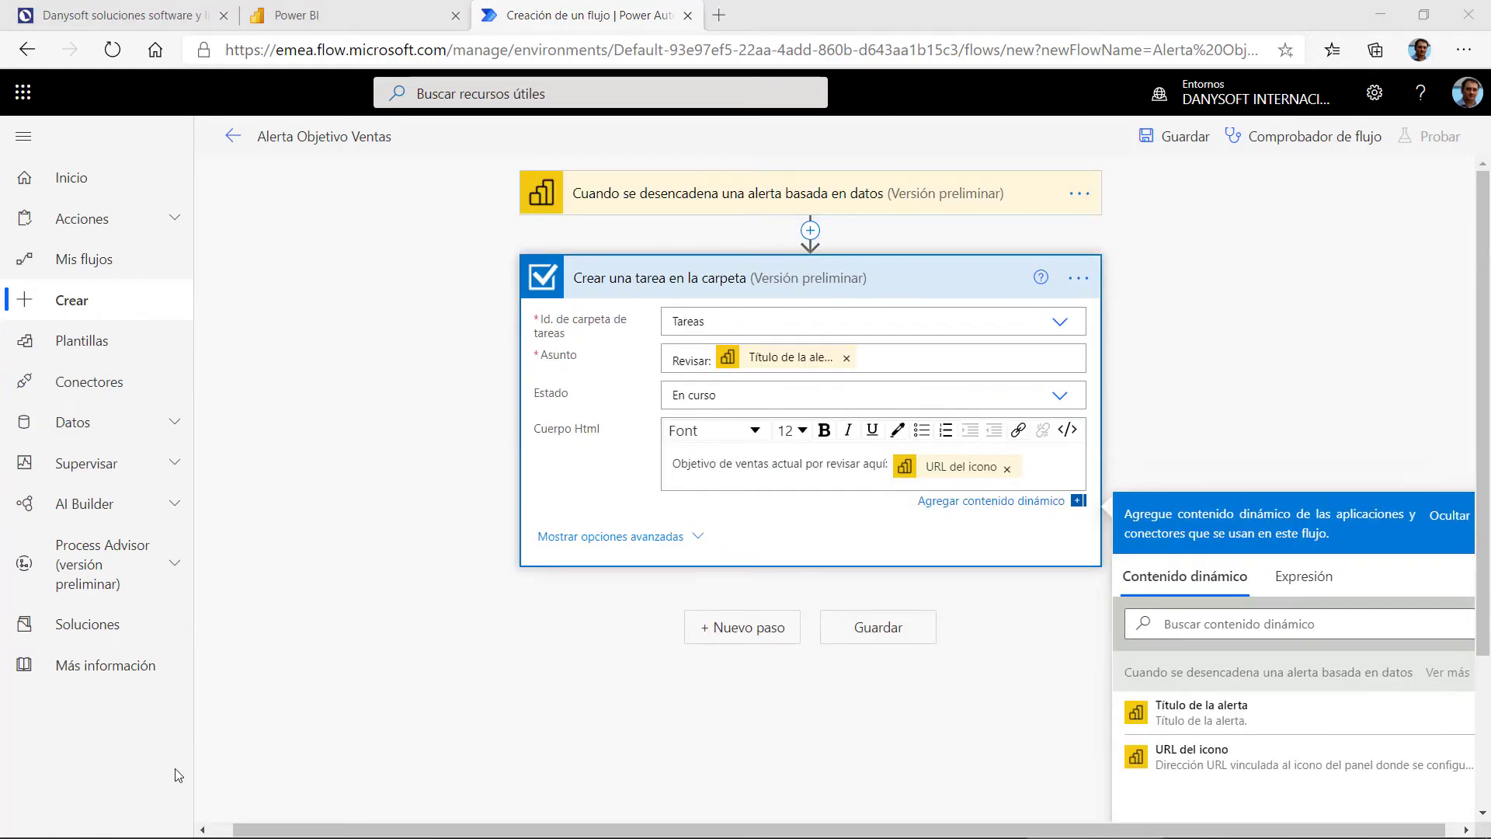
click(1060, 466)
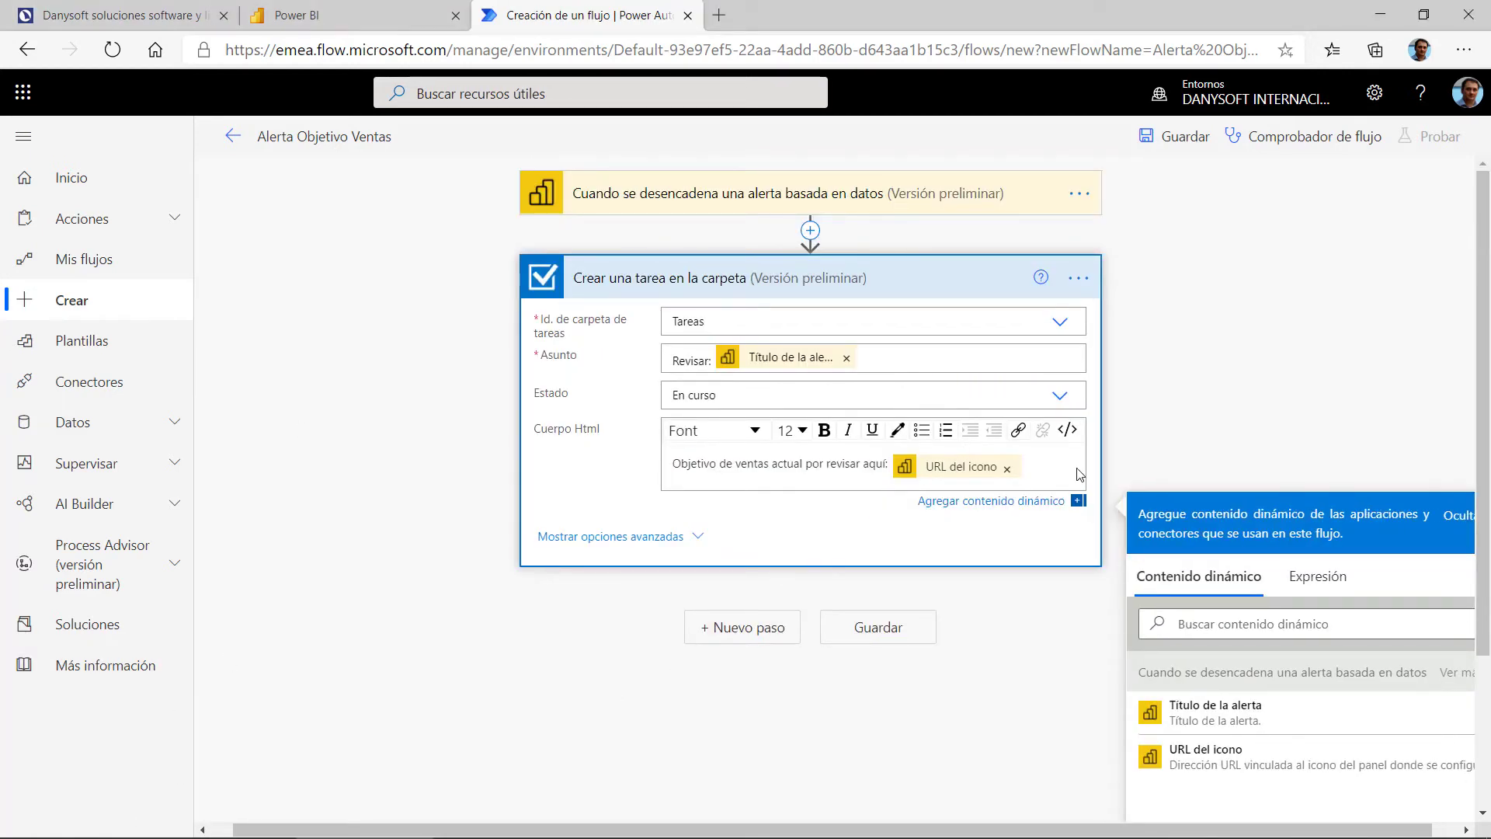
key(Return)
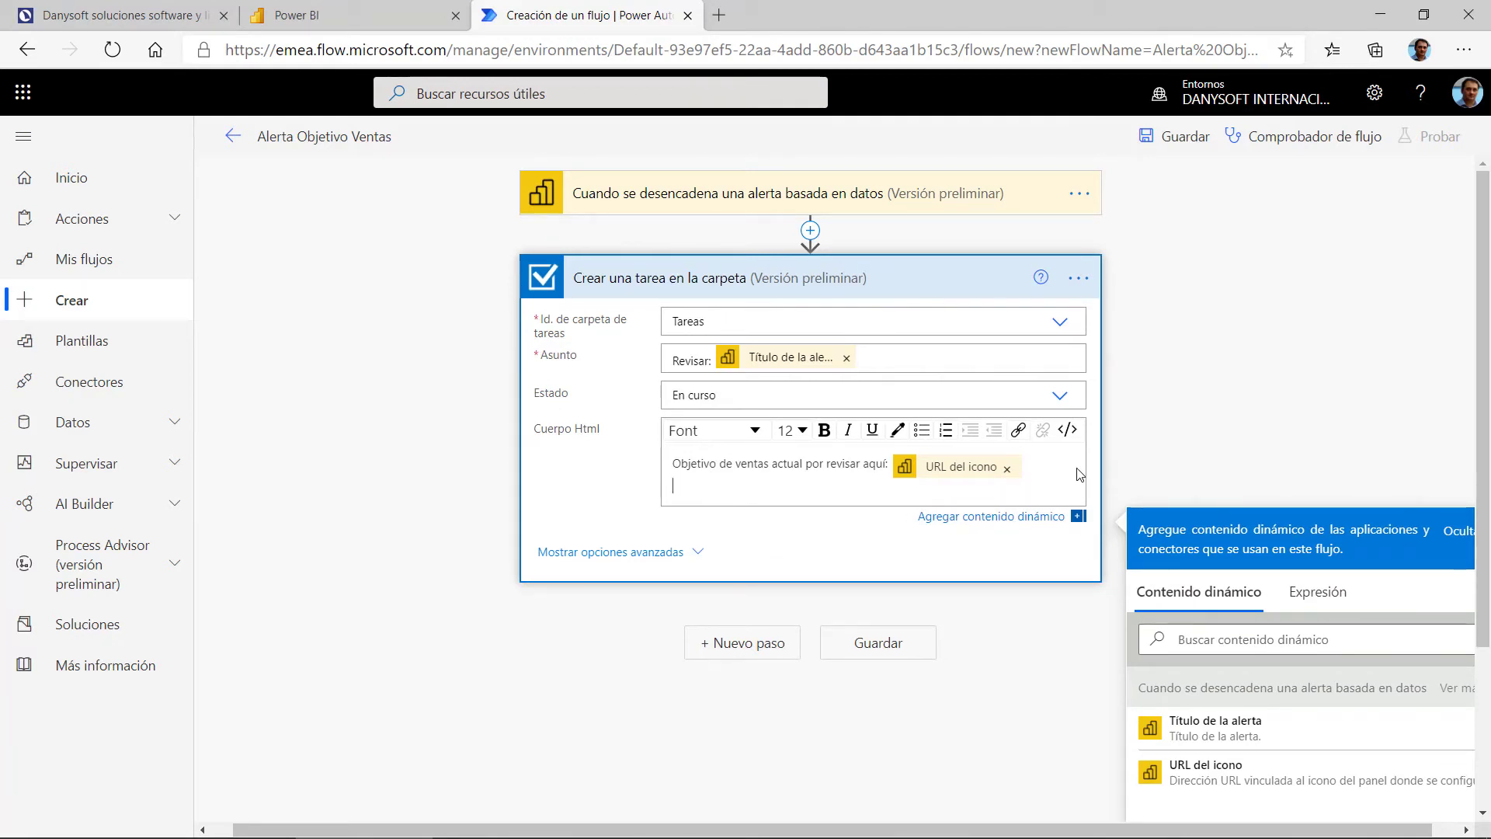
Step: Insert a utcNow() expression on the body's second line
click(1318, 591)
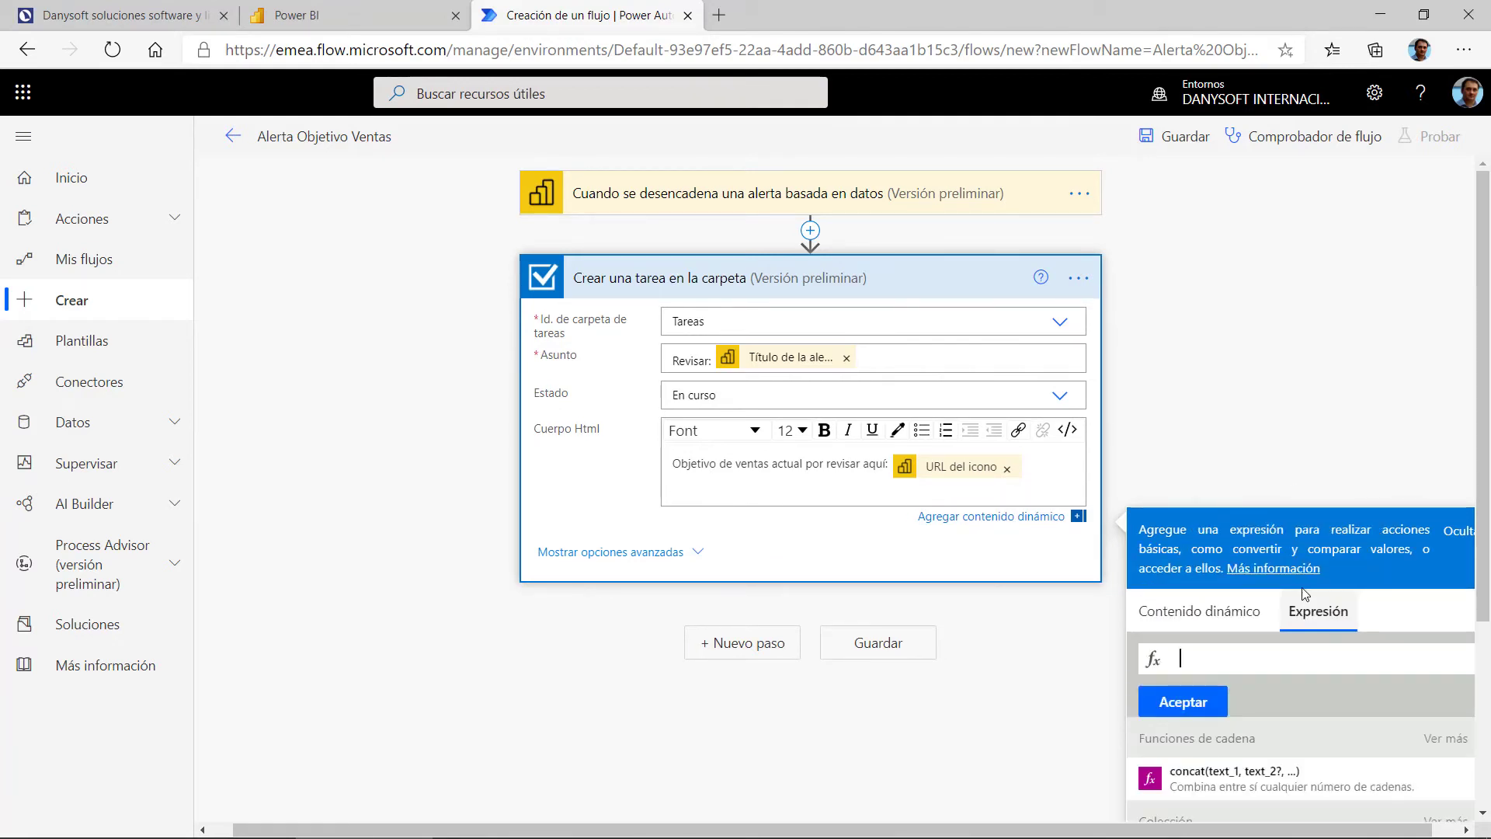
scroll(1224, 334, down, 3)
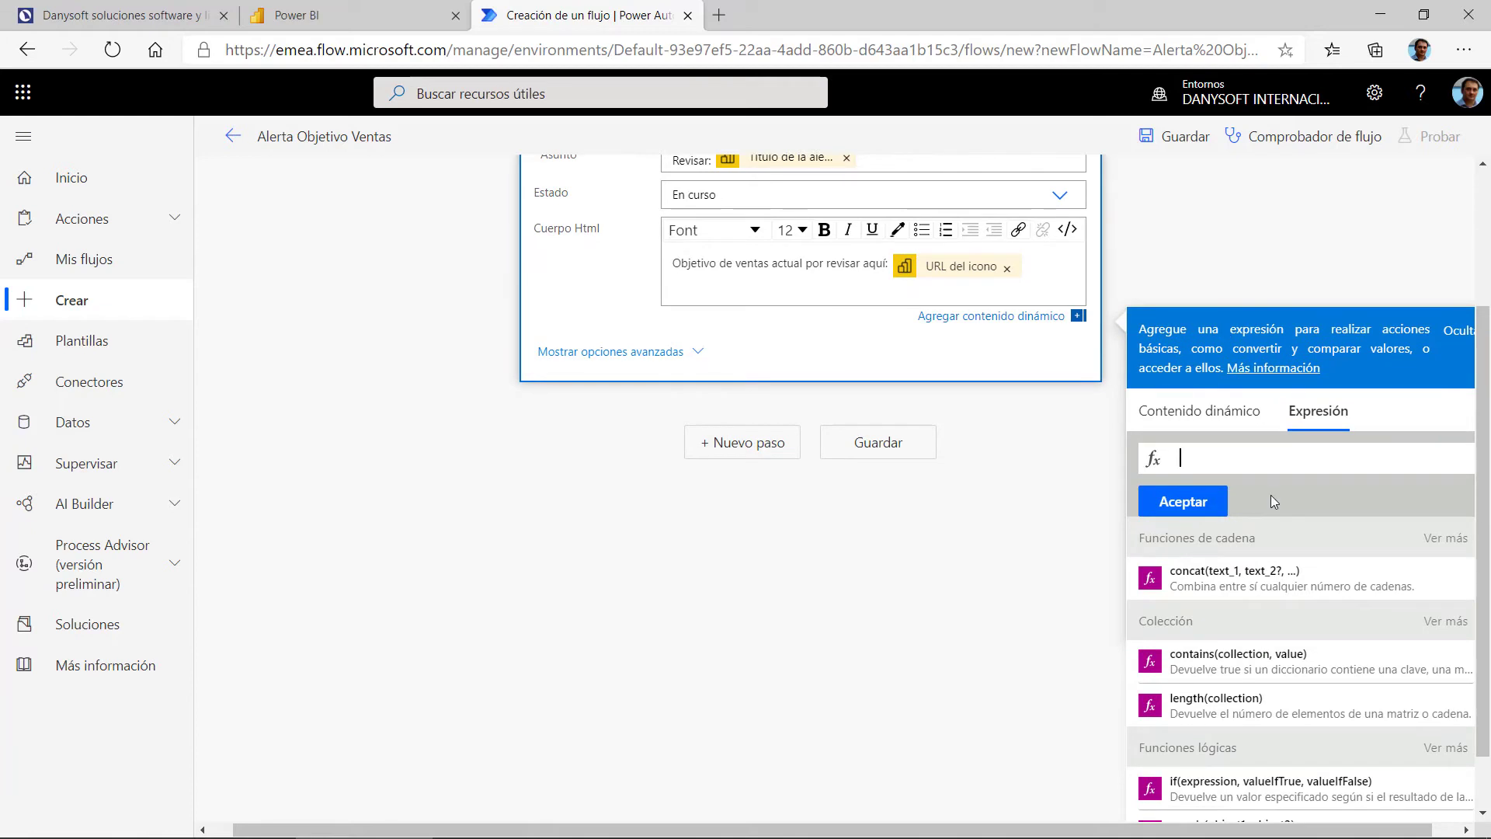
scroll(1284, 544, down, 6)
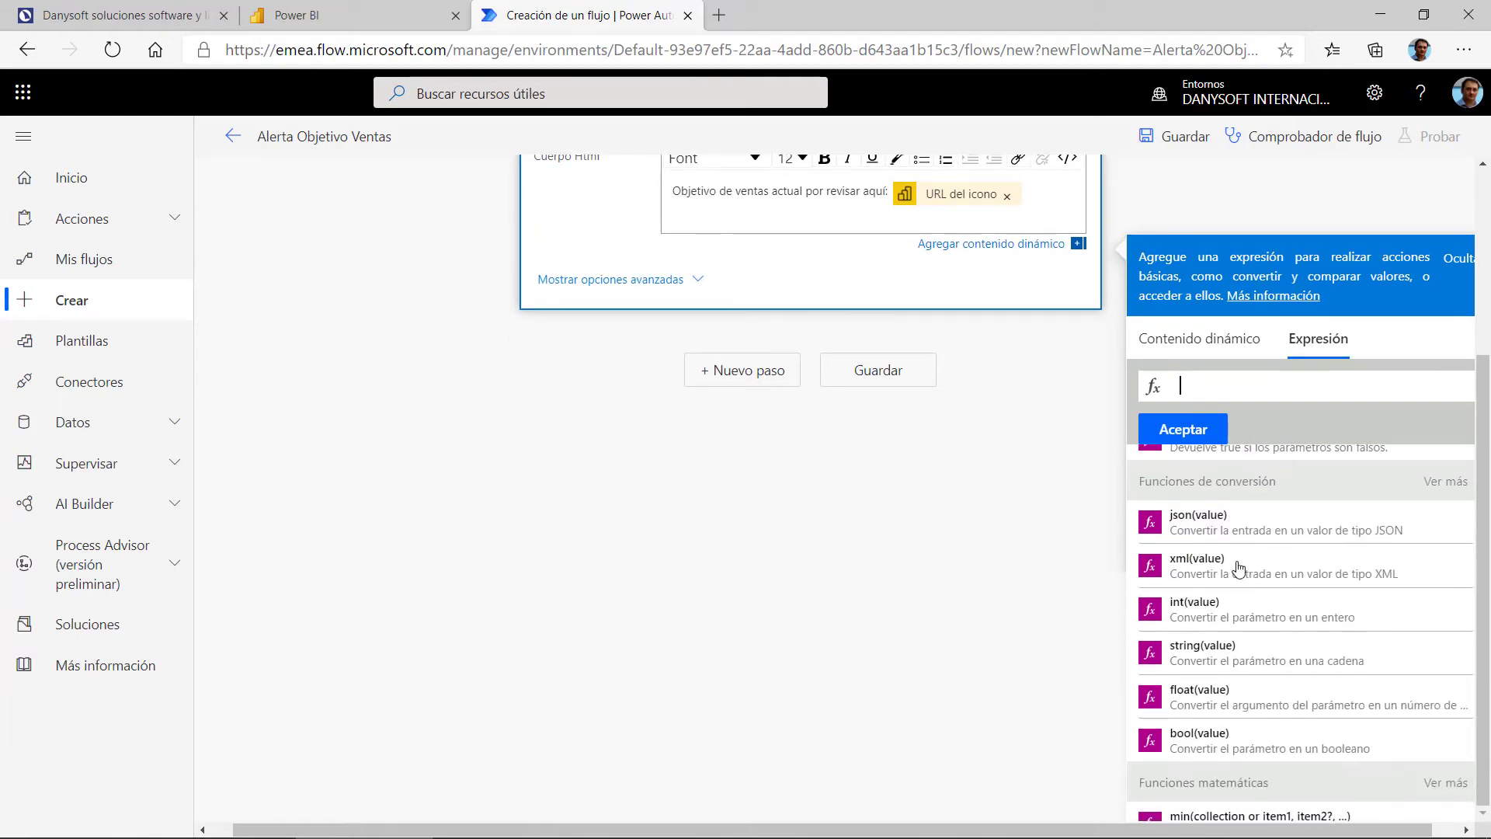
scroll(1238, 569, down, 4)
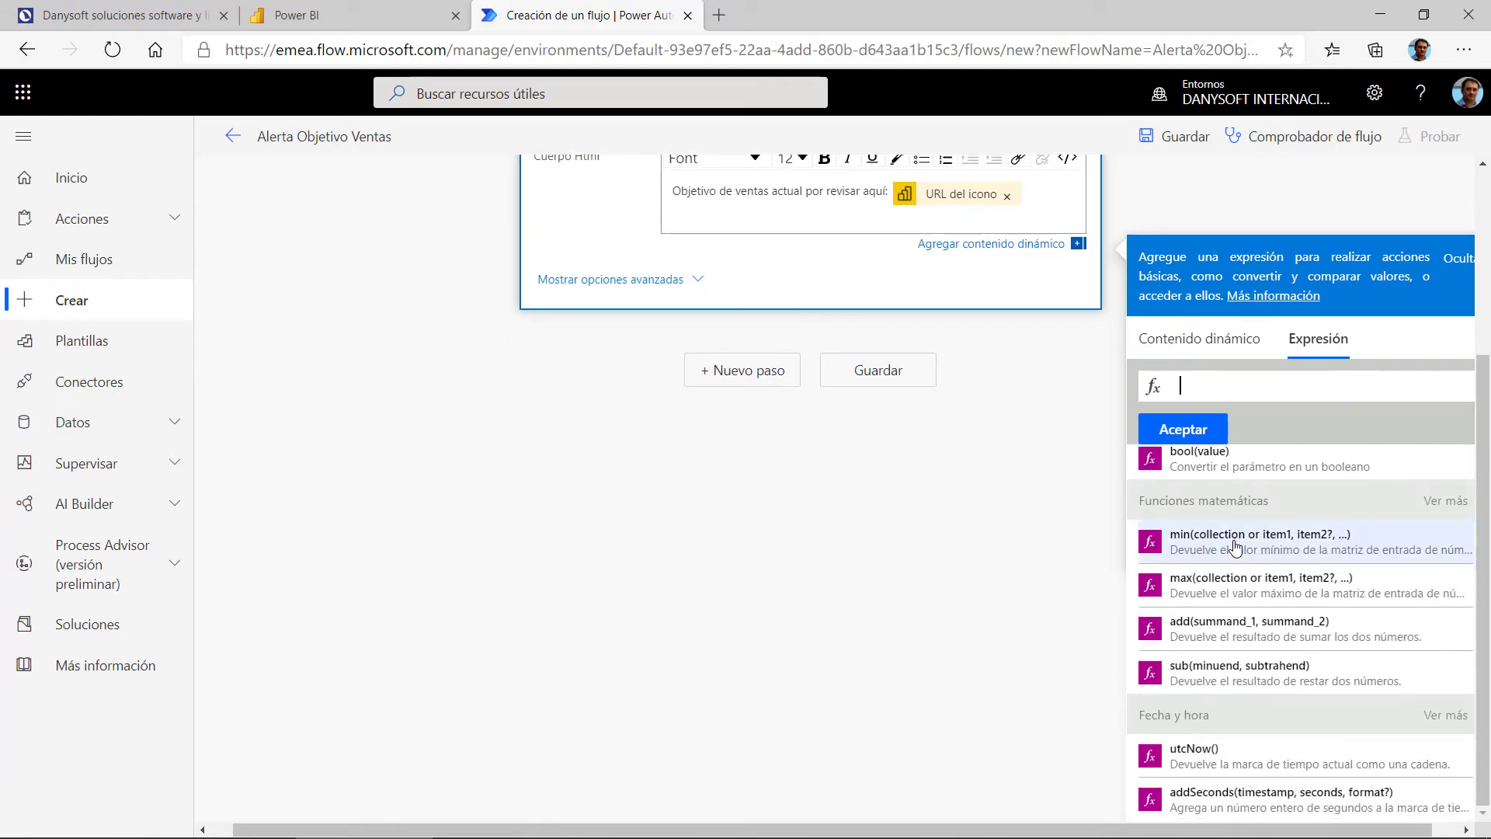
scroll(1235, 546, down, 3)
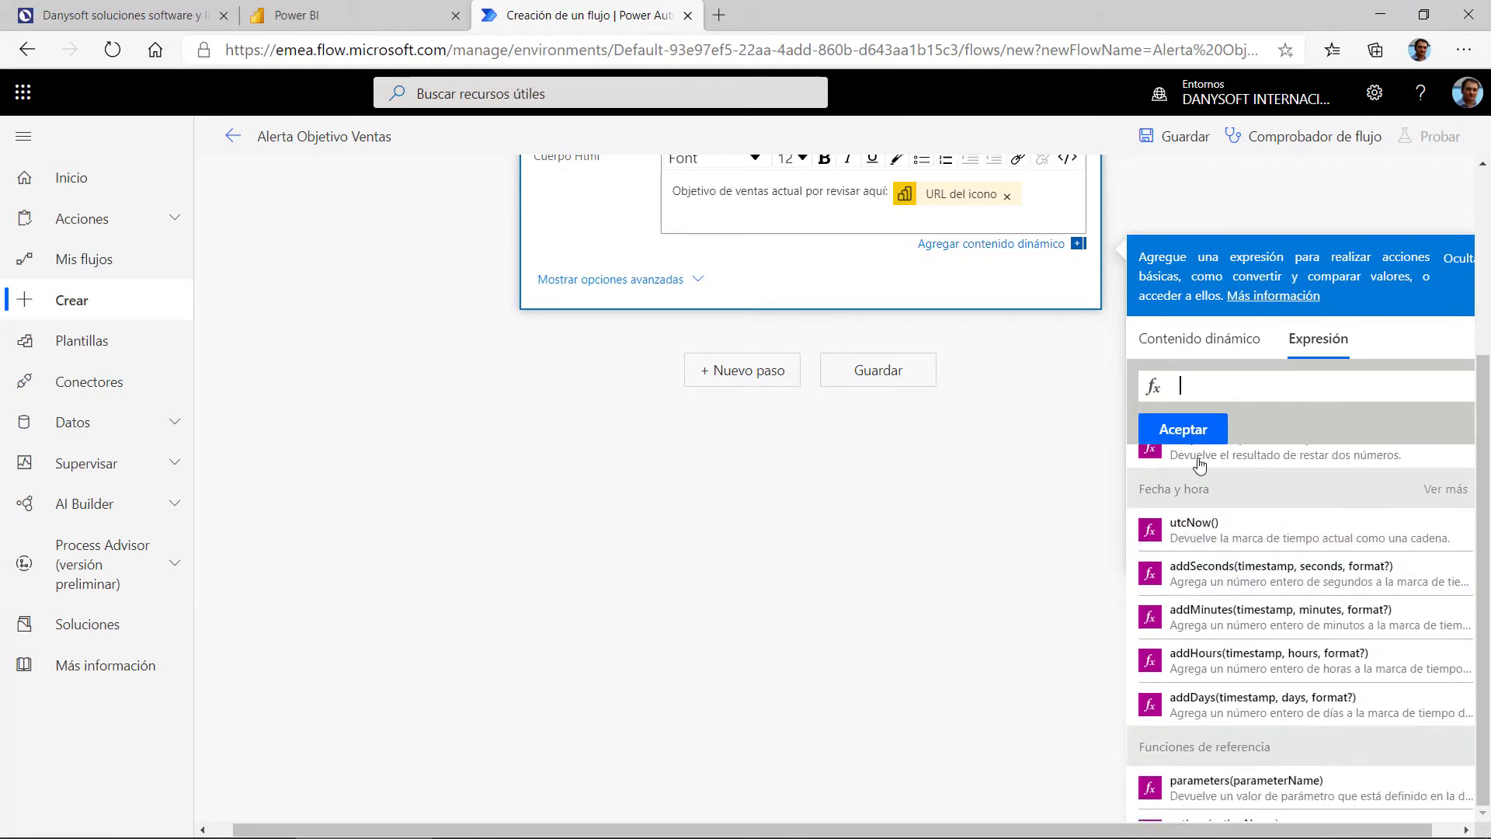
click(1196, 529)
click(1209, 437)
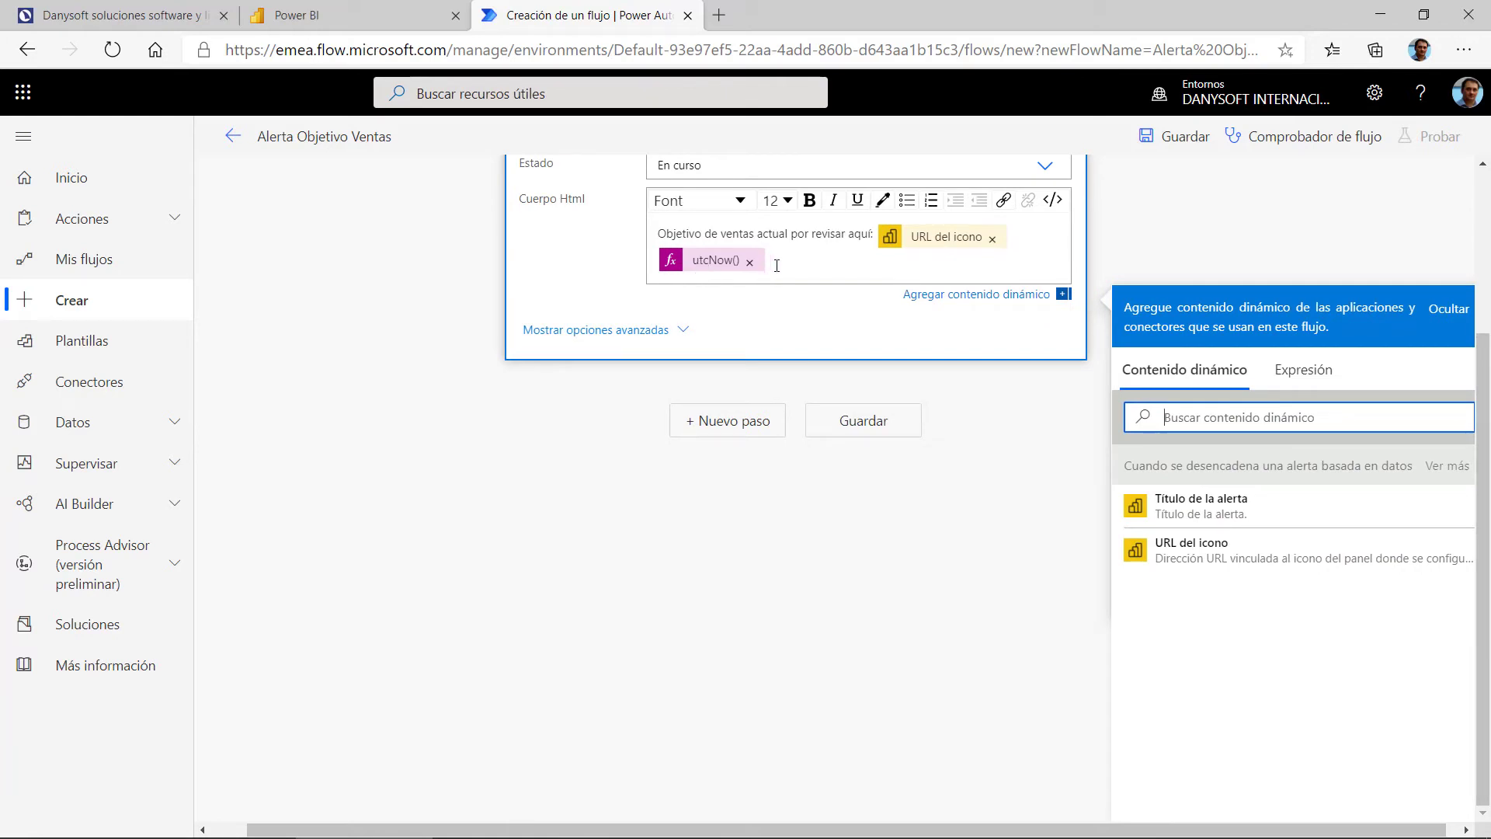
click(659, 262)
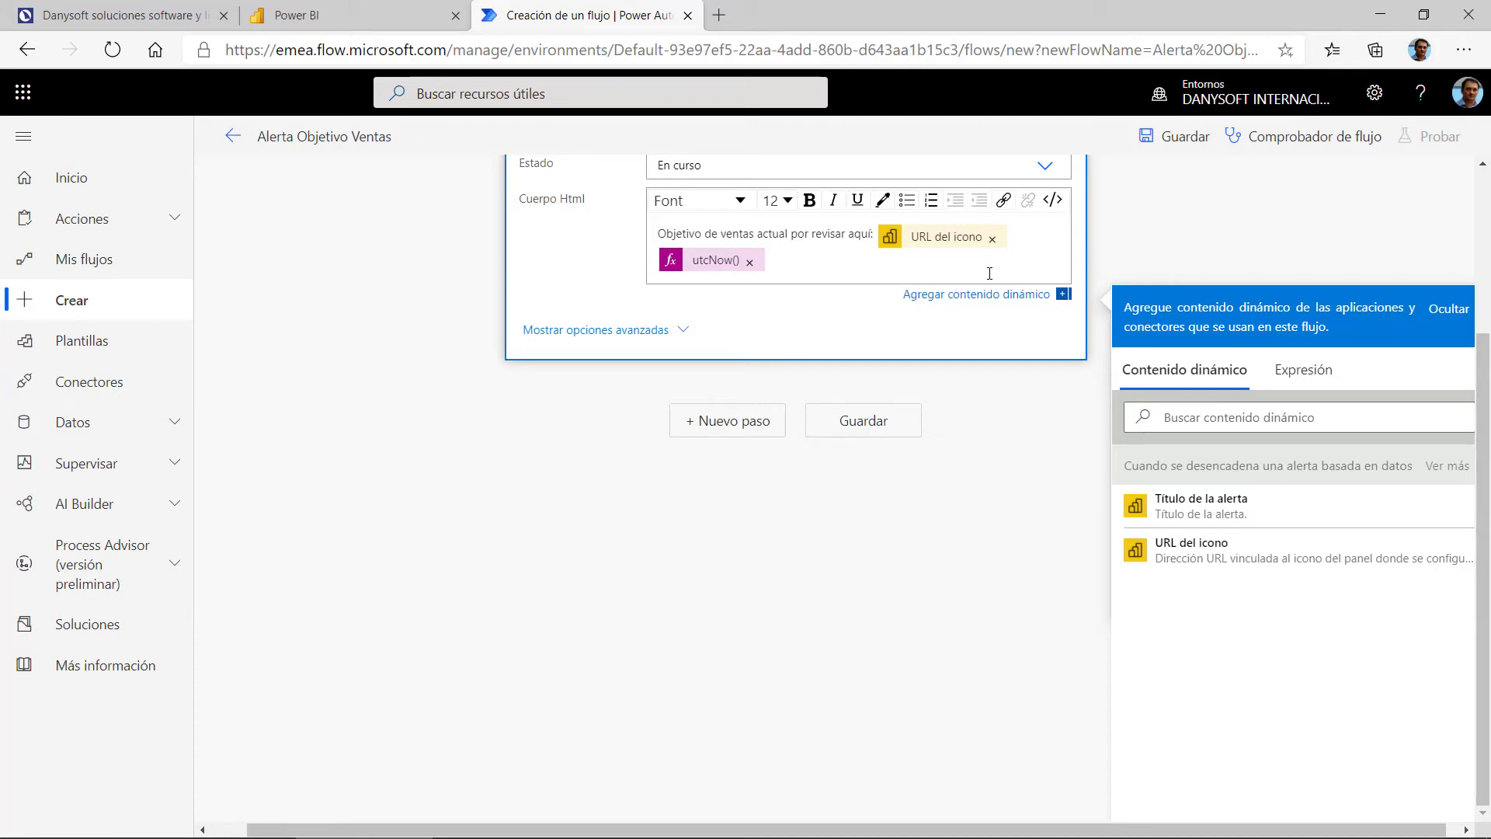
Step: Label the utcNow() line 'A fecha:', removing stray words and fixing the typo
double_click(774, 236)
key(BackSpace)
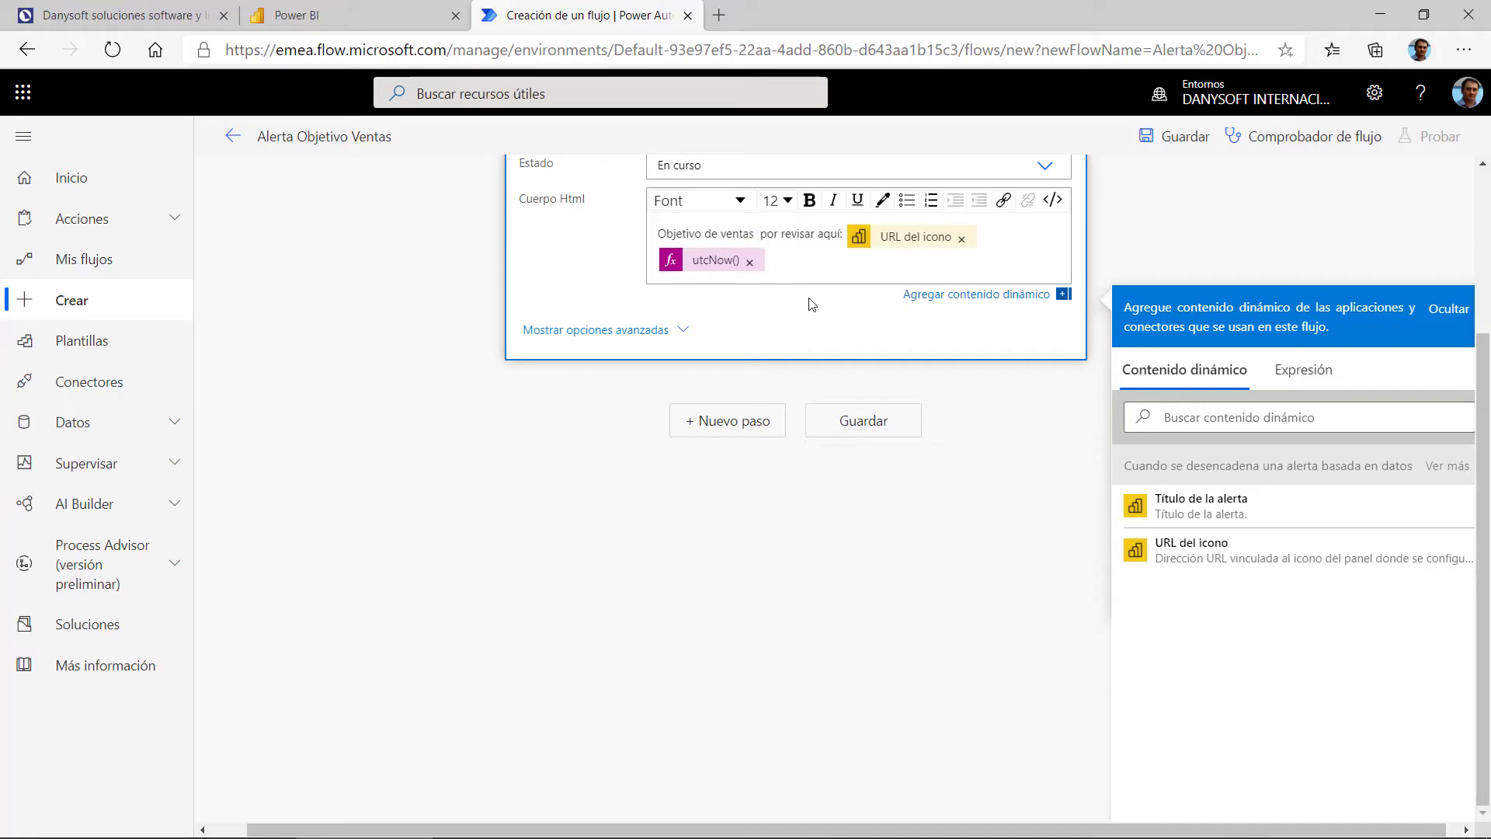
text(a fecha)
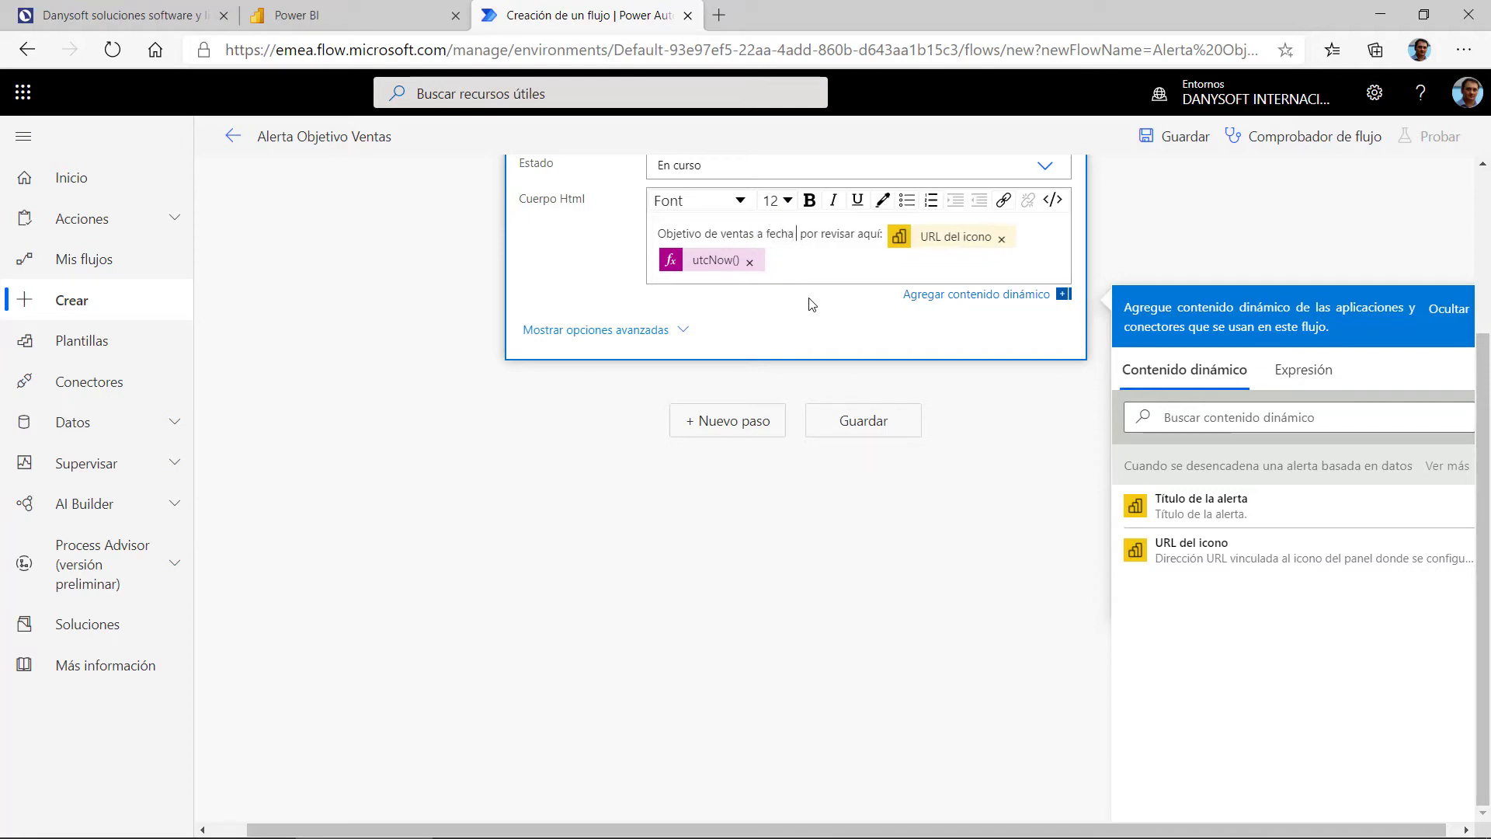
drag(708, 260, 669, 272)
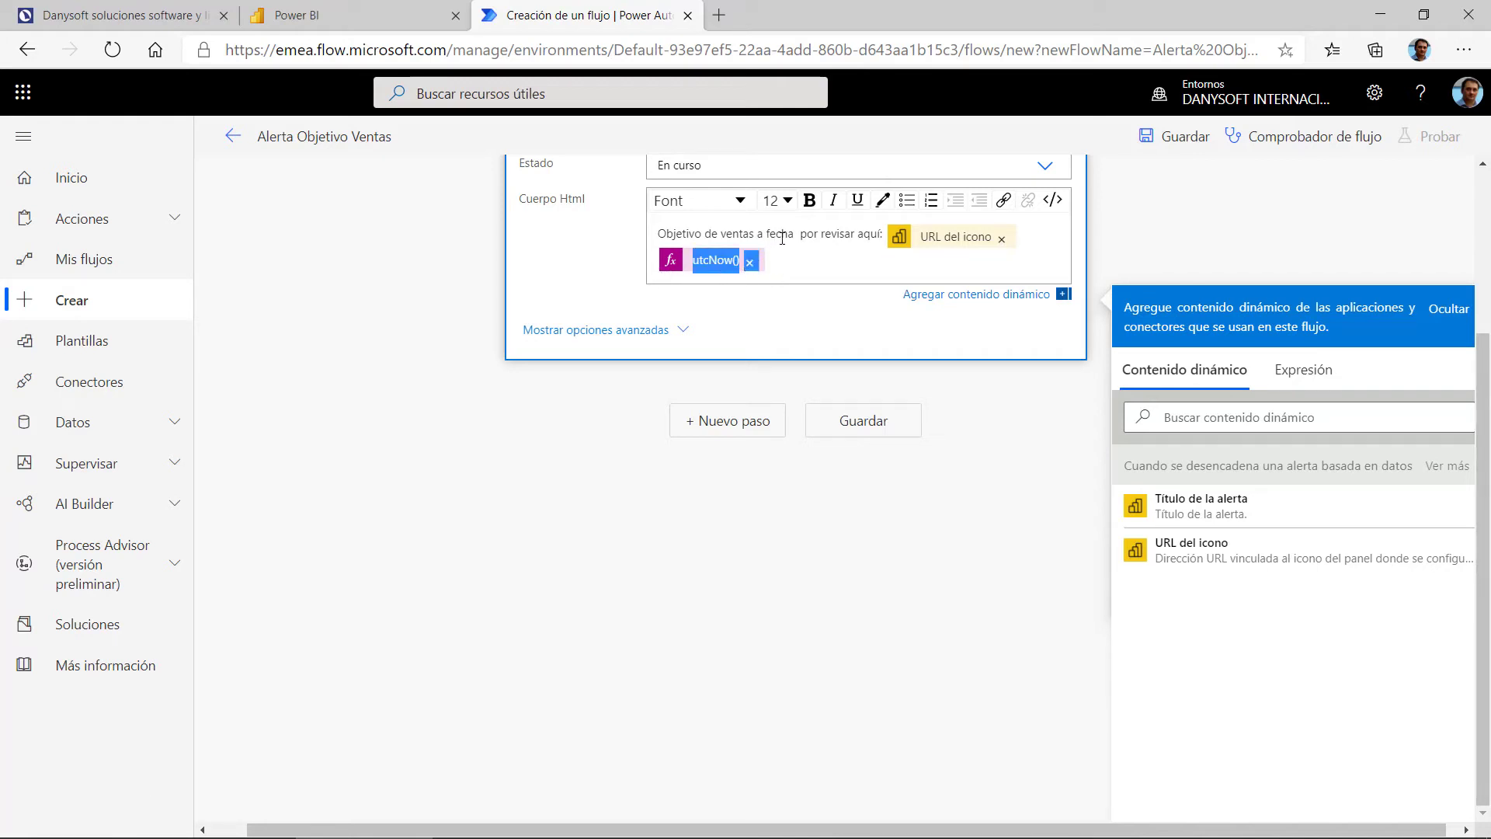
drag(793, 235, 755, 238)
key(BackSpace)
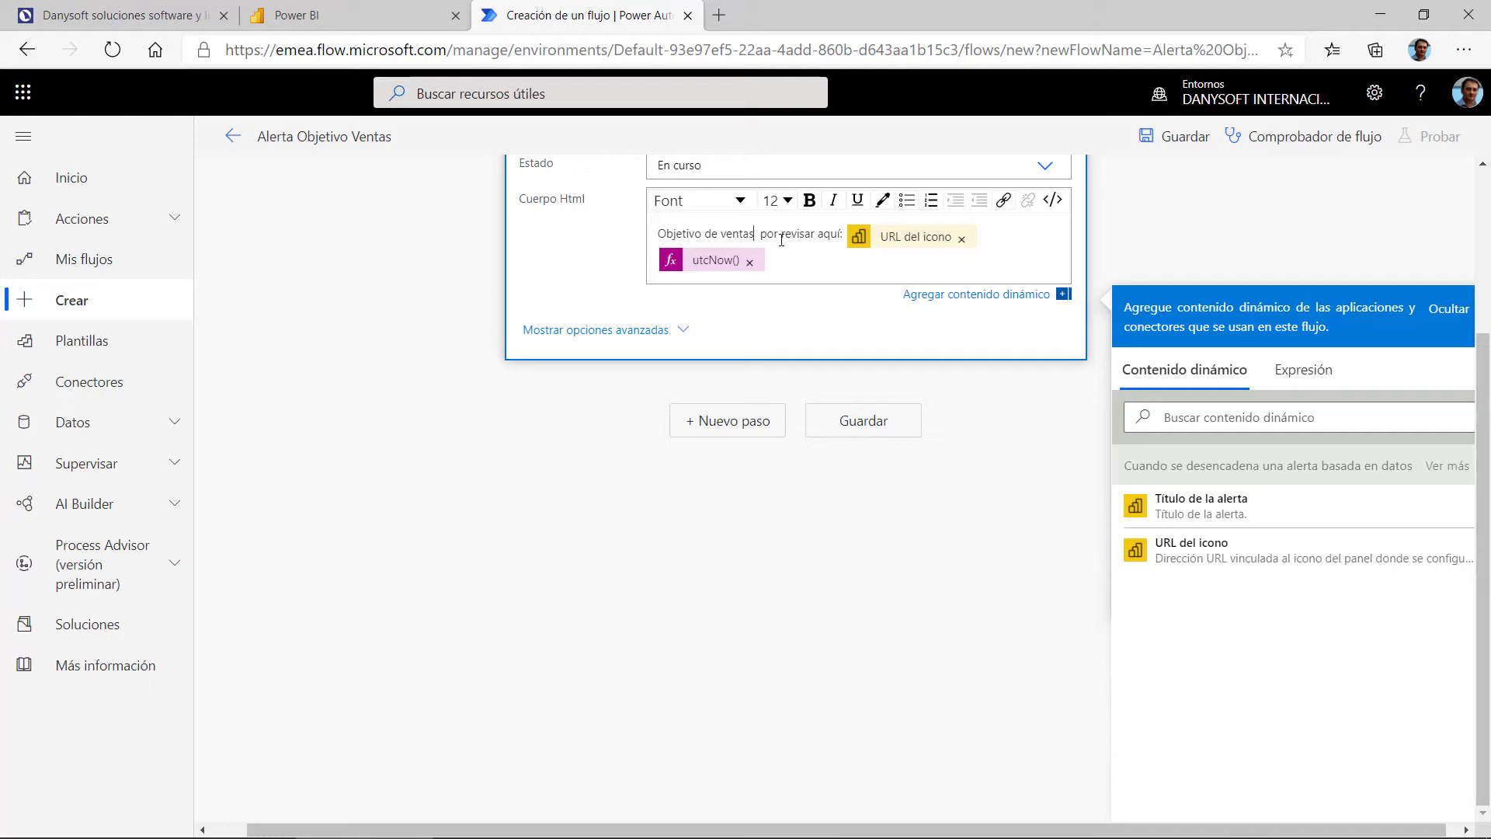
key(Delete)
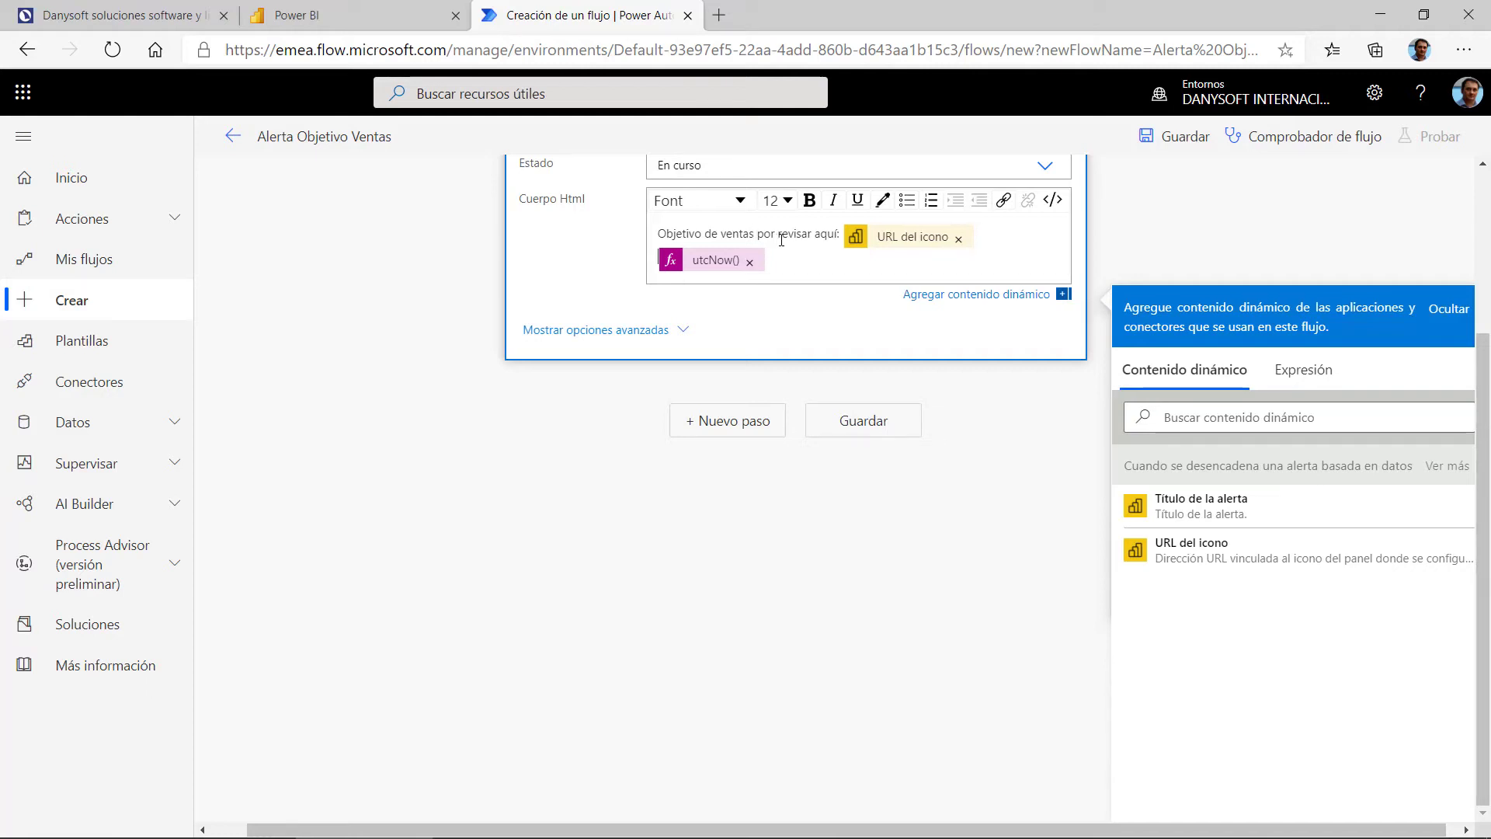
text(A feha)
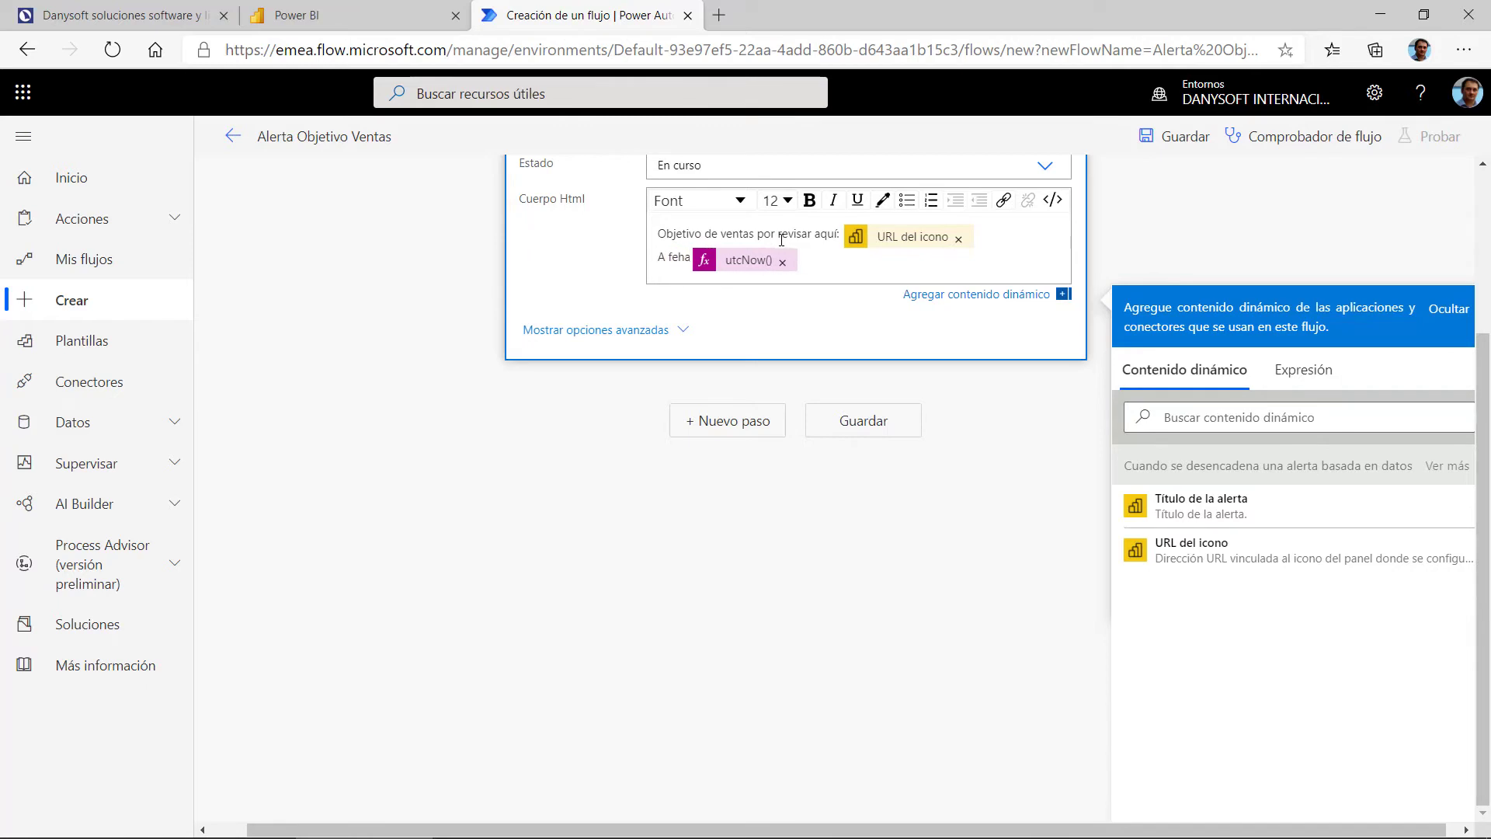
key(BackSpace)
key(BackSpace)
text(cha)
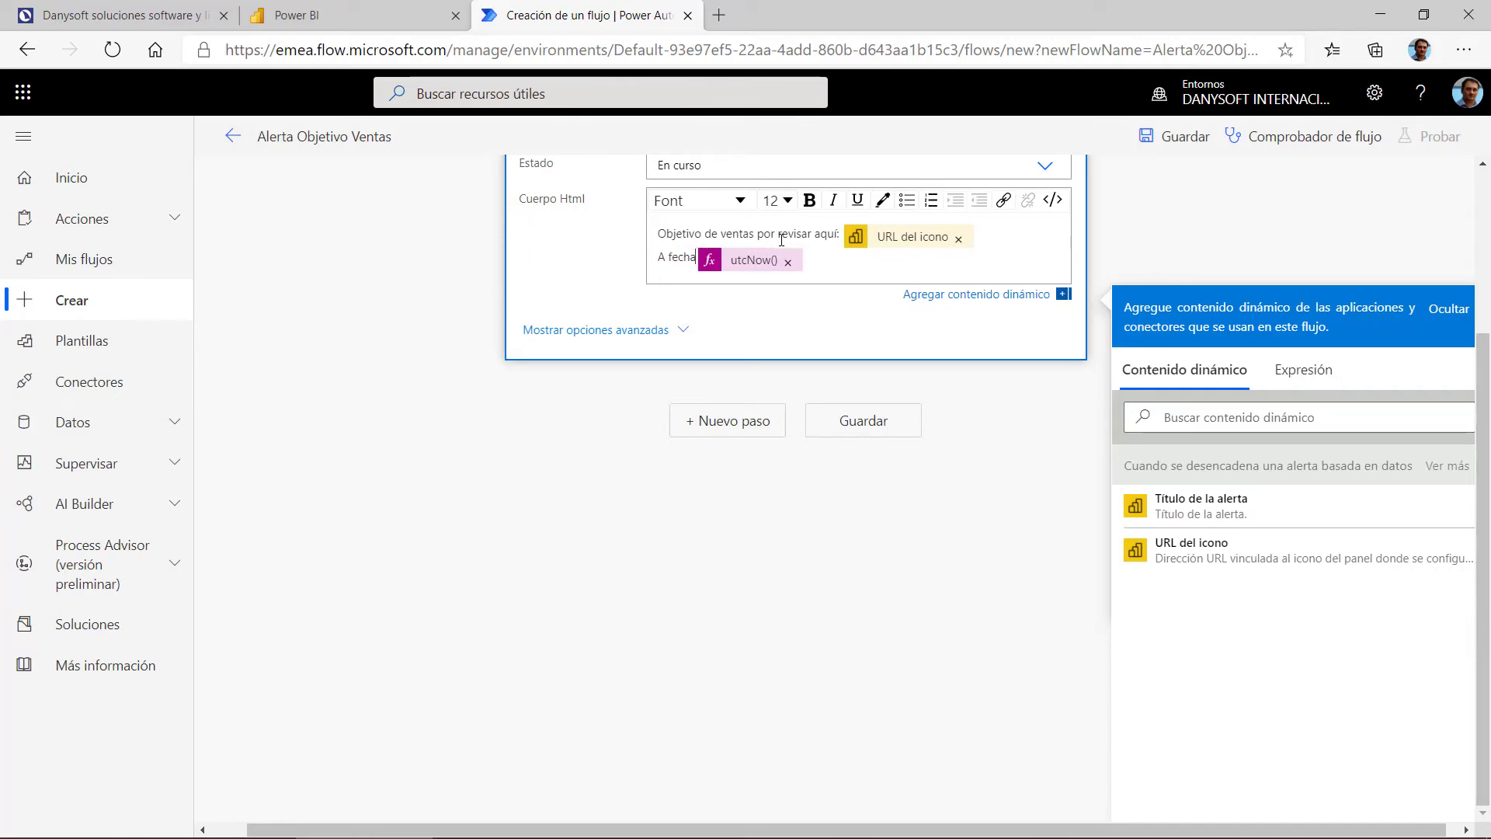
text(:)
scroll(854, 303, up, 1)
scroll(854, 302, up, 3)
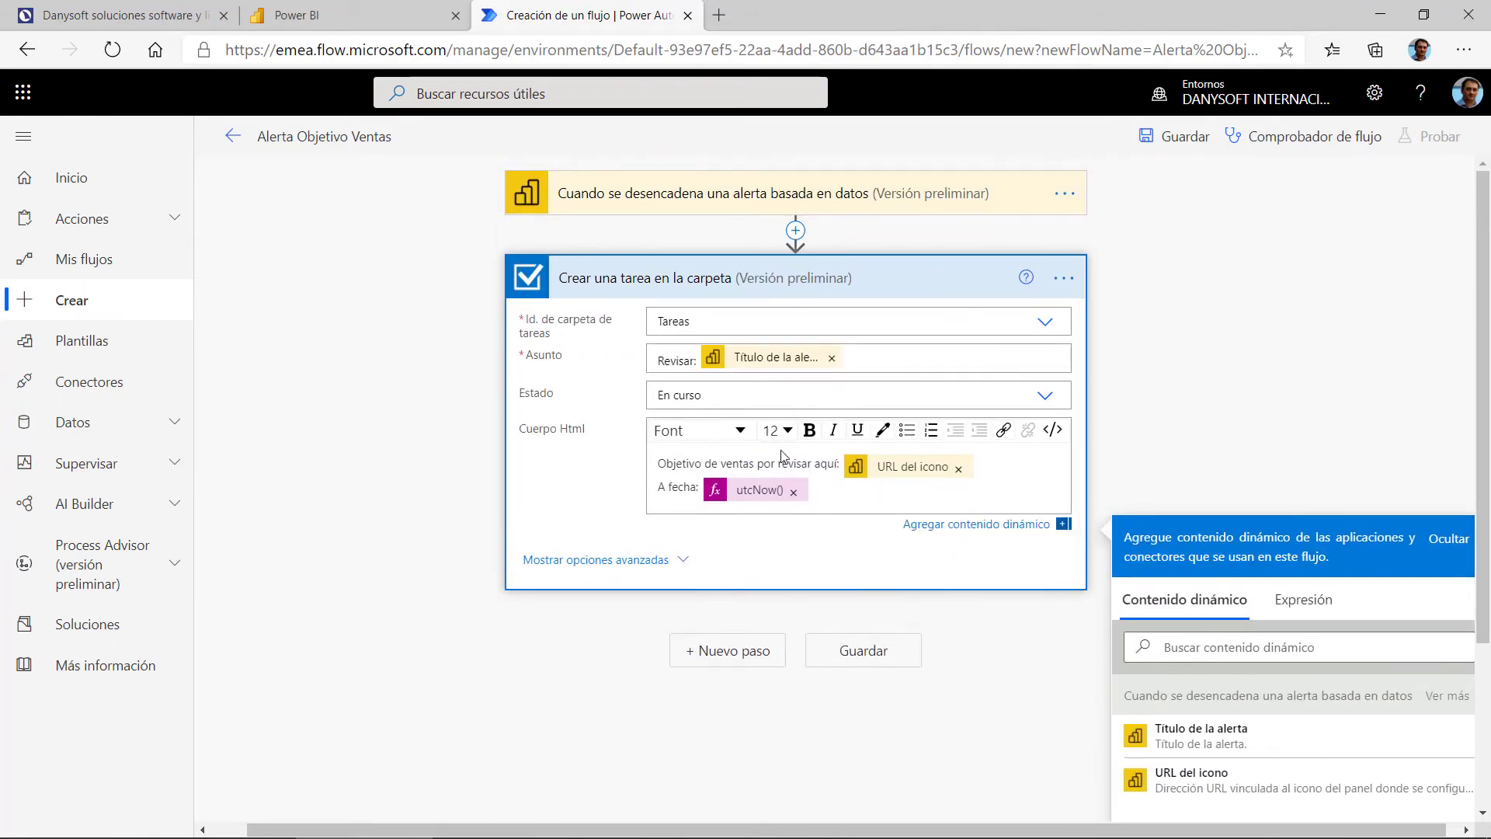
click(796, 233)
scroll(660, 548, down, 2)
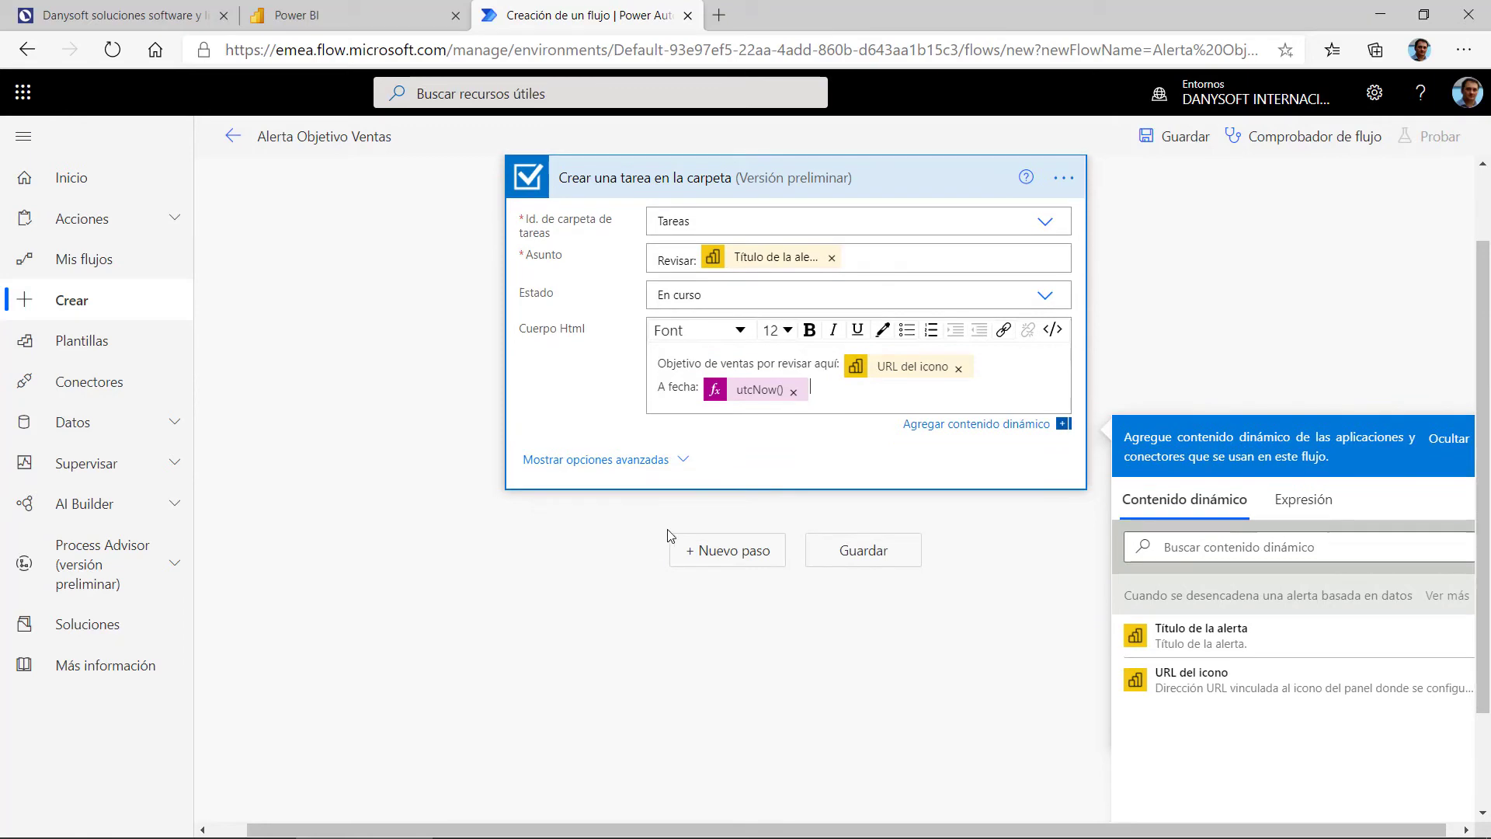
Step: Save the Alerta Objetivo Ventas flow and add a new step after the task
click(683, 463)
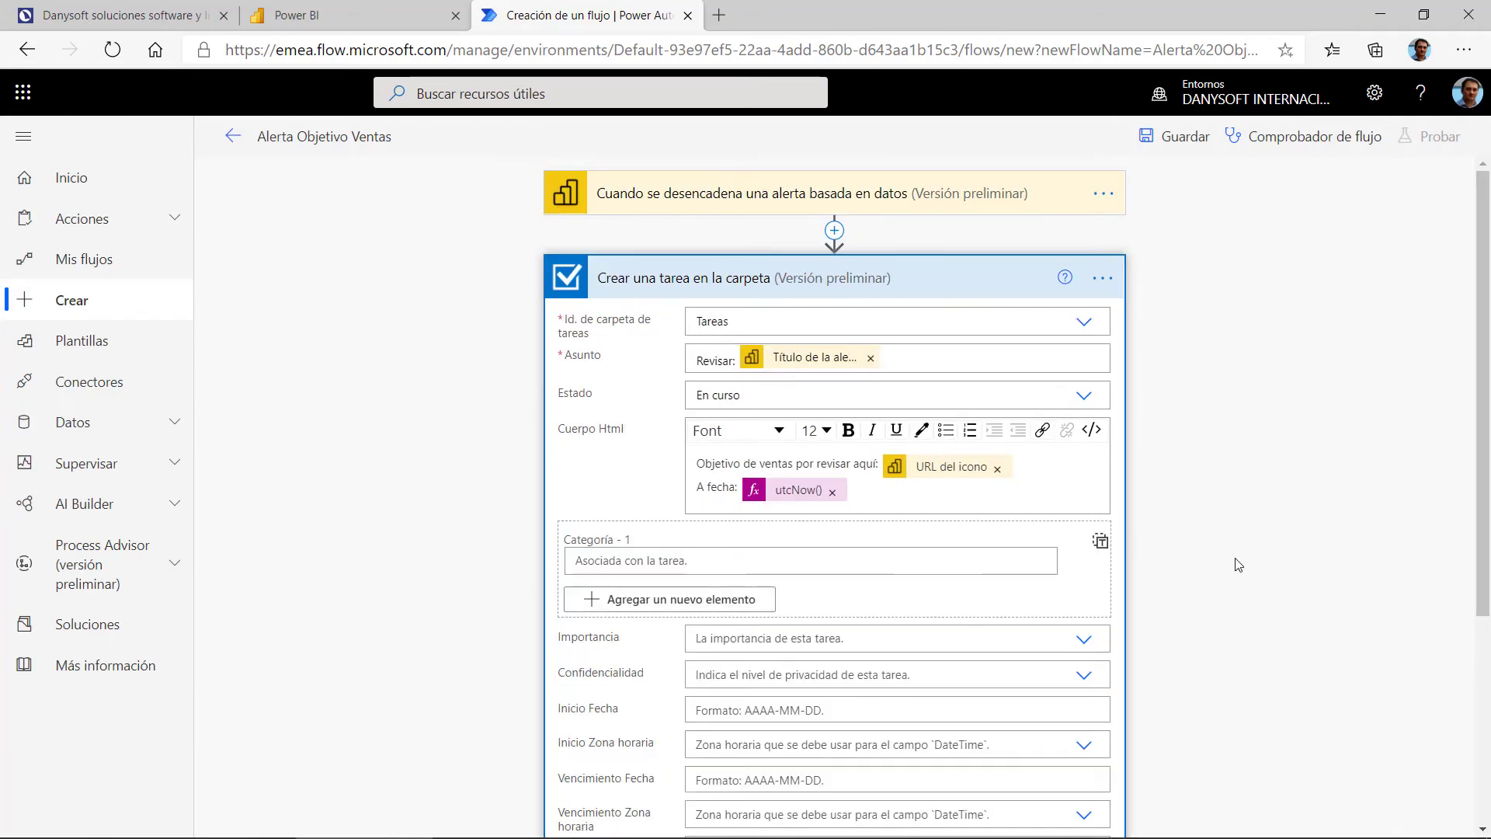
scroll(920, 487, down, 4)
scroll(886, 489, down, 2)
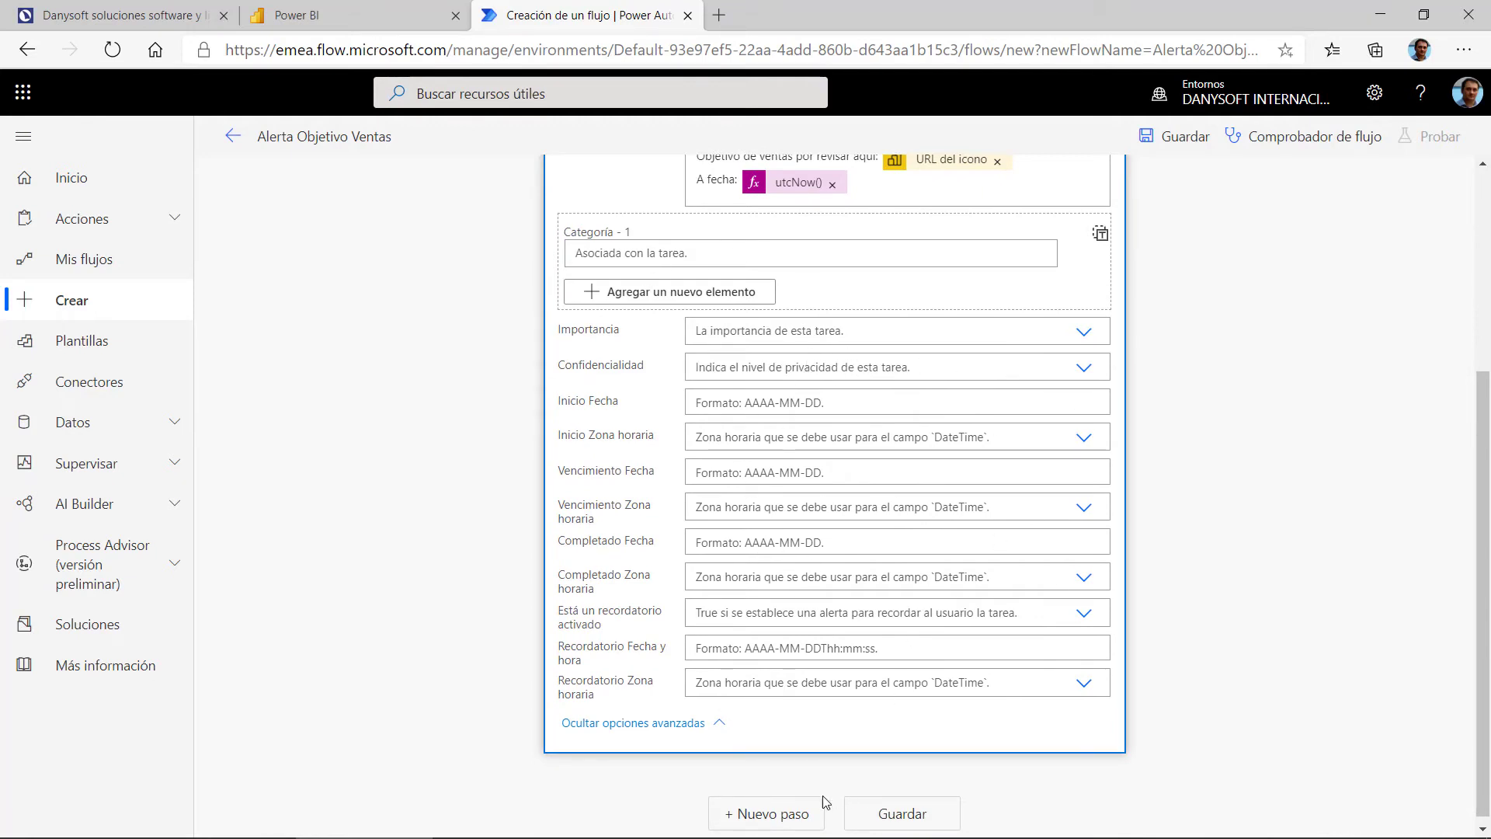
click(902, 815)
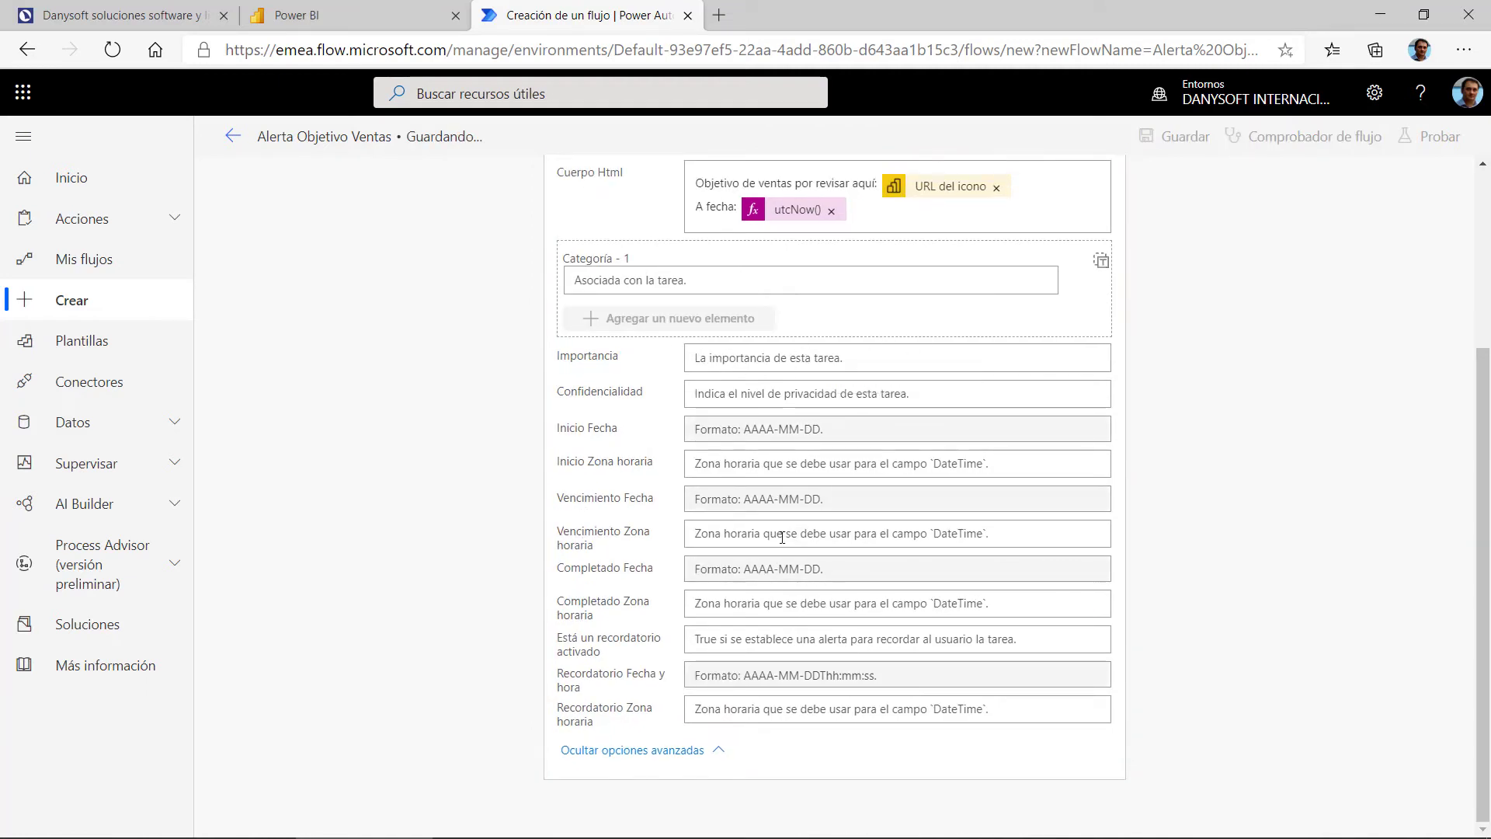
click(719, 755)
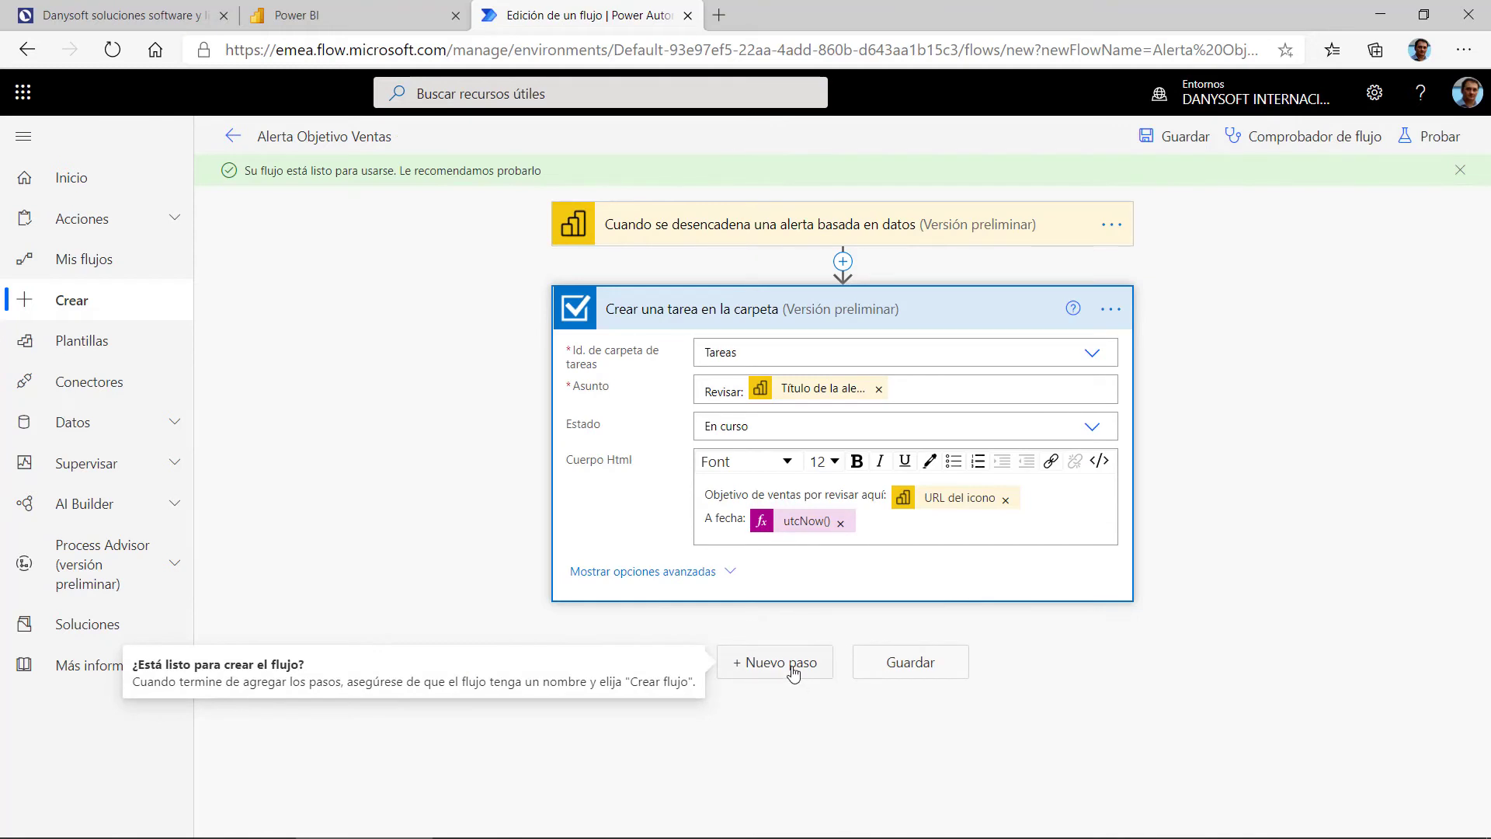
click(792, 673)
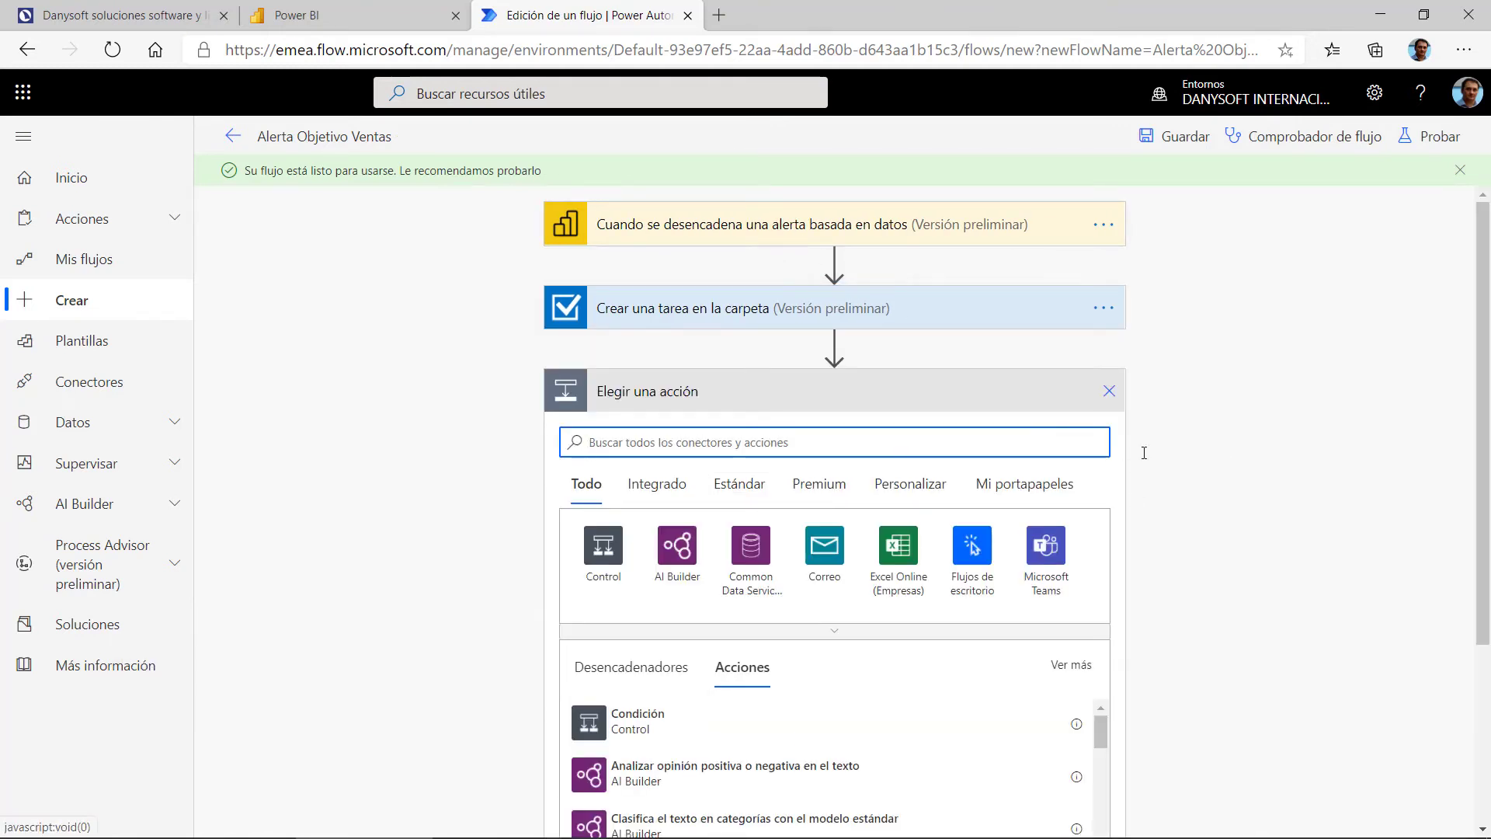
Step: Add the Microsoft Teams 'Crear una reunión de Teams' action using the Calendar calendar
scroll(1144, 453, down, 2)
click(1041, 465)
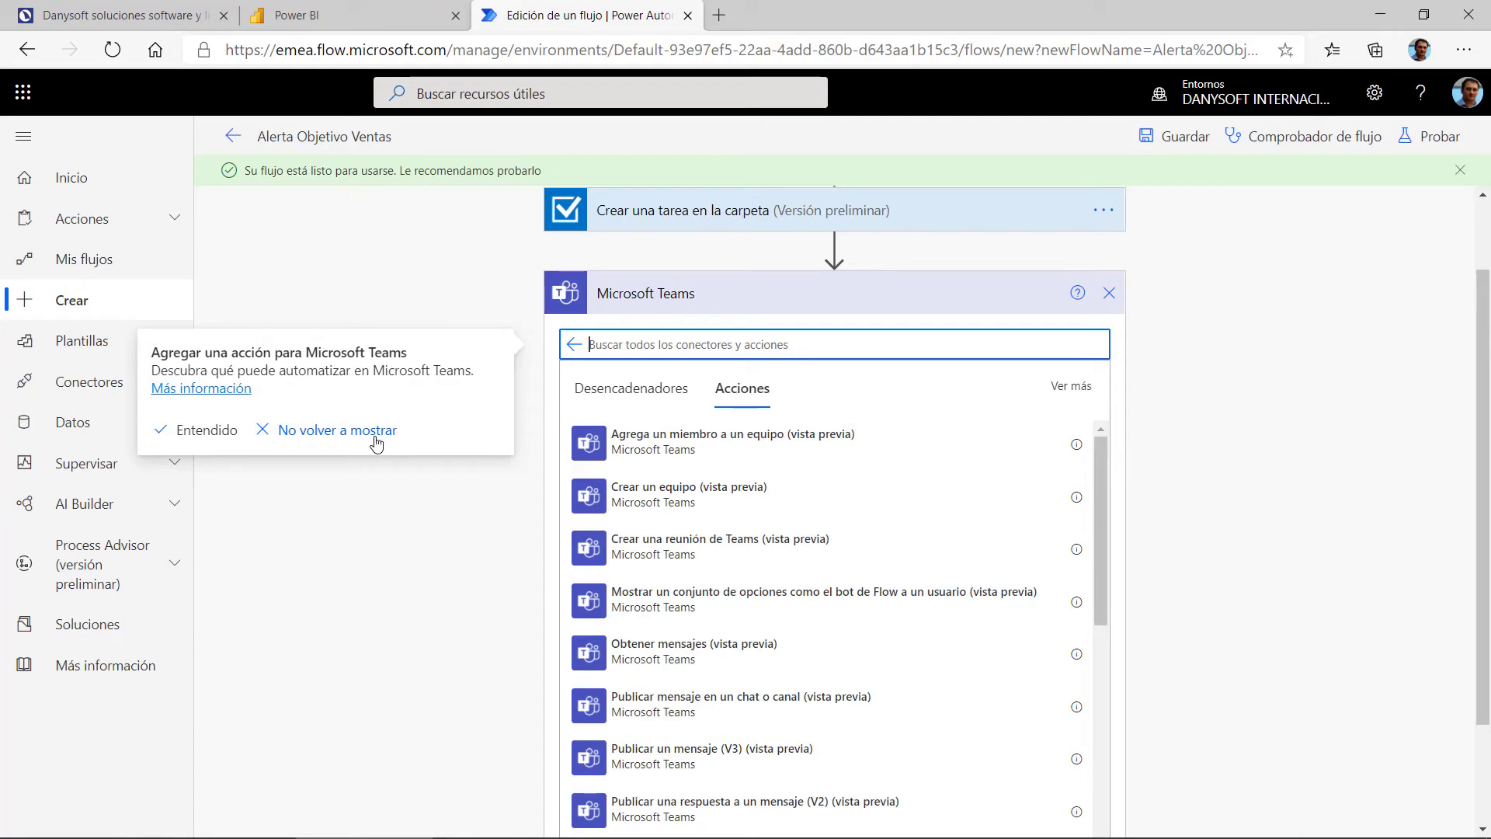
click(217, 432)
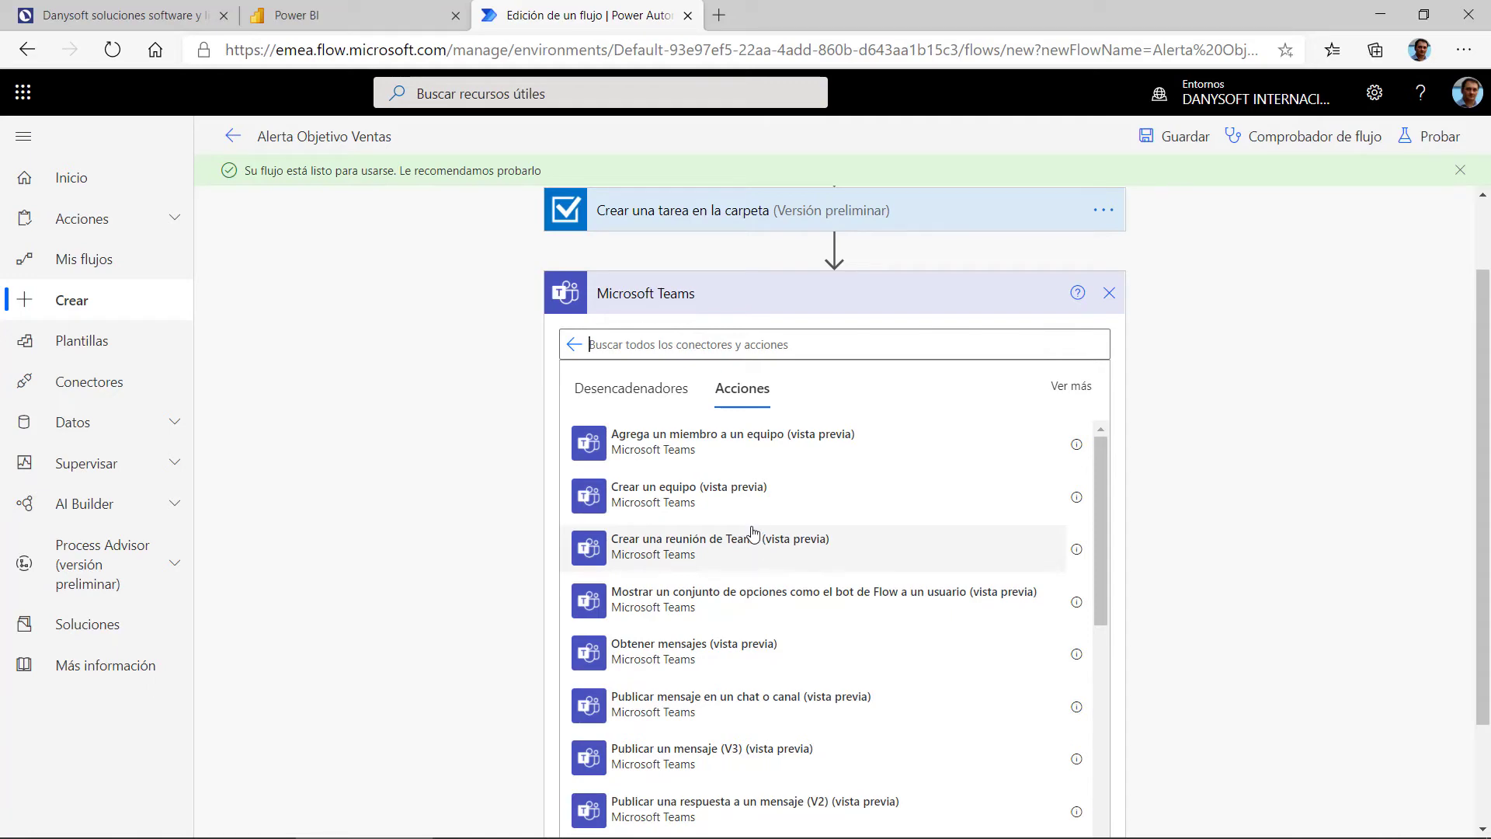
scroll(752, 532, down, 2)
scroll(772, 459, up, 2)
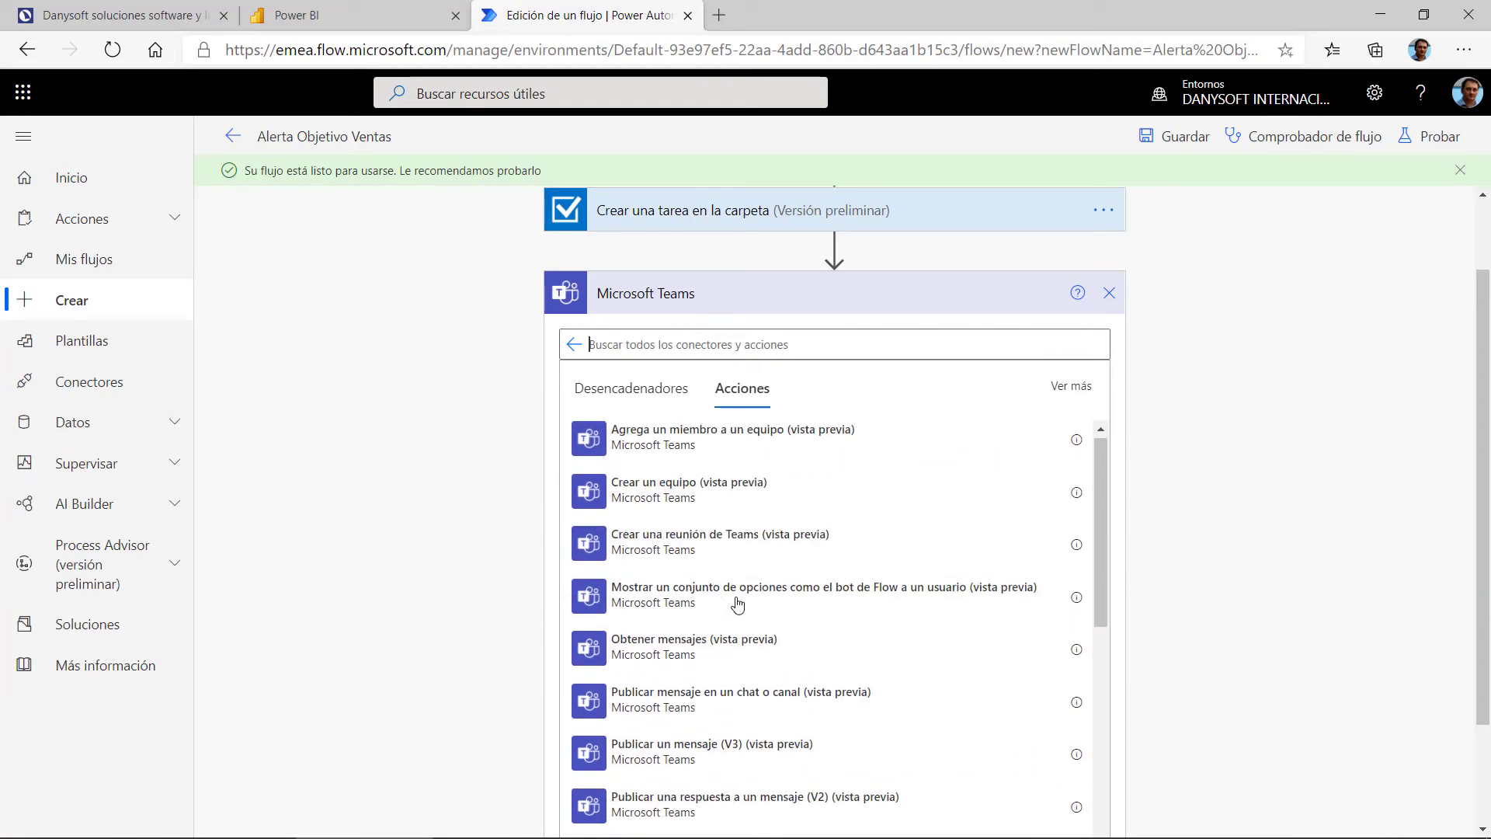
click(697, 553)
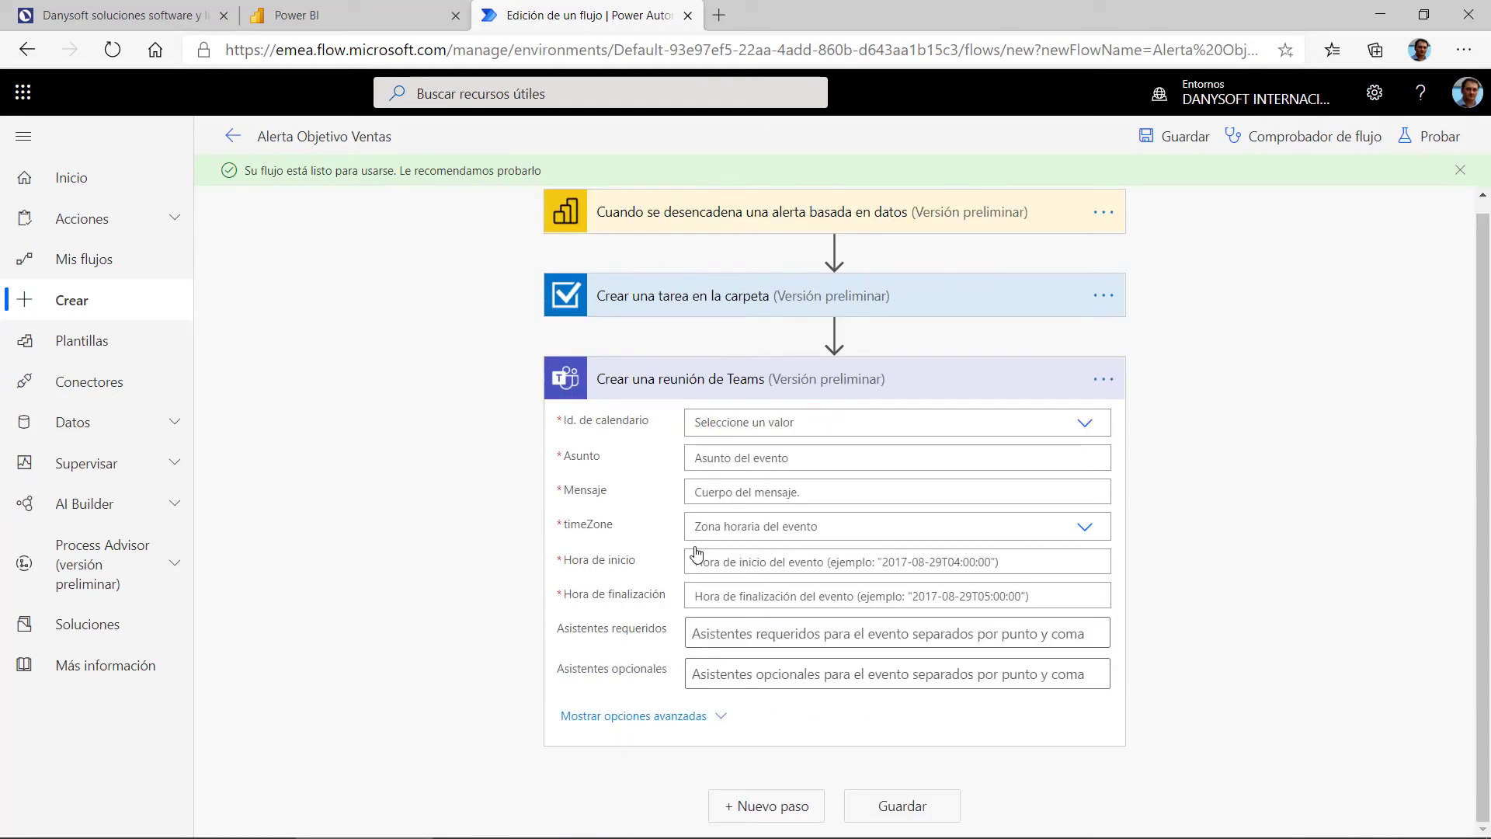
click(859, 415)
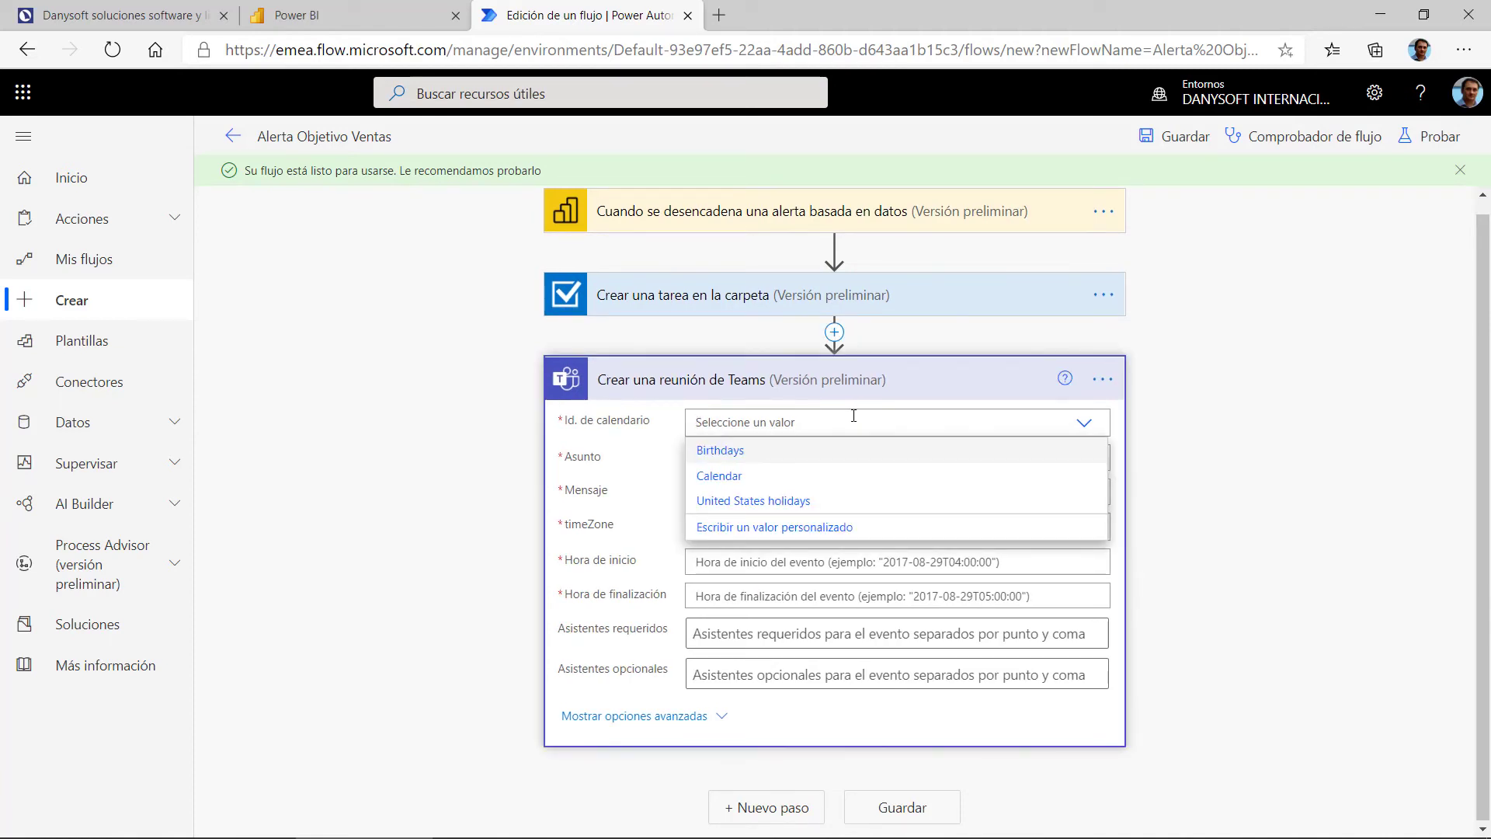
click(789, 469)
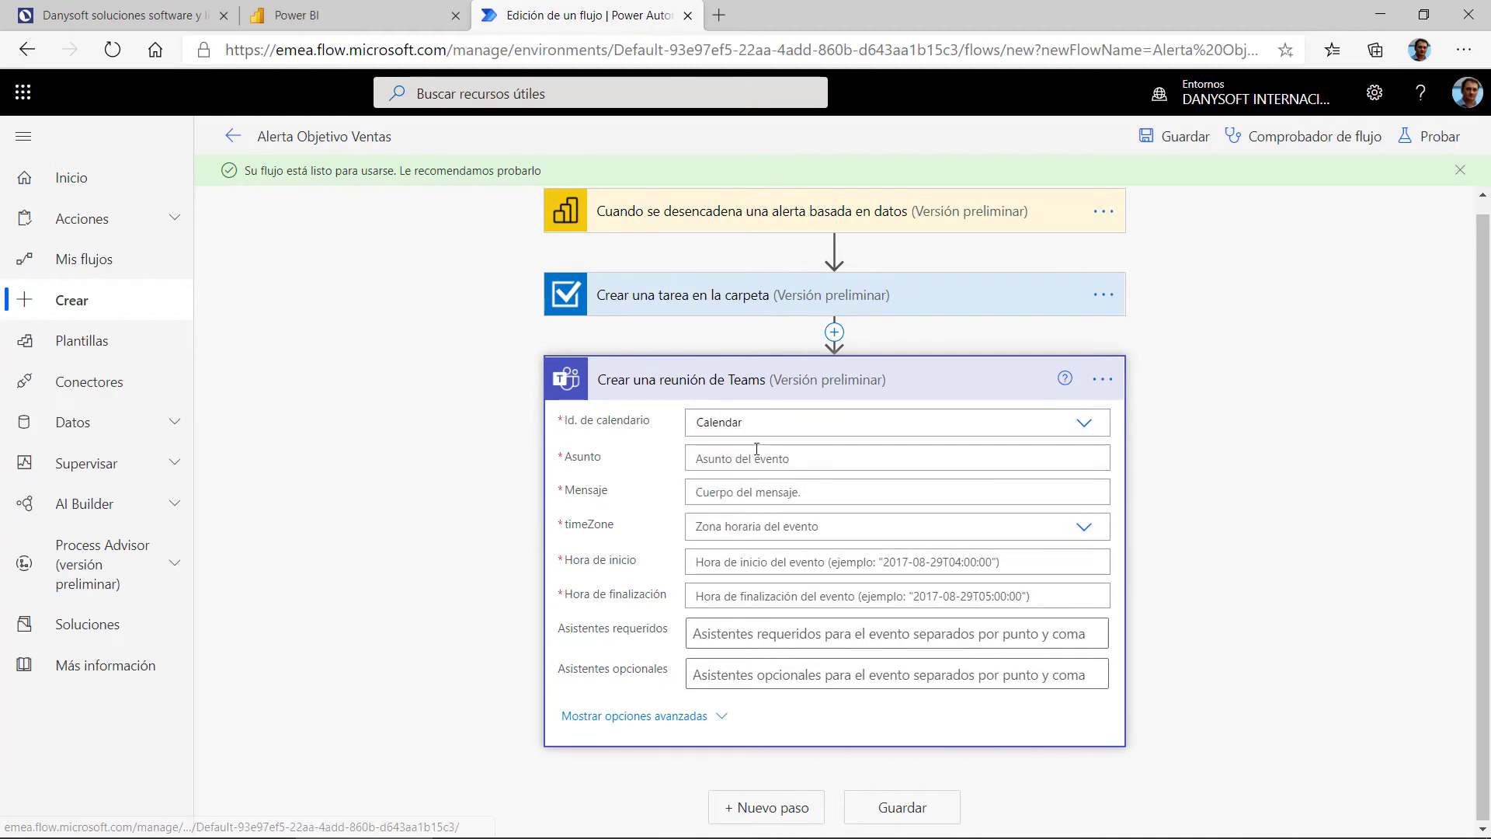
Step: Type 'Reunión para revisar objetivo' as the Teams meeting subject
click(754, 461)
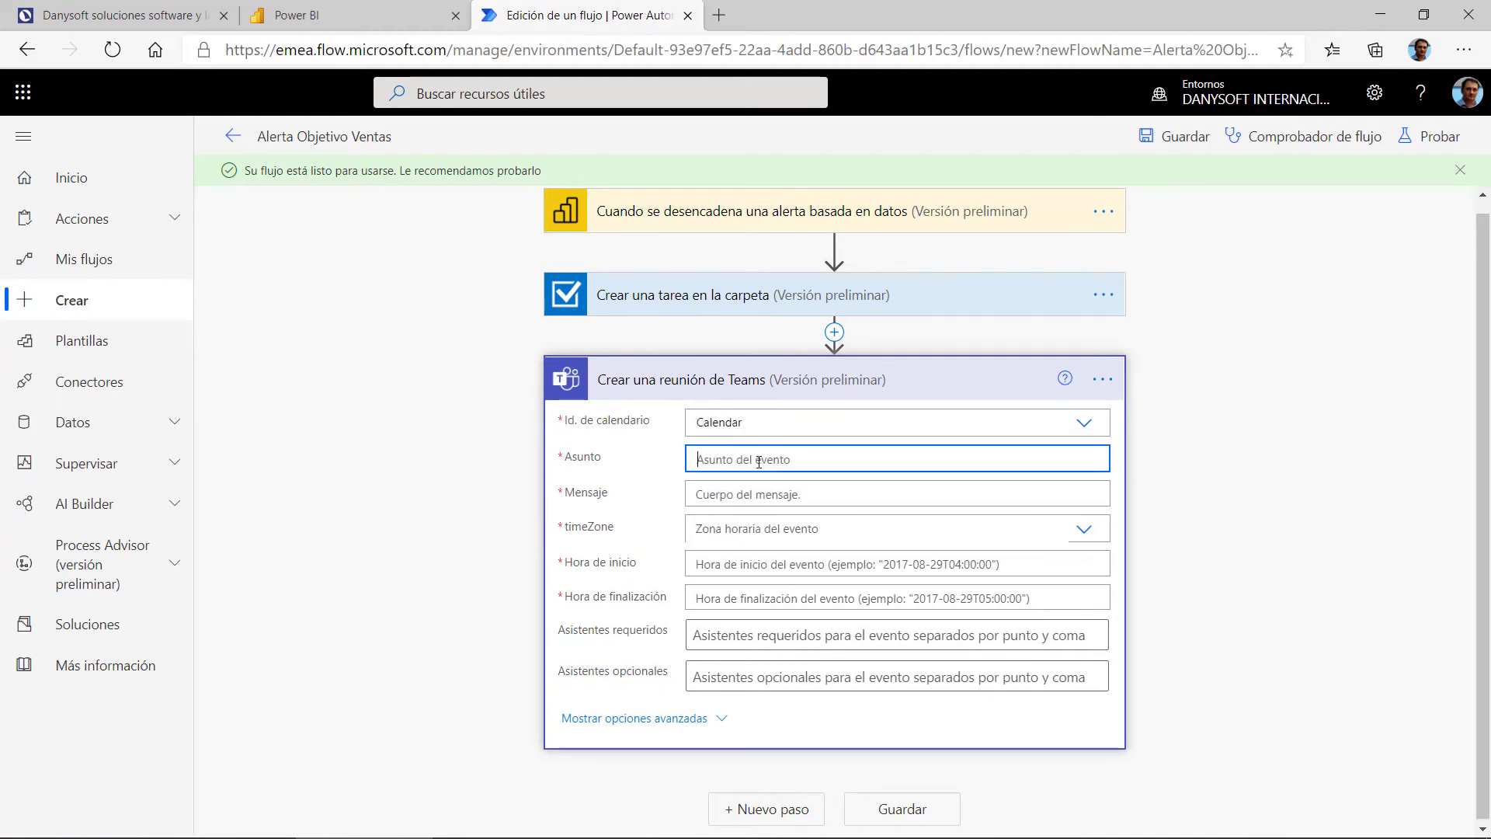
scroll(1126, 481, down, 3)
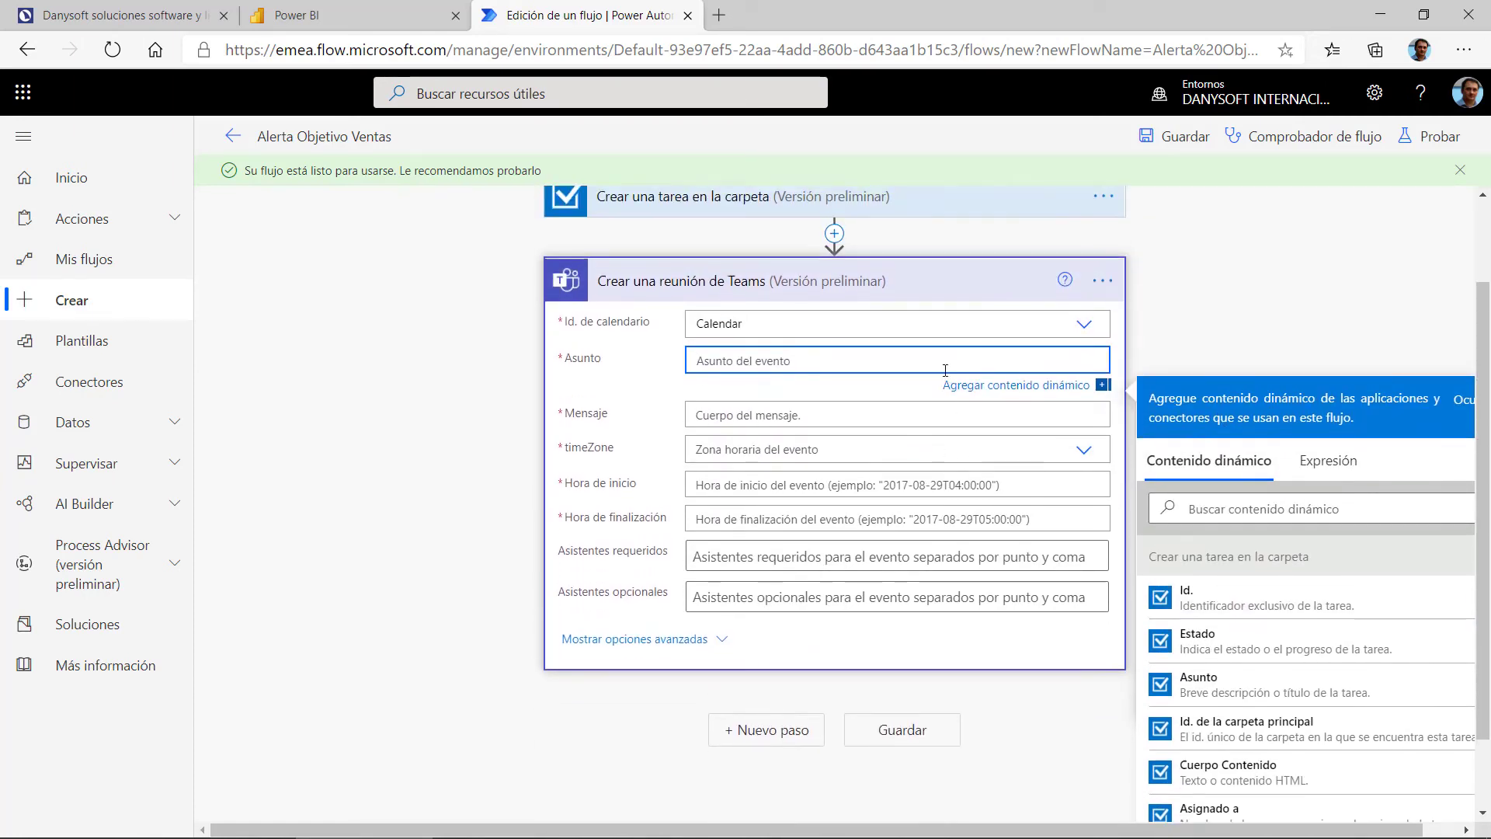
scroll(1242, 522, up, 2)
scroll(1262, 586, down, 1)
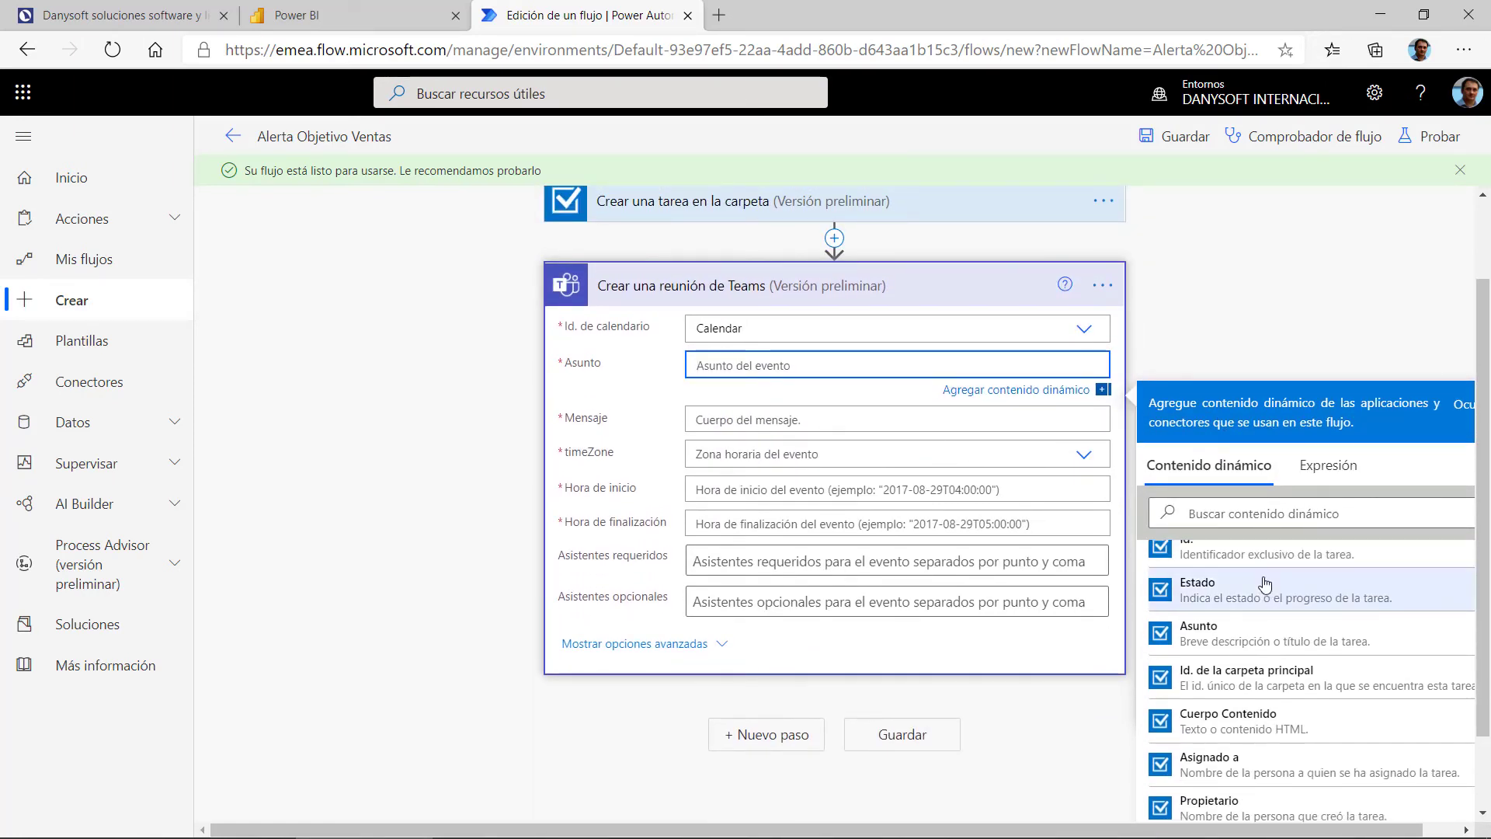
scroll(1260, 584, up, 1)
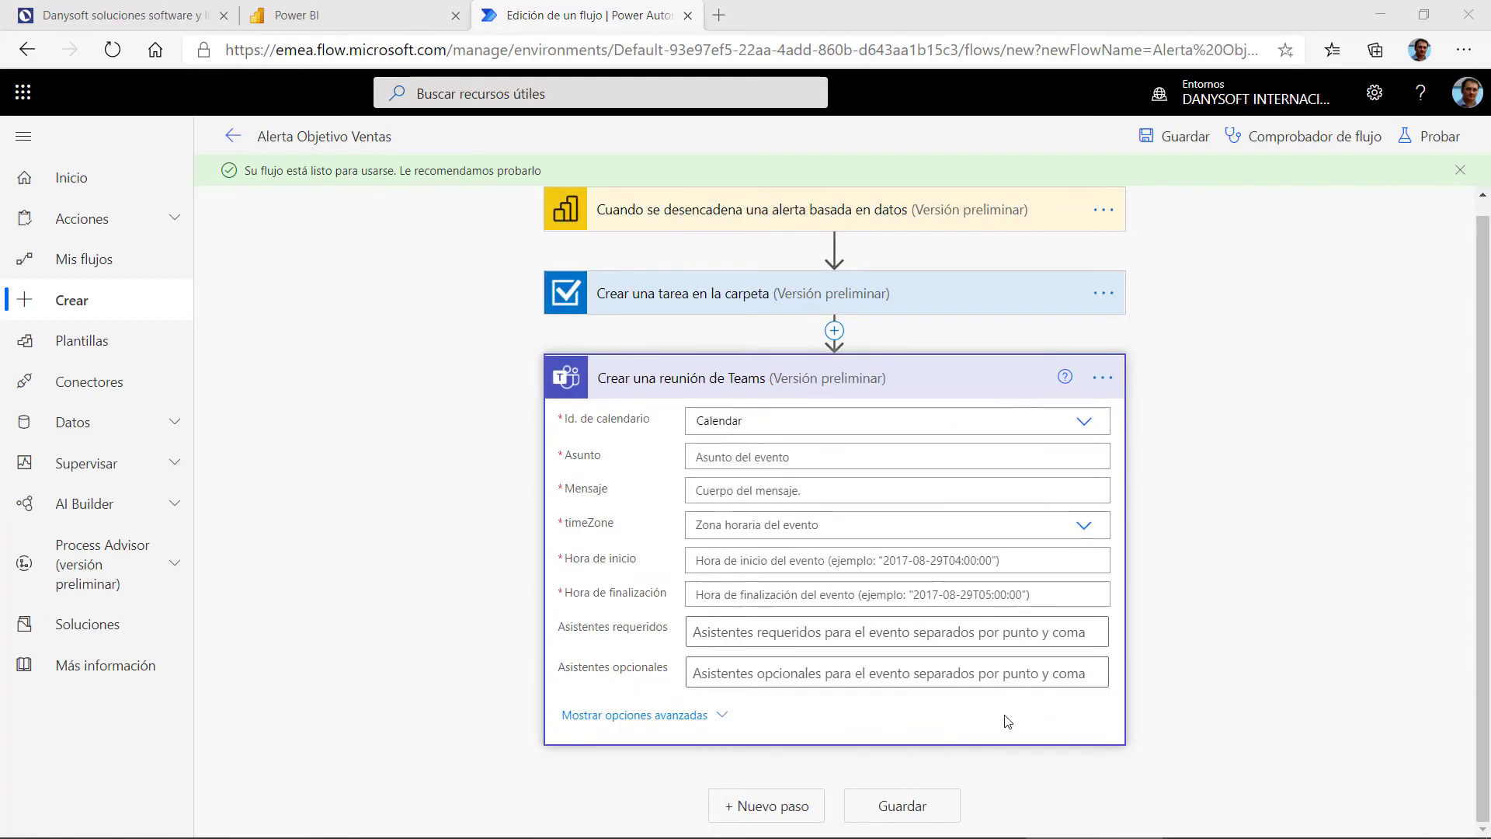
click(795, 453)
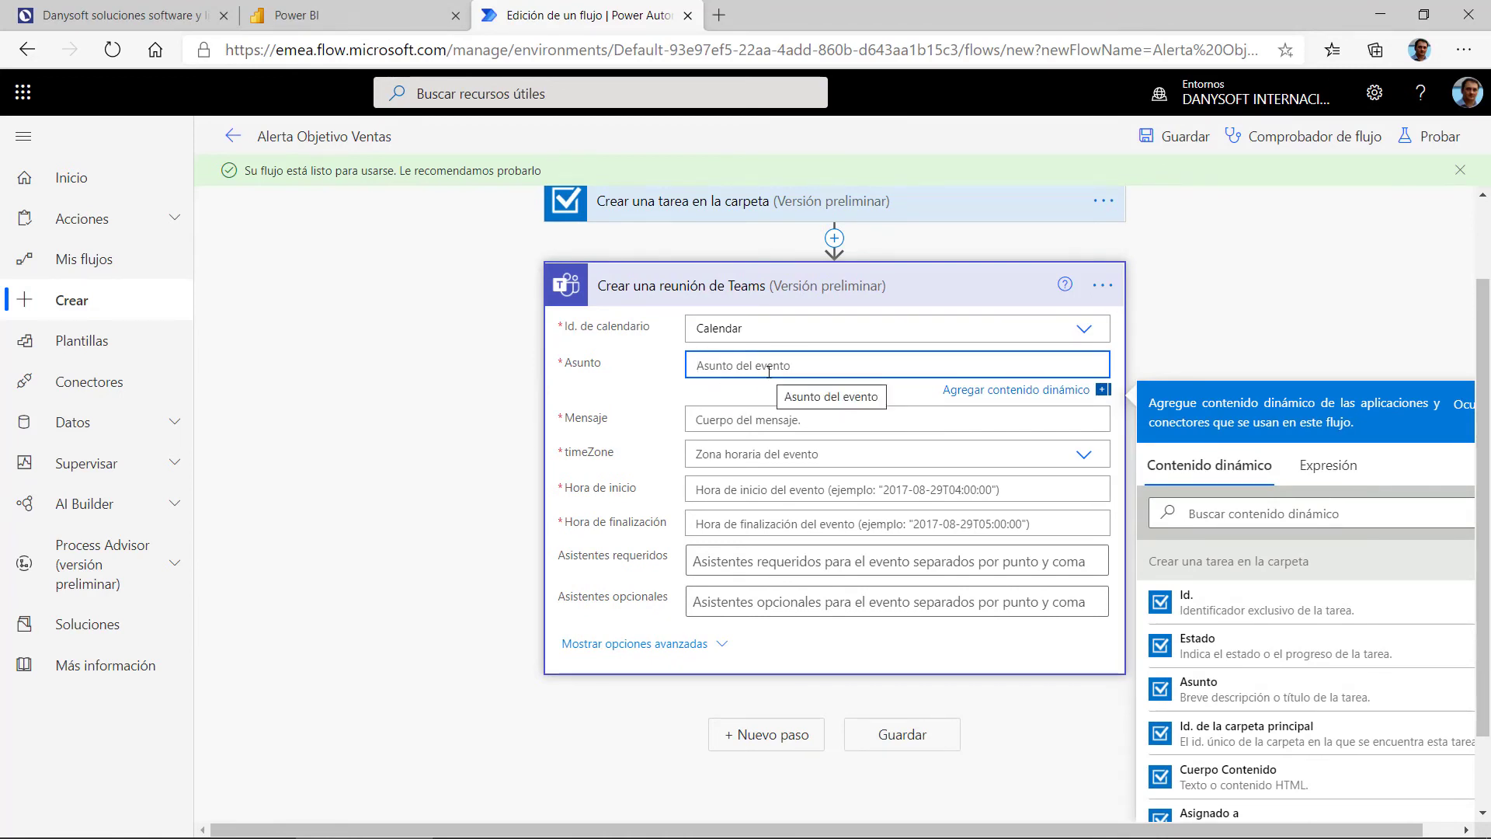
text(Reuni)
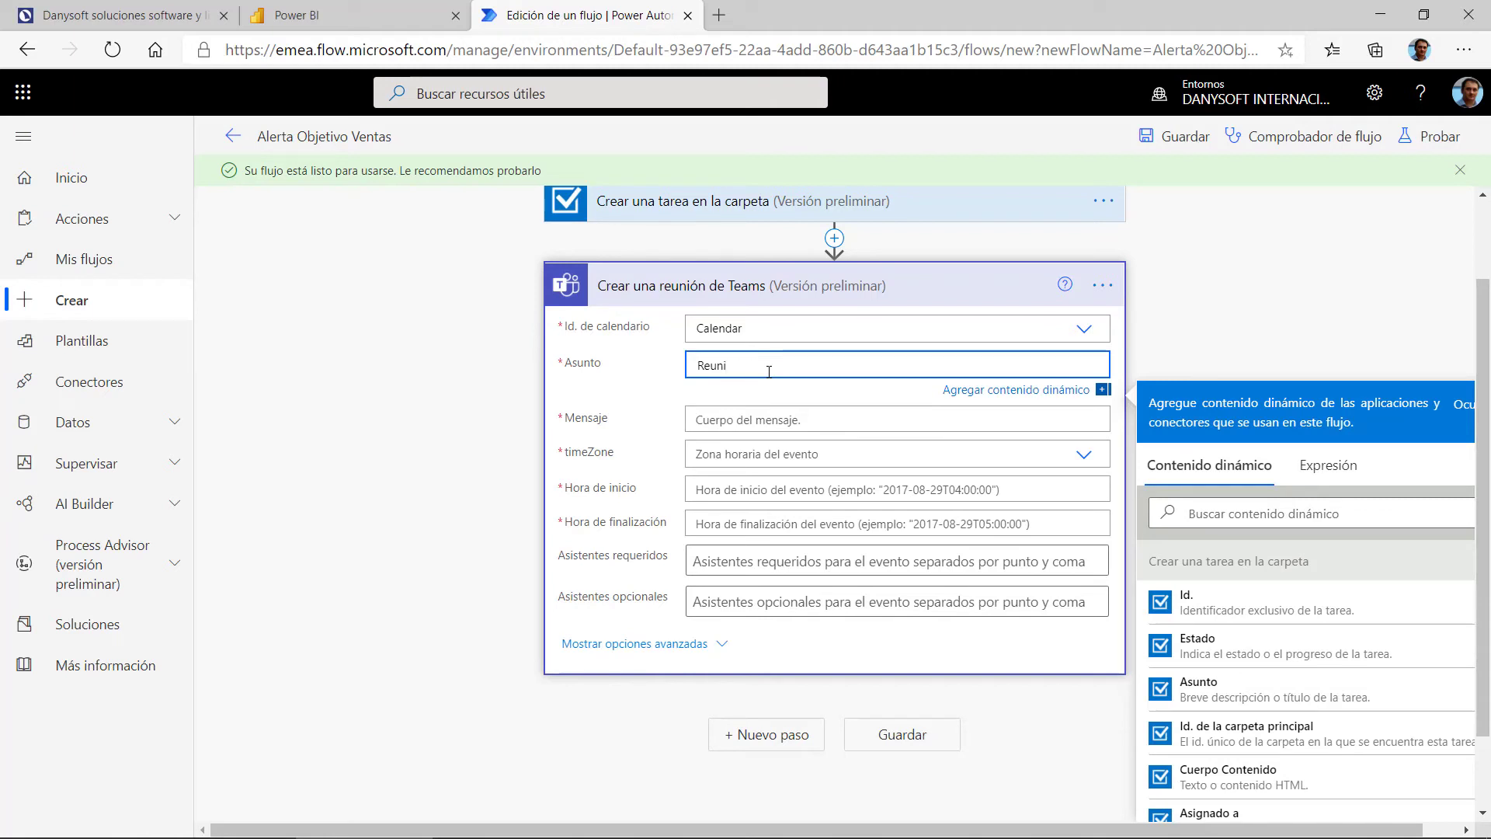
text(óin para revisar)
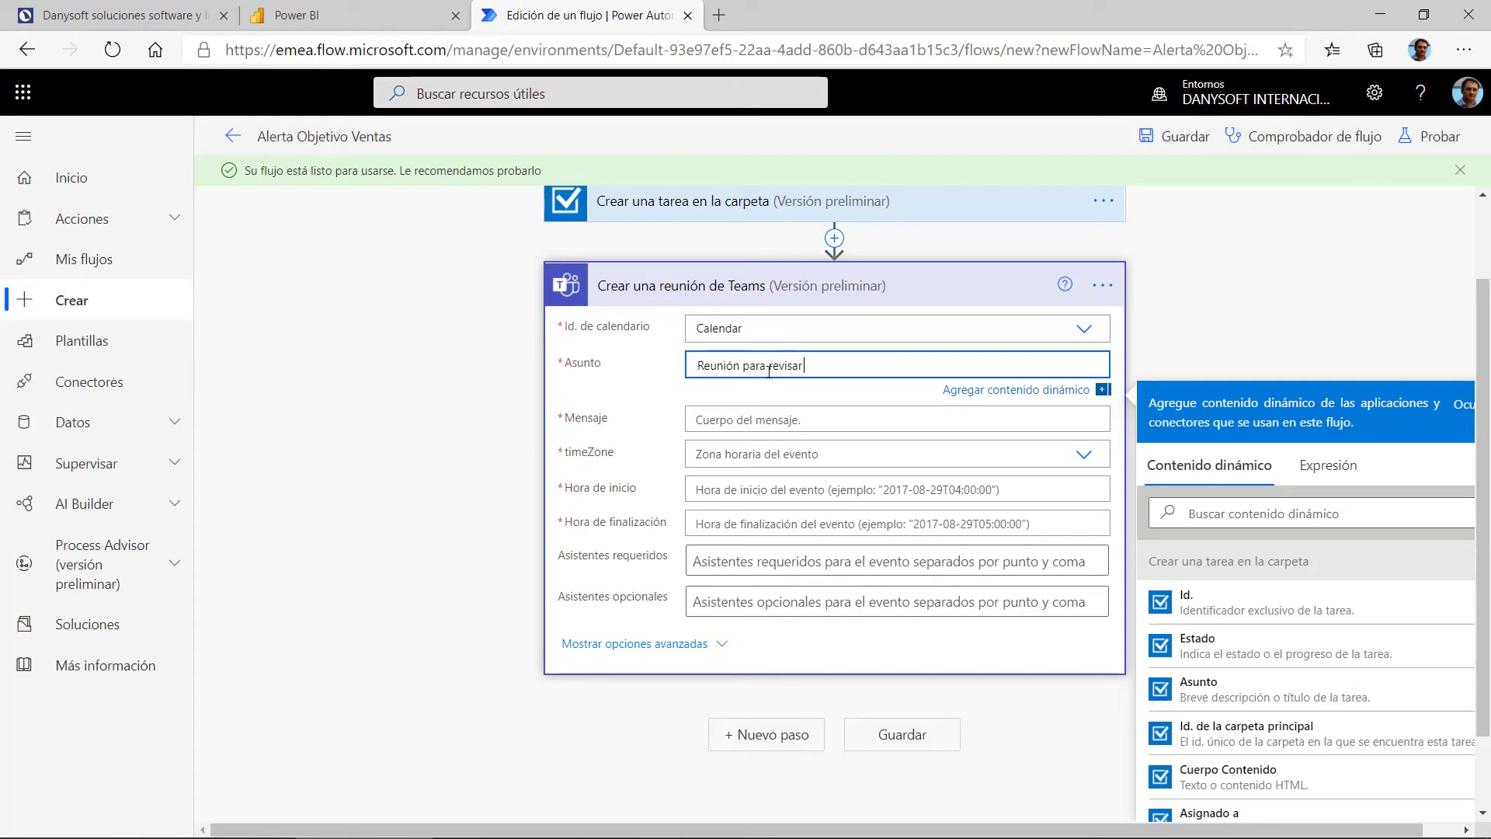
Step: Append the Umbral de alerta token to the subject, replacing a mistakenly inserted alert title
scroll(1212, 621, down, 2)
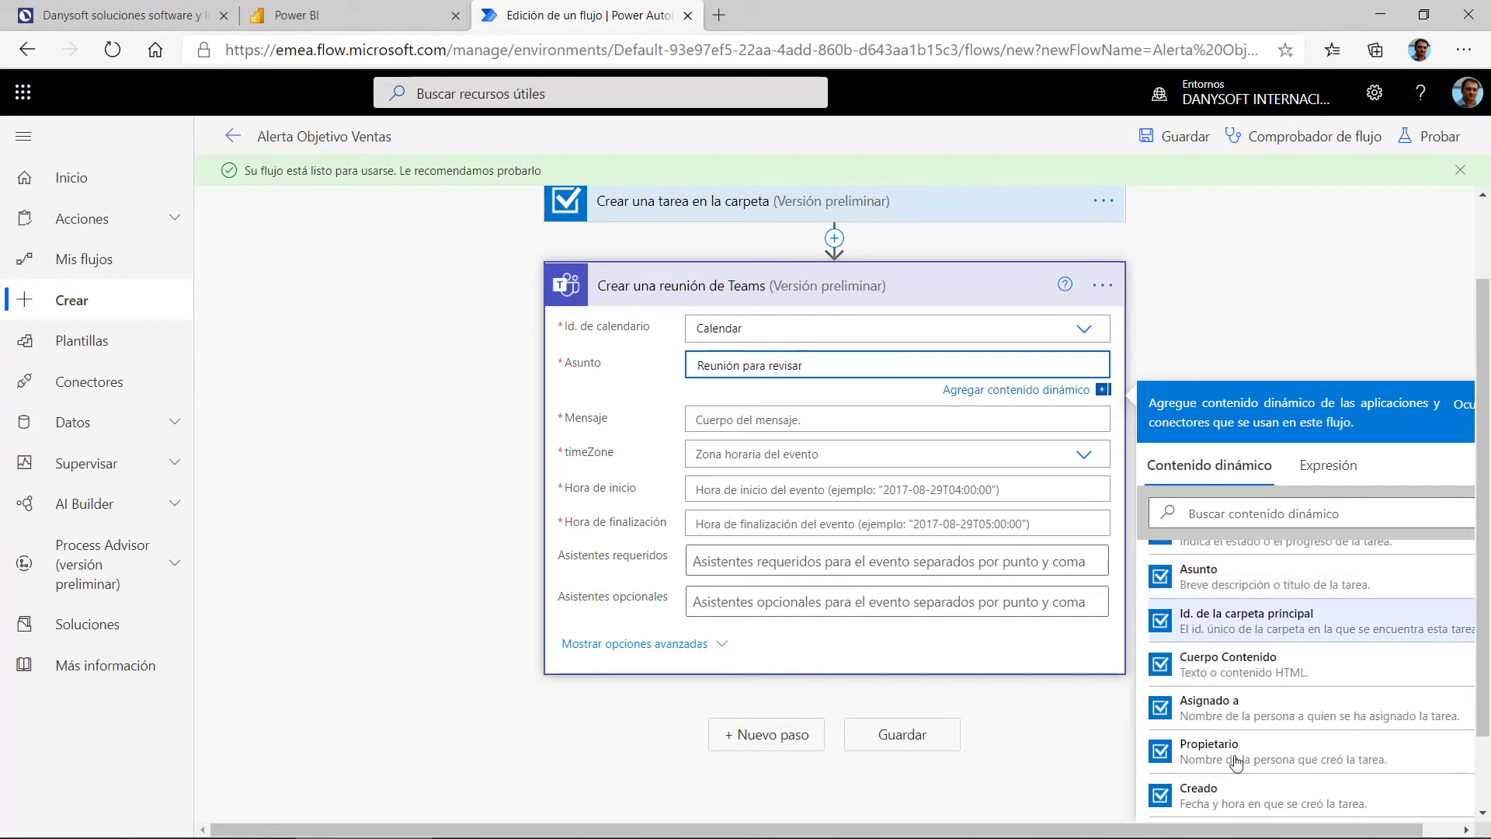
scroll(1278, 699, down, 3)
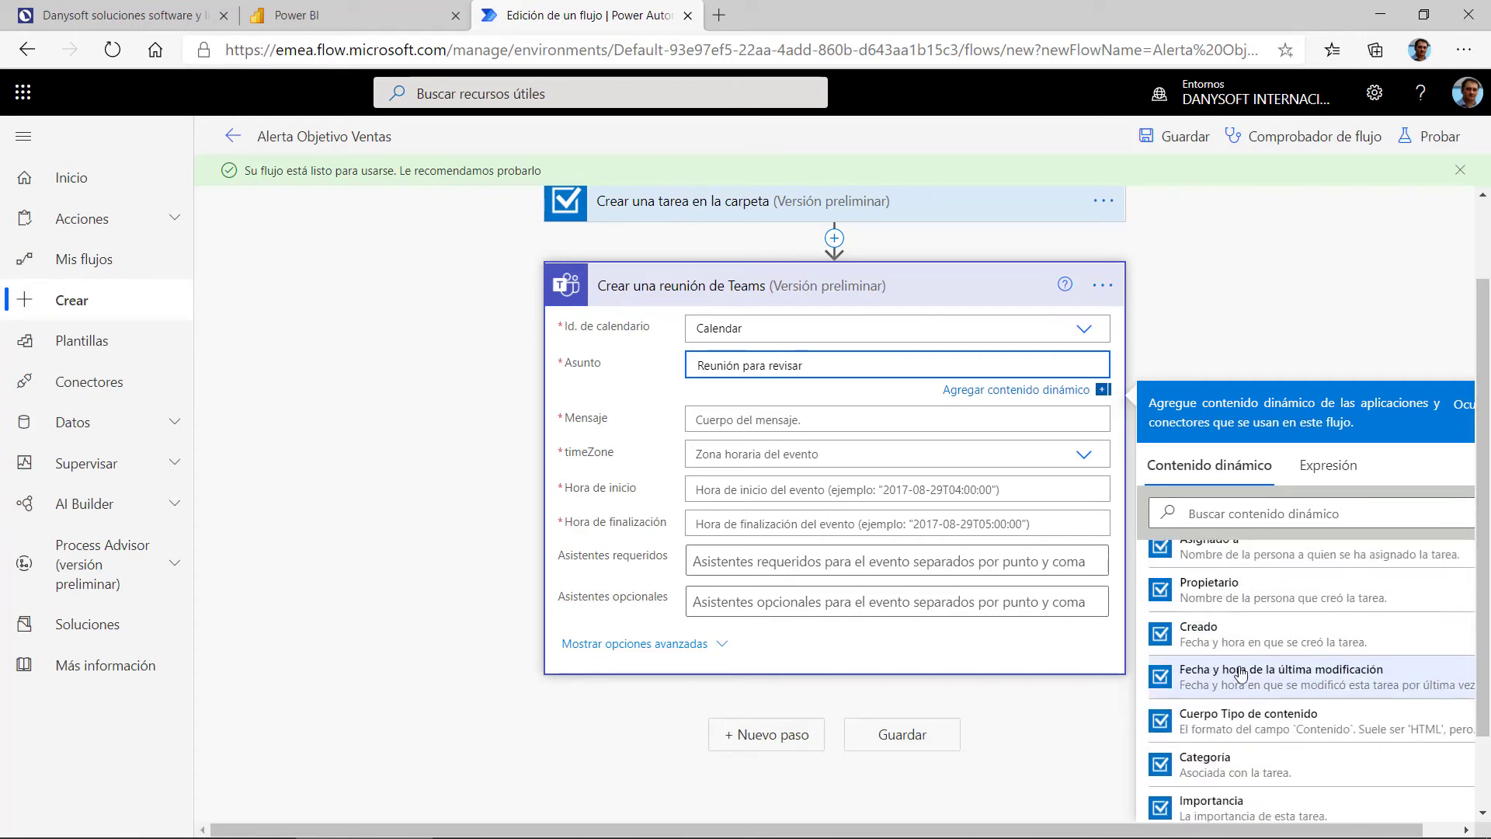
scroll(1282, 642, down, 2)
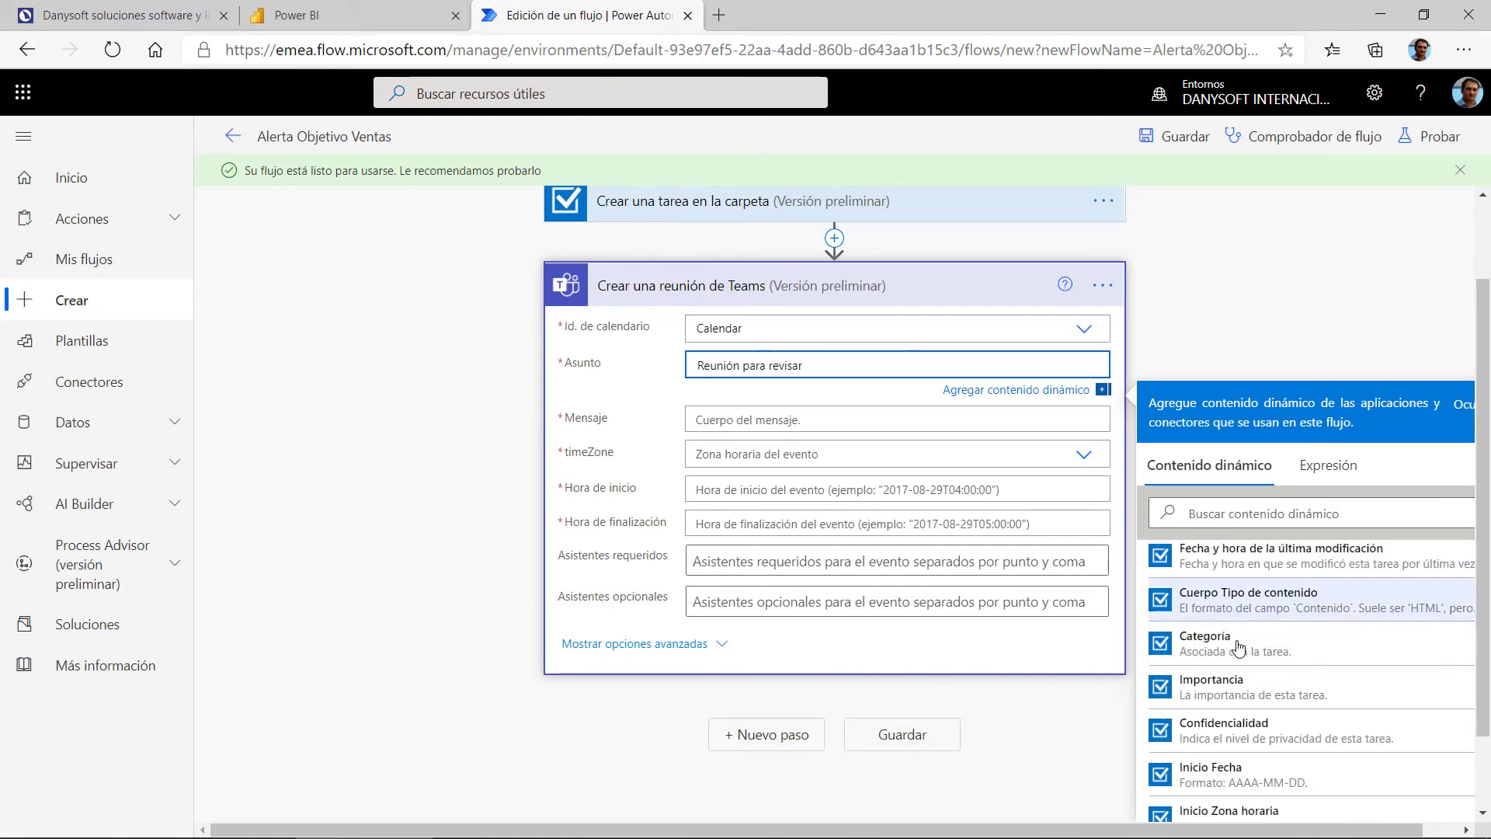
scroll(1251, 633, down, 2)
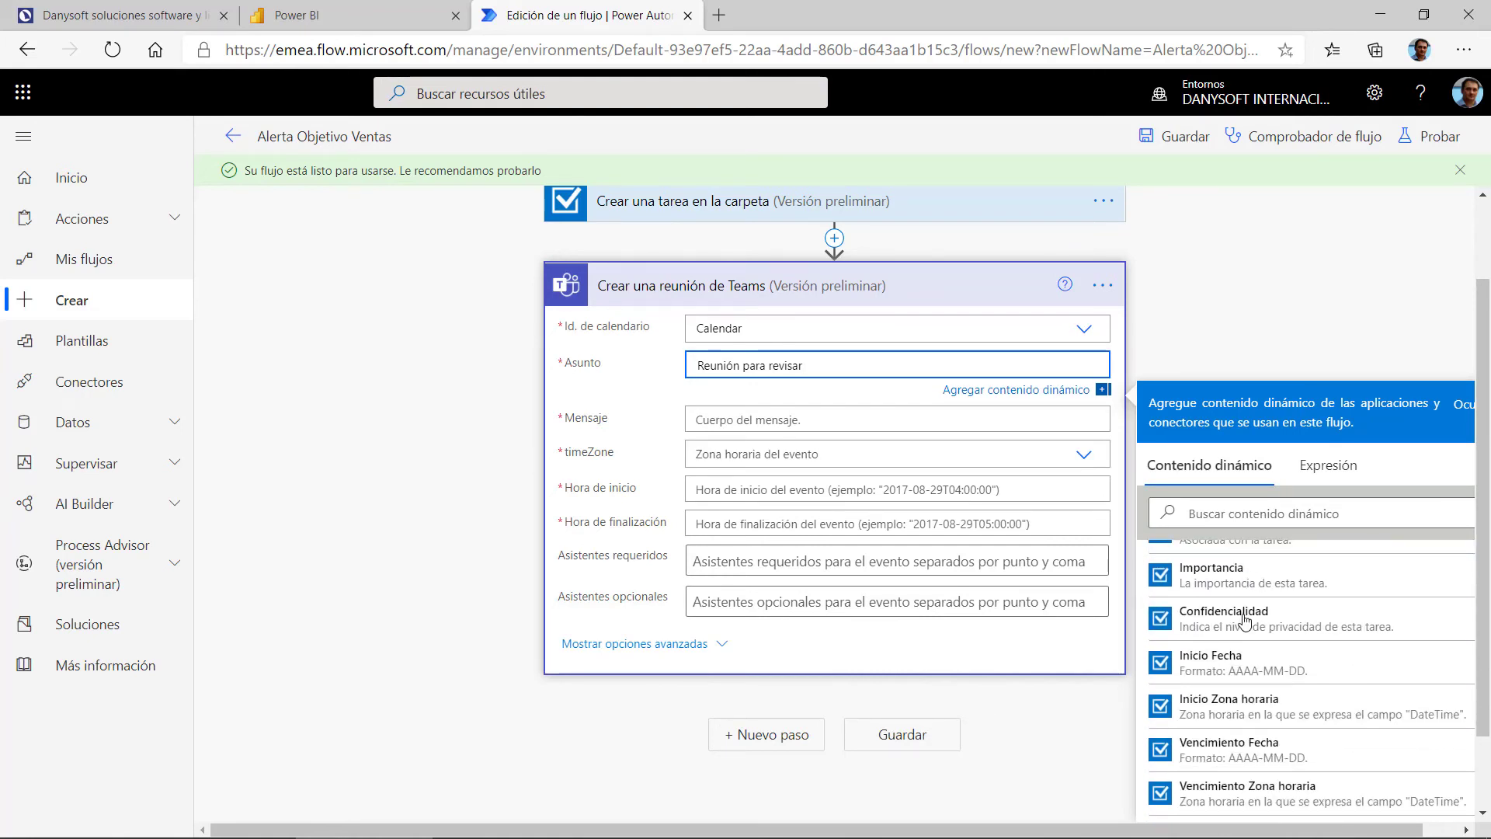
scroll(1243, 622, down, 6)
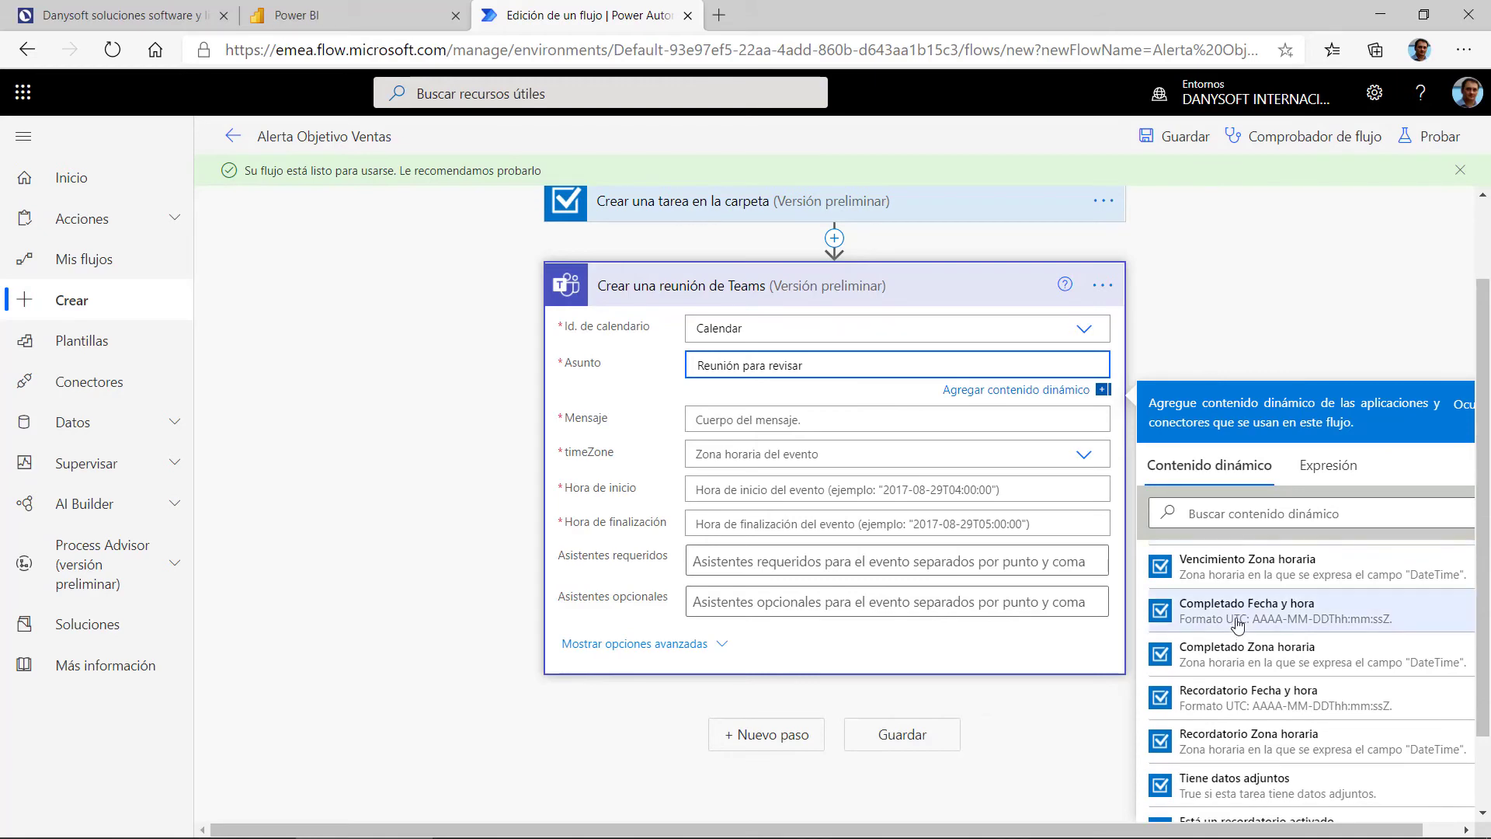
scroll(1238, 626, down, 3)
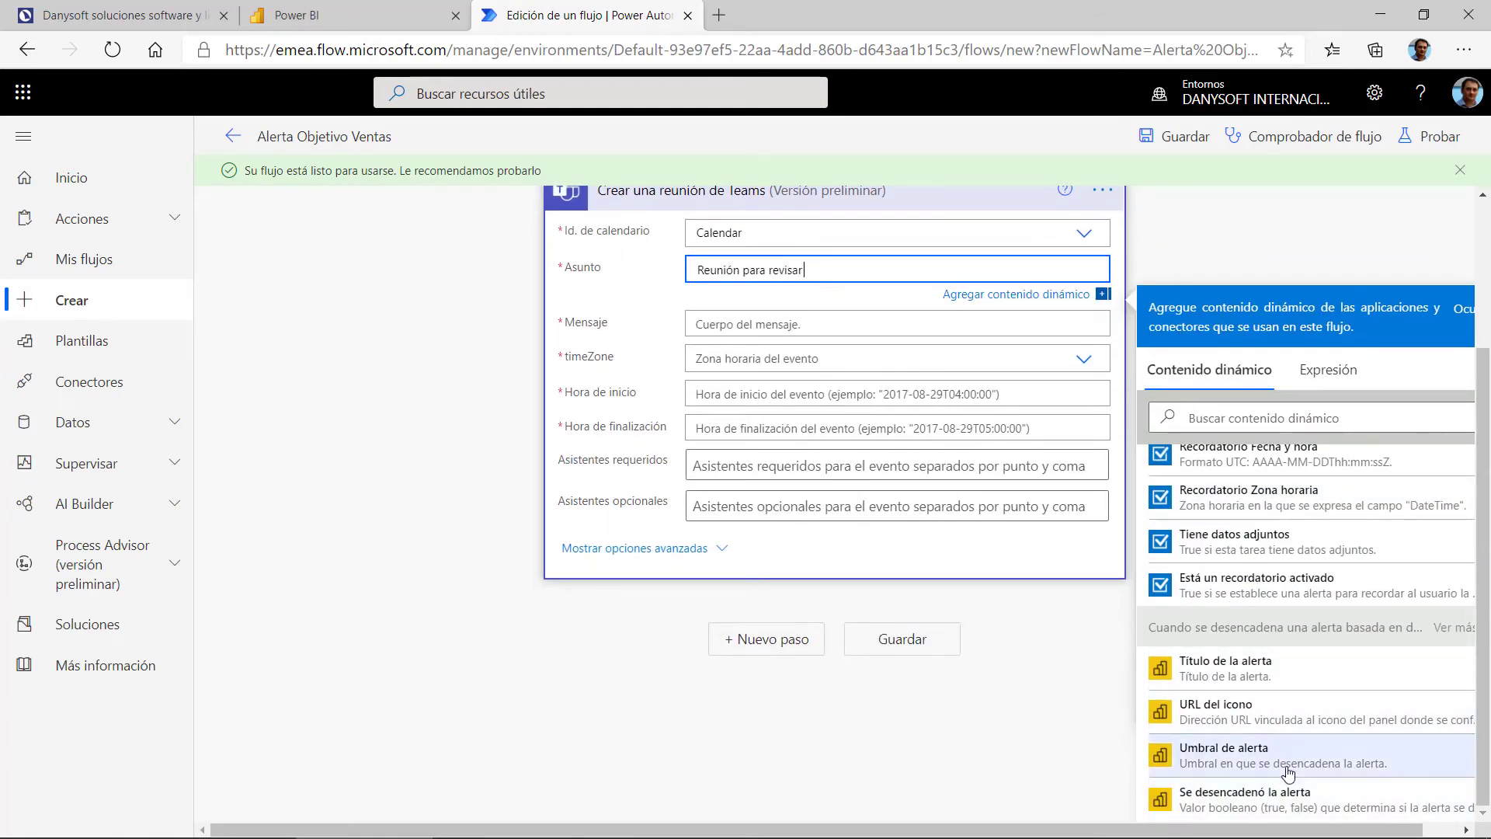
click(1216, 670)
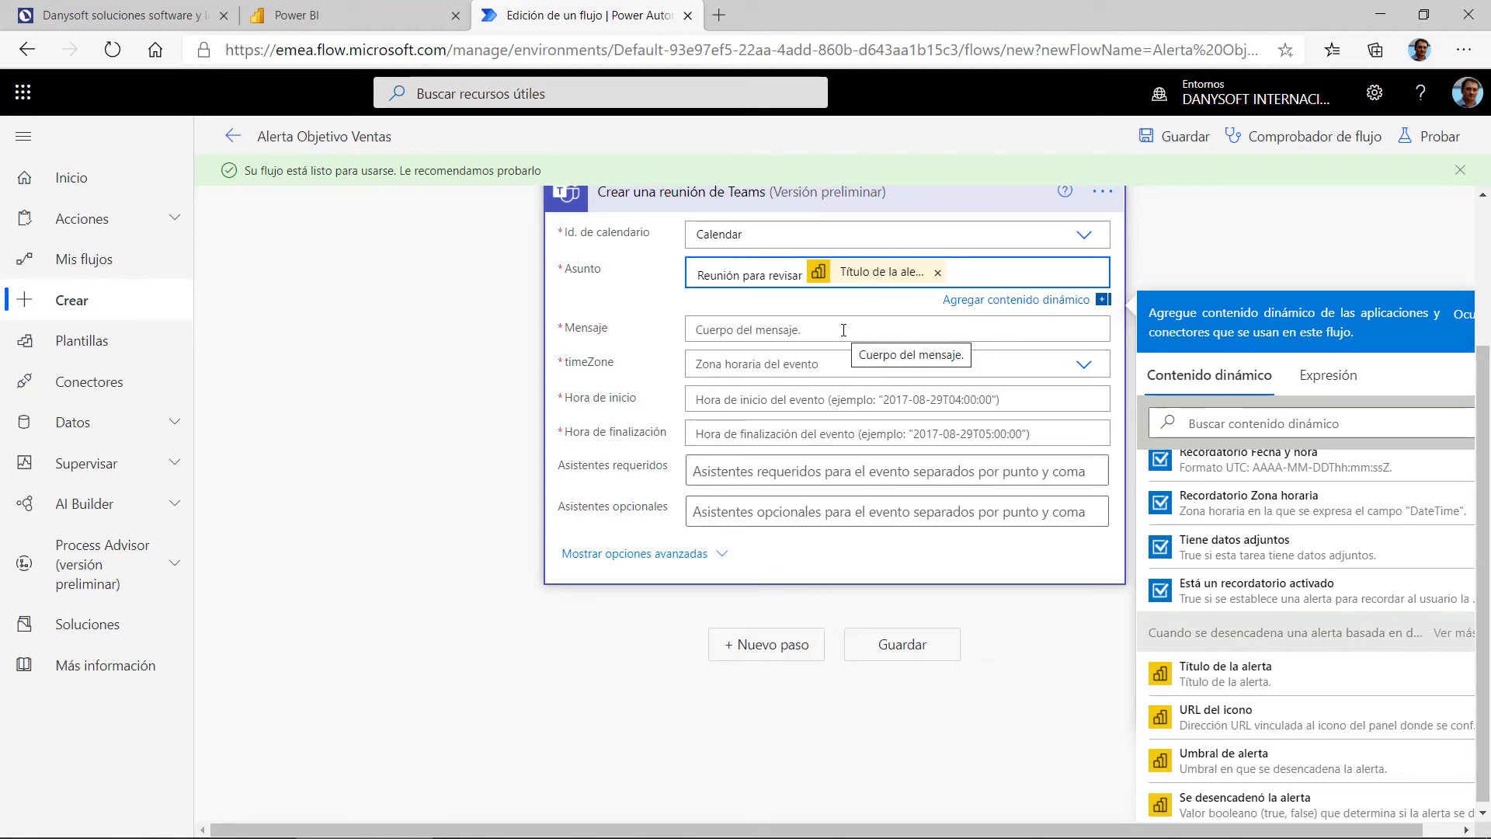
click(937, 273)
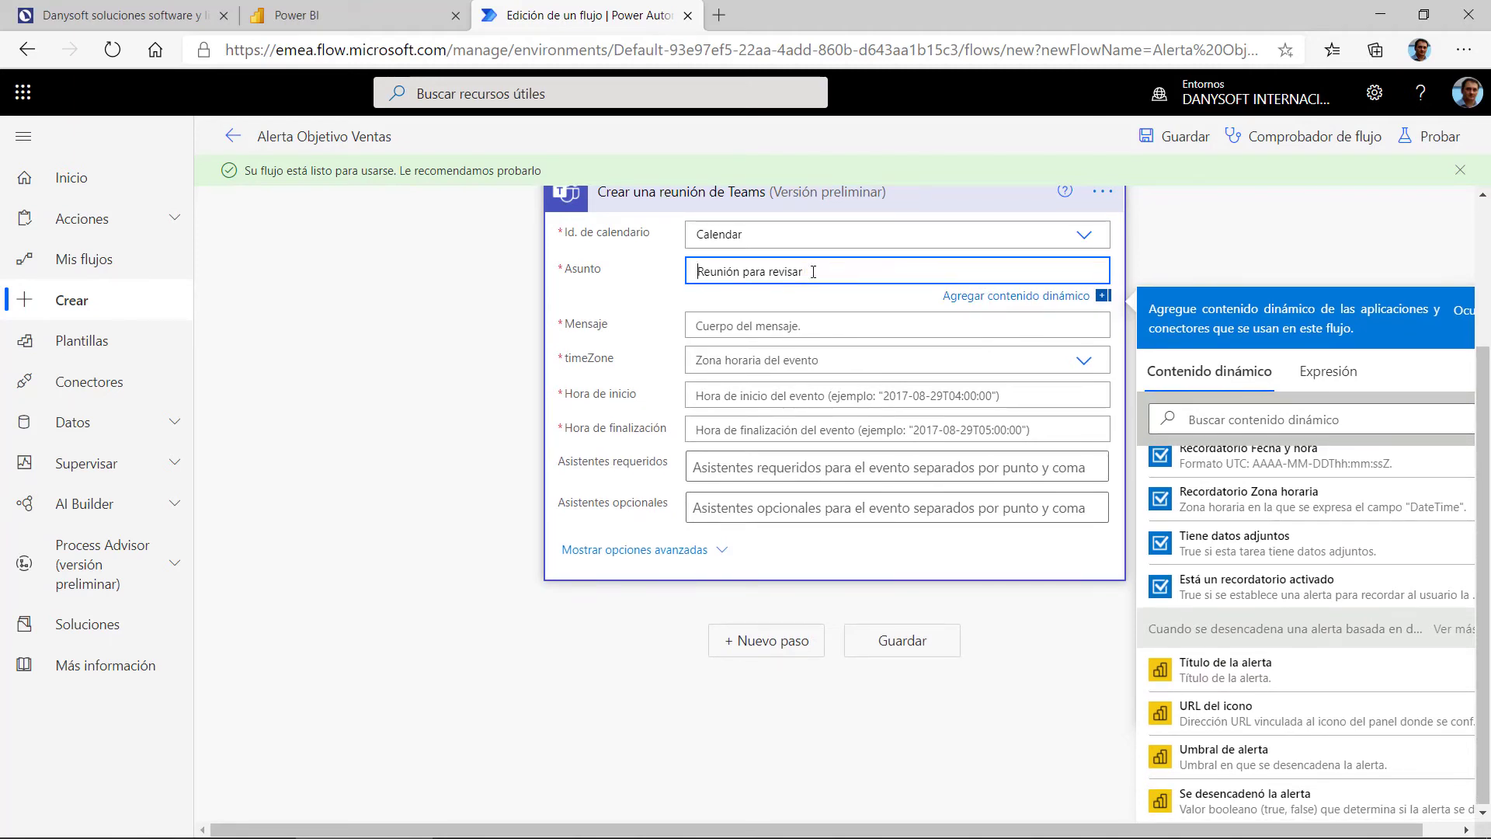
drag(808, 274, 659, 280)
click(837, 274)
click(1256, 761)
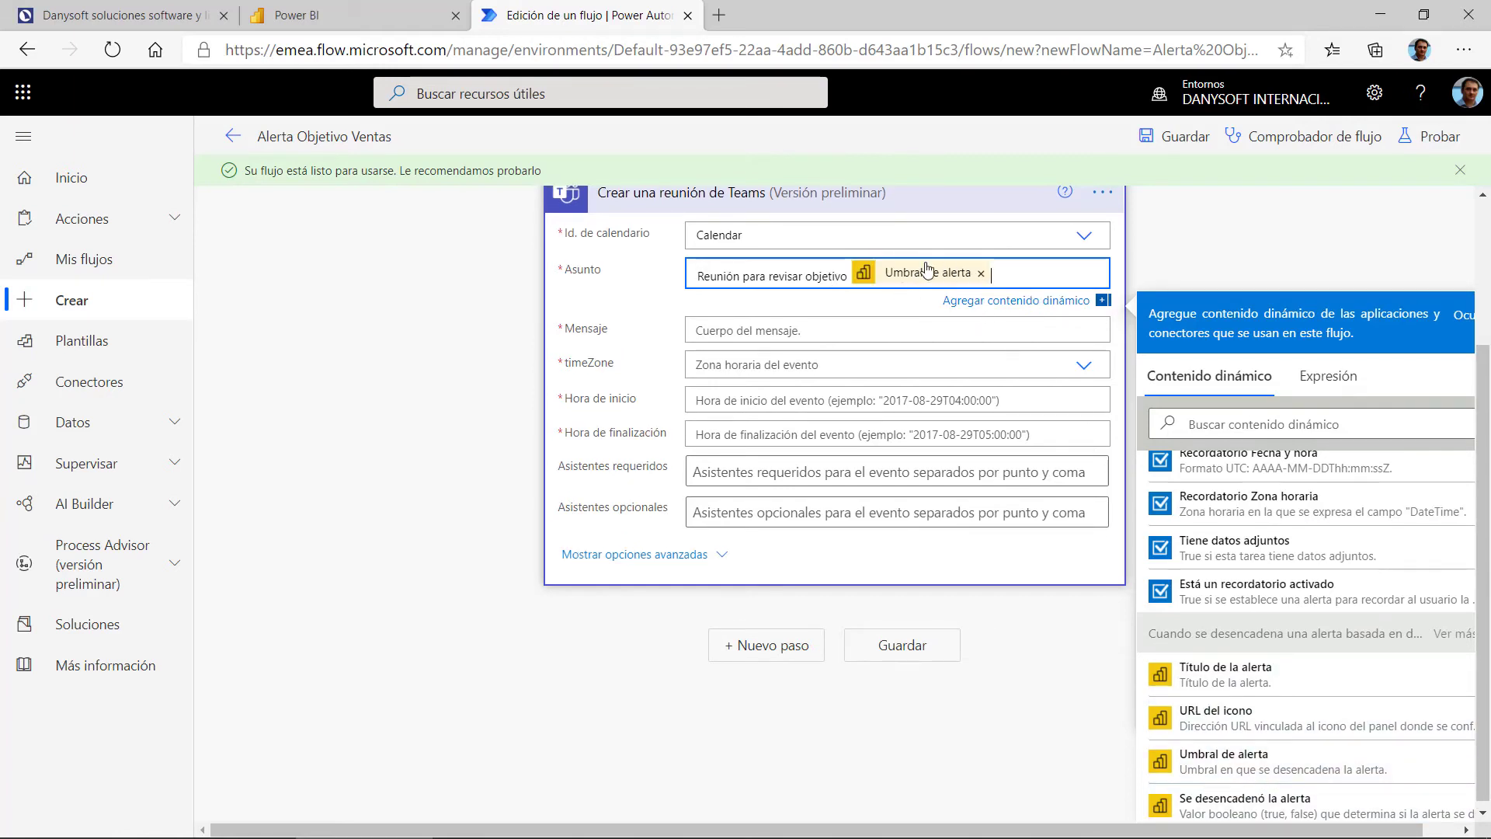
click(813, 338)
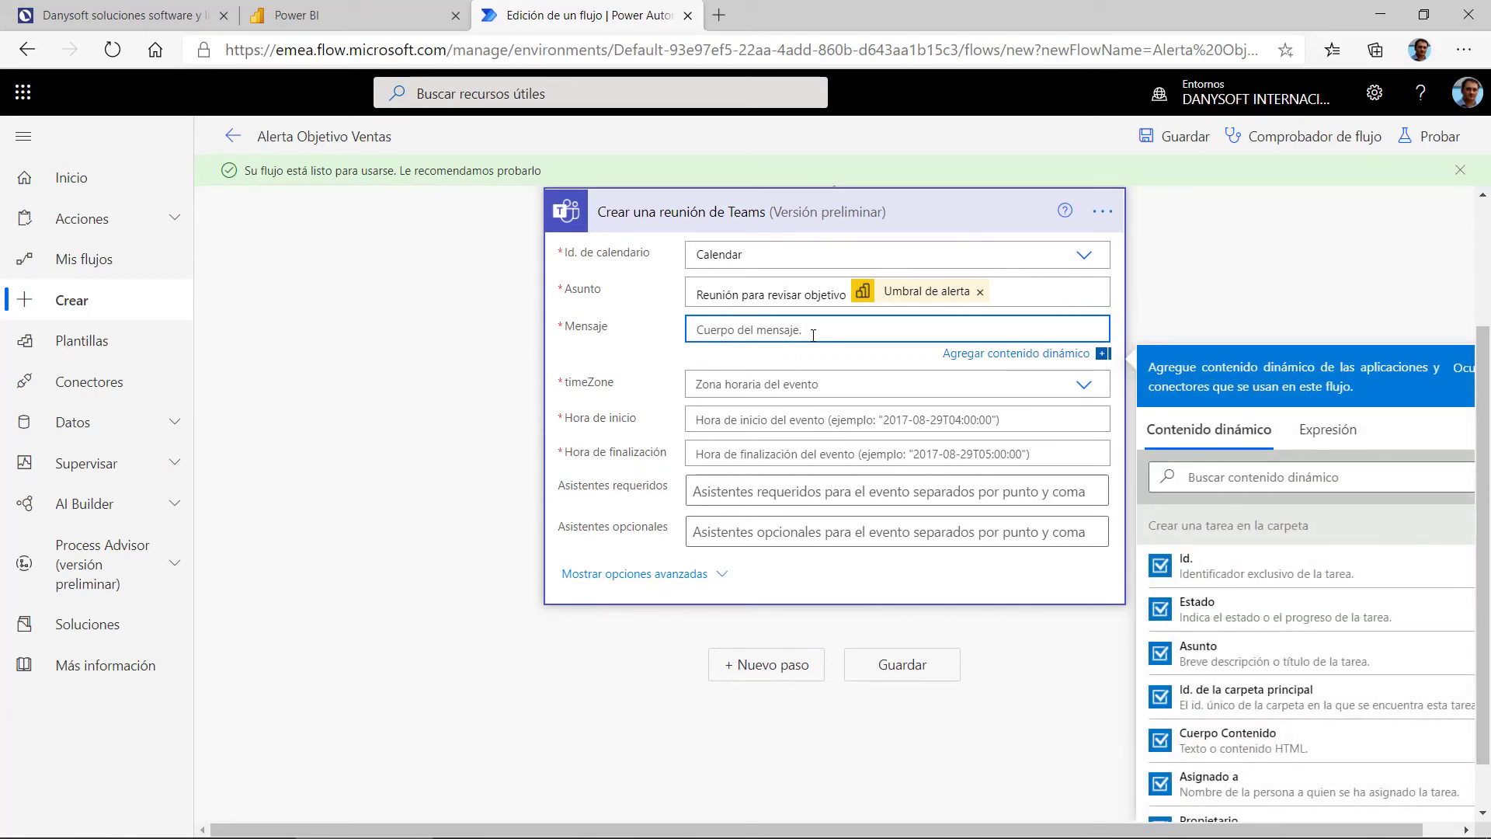
Step: Write the meeting message as 'Reunión' followed by the Título de la alerta token
text(Reunión)
scroll(1215, 621, down, 10)
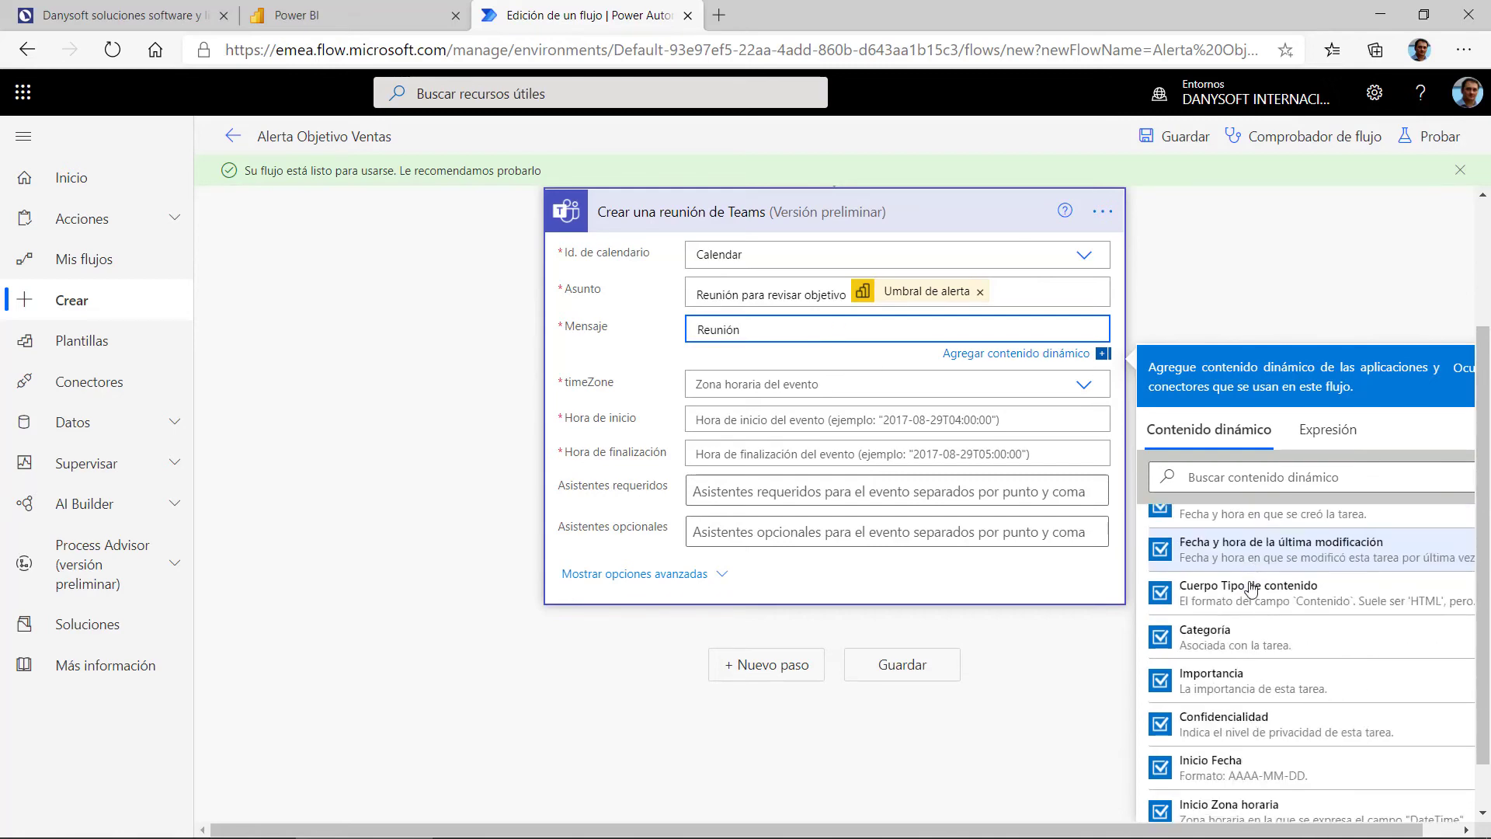
click(1233, 674)
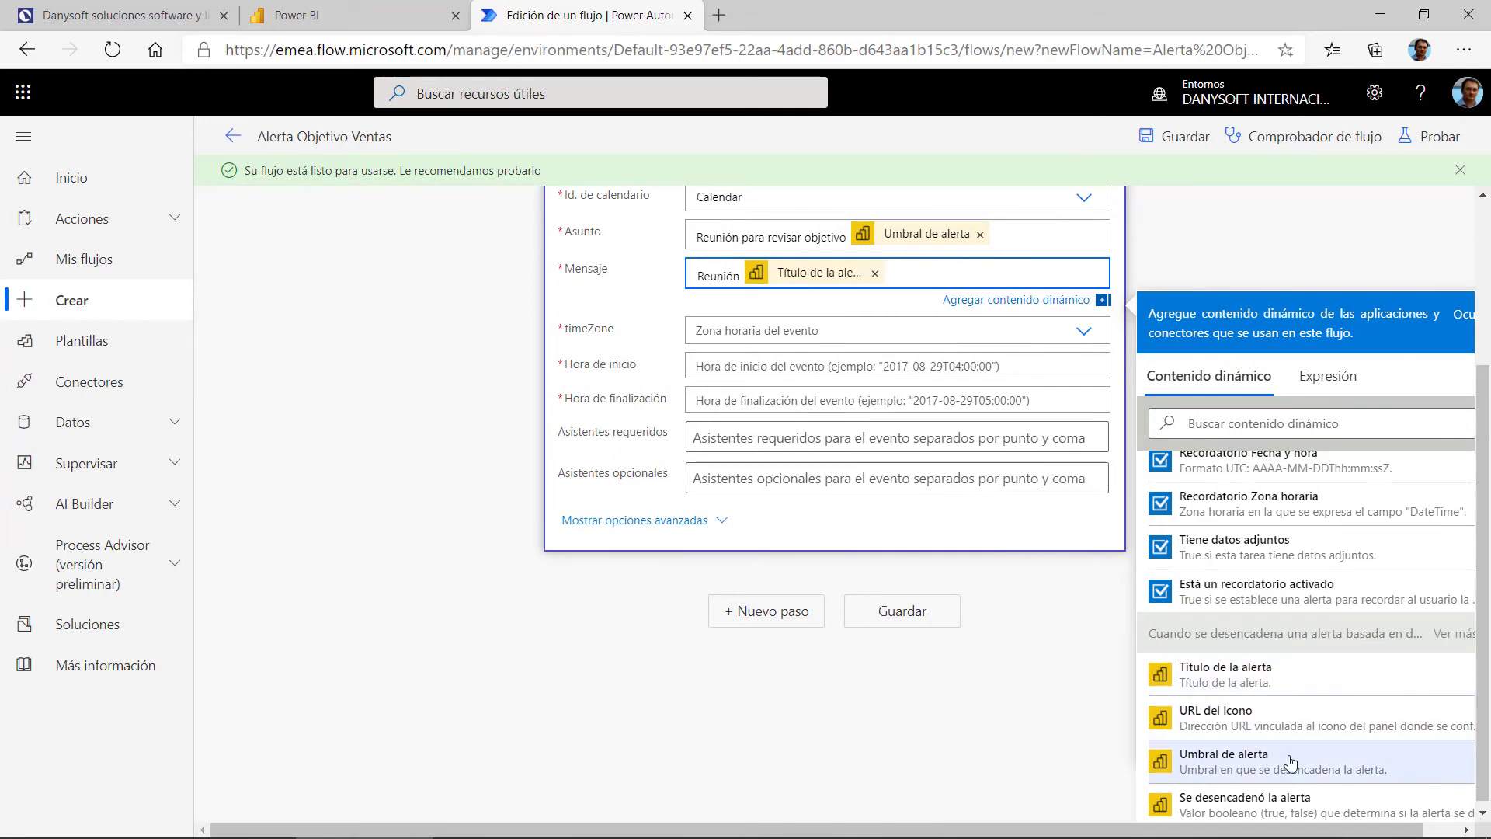
click(763, 329)
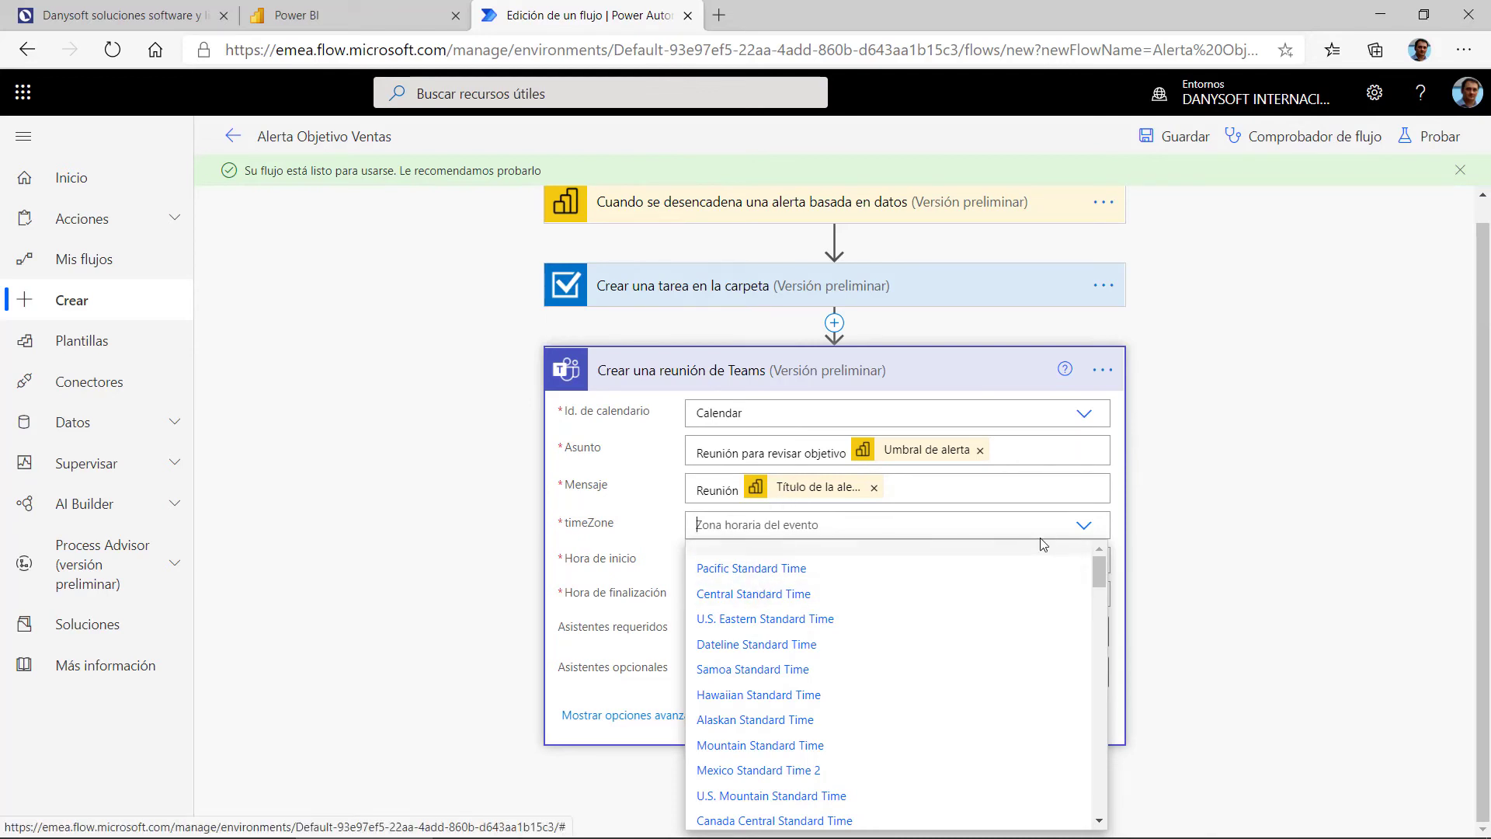
Step: Choose Central Europe Standard Time as the Teams meeting's time zone
scroll(743, 722, down, 2)
scroll(745, 730, down, 6)
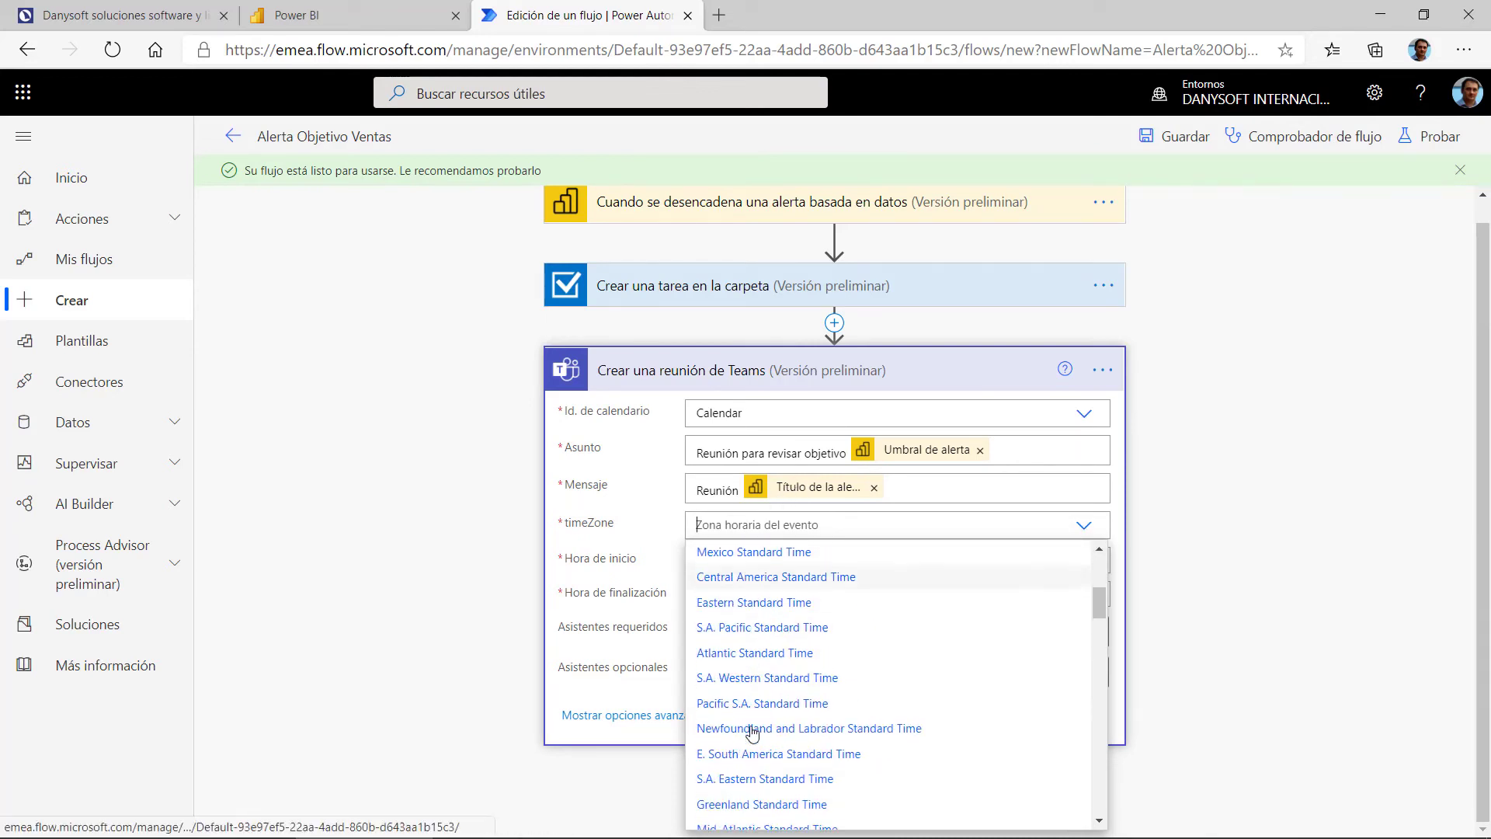
scroll(757, 726, down, 18)
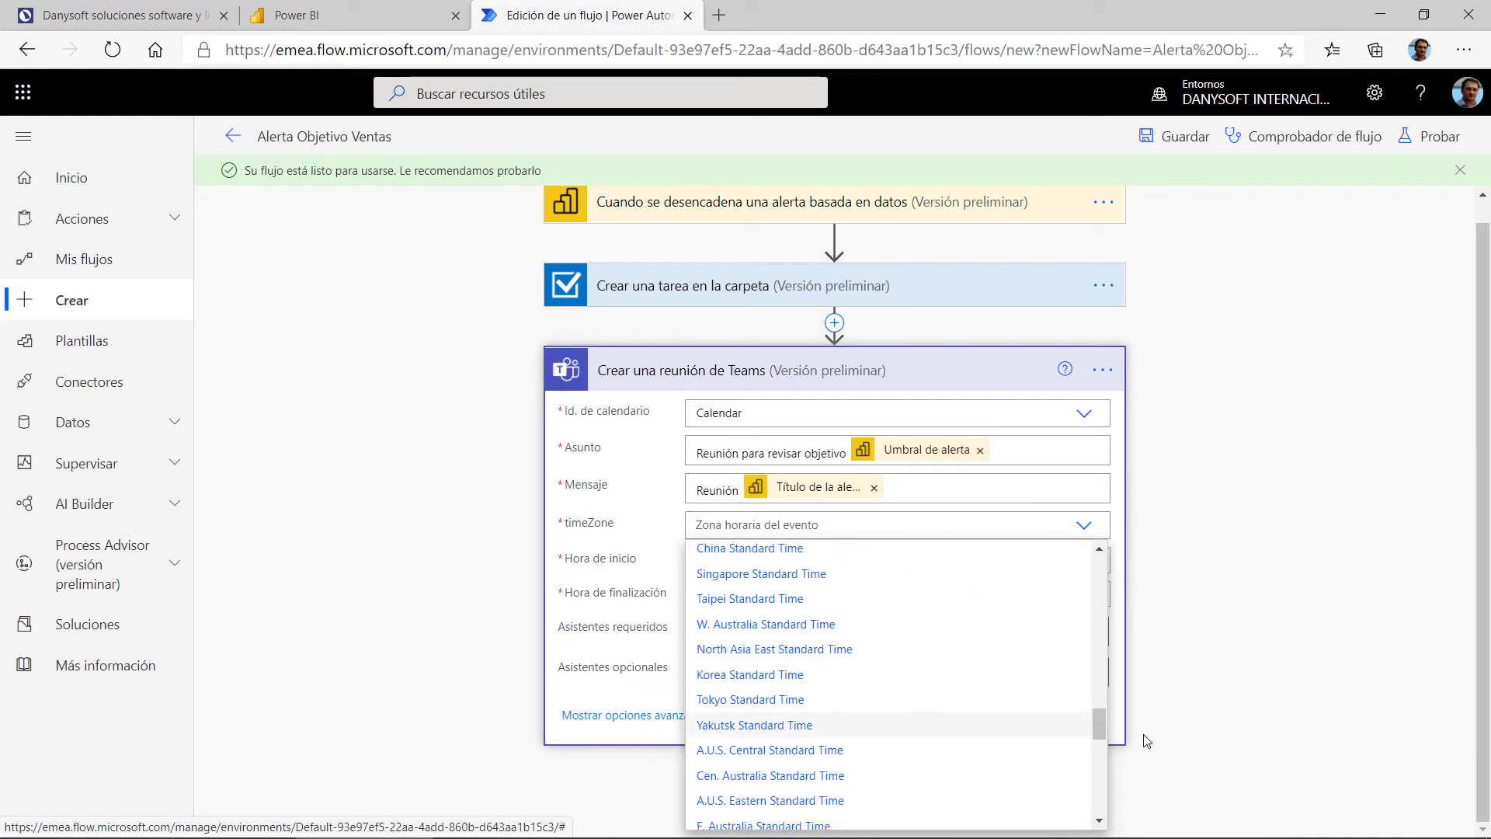
drag(1099, 724, 1098, 639)
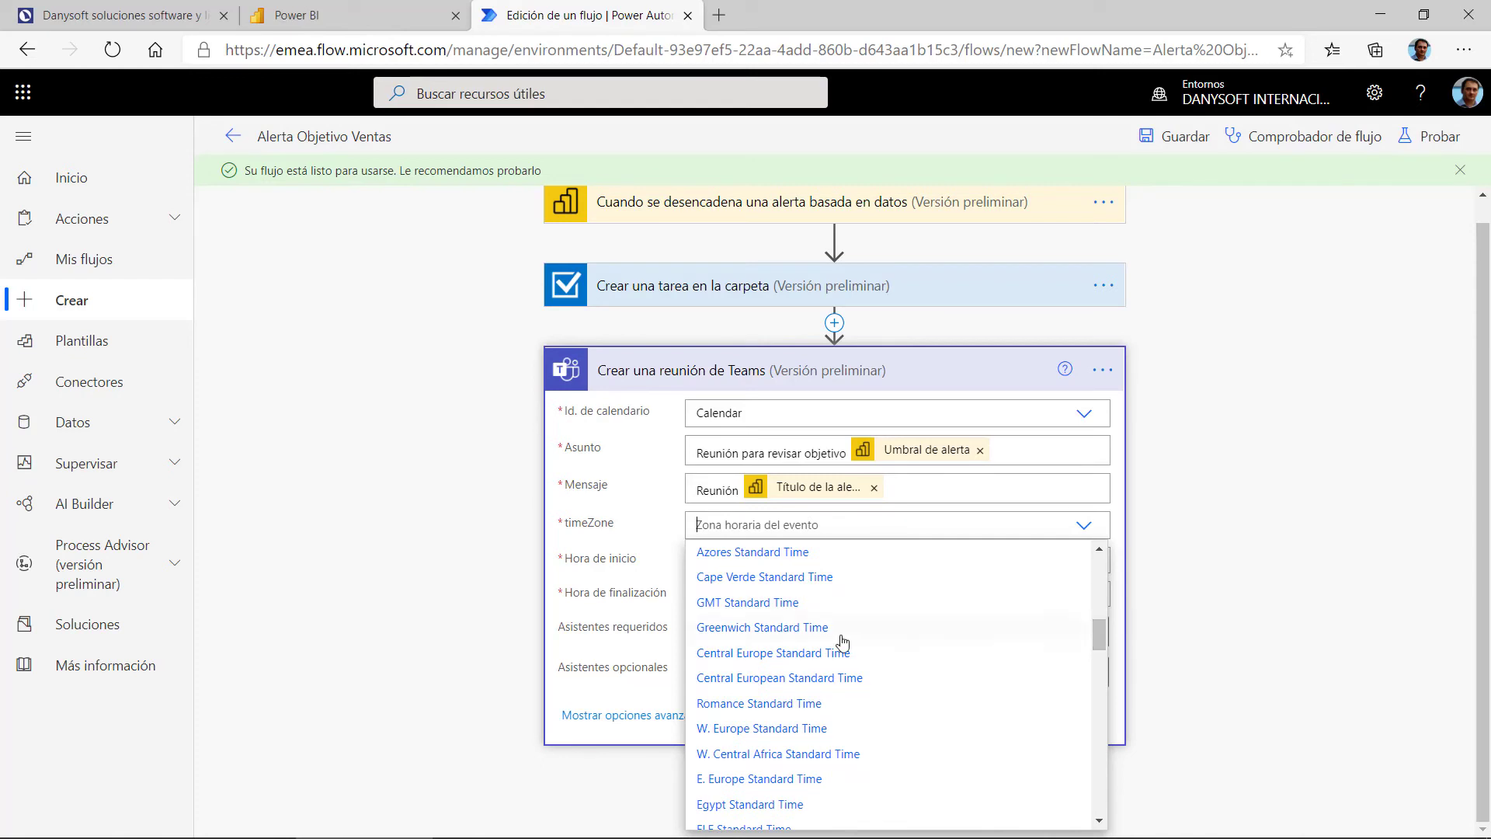
click(761, 662)
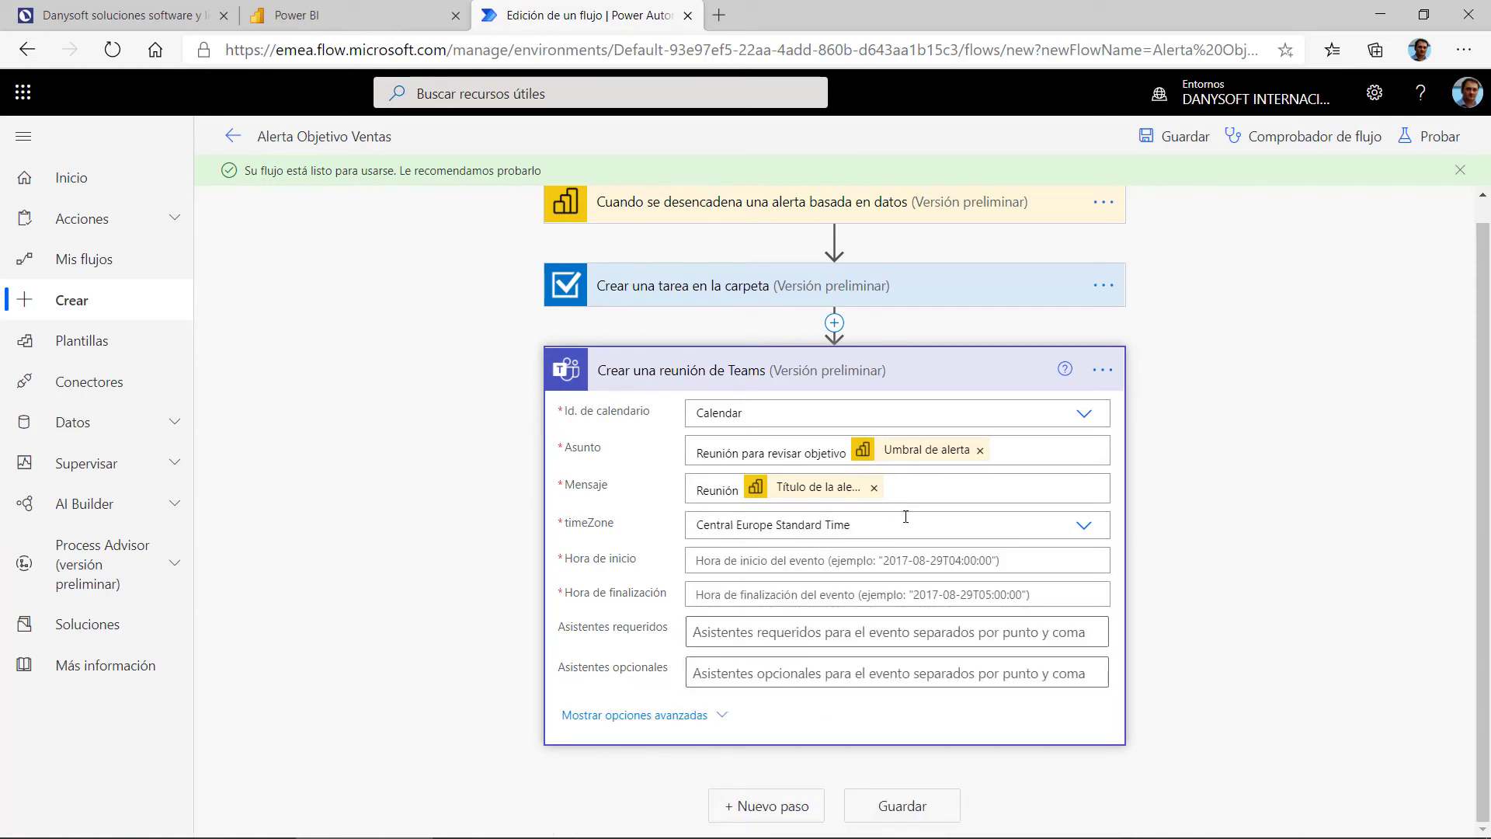
click(919, 560)
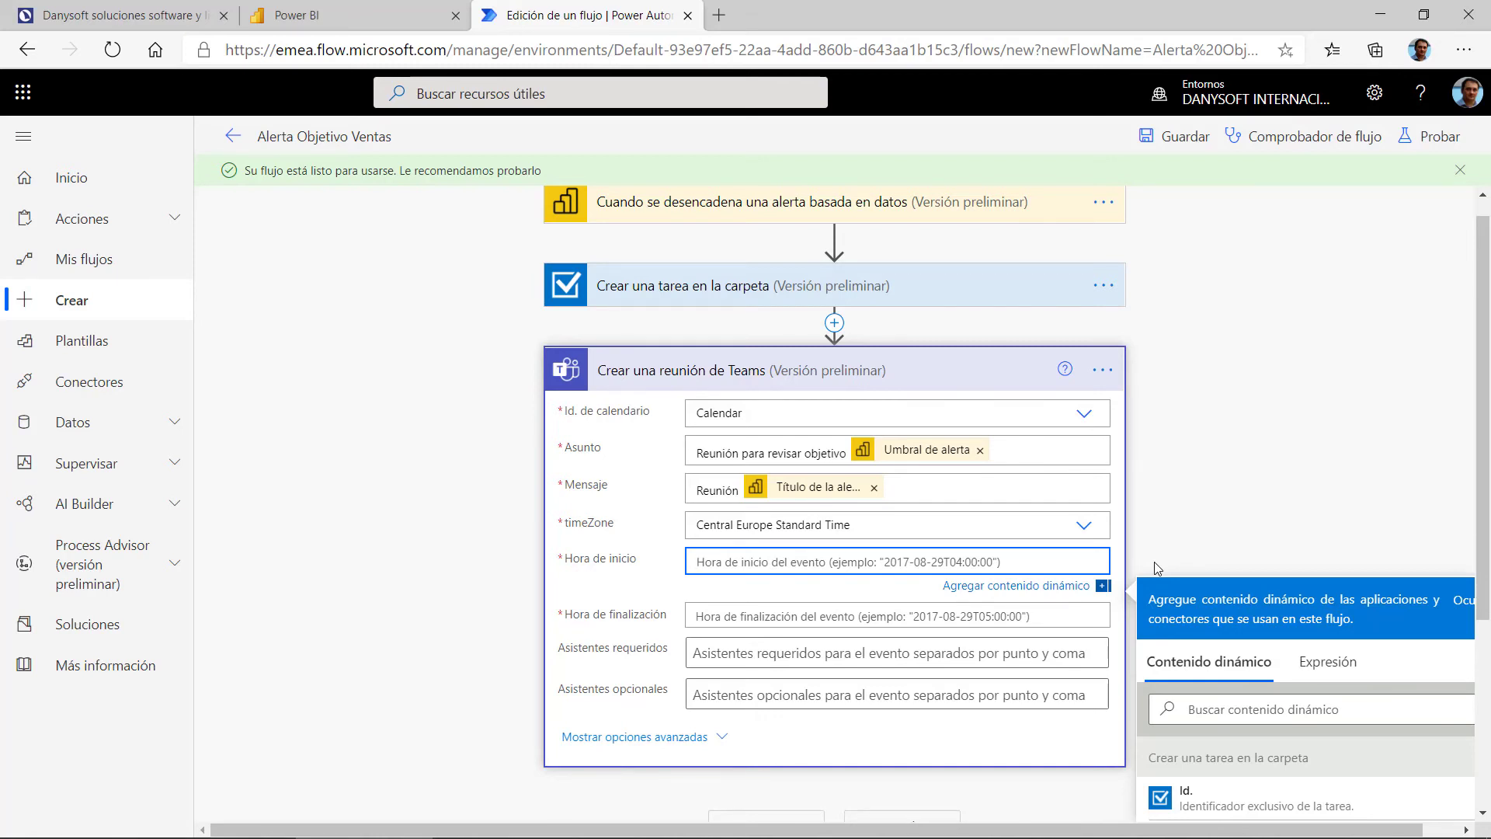
text(2021-01-20 10:00)
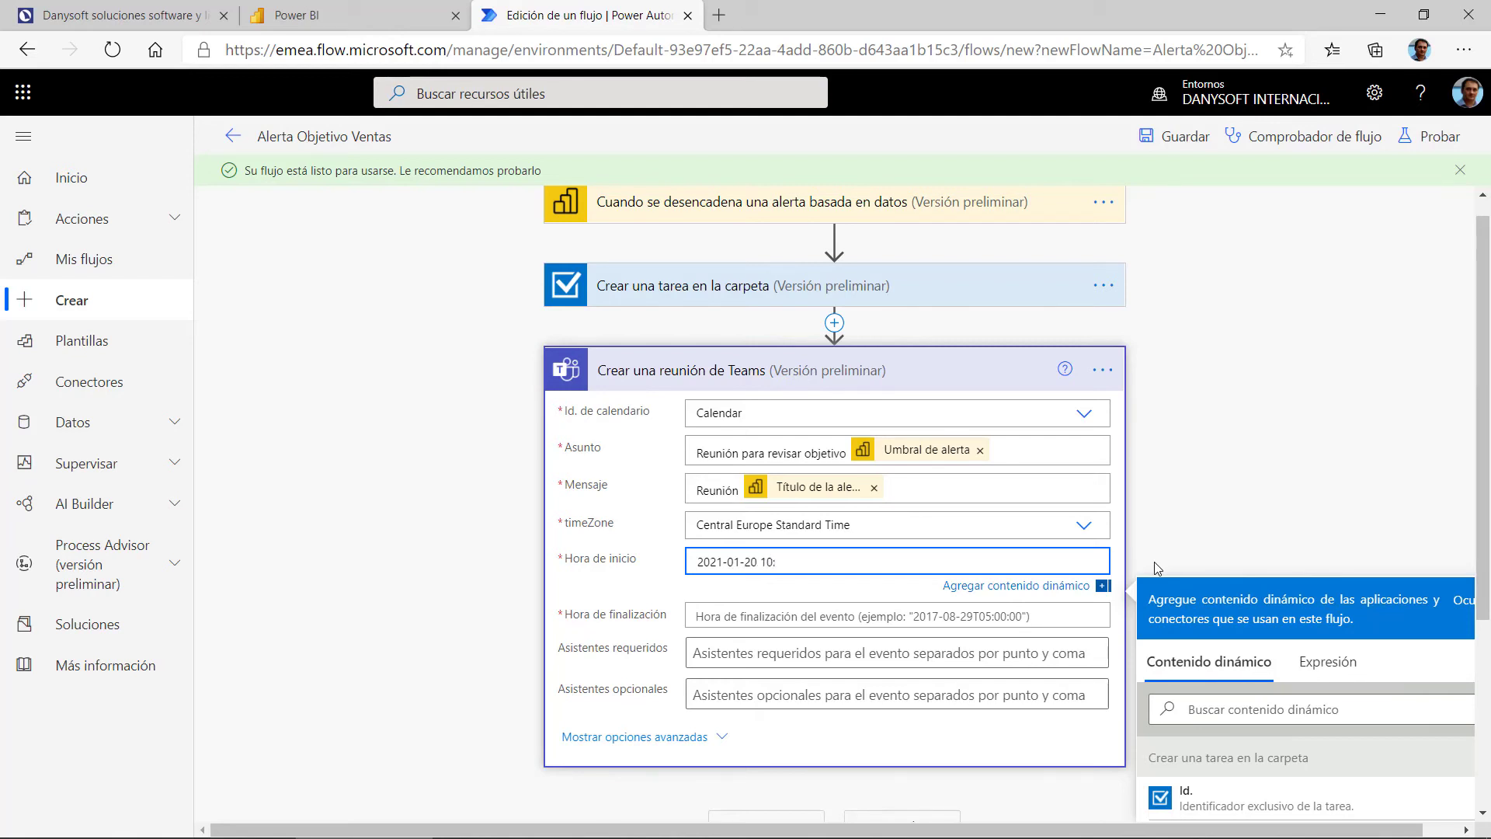
click(956, 618)
text(2)
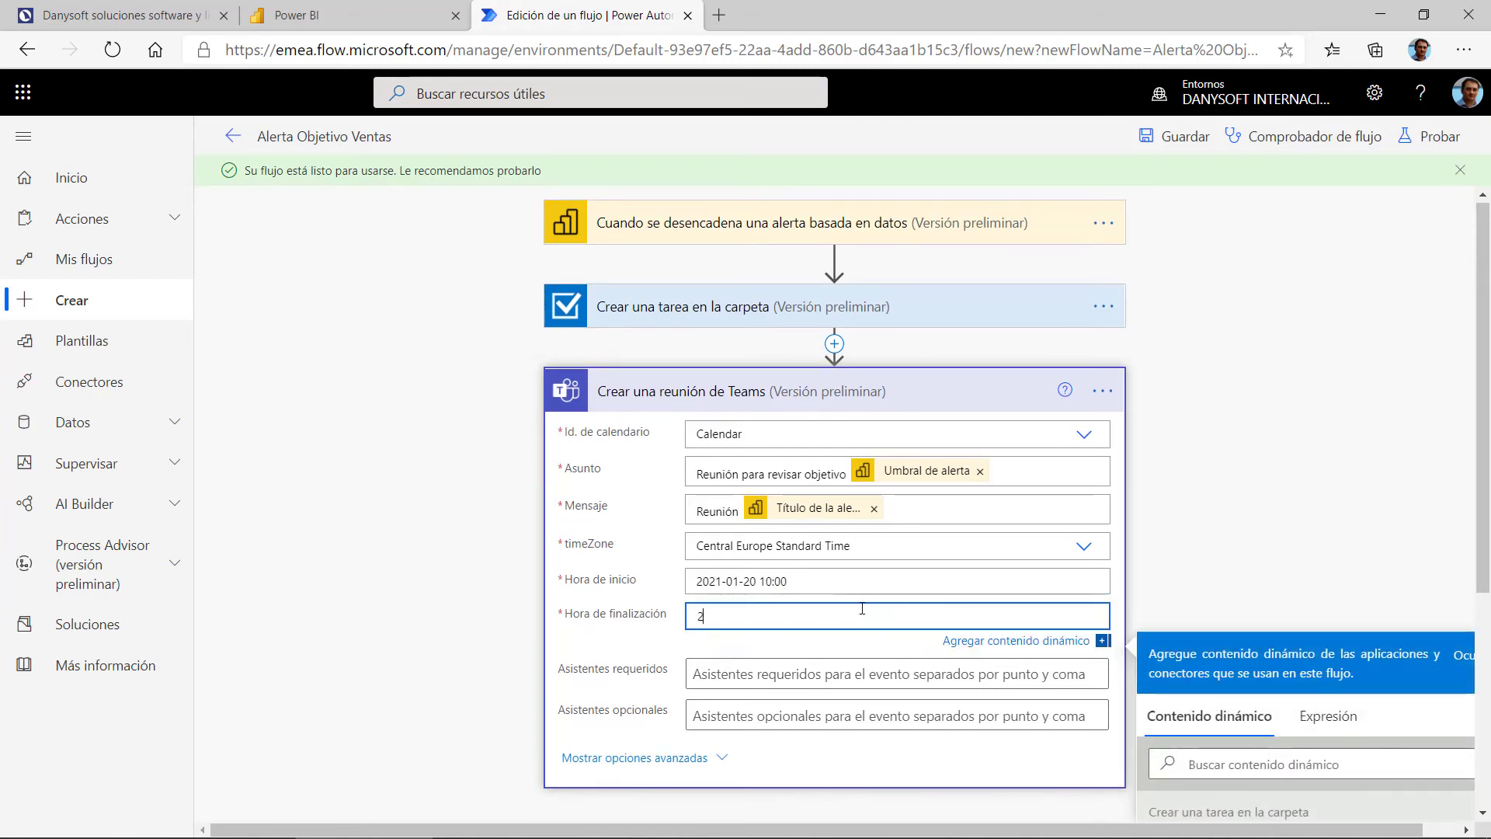
text(021-)
text(01-20 11:00)
Step: Add two contacts from Personas sugeridas as required meeting attendees
click(835, 672)
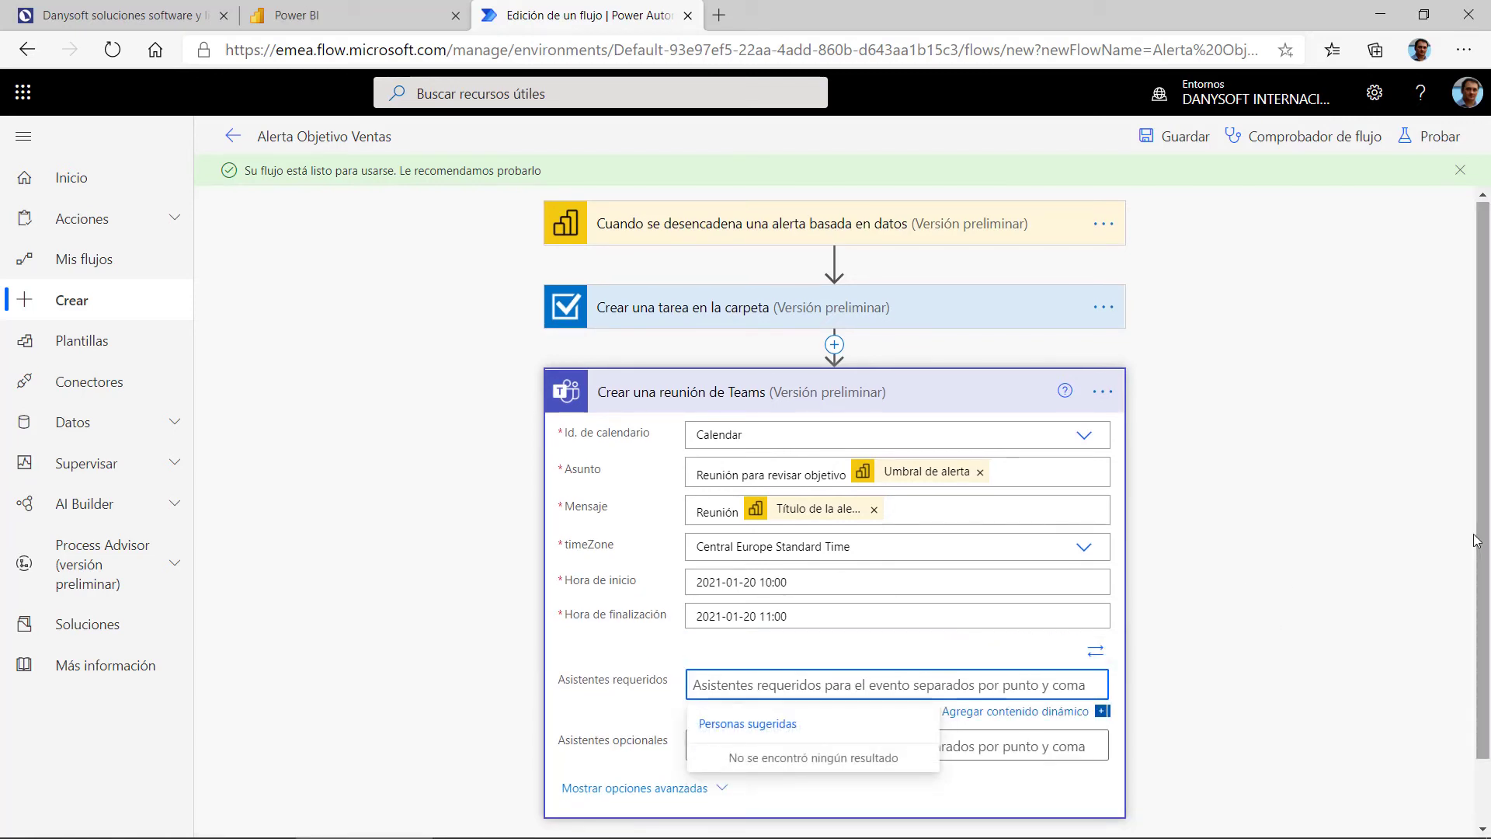
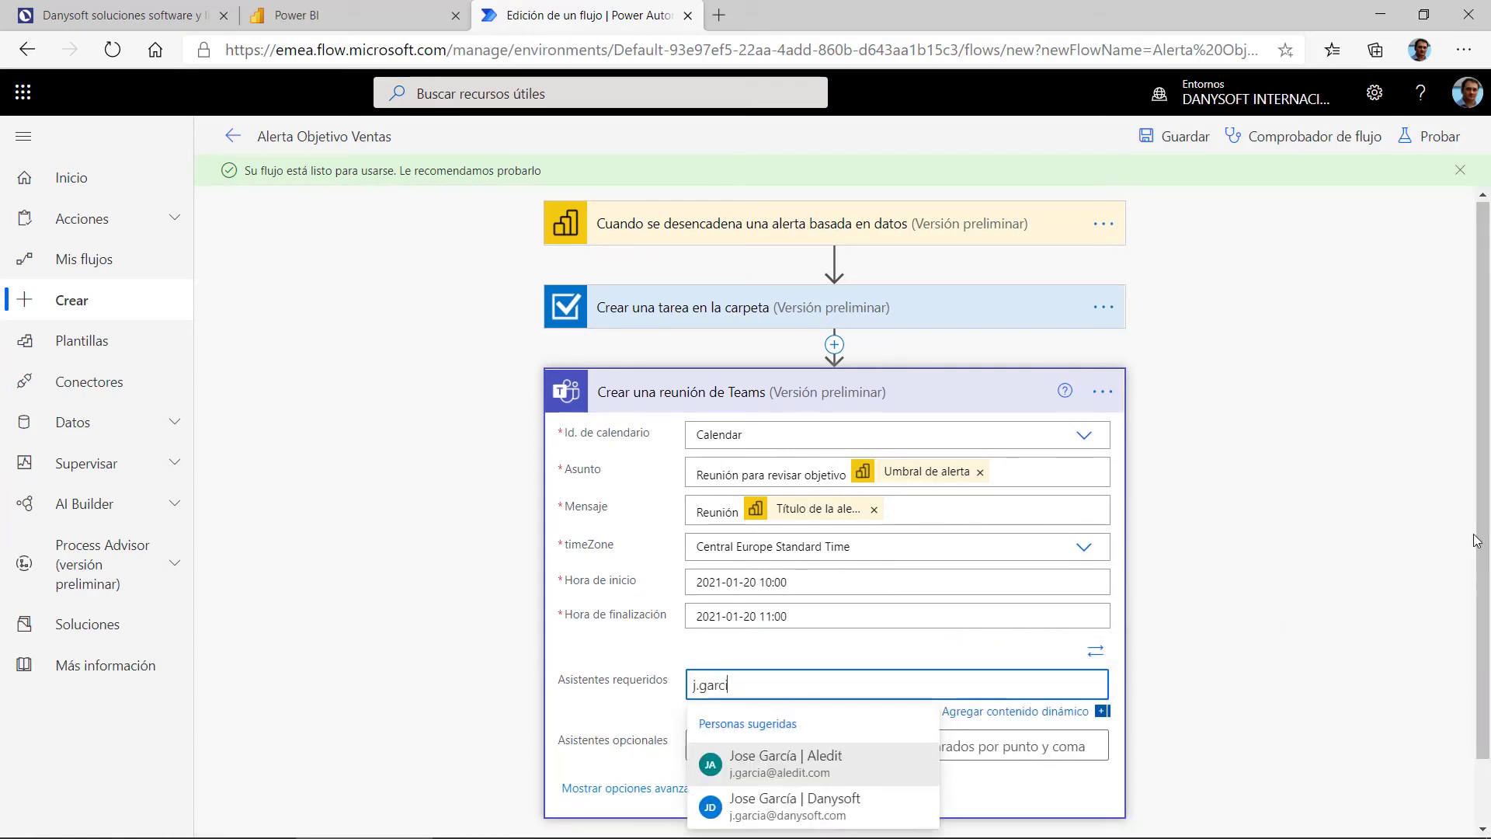
click(778, 759)
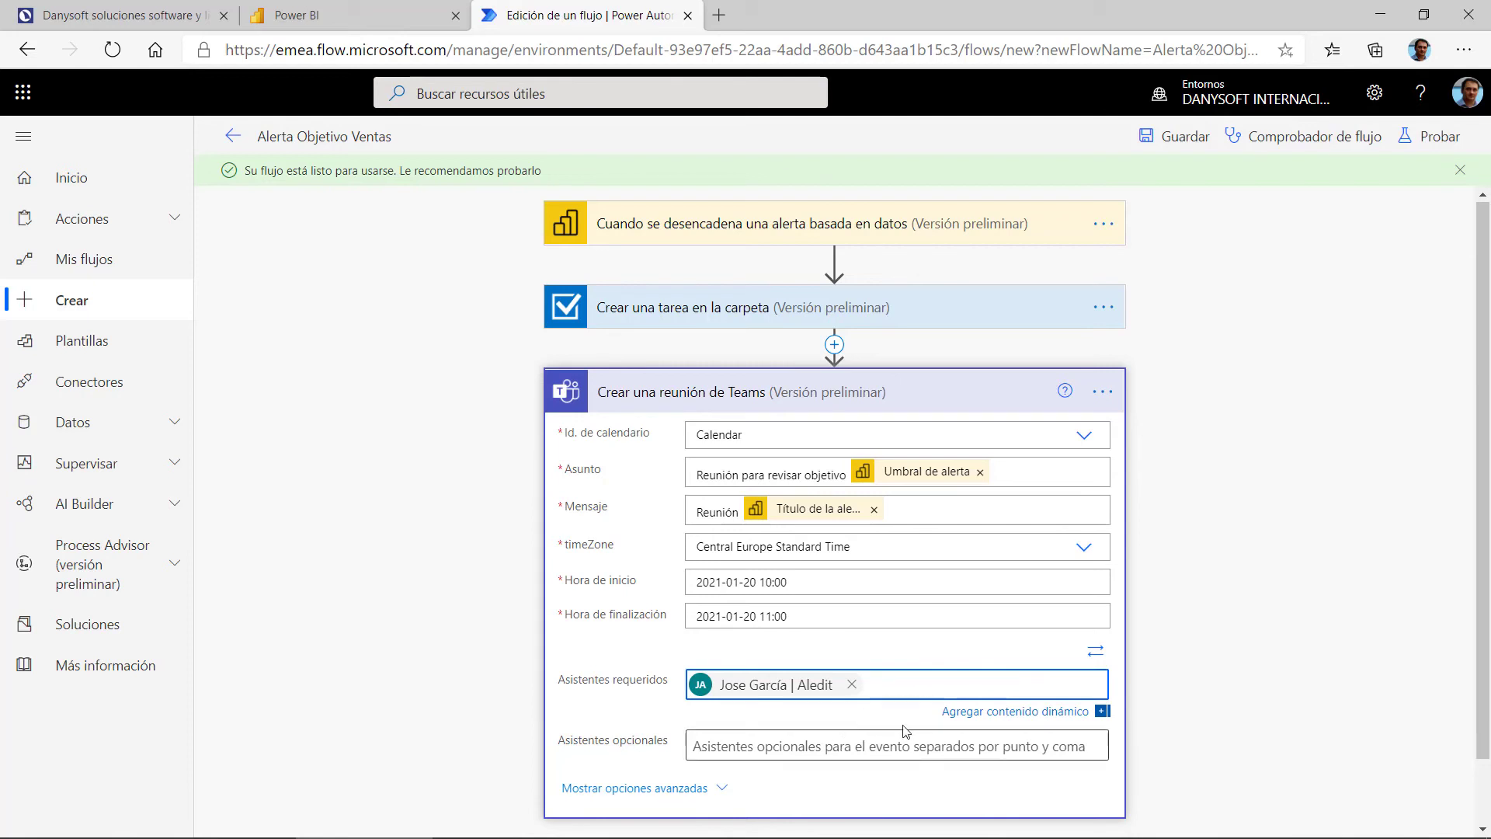
text(j)
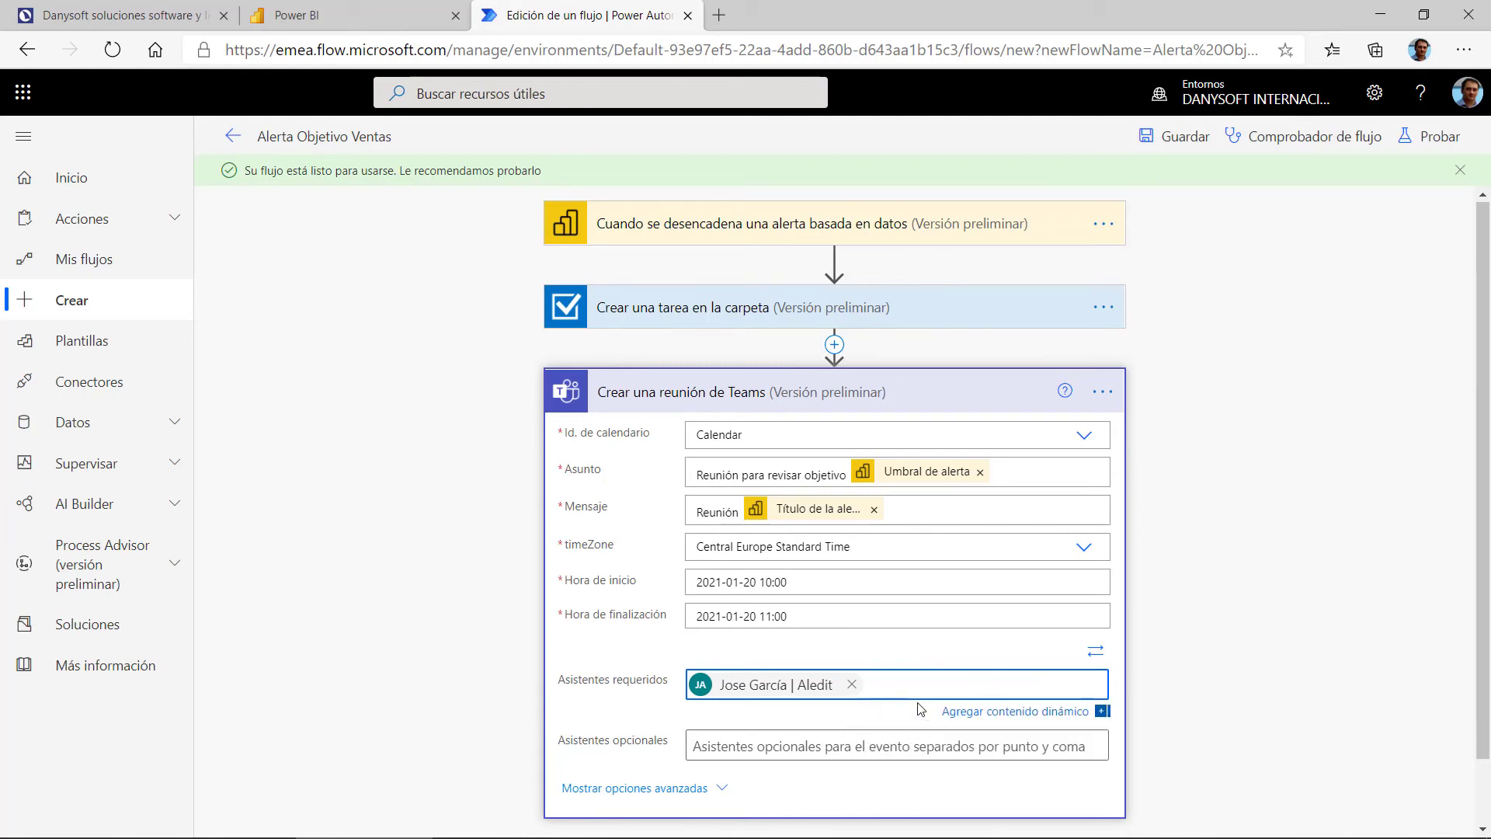
text(l)
text(u)
key(Return)
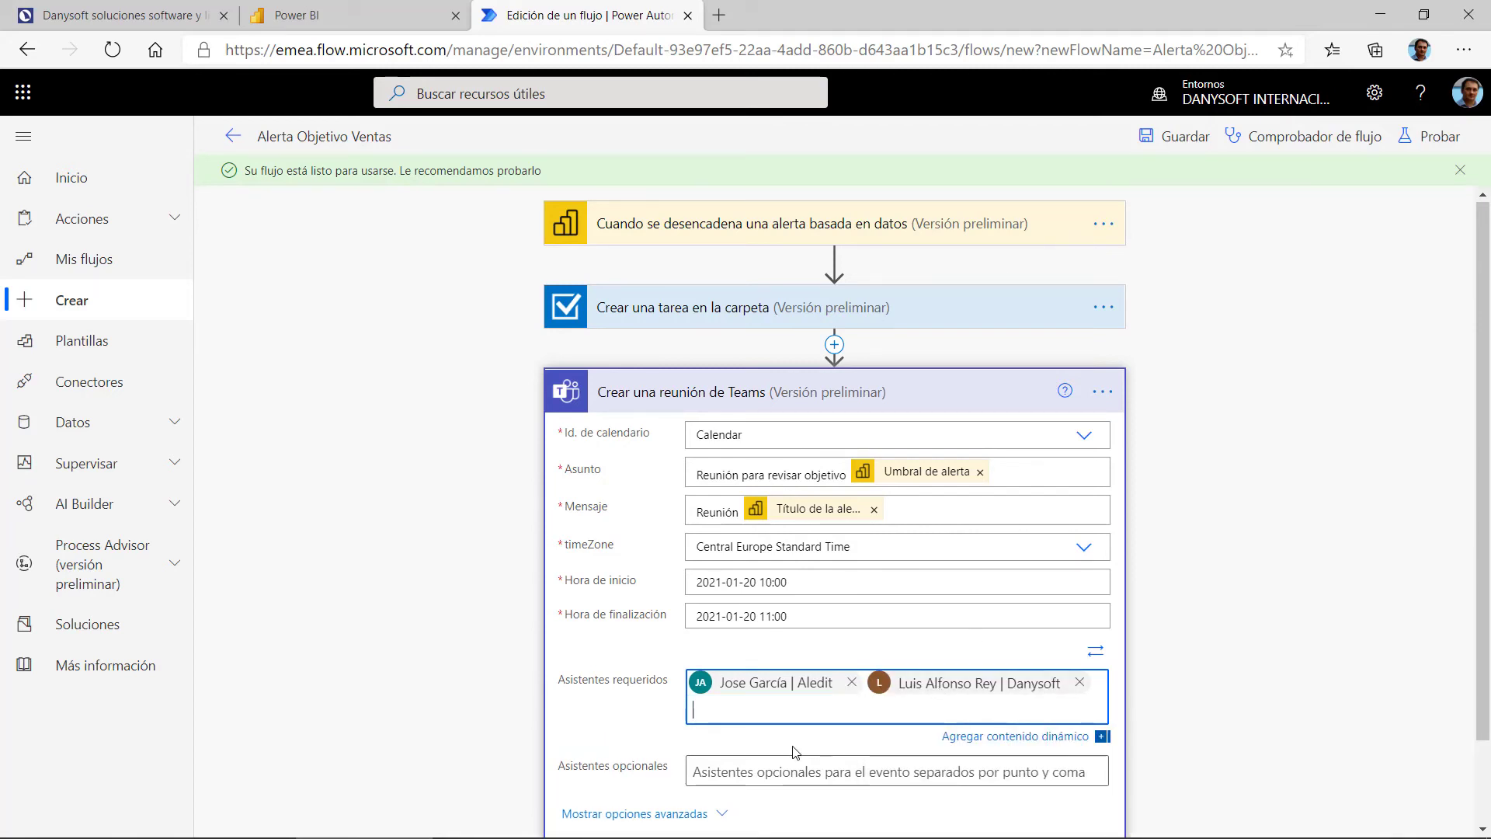
click(1223, 670)
scroll(1183, 572, down, 1)
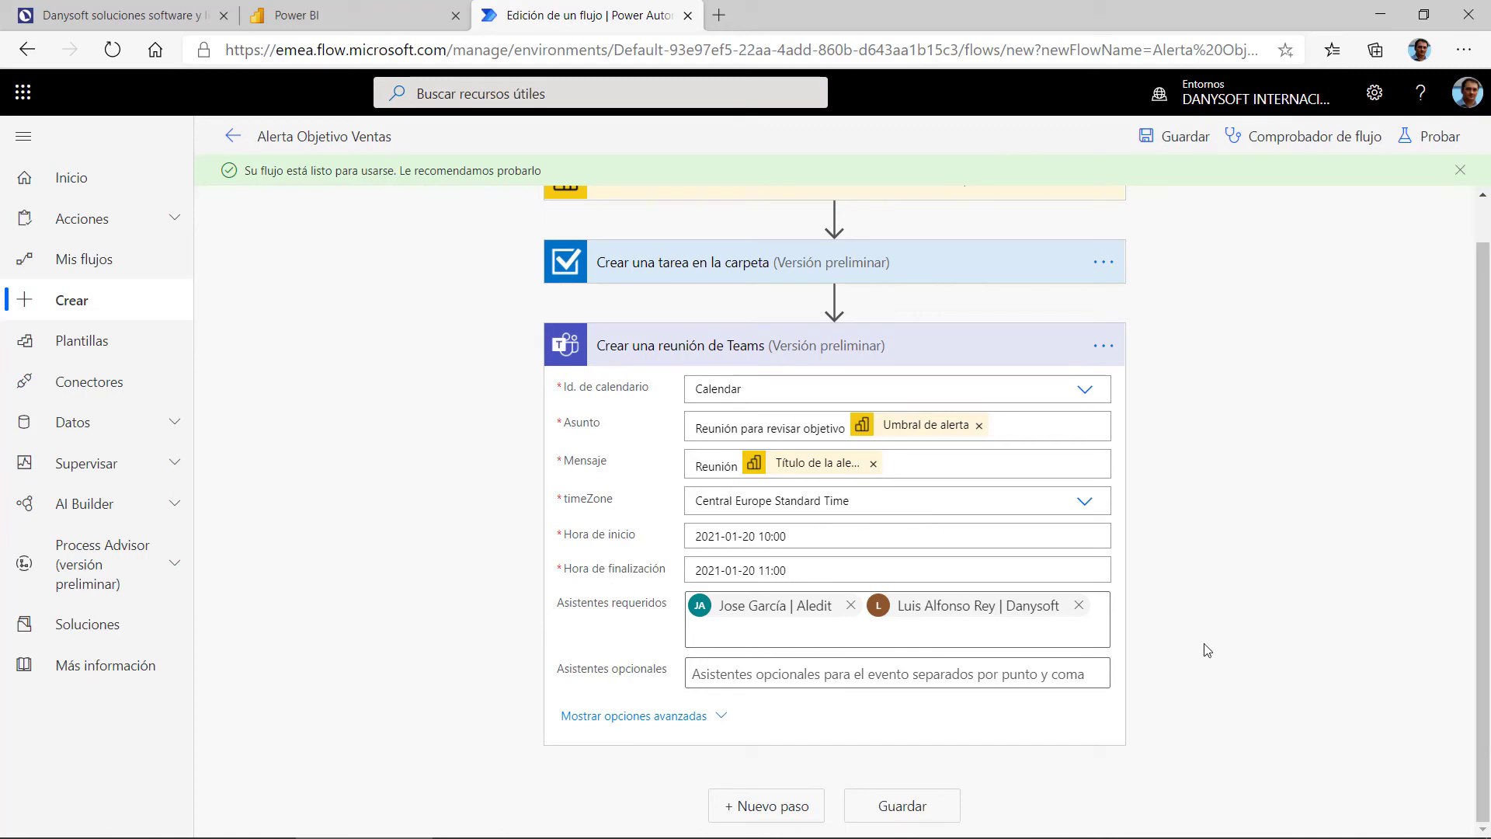
Step: Save the Alerta Objetivo Ventas flow and go back to the Power Automate home page
click(941, 805)
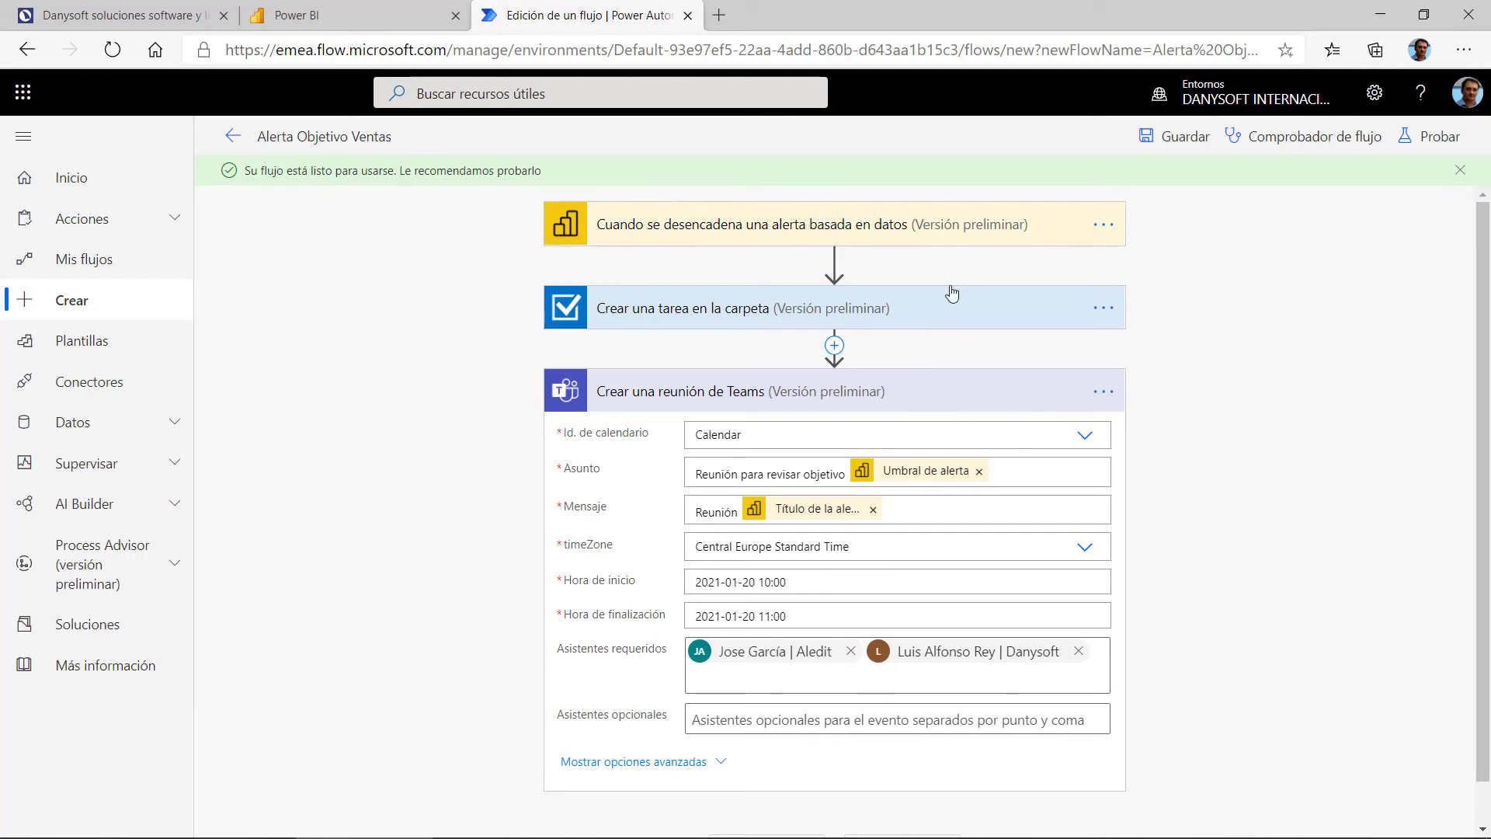
mouse_move(825, 342)
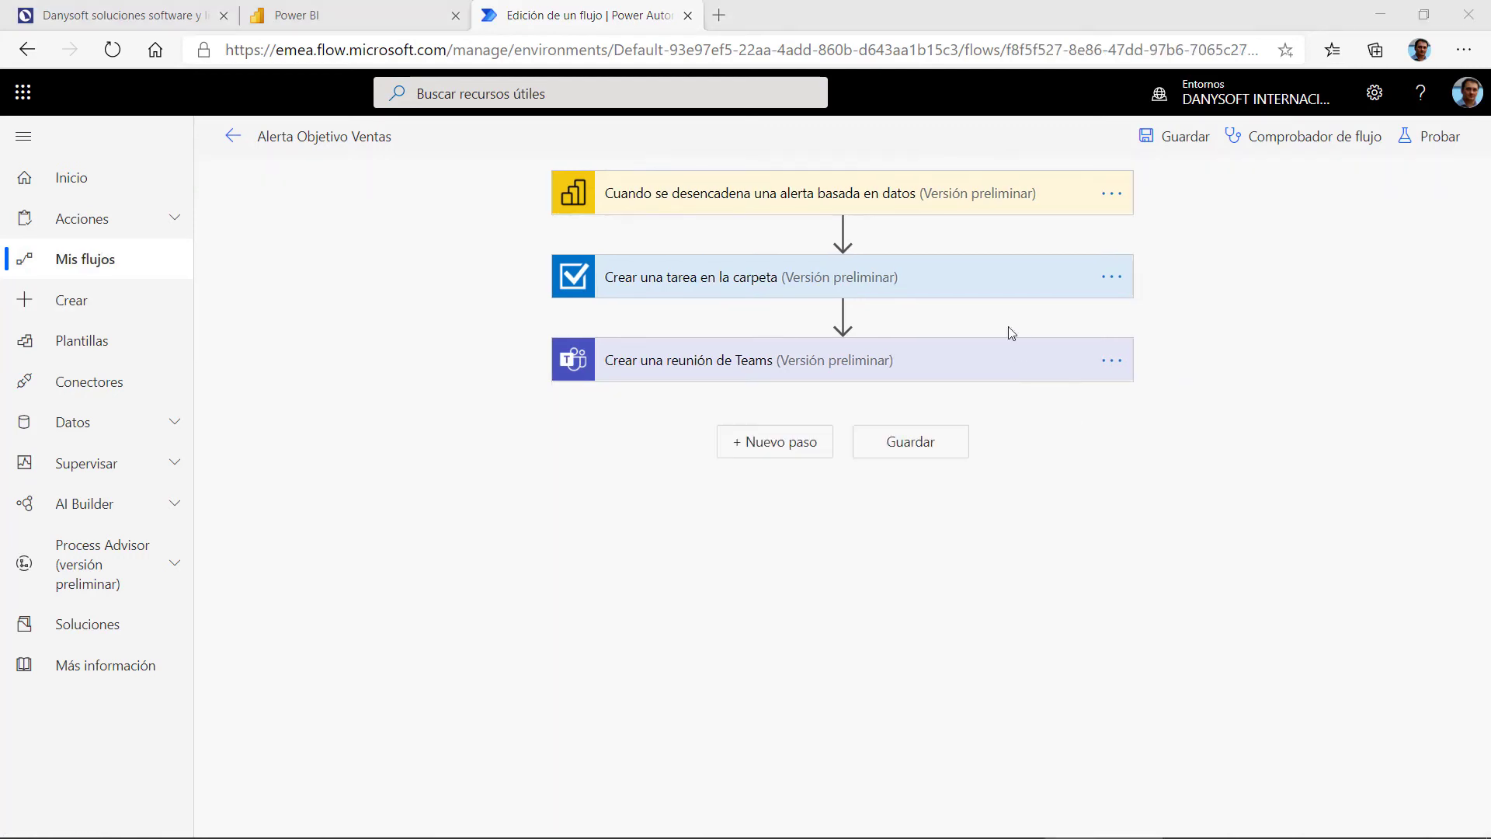
click(917, 449)
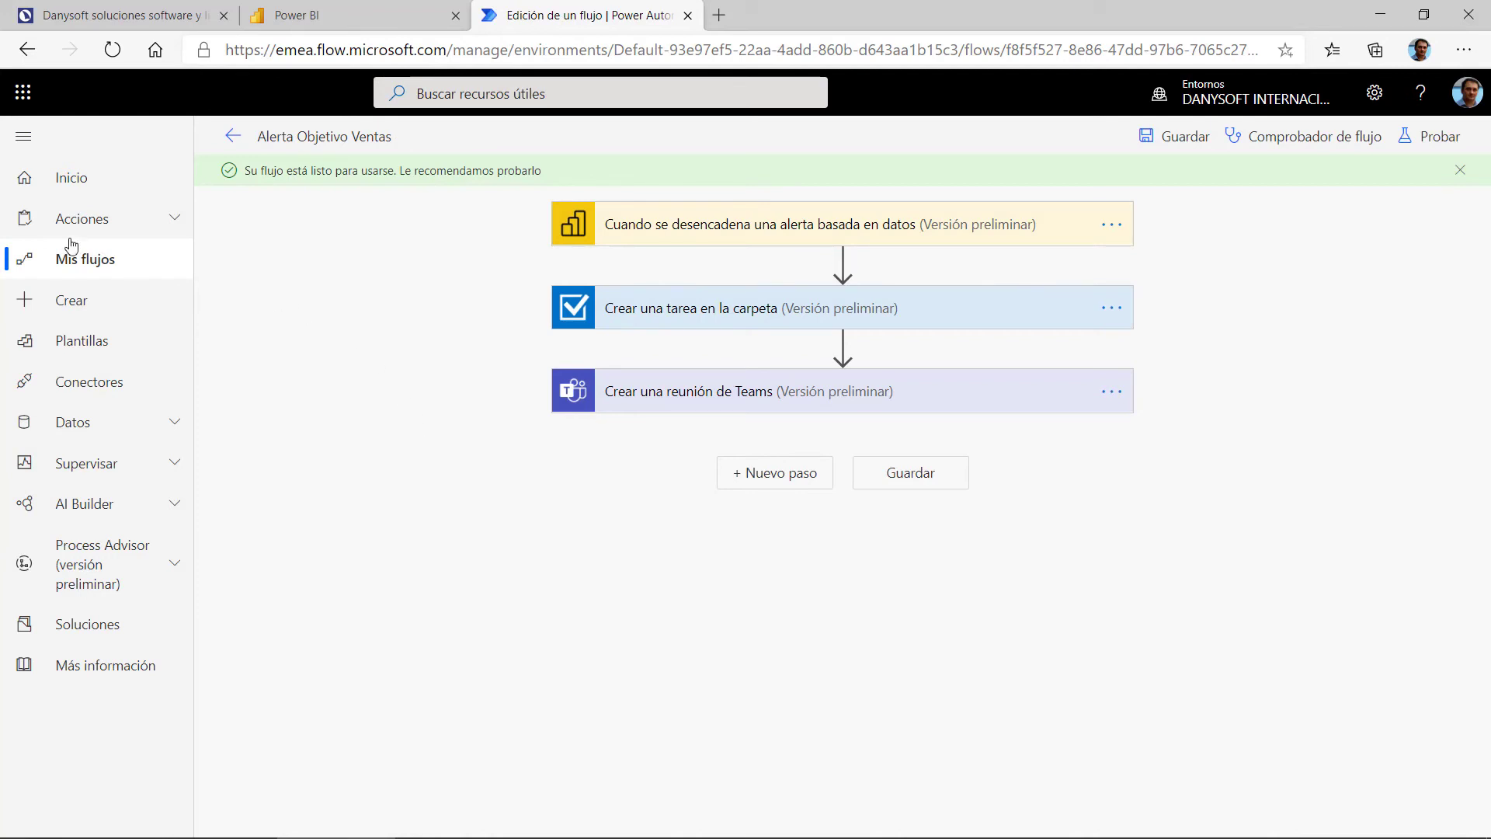
click(71, 178)
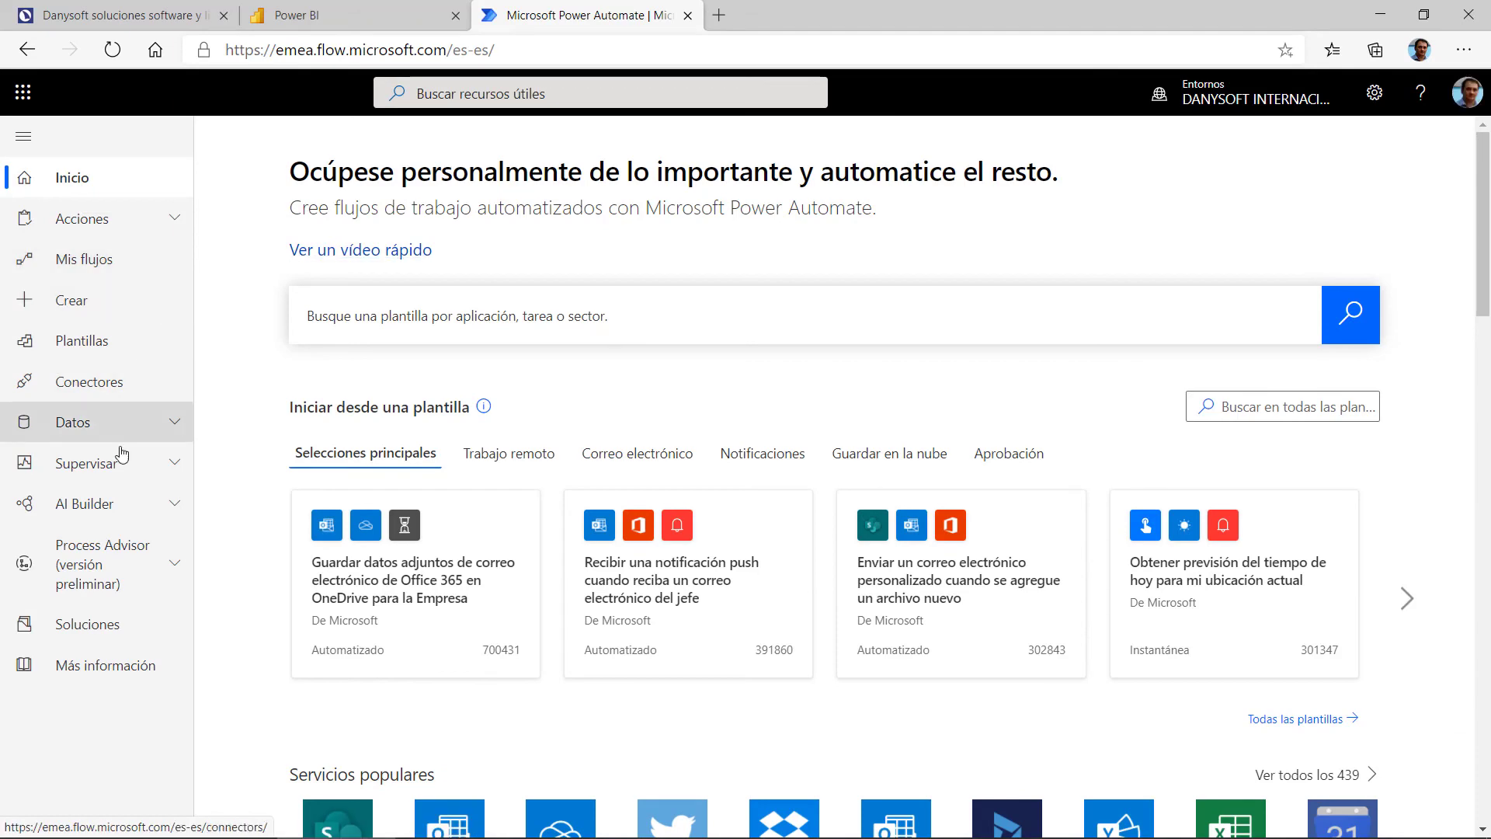
Step: Open the Alerta Objetivo Ventas flow's details page from Mis flujos
scroll(855, 454, down, 2)
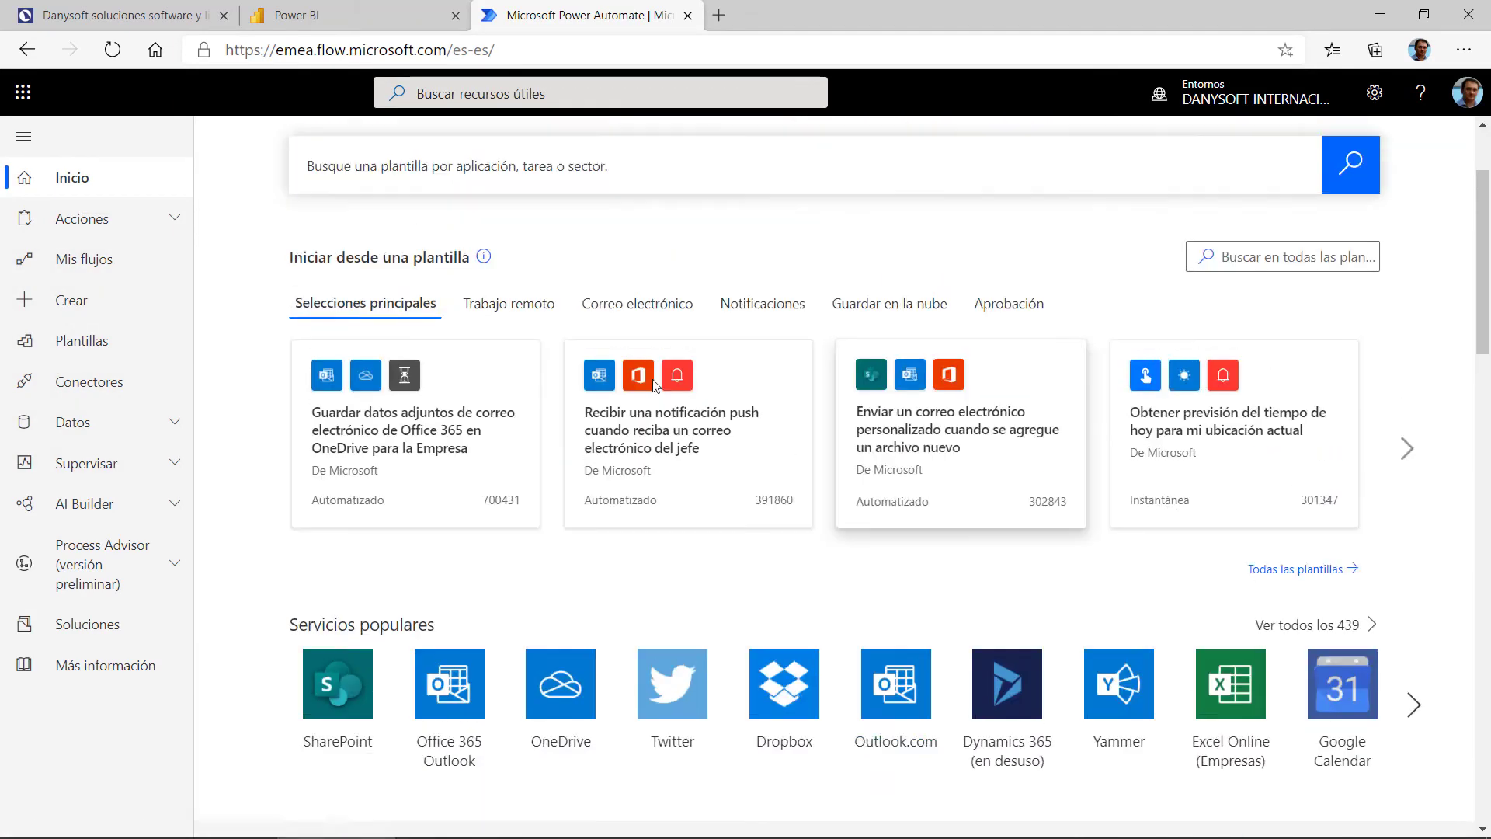
scroll(654, 386, up, 2)
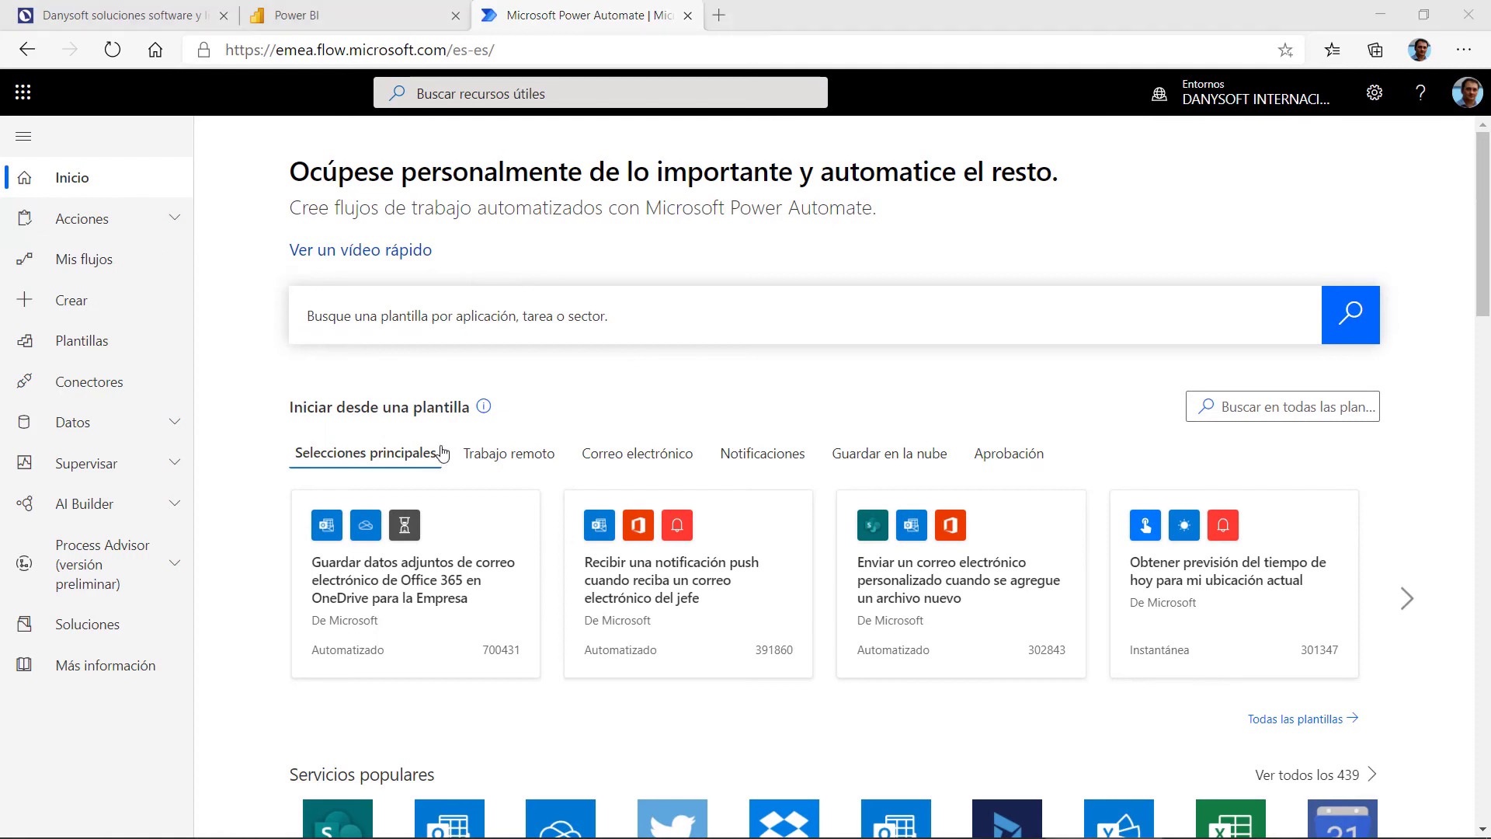
click(124, 261)
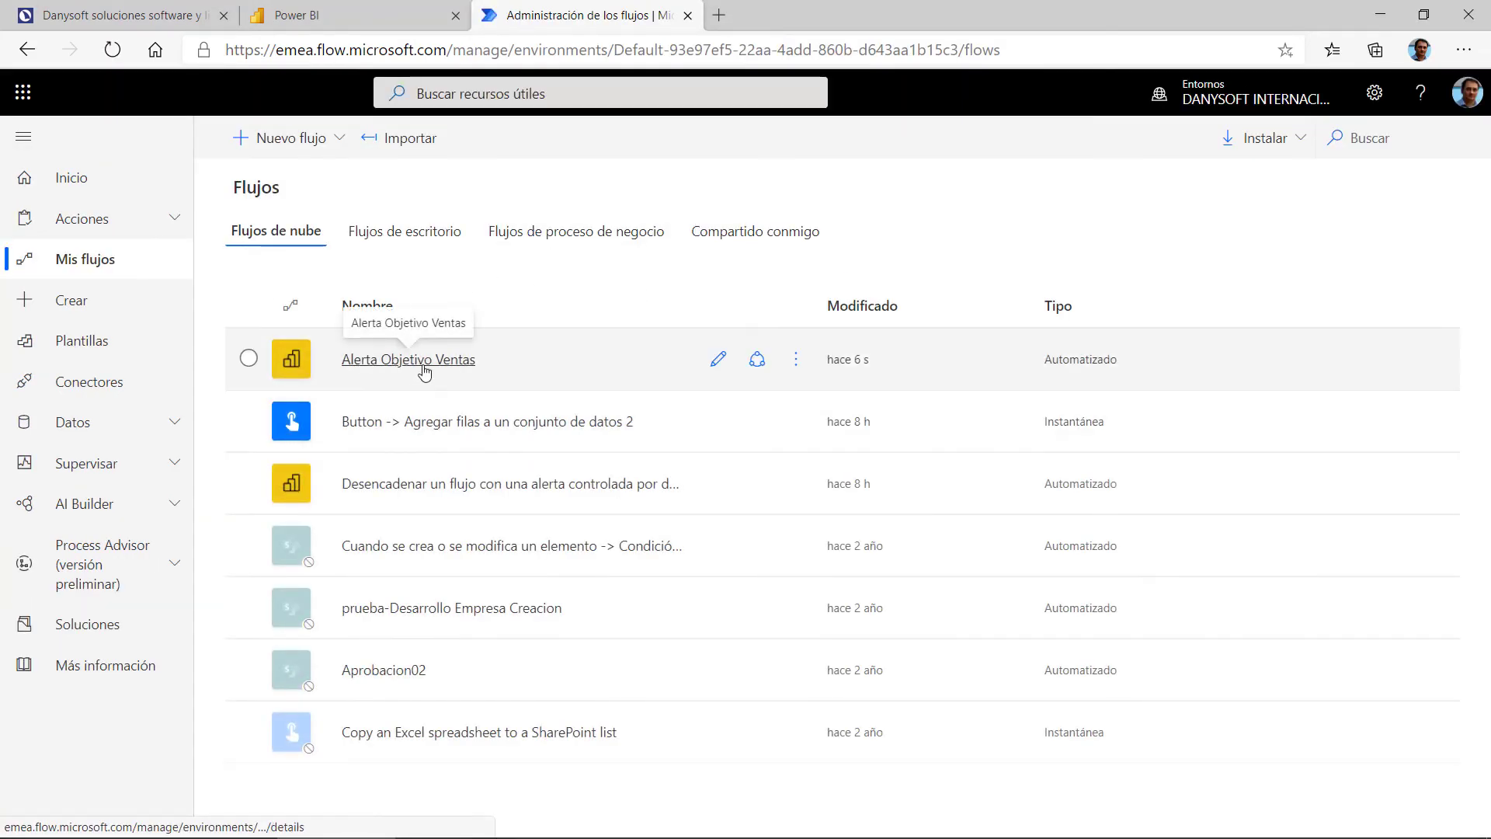
click(422, 368)
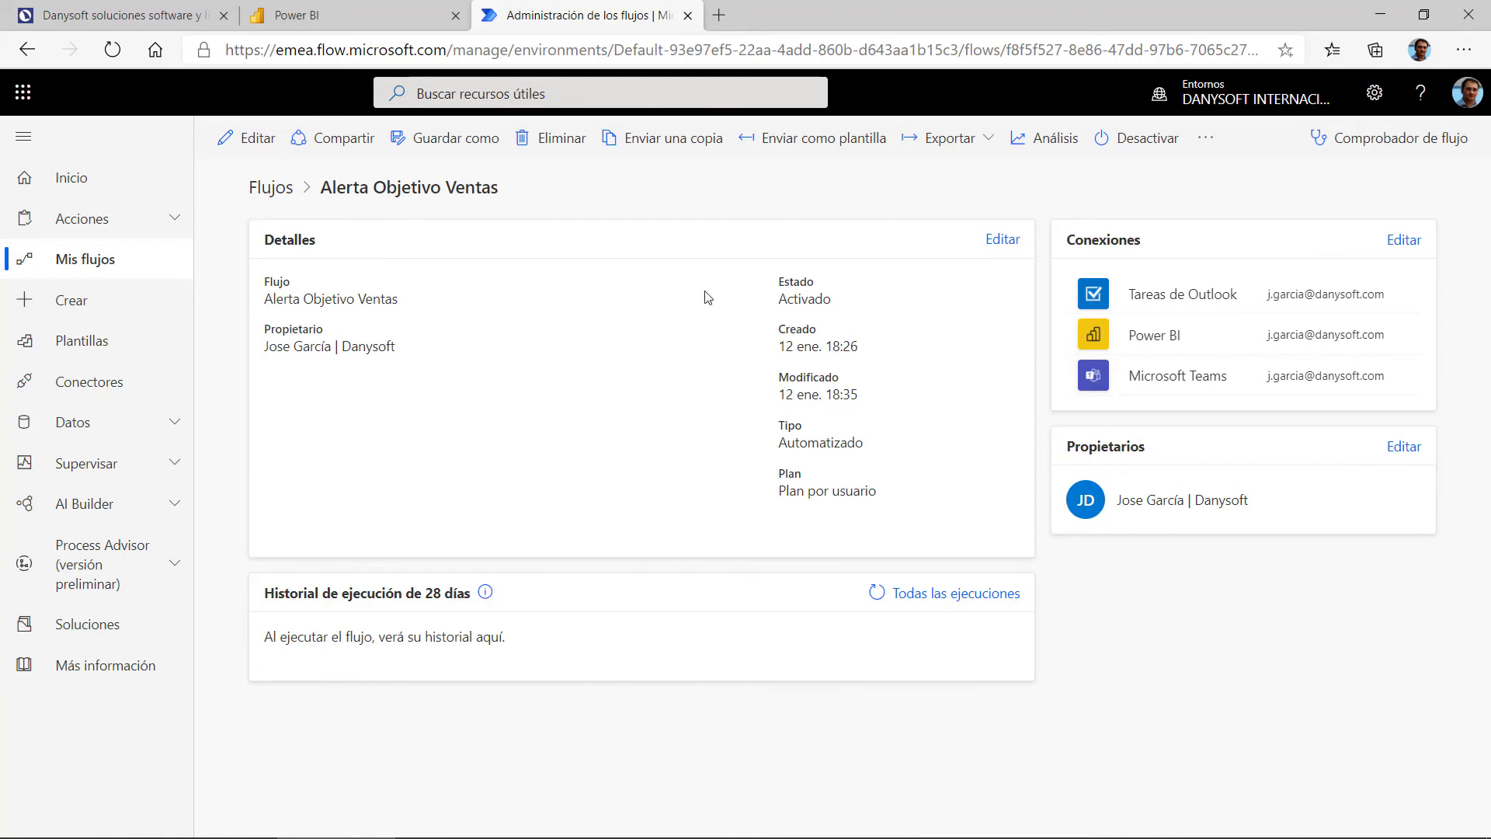
Step: Dismiss Power BI Desktop's publish confirmation and switch to VentasMensuales.xlsx in Excel
click(372, 22)
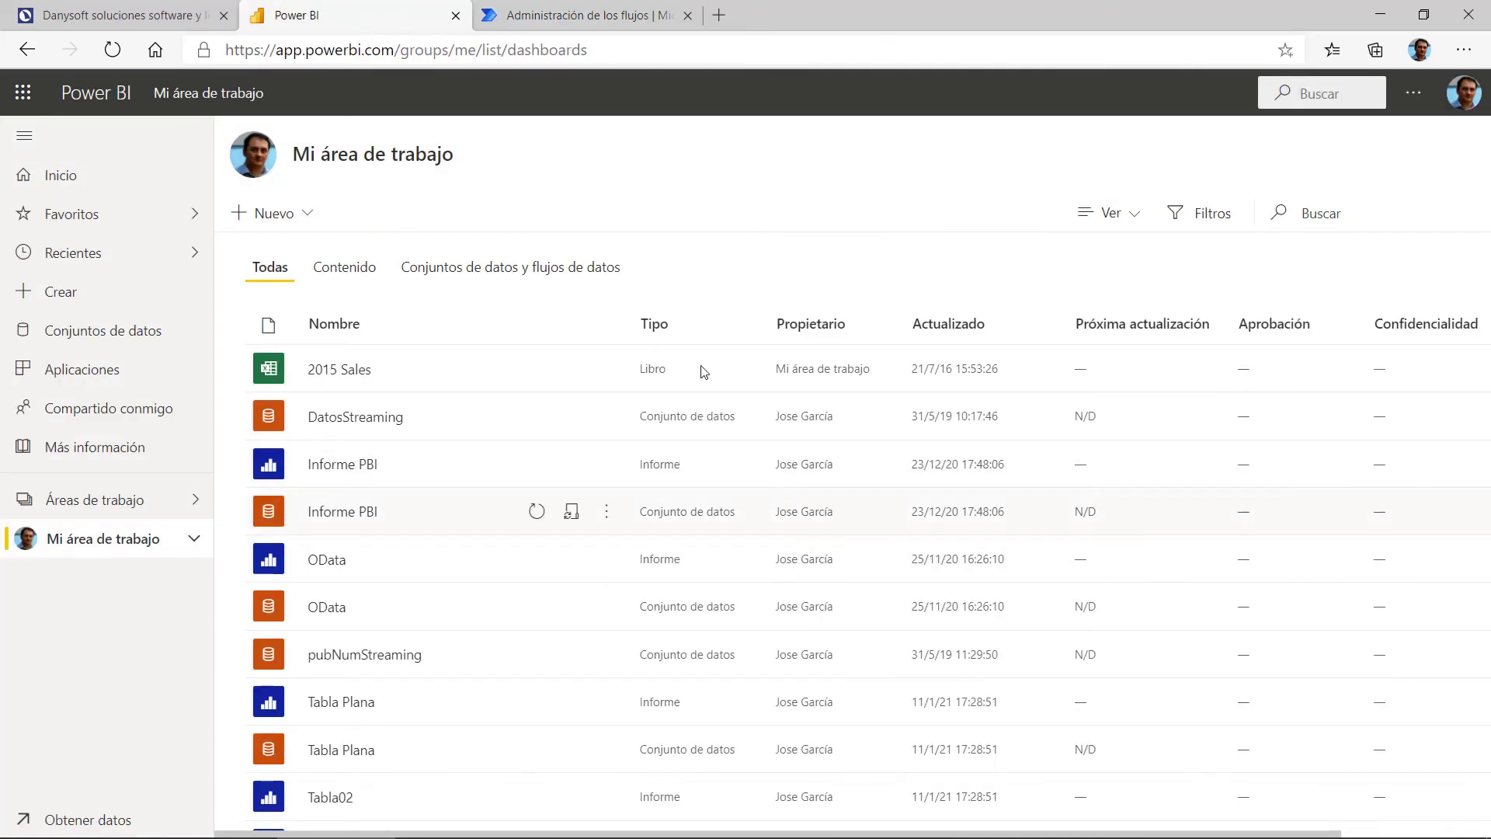
mouse_move(691, 836)
click(637, 819)
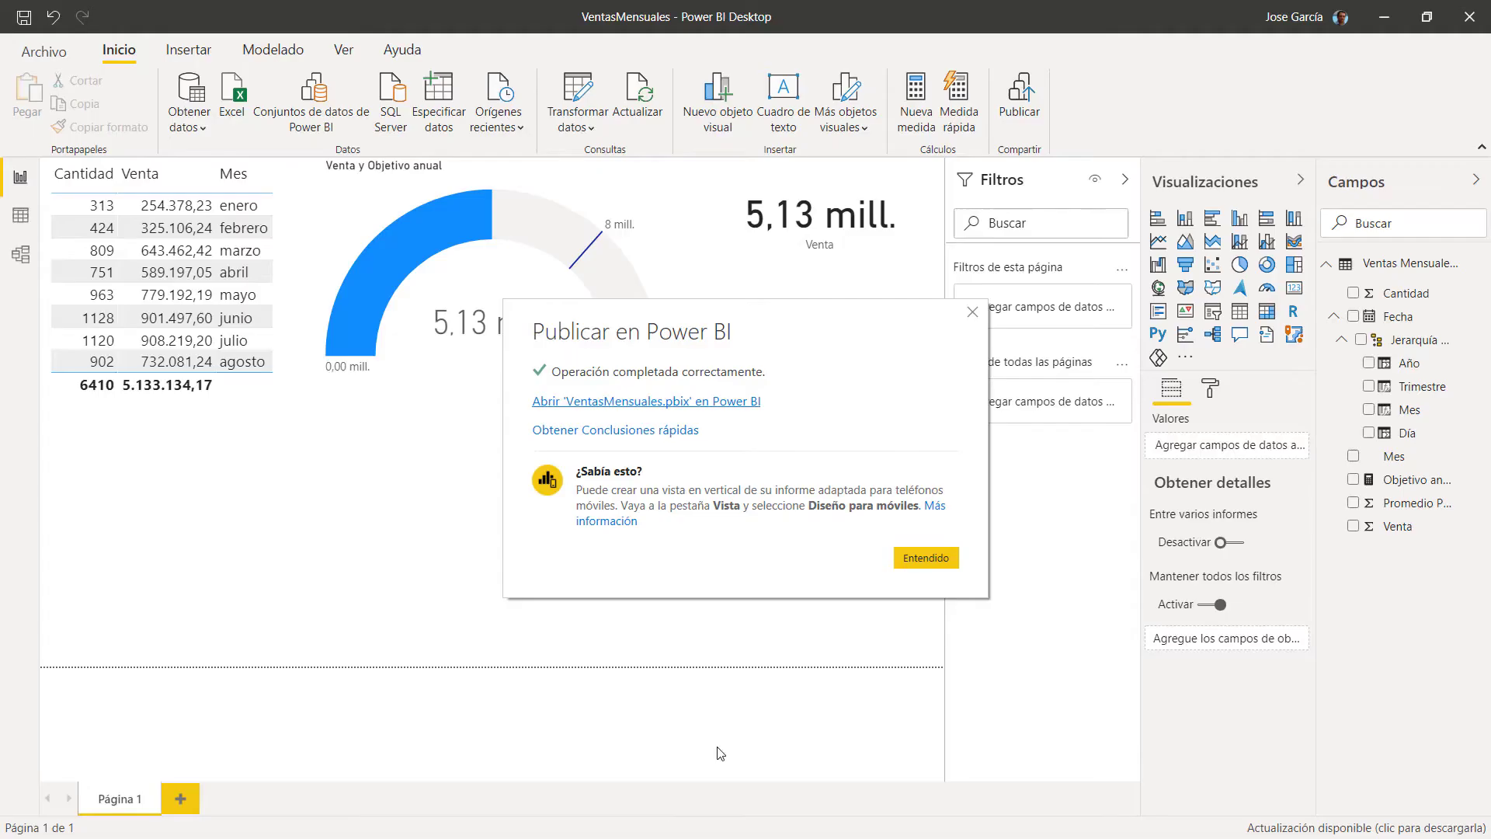
click(927, 557)
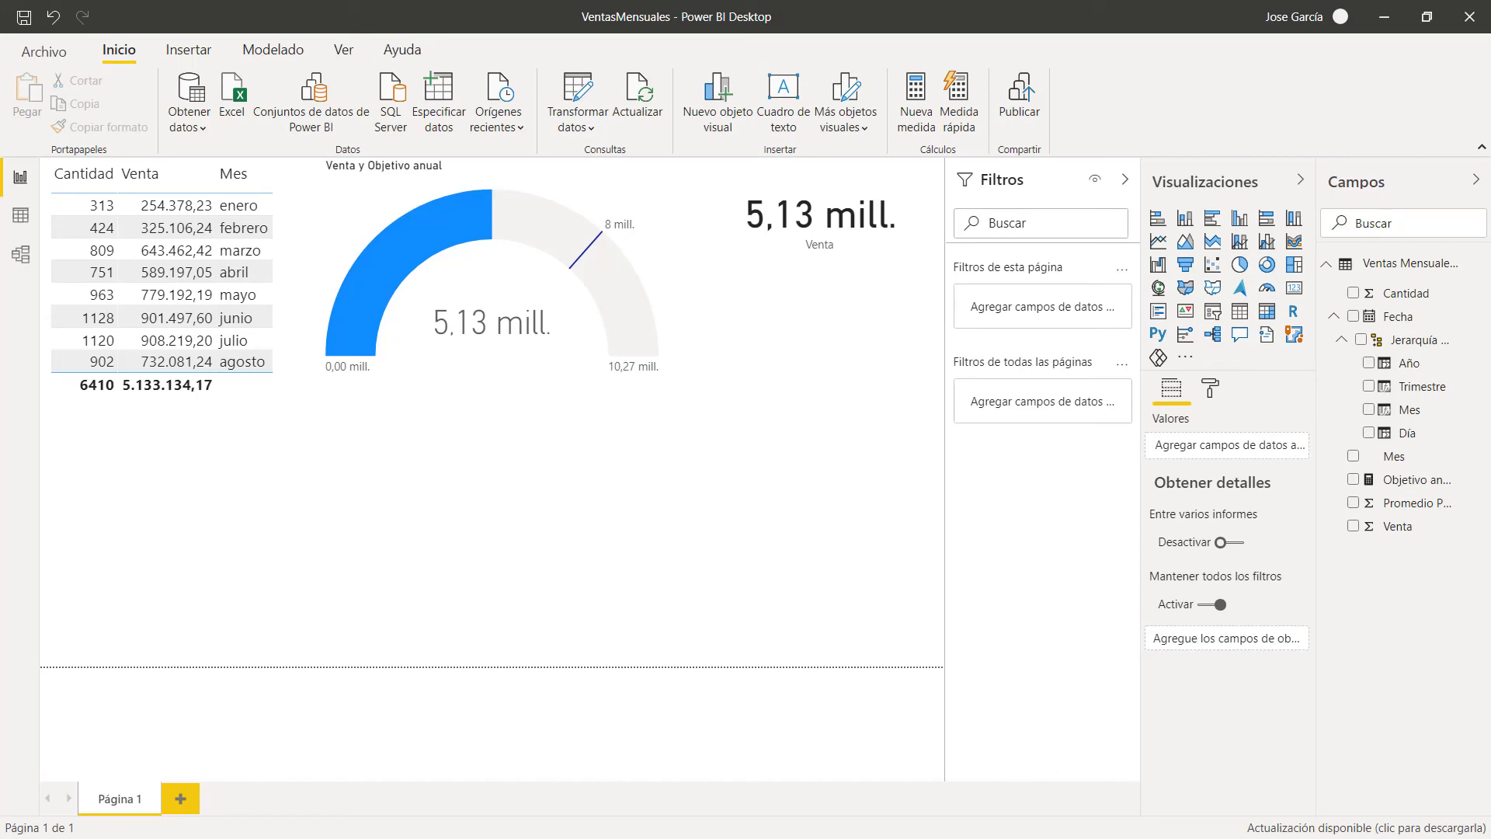
key(alt+Tab)
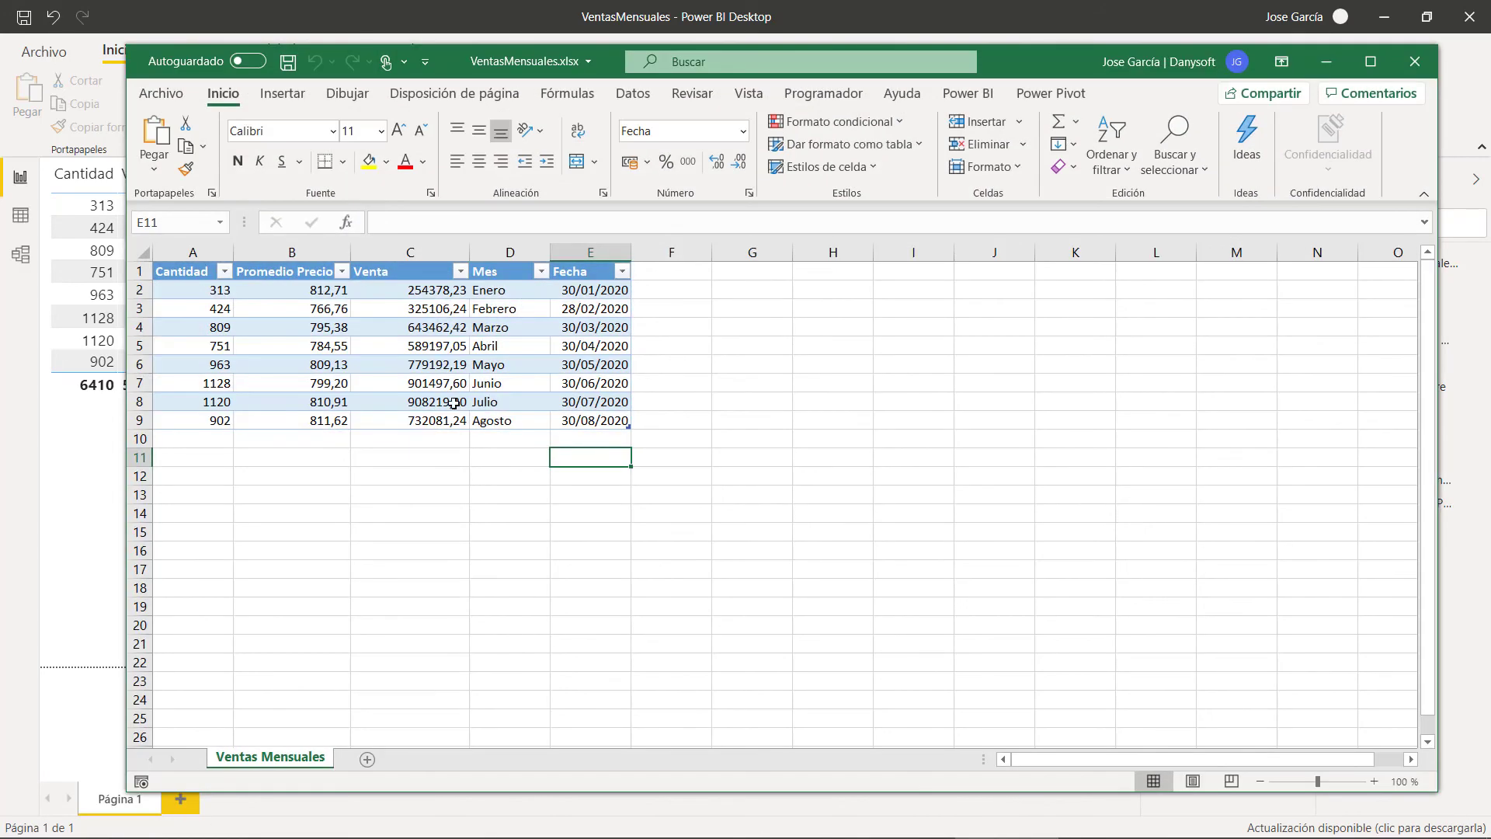
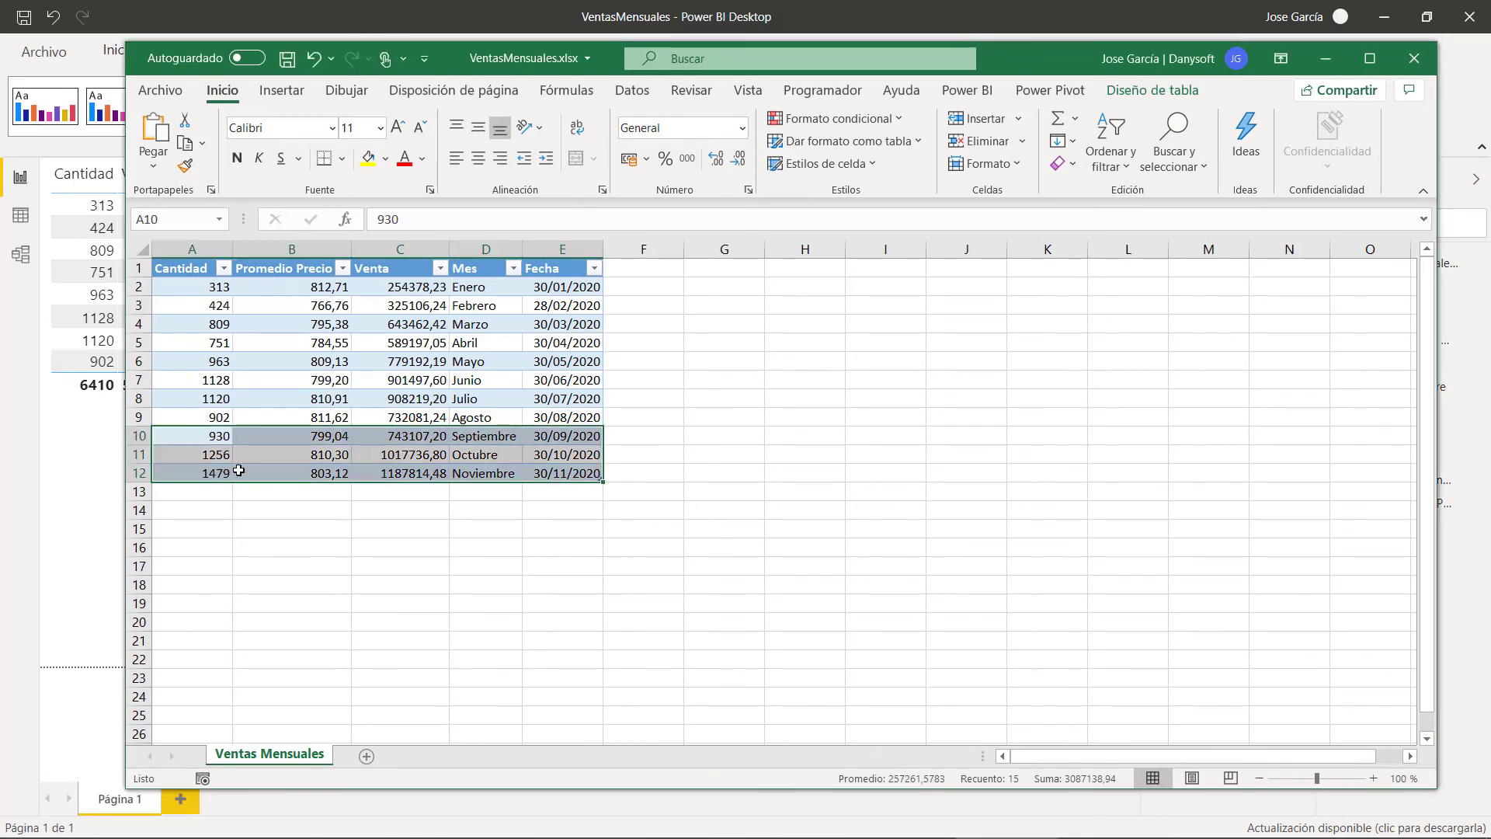
Step: Check the new Septiembre–Noviembre rows A10:E12, save VentasMensuales.xlsx, and return to Power BI Desktop
click(440, 470)
drag(221, 435, 539, 475)
click(654, 473)
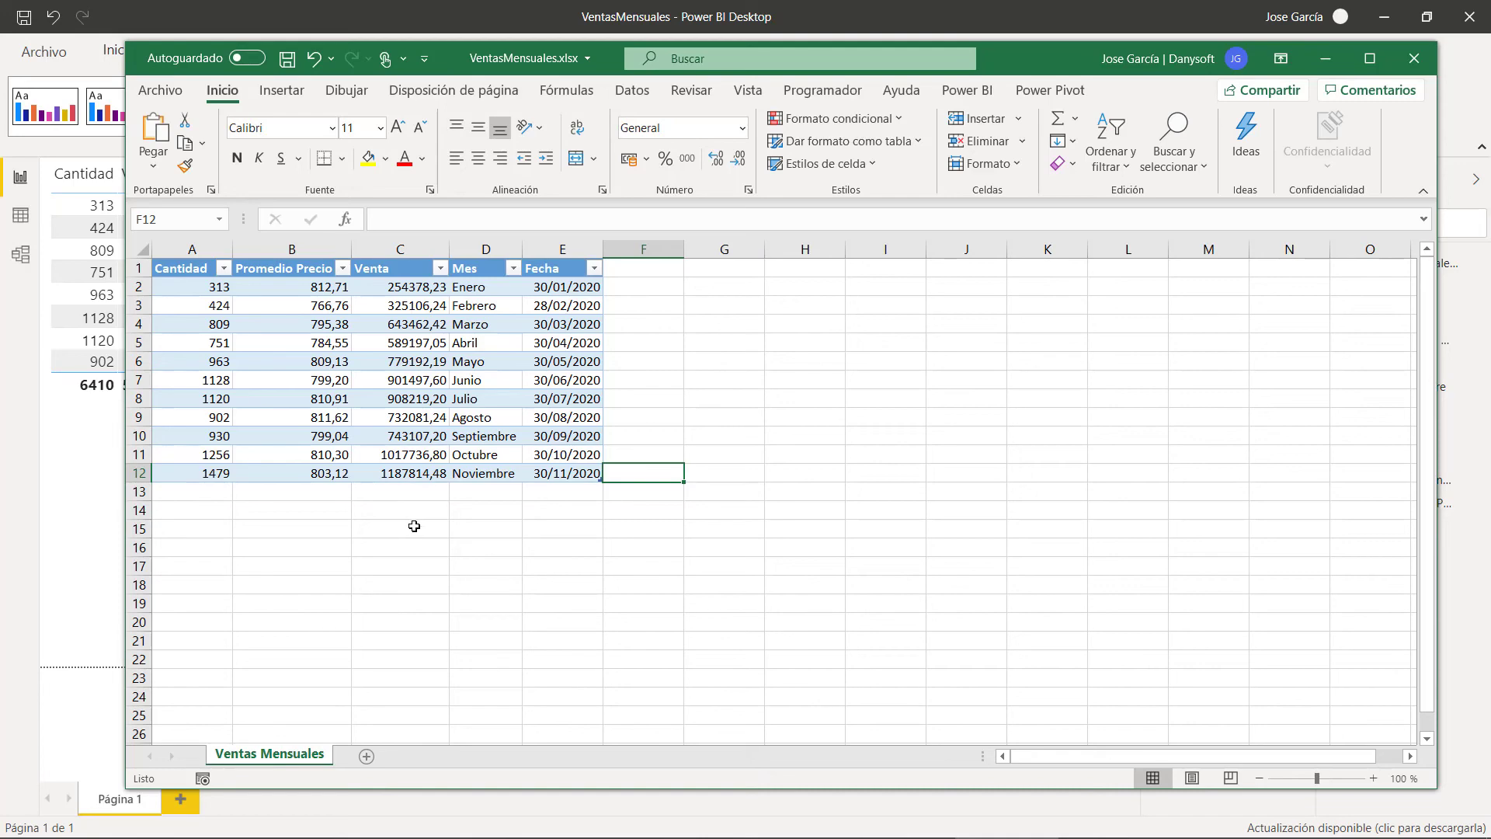
click(287, 59)
click(505, 27)
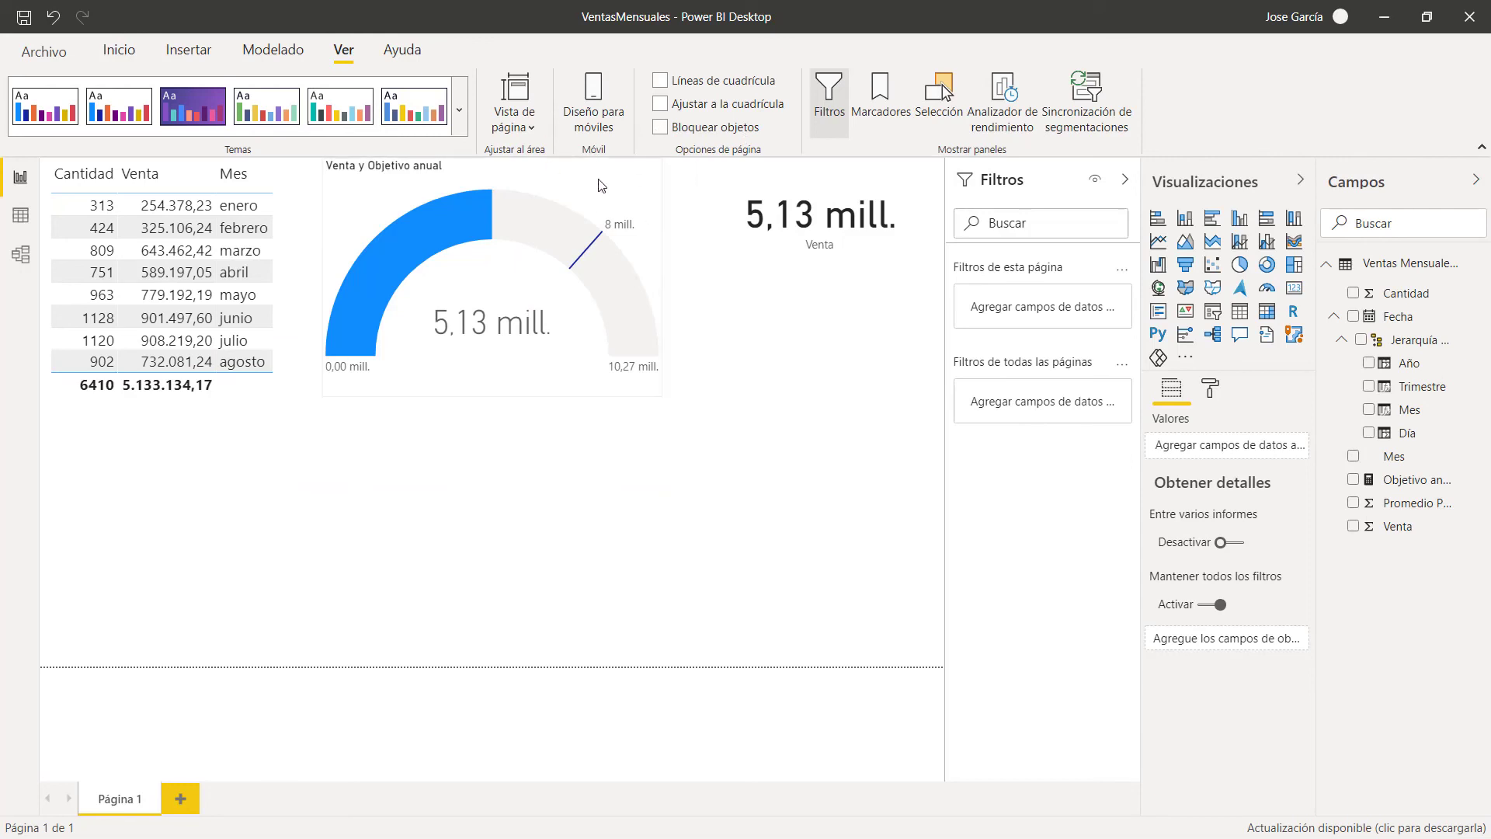
Step: Refresh the data so Venta reads 8,08 mill., stretch the table to show noviembre, and save
click(122, 60)
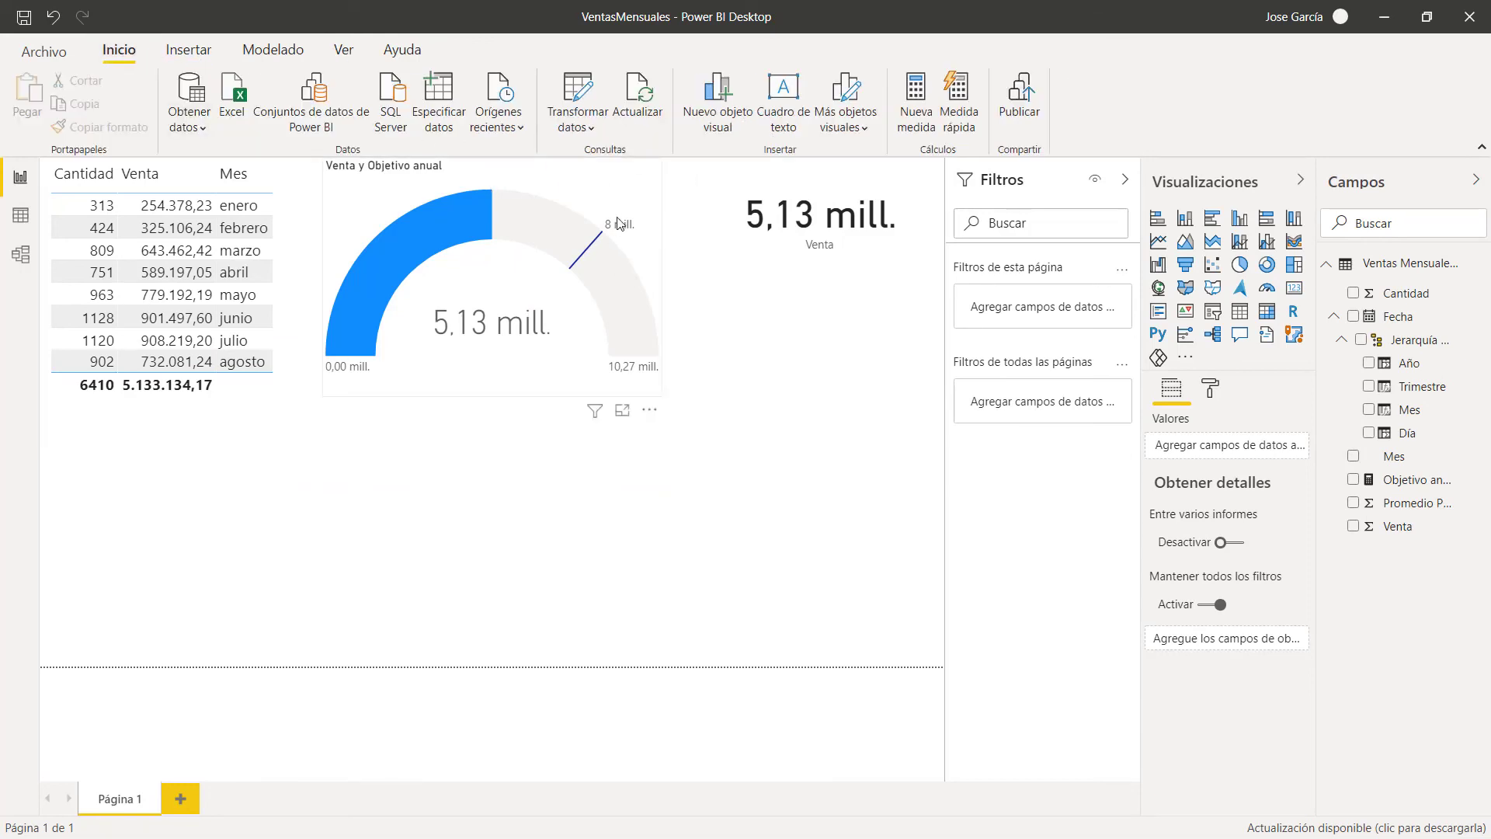
click(643, 105)
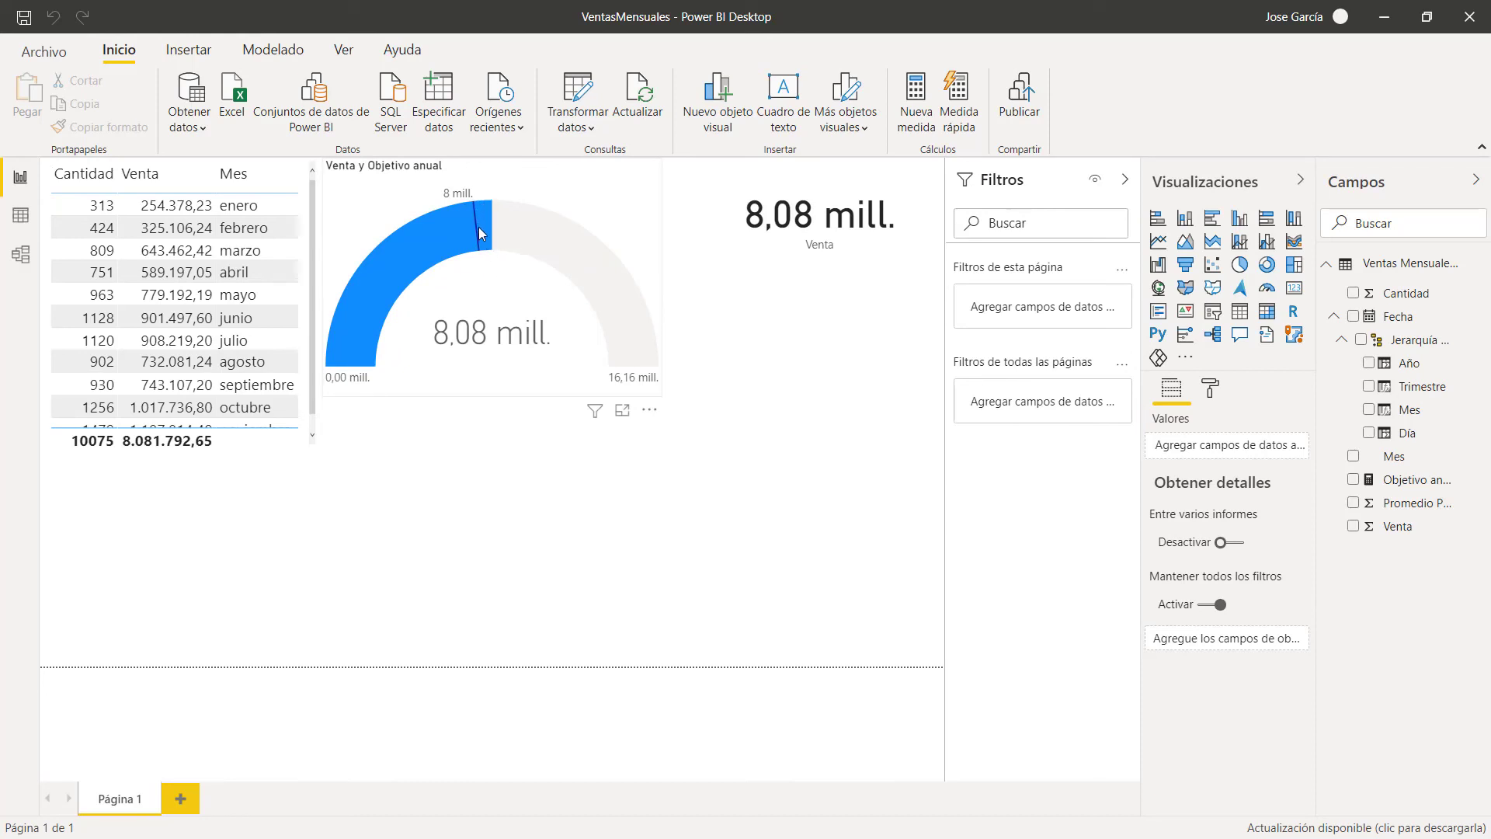
click(204, 471)
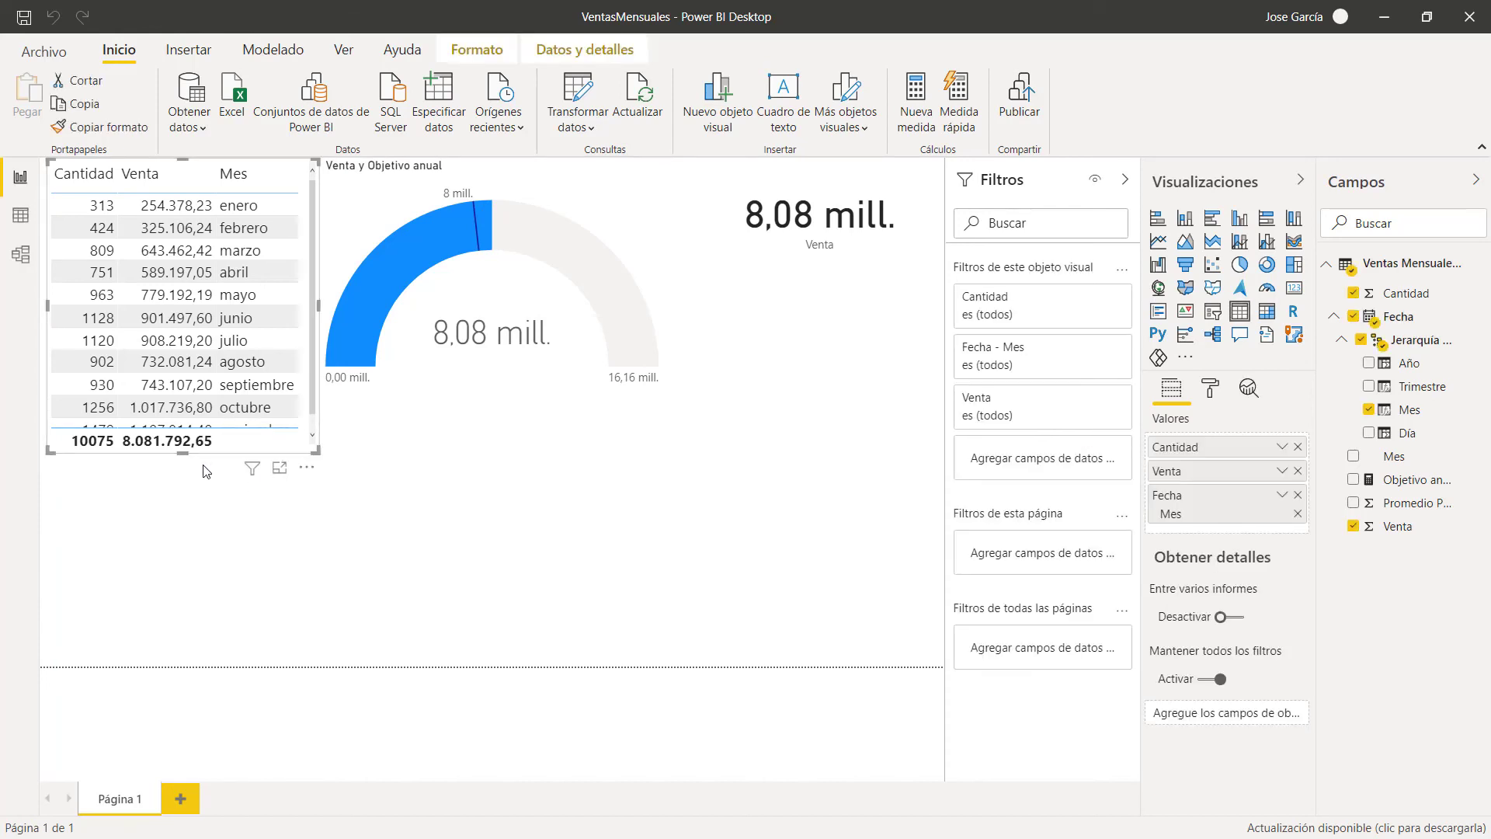
drag(182, 455, 181, 524)
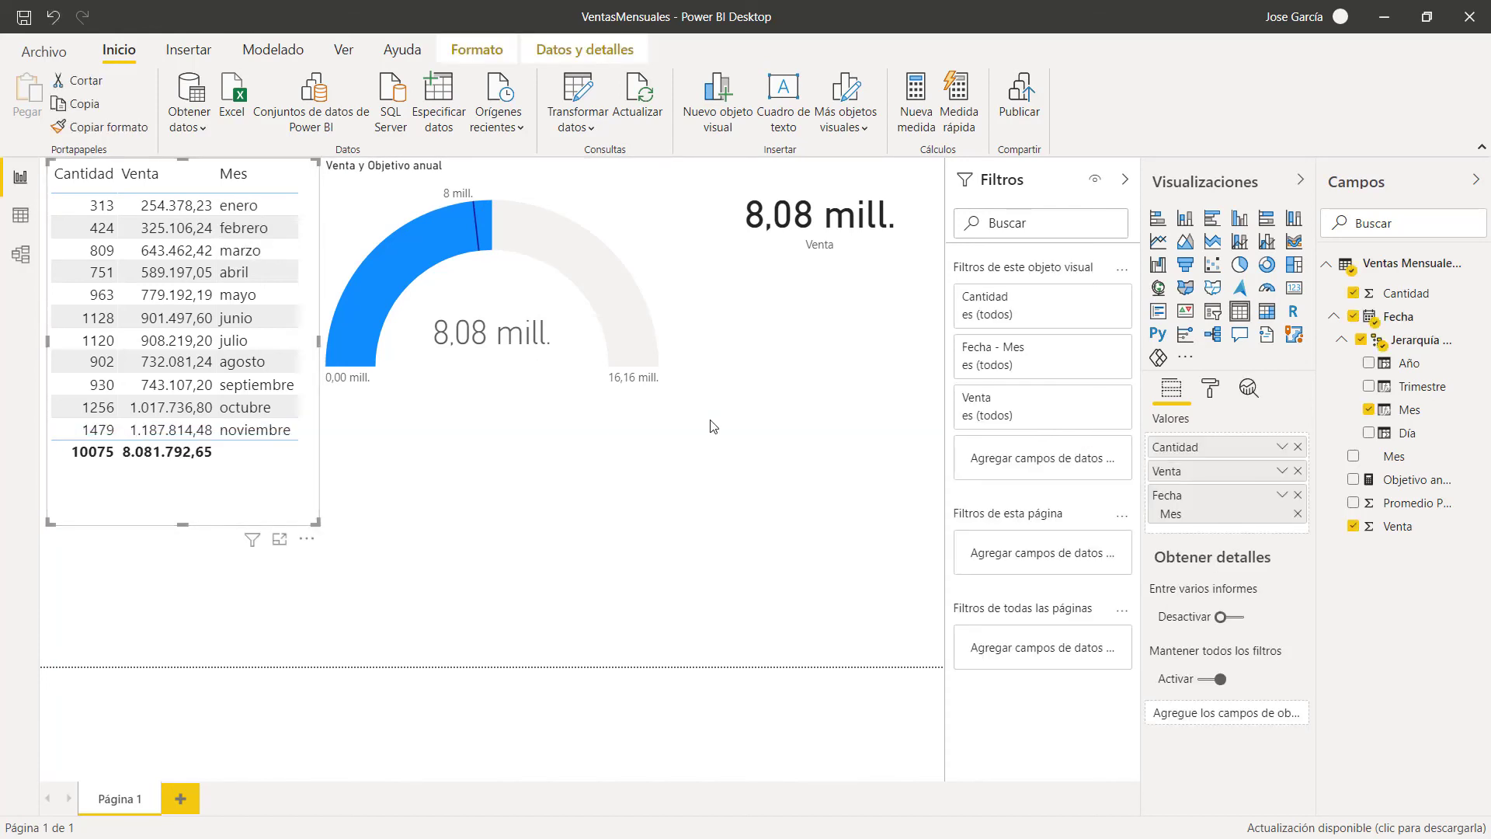
click(1022, 109)
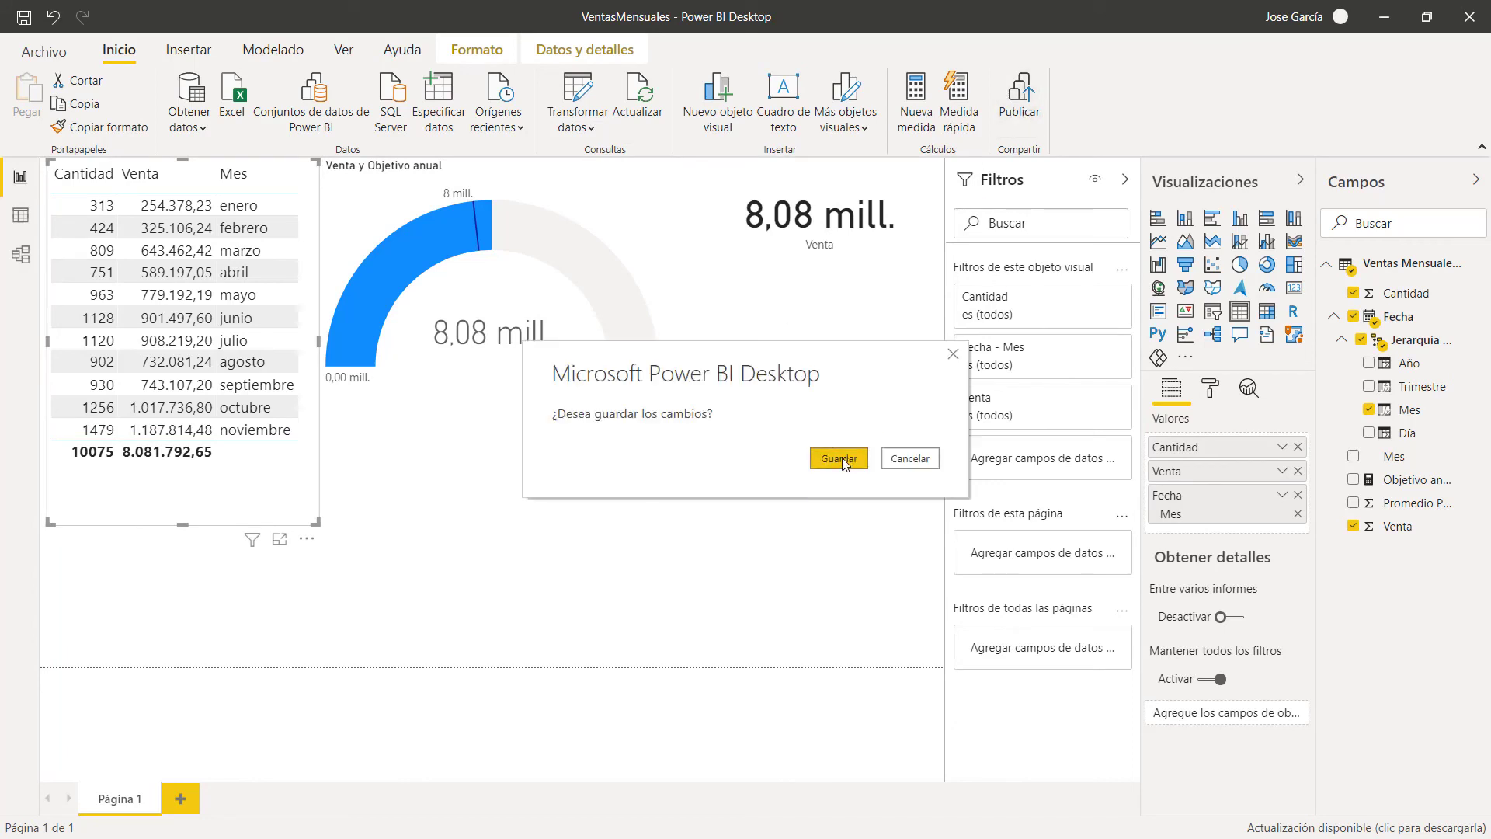
click(843, 460)
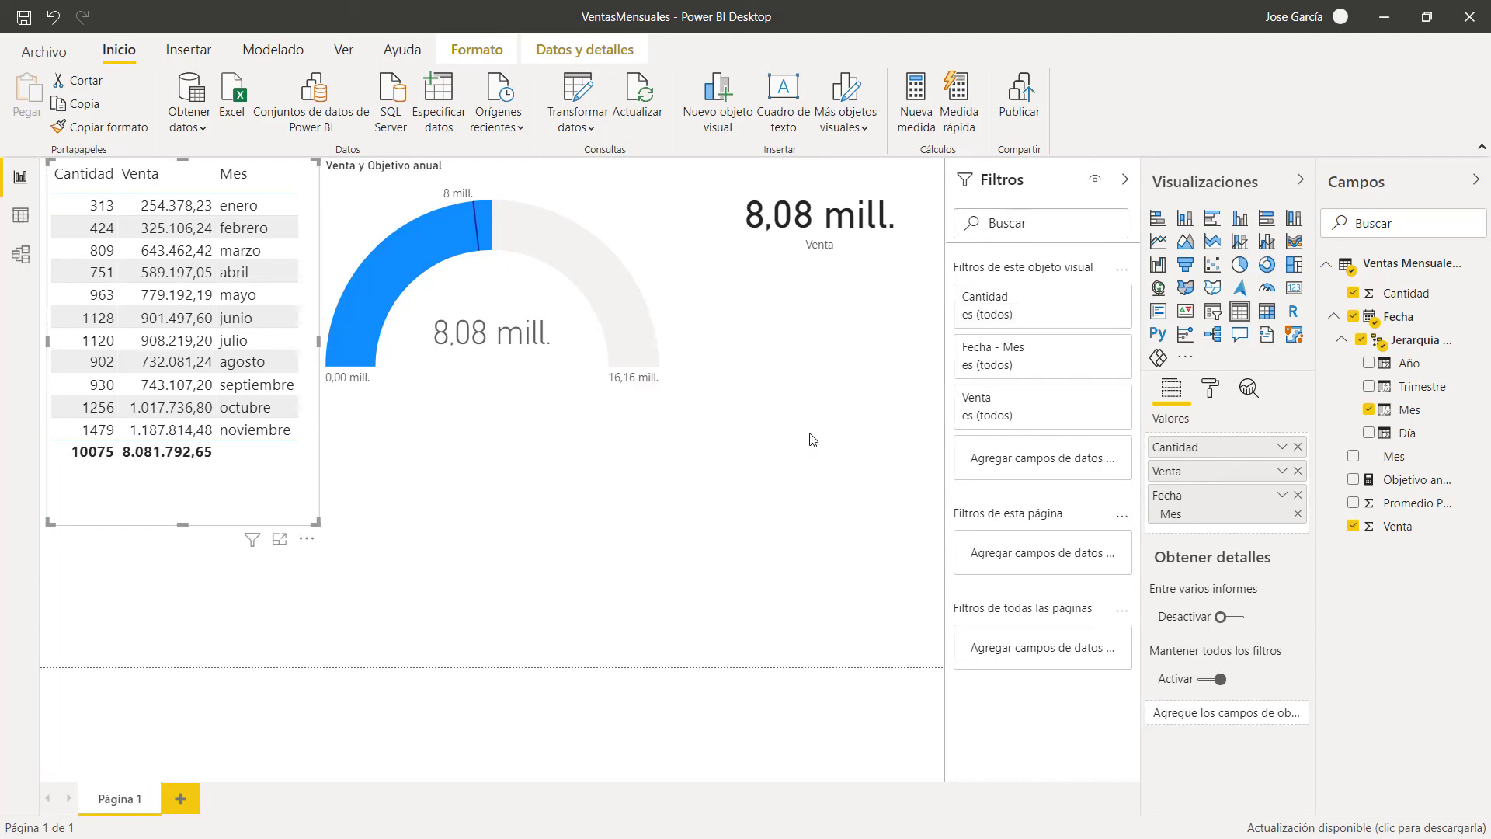
Step: Publish VentasMensuales.pbix to Mi área de trabajo, replacing the existing dataset, and open it online
click(633, 382)
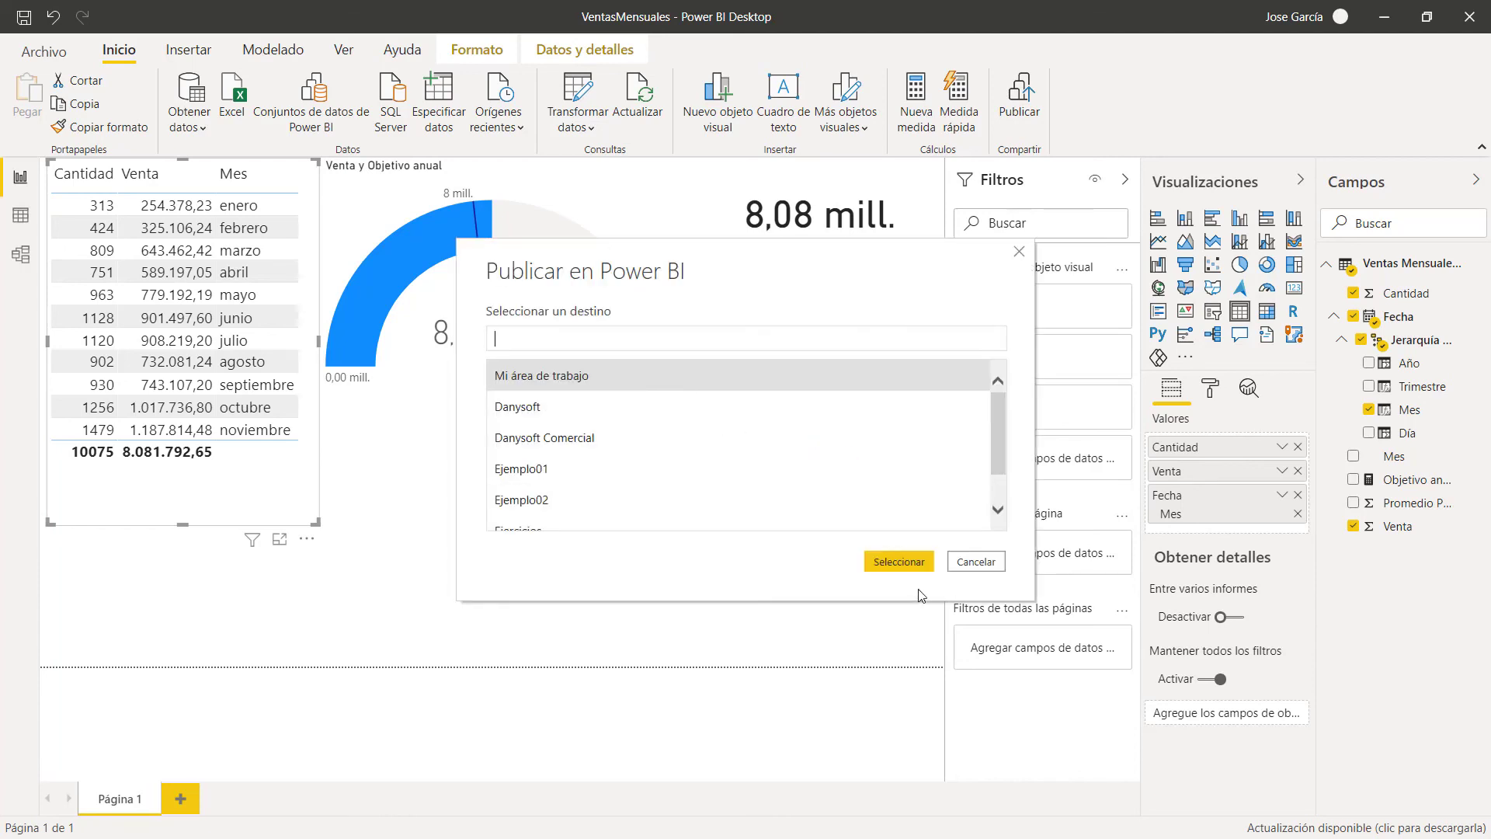
click(905, 564)
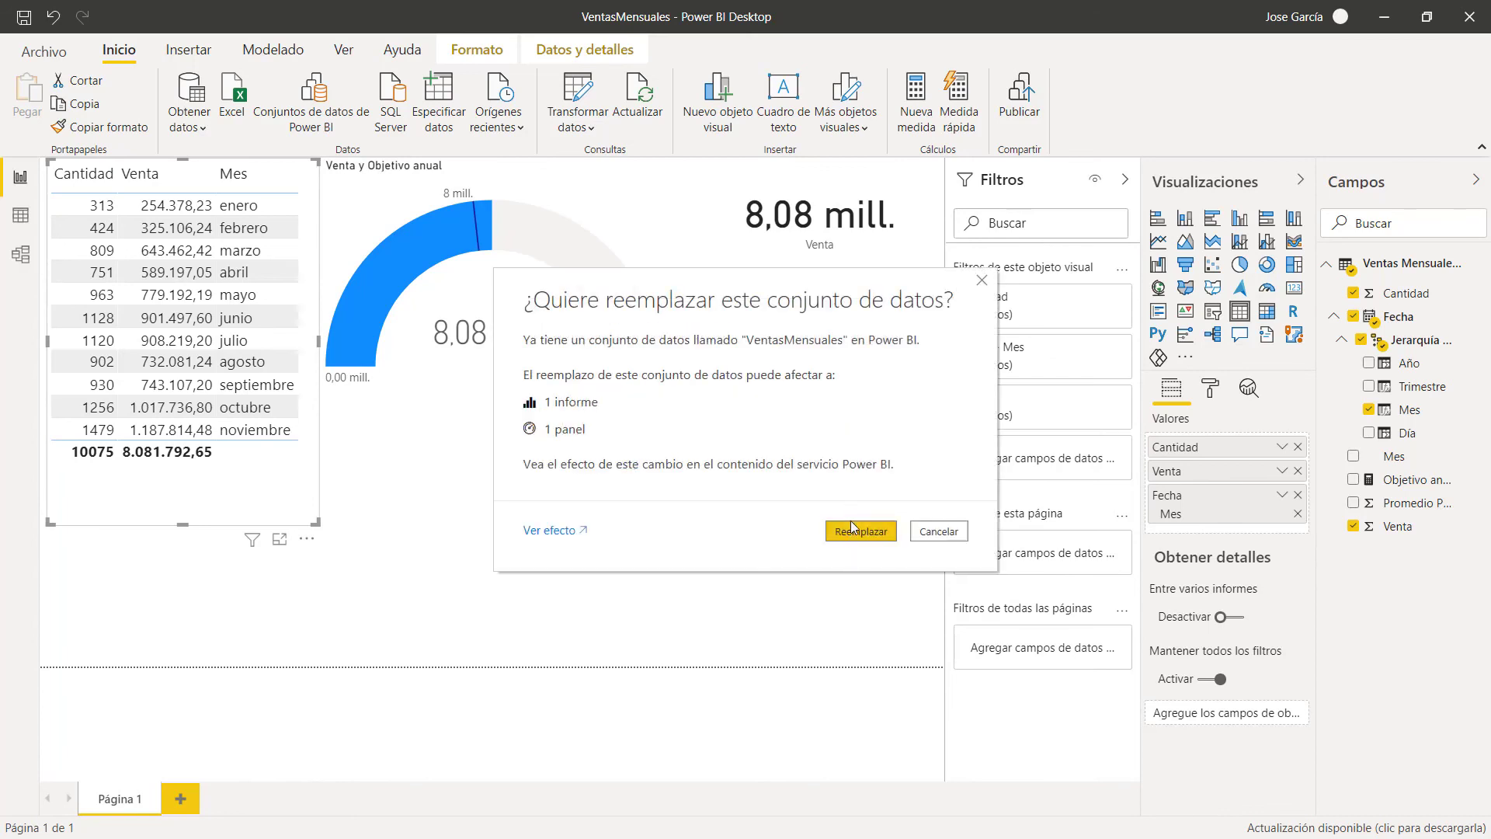
click(859, 533)
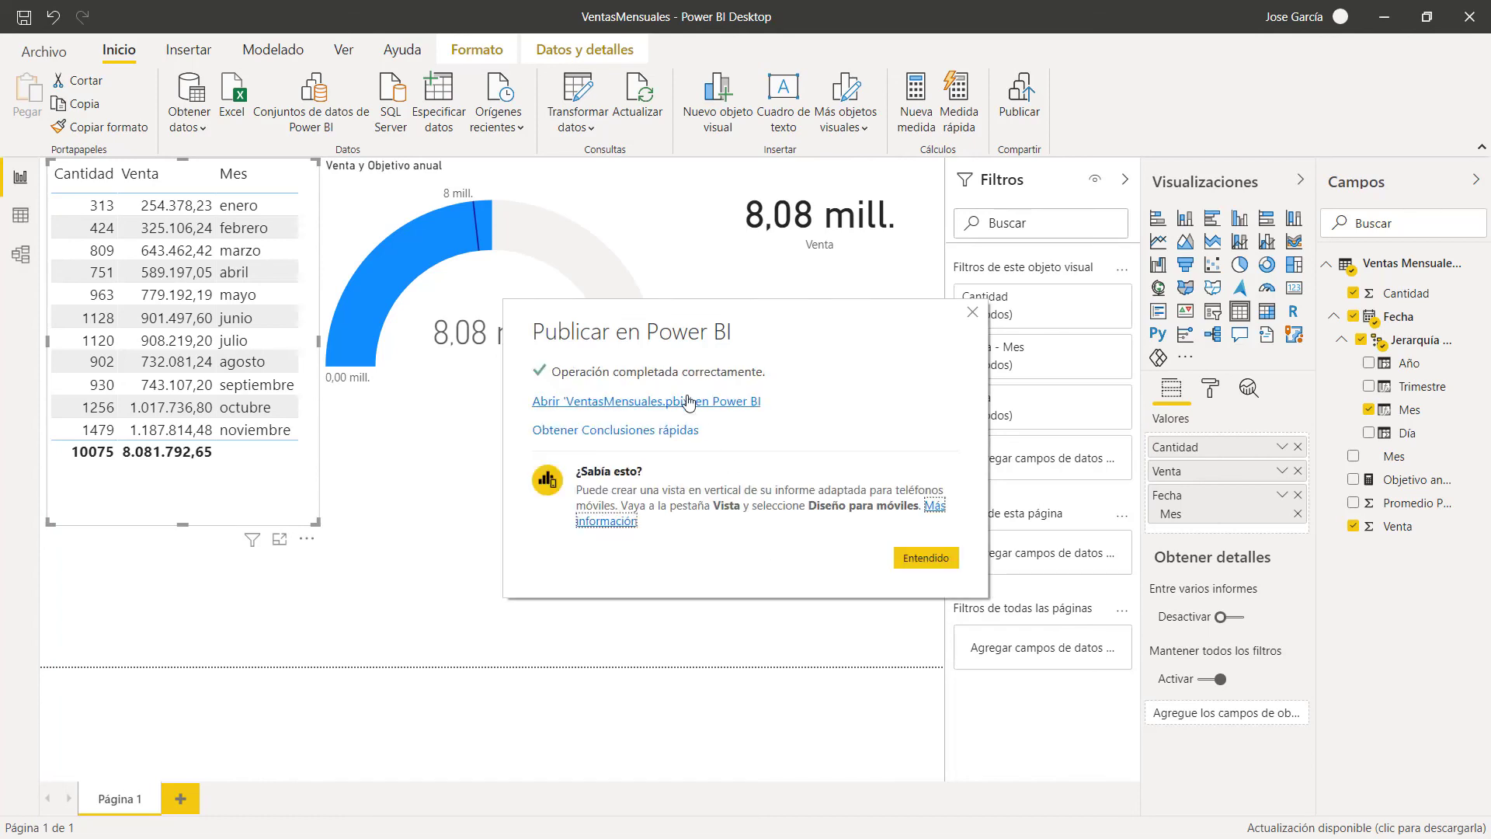
click(683, 402)
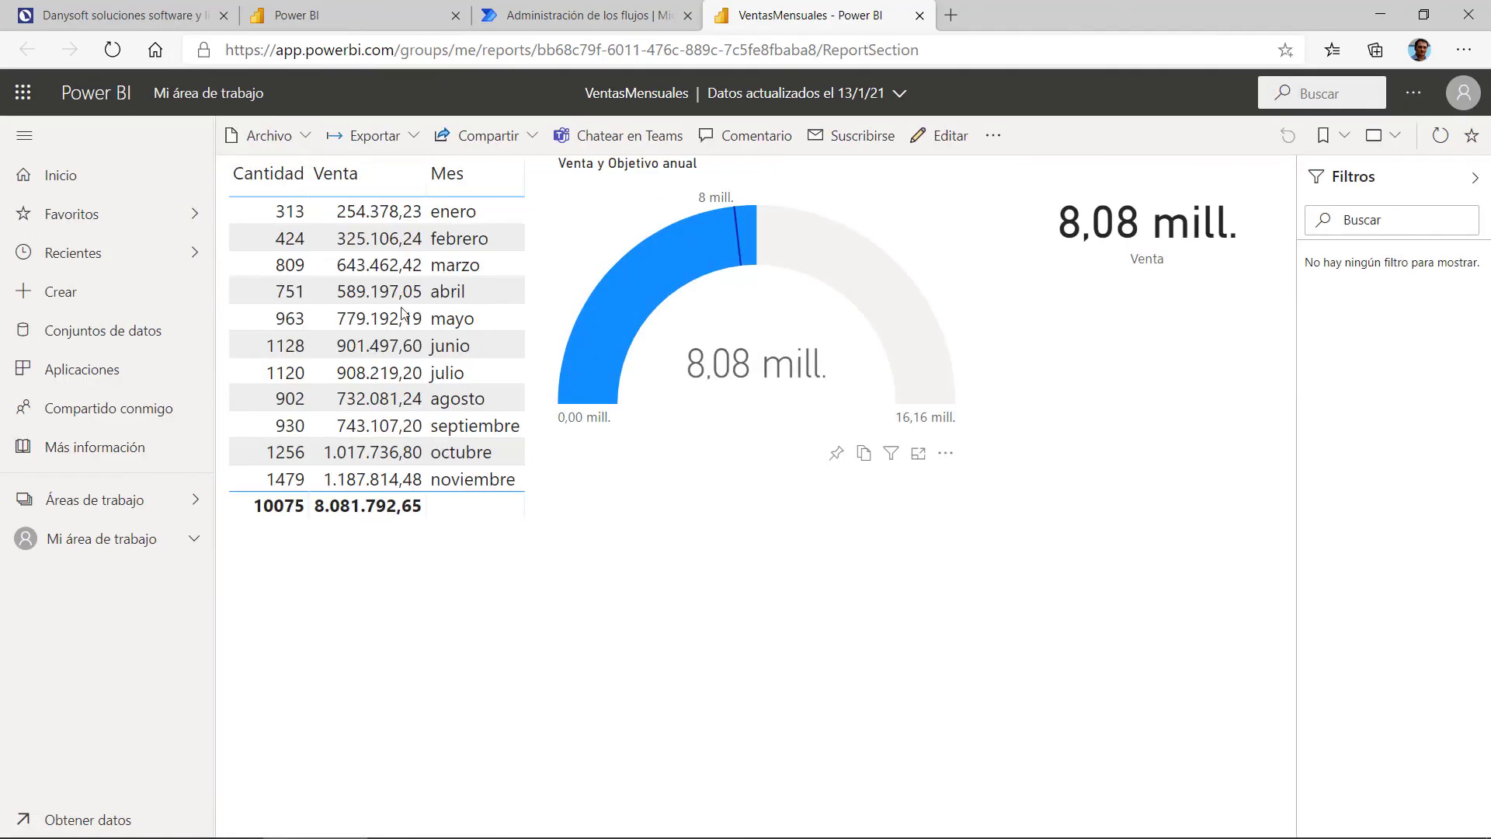
Step: Open the VentasMensuales dashboard from Mi área de trabajo
click(65, 547)
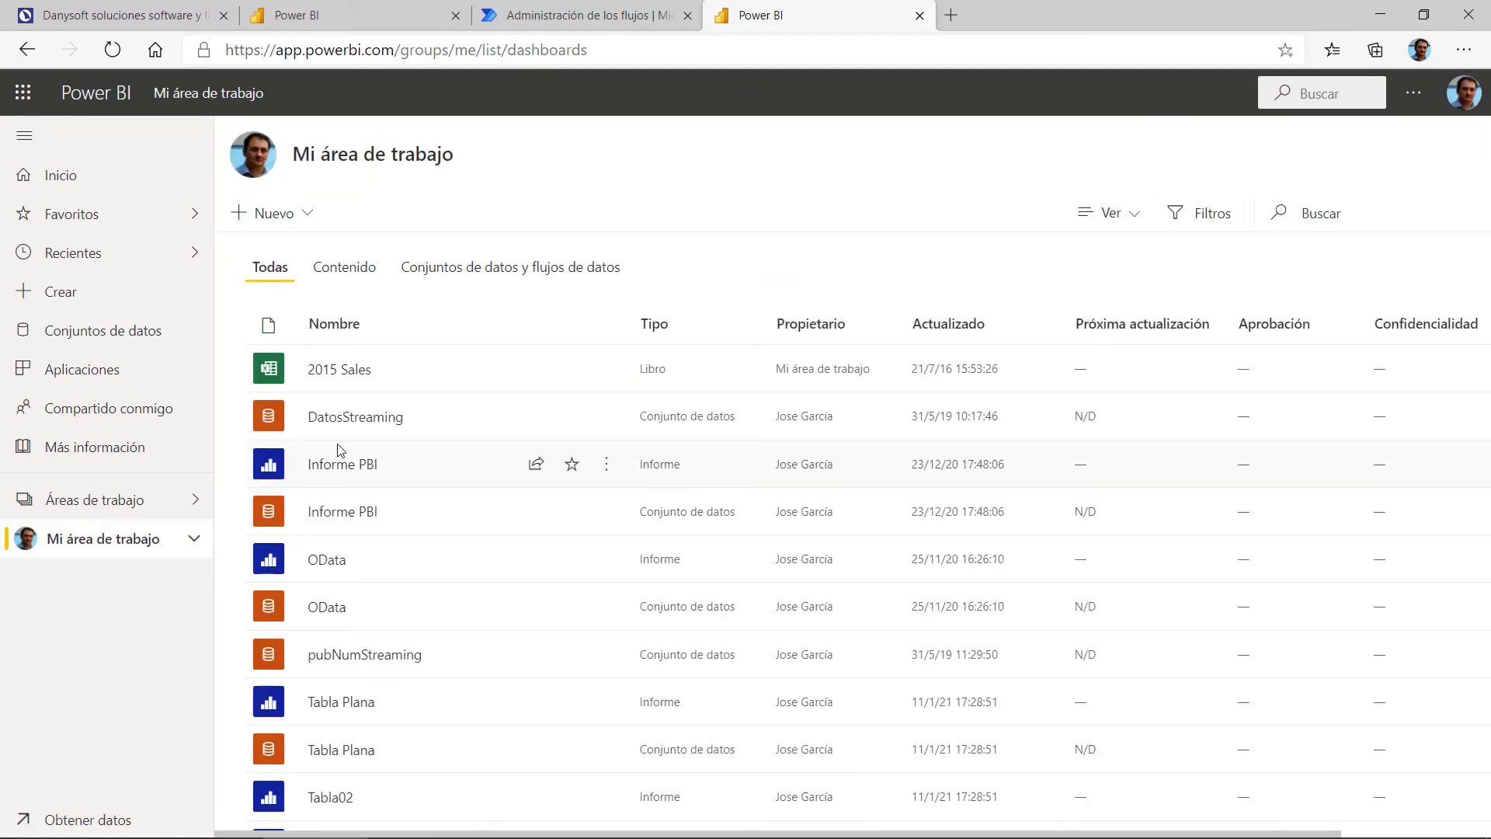
scroll(353, 505, down, 3)
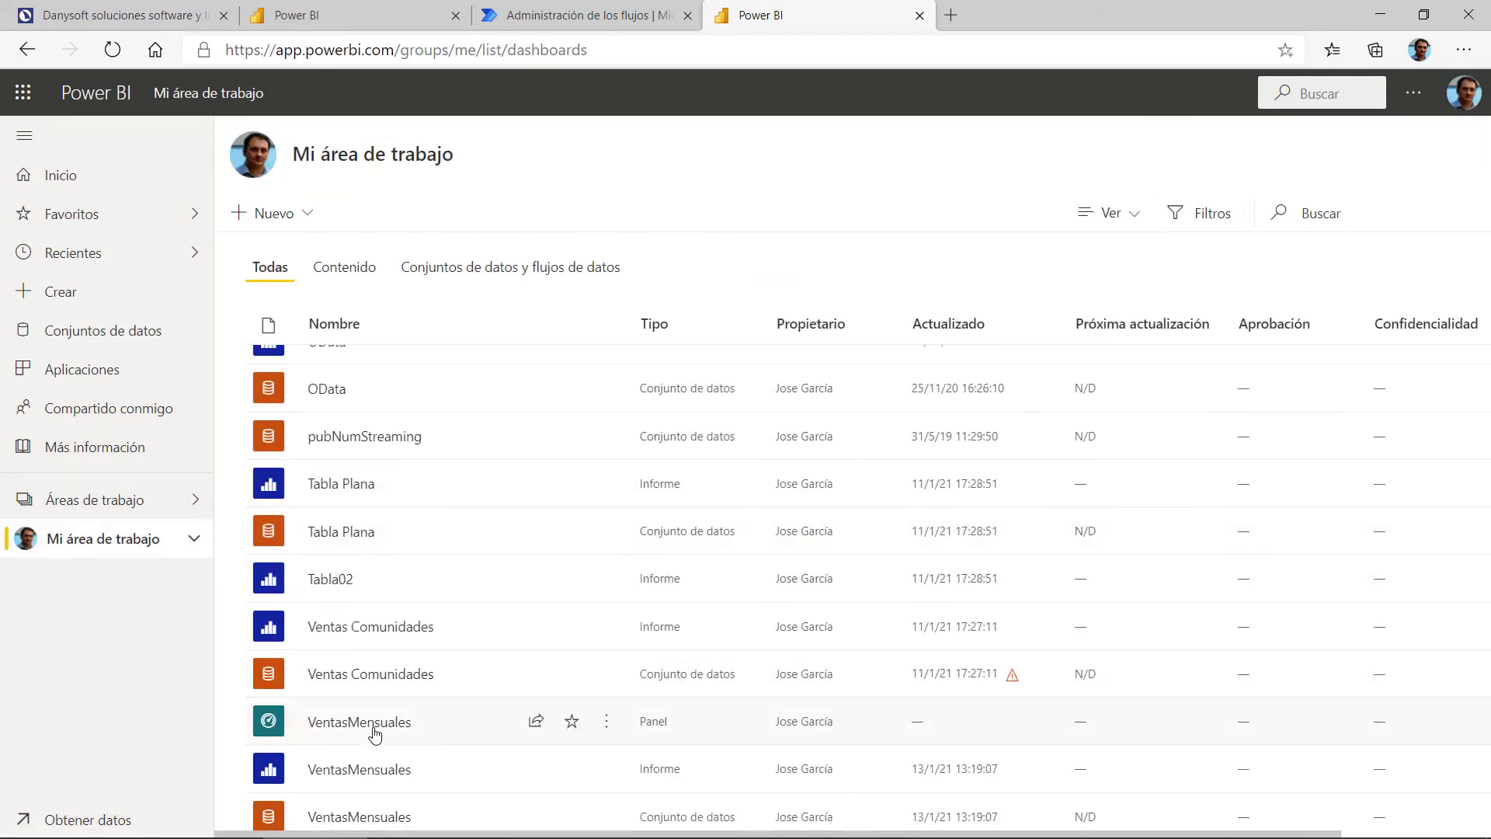
click(373, 728)
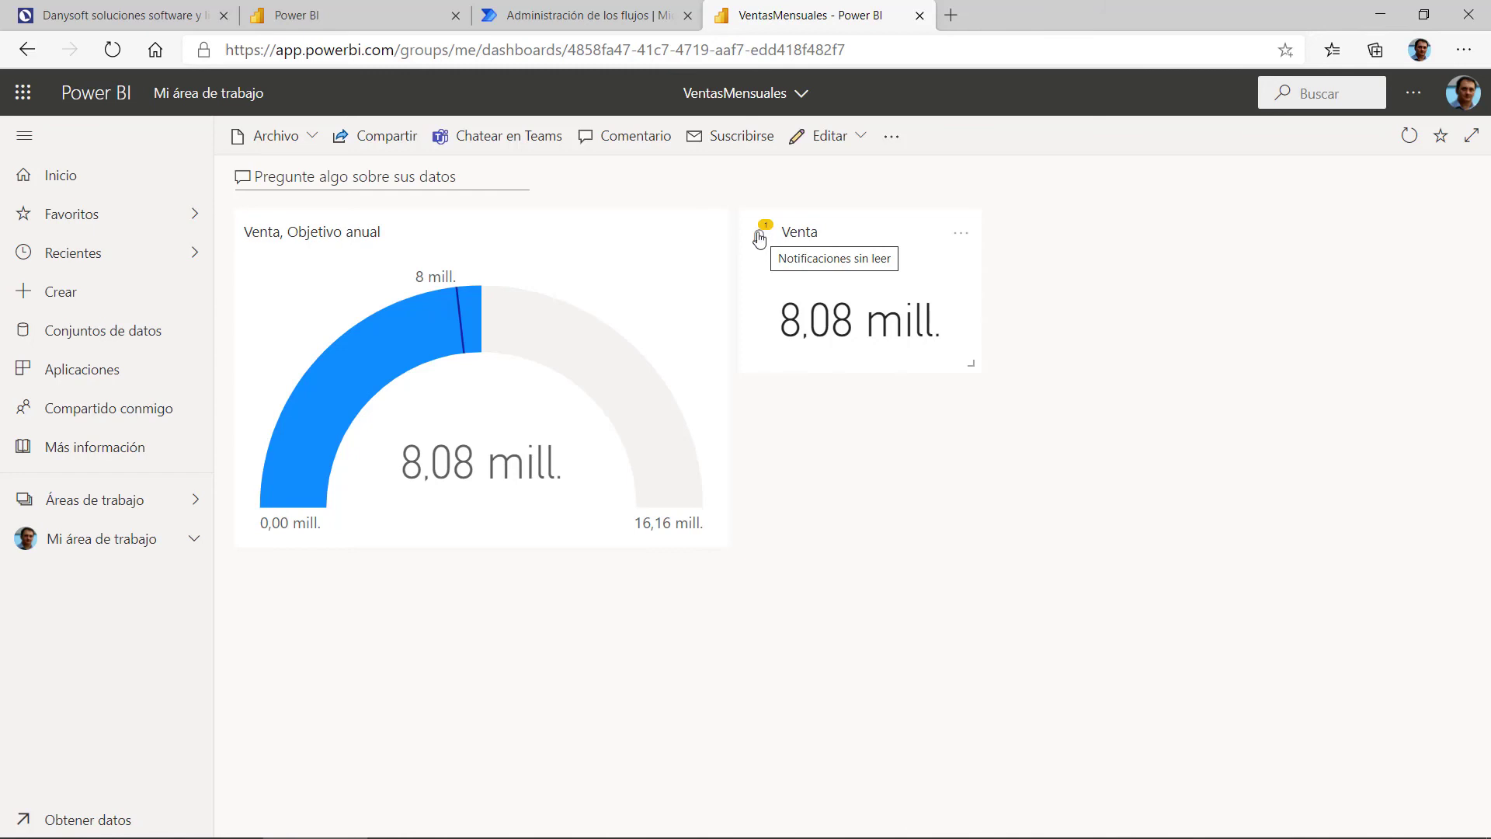
Step: Read the Venta tile's Objetivo Ventas alert: 8081792.65 exceeds the 7000000 threshold
click(760, 240)
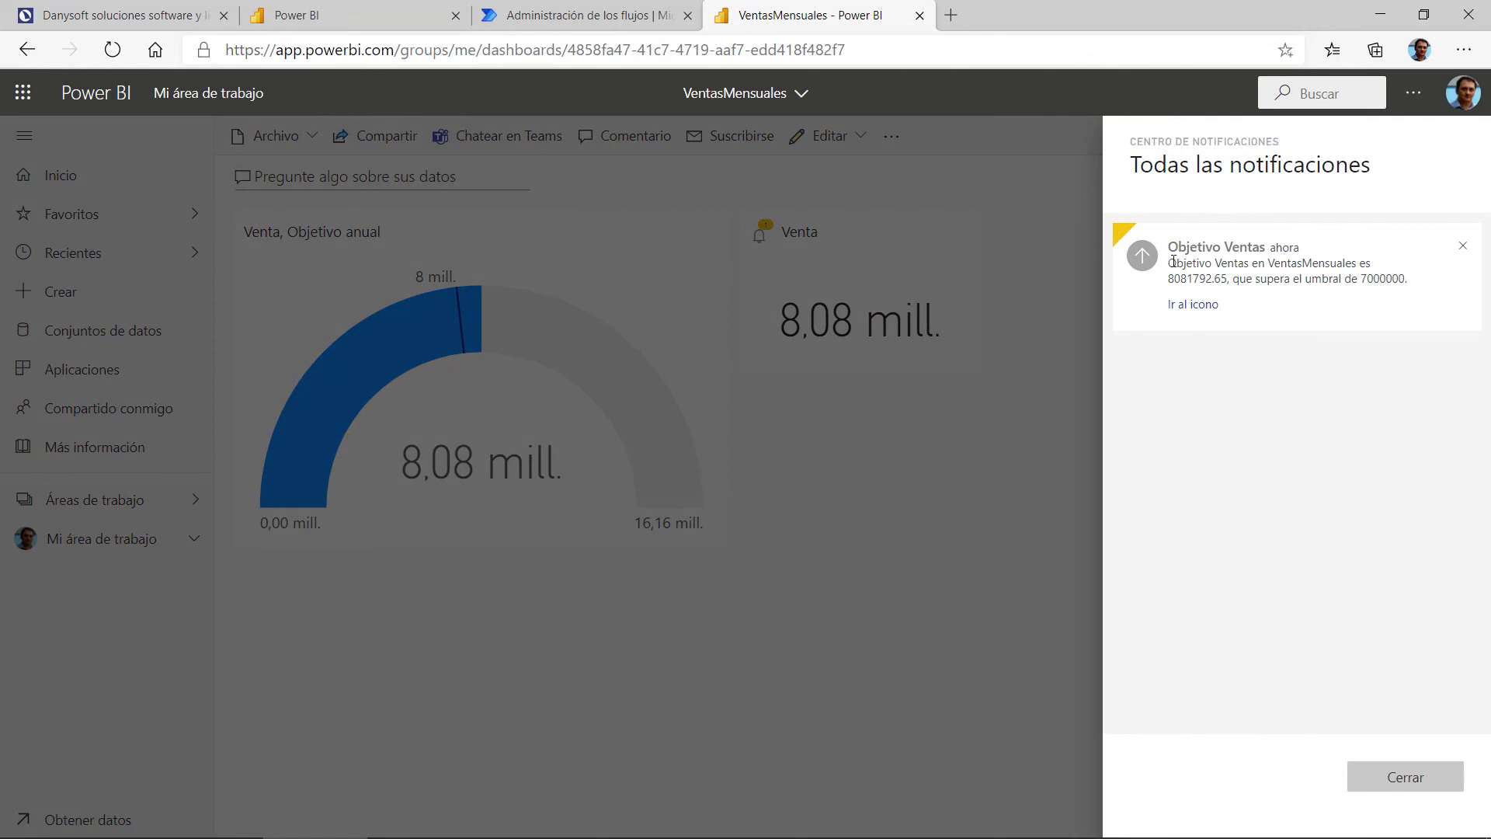
drag(1173, 262, 1257, 247)
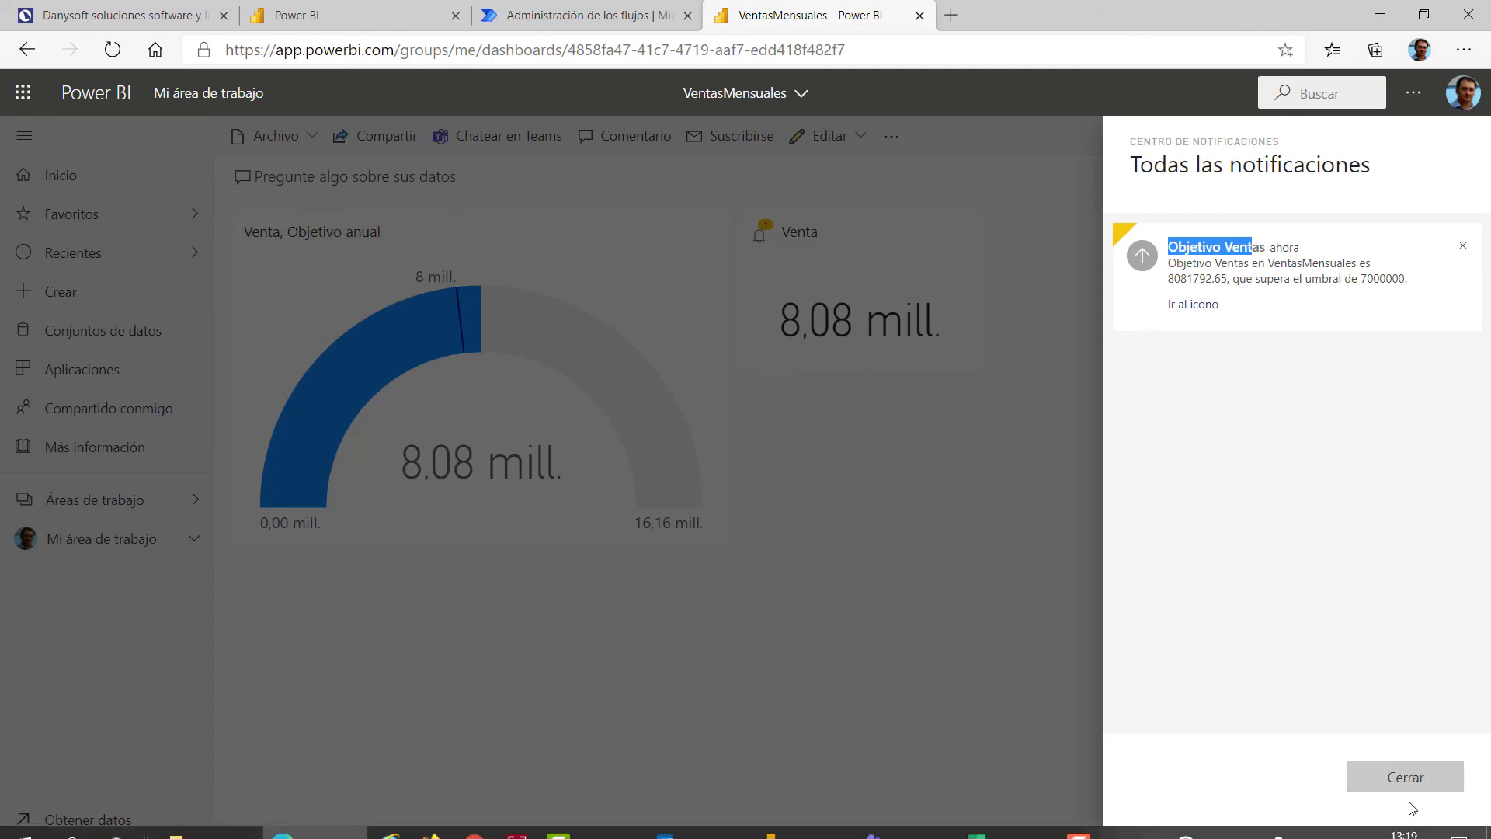
click(1398, 776)
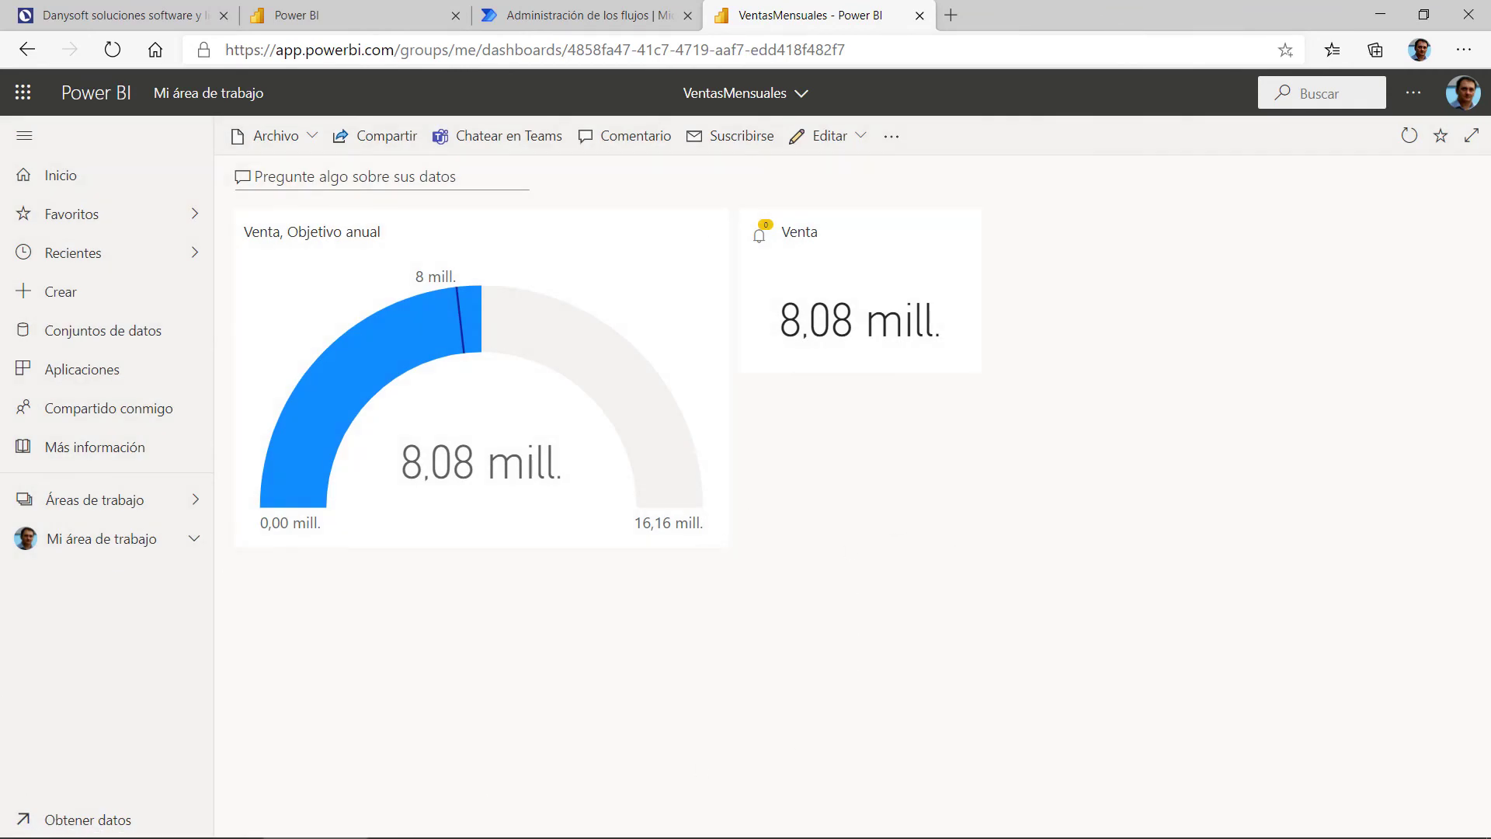
Step: Review the Teams meeting invite dated 20 January 2021, then move it off screen to reveal the flow
click(590, 14)
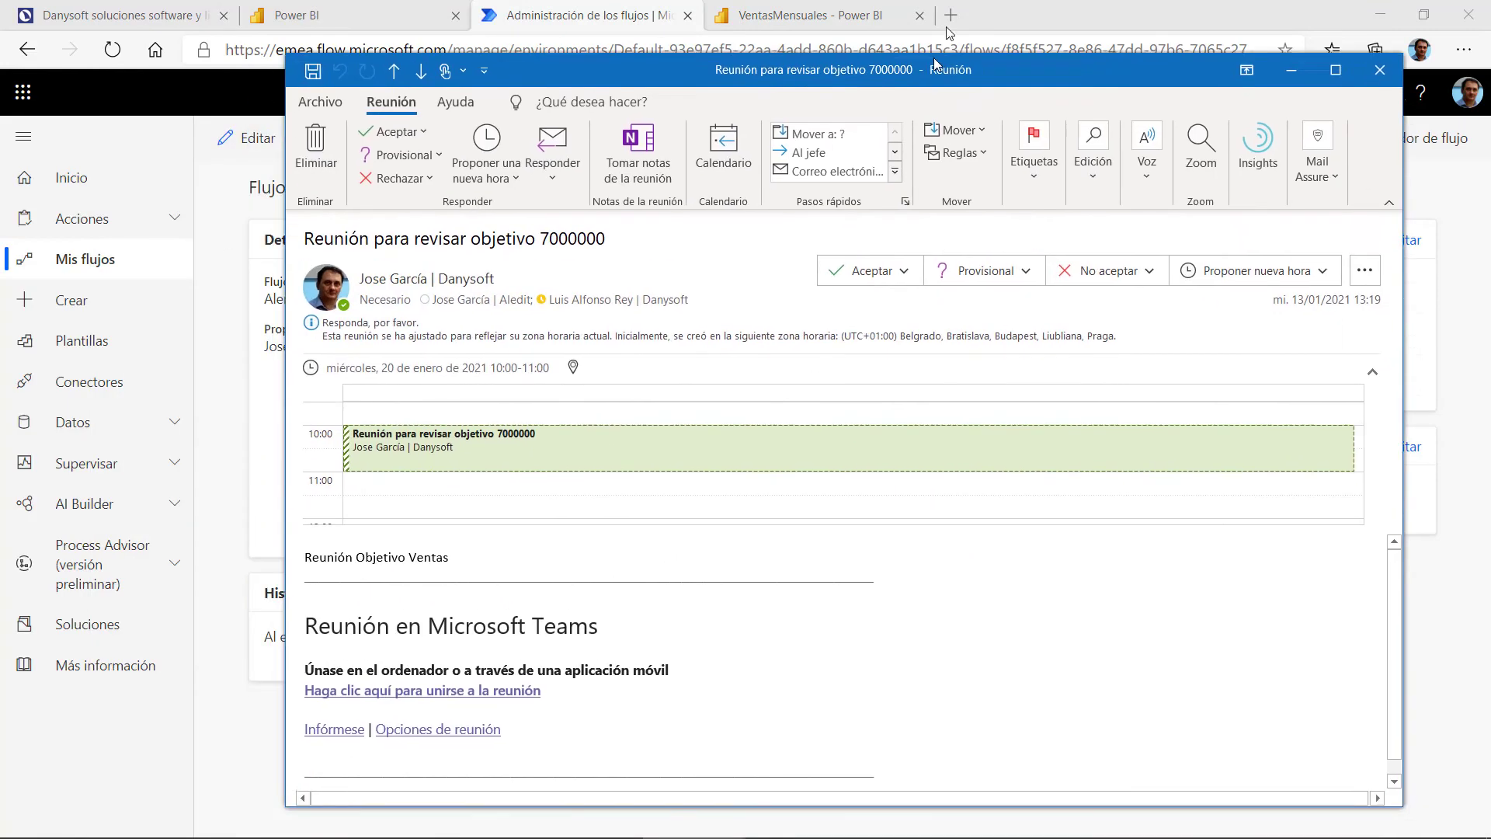
drag(936, 65, 863, 33)
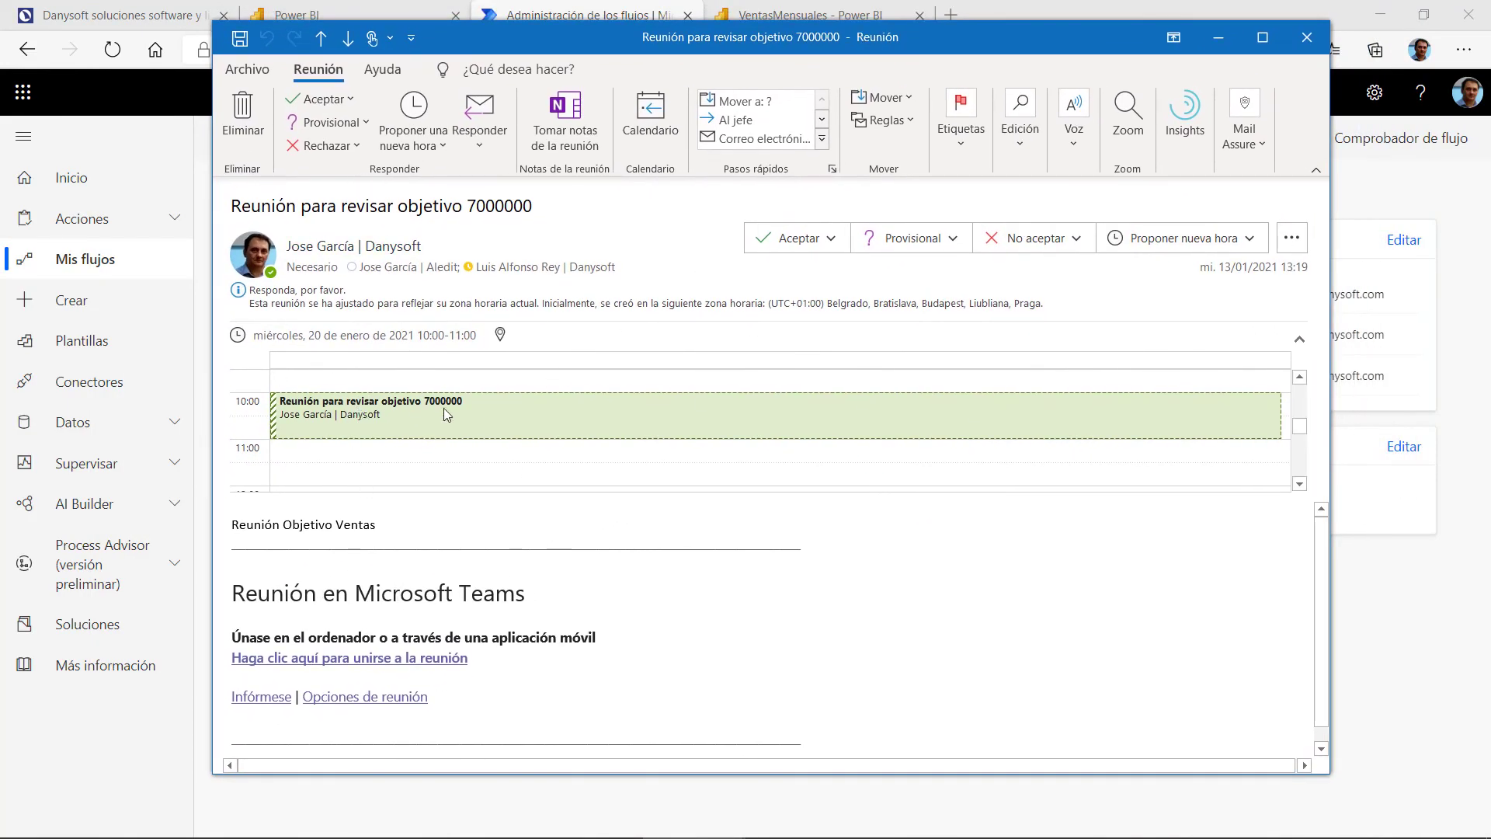
drag(257, 338, 486, 337)
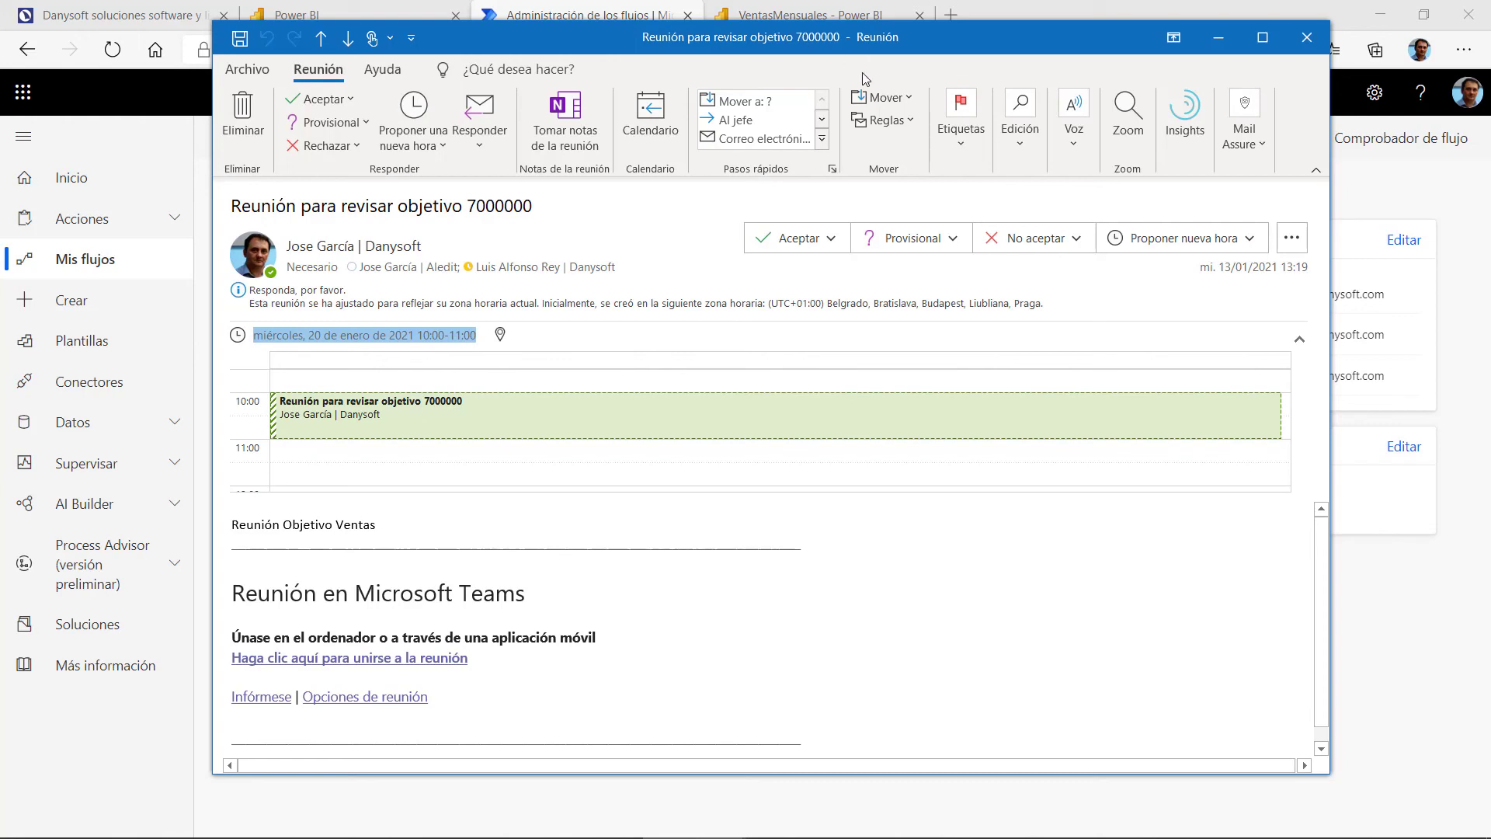
drag(928, 42, 0, 49)
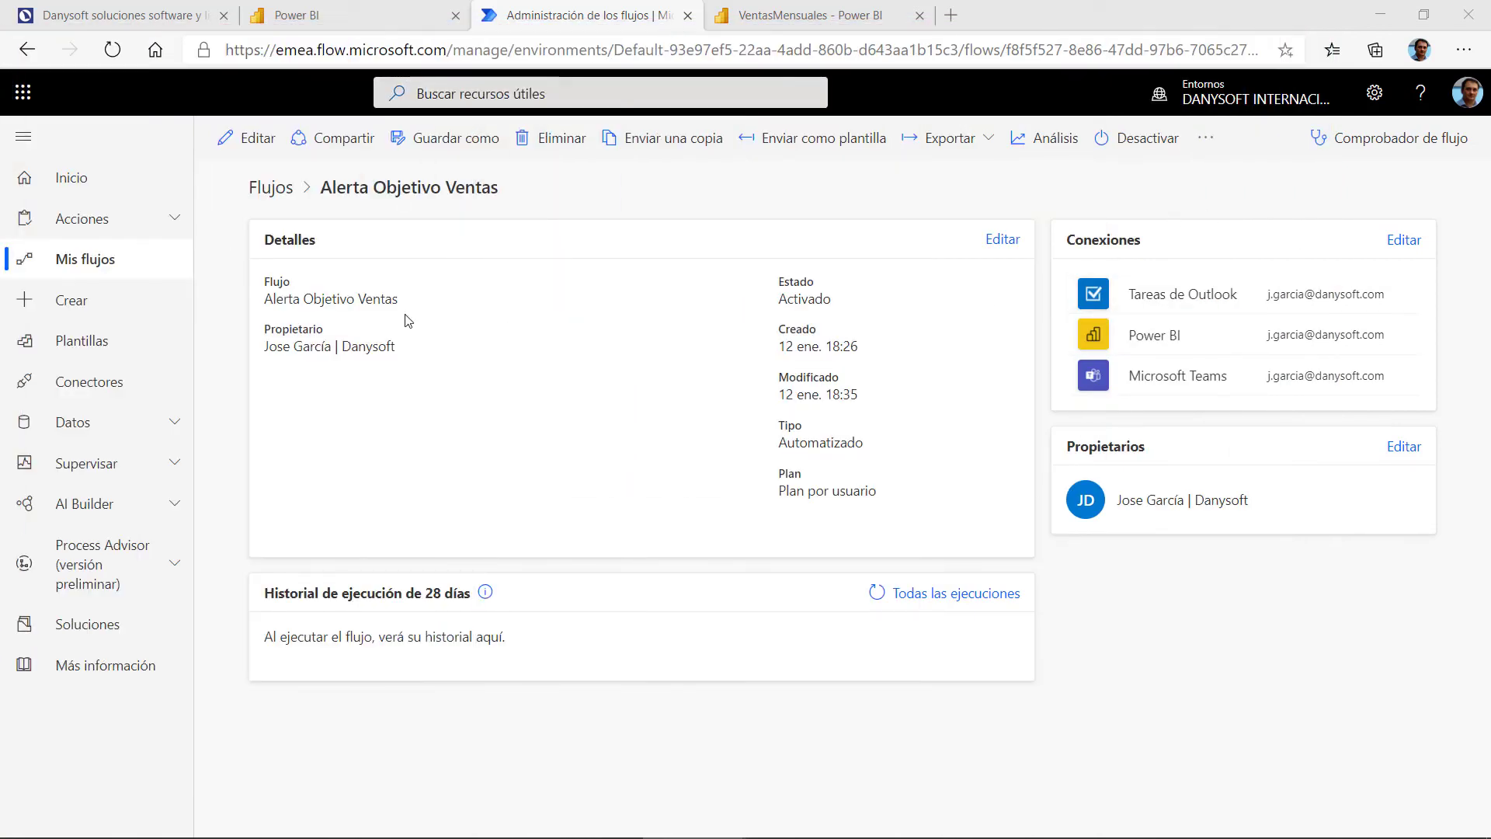
Step: Compare the task subject Revisar: Objetivo Ventas with the flow's expanded Crear una tarea step
click(259, 142)
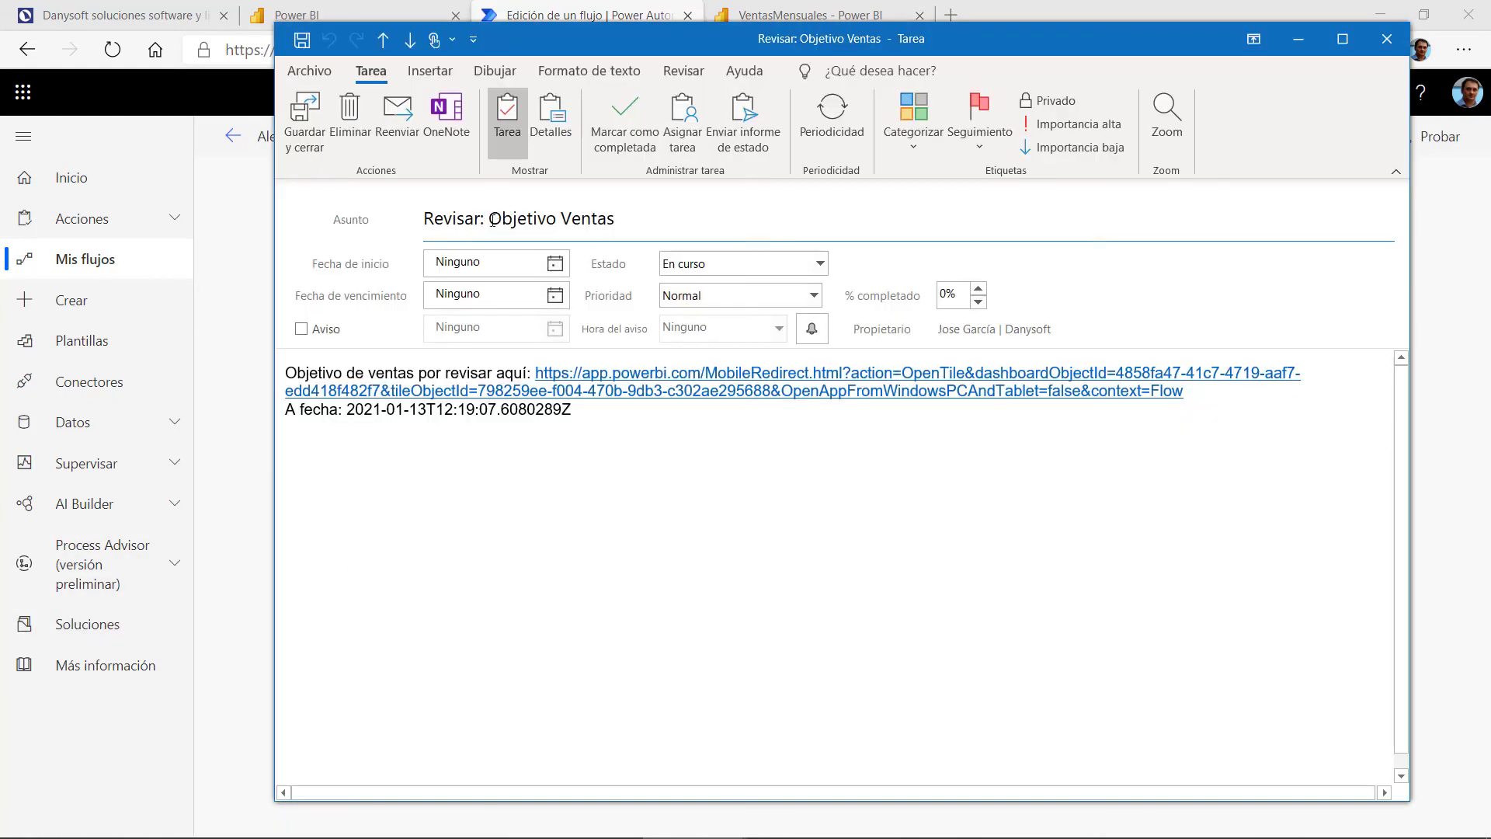
drag(426, 217, 615, 220)
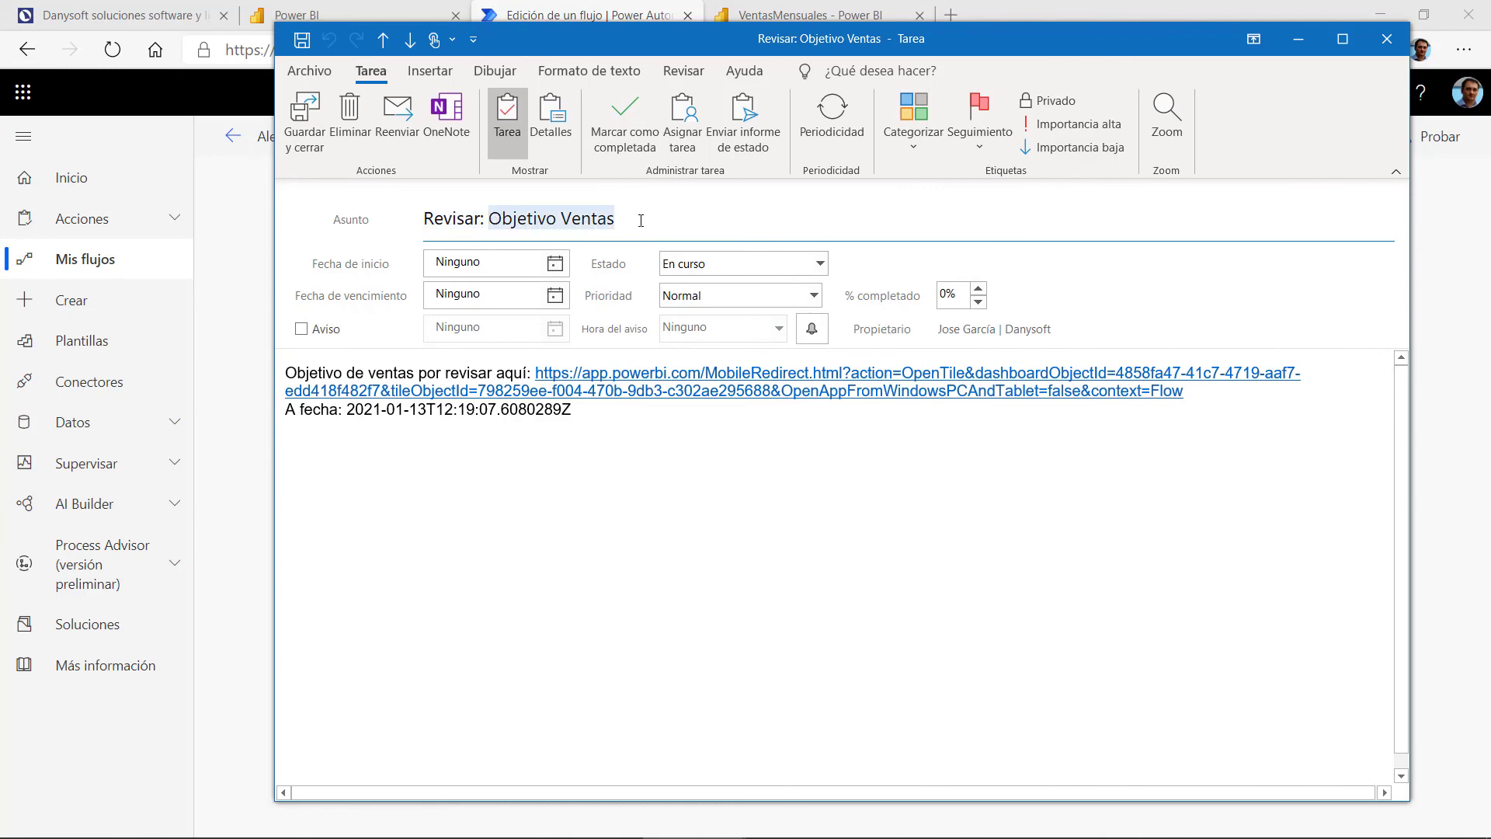
drag(747, 36, 651, 92)
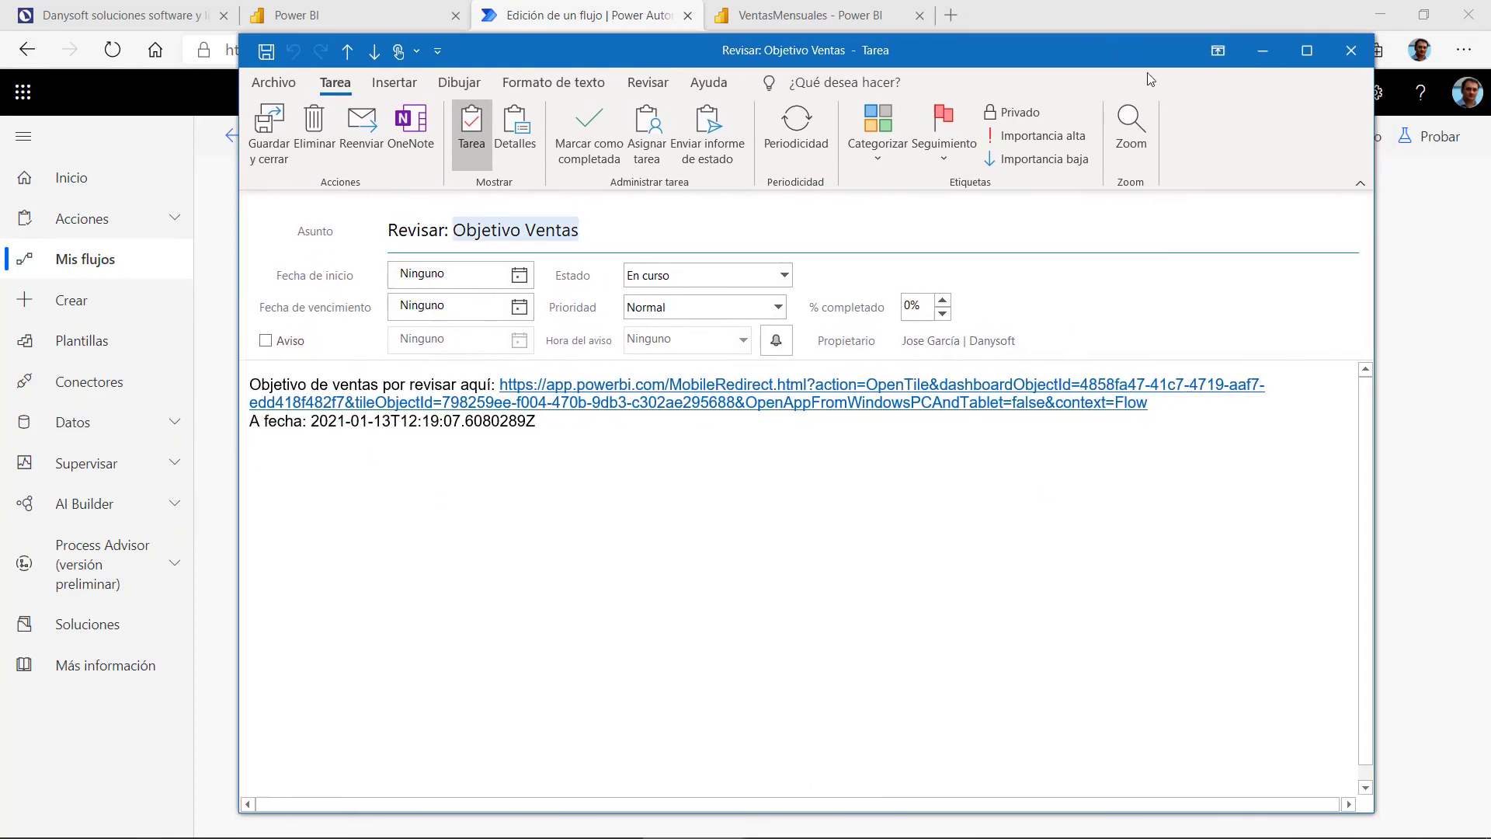
click(1252, 91)
click(760, 282)
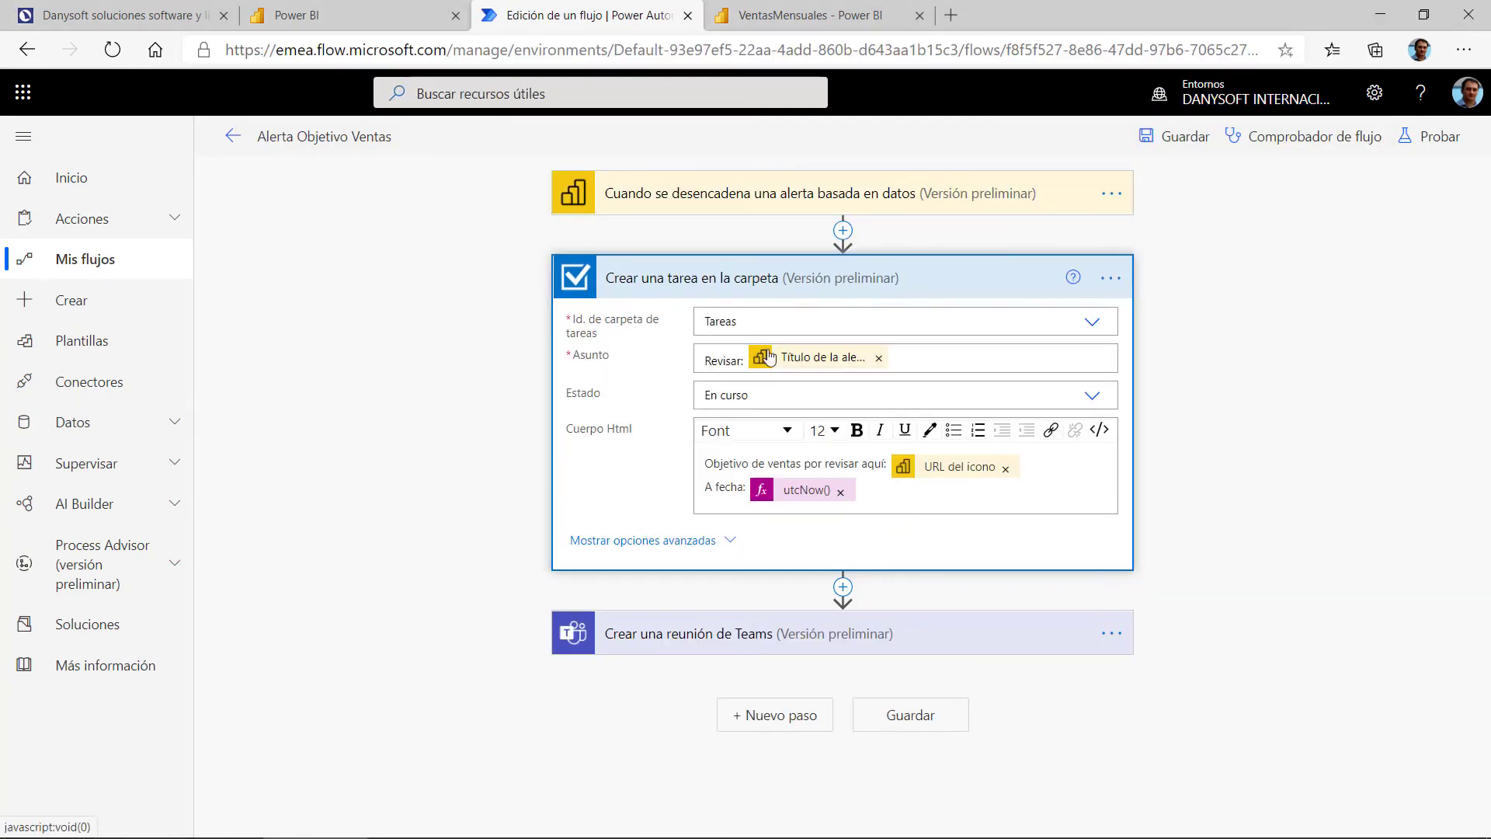
Step: Reopen the task and check its body text 'Objetivo de ventas por revisar aquí' and alert date
mouse_move(854, 836)
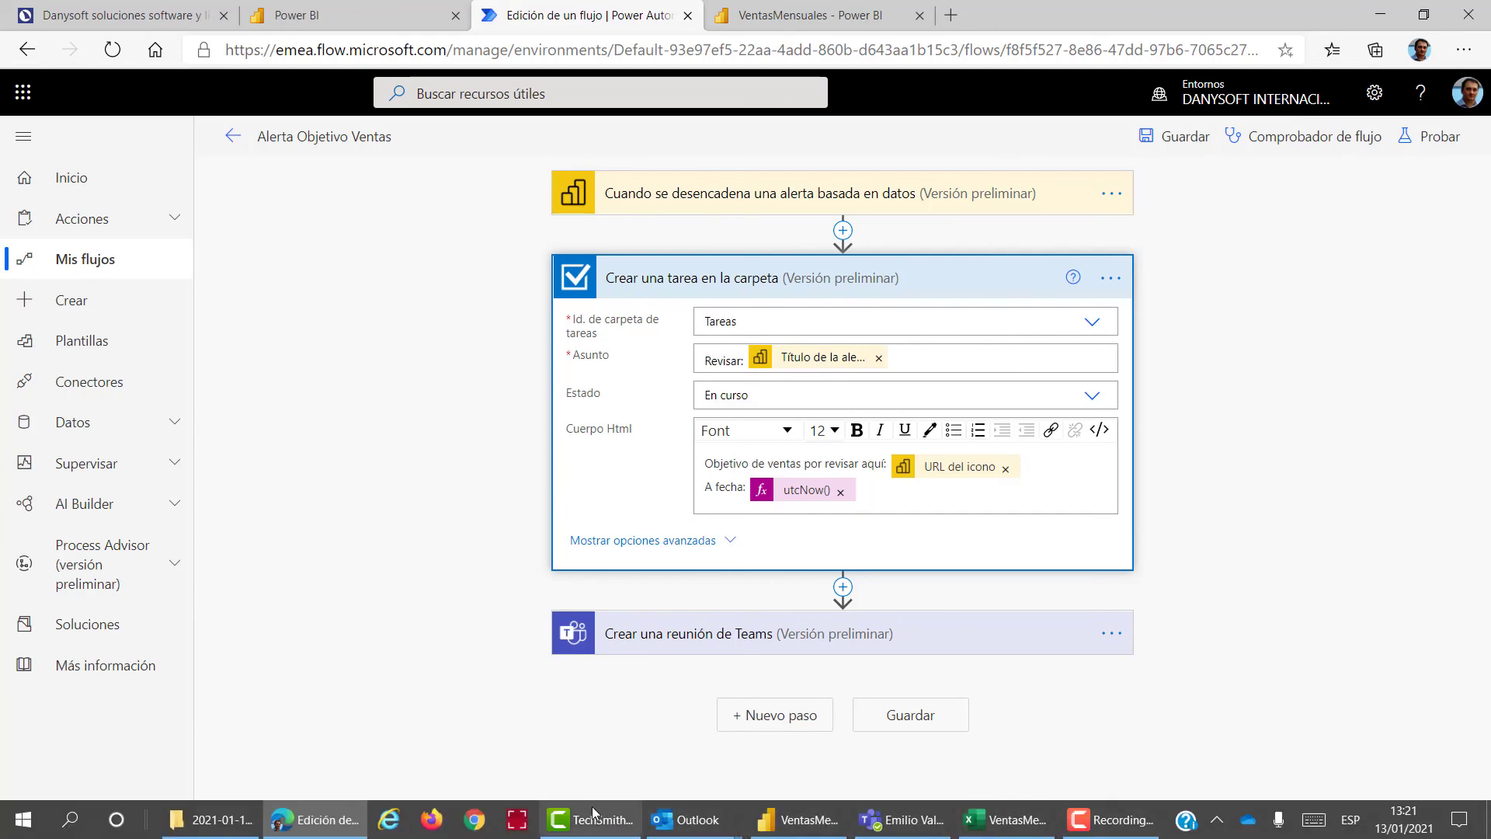
click(666, 826)
click(890, 738)
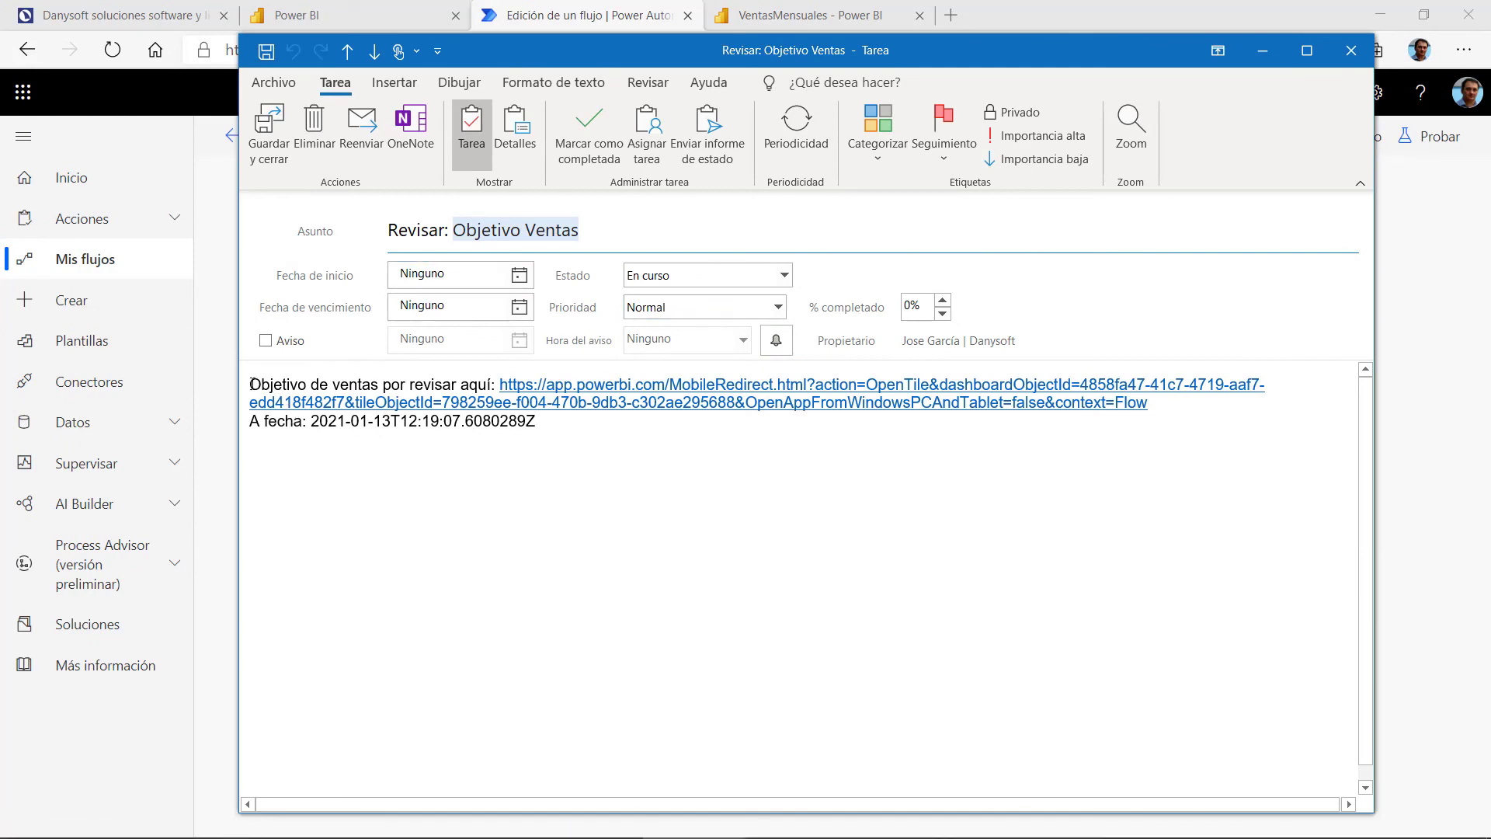
drag(252, 384, 485, 386)
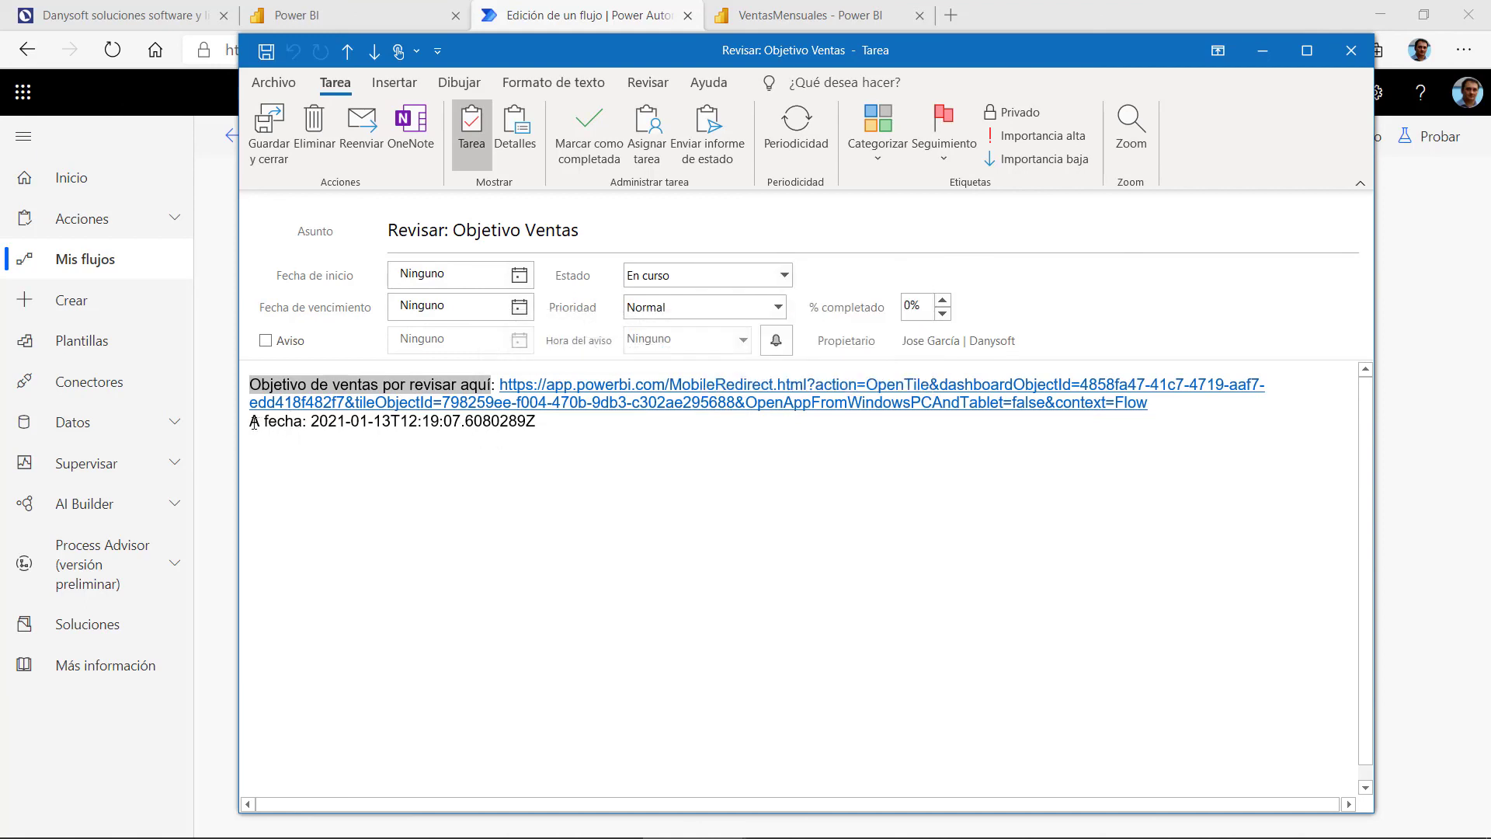
drag(254, 422, 300, 421)
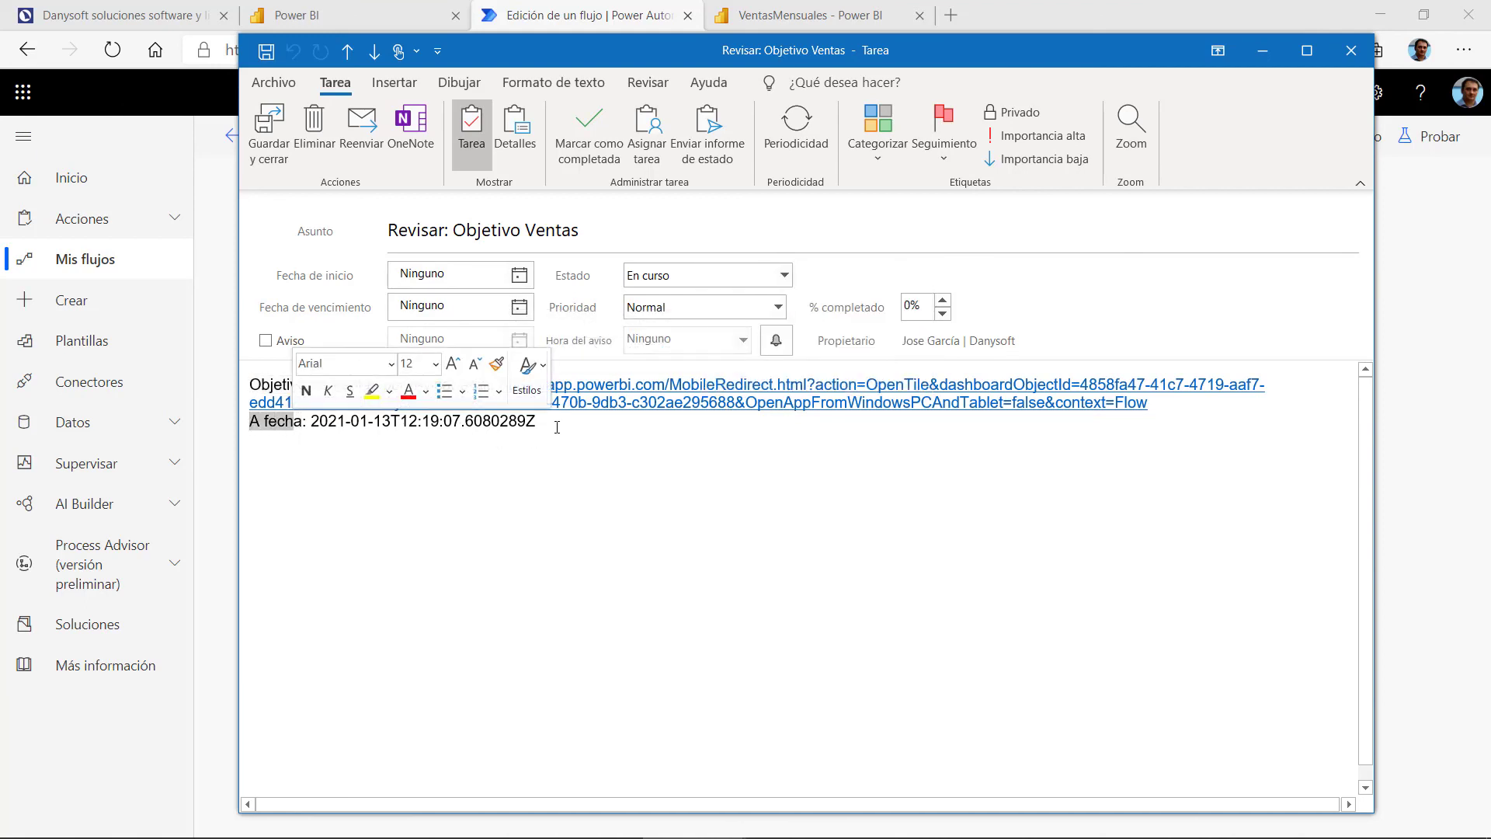
drag(557, 426, 312, 423)
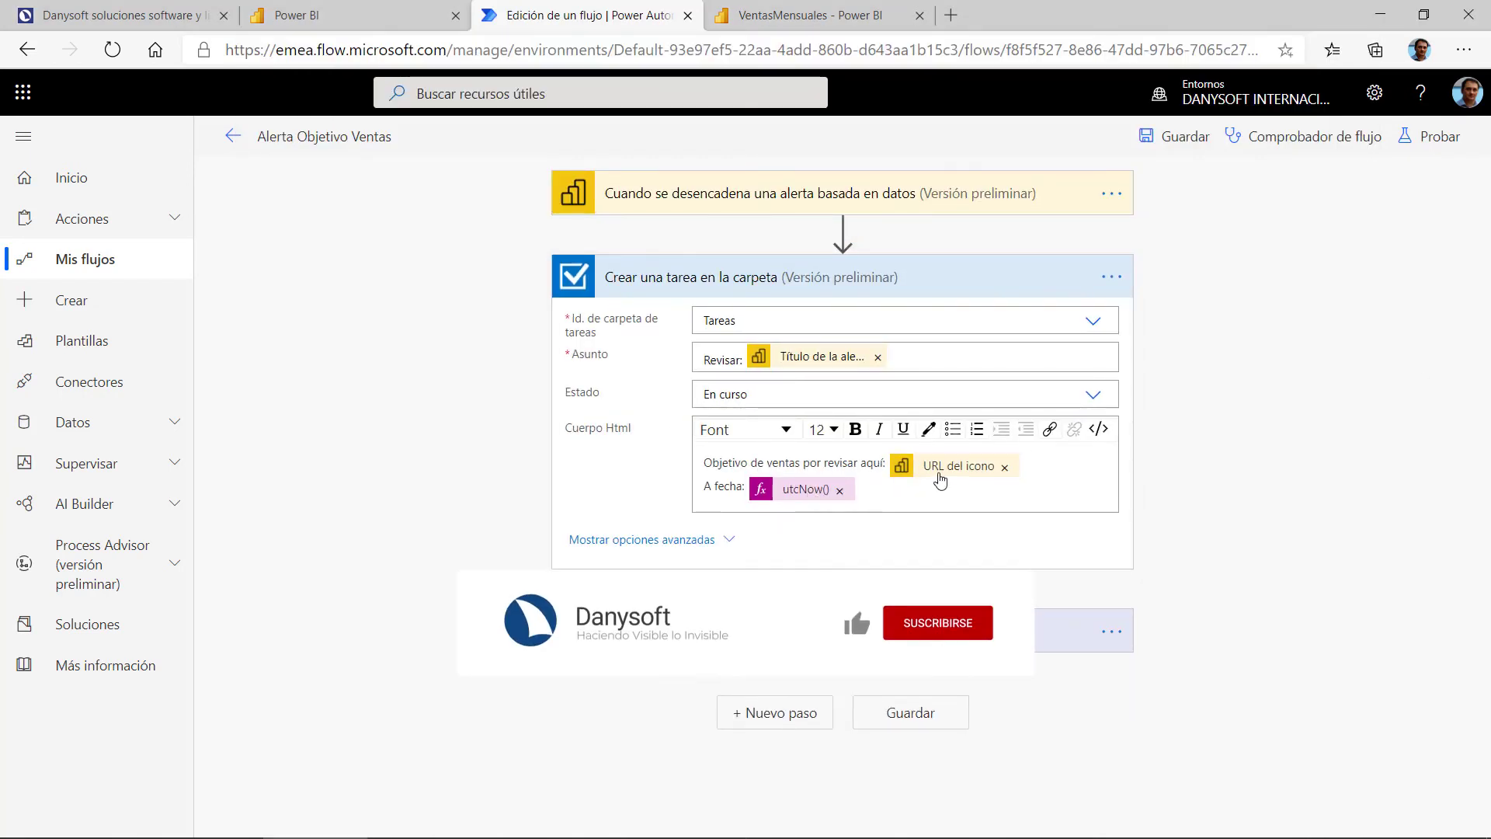
Step: Follow the task's app.powerbi.com link to open the Venta tile showing 8,08 mill
mouse_move(799, 837)
click(717, 807)
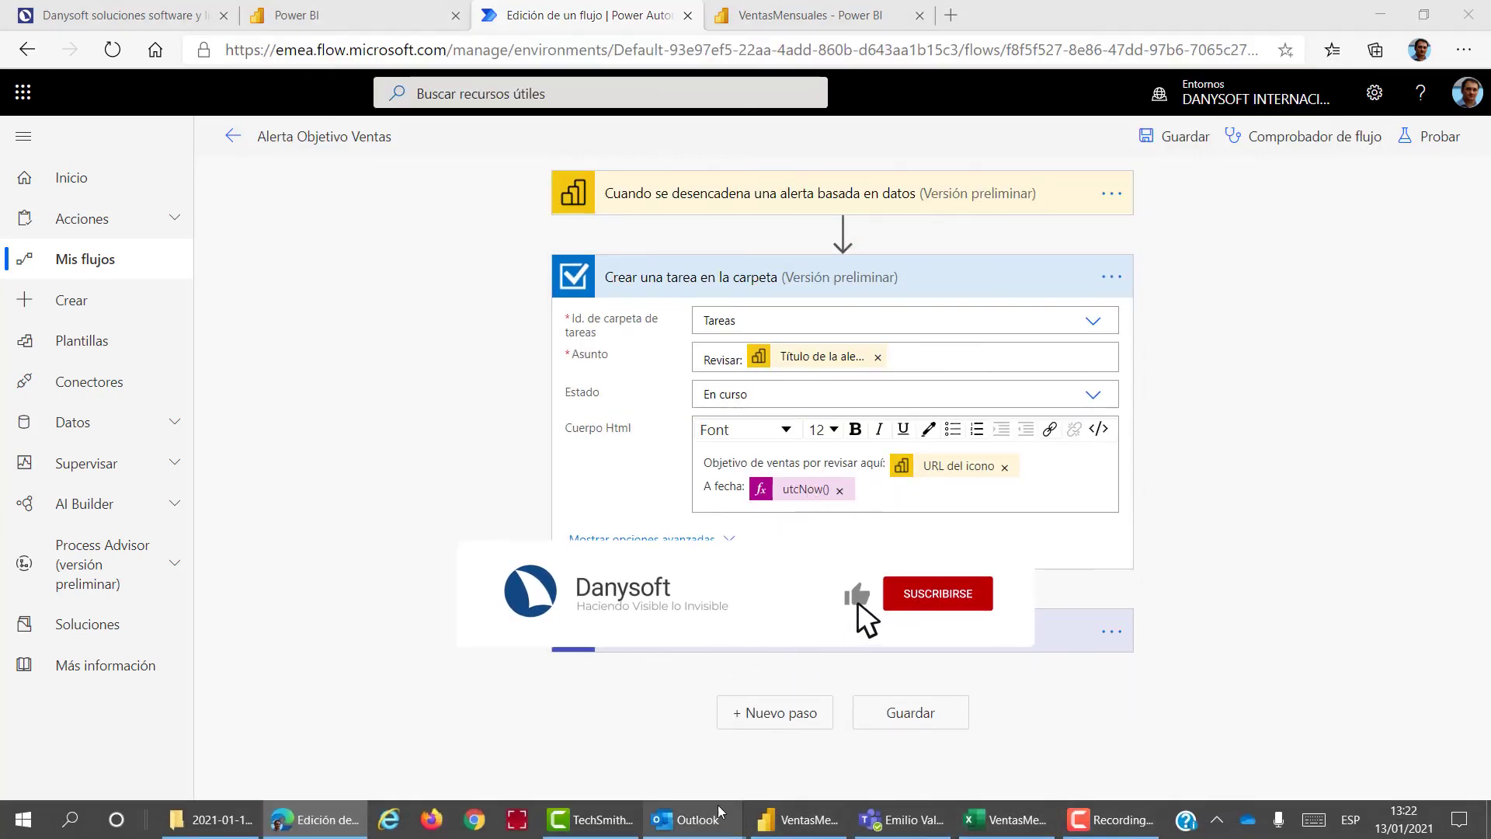
ctrl+click(694, 398)
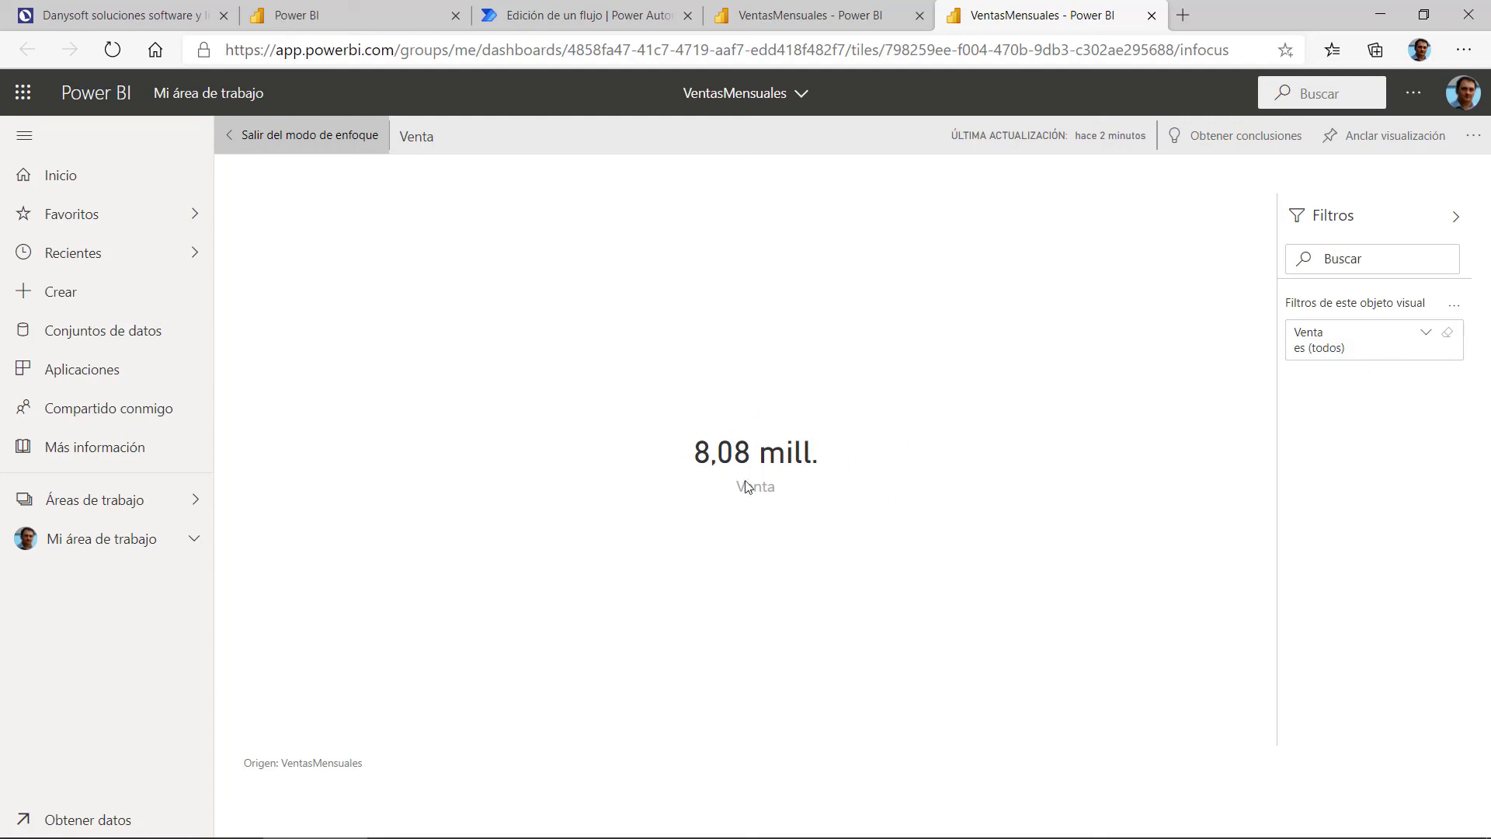
Step: Leave focus mode to view the full dashboard and the Venta tile's options, then return to the flow editor
click(259, 137)
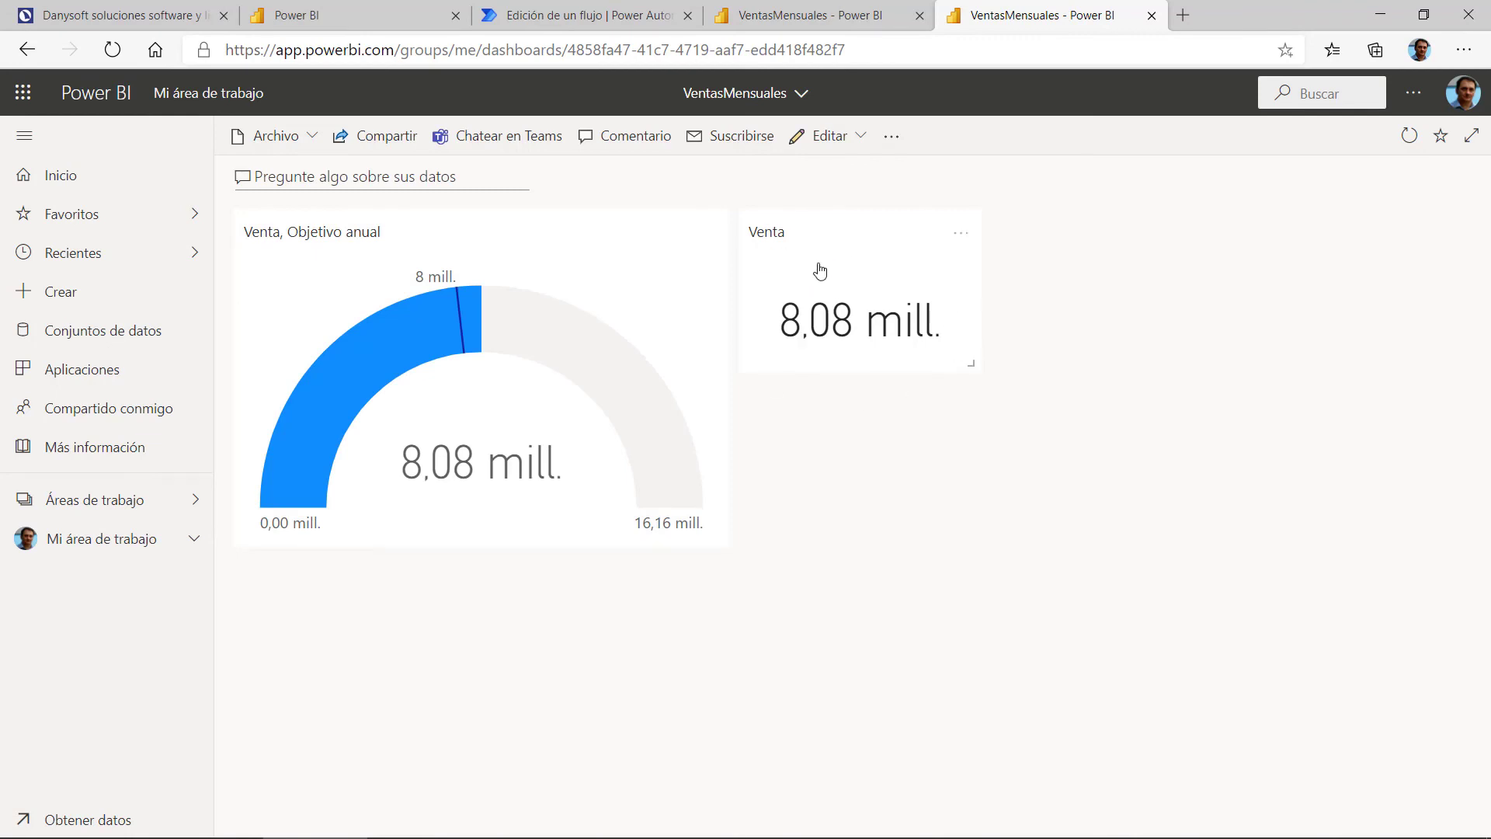
click(962, 234)
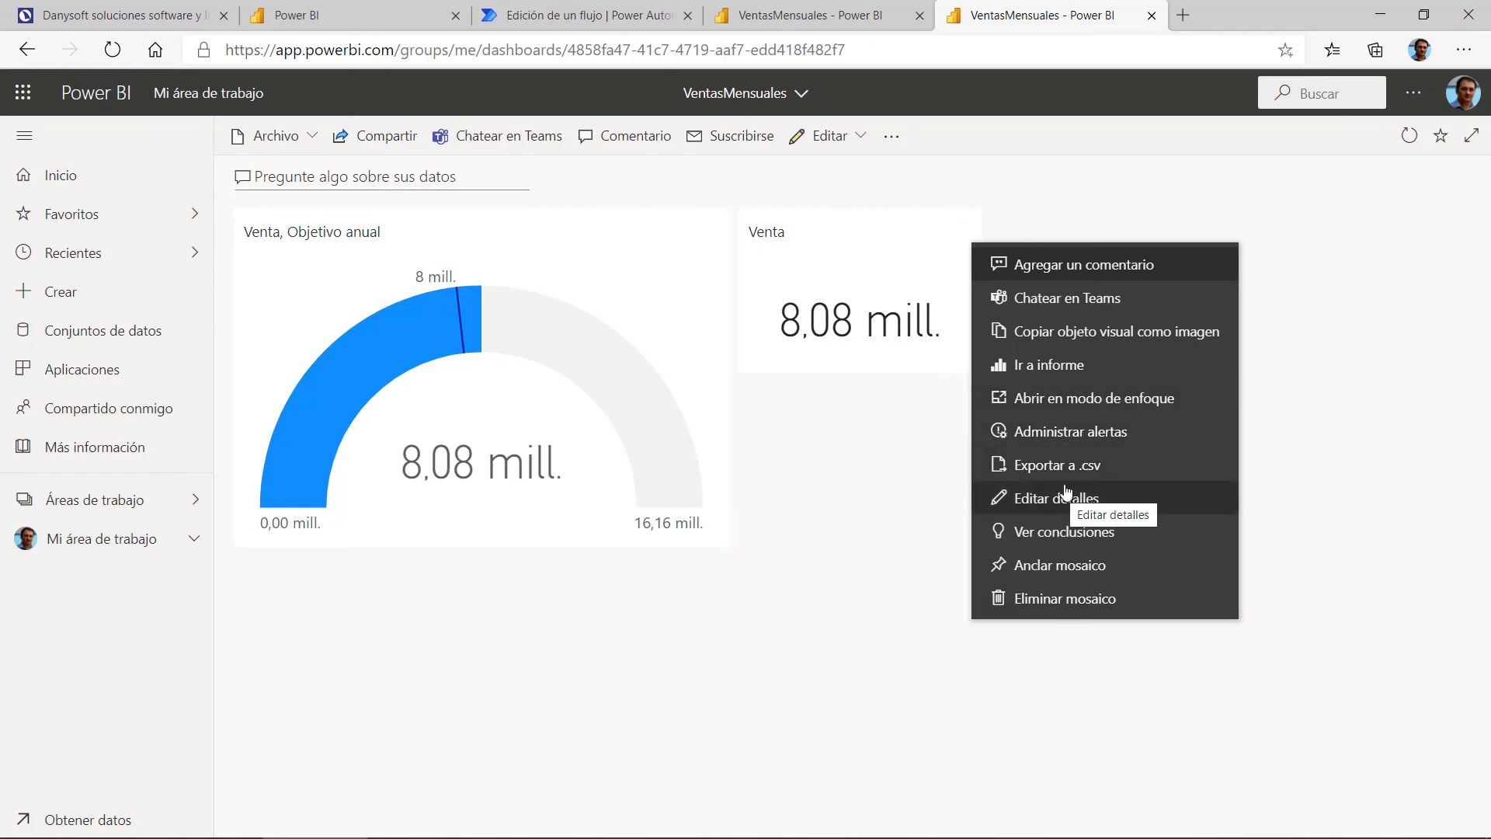
click(944, 470)
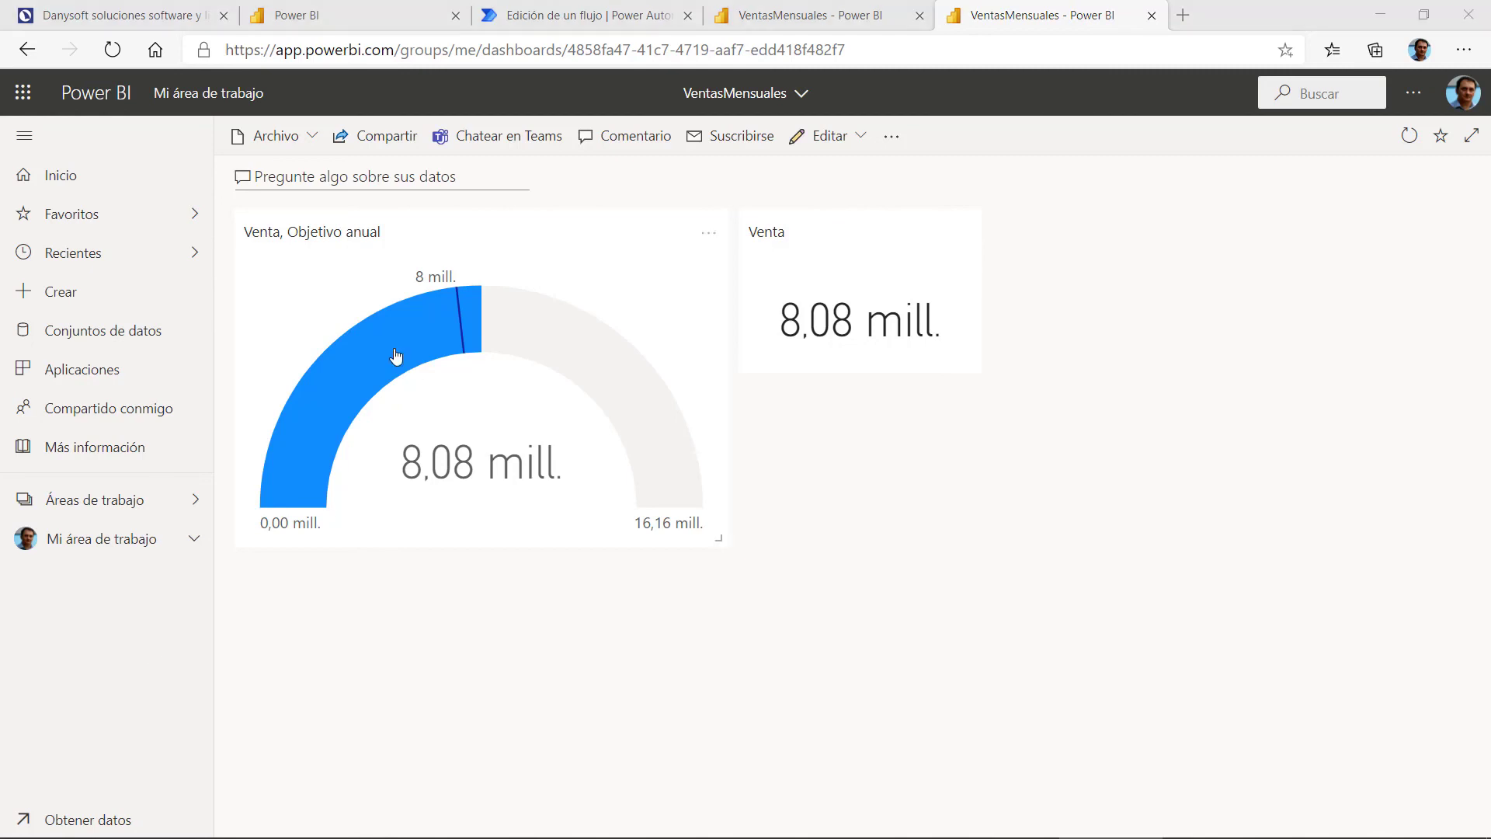
click(595, 17)
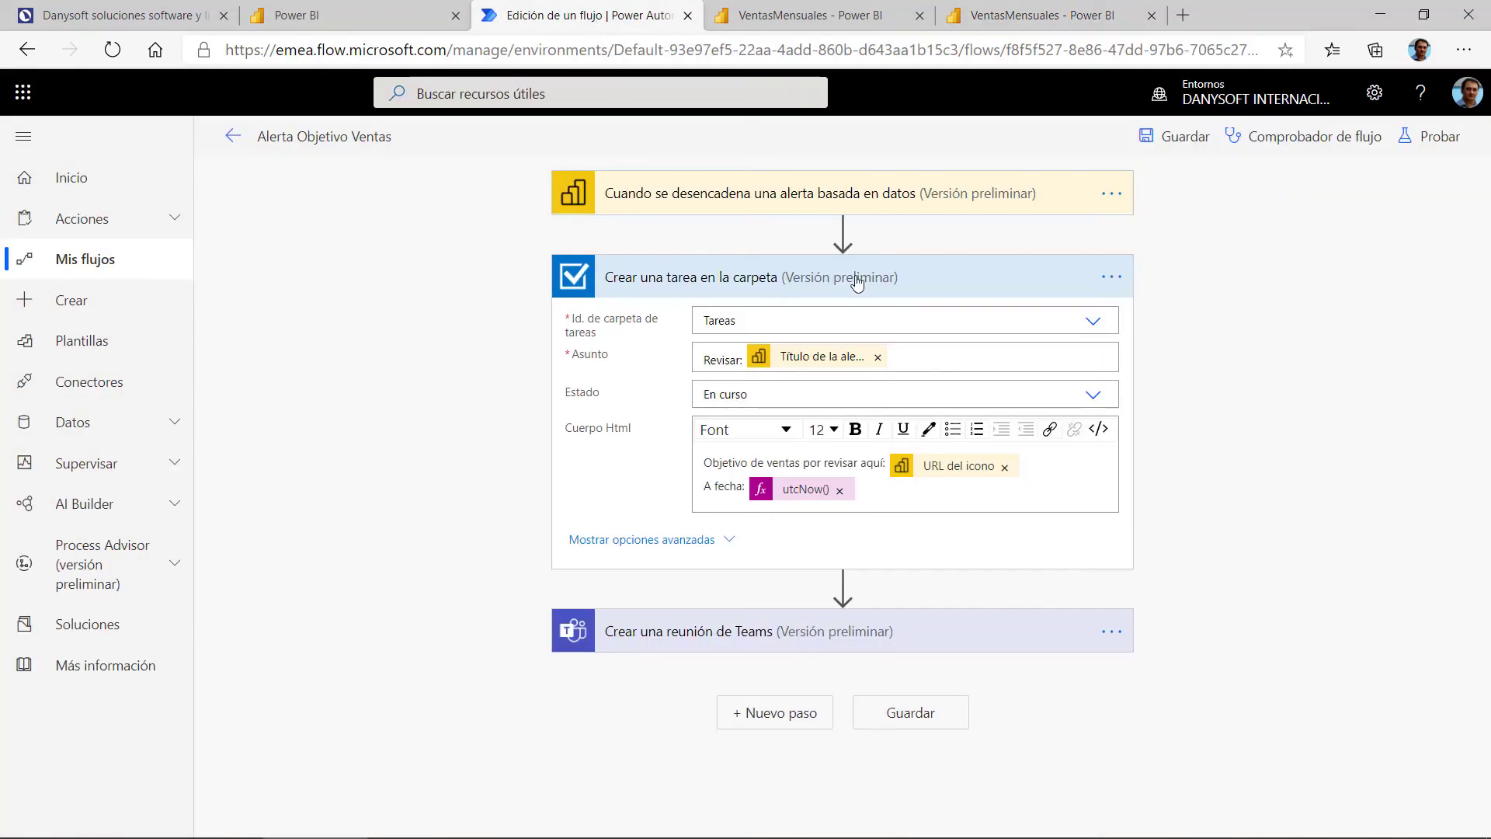
click(839, 648)
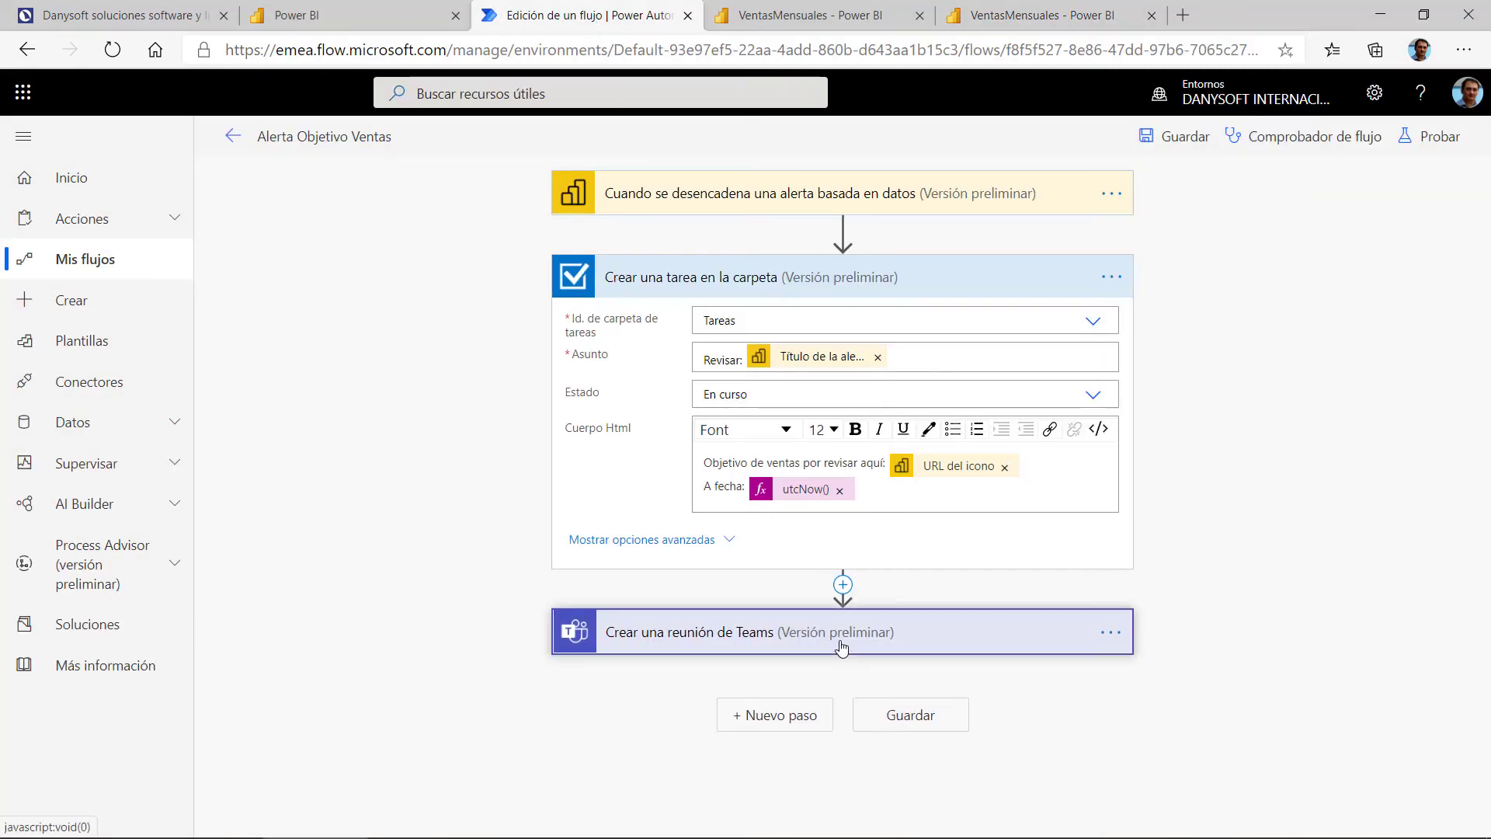
scroll(1367, 476, down, 1)
scroll(1334, 455, up, 1)
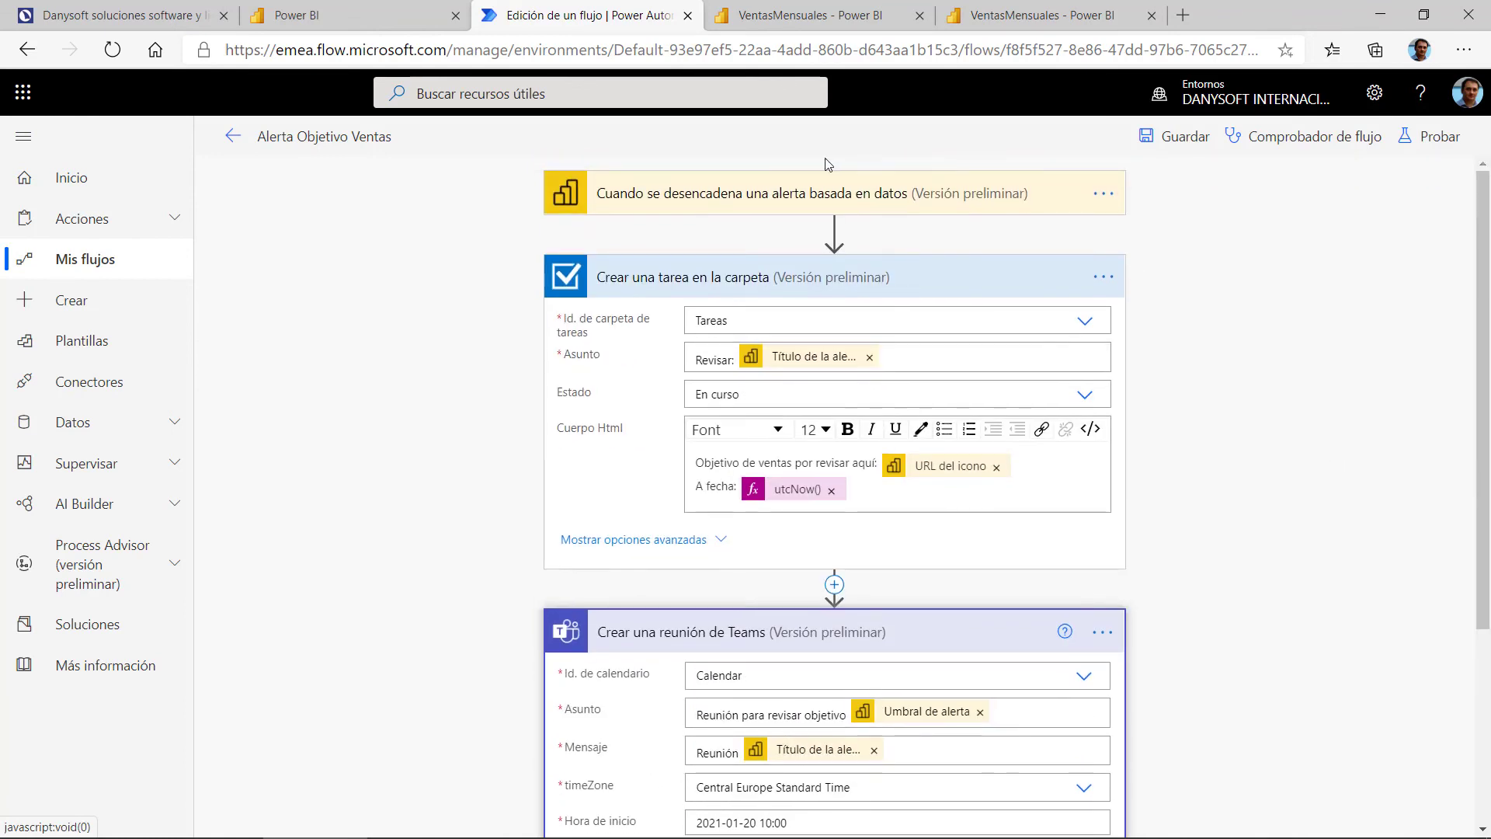
Step: Expand the alert trigger step and scroll through the flow's step settings
click(831, 195)
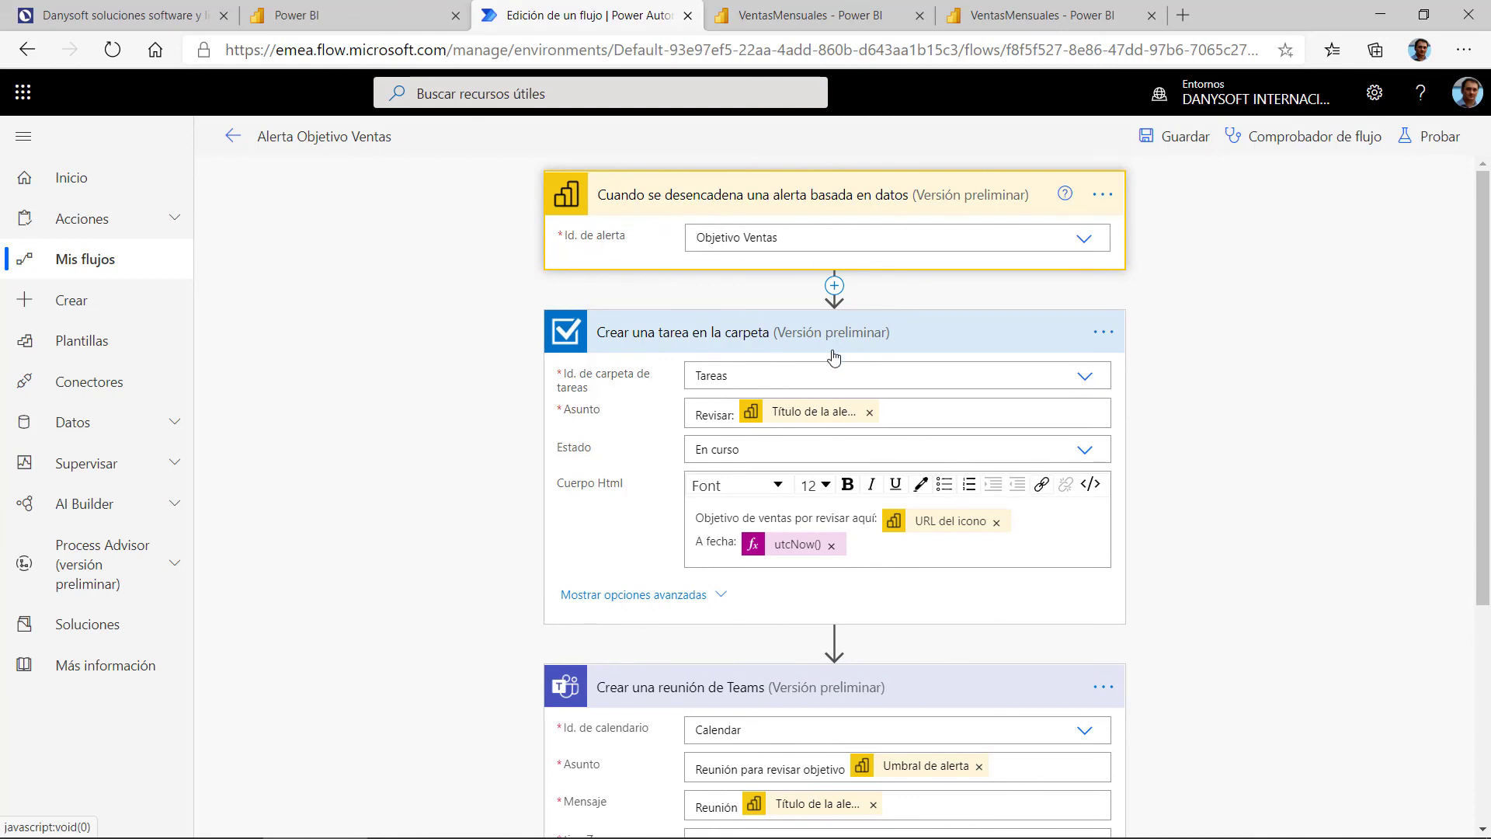
scroll(656, 540, down, 2)
scroll(656, 540, up, 2)
scroll(652, 381, down, 1)
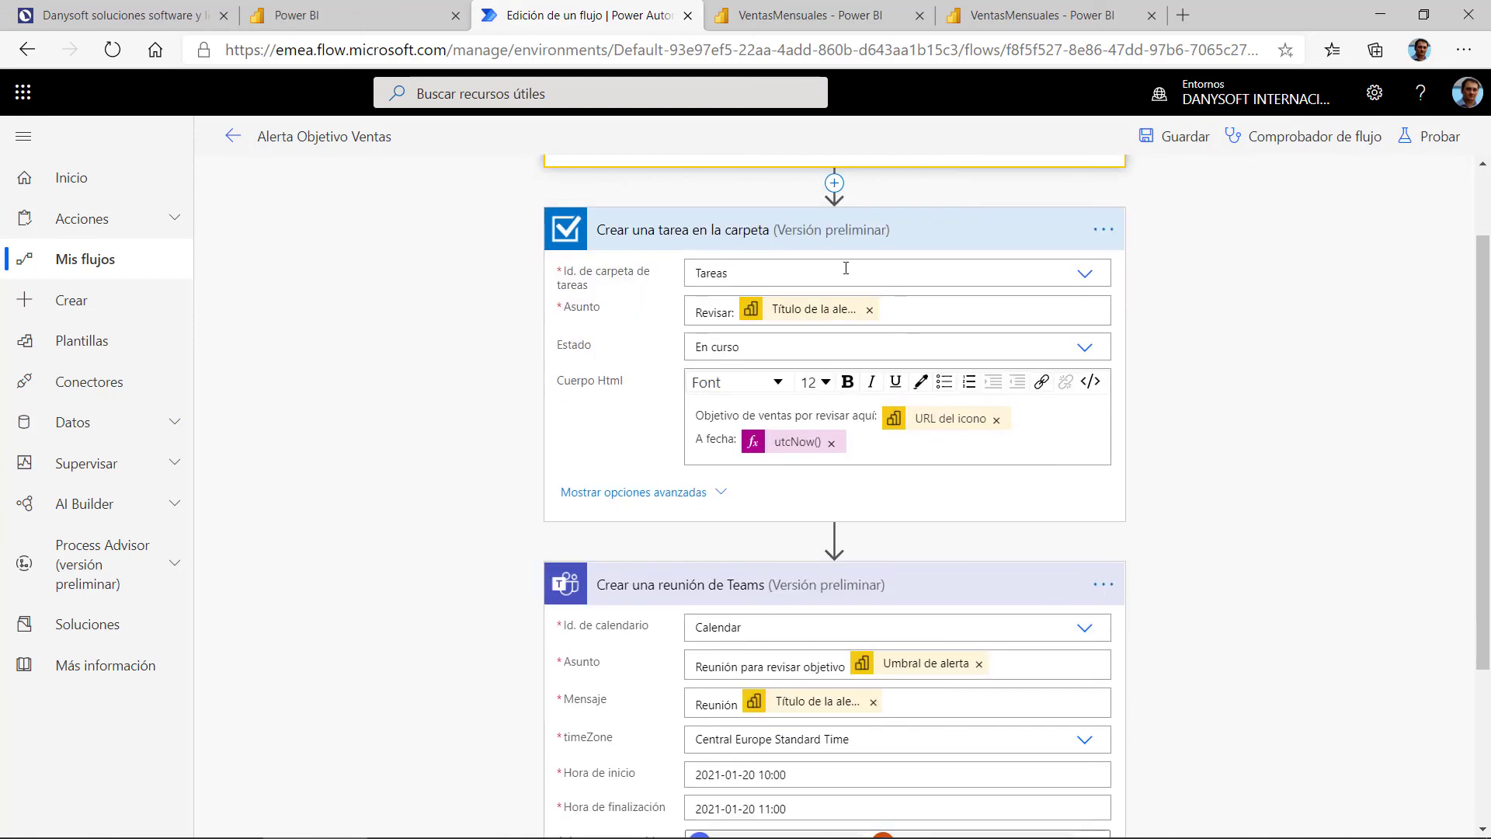
scroll(703, 356, down, 2)
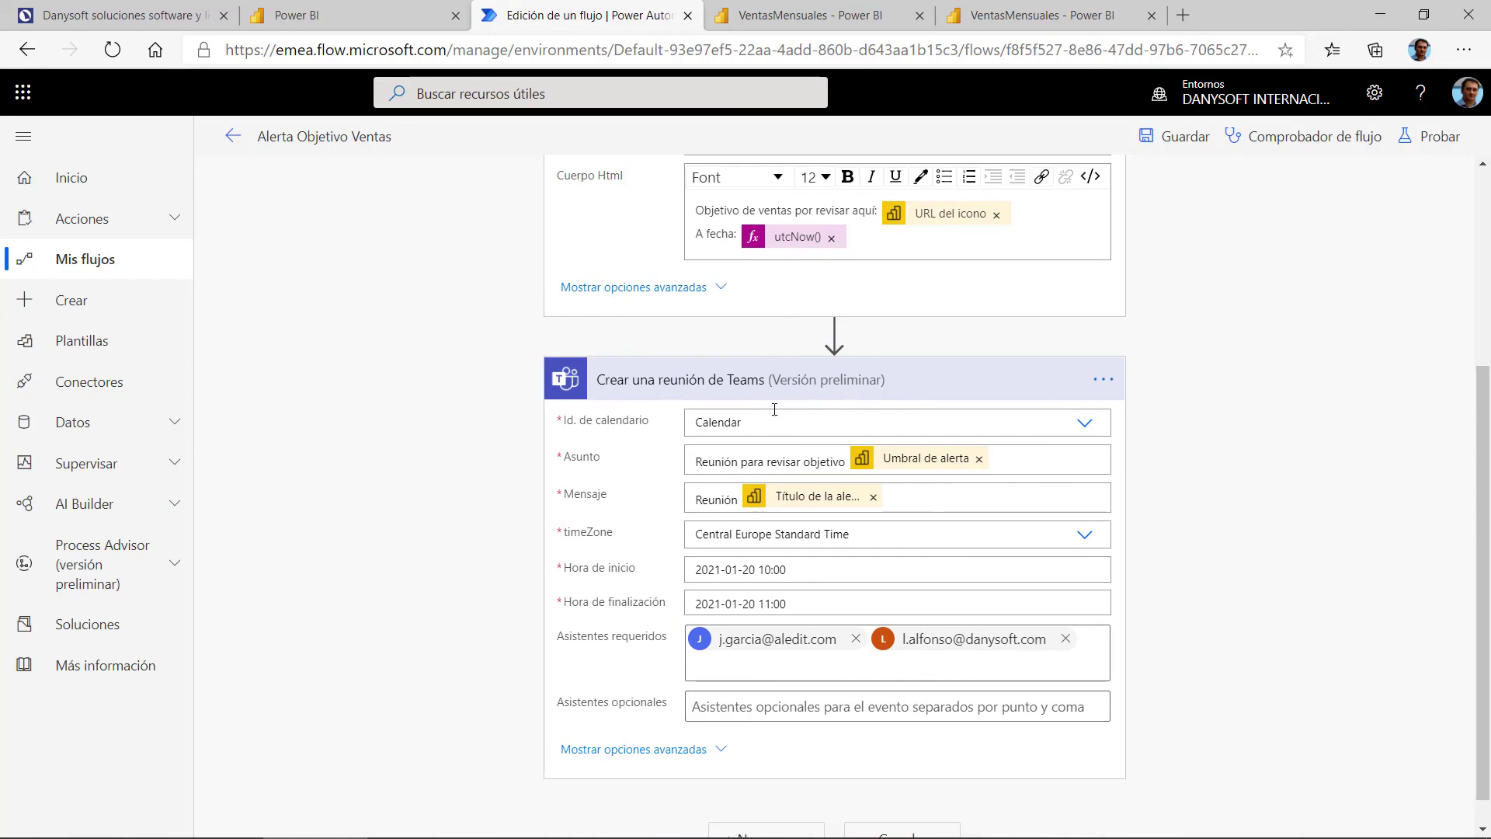
scroll(924, 509, down, 1)
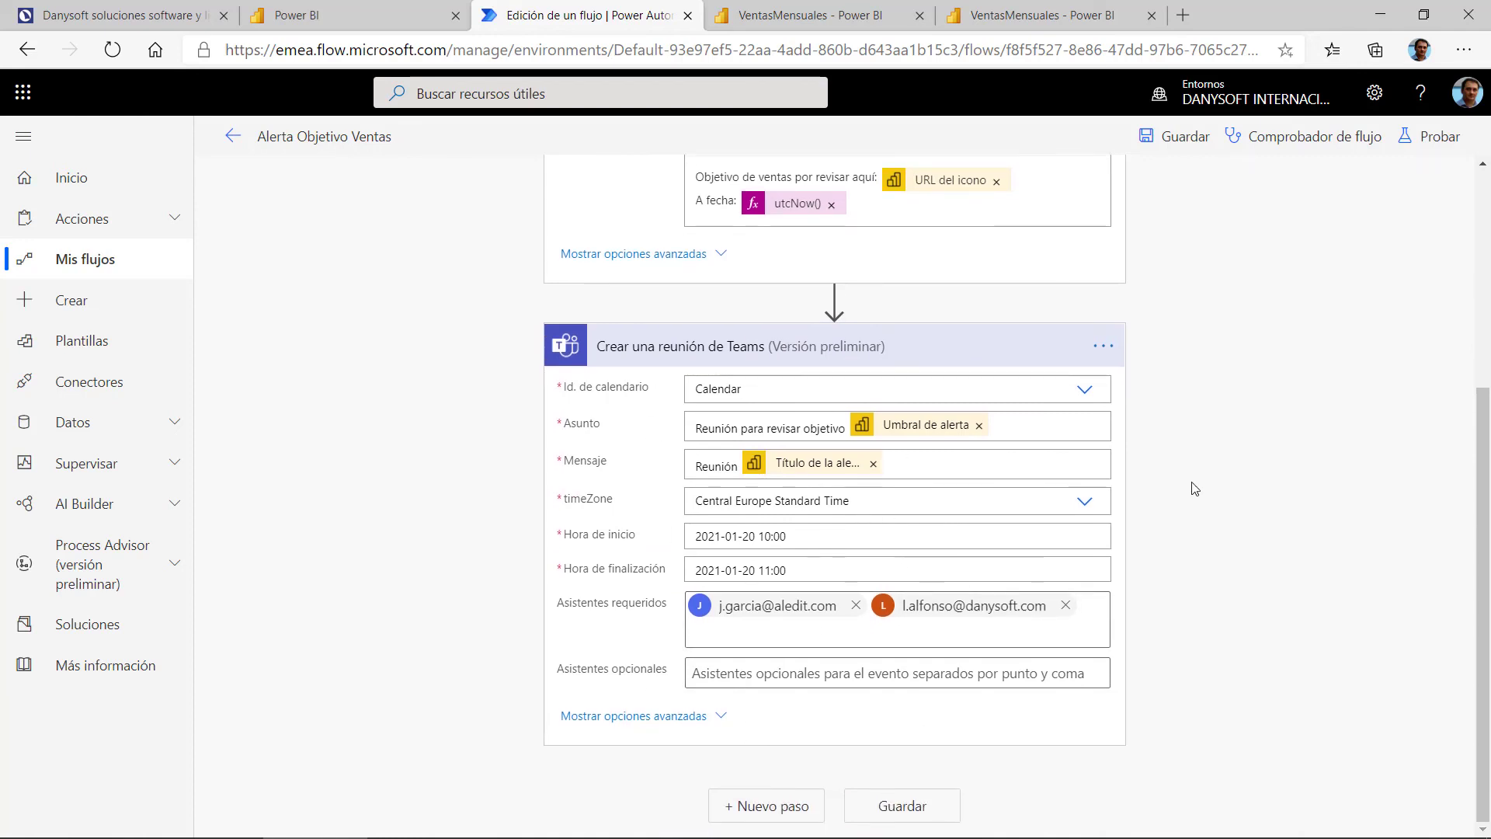
scroll(1194, 489, up, 2)
scroll(1238, 482, down, 2)
Step: Add a new step, search 'out', and list only standard connectors such as Office 365 Outlook
click(807, 807)
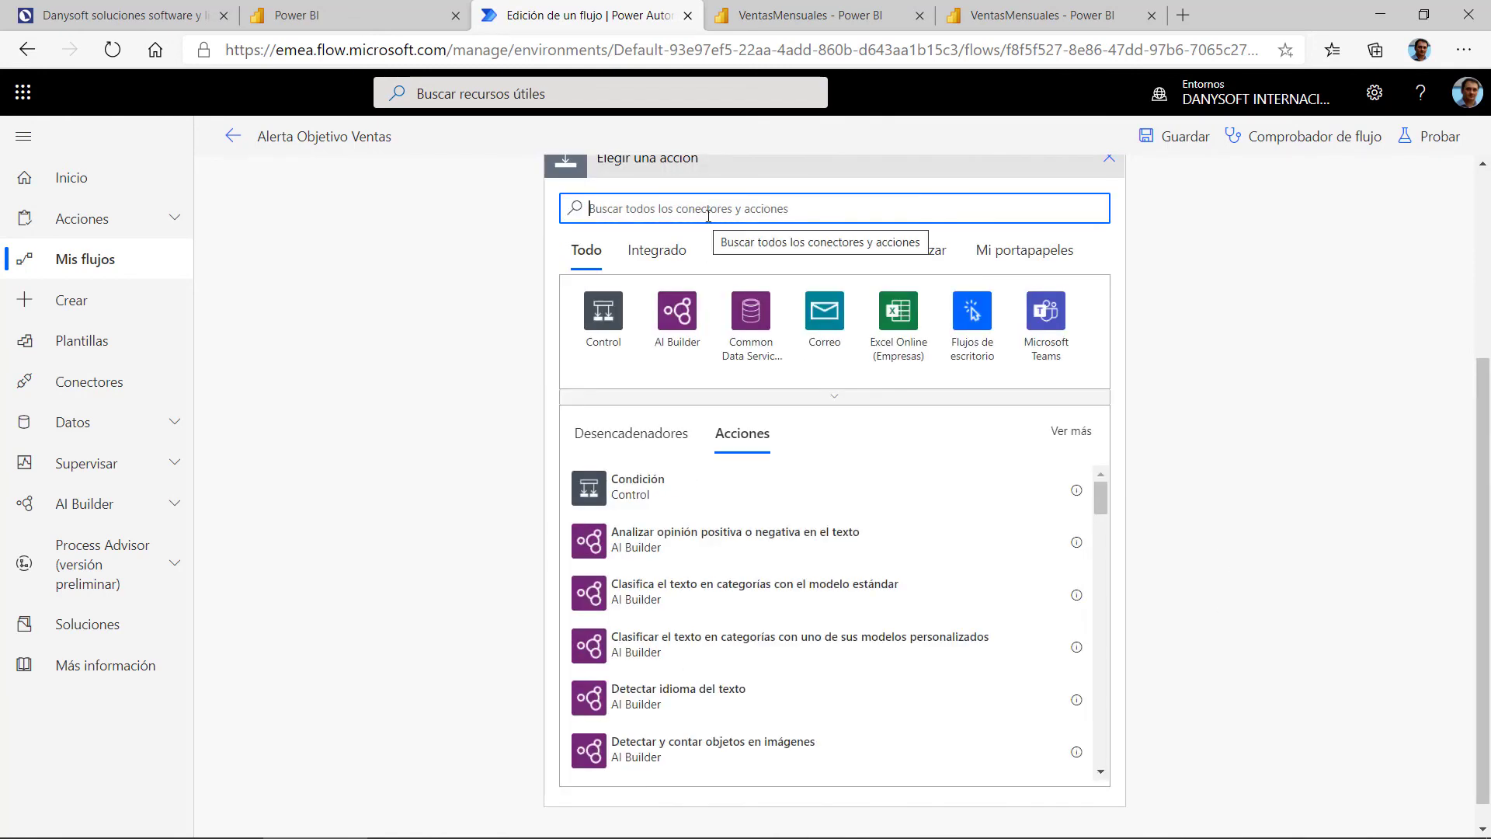
text(outlook)
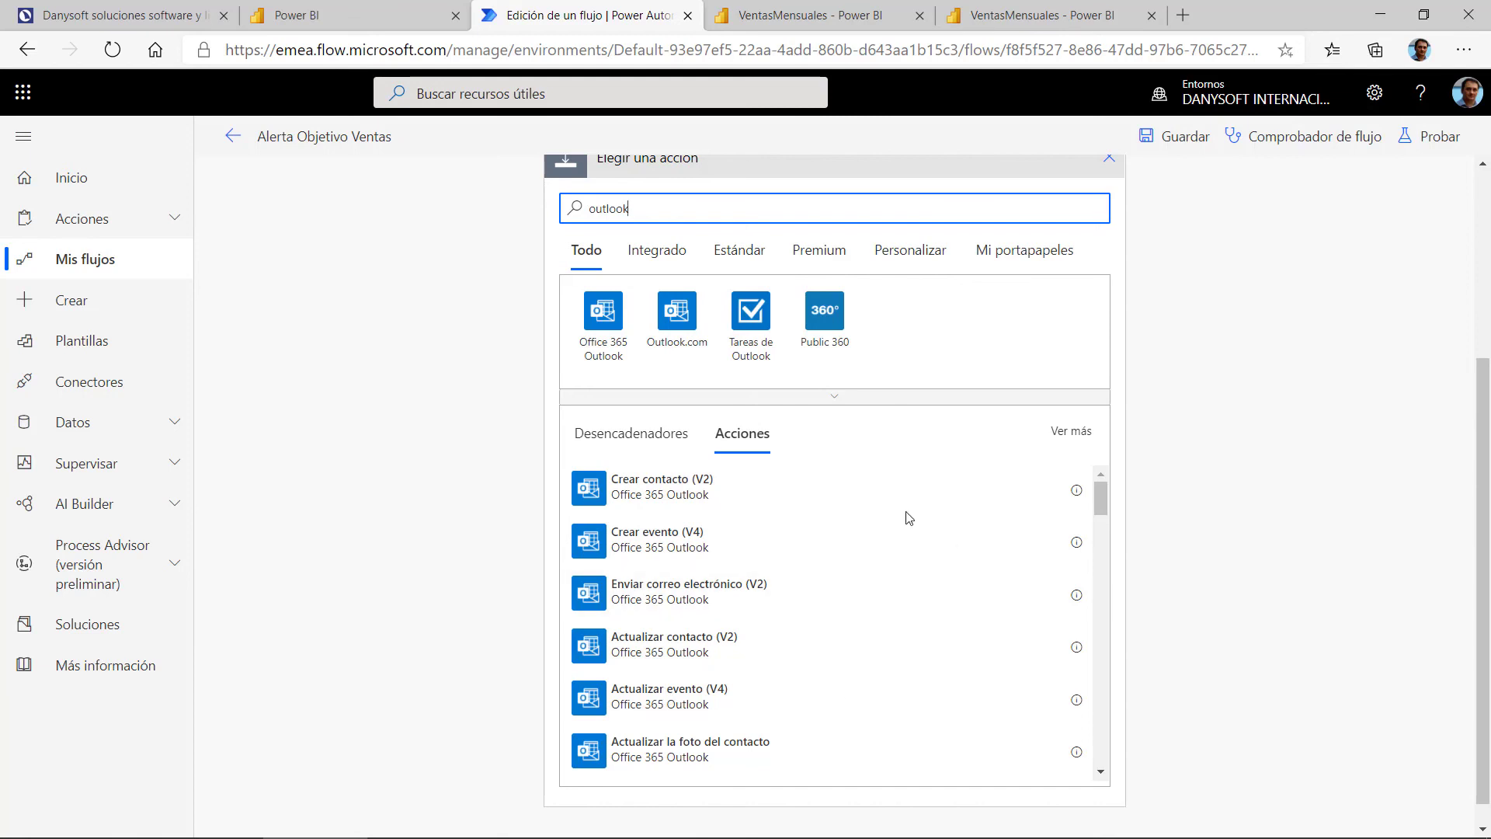
click(832, 397)
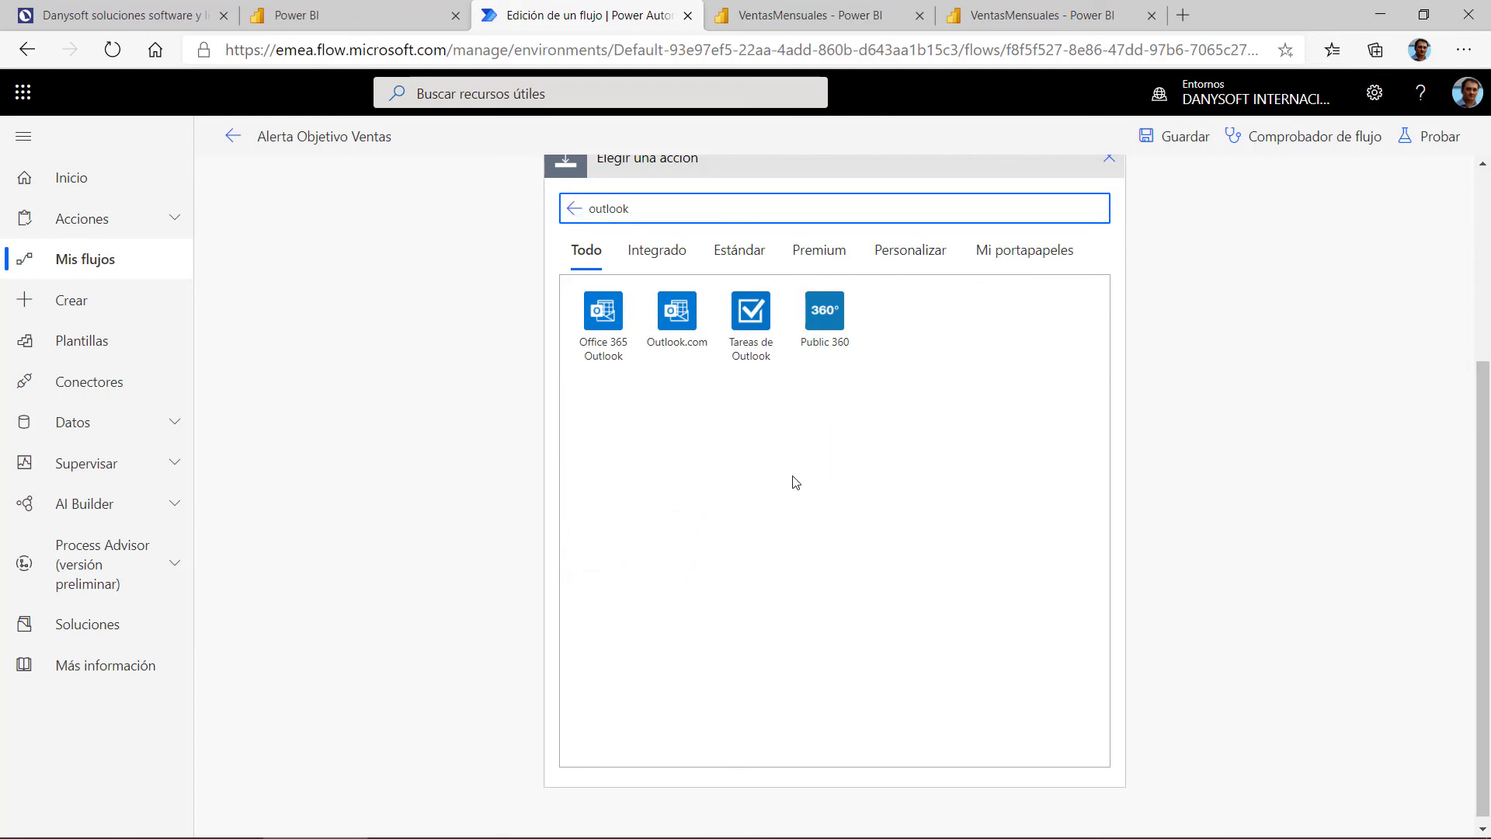
click(739, 250)
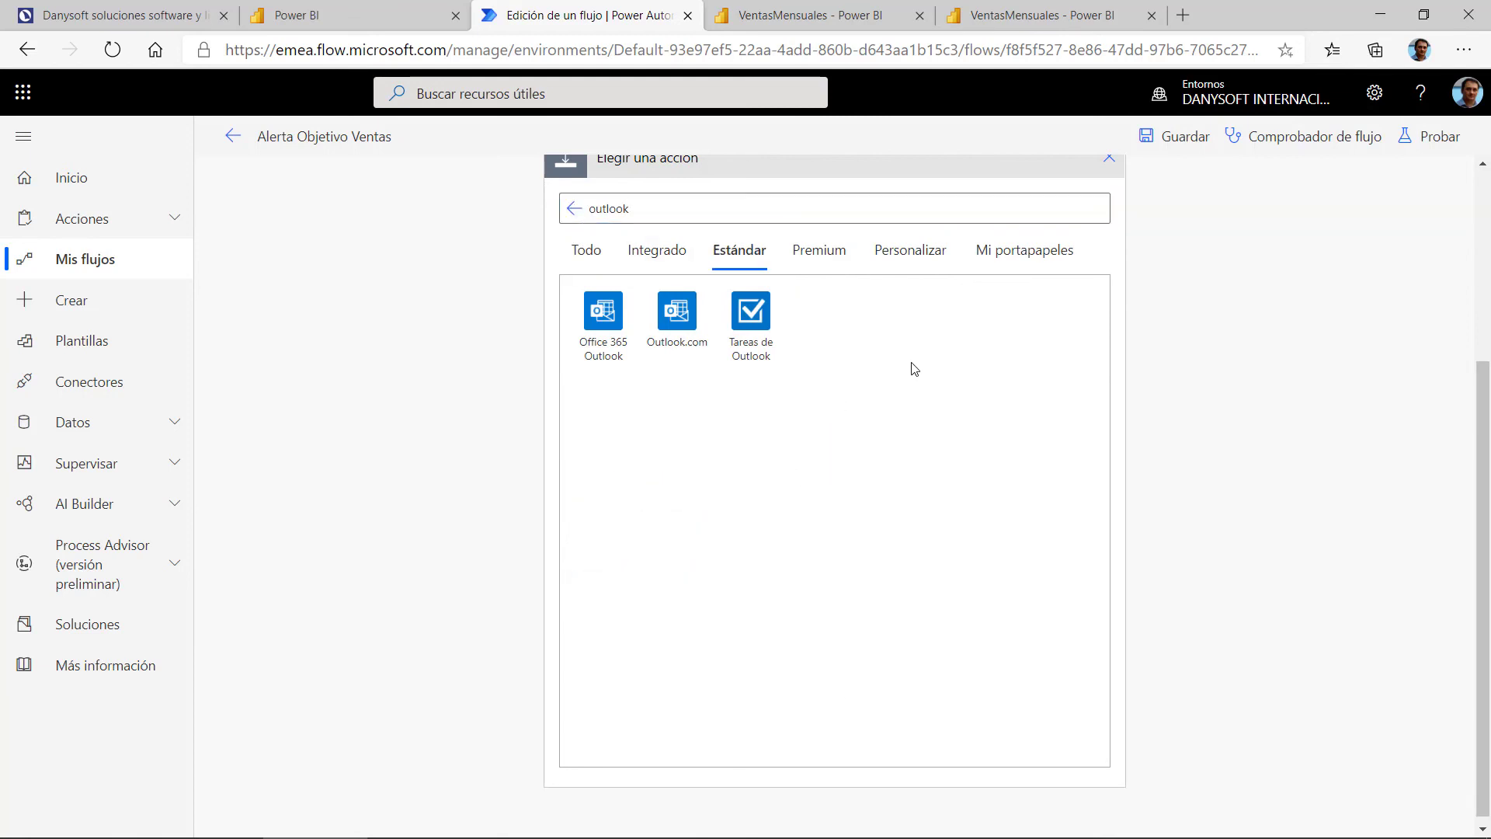